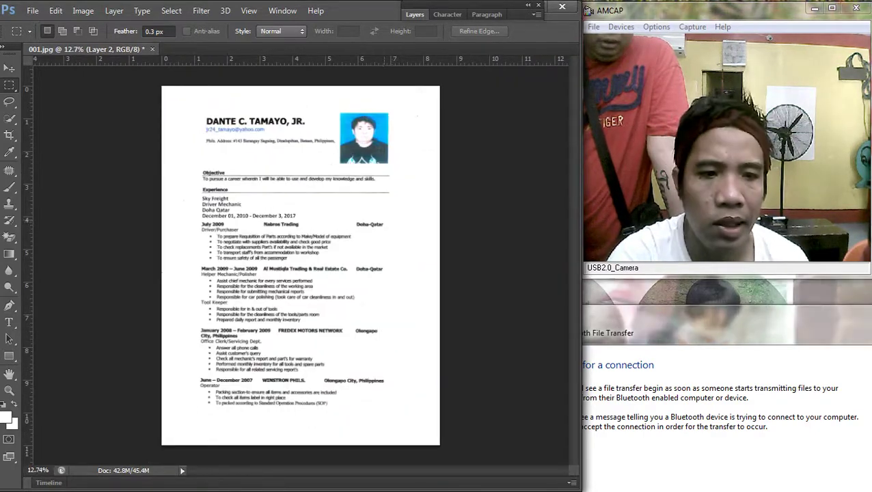
Step: Change the three lines under Sky Freight from Bold to Regular
scroll(193, 200, up, 3)
right_click(234, 205)
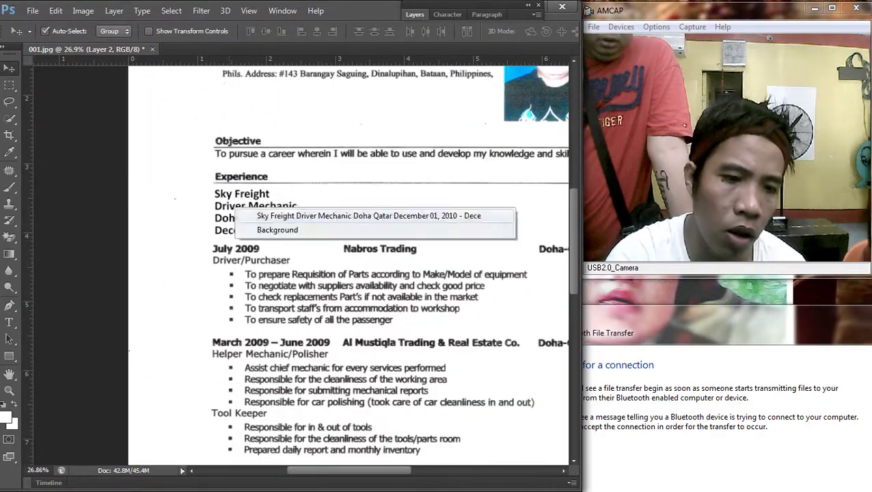
click(307, 216)
key(t)
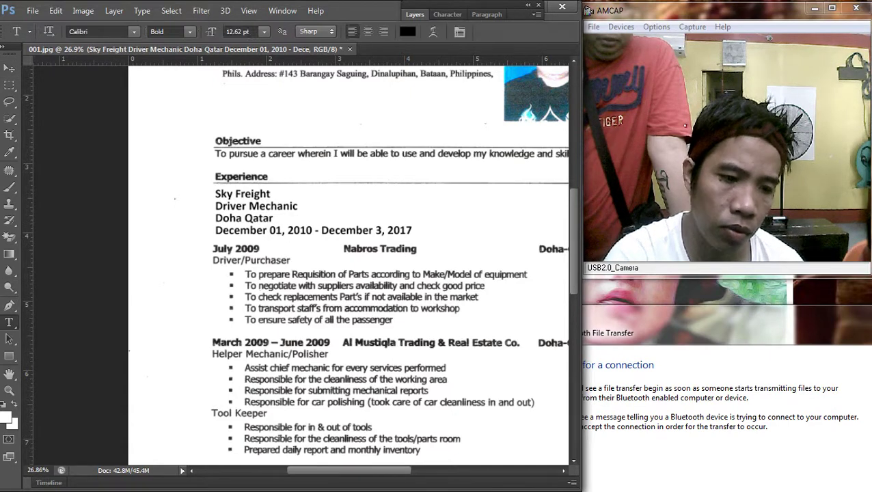
drag(215, 206, 411, 231)
click(168, 31)
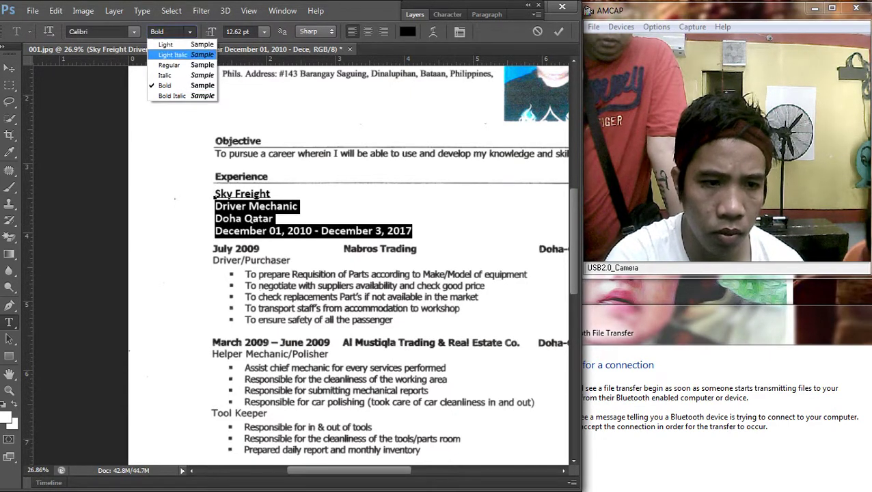
click(167, 53)
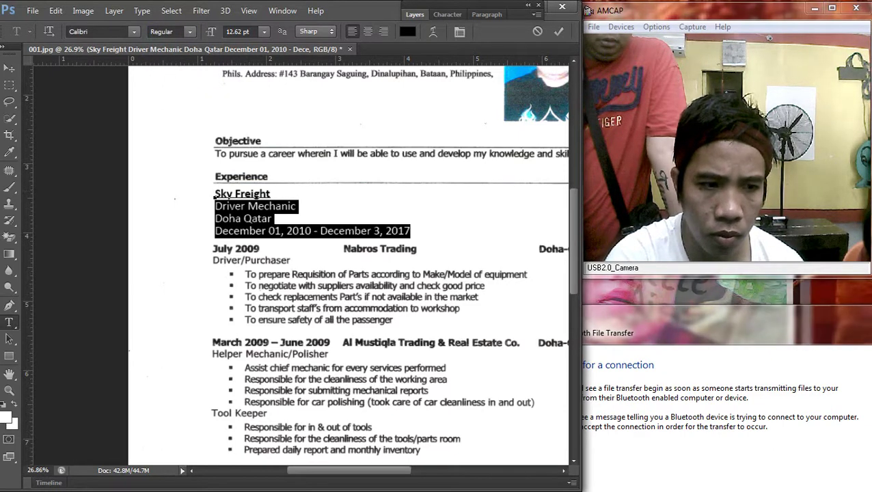
key(ctrl+Return)
key(v)
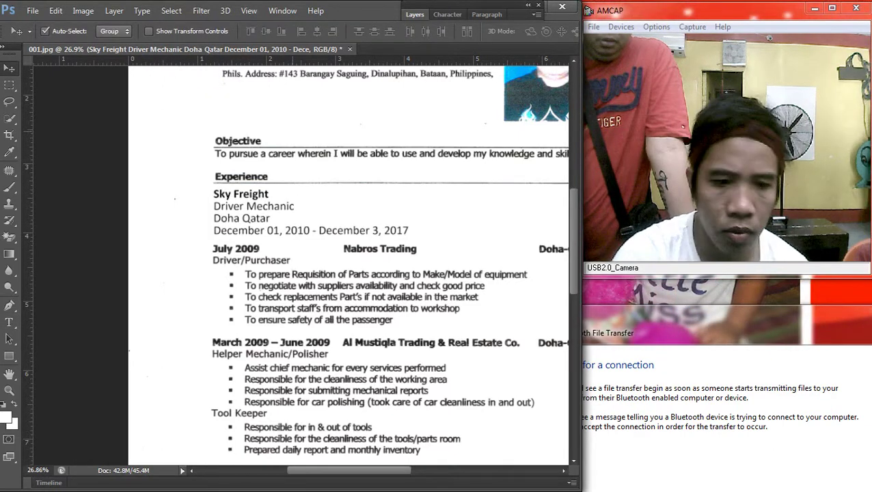
Step: Flatten the résumé's three layers into a single background layer
scroll(267, 215, down, 1)
scroll(301, 266, down, 10)
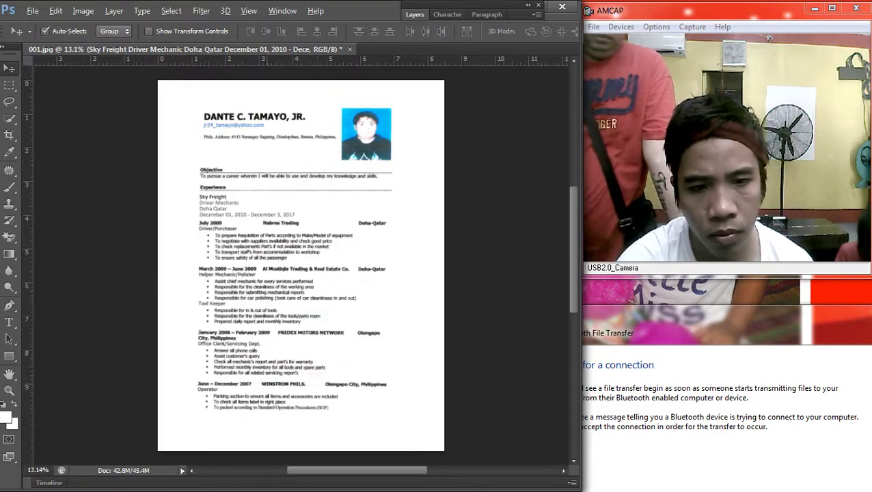
scroll(301, 265, up, 3)
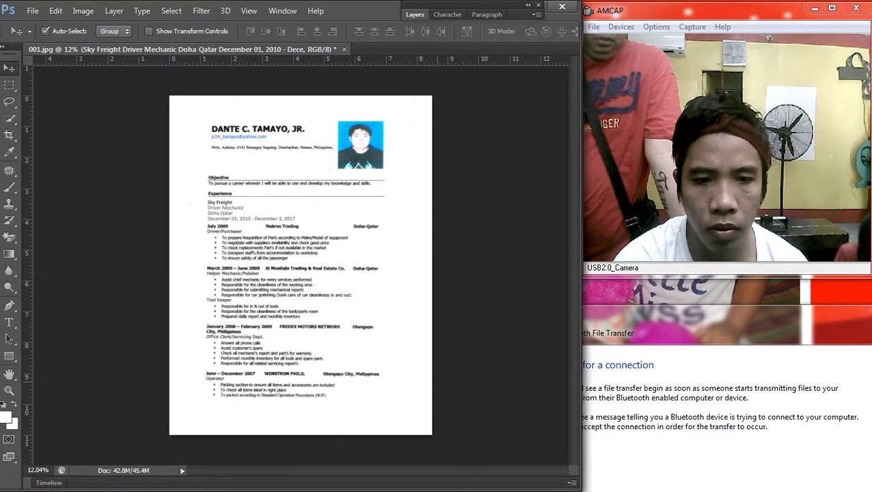
drag(441, 441, 175, 93)
key(F7)
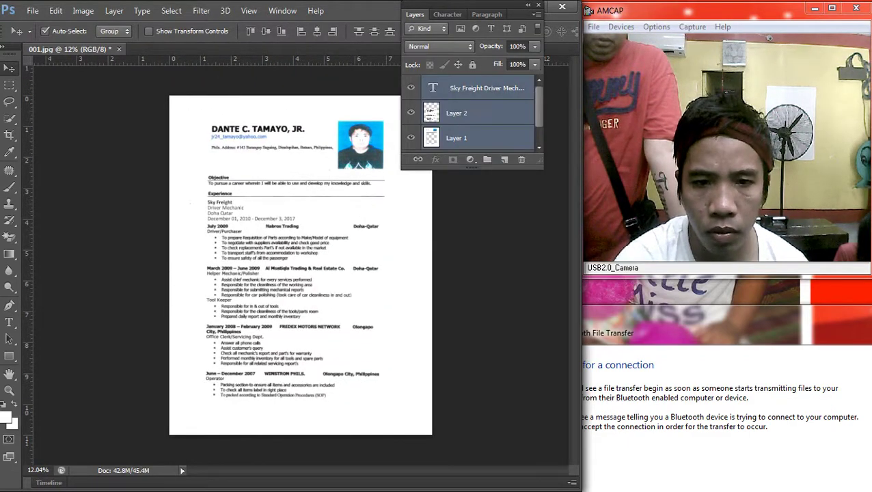
right_click(478, 88)
click(519, 373)
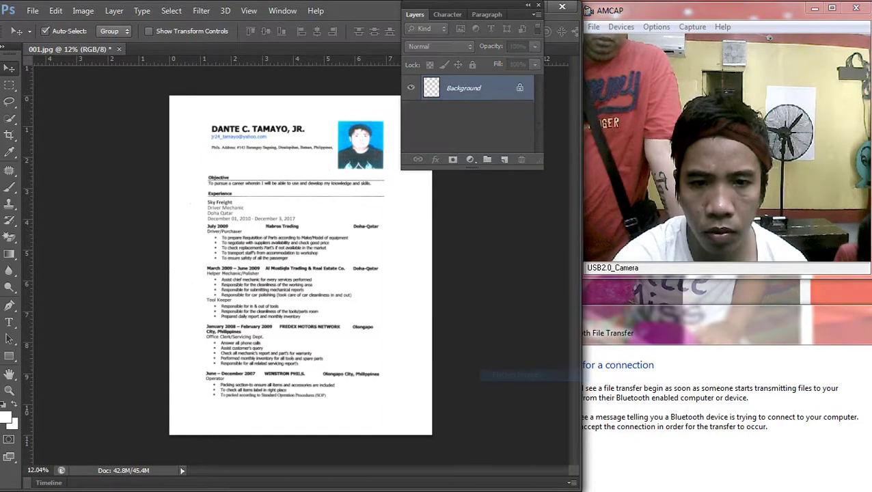
key(F7)
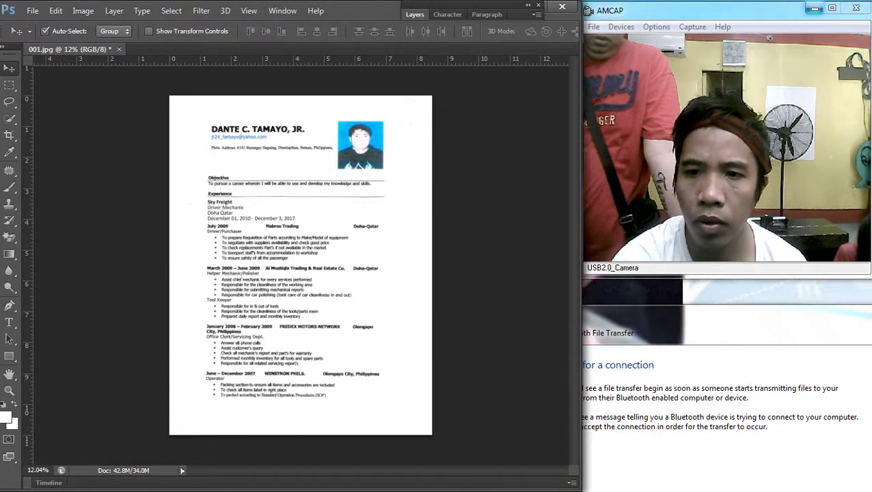
drag(752, 10, 748, 10)
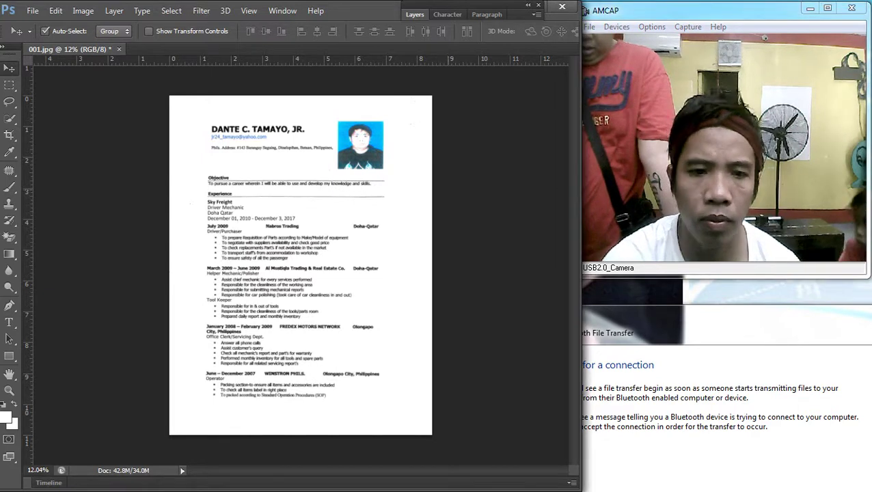
scroll(351, 251, down, 1)
scroll(352, 251, up, 2)
scroll(351, 250, down, 2)
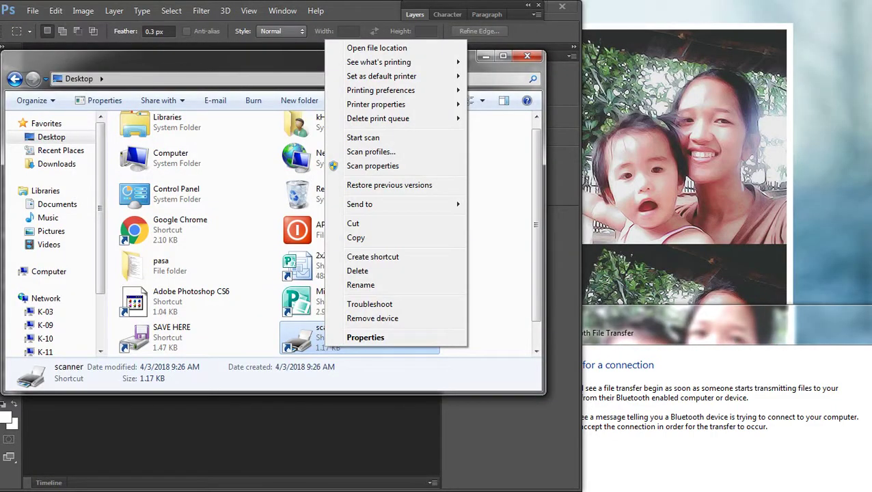
Step: Start a new scan of the second page at 400 DPI resolution
click(363, 137)
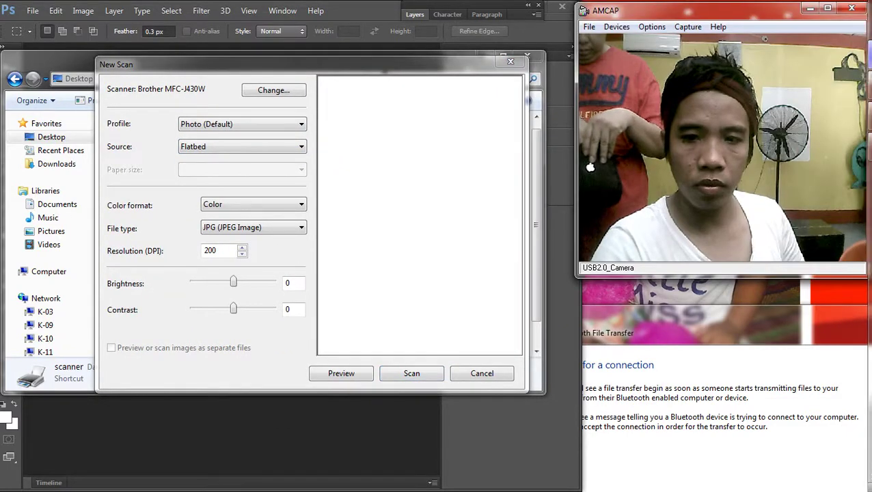
key(Tab)
text(400)
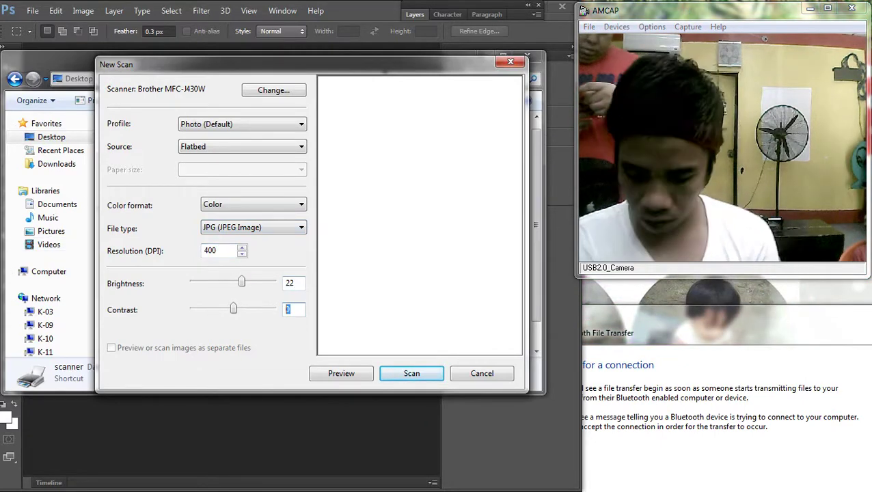
key(Return)
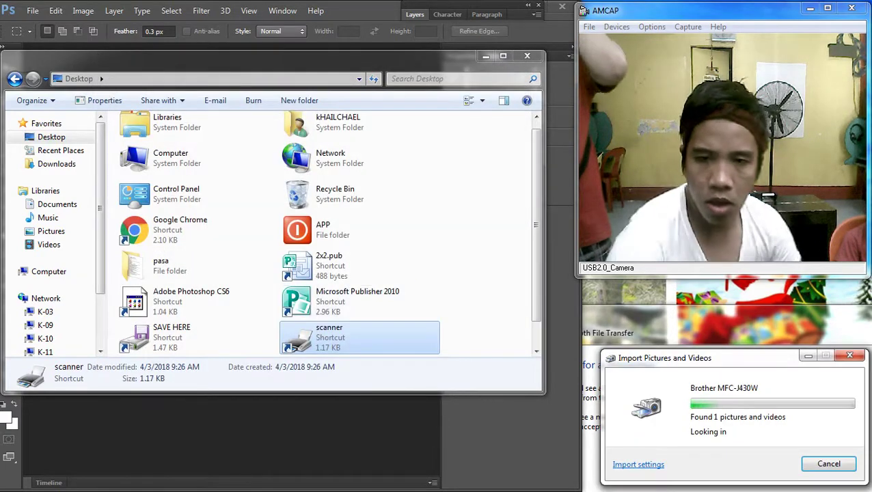
Step: Import the scan, delete 001.jpg, and open 002.jpg in Photoshop
key(Return)
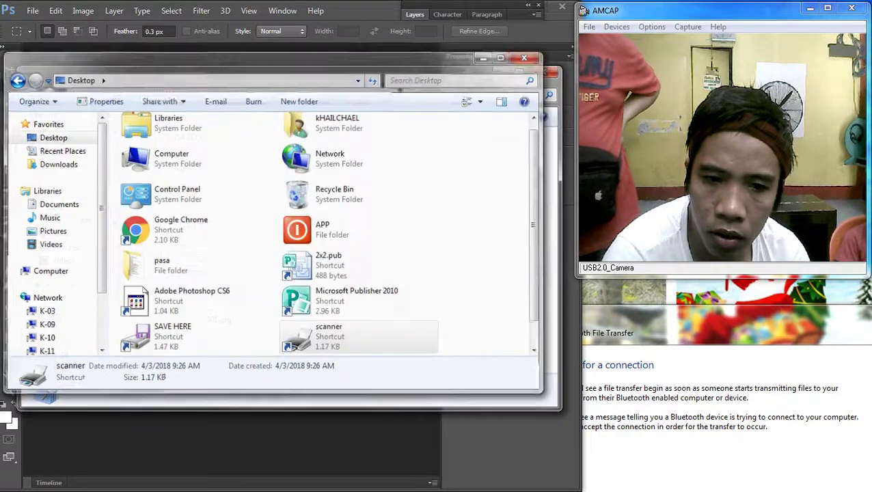
click(219, 232)
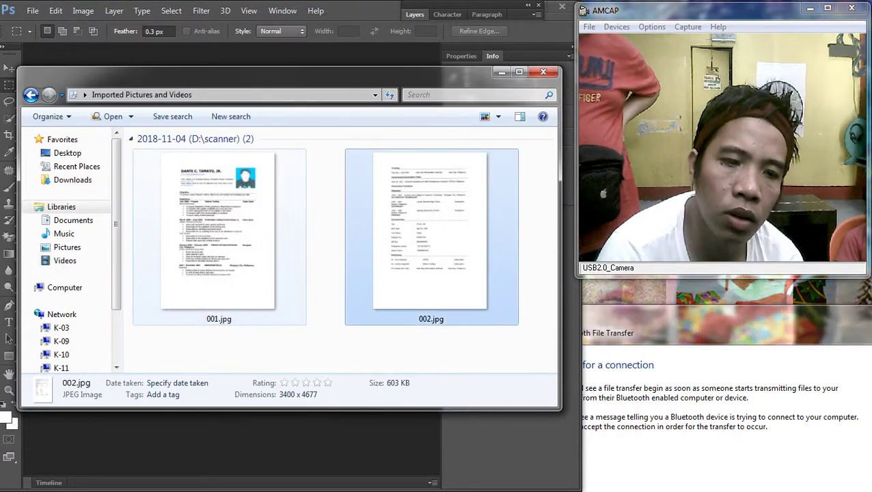
key(Delete)
drag(219, 233, 248, 12)
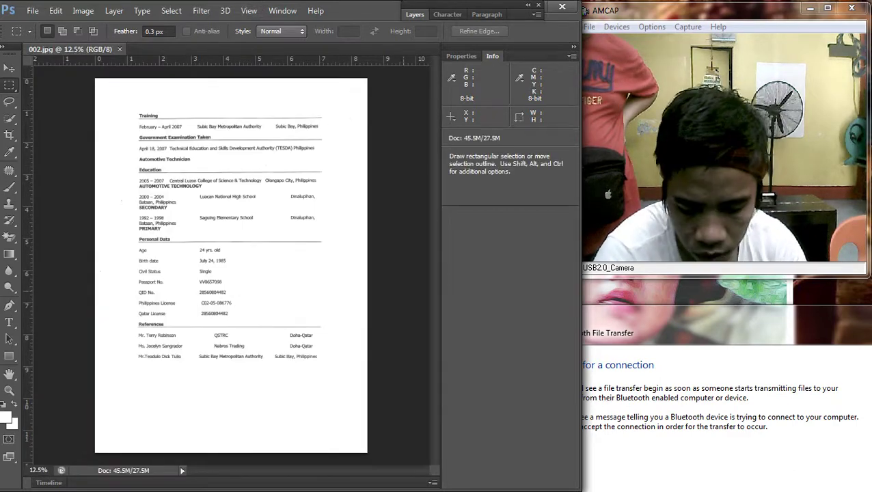
Step: Cut the page contents and resize the document to 11 inches tall
click(845, 419)
click(356, 361)
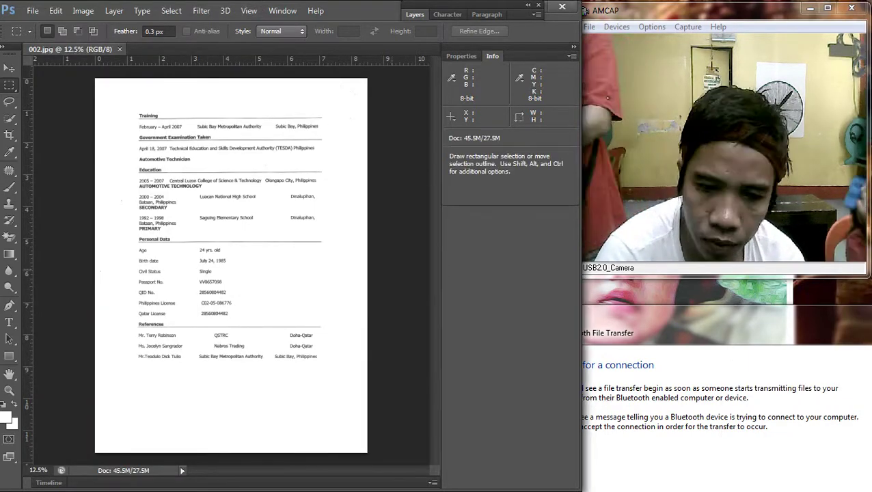
click(845, 420)
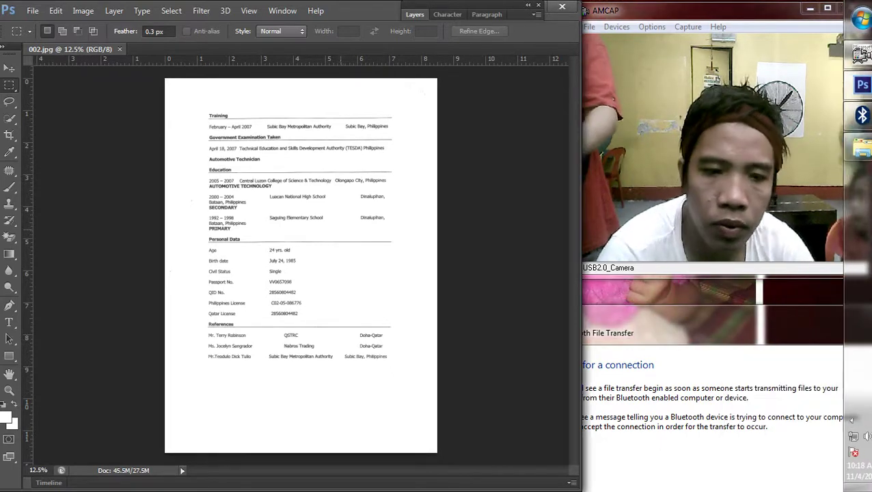
key(ctrl+plus)
key(Delete)
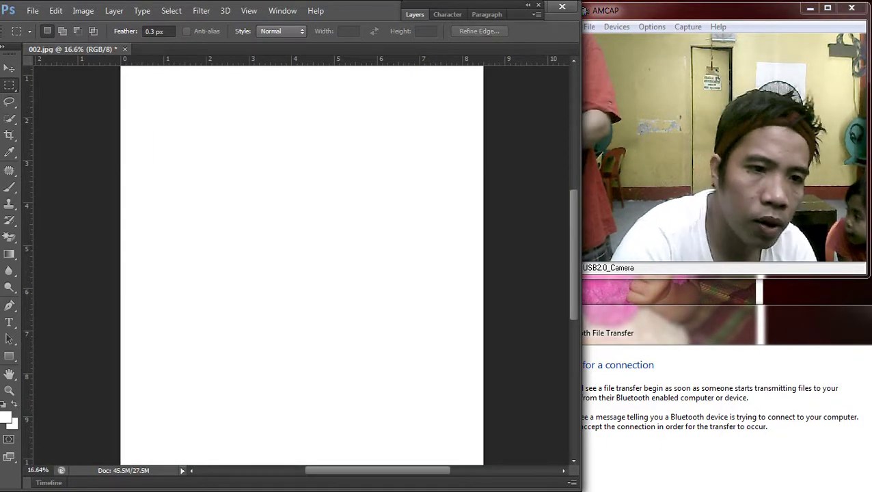
click(55, 10)
click(101, 102)
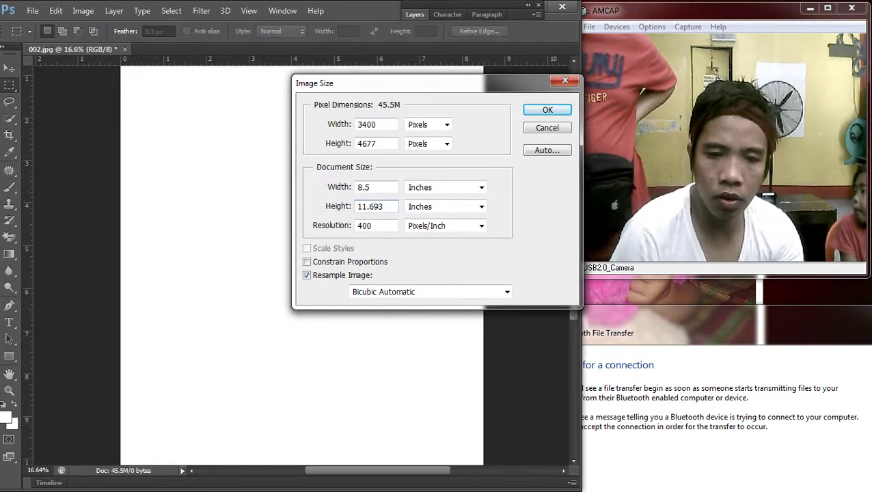
key(BackSpace)
key(BackSpace)
key(Return)
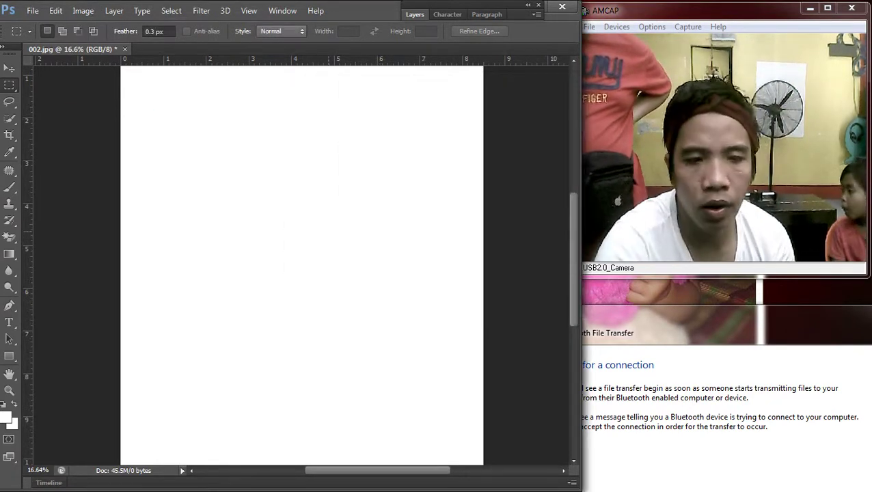
Step: Paste the scan back as a layer, nudge it up, and darken it with a 160→113 curve
key(ctrl+v)
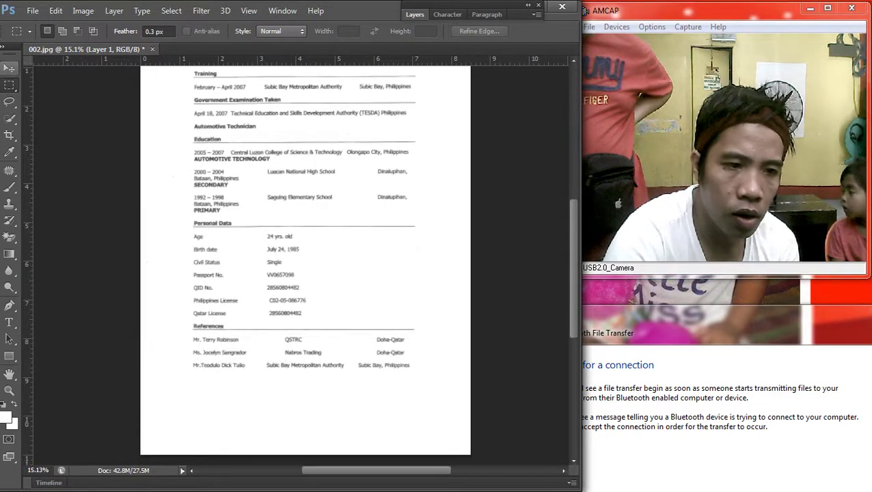
key(v)
key(ctrl+0)
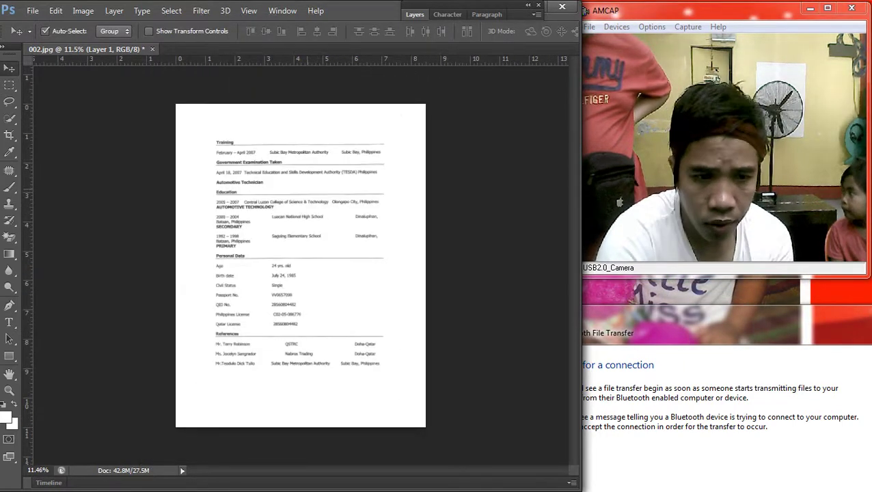
drag(311, 152, 311, 148)
key(ctrl+m)
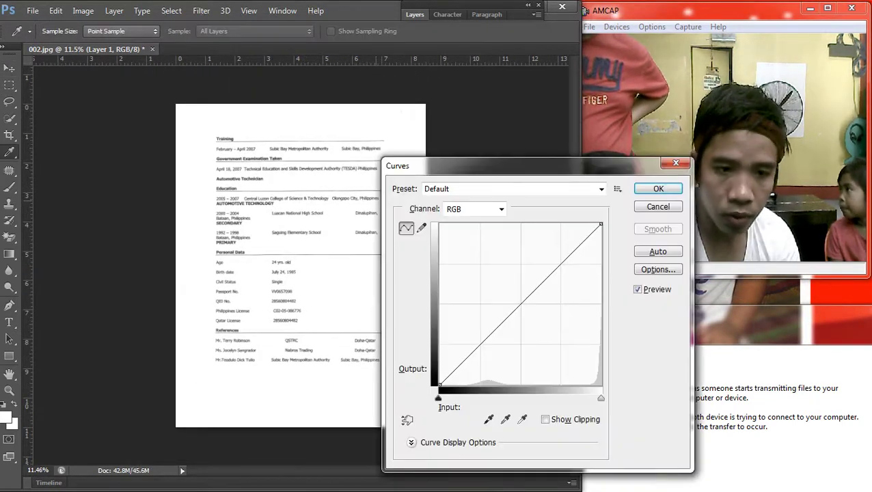
drag(519, 304, 539, 313)
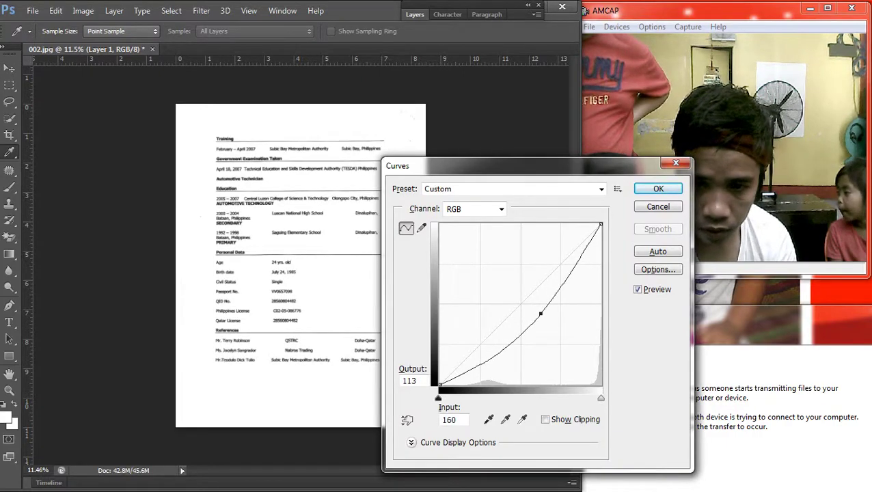
key(Return)
scroll(293, 237, up, 5)
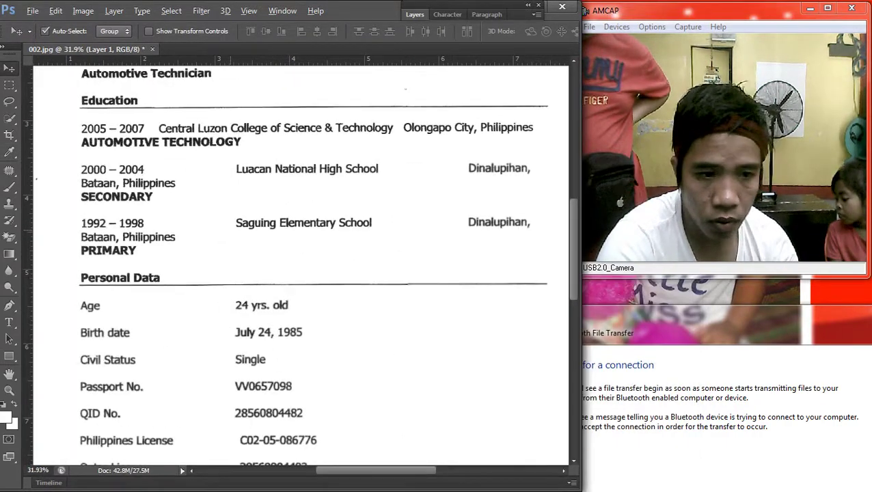
key(c)
scroll(332, 226, down, 3)
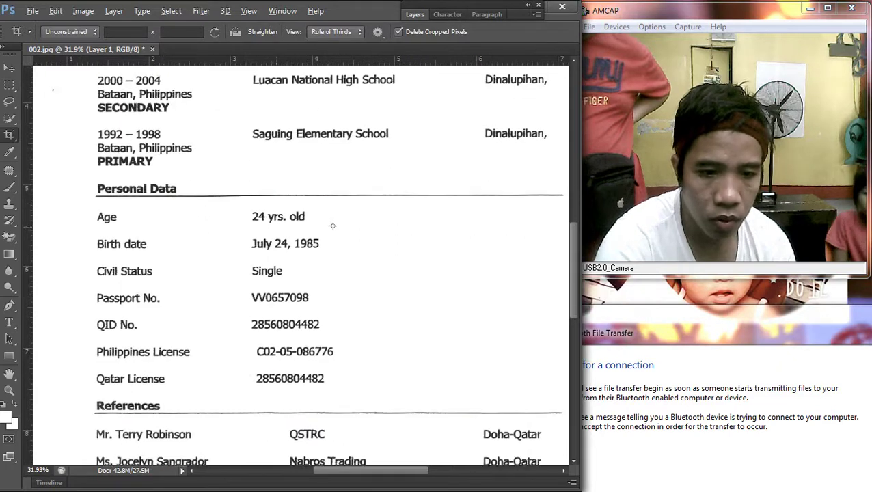
scroll(333, 225, down, 2)
scroll(360, 223, up, 3)
key(m)
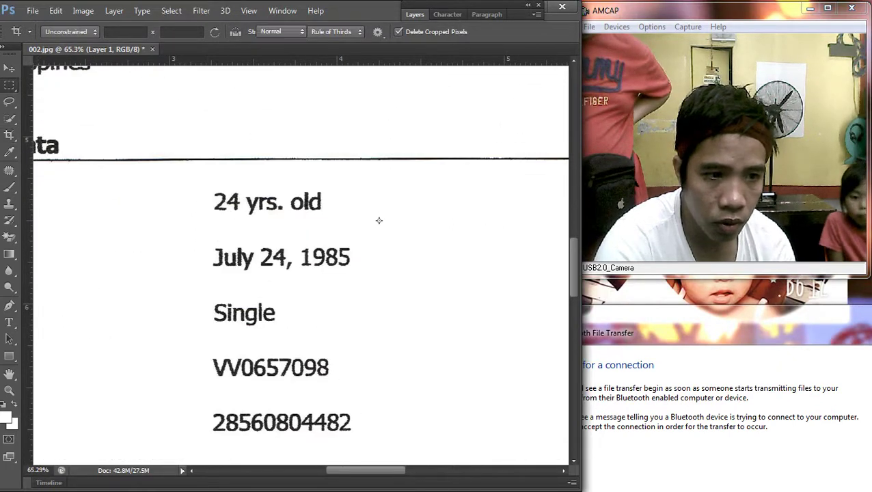
drag(336, 247, 353, 276)
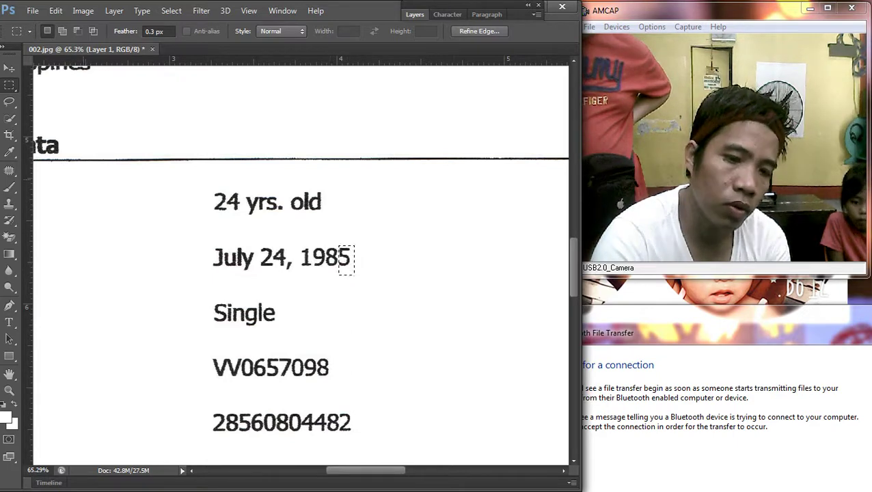
key(v)
right_click(108, 116)
click(130, 125)
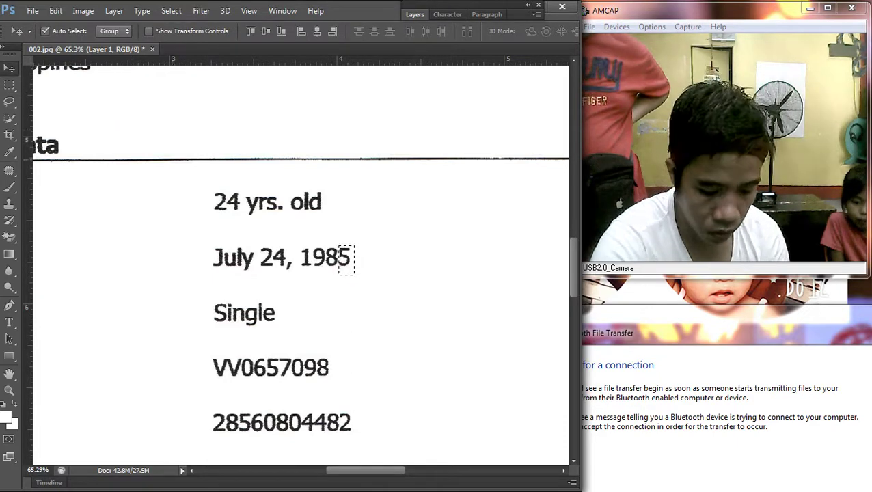
drag(341, 257, 213, 202)
scroll(234, 198, up, 3)
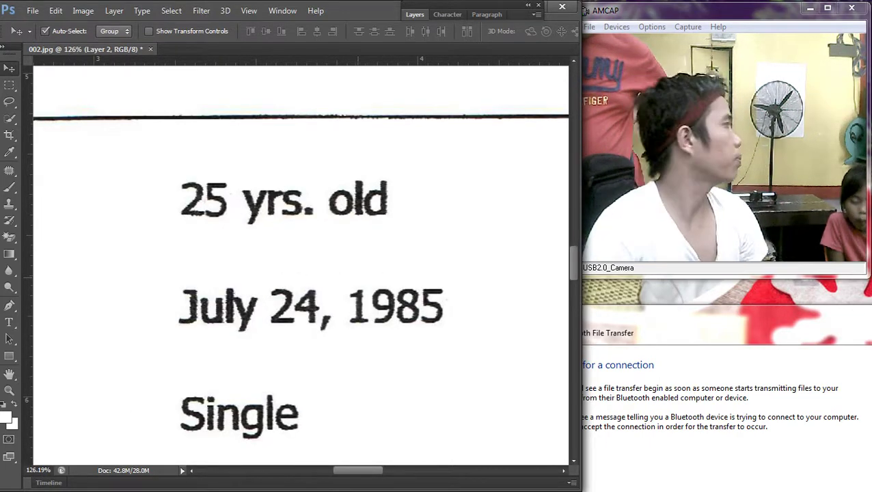
scroll(284, 287, down, 4)
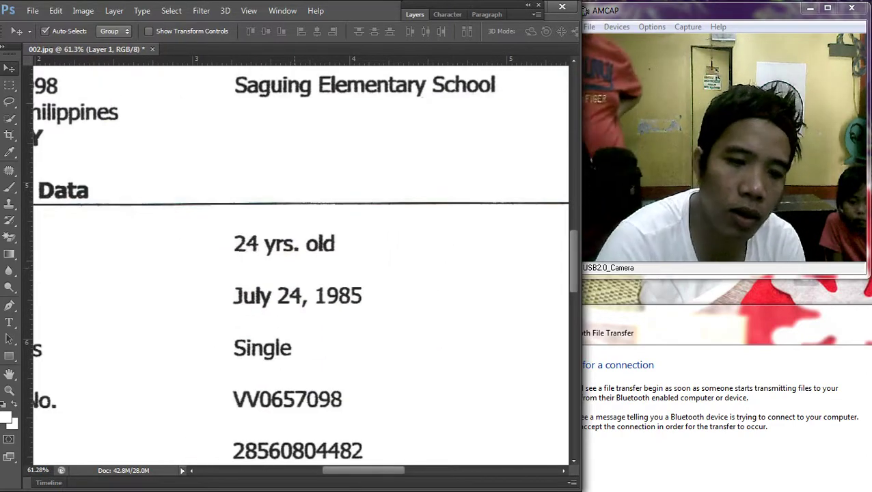
scroll(300, 263, down, 3)
scroll(300, 263, up, 2)
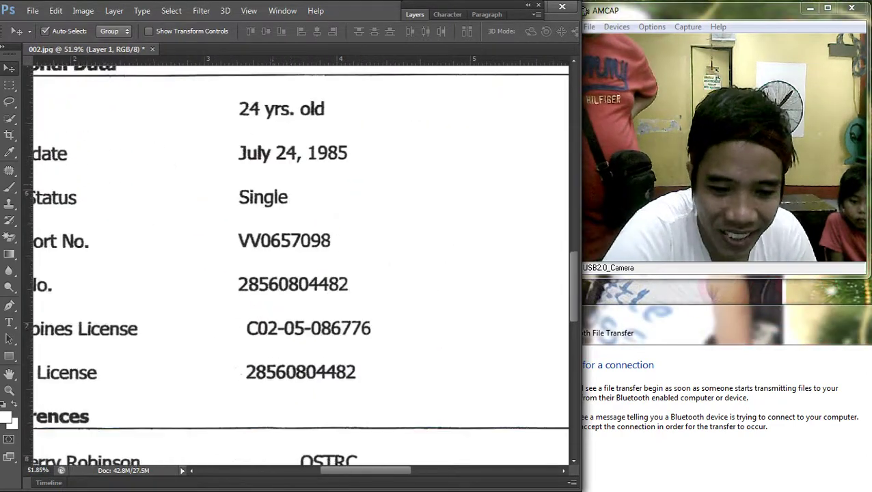
scroll(301, 263, down, 3)
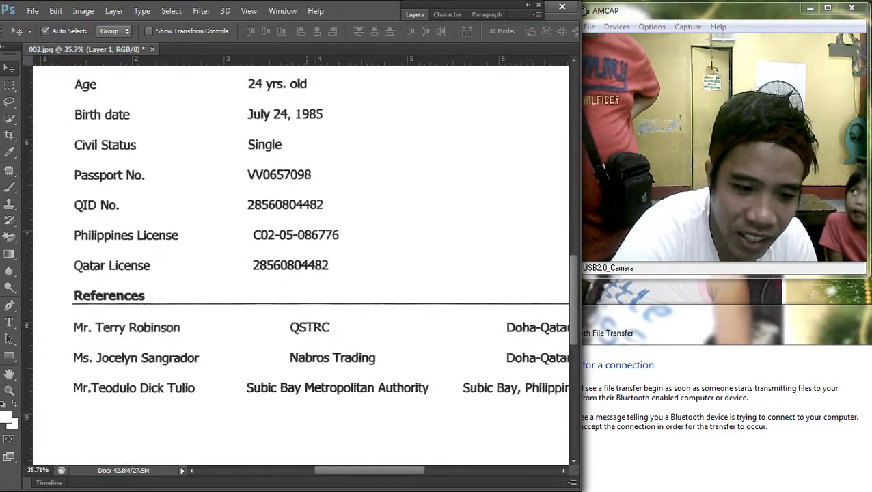
scroll(301, 263, up, 6)
scroll(301, 263, right, 3)
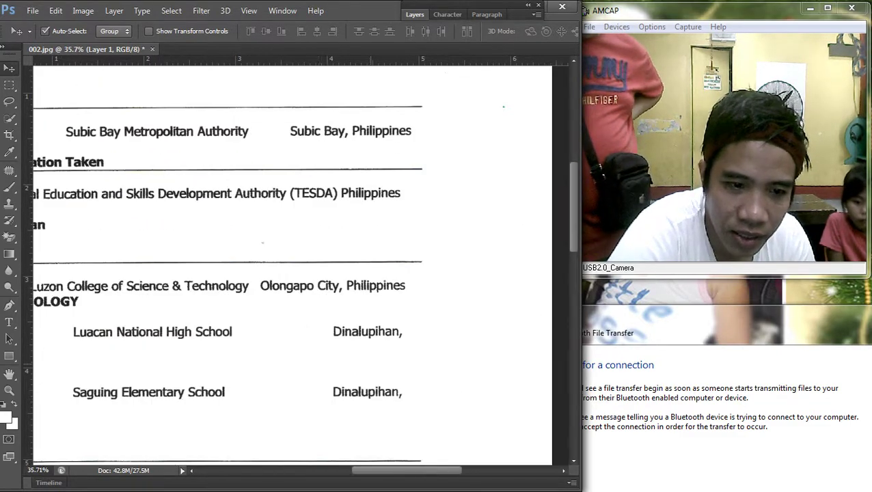
scroll(301, 263, left, 3)
scroll(300, 263, down, 6)
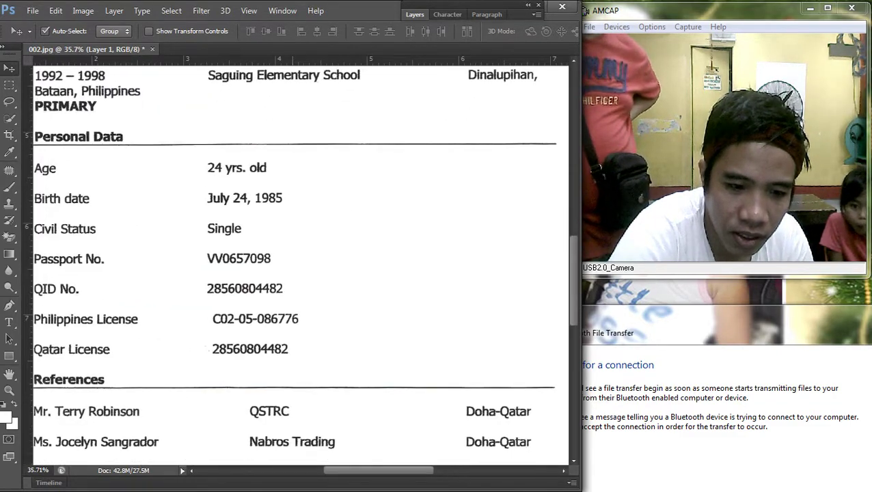
scroll(301, 263, down, 5)
scroll(300, 263, down, 2)
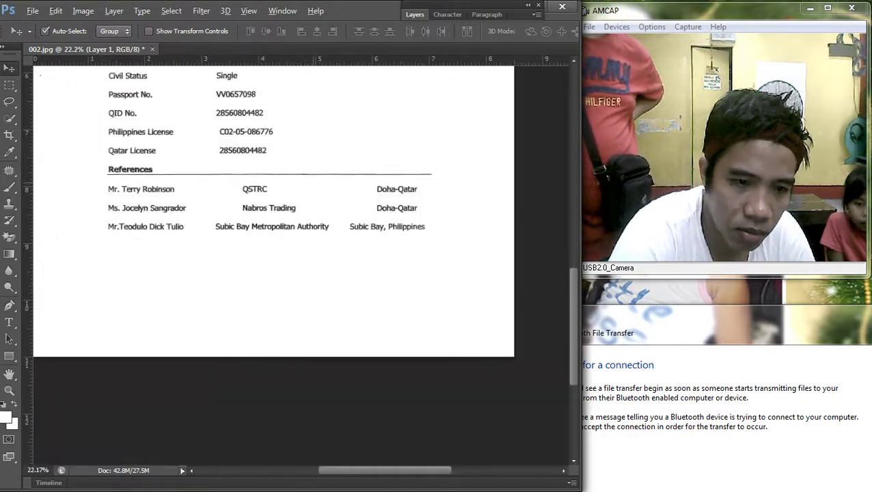
scroll(300, 263, up, 2)
scroll(301, 263, up, 2)
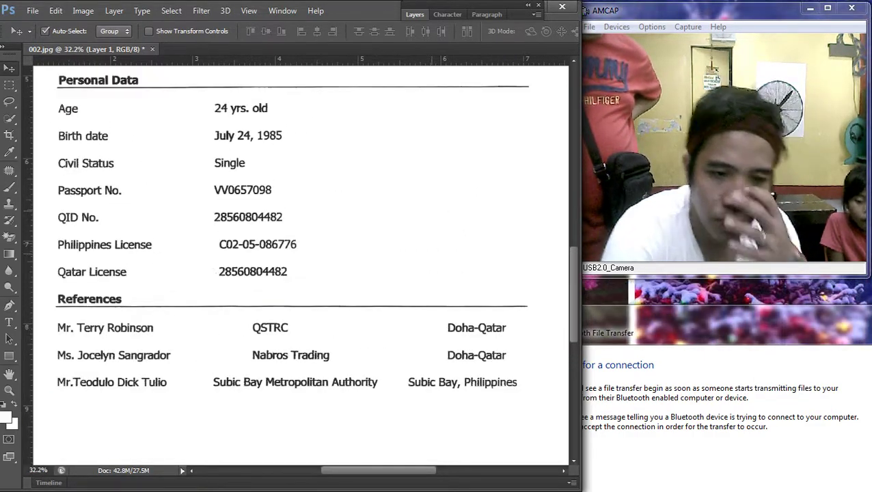
scroll(300, 263, up, 1)
scroll(300, 263, up, 4)
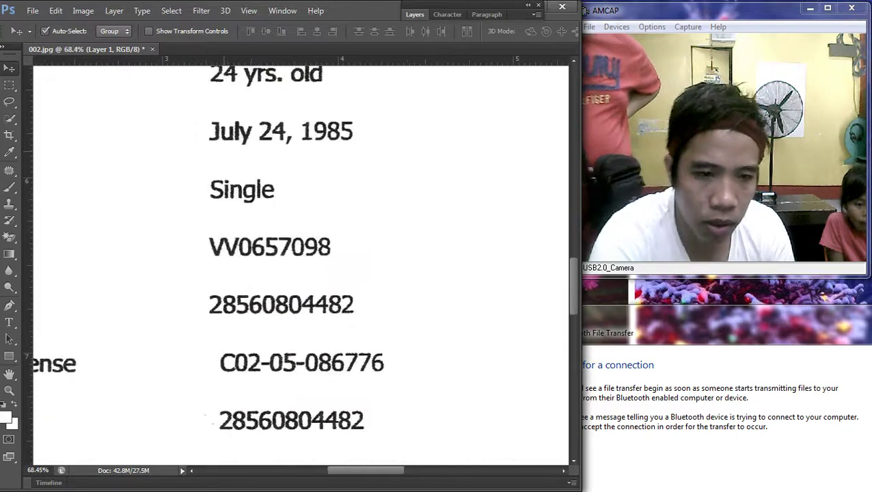
Step: Add '33' as text, then scale it and place it over the old age 24
key(t)
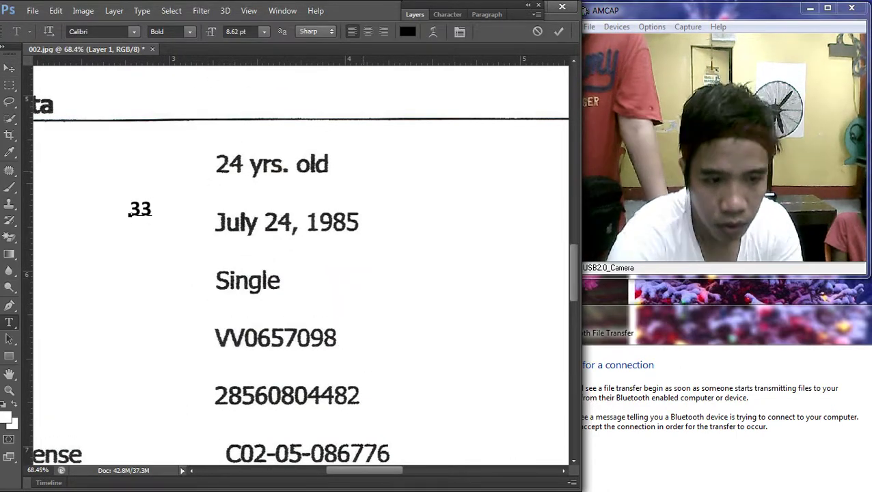
key(ctrl+Return)
scroll(150, 201, up, 2)
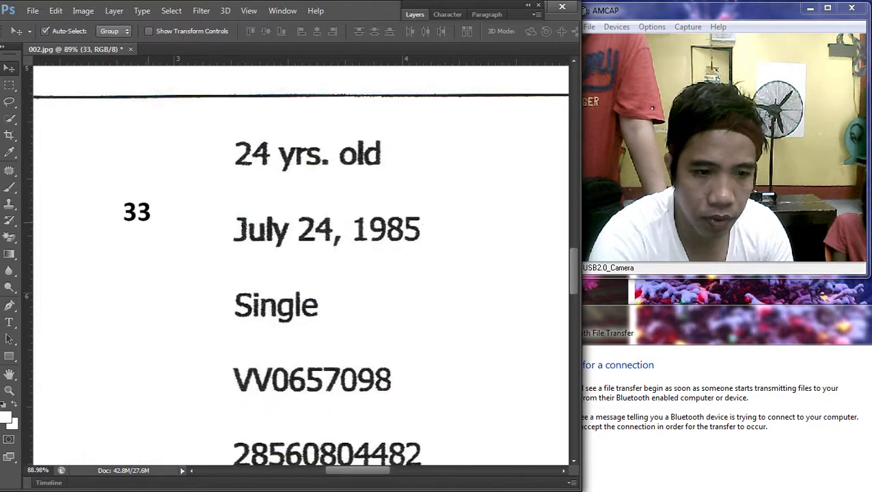
key(ctrl+t)
drag(137, 231, 251, 155)
key(Return)
key(ctrl+t)
key(Return)
Step: Draw a rectangular marquee selection around the new 33
key(m)
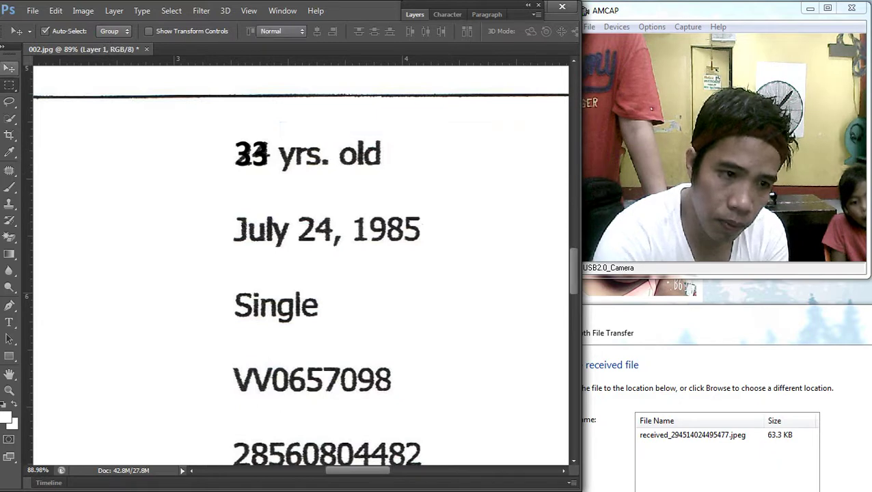
drag(205, 88, 259, 170)
drag(194, 108, 272, 210)
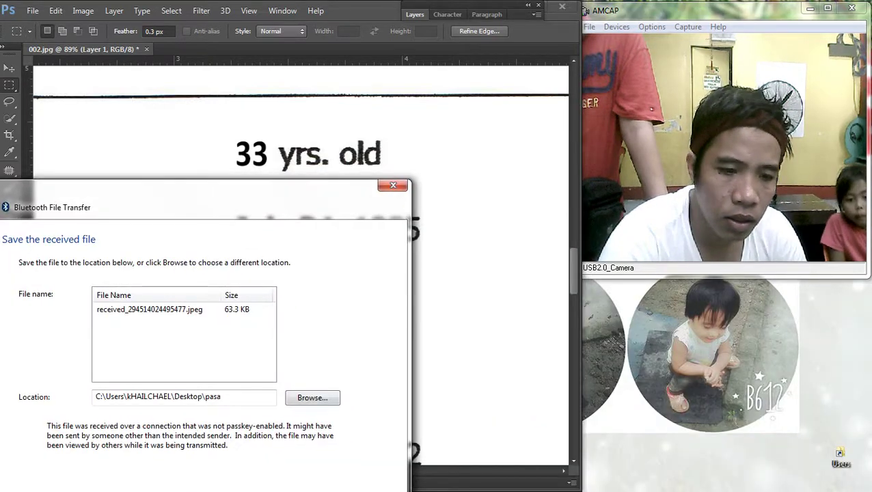
Step: Finish saving the received JPEG into the Desktop\pasa folder
key(Return)
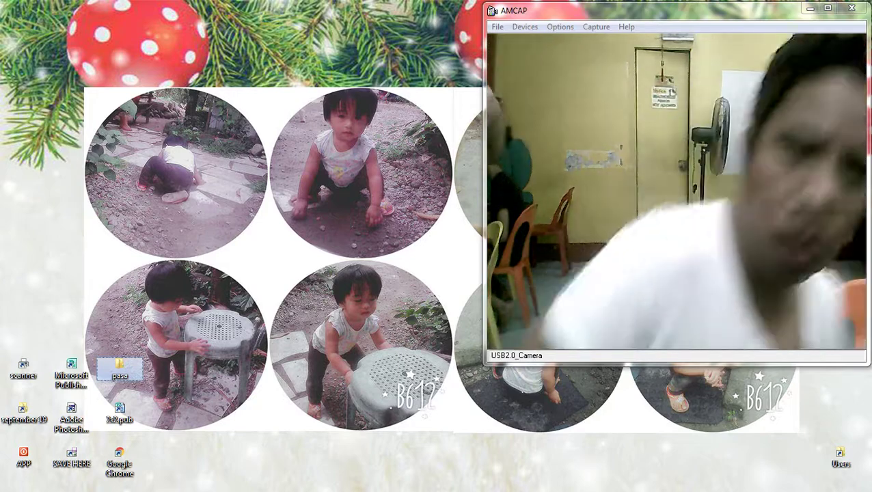
Step: Launch Calculator by searching 'calc' from the Start menu
key(super)
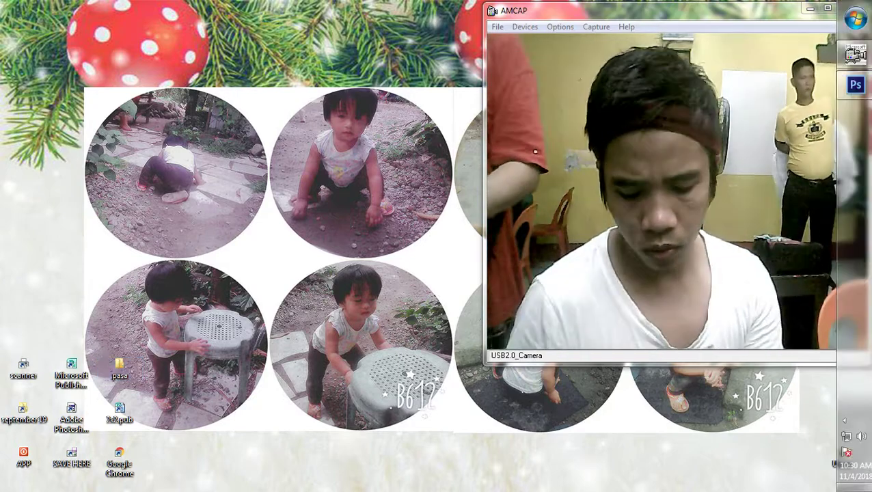
text(calc)
key(Return)
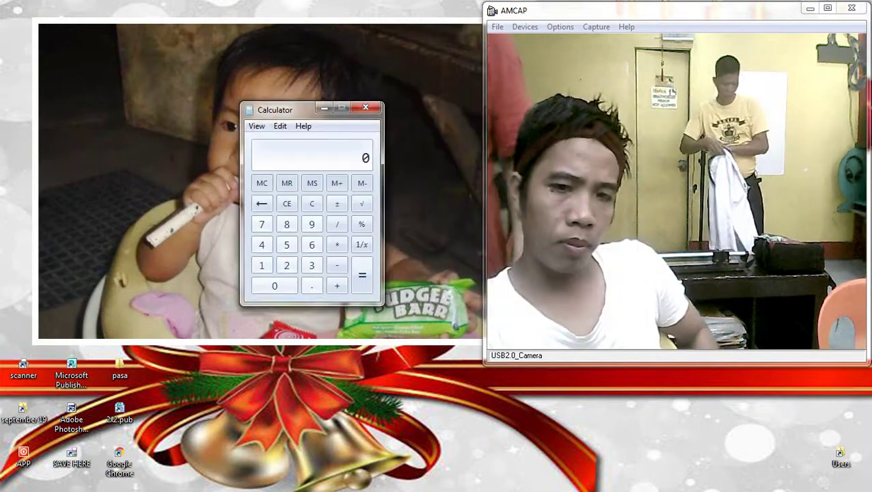
Step: Compute 6 + 8 = 14, double it to 28, add 30 + 30 for 88, then close Calculator
key(6)
key(asterisk)
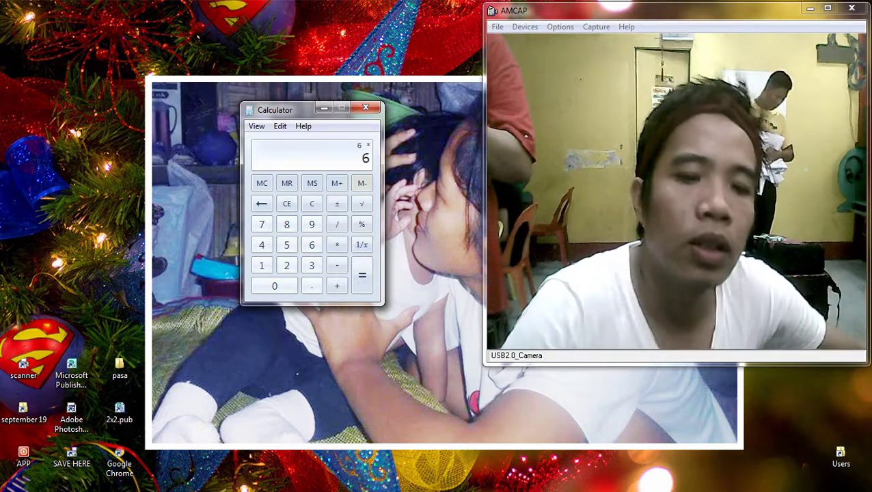
text(6)
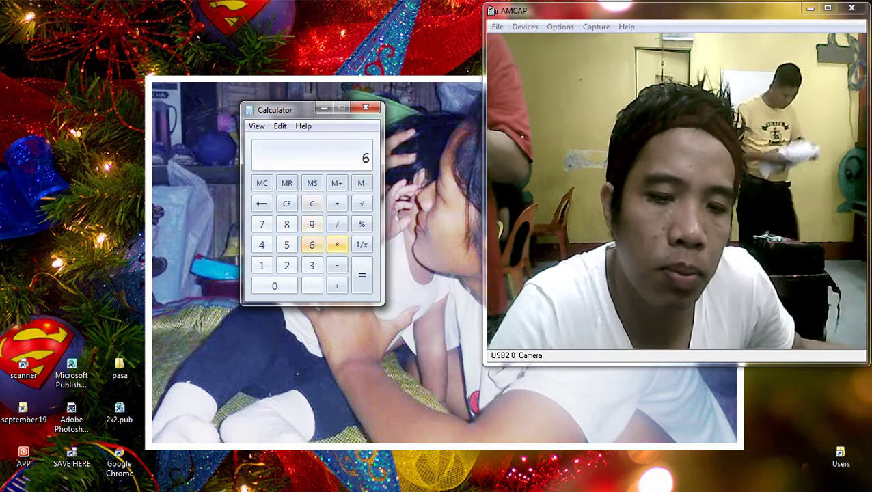
text(8)
key(Return)
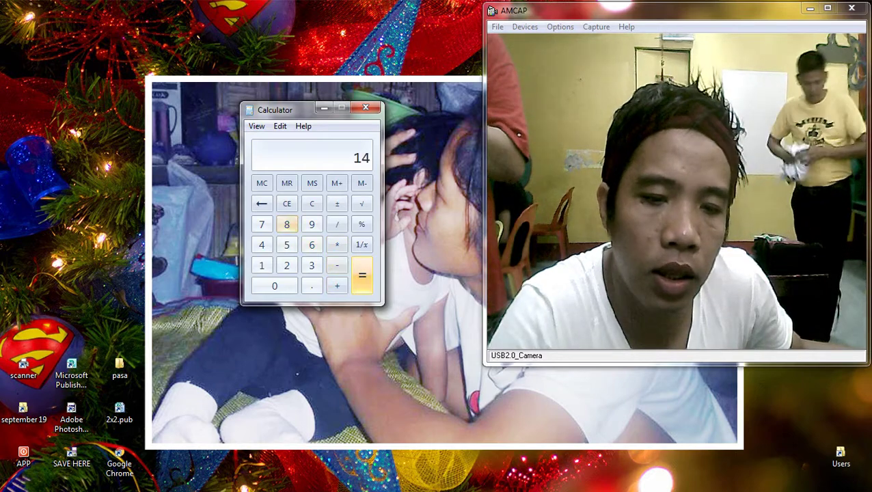
text(*2)
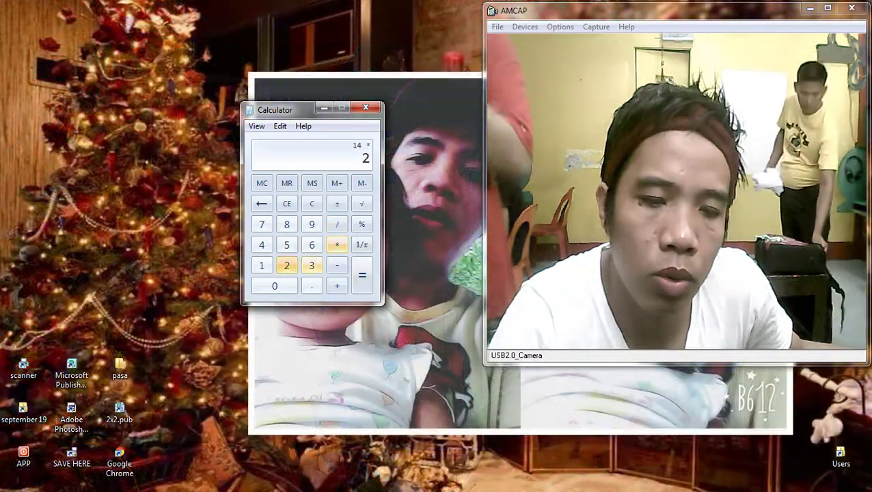
key(Return)
text(+)
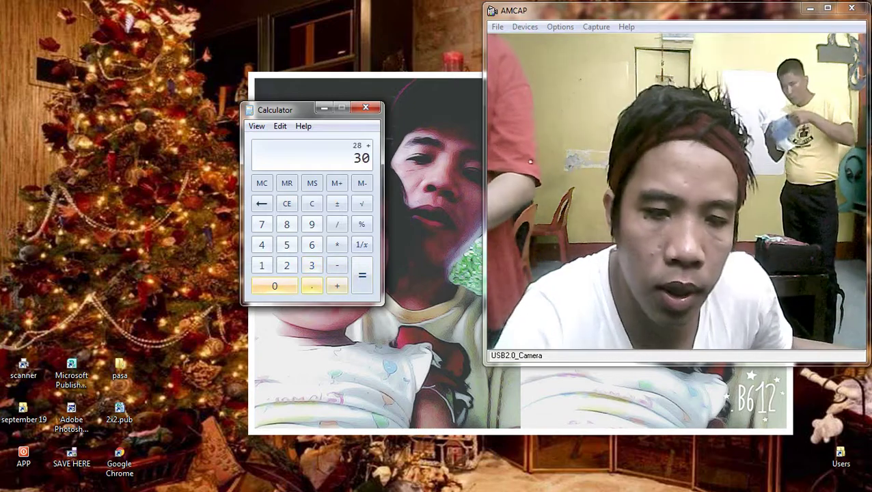
text( 30 + 30 +)
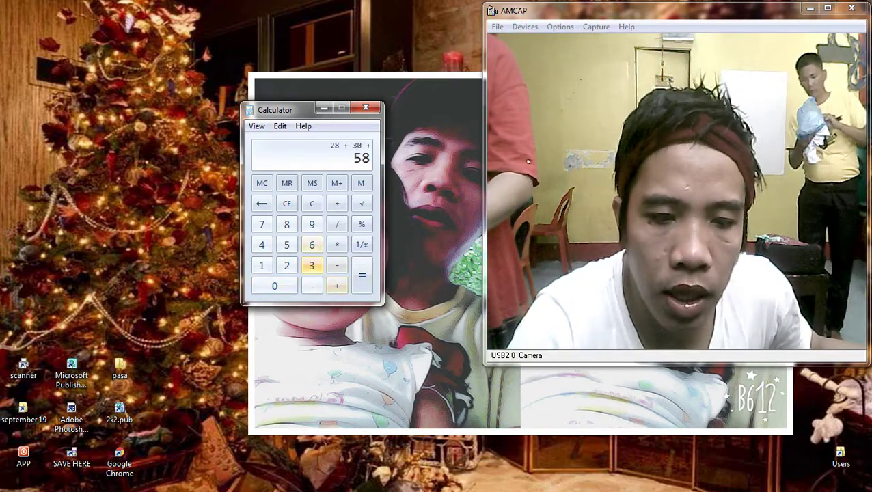
key(Return)
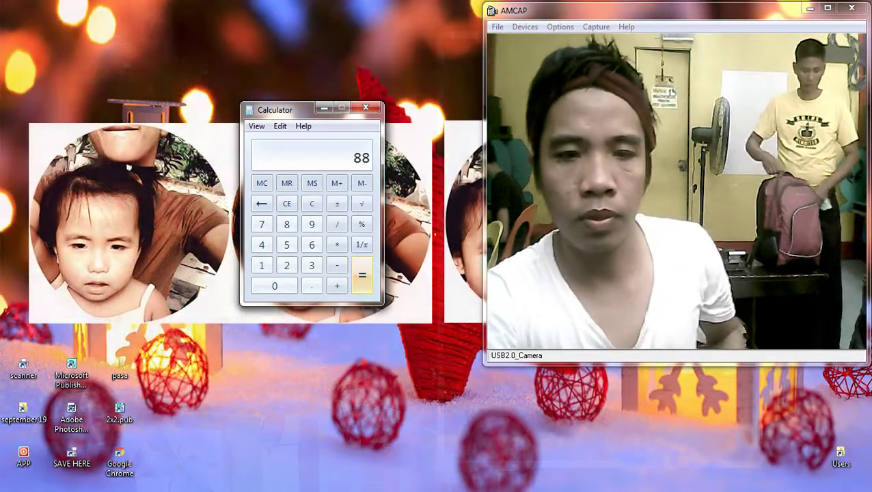
click(365, 107)
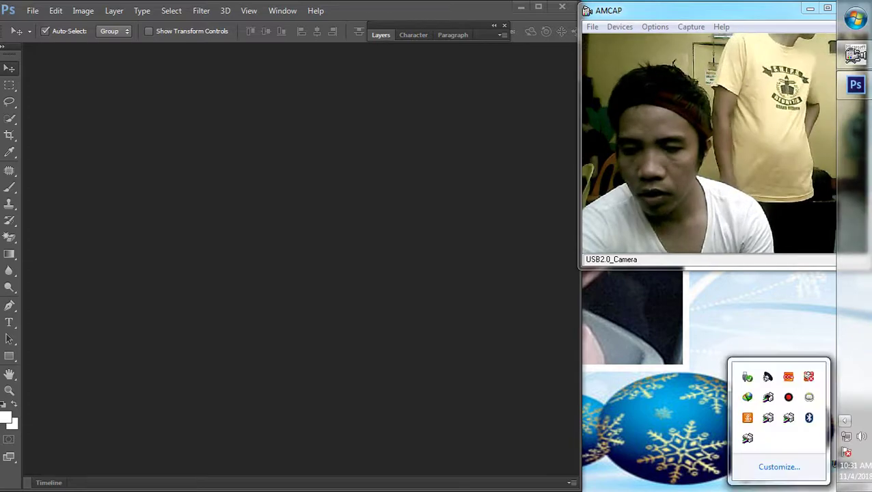
Step: Browse Removable Disk (F:) to DCIM\101MSDCF and open DSC06587.JPG
key(ctrl+o)
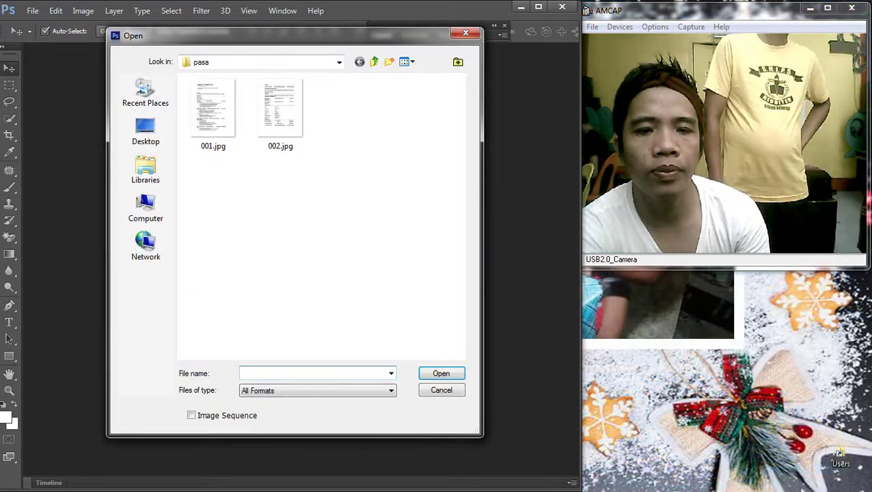
key(Escape)
key(super+e)
double_click(328, 197)
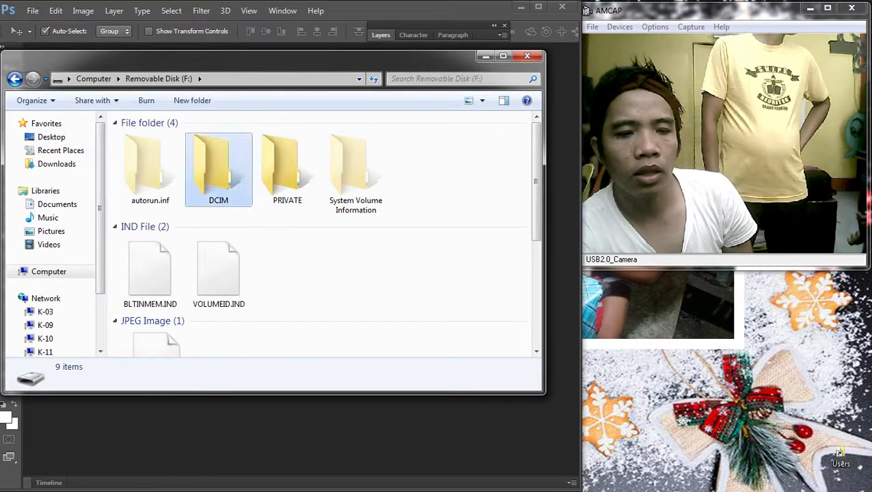
double_click(220, 164)
click(149, 137)
double_click(149, 137)
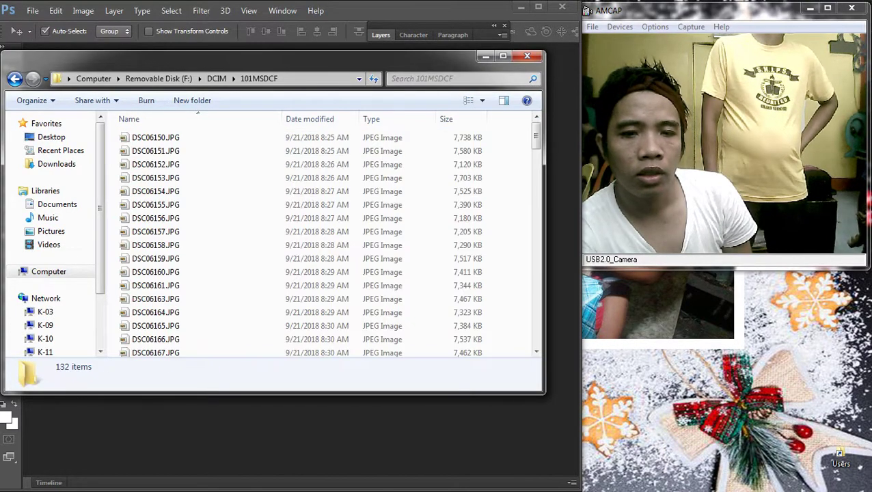
scroll(328, 240, down, 20)
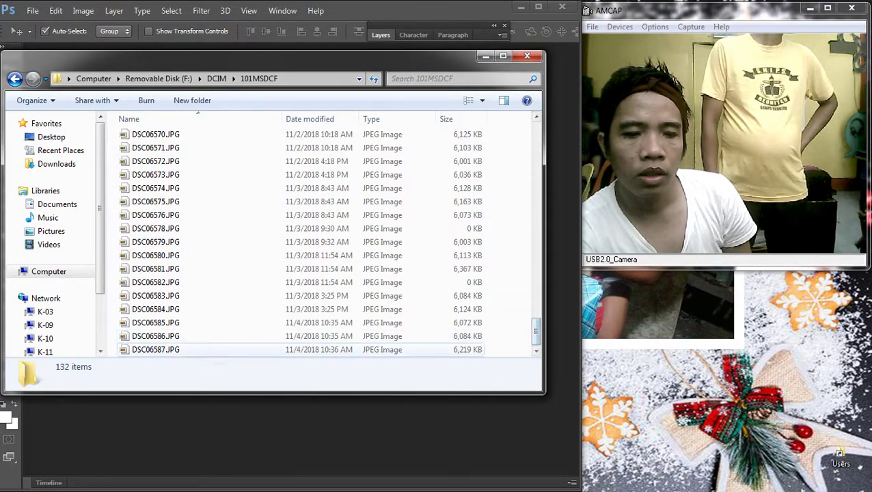
double_click(156, 350)
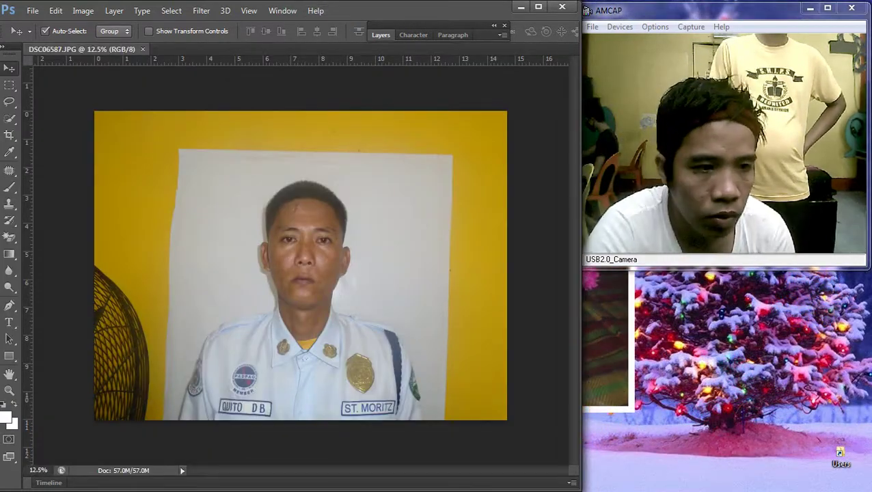
Step: Crop the photo around the man's head and shoulders
key(c)
drag(218, 176, 425, 417)
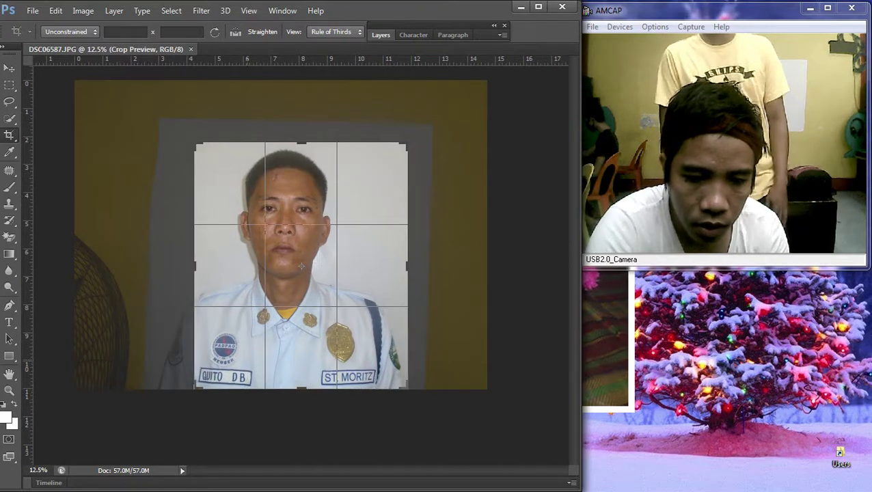
drag(196, 249, 176, 249)
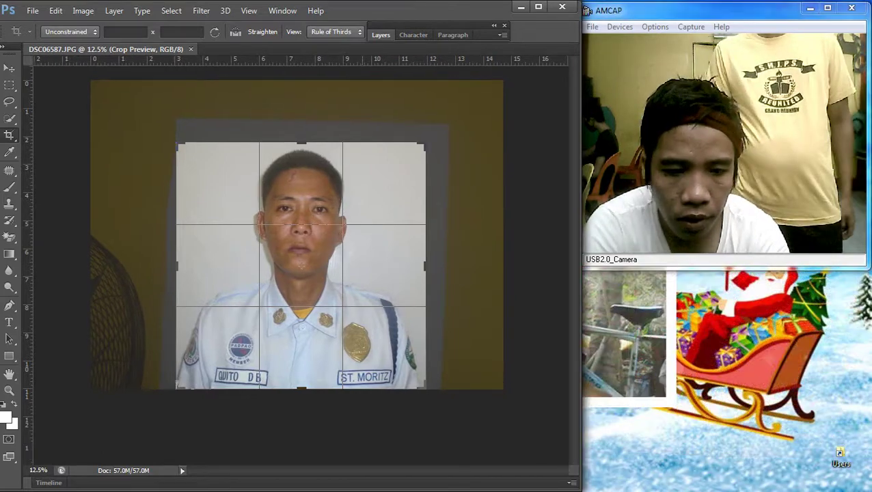
drag(301, 264, 301, 264)
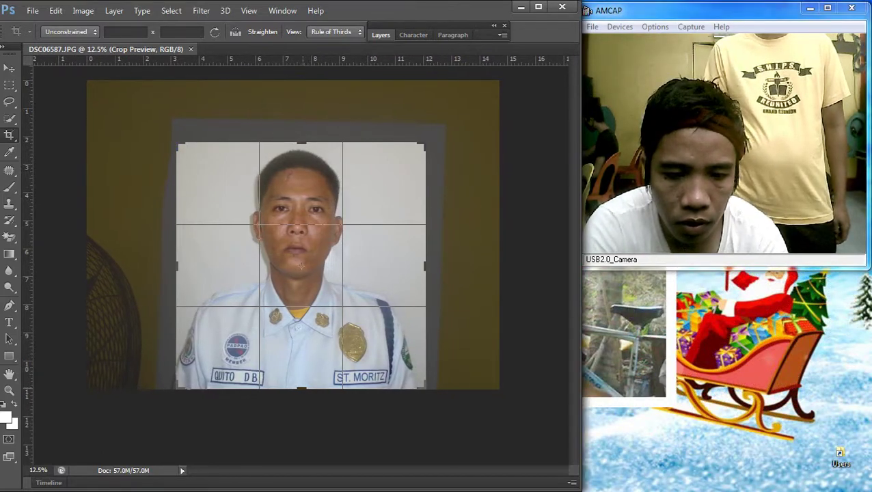
drag(301, 388, 301, 380)
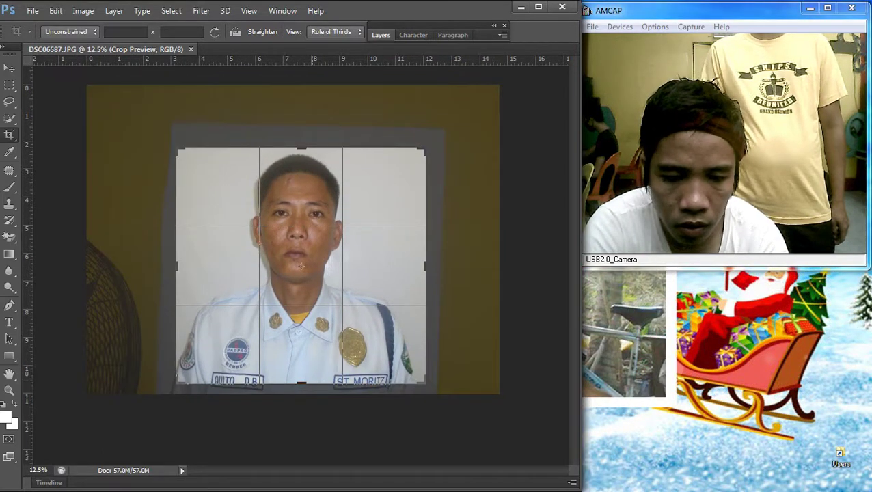
drag(300, 265, 301, 268)
key(Return)
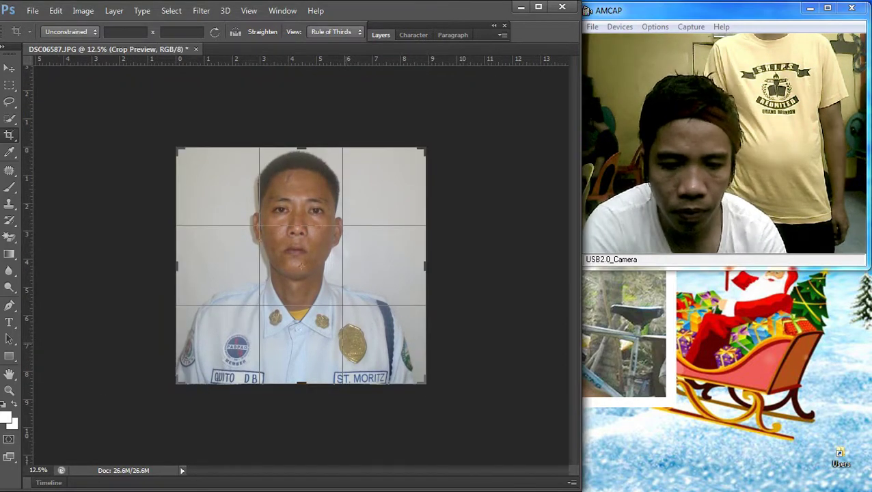
Step: Trim the right edge slightly with a second crop and bring up Curves
key(ctrl+0)
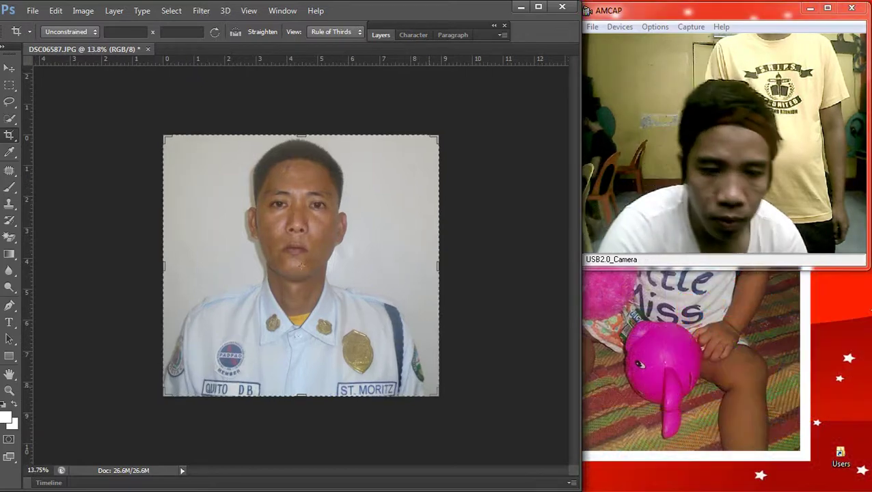
drag(438, 383, 432, 383)
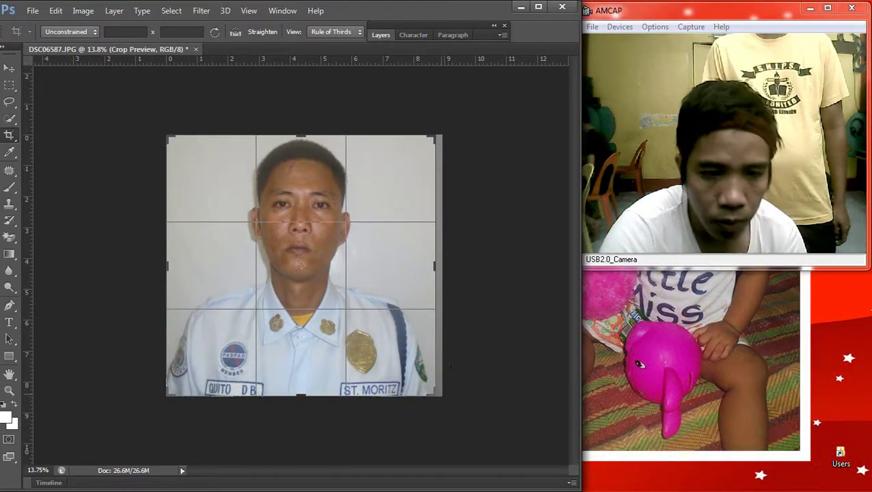
key(Return)
key(ctrl+m)
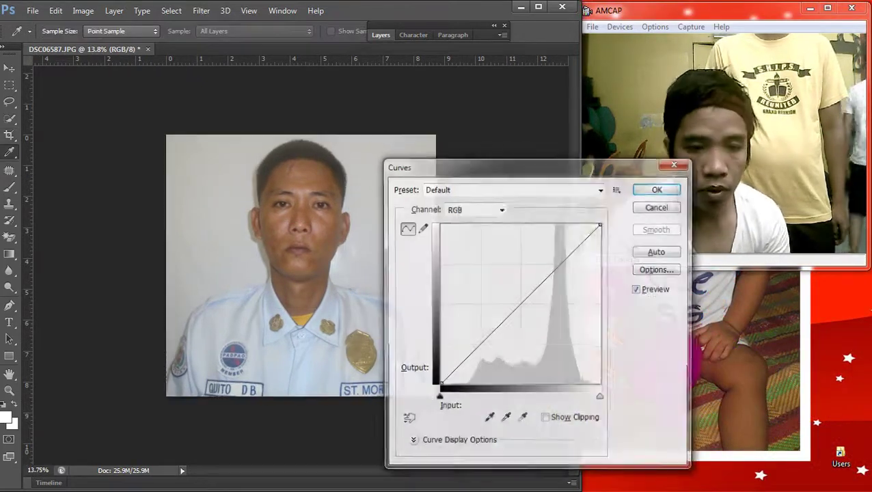
Step: Raise the curve's midpoint to brighten the photo slightly
drag(512, 312, 514, 299)
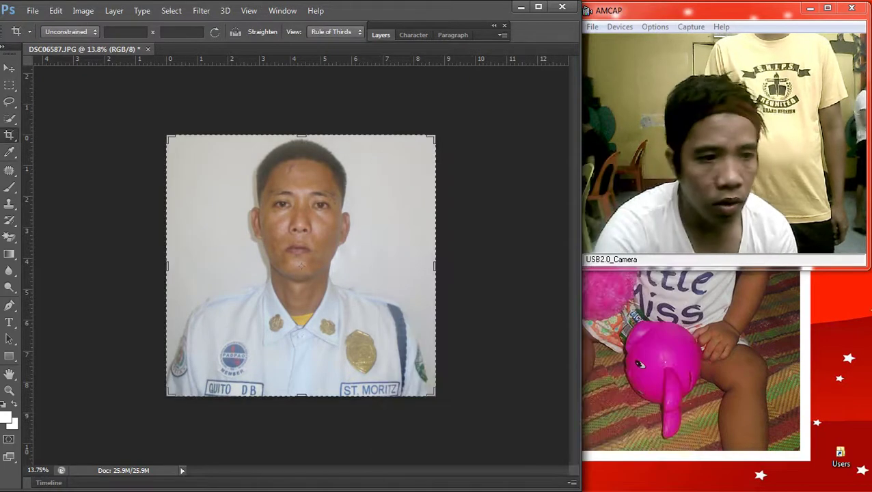
key(j)
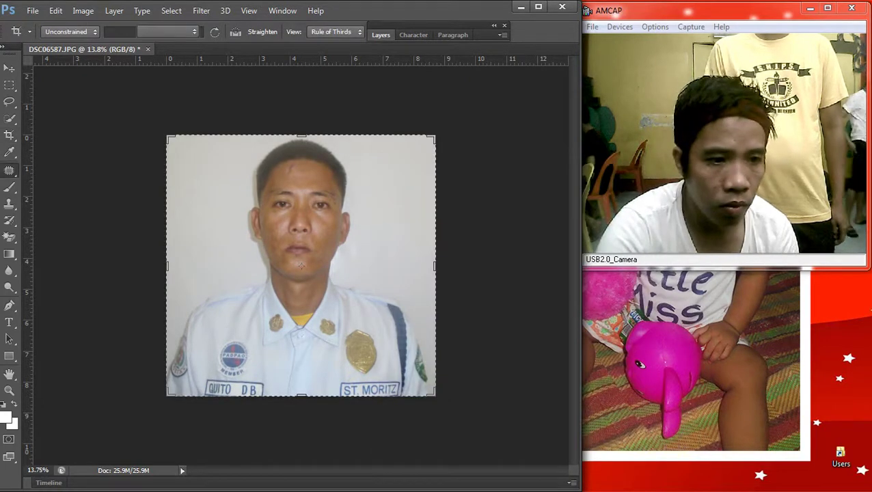
scroll(294, 260, up, 3)
scroll(301, 260, up, 3)
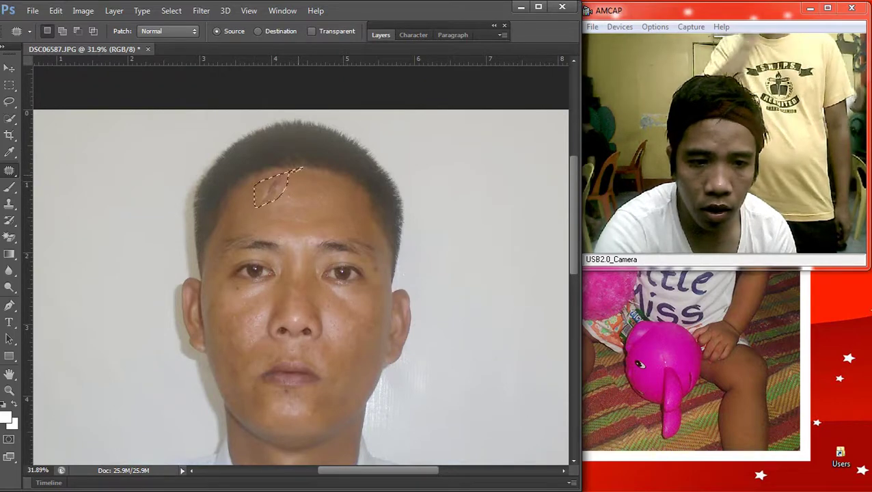
Step: Patch away the forehead blemishes using clean nearby skin
key(ctrl+d)
scroll(282, 175, up, 2)
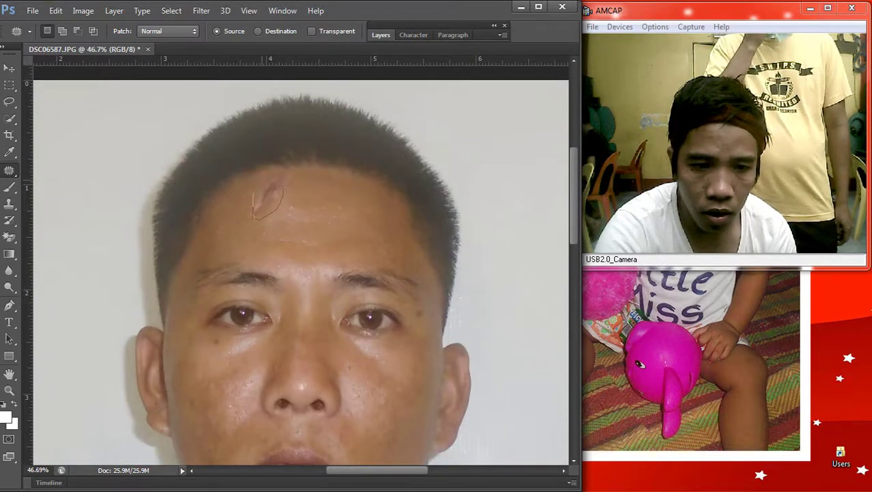
drag(274, 209, 295, 177)
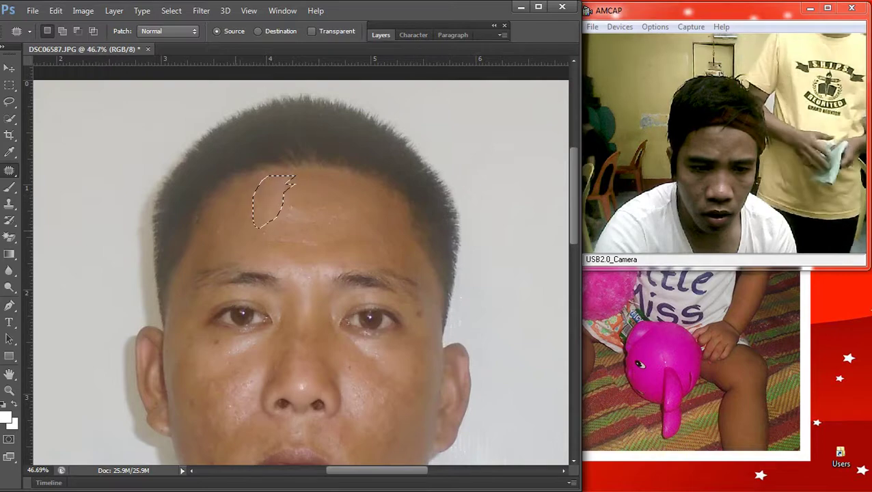
key(ctrl+d)
drag(236, 213, 249, 249)
key(ctrl+d)
drag(306, 202, 287, 225)
key(ctrl+d)
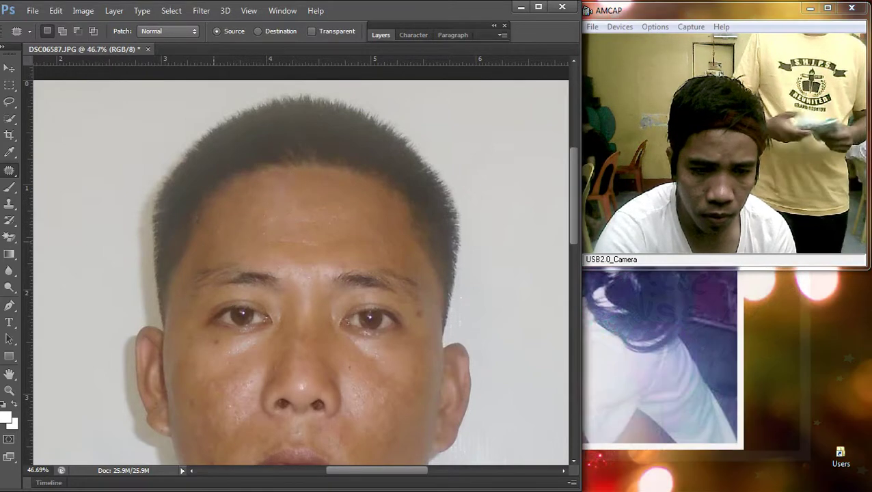
drag(232, 216, 231, 217)
mouse_move(322, 246)
mouse_down()
mouse_move(259, 239)
mouse_move(359, 219)
mouse_up()
key(ctrl+d)
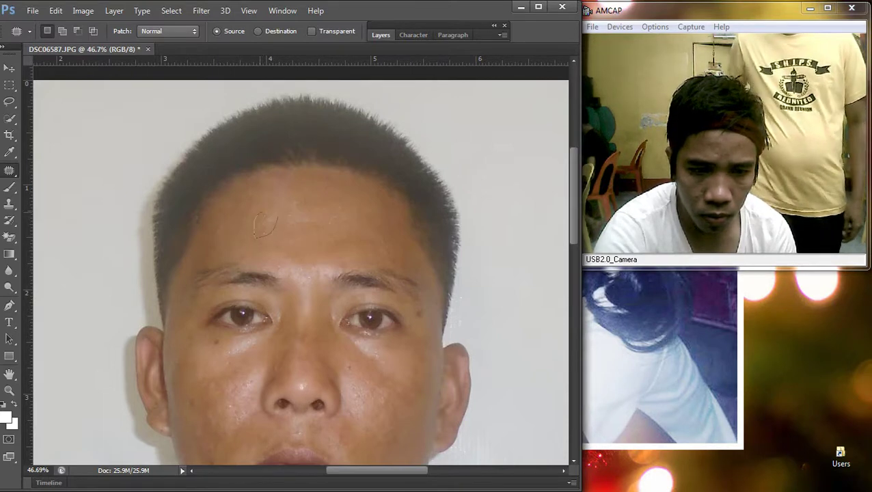
key(ctrl+d)
scroll(301, 260, down, 3)
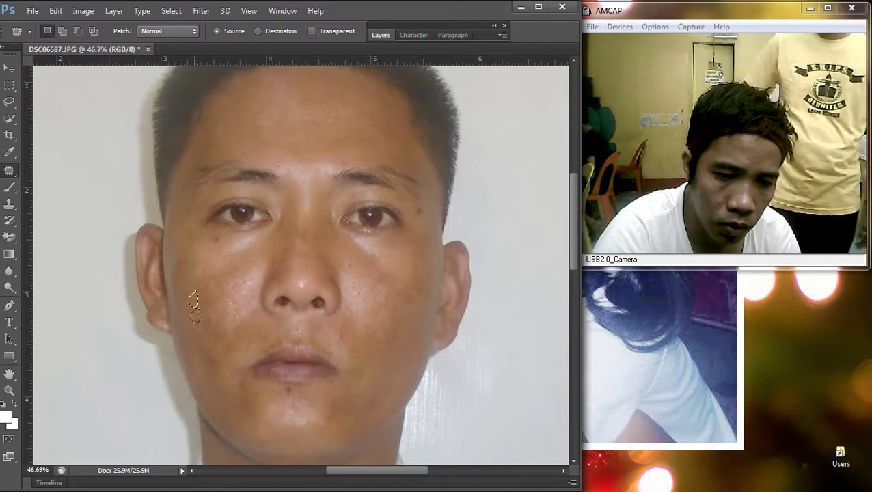
scroll(301, 260, down, 5)
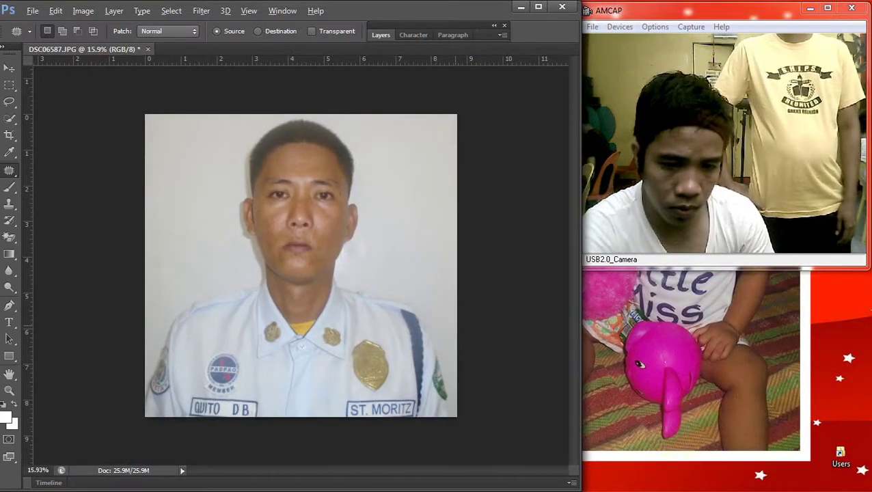
Step: Open the Color Balance adjustment and dismiss it unchanged
key(i)
key(ctrl+b)
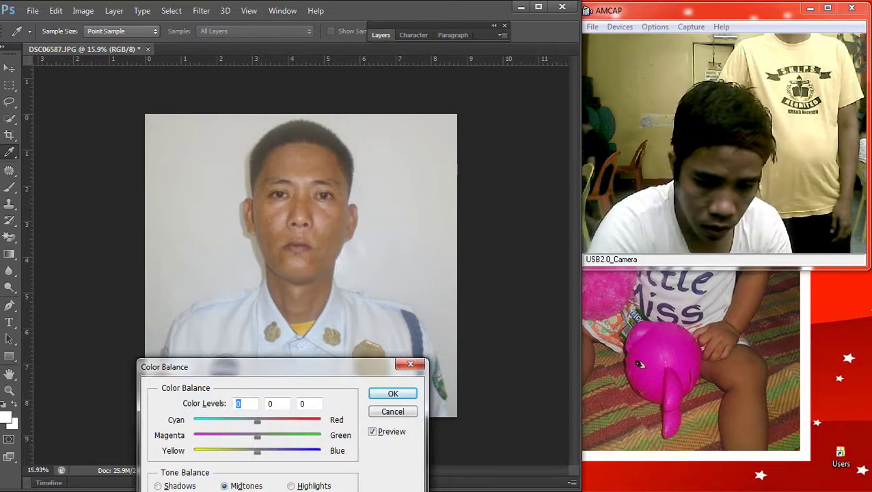
key(Return)
key(j)
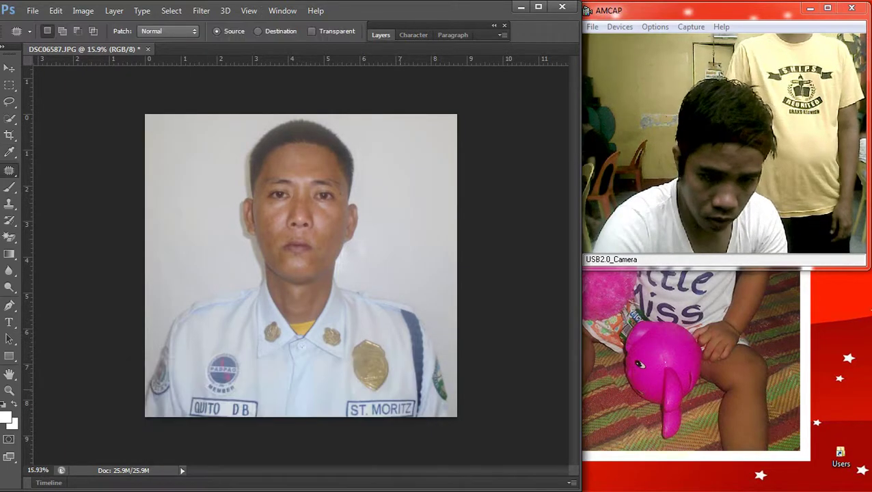
Step: Apply Levels with black input 15 and midtones about 1.04 to deepen shadows
key(i)
key(ctrl+l)
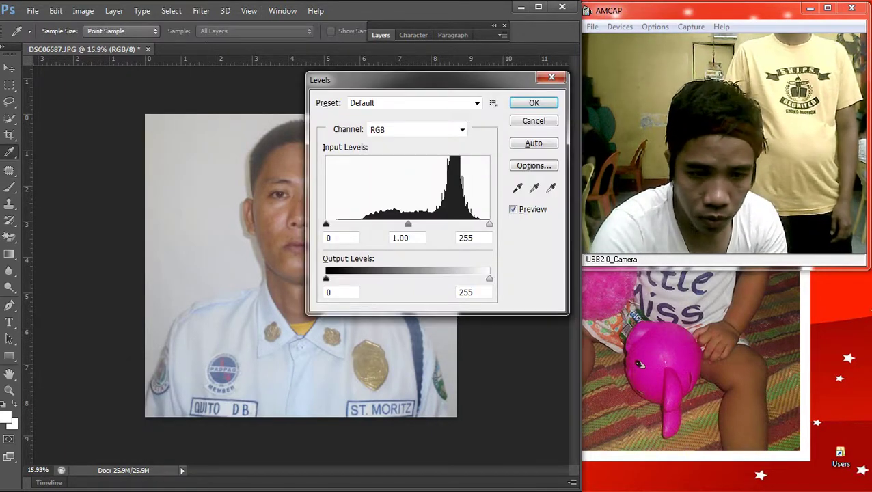
drag(326, 224, 335, 225)
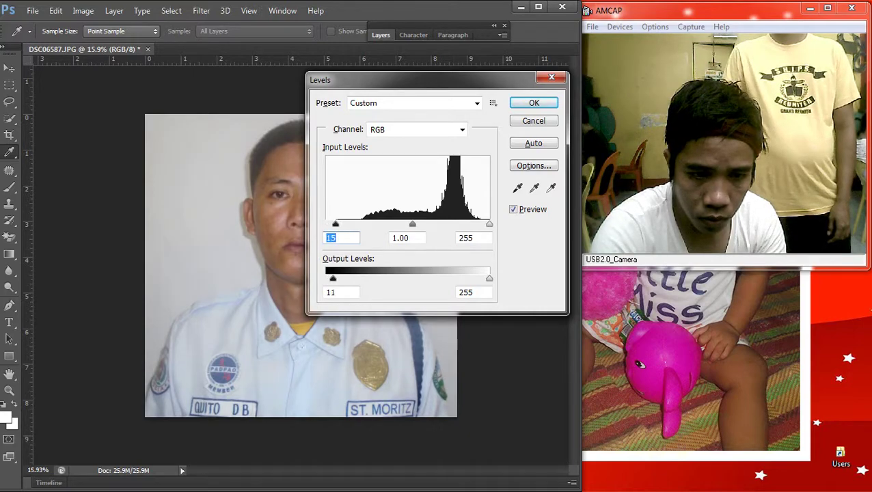
drag(412, 224, 405, 224)
key(Return)
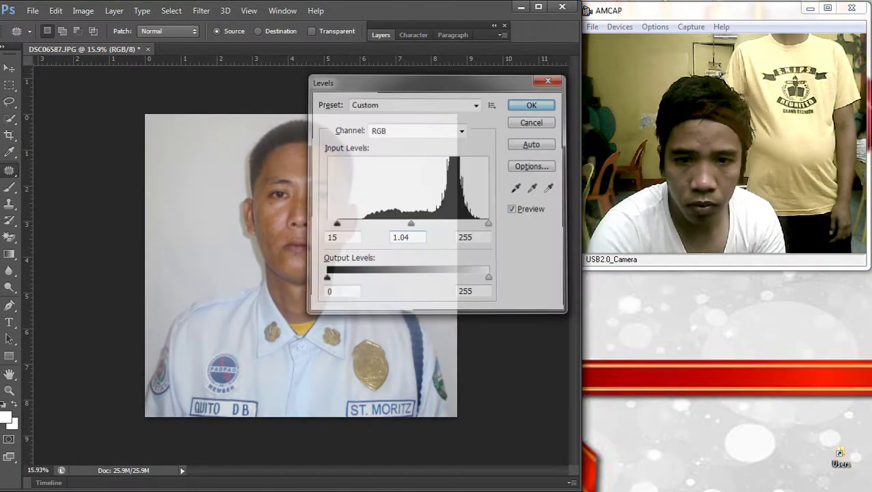
key(ctrl+minus)
key(ctrl+0)
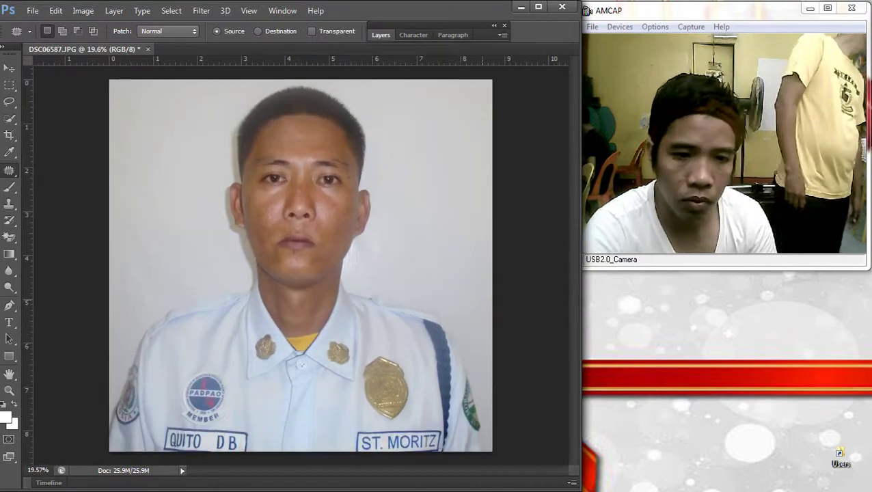
Step: Apply two small Curves lifts to brighten the portrait's midtones
key(ctrl+m)
drag(522, 302, 523, 298)
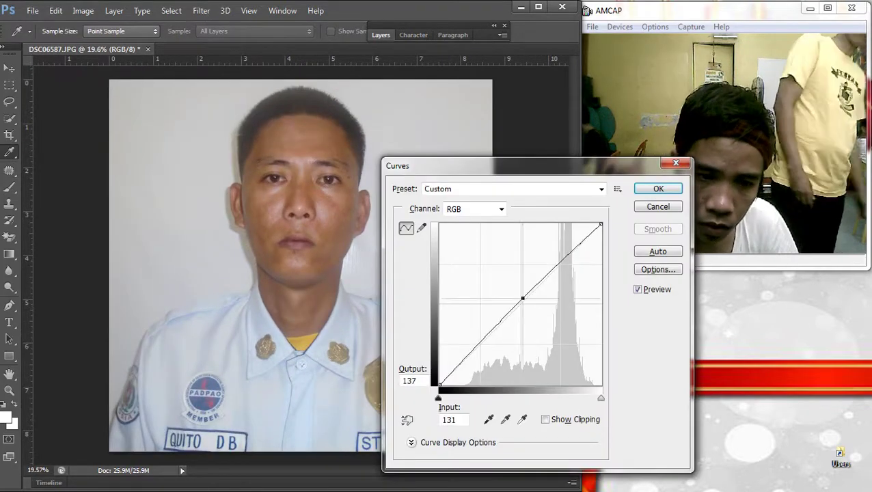
key(Return)
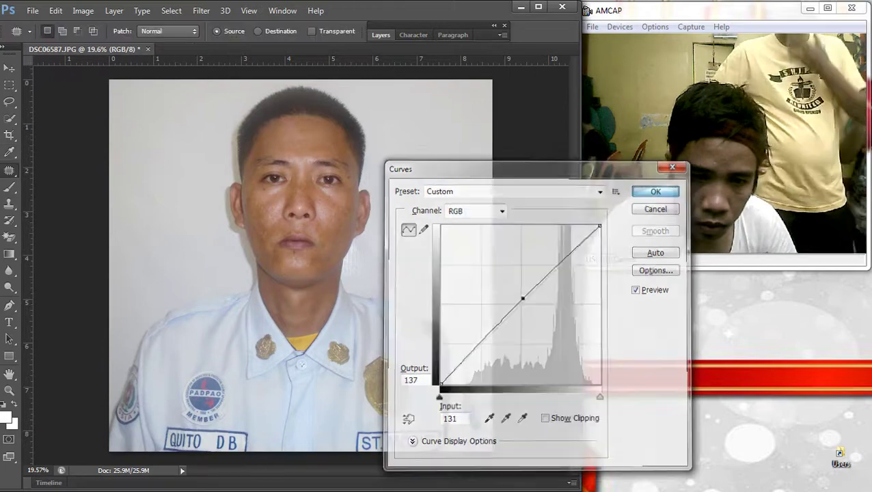
key(ctrl+minus)
key(ctrl+minus)
key(ctrl+plus)
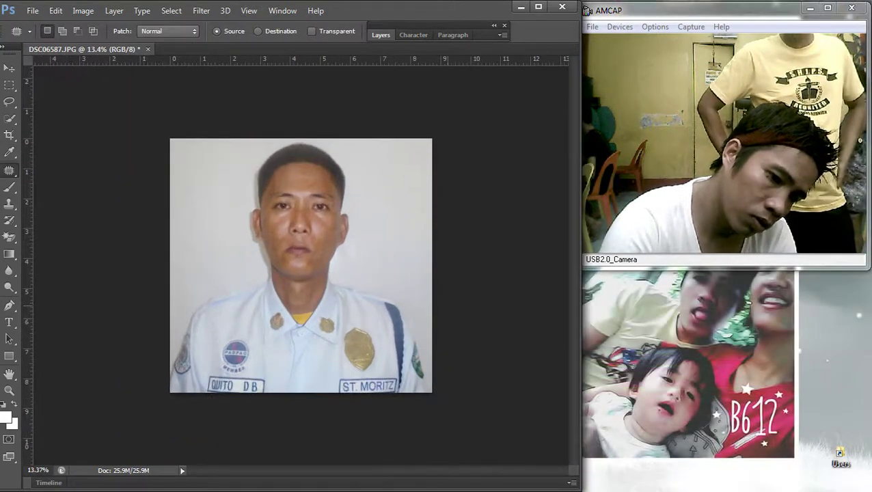
key(ctrl+m)
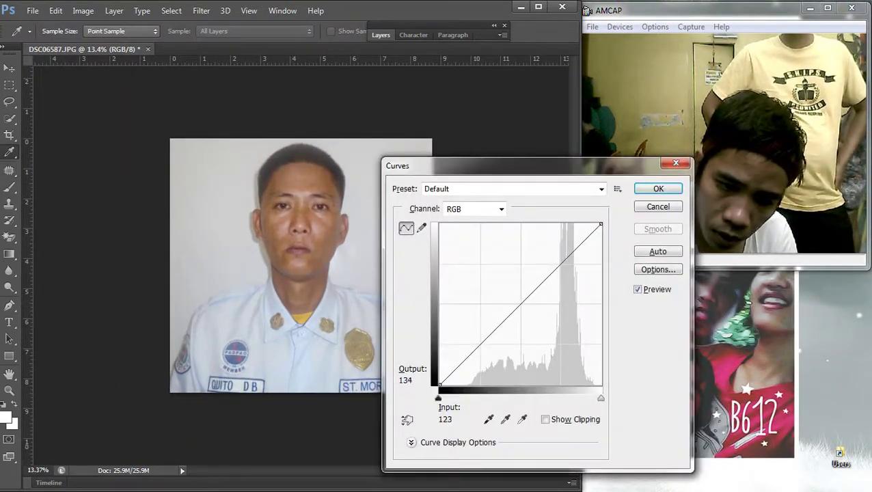
click(517, 299)
key(Return)
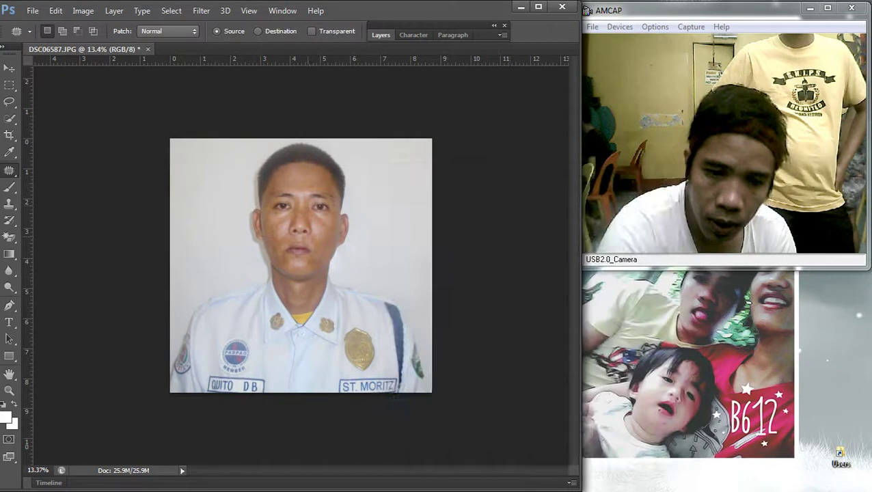
key(ctrl+minus)
Step: Start Save As and navigate to the pasa folder on the Desktop
click(32, 10)
click(41, 164)
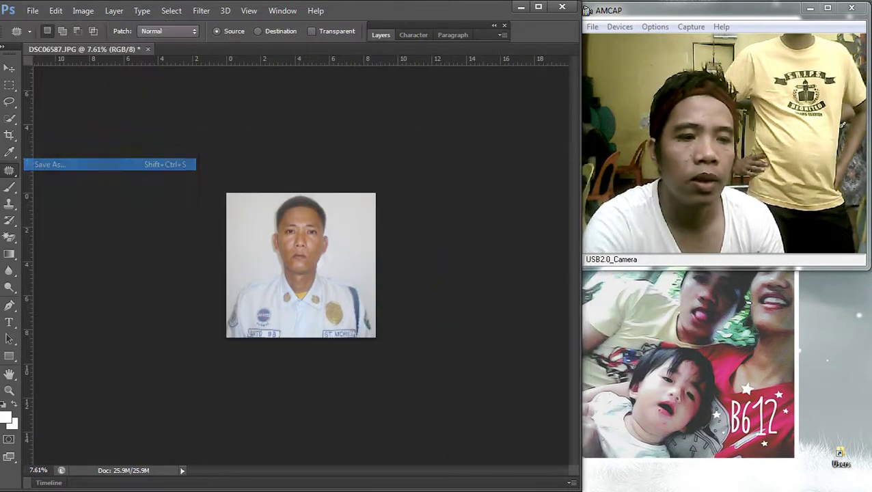
click(141, 127)
right_click(390, 173)
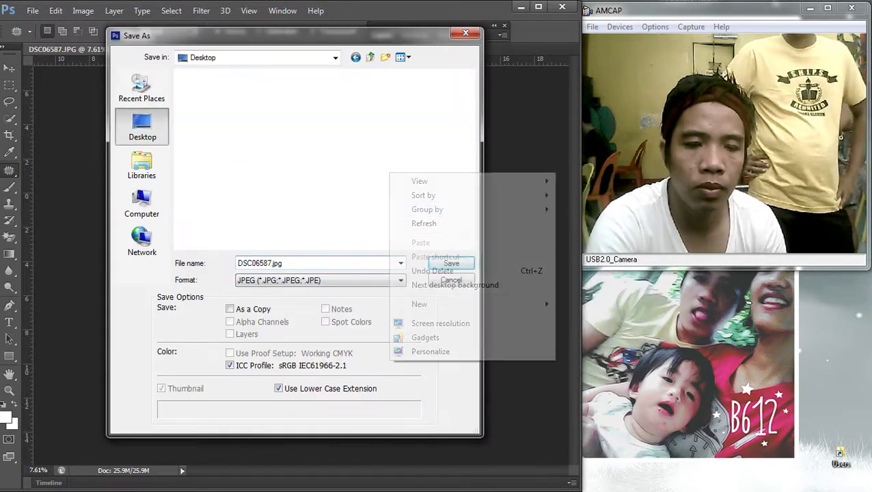
mouse_move(427, 209)
key(Escape)
right_click(384, 147)
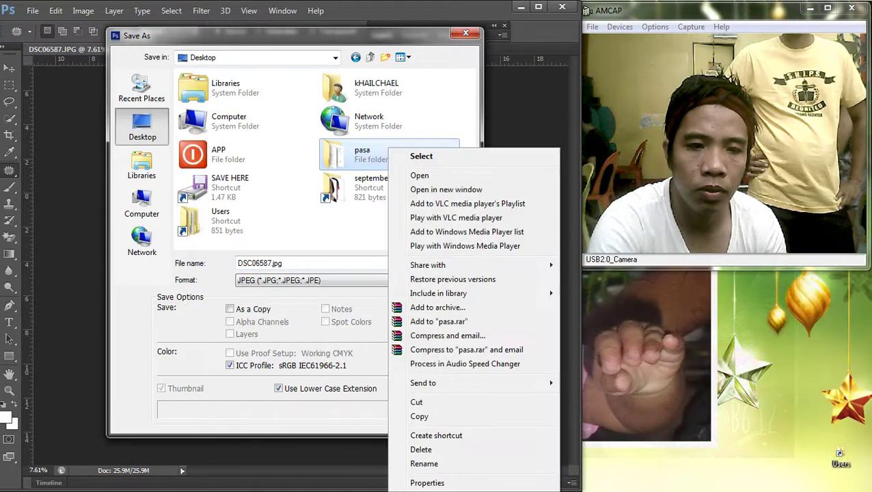
click(408, 155)
Step: Save as DSC06587.jpg with JPEG options, close the document, and open Computer with Win+E
key(Return)
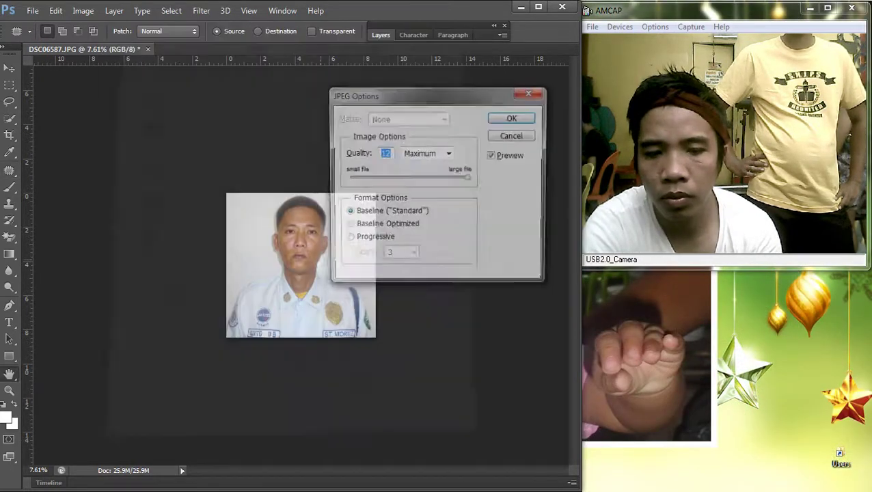
key(Return)
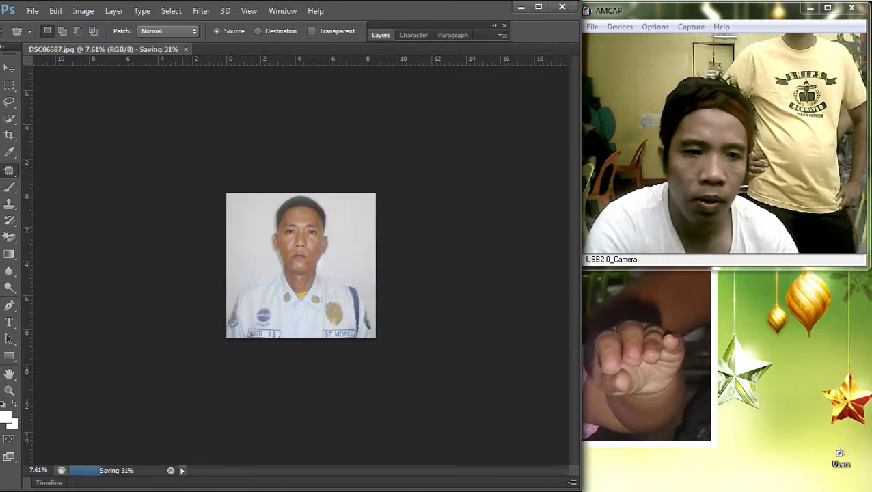
key(ctrl+w)
key(super+e)
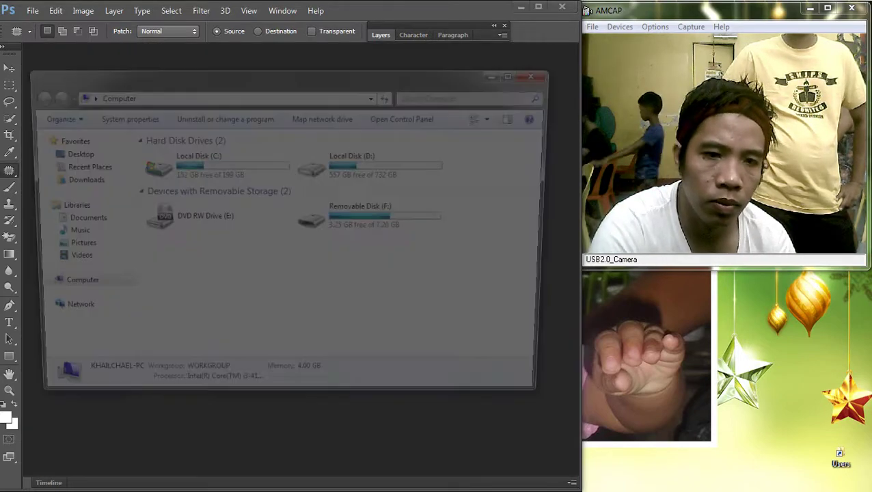
Step: Open the 2x2.pub file from the Desktop folder in Publisher
click(67, 152)
click(345, 291)
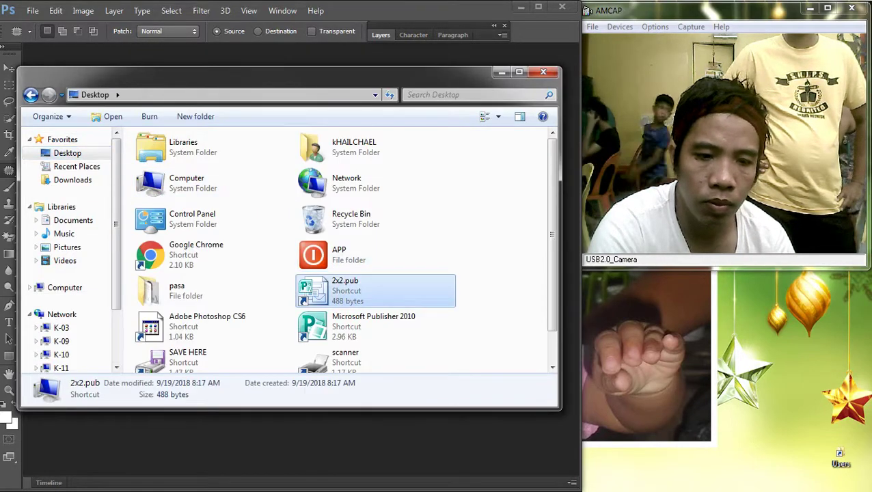
double_click(345, 290)
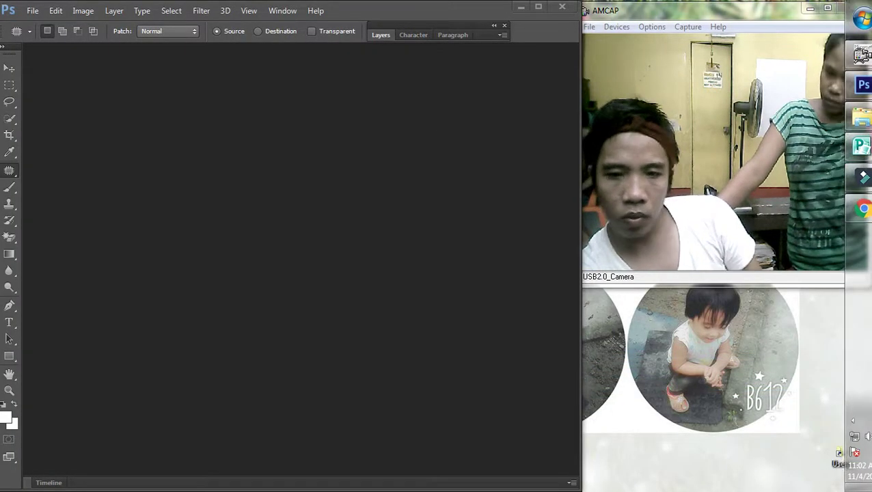
Step: Create a new 36 × 24 inch document at 72 pixels/inch in RGB colour
key(alt+f)
key(Return)
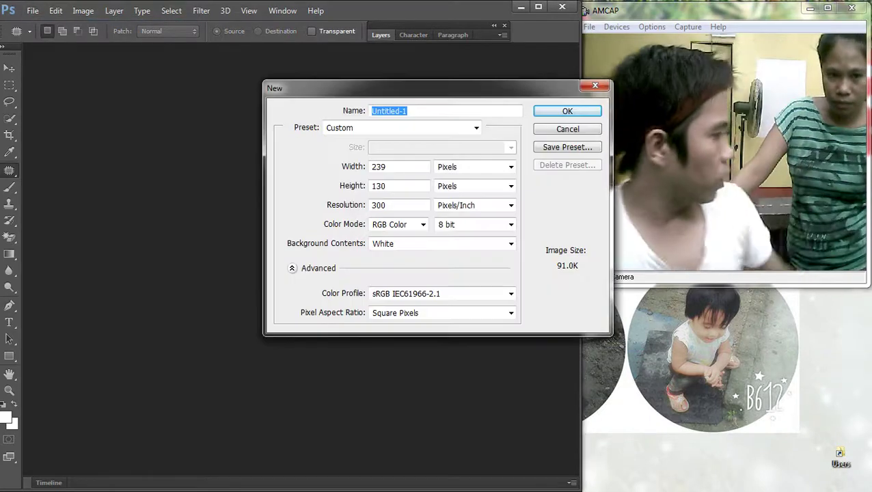
key(Tab)
key(Tab)
key(Tab)
key(alt+Down)
key(Down)
key(Return)
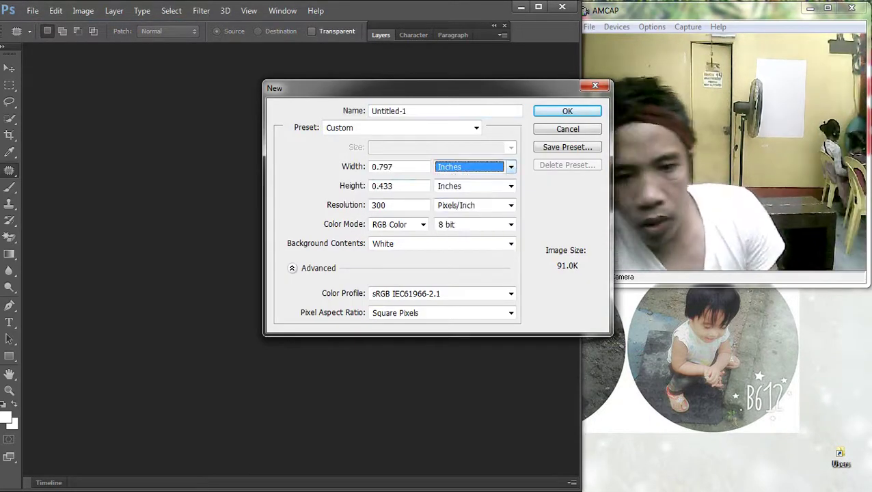
key(shift+Tab)
text(36)
key(Tab)
text(24)
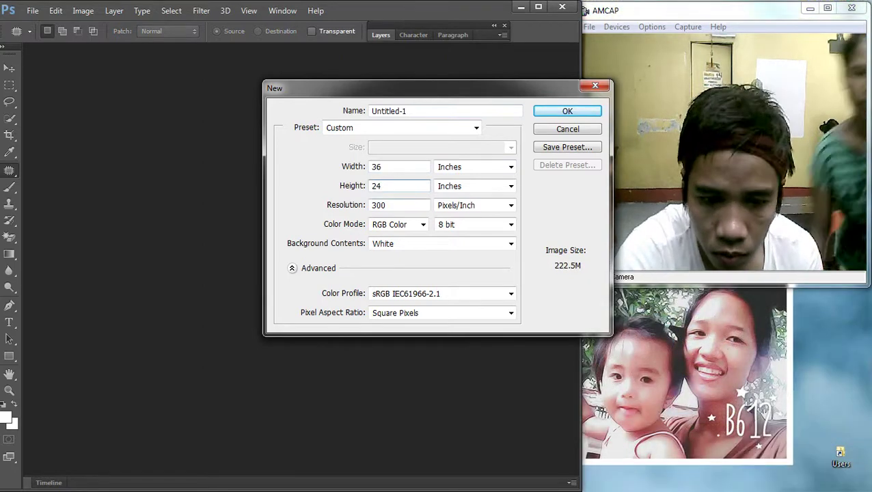
key(Tab)
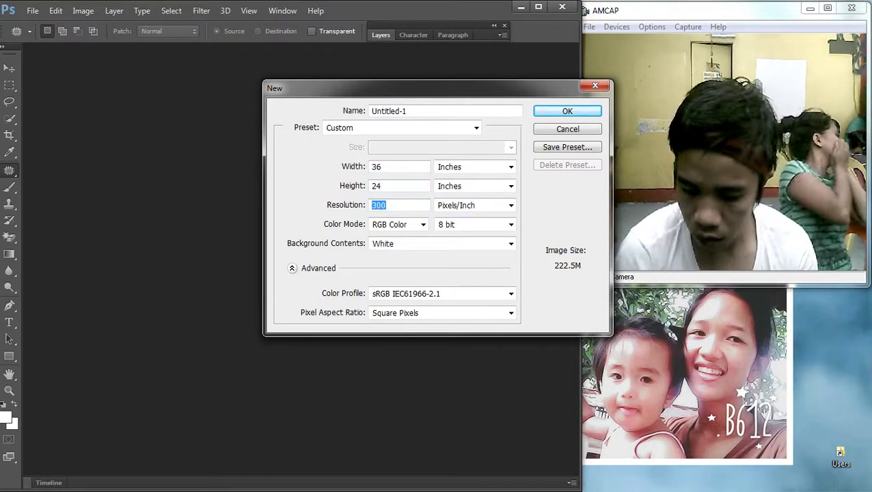
key(Tab)
key(Tab)
key(alt+Down)
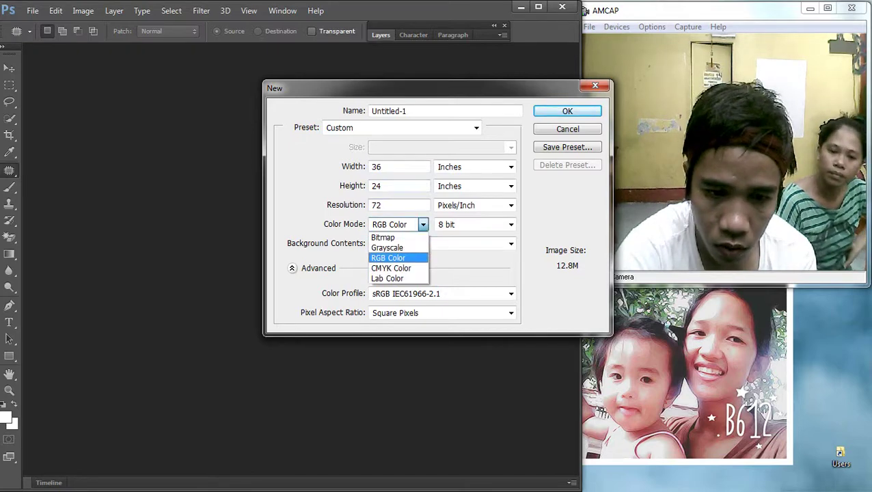
key(Return)
key(Return)
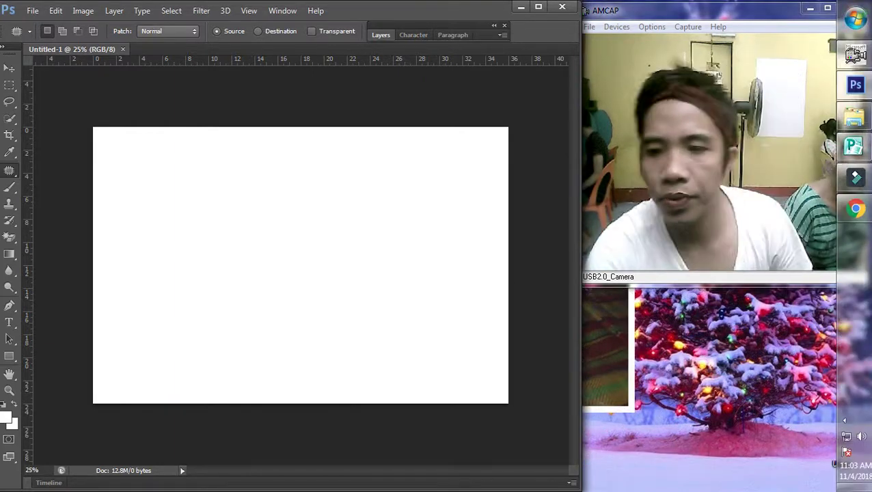
Step: Bring Chrome forward, resize and reposition its window, and go to google.com
click(856, 205)
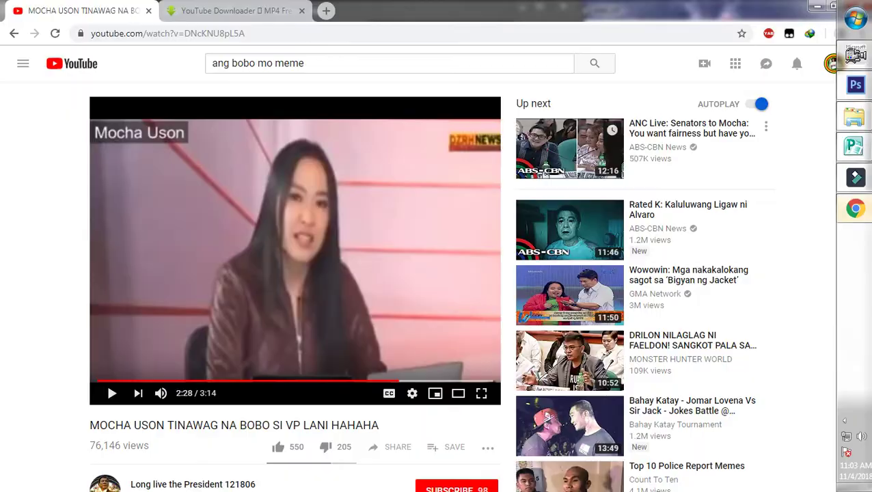
click(799, 7)
drag(513, 14, 391, 13)
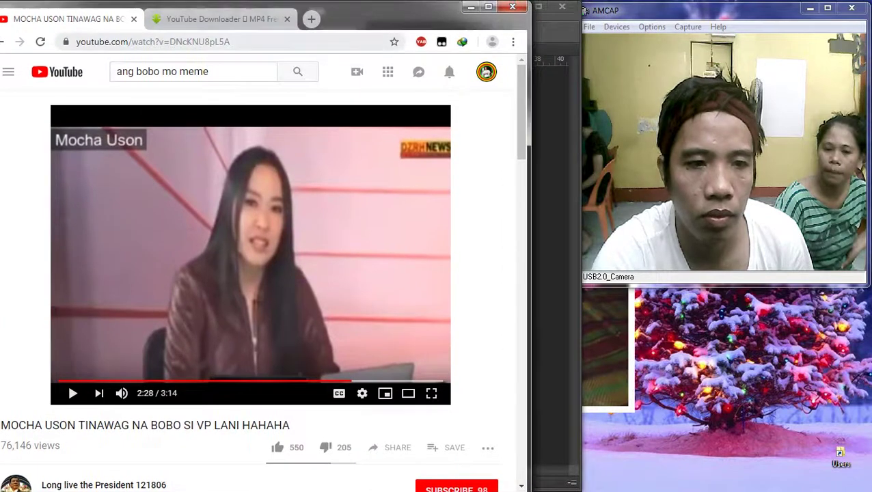
click(273, 42)
text(go)
key(Return)
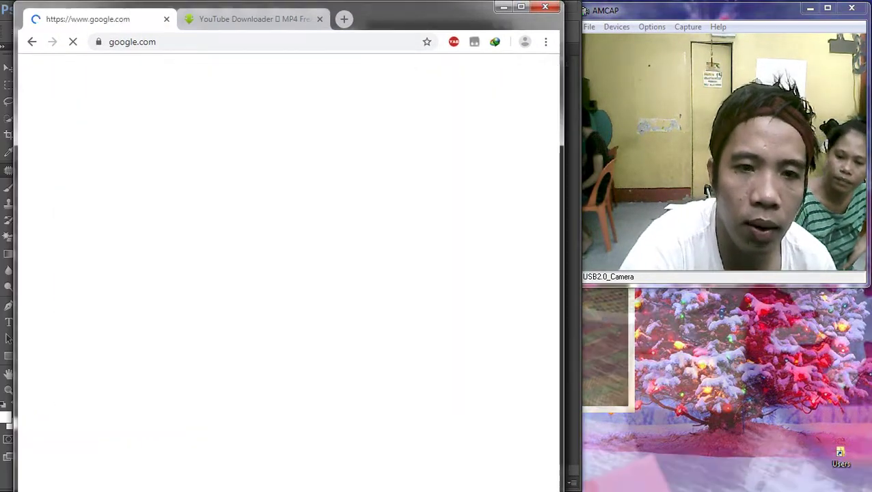
click(319, 19)
drag(423, 10, 405, 10)
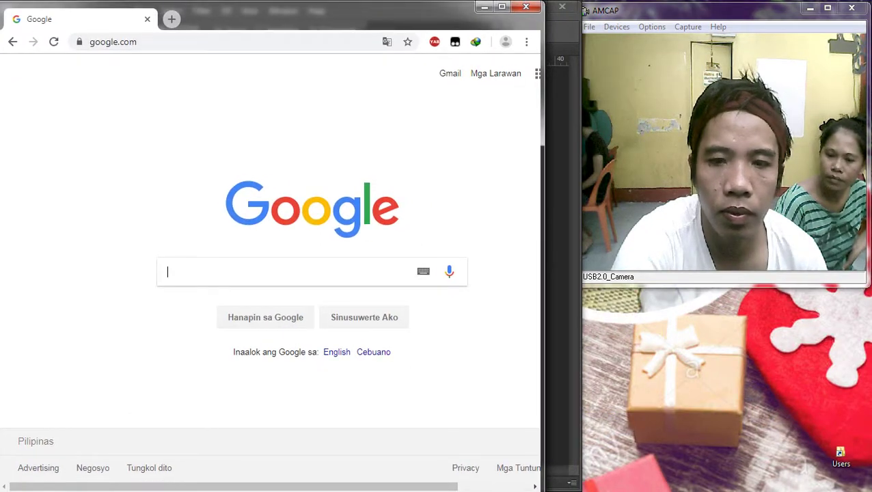
drag(544, 246, 577, 246)
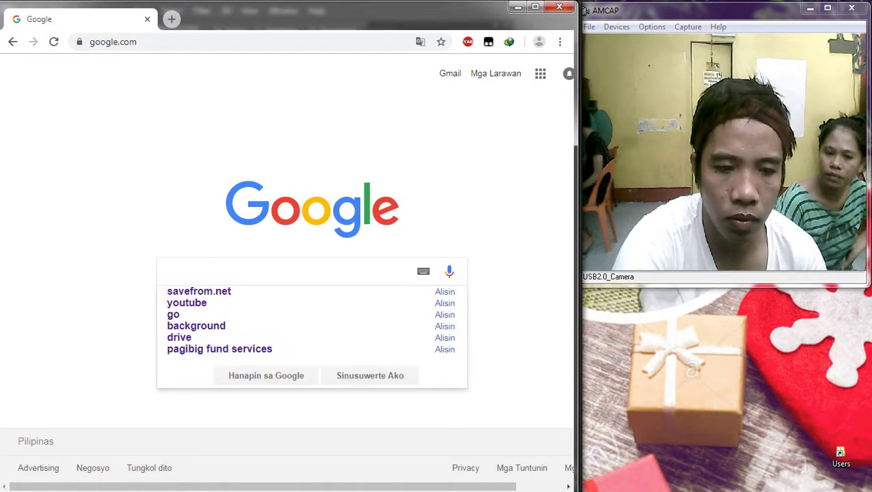
Step: Search Google for 'pink background'
text(o)
key(Return)
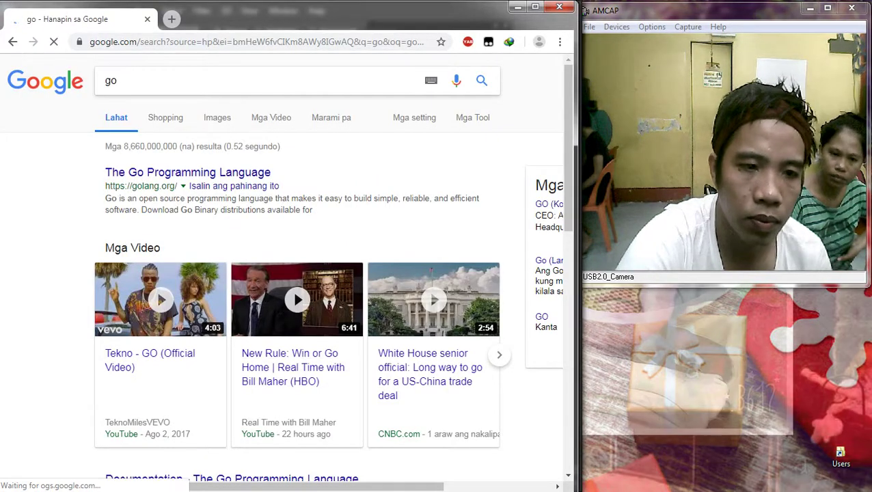
key(ctrl+a)
key(BackSpace)
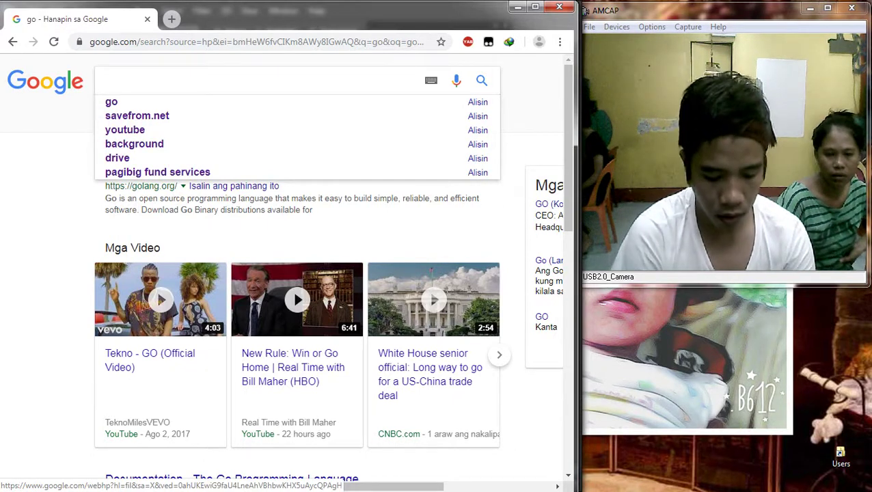
text(blue)
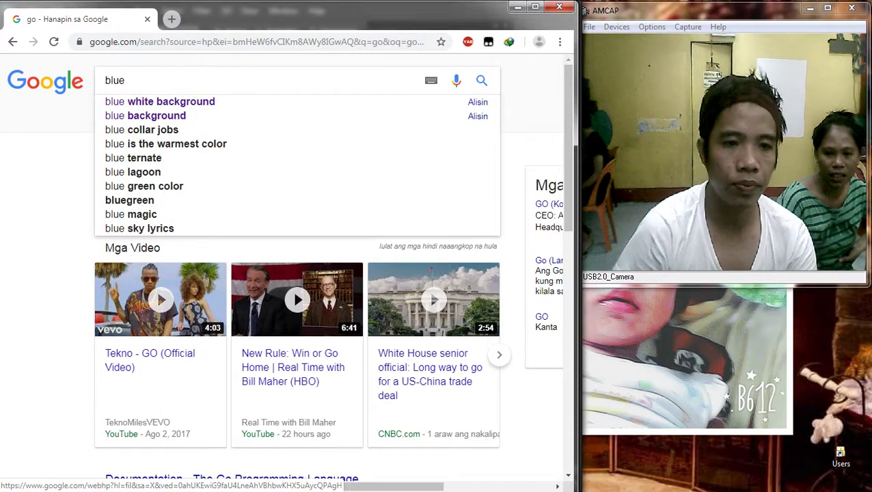
key(Down)
key(Down)
key(ctrl+a)
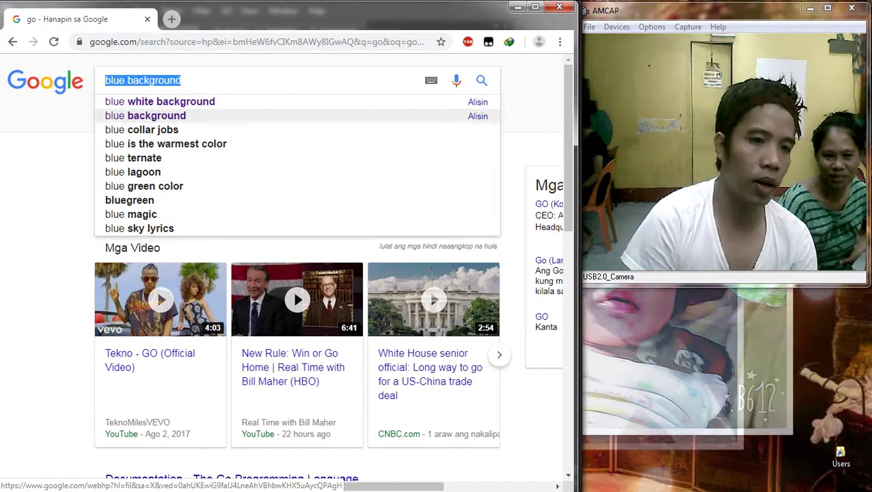
key(BackSpace)
text(plink ba)
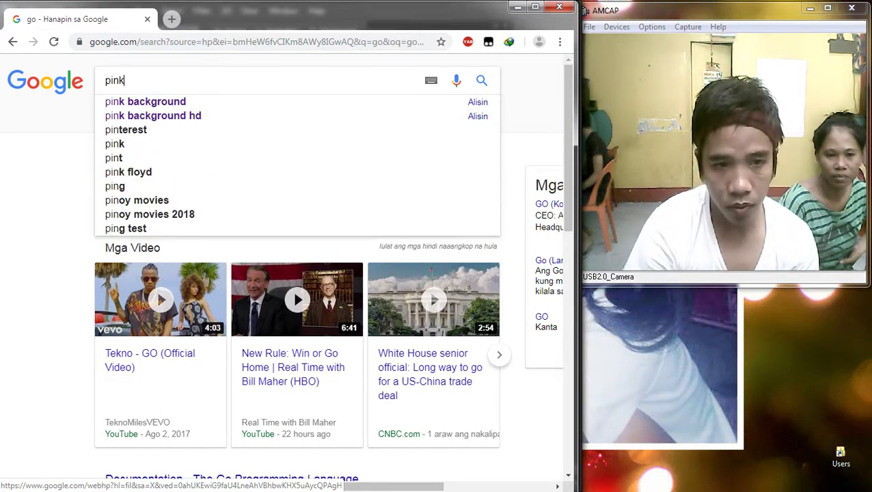
key(Down)
key(Return)
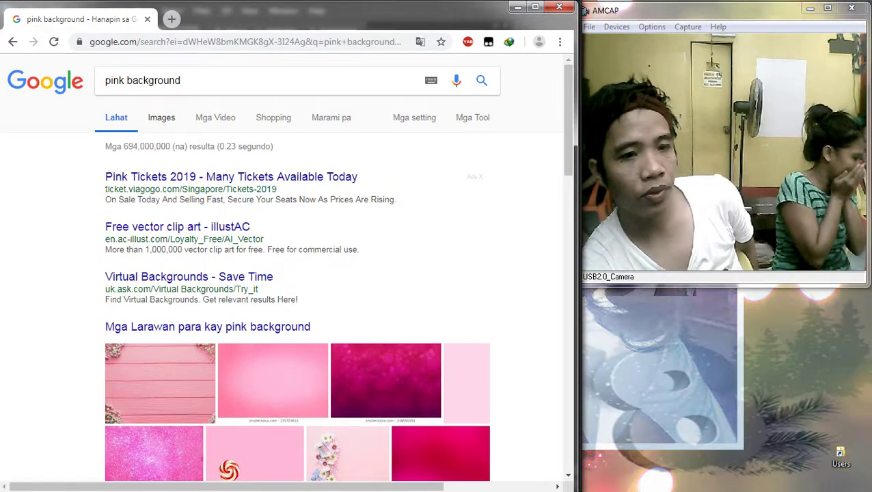
Step: Switch to image results and preview several pink background images
click(161, 117)
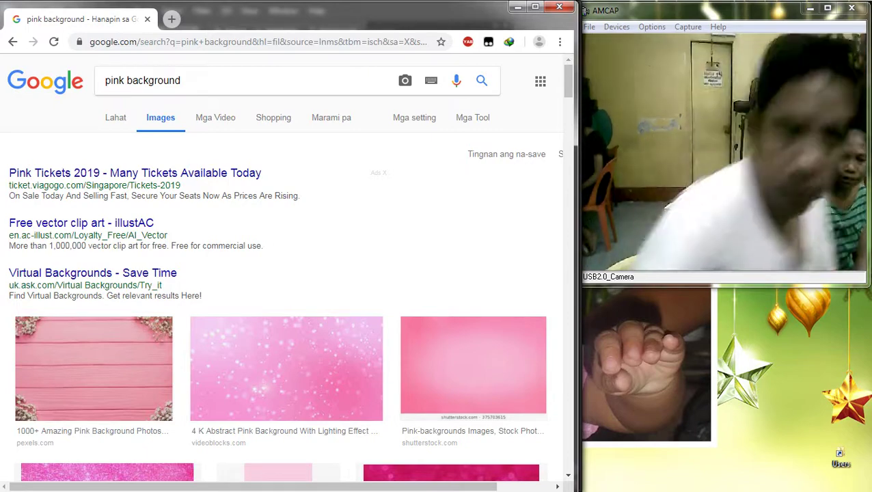
scroll(286, 273, down, 7)
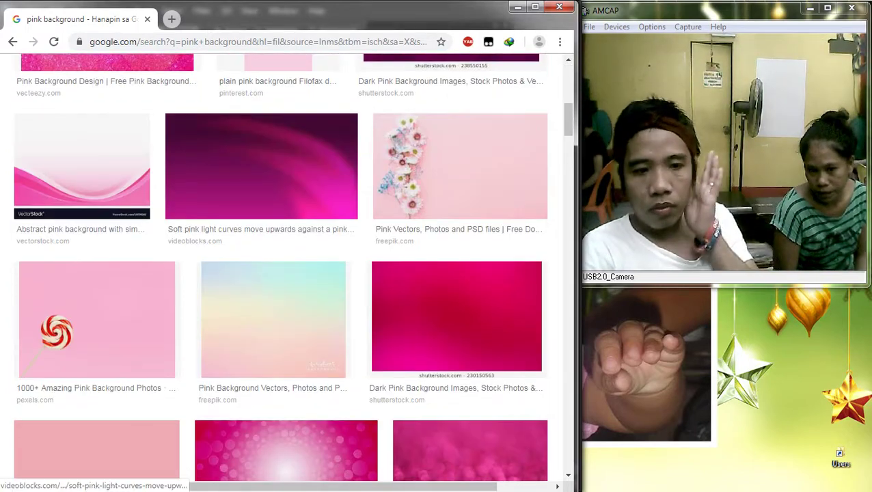
scroll(280, 198, down, 4)
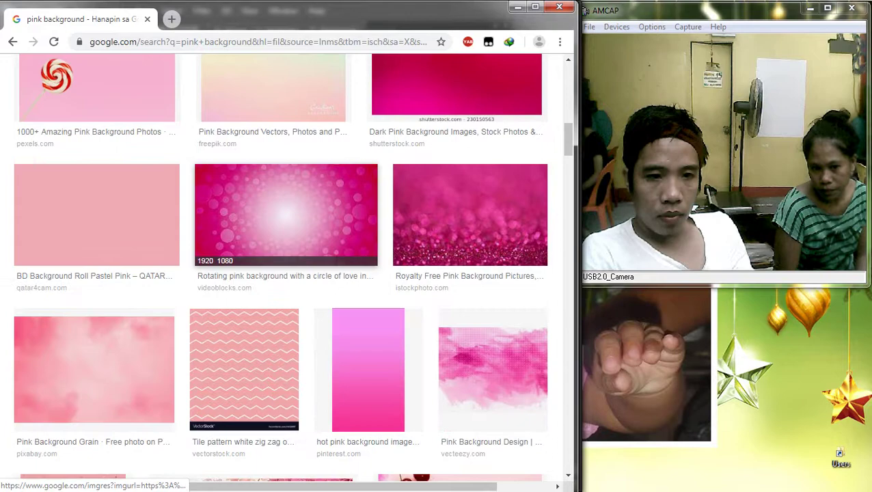
click(280, 198)
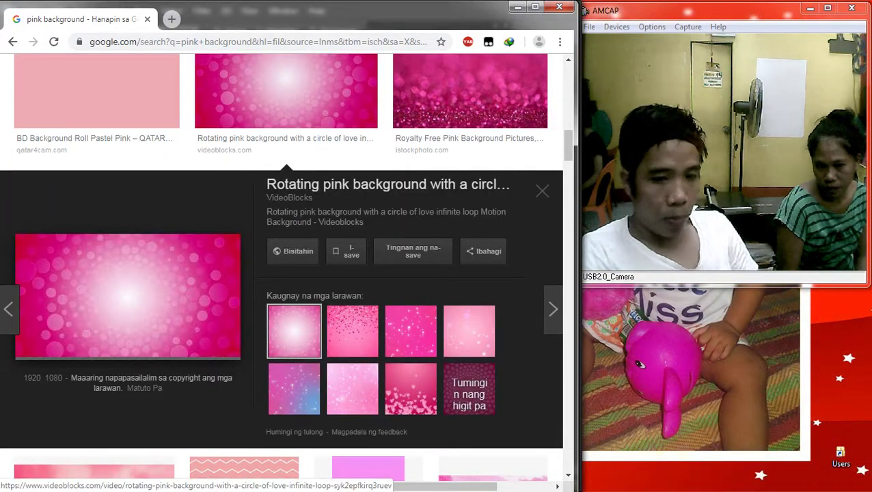
click(410, 331)
click(410, 388)
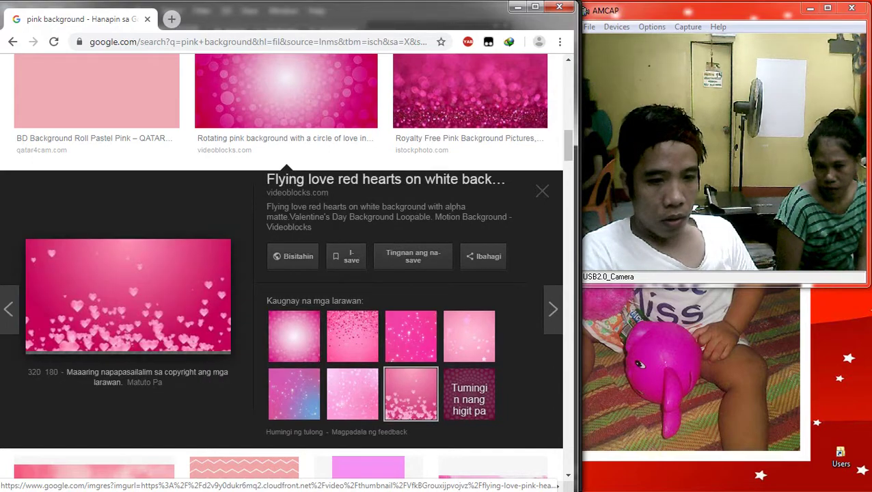
click(352, 337)
click(410, 331)
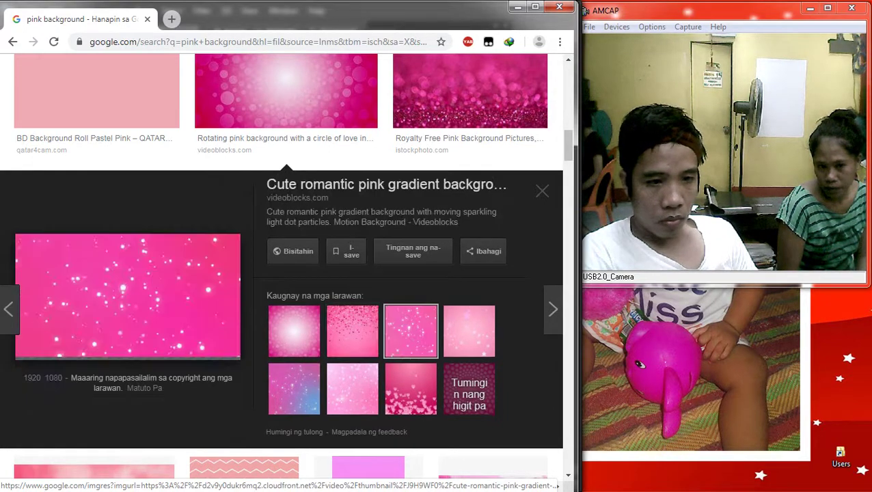
scroll(294, 139, down, 3)
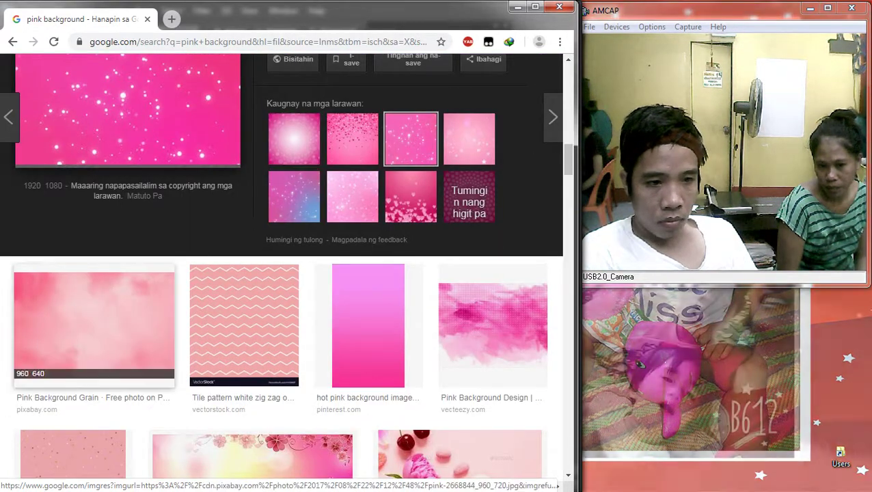
click(93, 324)
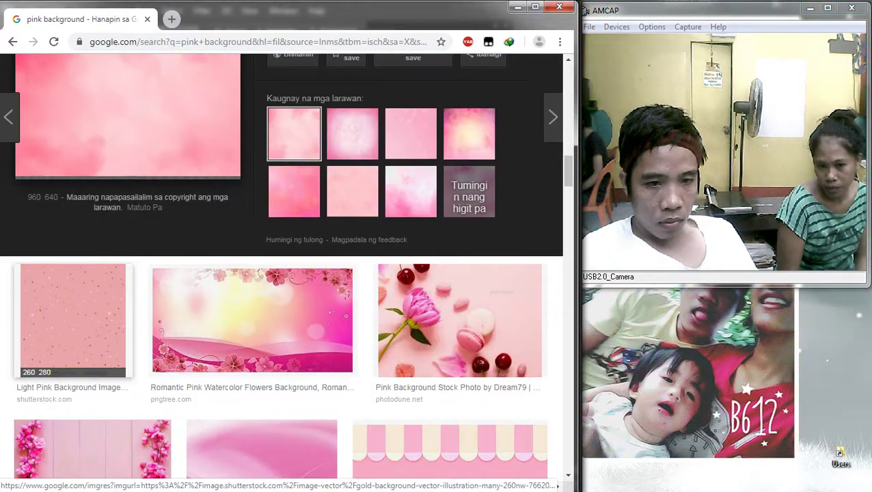
scroll(75, 321, up, 1)
Step: Save the Romantic Pink Watercolor Flowers image via Save image as
click(290, 393)
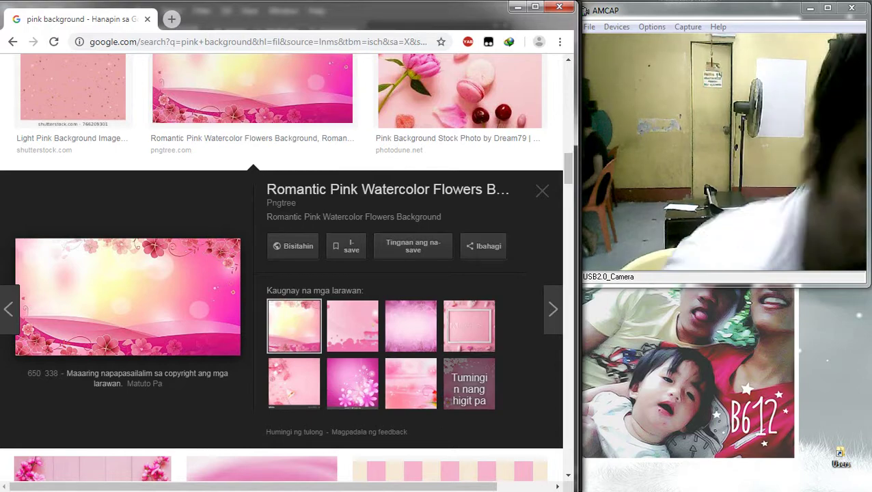
right_click(121, 288)
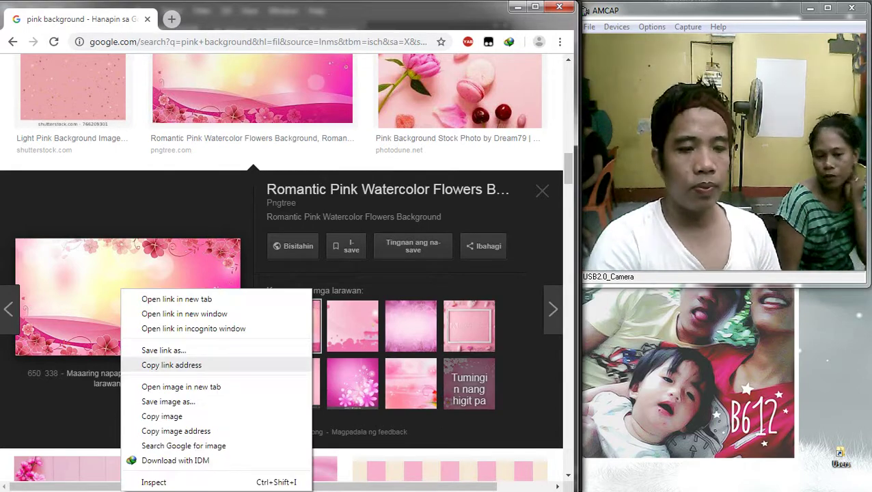
click(195, 399)
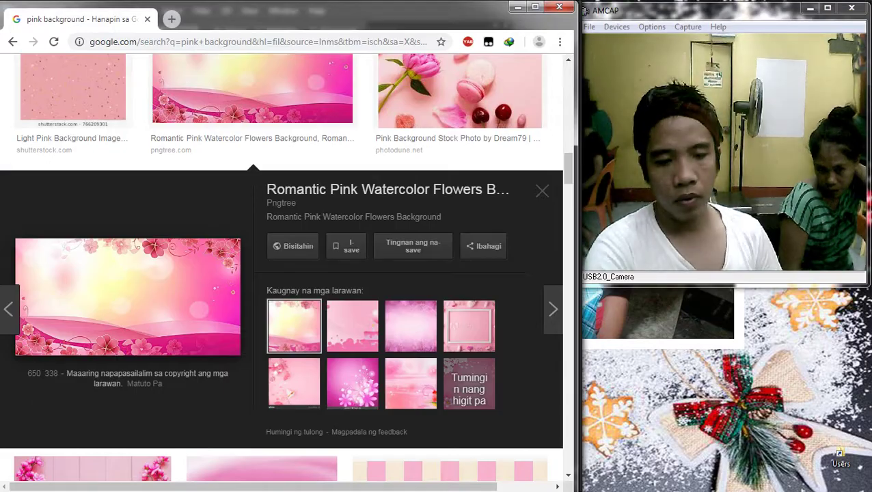
scroll(281, 260, down, 3)
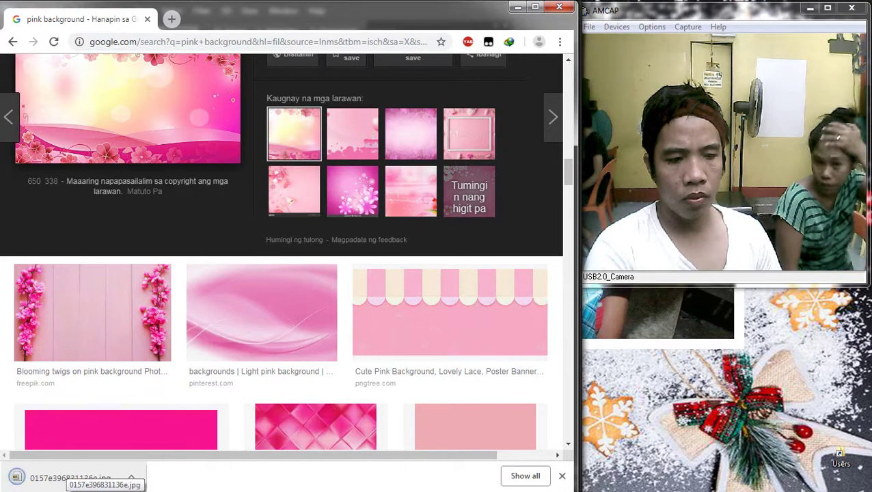
Step: Open the downloaded 0157e396831136e.jpg floral photo as its own Photoshop document
click(856, 48)
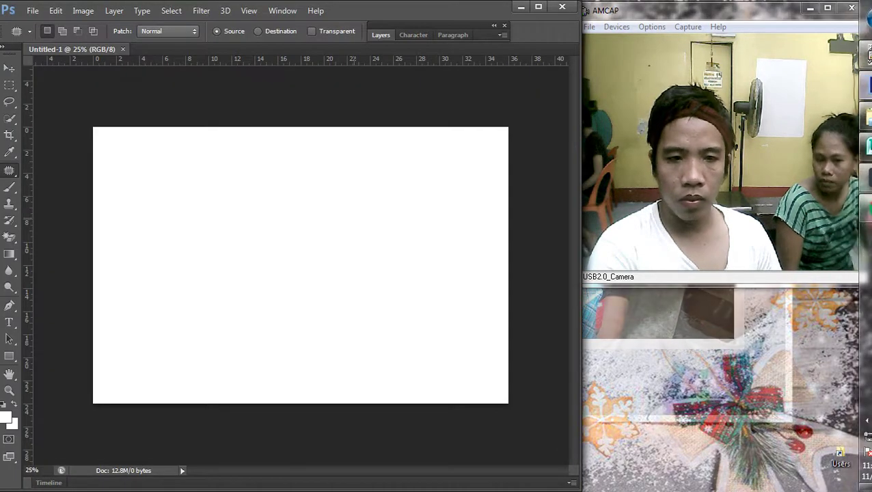
drag(856, 48, 301, 265)
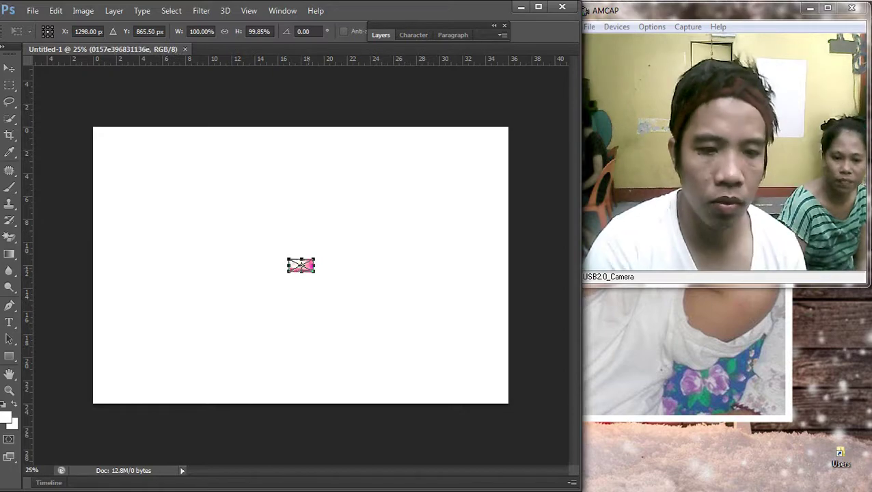
key(Escape)
click(855, 208)
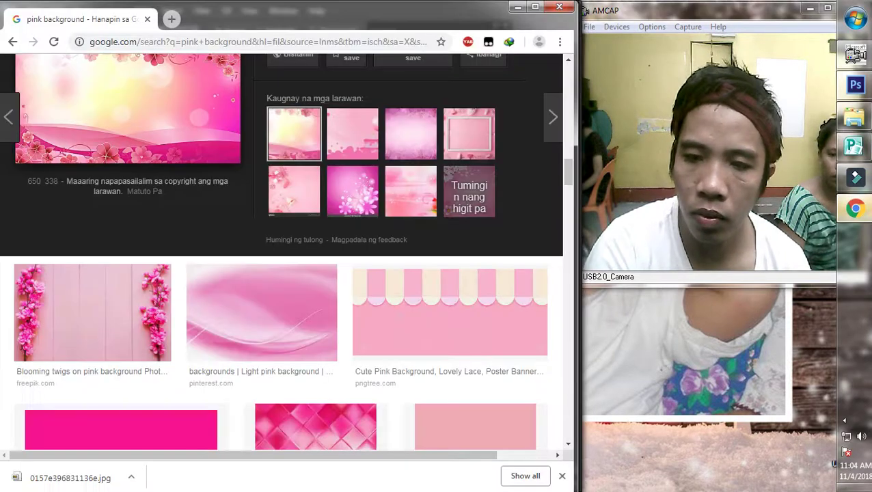
drag(70, 478, 205, 50)
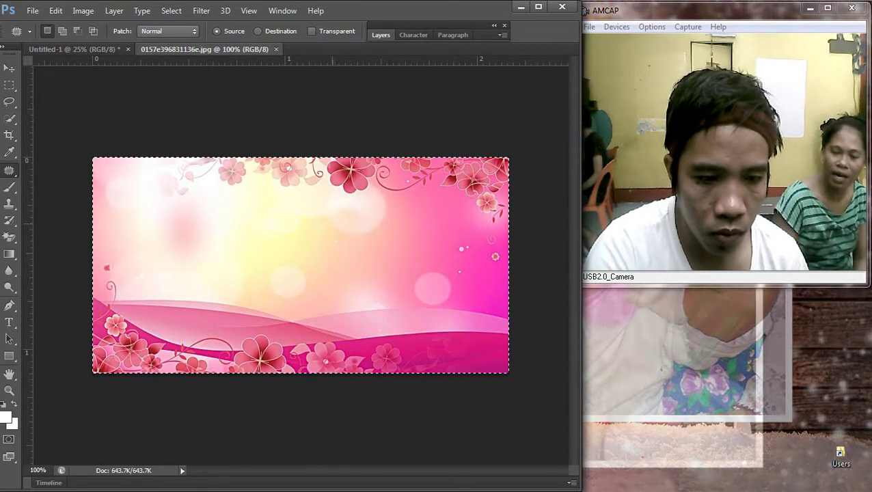
Step: Paste the floral photo into Untitled-1 and scale it to cover the canvas
key(BackSpace)
key(ctrl+Tab)
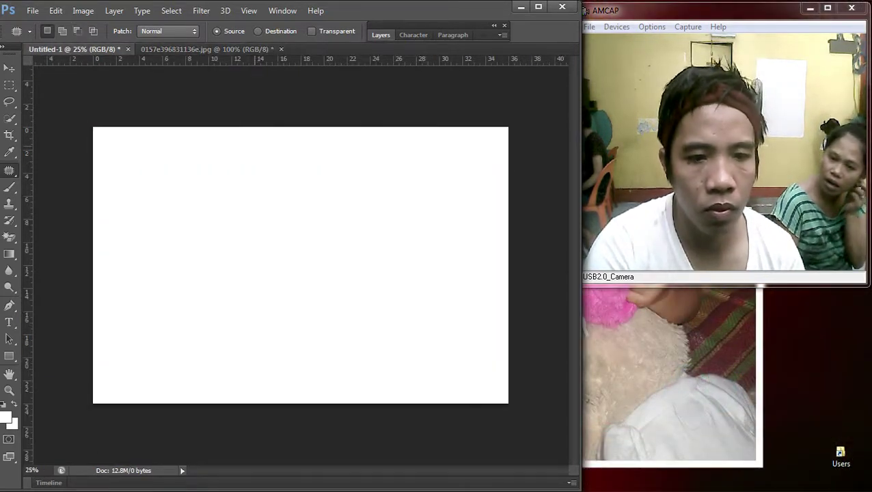
key(ctrl+v)
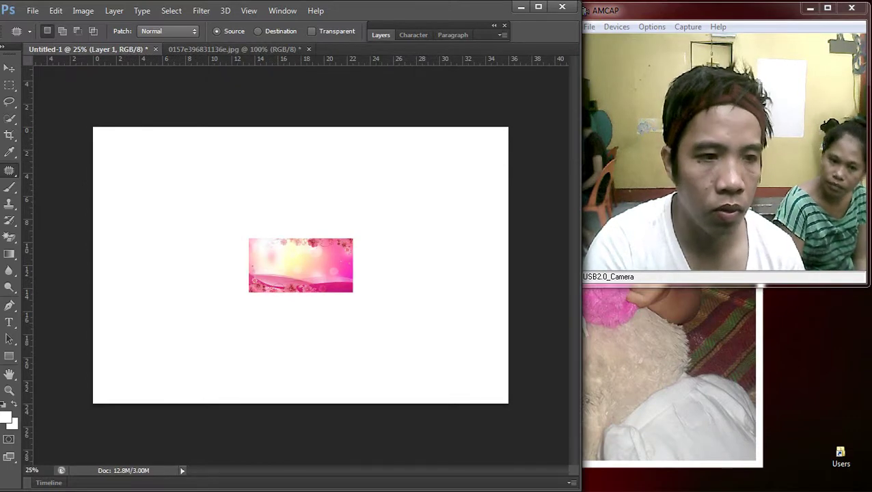
key(v)
drag(327, 242, 164, 124)
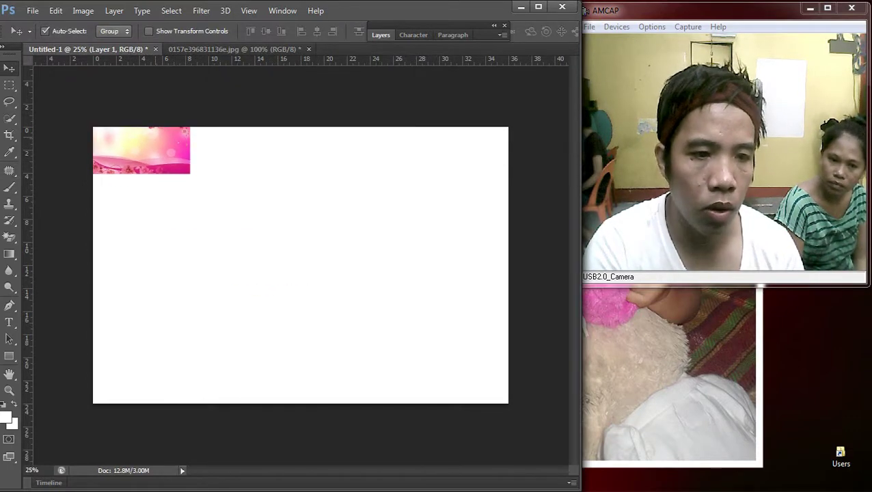
key(ctrl+t)
drag(190, 173, 526, 348)
drag(306, 348, 307, 403)
drag(306, 120, 306, 116)
key(Return)
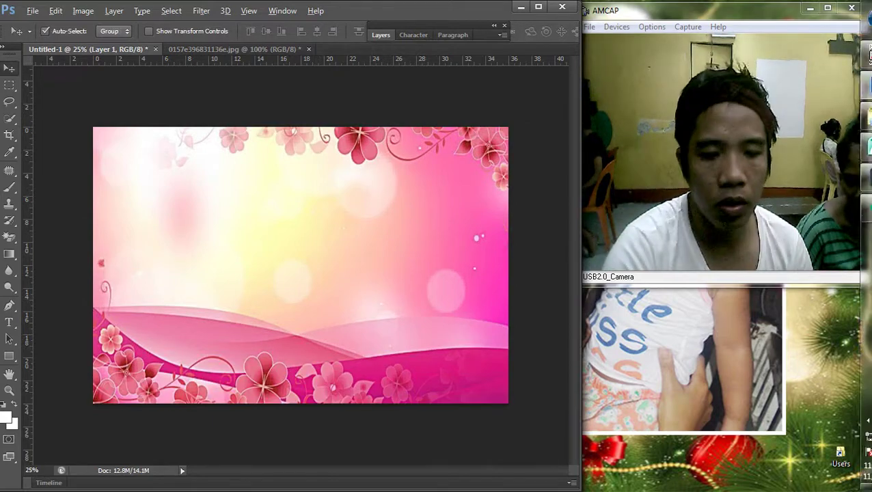
Step: Undo the floral layer, leaving Untitled-1 plain white
scroll(301, 265, down, 1)
right_click(213, 228)
click(246, 235)
click(83, 10)
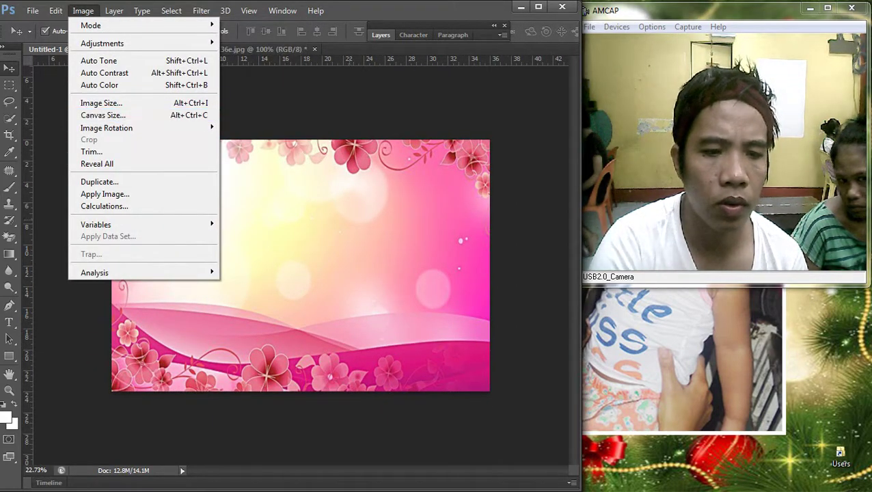
key(Escape)
key(ctrl+z)
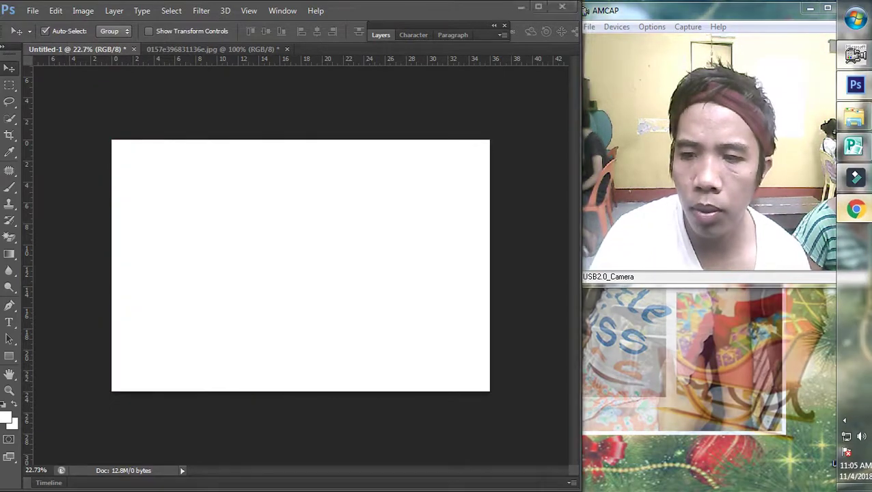
Step: Download the square Fundo floral rosa image and drag it toward Photoshop
key(alt+Tab)
click(286, 369)
scroll(290, 200, down, 2)
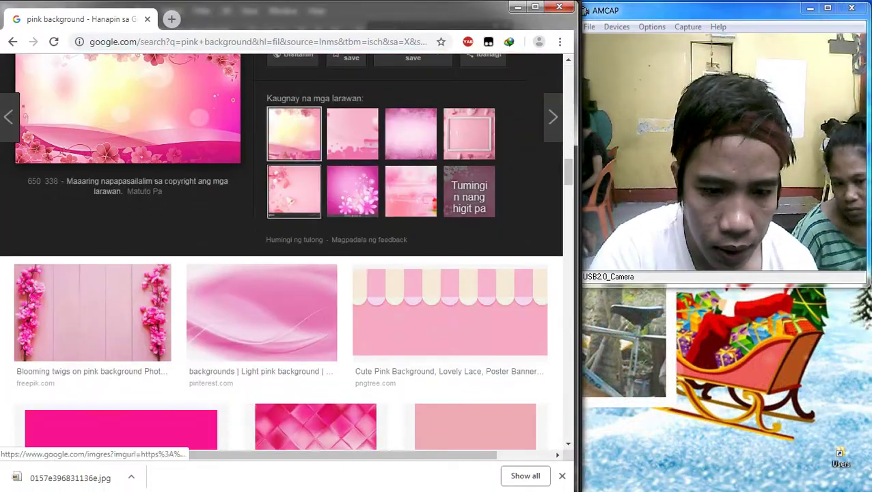
click(351, 191)
right_click(92, 154)
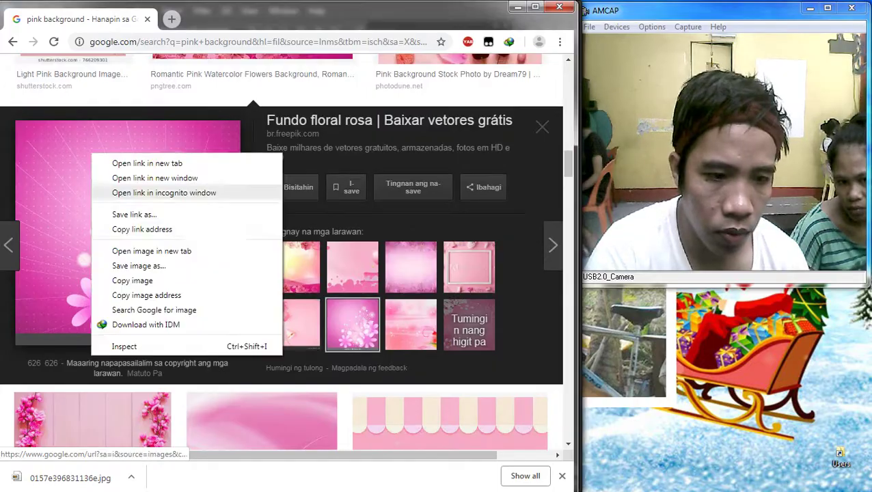
click(139, 266)
key(Return)
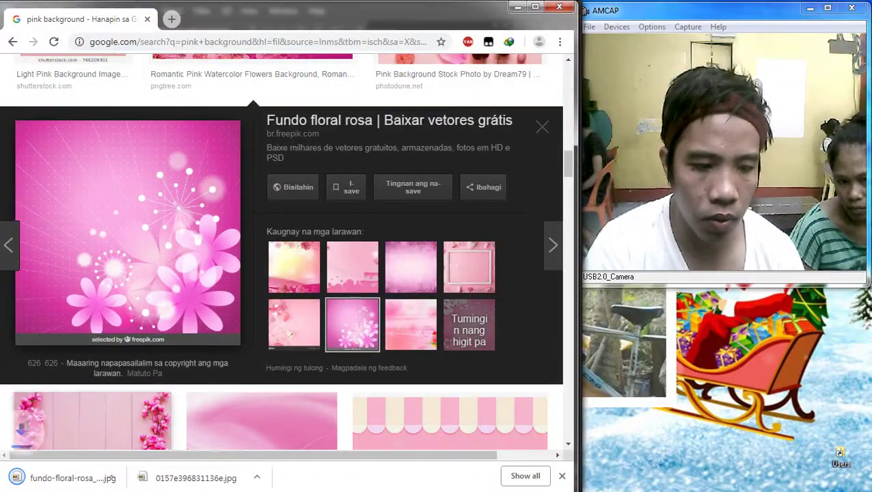
drag(64, 476, 301, 267)
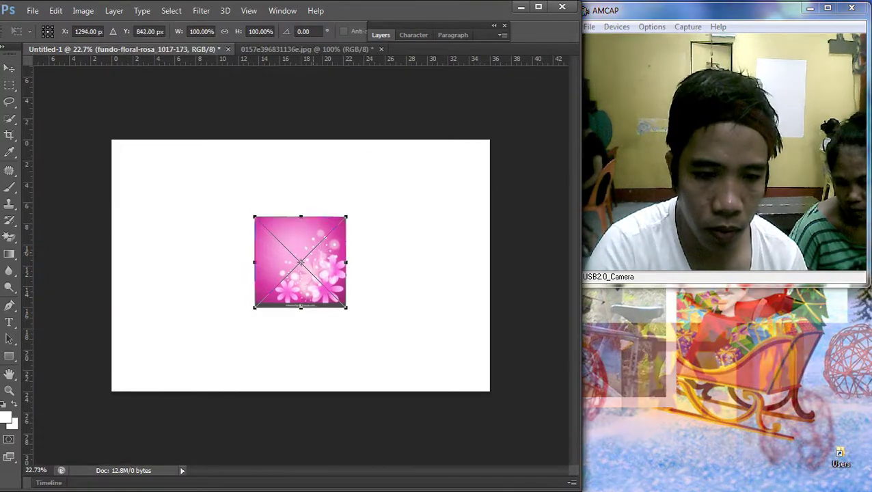
Step: Place the Fundo floral rosa image on Untitled-1, enlarged and shifted up over the canvas
drag(317, 223, 319, 148)
drag(349, 235, 594, 394)
drag(438, 305, 432, 302)
key(Return)
key(ctrl+0)
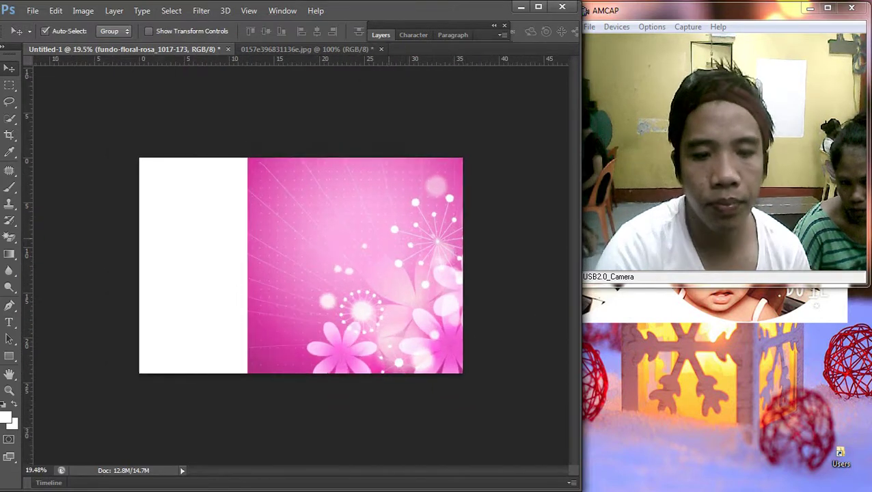
drag(399, 226, 399, 213)
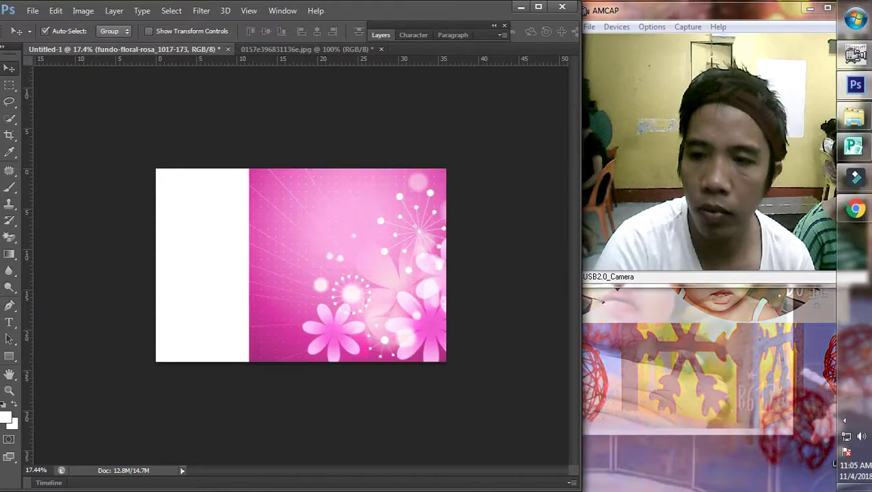
click(856, 209)
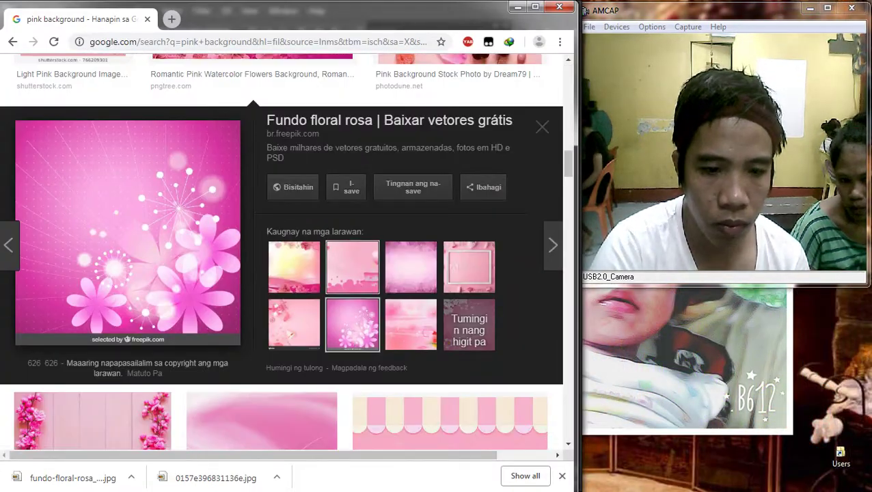
Step: Save the light pink corner-flower image 655871ffbd2ed2d.jpg and drop it onto the Photoshop canvas
click(352, 266)
click(410, 266)
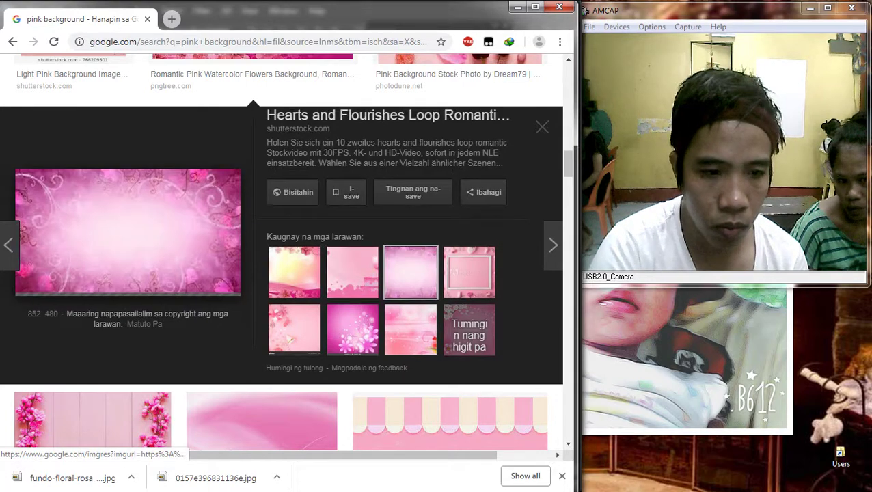
scroll(261, 314, down, 2)
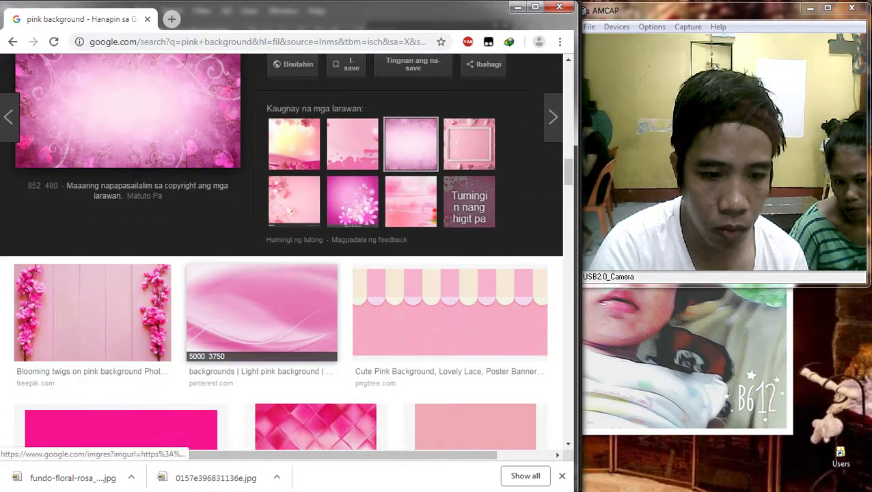
click(410, 201)
scroll(410, 202, up, 2)
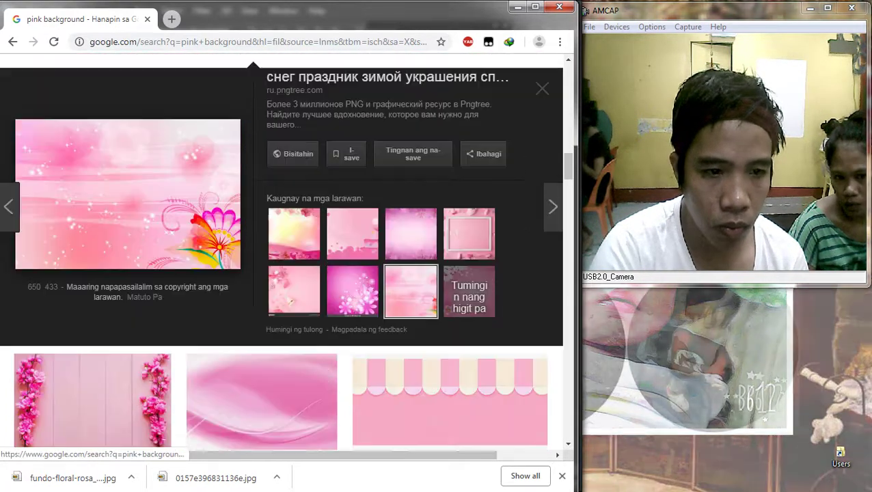
right_click(114, 217)
click(161, 328)
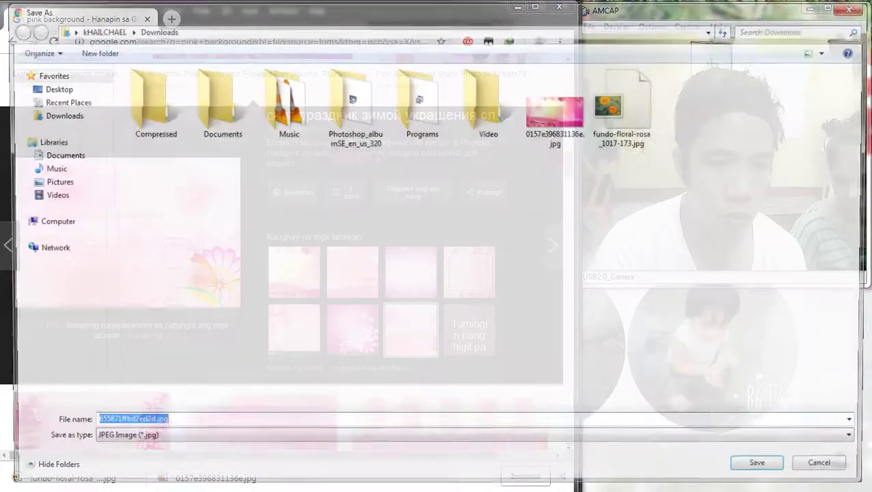
key(Return)
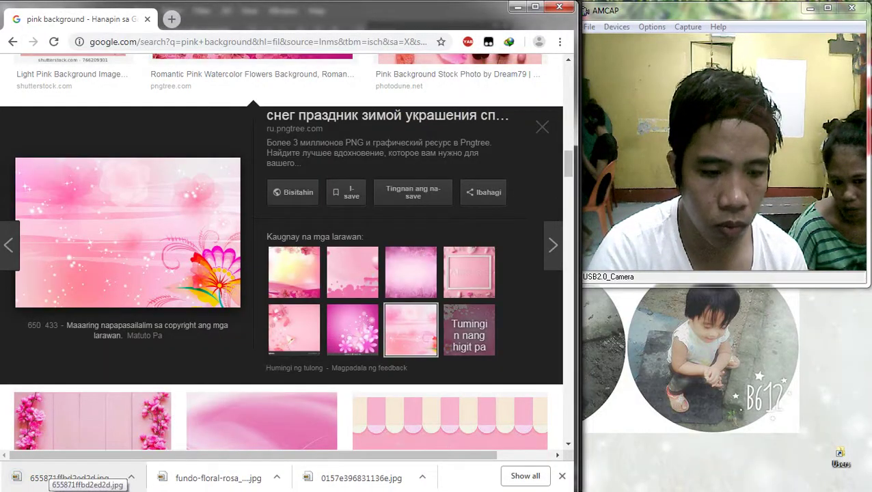
drag(68, 478, 834, 463)
drag(855, 82, 300, 265)
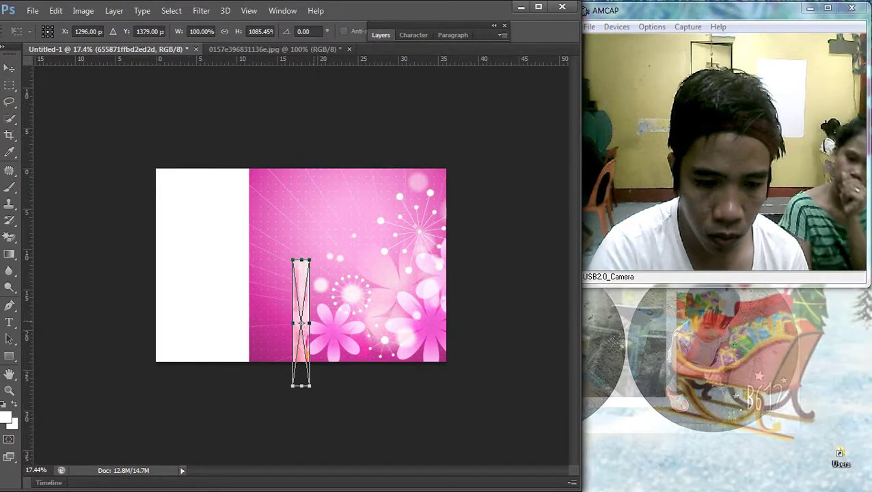
Step: Scale, move and rotate the placed light pink image about 180° so it lies upside down
drag(310, 316, 473, 300)
drag(405, 290, 259, 199)
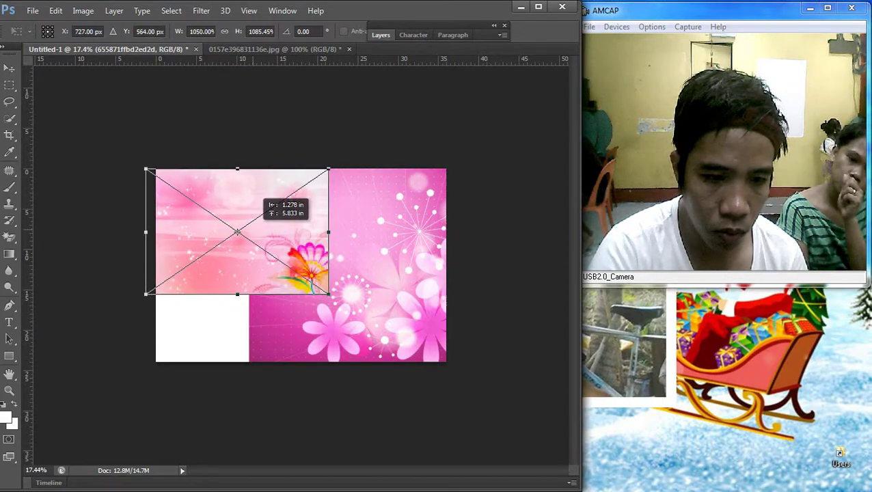
drag(335, 307, 197, 203)
drag(382, 220, 384, 224)
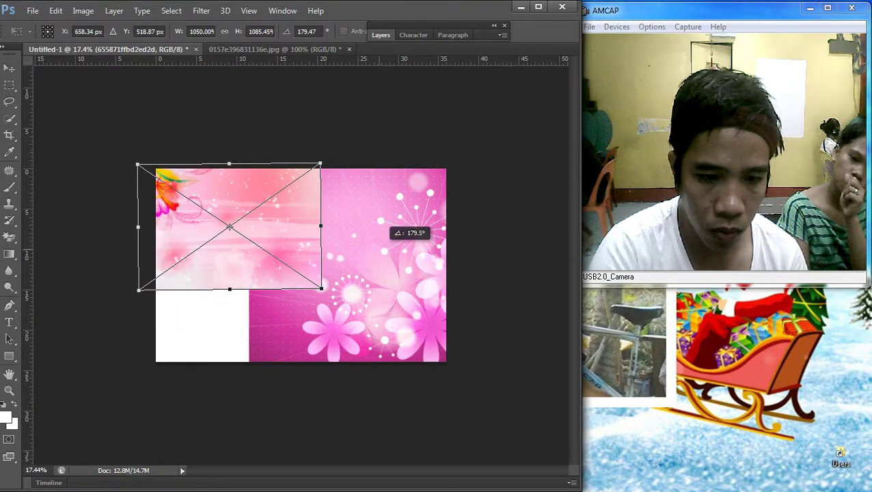
drag(321, 289, 414, 365)
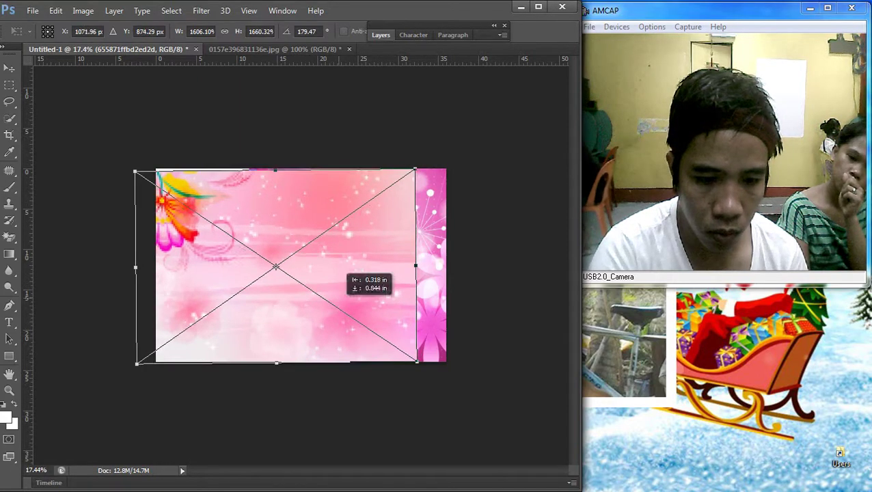
drag(472, 205, 480, 195)
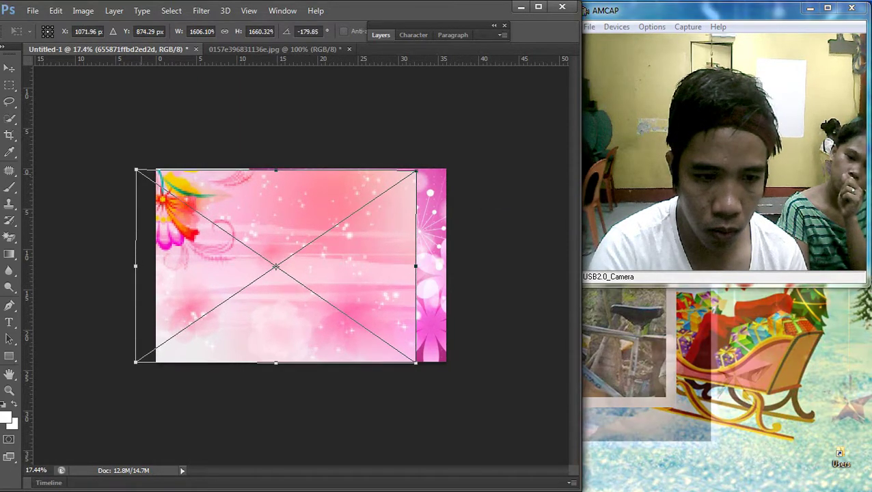
Step: Fit the flipped pink image to the canvas's left and bottom edges and commit the transform
drag(138, 168, 171, 167)
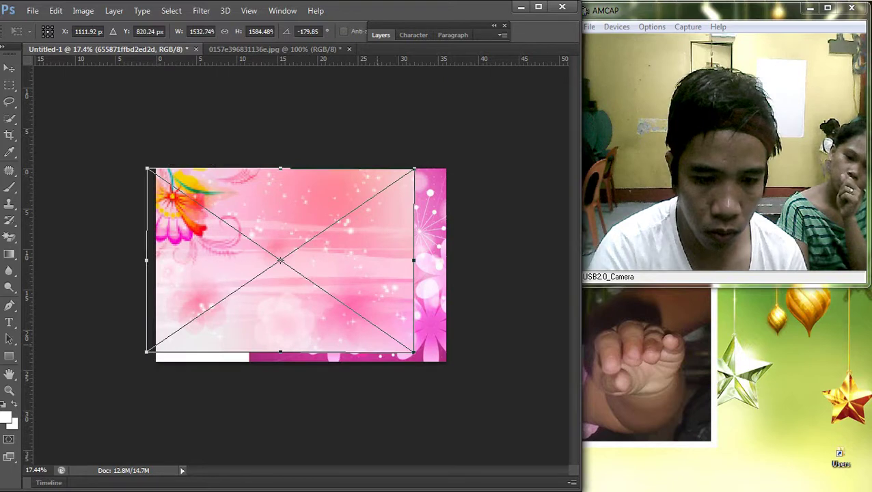
drag(415, 352, 400, 341)
drag(274, 342, 274, 361)
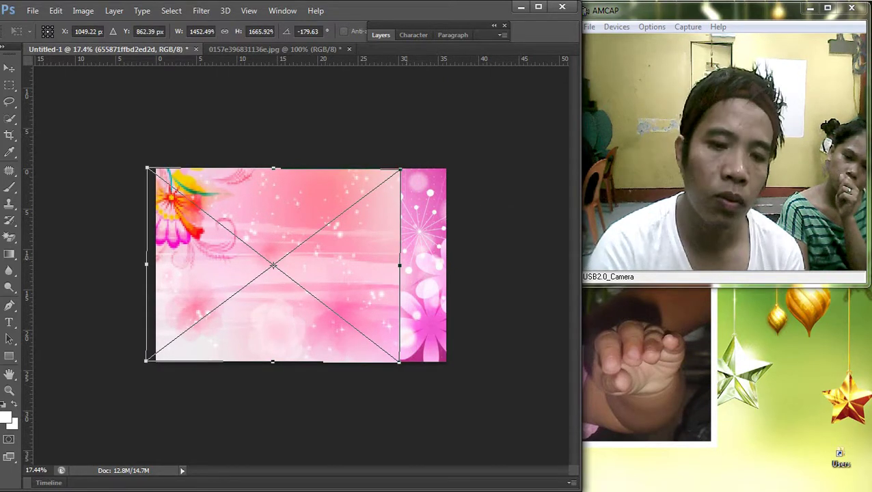
drag(400, 265, 424, 265)
key(Return)
key(ctrl+0)
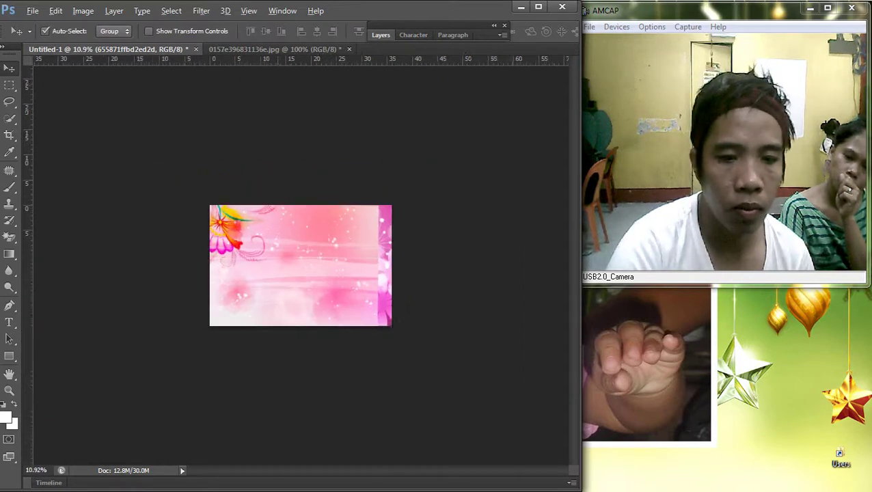
Step: Choose the plain Eraser with a soft round 1400 px brush and rasterize the pink layer
scroll(300, 267, up, 2)
click(10, 236)
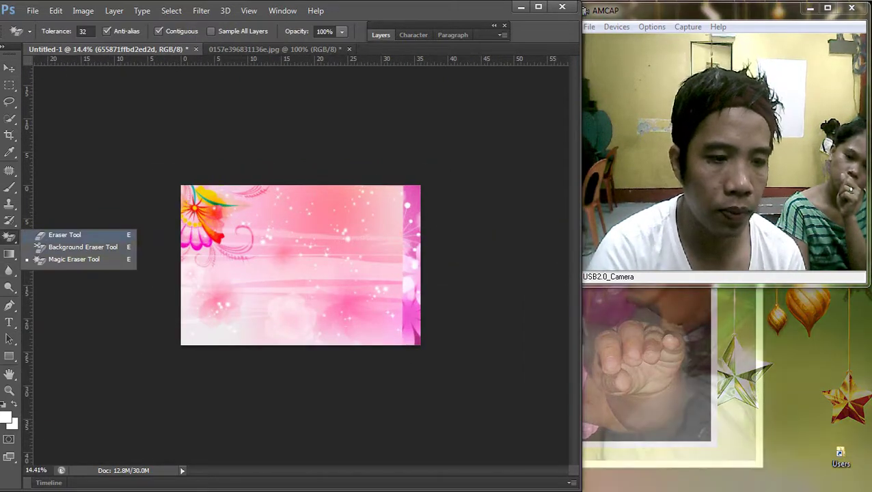
click(62, 235)
right_click(301, 254)
double_click(403, 345)
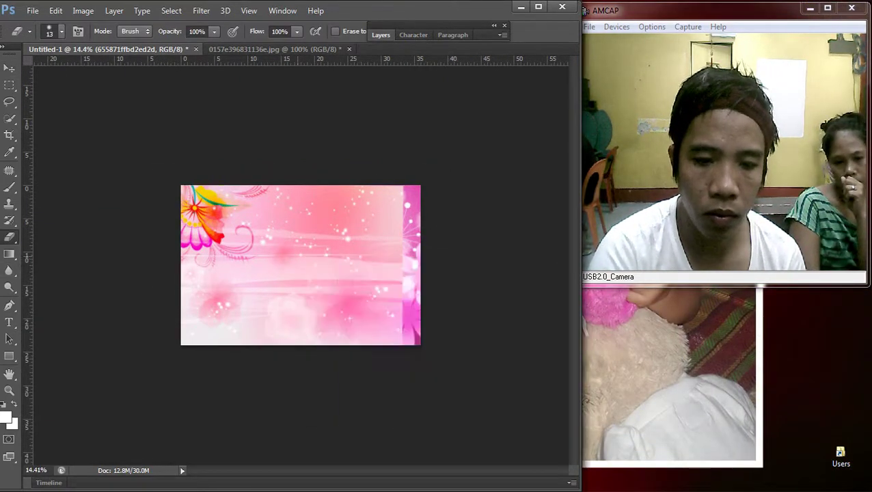
click(337, 234)
click(278, 202)
right_click(337, 234)
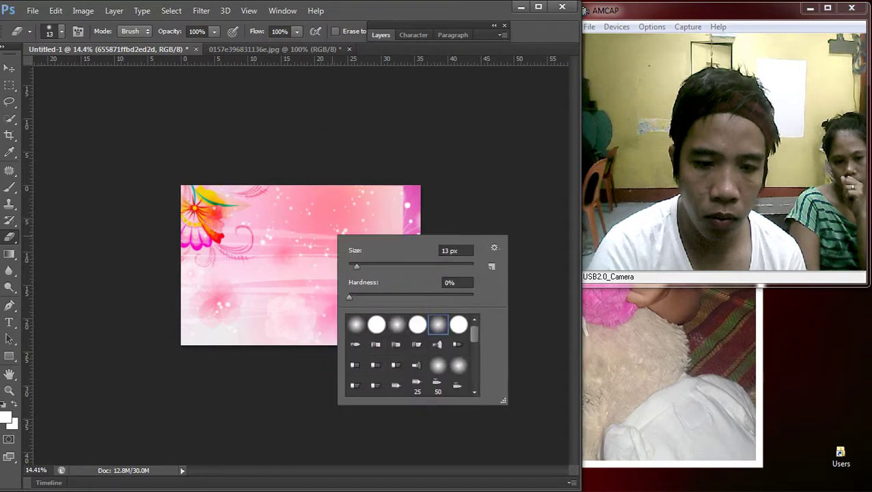
key(Escape)
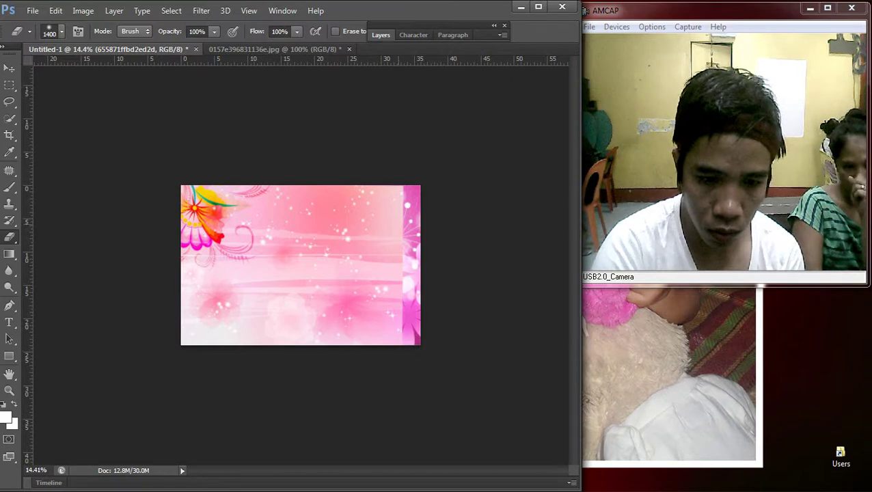
Step: Erase the right and lower parts of the pink top layer to reveal the flowers
drag(410, 219, 321, 321)
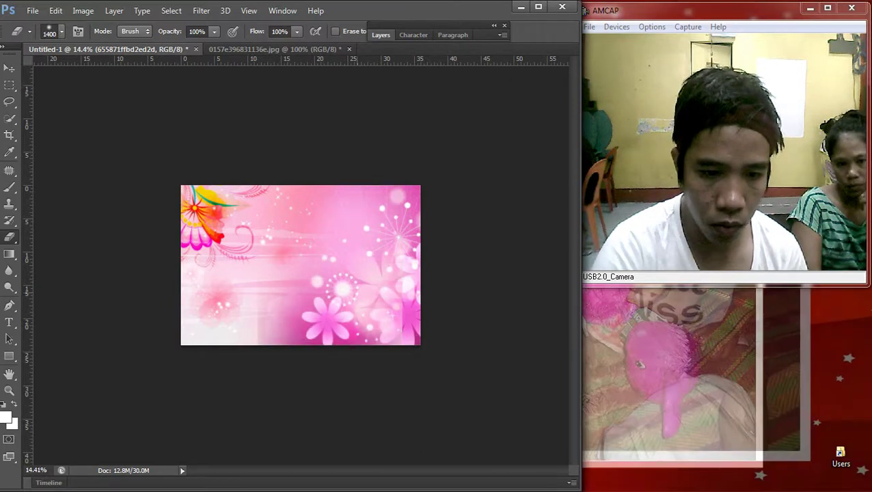
key(ctrl+z)
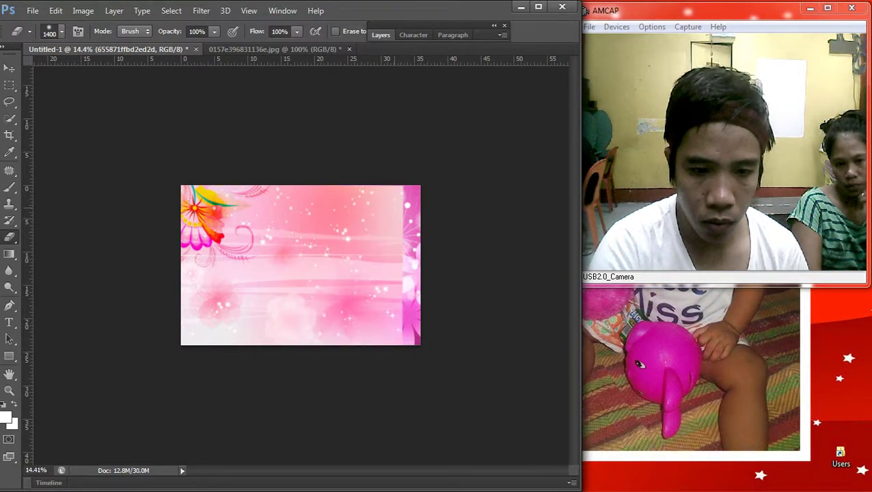
mouse_move(400, 205)
mouse_down()
mouse_move(365, 235)
mouse_move(349, 321)
mouse_up()
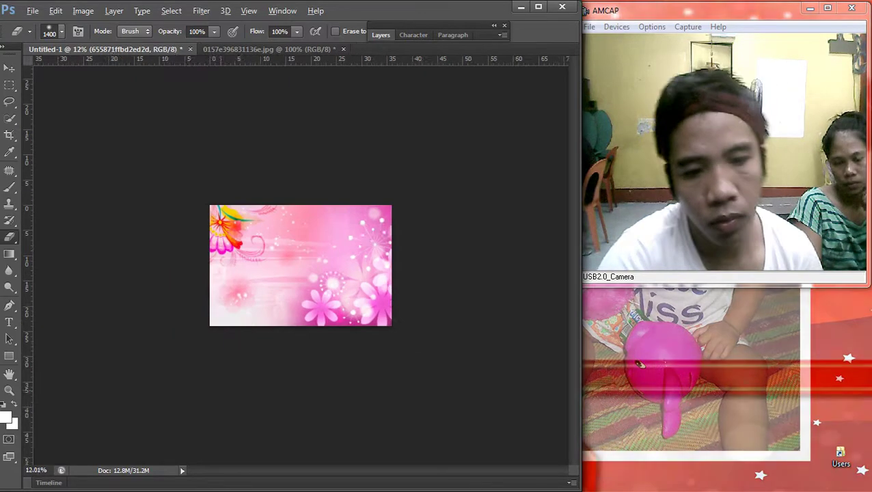
Step: Select the fundo-floral-rosa flower layer and rasterize it for erasing
key(v)
click(396, 250)
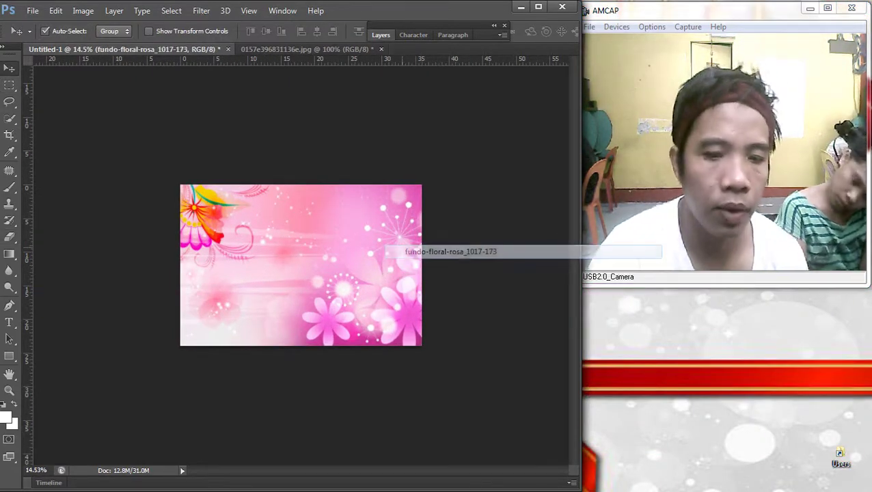
key(e)
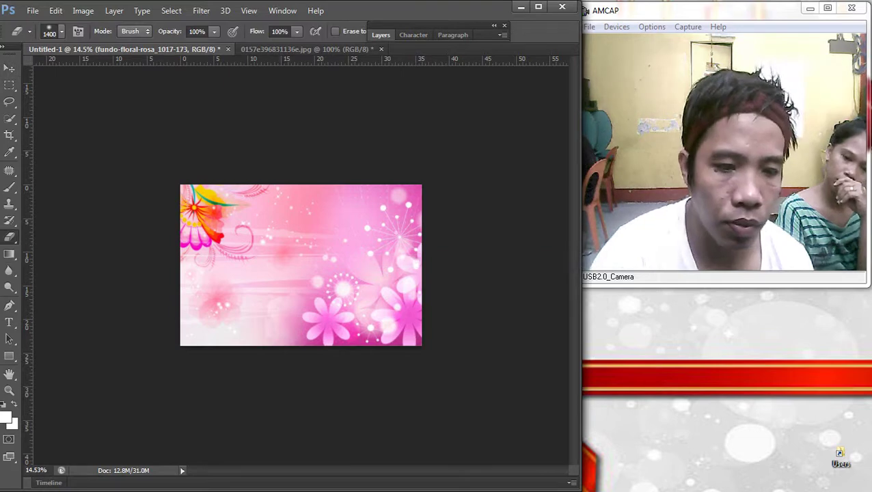
click(301, 265)
key(Return)
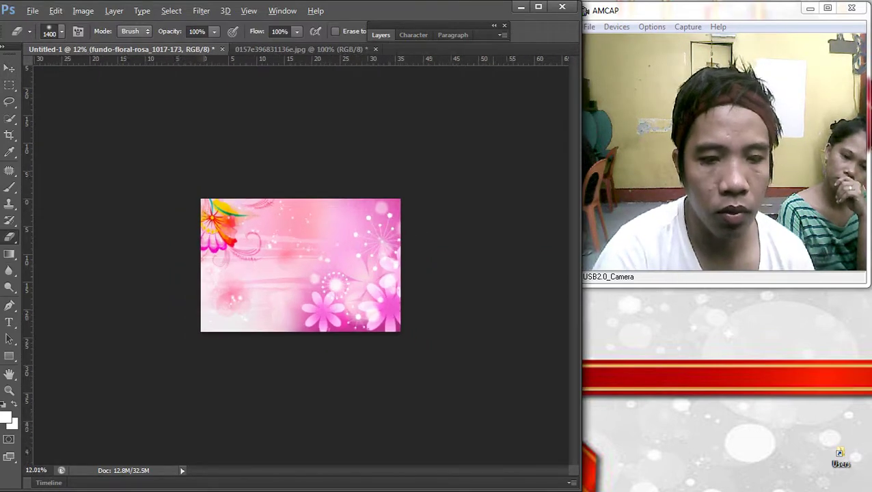
scroll(300, 265, up, 2)
Step: Enlarge the flower layer slightly with Free Transform so it covers the canvas
key(v)
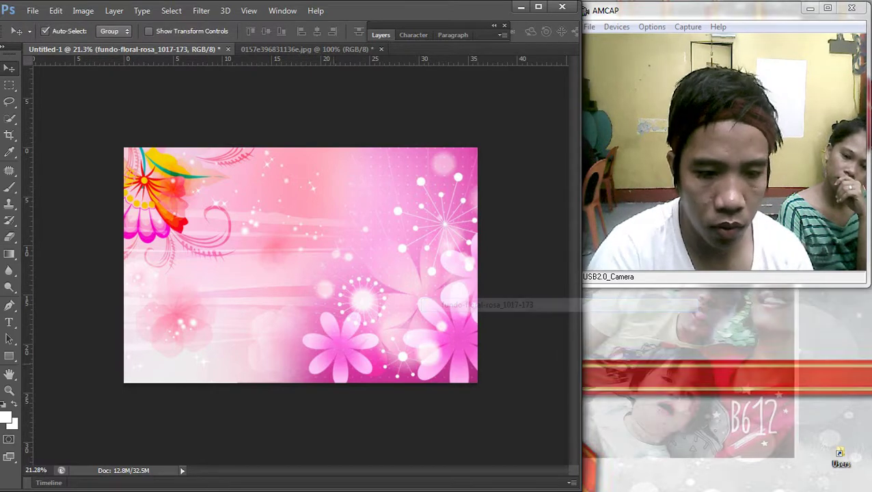
key(ctrl+t)
drag(237, 397, 229, 406)
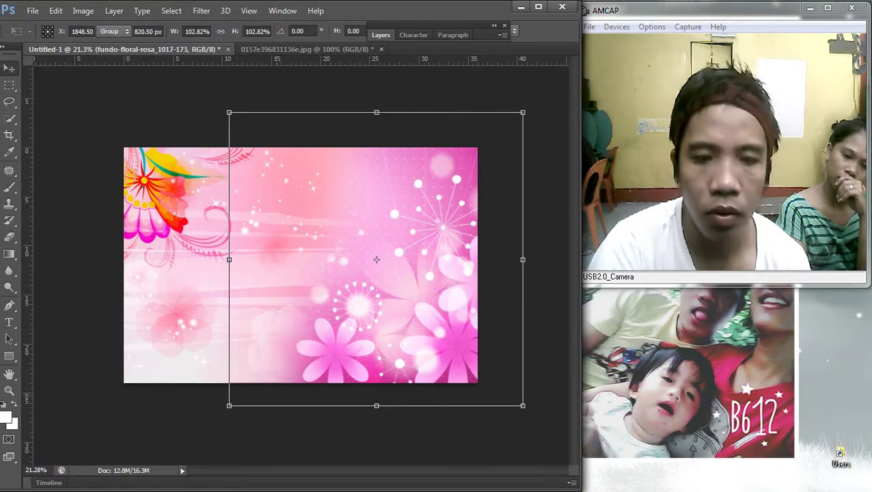
key(Return)
scroll(300, 266, down, 2)
scroll(301, 265, up, 3)
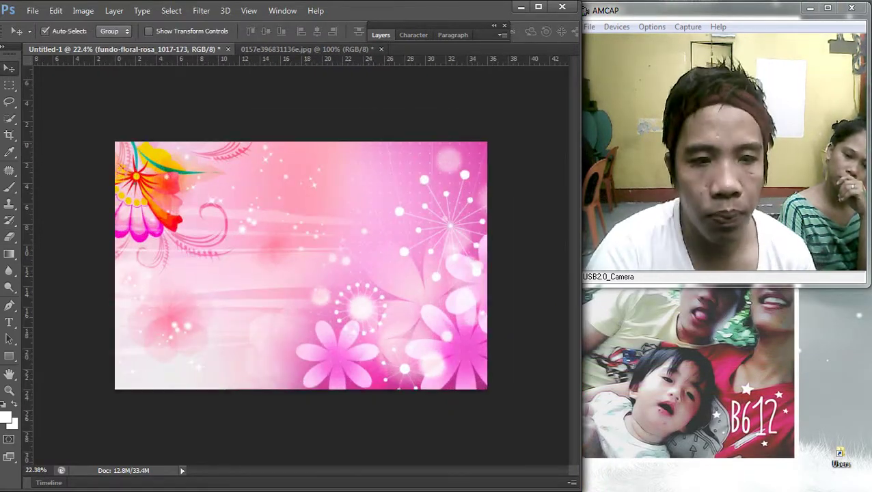
Step: Try flattening the image and opening Color Balance, then undo the flatten
key(F7)
right_click(451, 142)
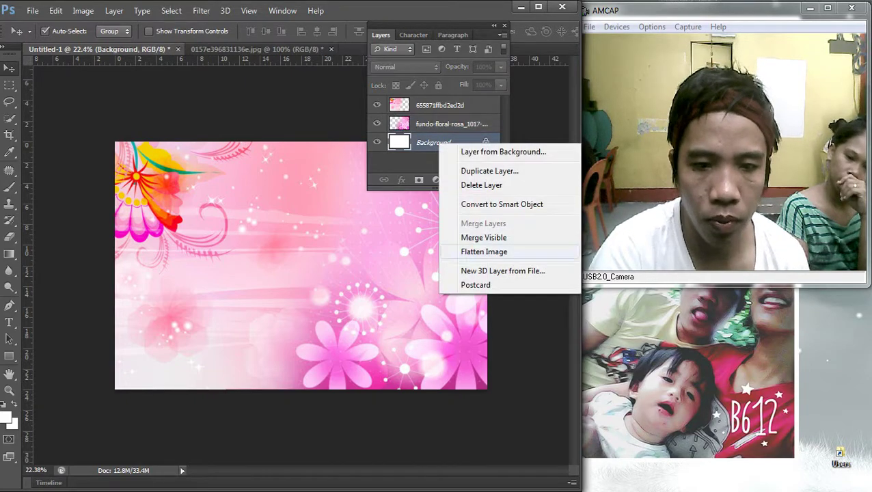
click(479, 252)
key(F7)
scroll(301, 266, down, 1)
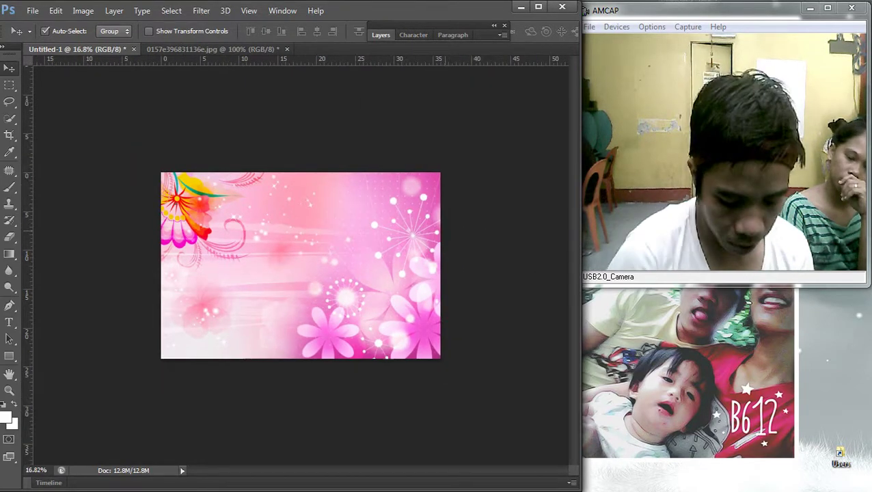
key(ctrl+b)
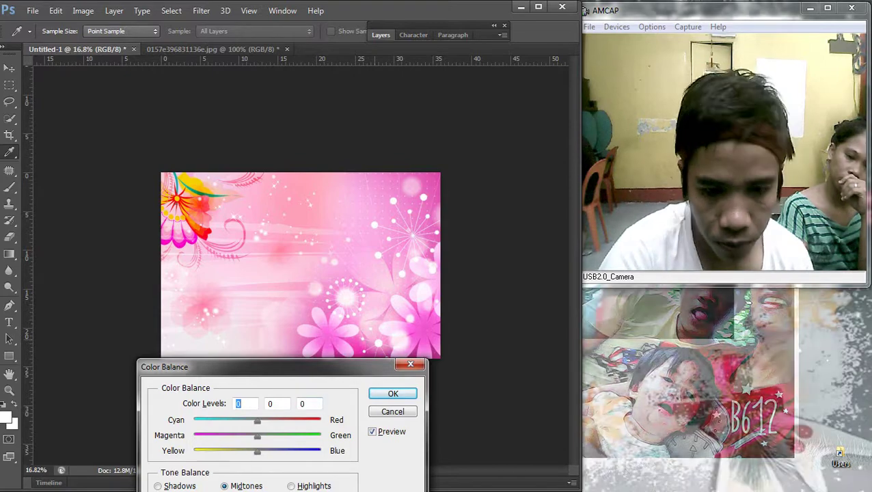
key(Escape)
key(ctrl+z)
key(F7)
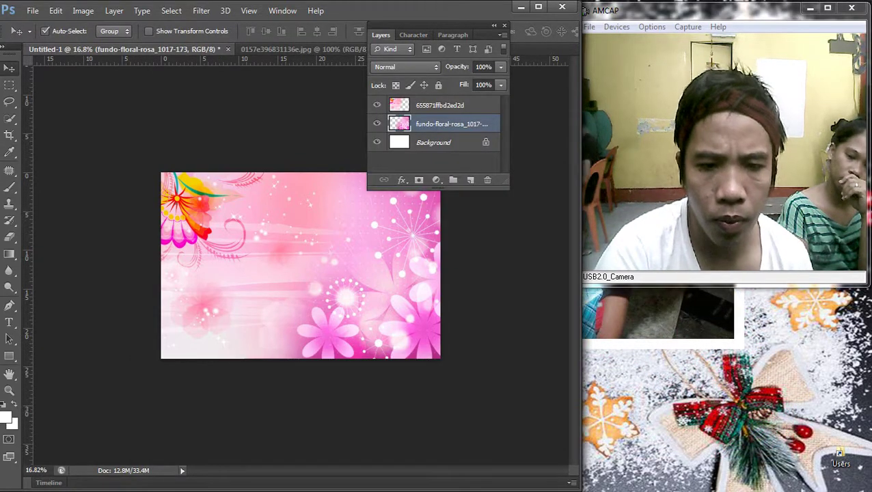
Step: Merge the two floral layers into a single layer
shift+click(441, 105)
right_click(441, 106)
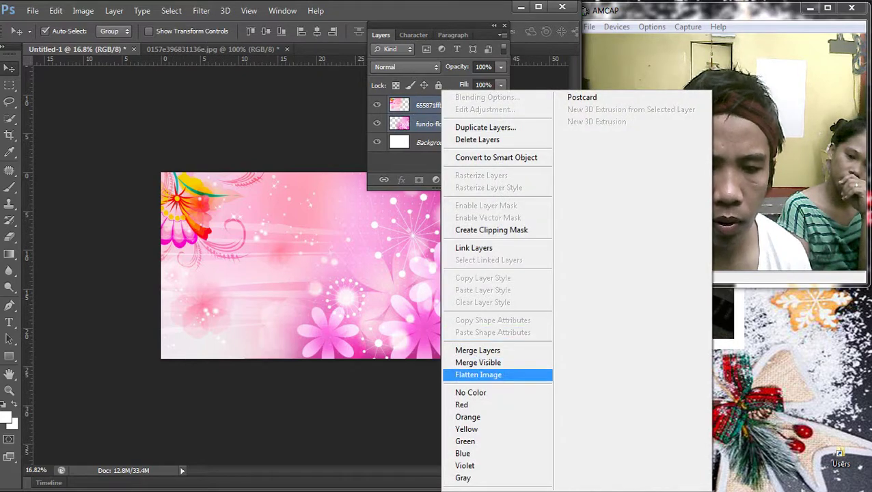
click(478, 374)
key(F7)
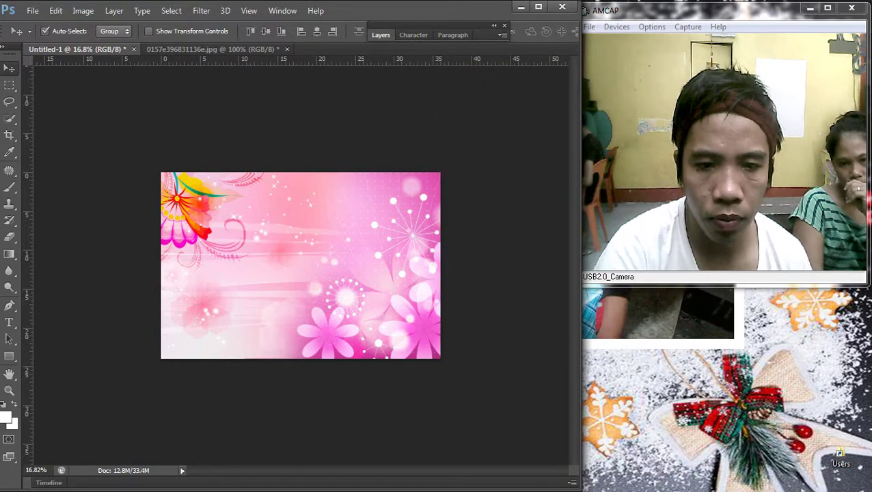
right_click(438, 105)
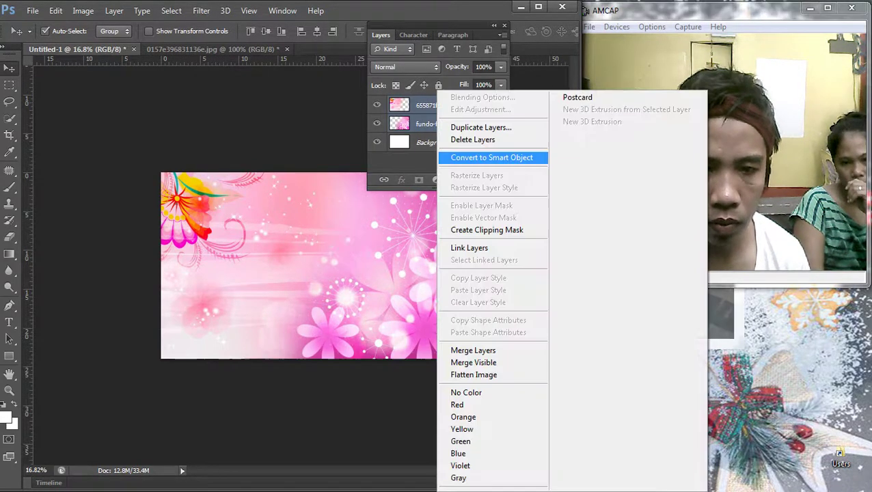
click(479, 350)
key(F7)
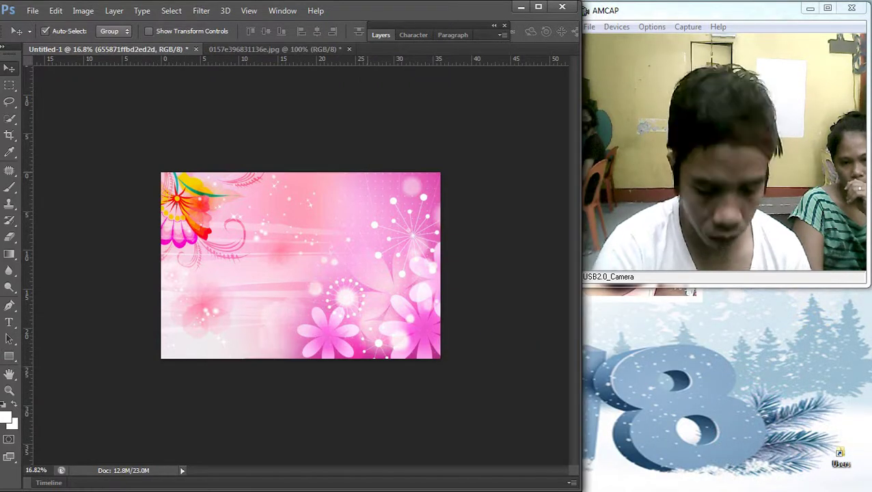
Step: Shift the merged layer pinker with Color Balance at +52 red and −46 magenta
key(i)
key(ctrl+b)
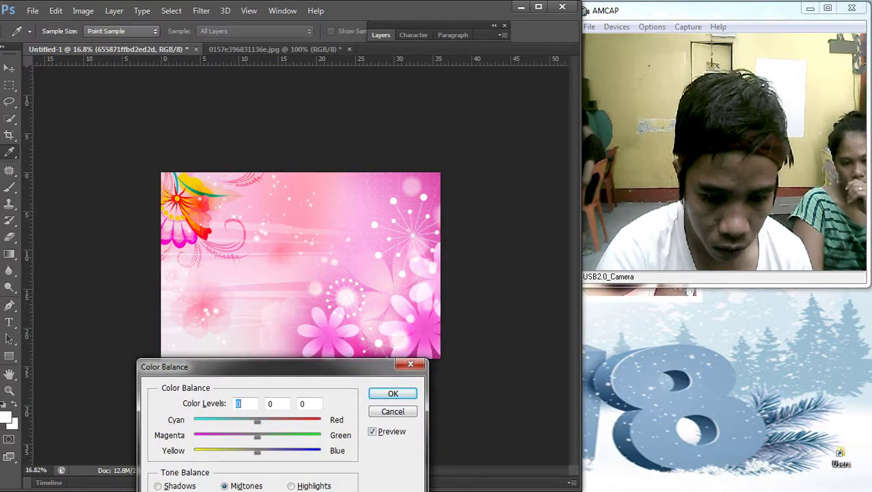
drag(282, 421, 290, 422)
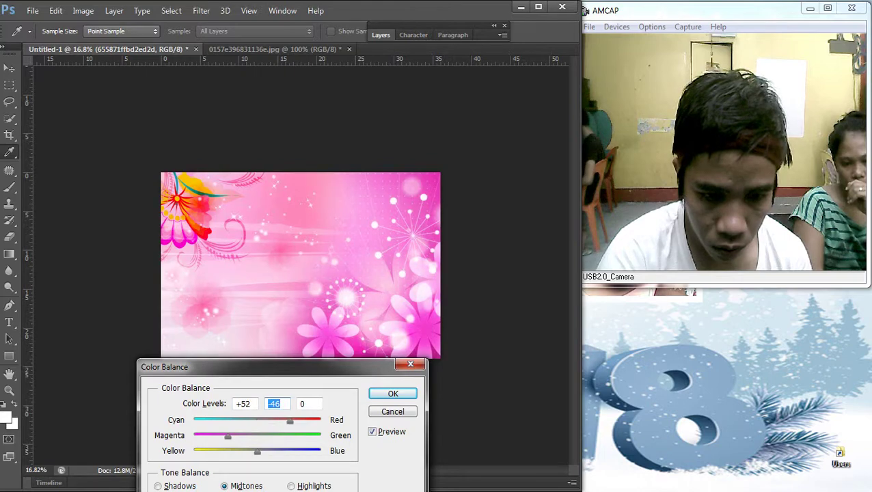
key(Return)
key(v)
scroll(301, 265, down, 3)
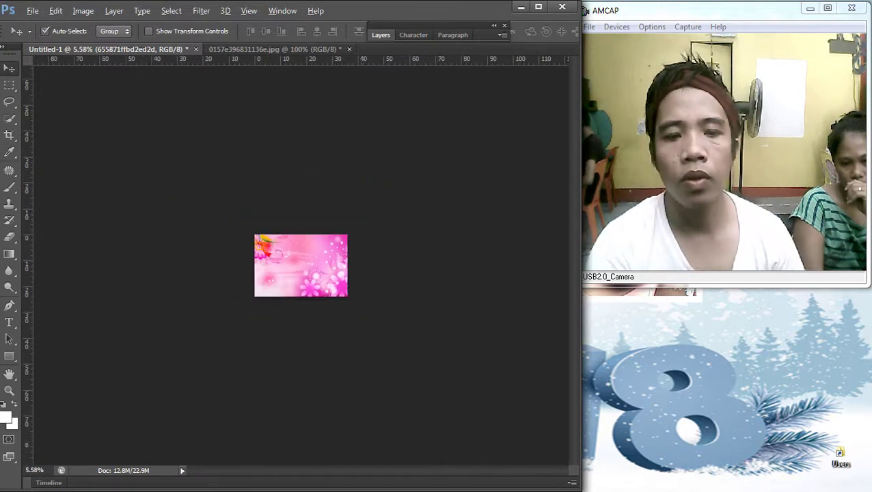
scroll(301, 265, up, 3)
scroll(301, 265, up, 2)
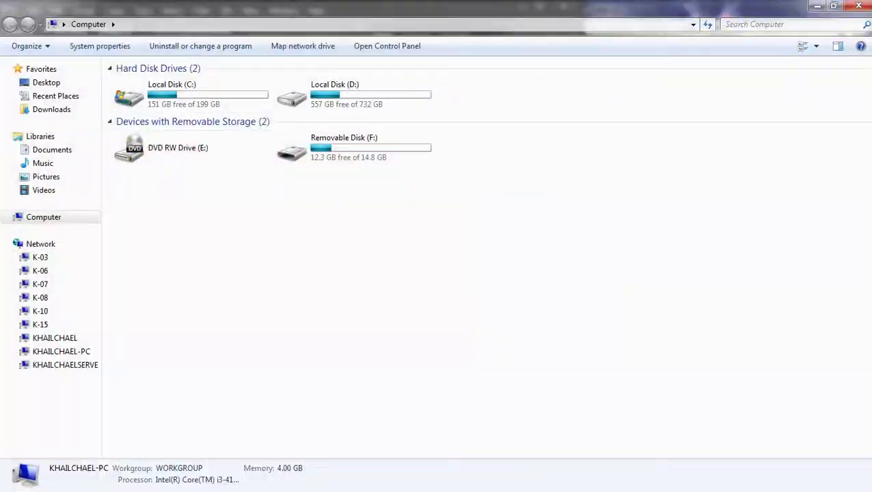
Step: Open the pasa folder on the Desktop and select the first baby photo
key(super+Down)
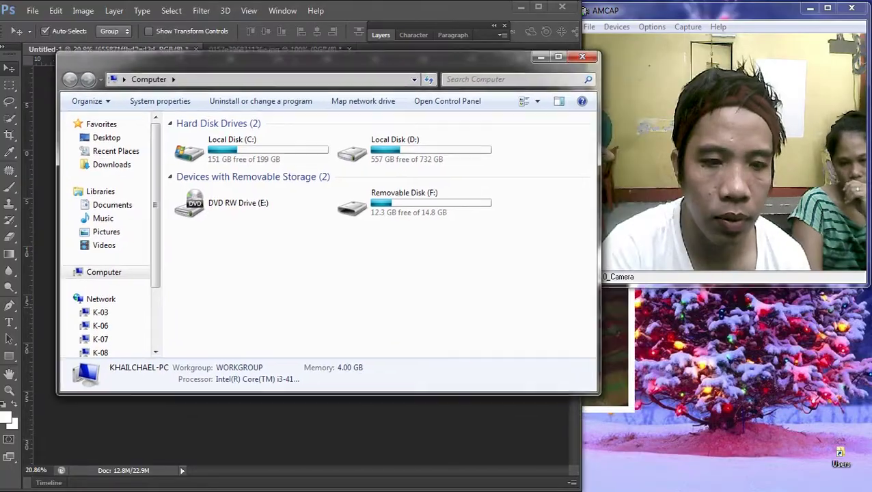
click(104, 135)
double_click(187, 273)
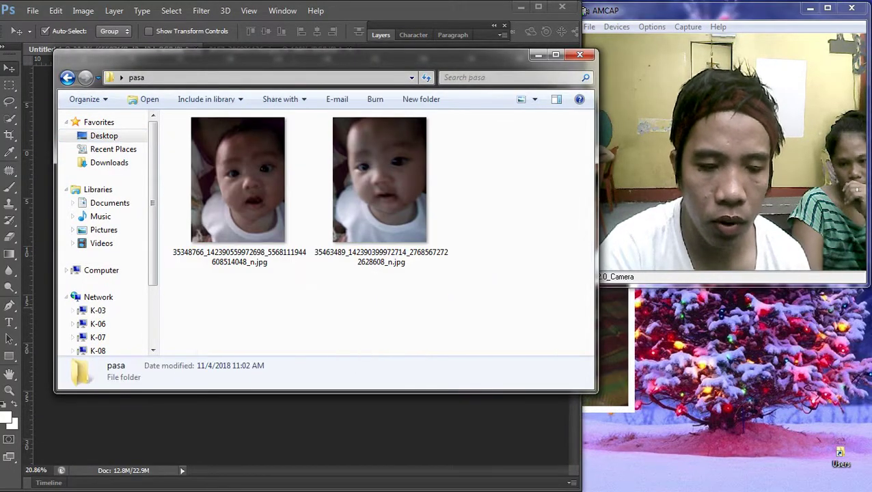
drag(341, 55, 261, 211)
click(156, 334)
Step: In Photoshop, select the whole baby photo and switch documents
click(282, 11)
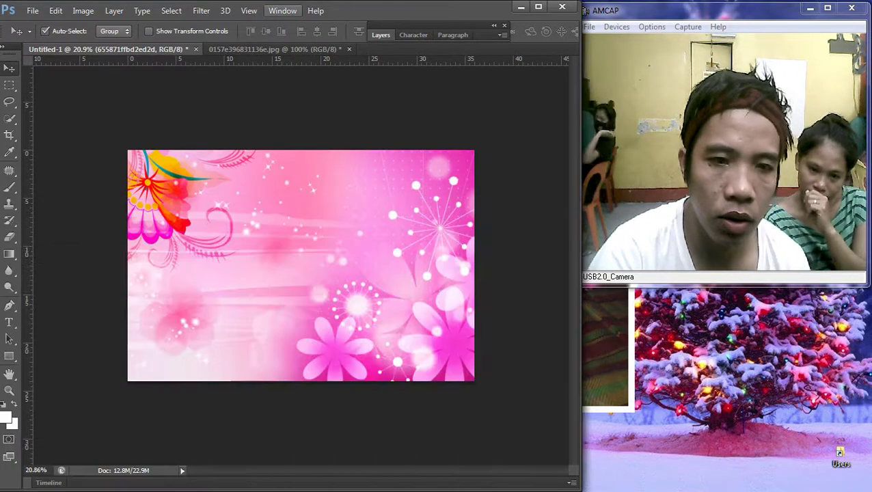
key(ctrl+a)
key(ctrl+shift+Tab)
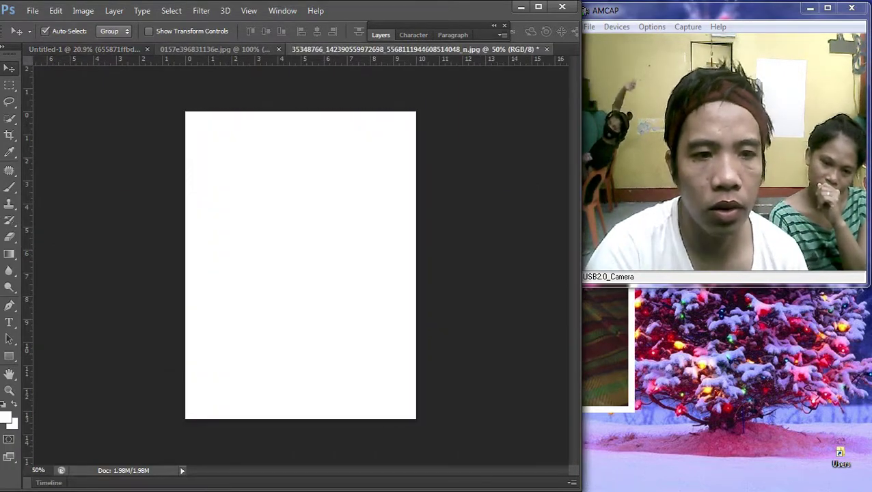
Step: Paste the baby photo onto the pink canvas, place it upper-left, and select its layer
key(ctrl+shift+Tab)
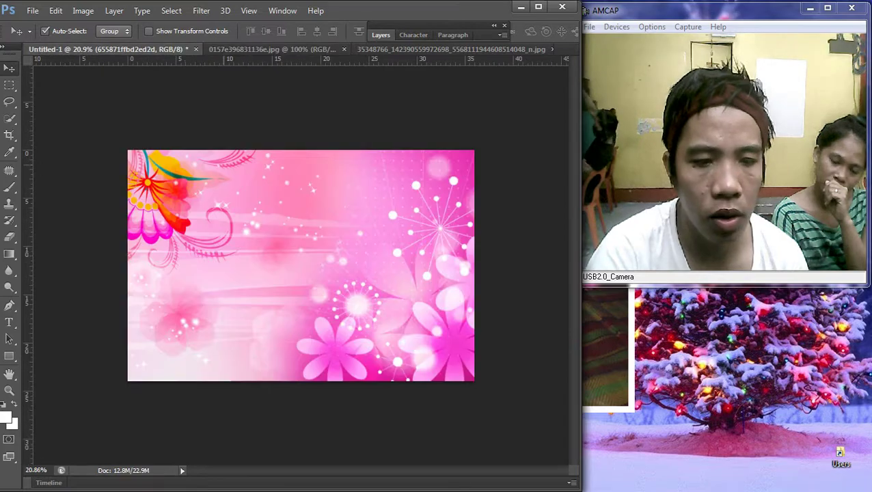
key(ctrl+v)
drag(302, 265, 188, 222)
key(ctrl+0)
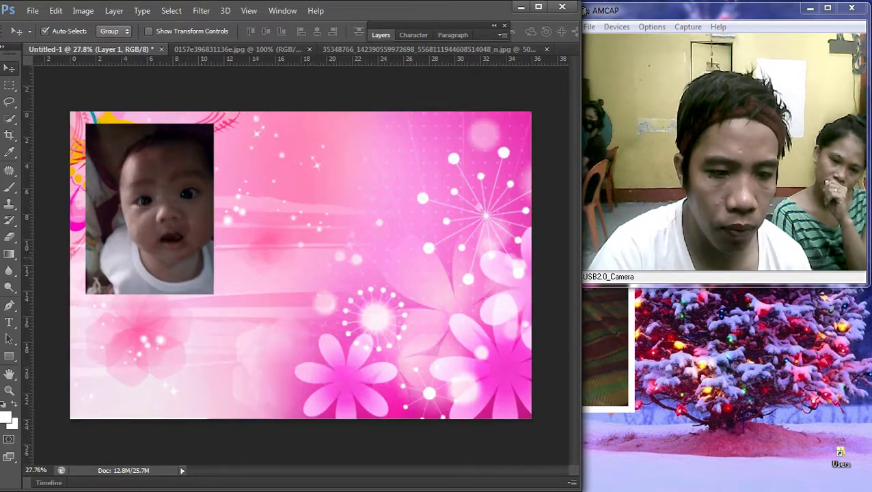
drag(186, 143, 276, 140)
scroll(276, 140, up, 3)
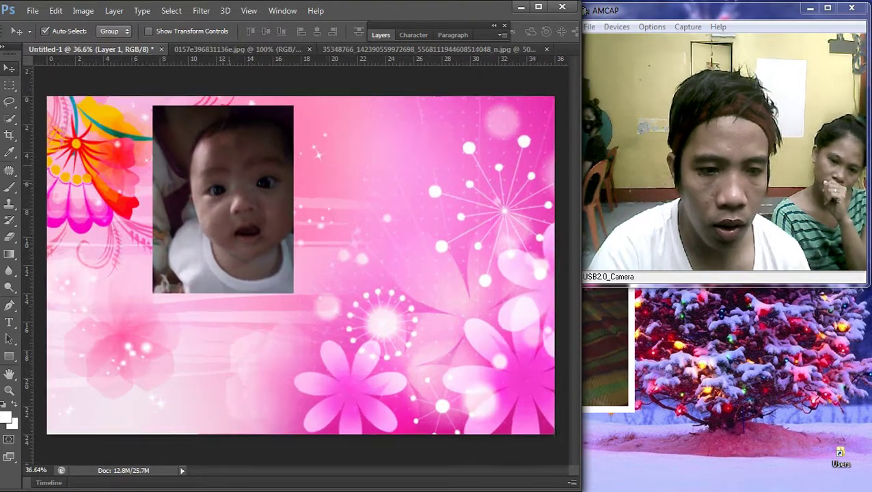
right_click(230, 161)
click(250, 167)
Step: Brighten the baby photo with Curves (122→164) and move it left and down
key(ctrl+m)
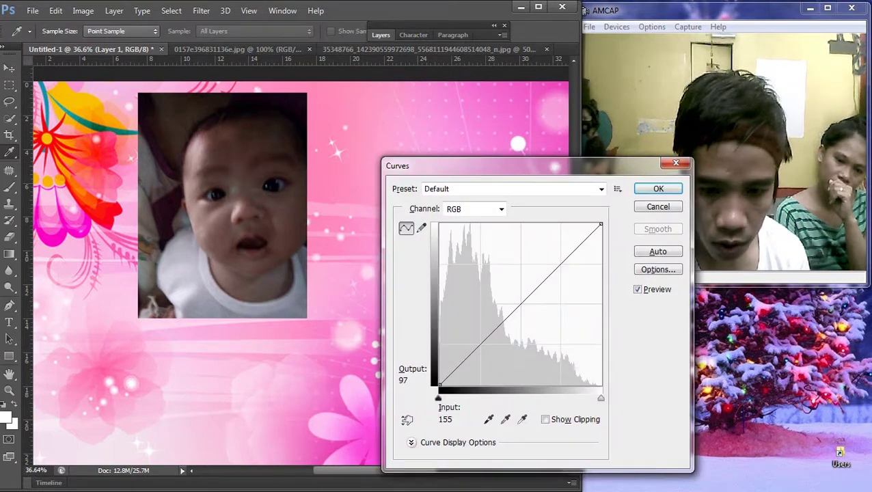
drag(518, 296, 516, 281)
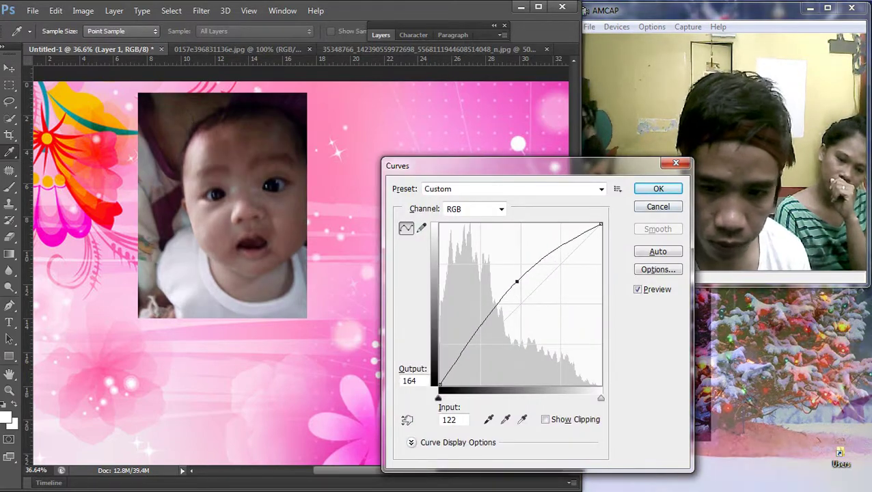
key(Return)
drag(259, 134, 218, 171)
scroll(218, 171, down, 1)
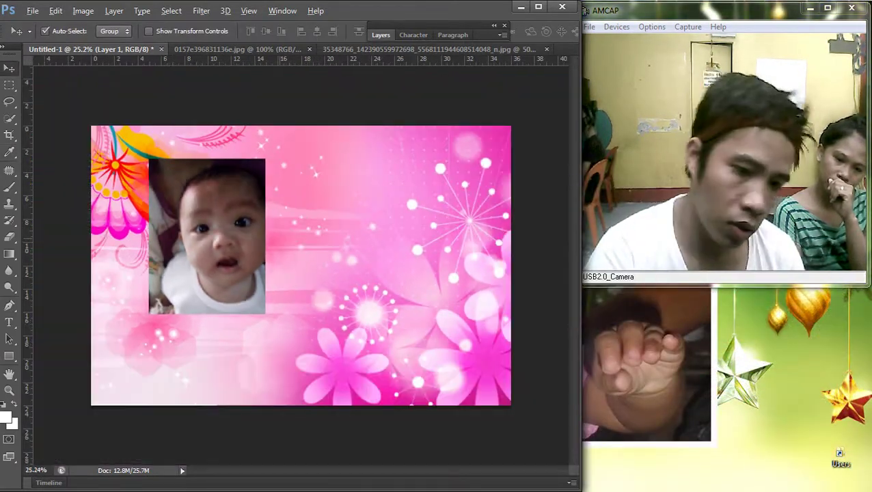
scroll(212, 212, up, 1)
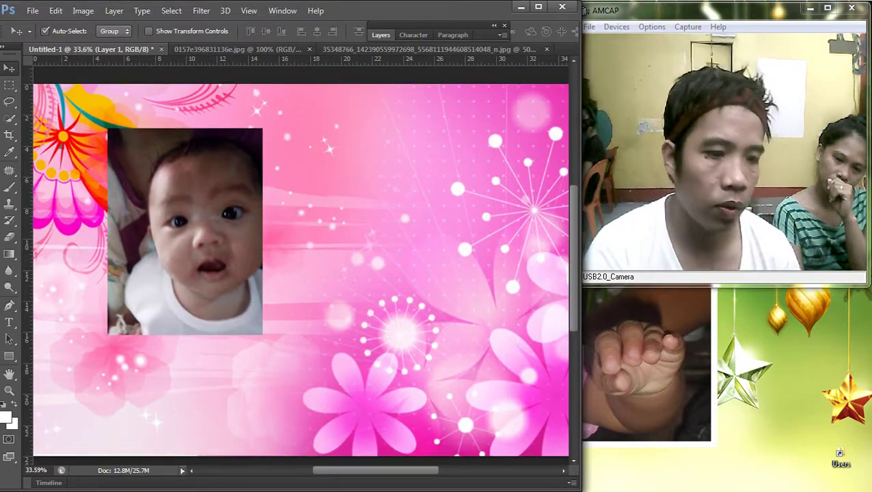
Step: Start a Pen path with a first anchor at the photo's lower-left corner
key(p)
scroll(86, 293, up, 3)
click(113, 343)
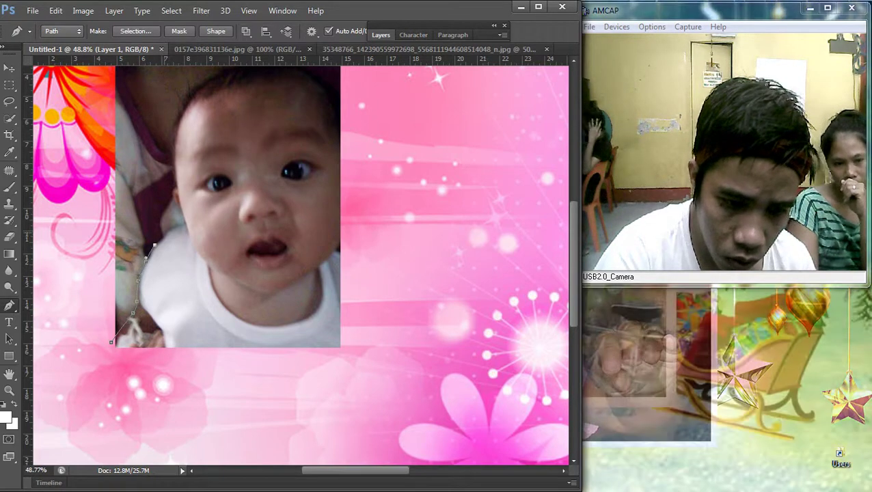
Step: Add Pen anchors along the baby's shoulder and up its left side toward the head
click(164, 232)
scroll(200, 205, up, 2)
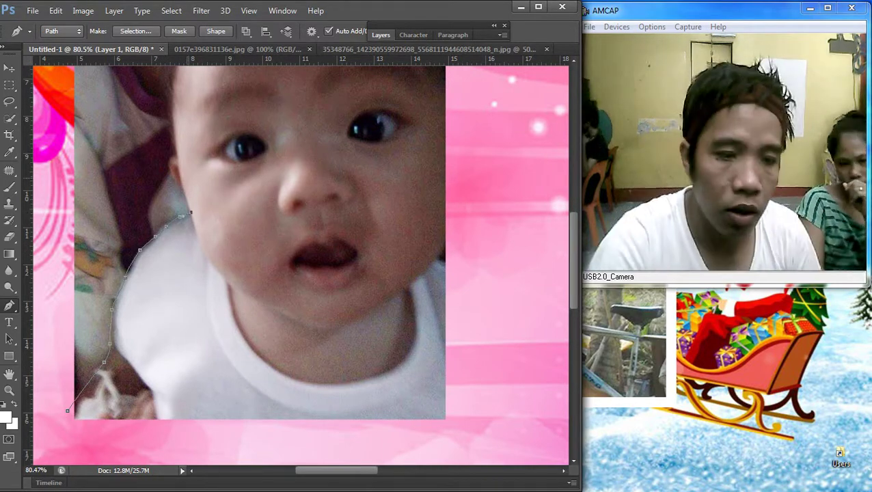
scroll(201, 205, up, 1)
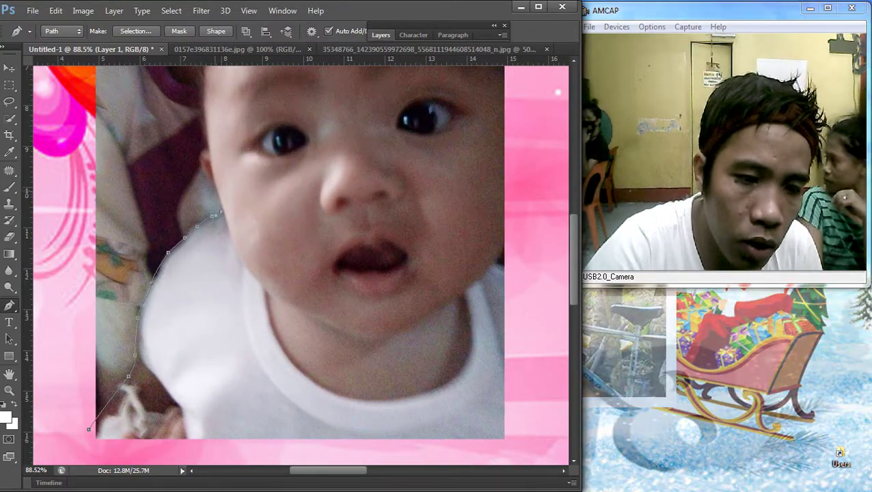
drag(212, 216, 204, 171)
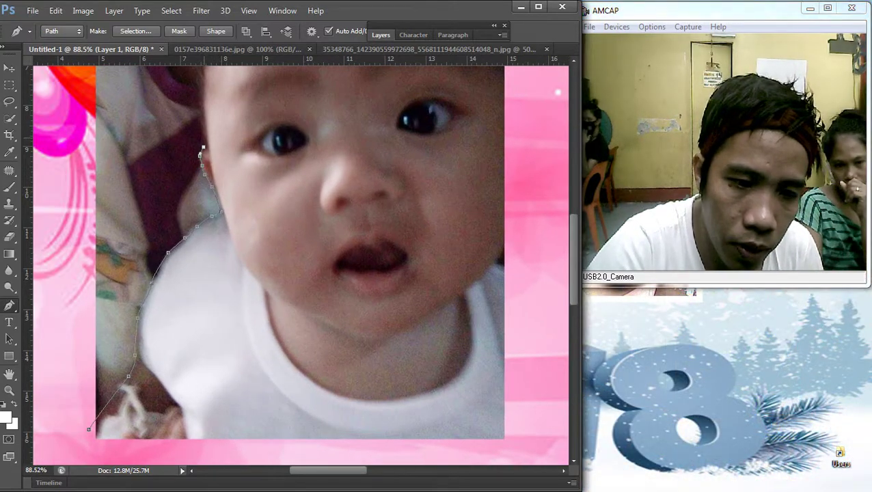
scroll(200, 156, up, 3)
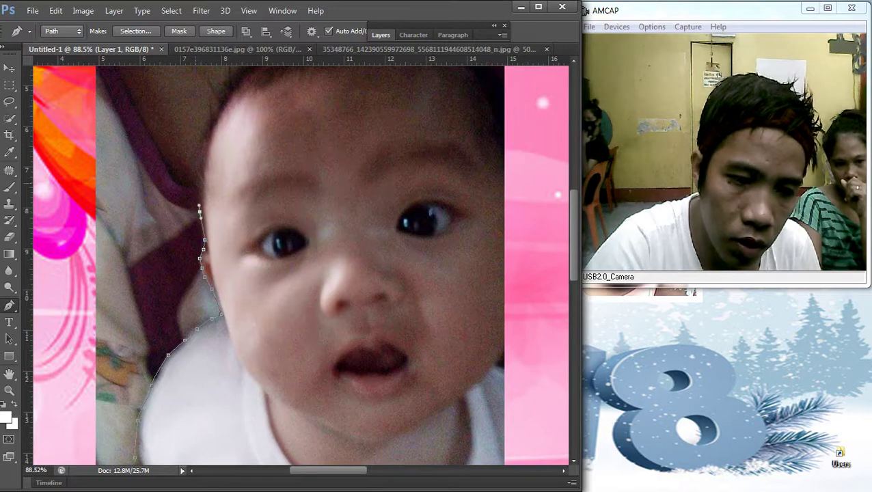
scroll(200, 157, up, 3)
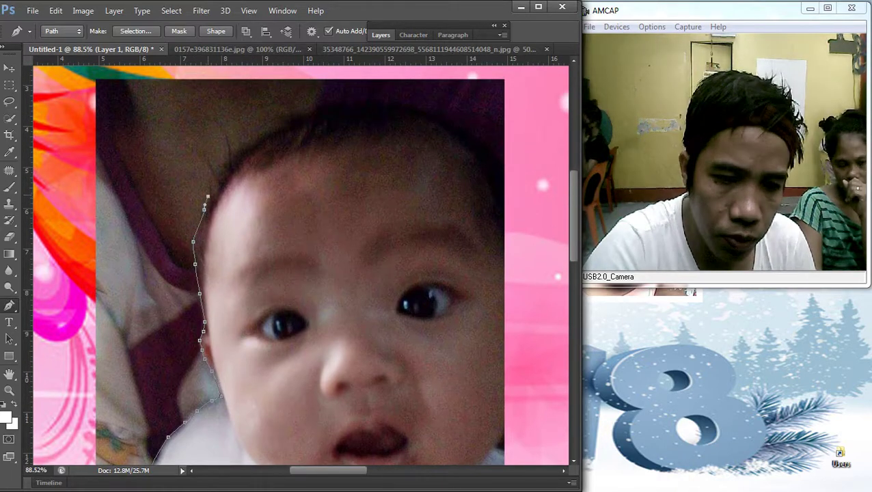
scroll(203, 209, down, 3)
Step: Make layer 655871ffbd2ed2d active and erase the background beside the photo's left edge
key(v)
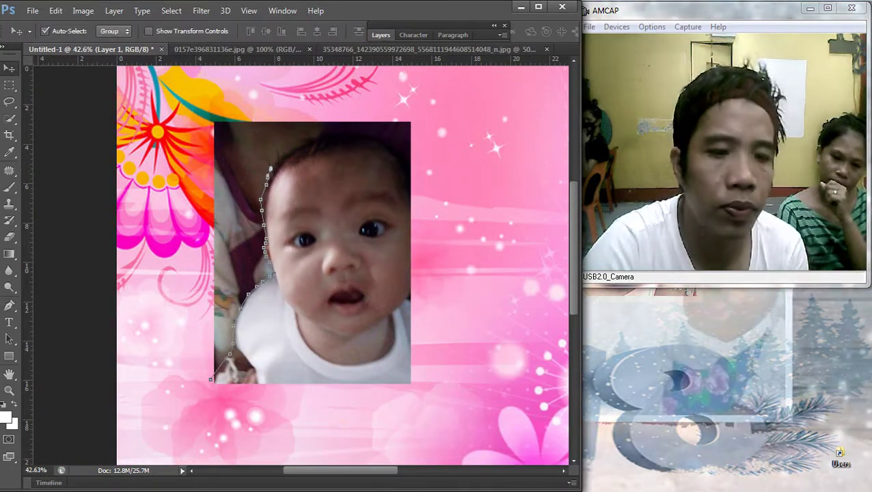
right_click(225, 190)
click(273, 196)
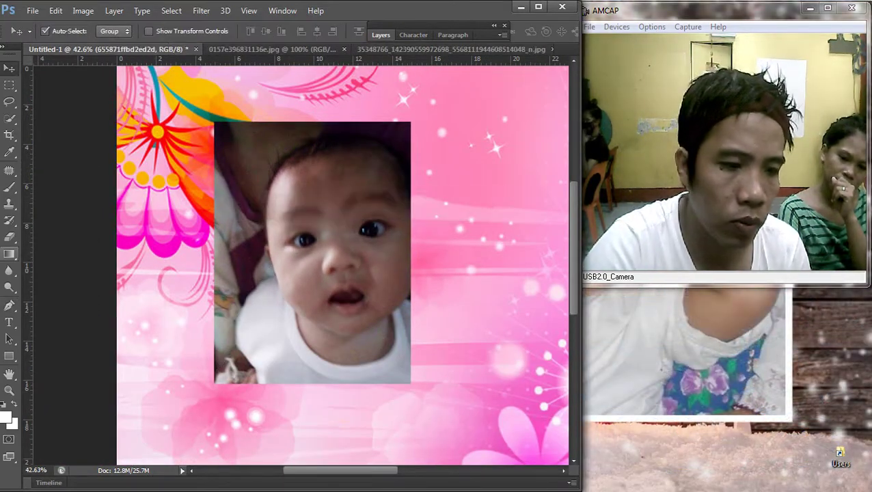
key(e)
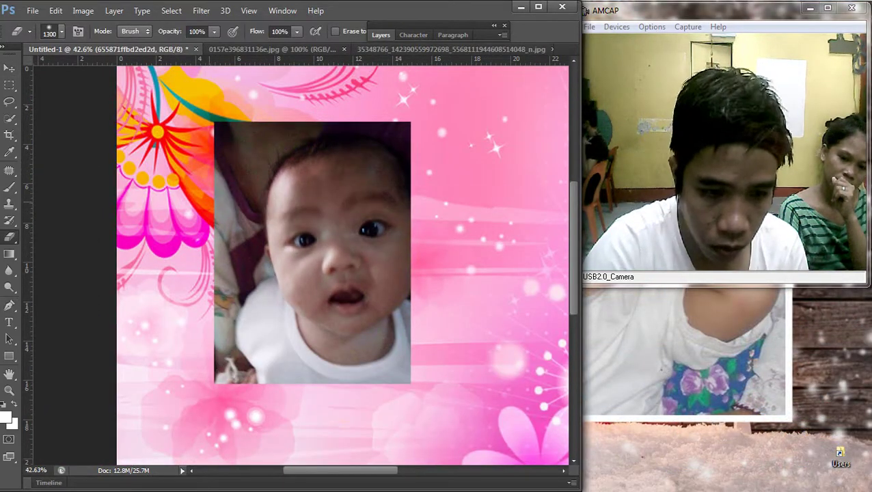
drag(201, 150, 197, 232)
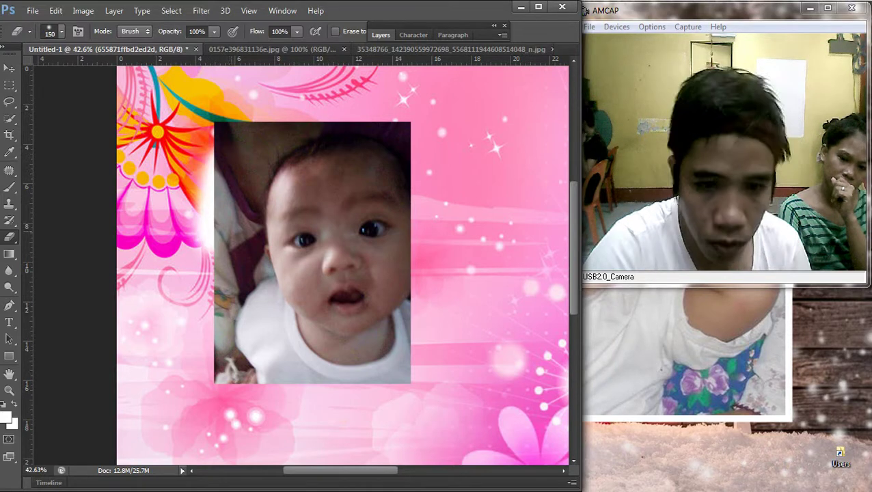
Step: On Layer 1, softly erase the photo's dark top band and left and bottom edges
key(v)
right_click(345, 185)
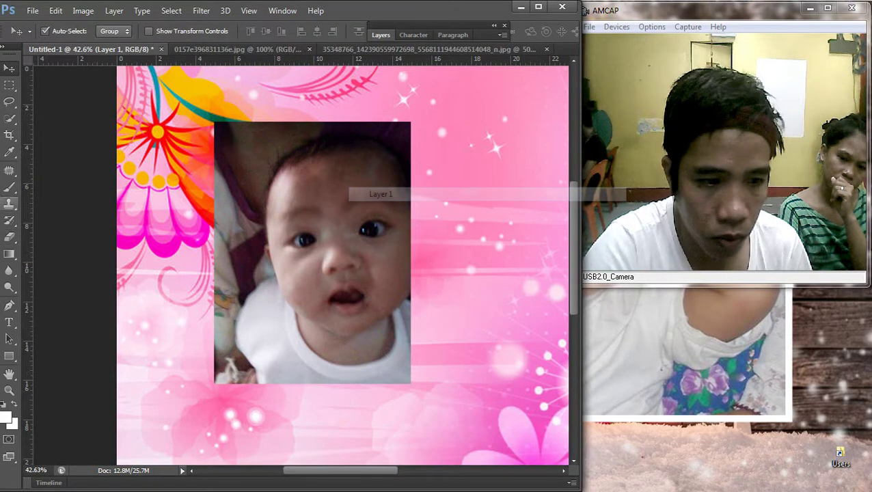
click(362, 193)
key(e)
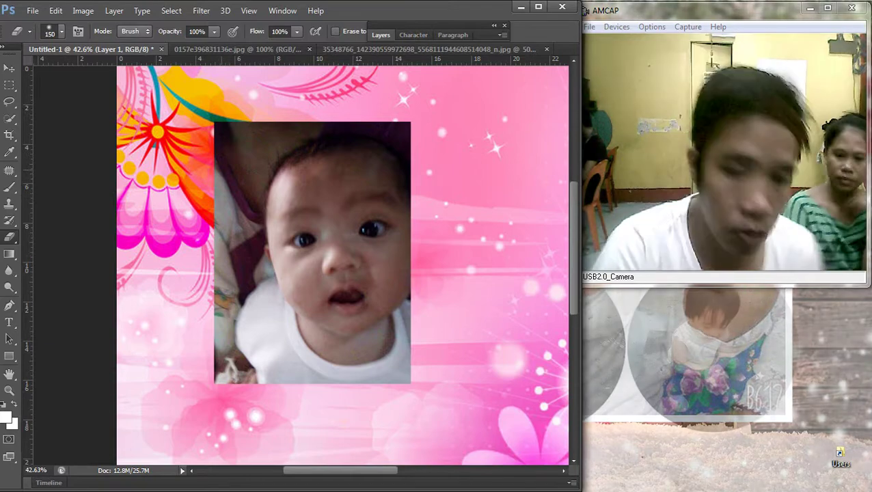
mouse_move(226, 140)
mouse_down()
mouse_move(229, 225)
mouse_move(250, 147)
mouse_move(270, 137)
mouse_move(396, 126)
mouse_up()
drag(328, 130, 403, 130)
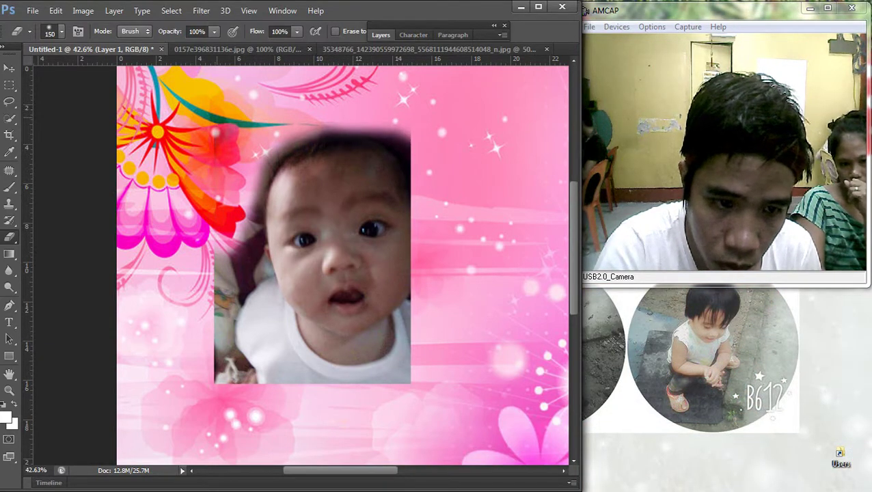
mouse_move(220, 247)
mouse_down()
mouse_move(223, 369)
mouse_move(240, 377)
mouse_up()
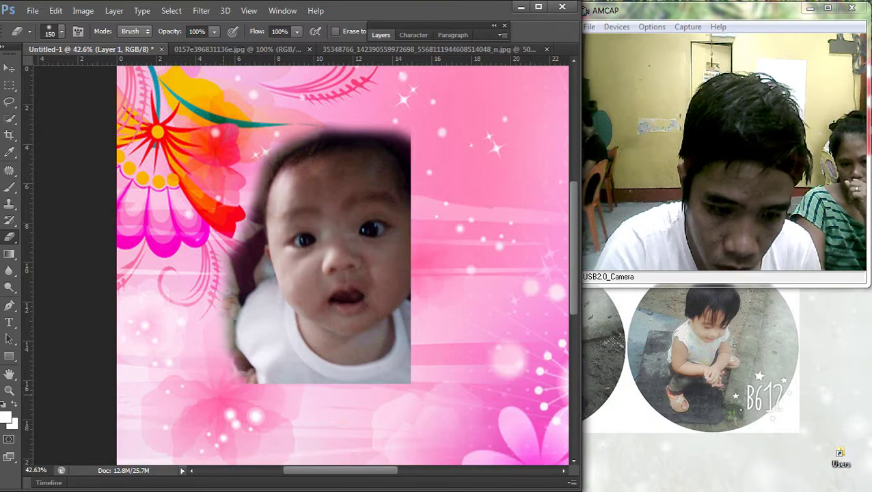
scroll(437, 355, down, 2)
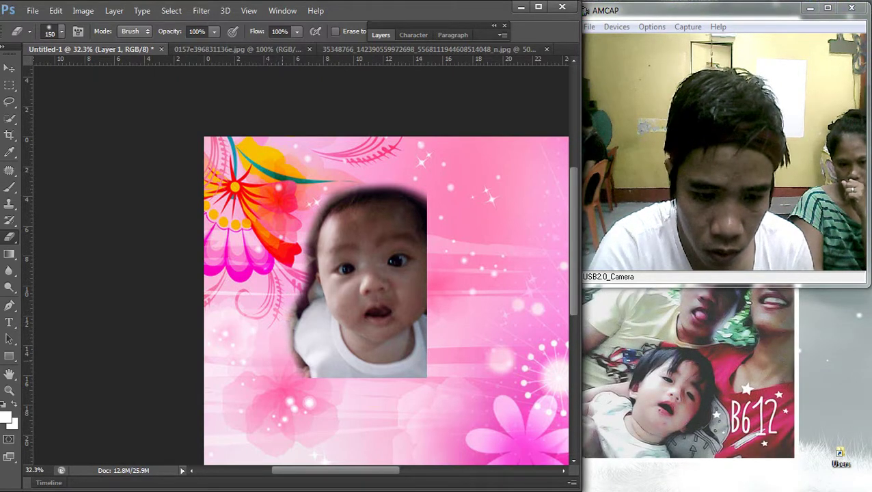
drag(306, 294, 311, 233)
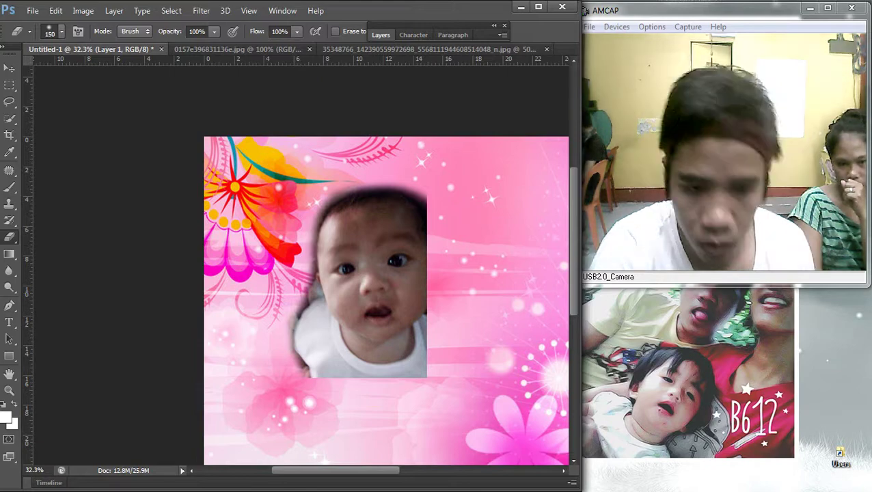
scroll(301, 265, down, 5)
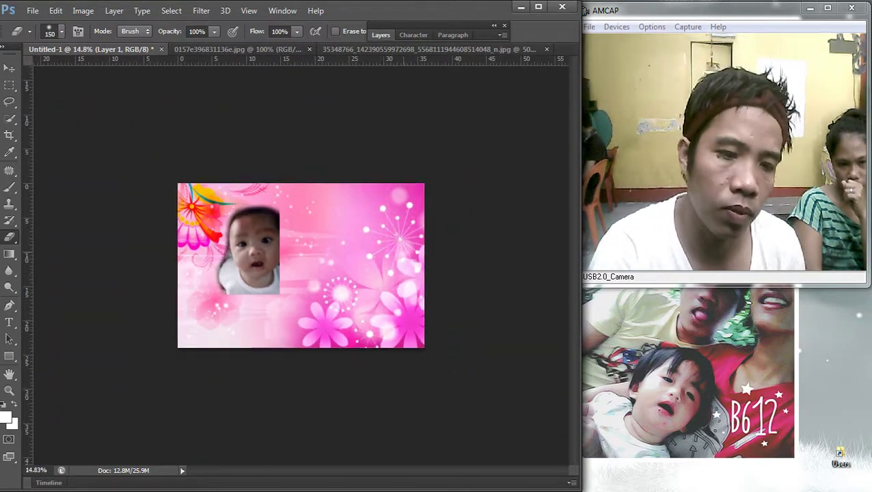
Step: Enlarge and reposition the baby photo with Free Transform
key(v)
key(ctrl+t)
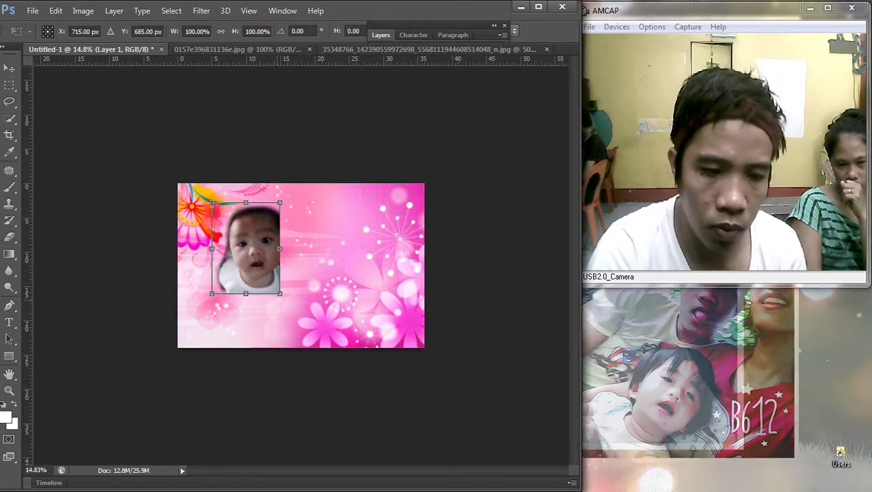
drag(279, 294, 358, 398)
drag(328, 269, 398, 236)
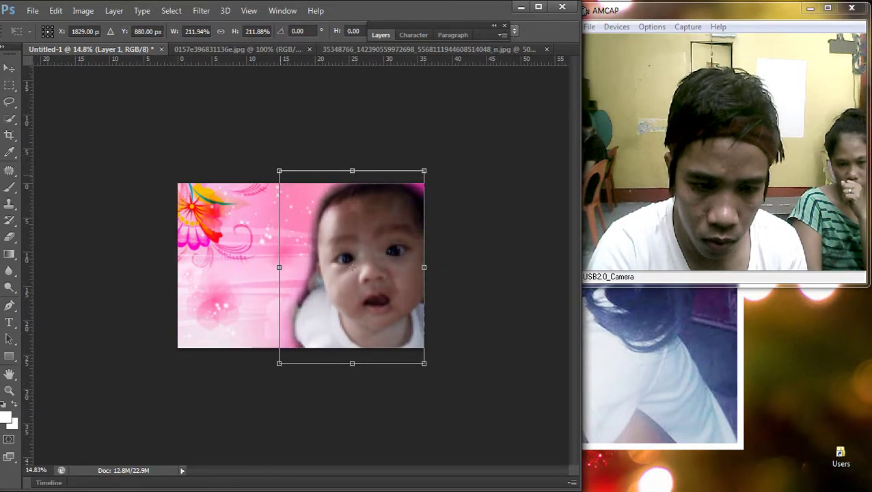
drag(279, 171, 296, 190)
drag(361, 277, 362, 264)
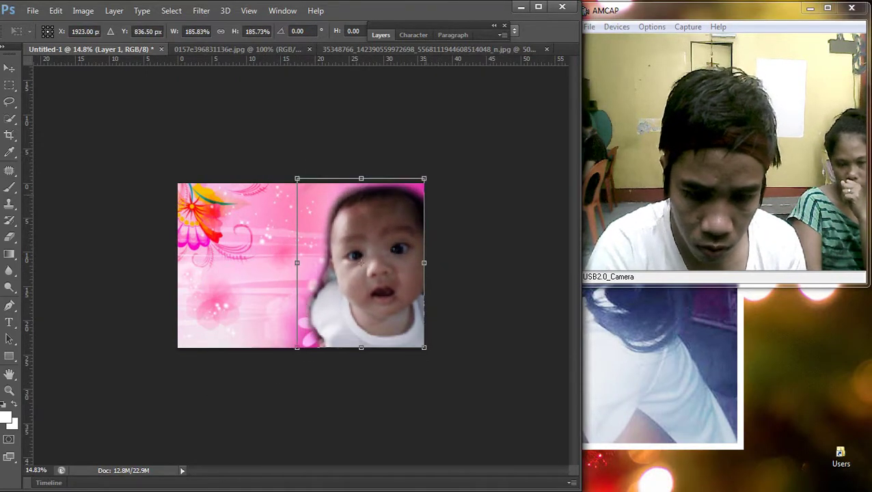
drag(296, 179, 307, 195)
key(Return)
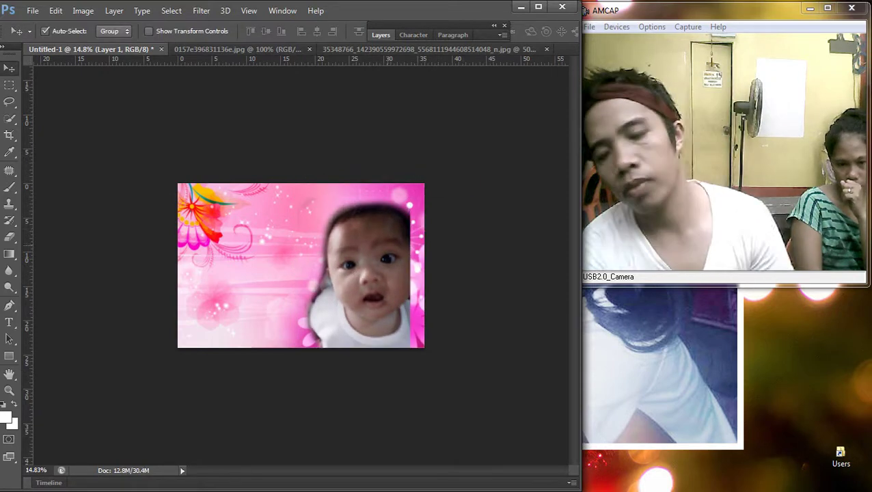
Step: Undo the resize and the edge erasing, restoring the photo's hard edges
key(ctrl+z)
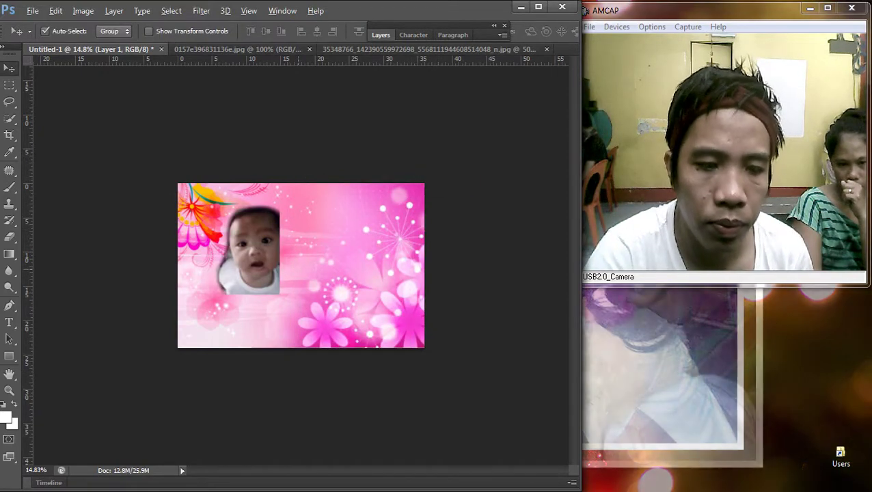
scroll(300, 265, up, 1)
key(ctrl+alt+z)
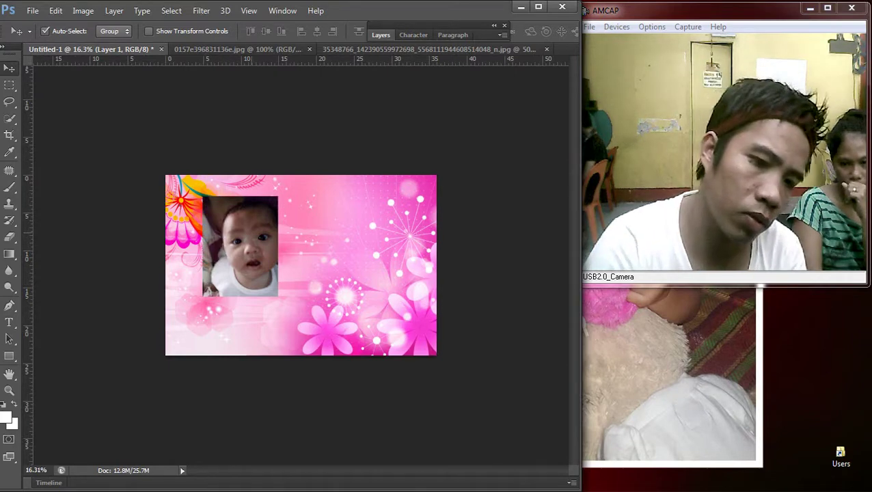
scroll(301, 265, up, 6)
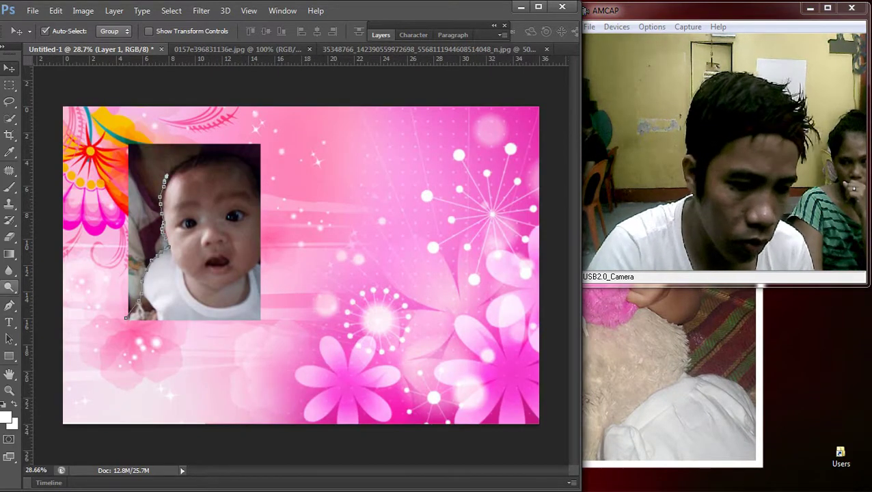
Step: Add Pen anchors up and across the top of the baby's head
key(p)
scroll(198, 159, up, 7)
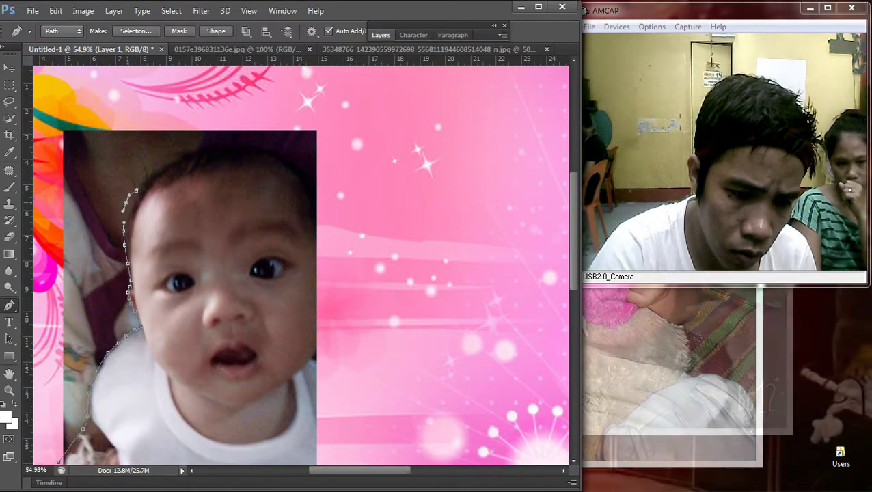
click(138, 181)
click(154, 168)
click(179, 156)
click(194, 146)
click(216, 145)
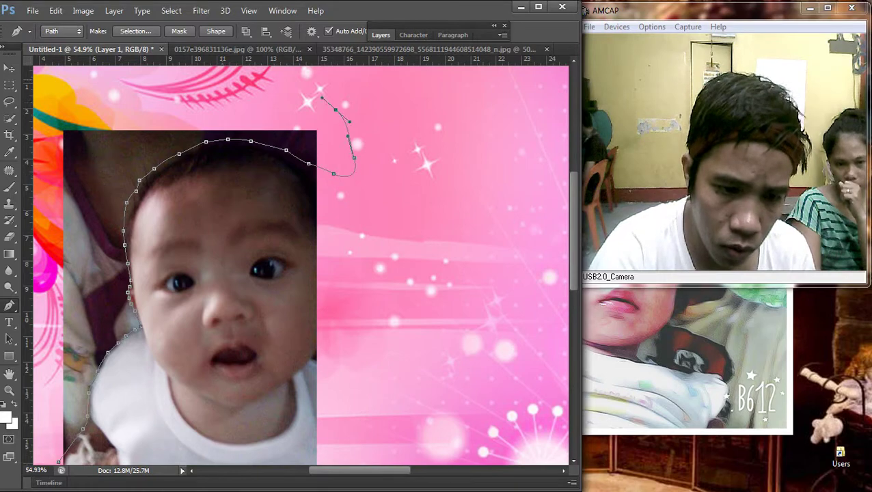
Step: Close the path down the left side to the bottom corner and open Make Selection with 2 px feather
drag(54, 113, 277, 68)
click(198, 217)
click(229, 356)
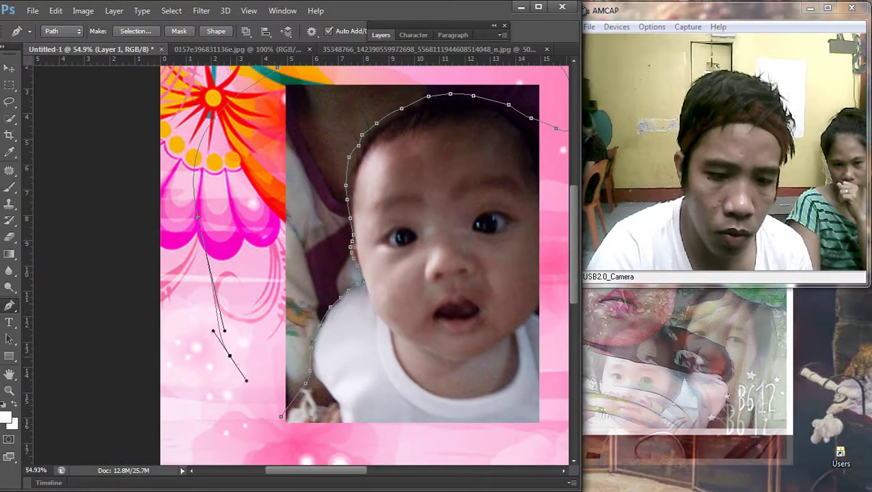
click(281, 416)
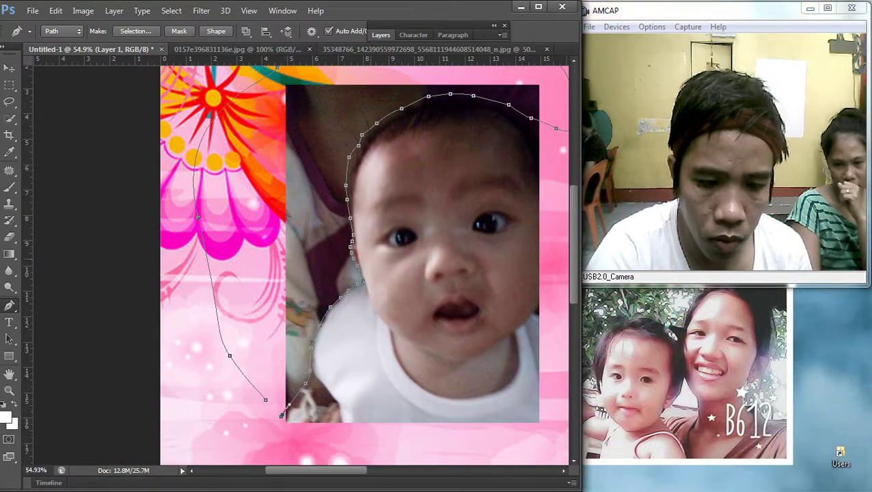
right_click(370, 383)
click(419, 253)
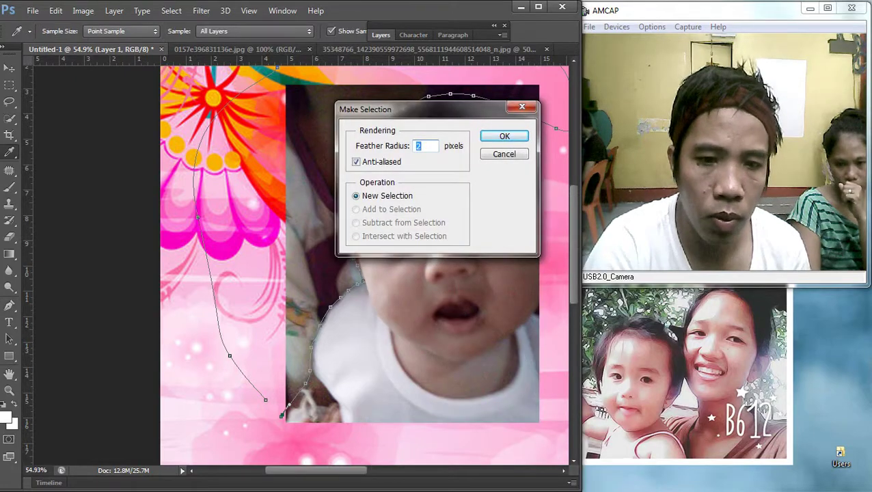
Step: Turn the baby's traced outline into a 2-pixel feathered selection and try clearing around it
key(Return)
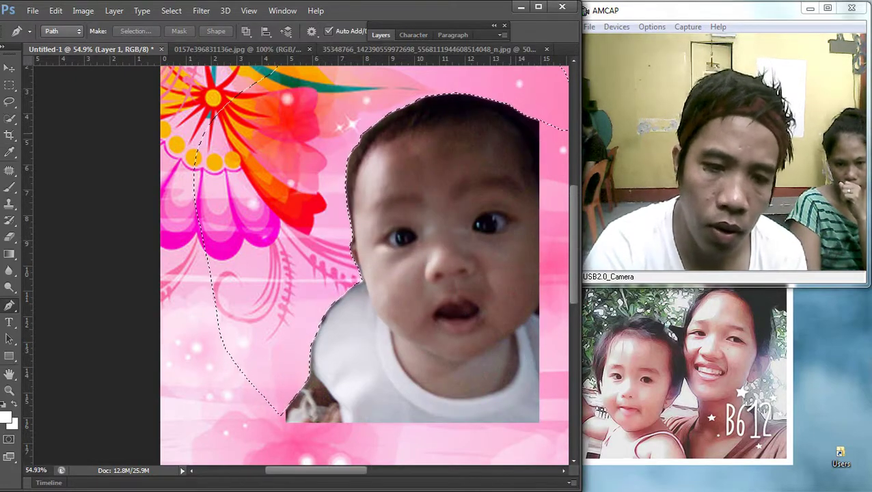
key(m)
key(Return)
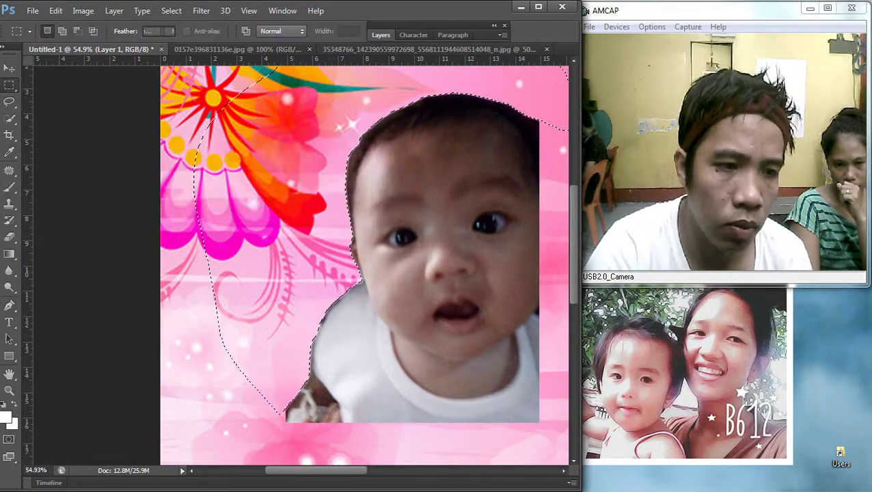
right_click(311, 142)
click(345, 152)
scroll(301, 265, down, 6)
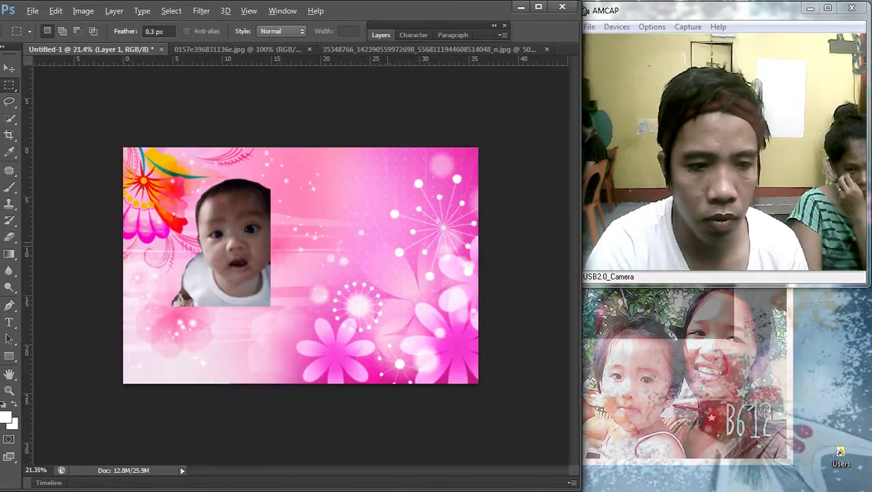
scroll(301, 265, up, 1)
Step: Try the Crop tool on the canvas, then cancel it, leaving the canvas unchanged
key(c)
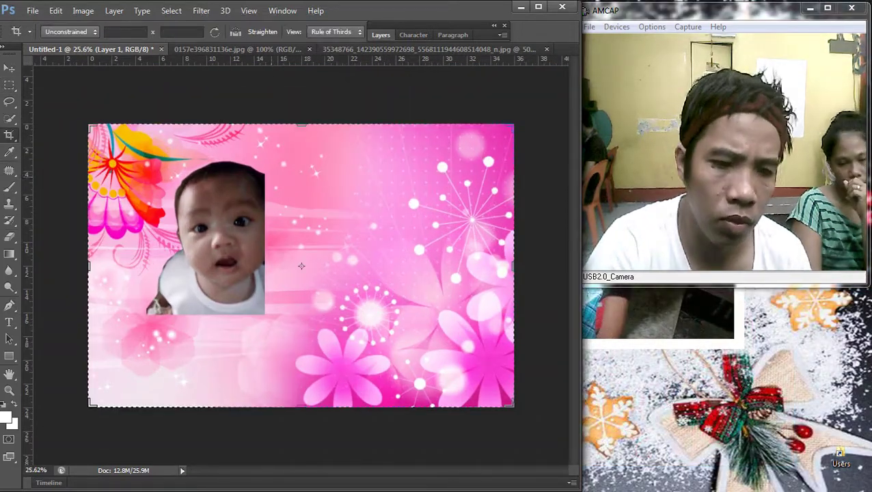
scroll(301, 266, up, 3)
scroll(301, 265, down, 3)
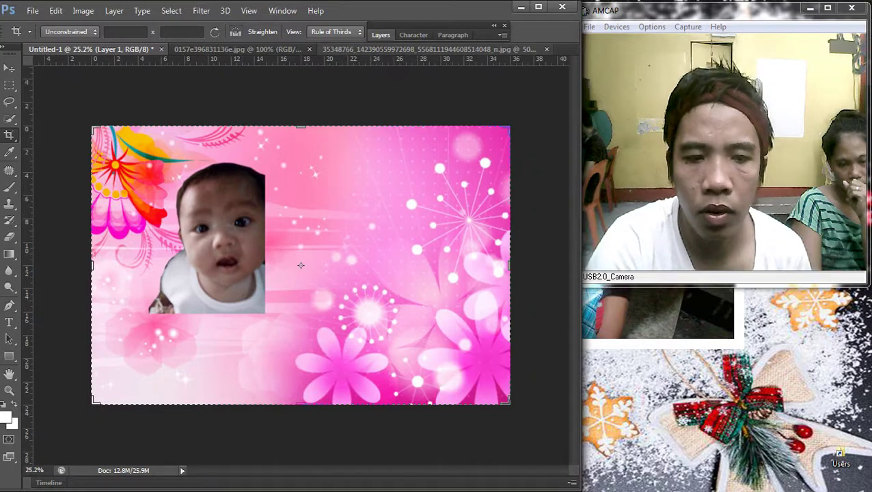
click(9, 85)
right_click(315, 204)
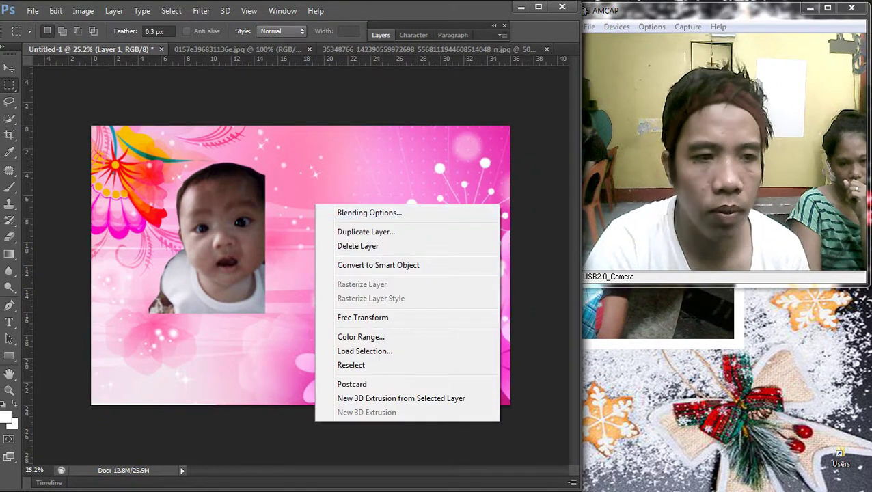
key(Escape)
Step: Replace the old search in Chrome with a Google Images search for 'baby girl'
key(v)
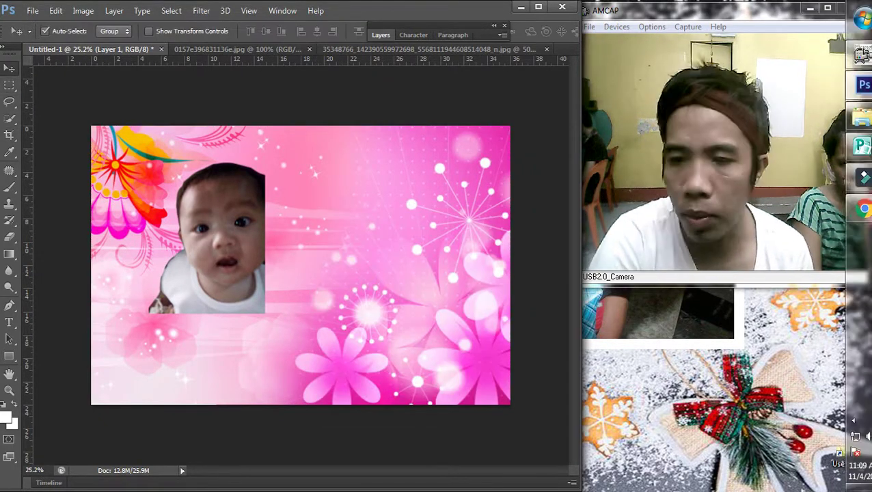
click(855, 209)
scroll(281, 253, up, 15)
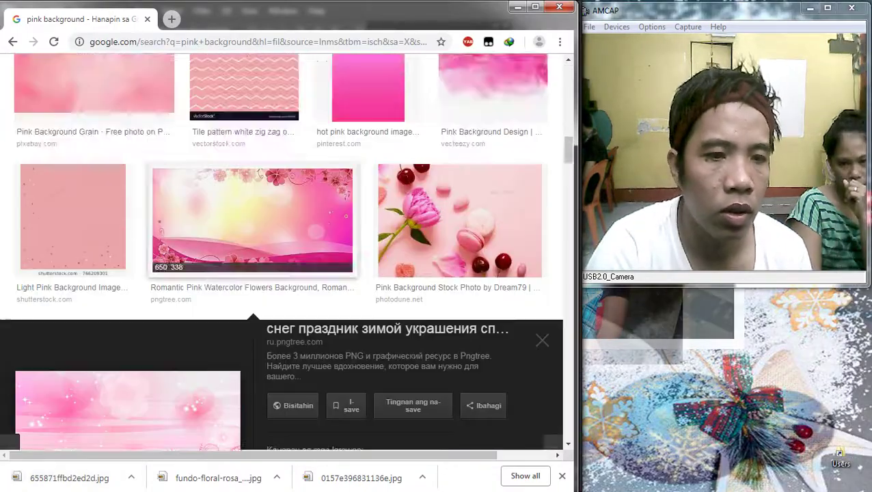
key(ctrl+a)
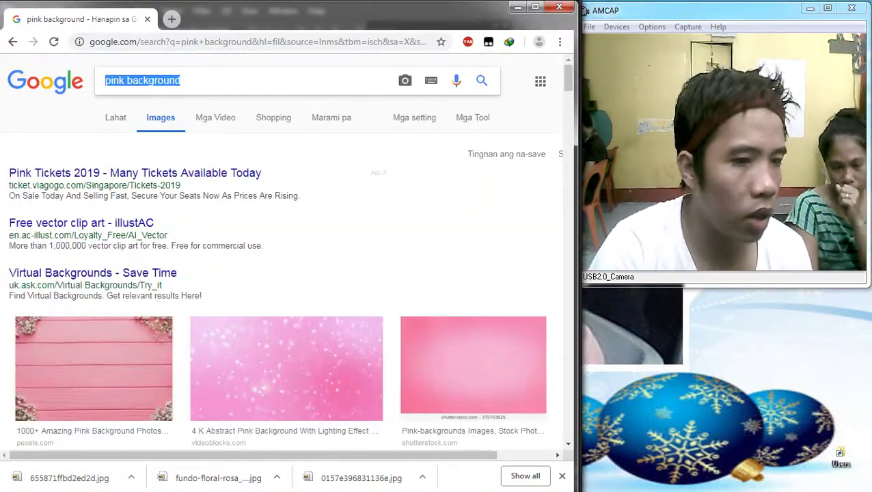
text(bab)
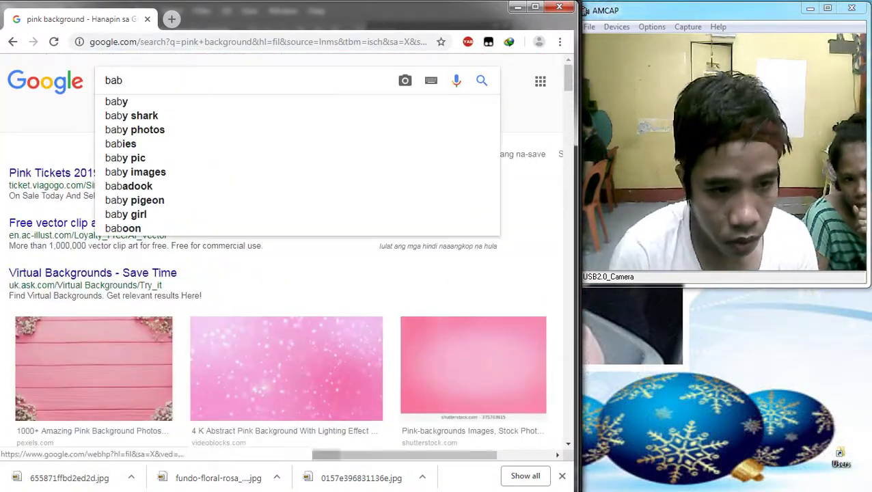
text(ul)
key(BackSpace)
key(BackSpace)
text(y )
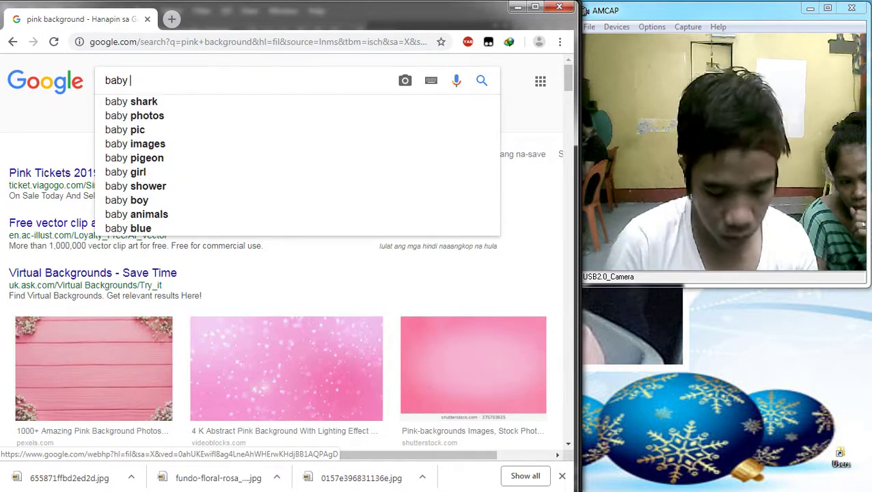
text(girl)
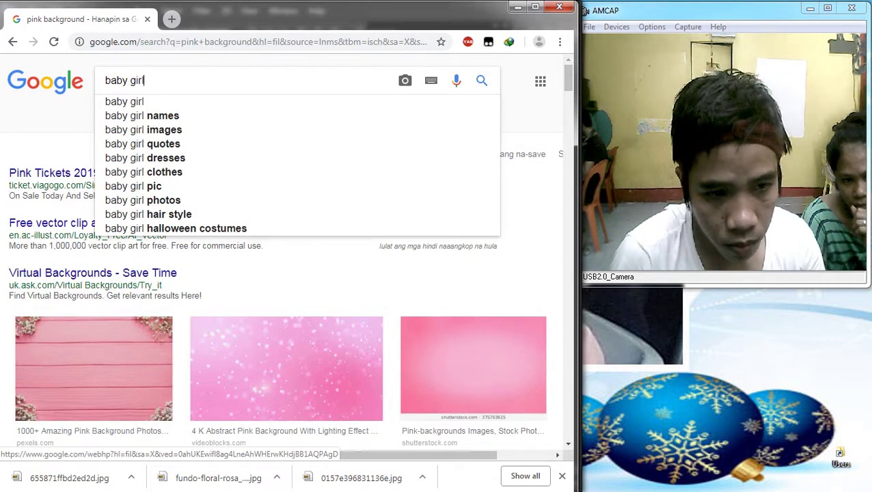
key(Return)
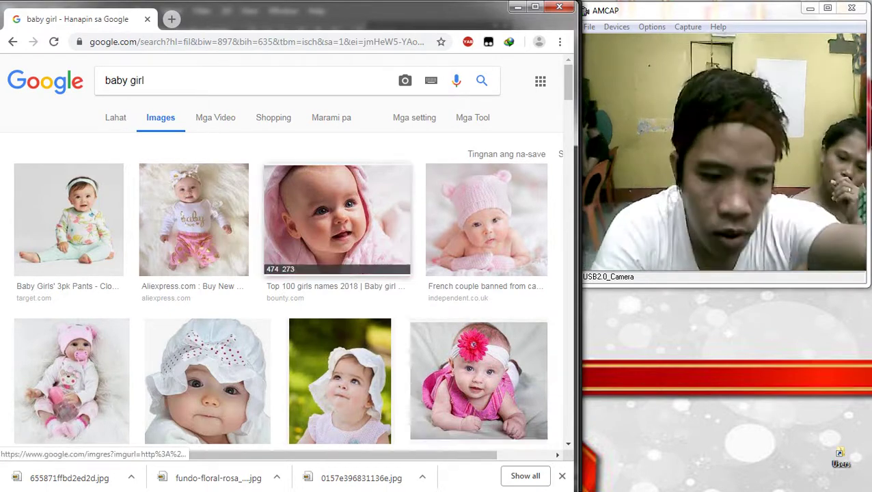
Step: Open the white bonnet baby photo from the results in its own tab
scroll(479, 198, down, 3)
click(205, 137)
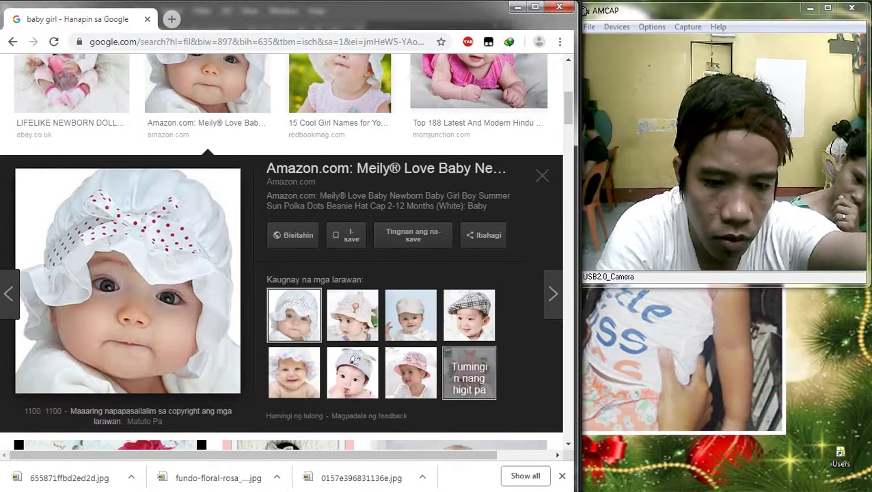
click(128, 280)
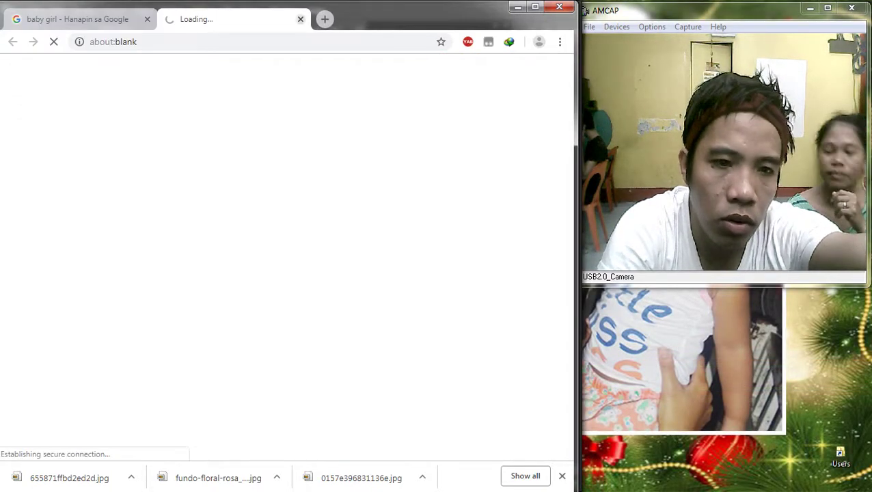
key(ctrl+w)
Step: Save the bonnet photo 61z5gm0Y0WL._SL1100_.jpg to Downloads and drag it onto the pink collage
scroll(128, 280, up, 2)
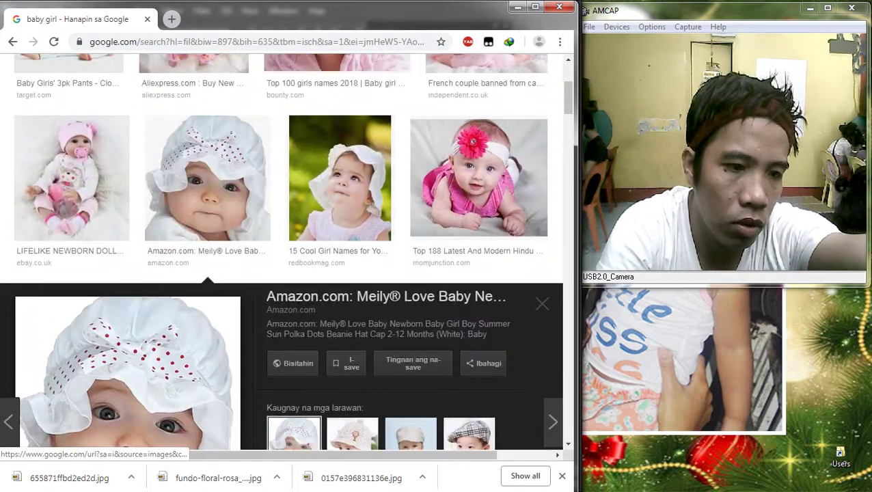
scroll(128, 280, down, 3)
scroll(128, 280, down, 4)
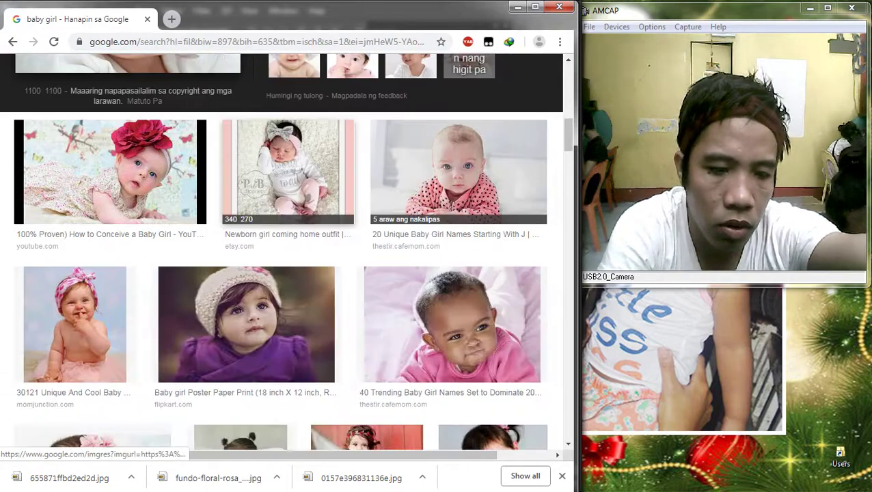
scroll(128, 280, up, 4)
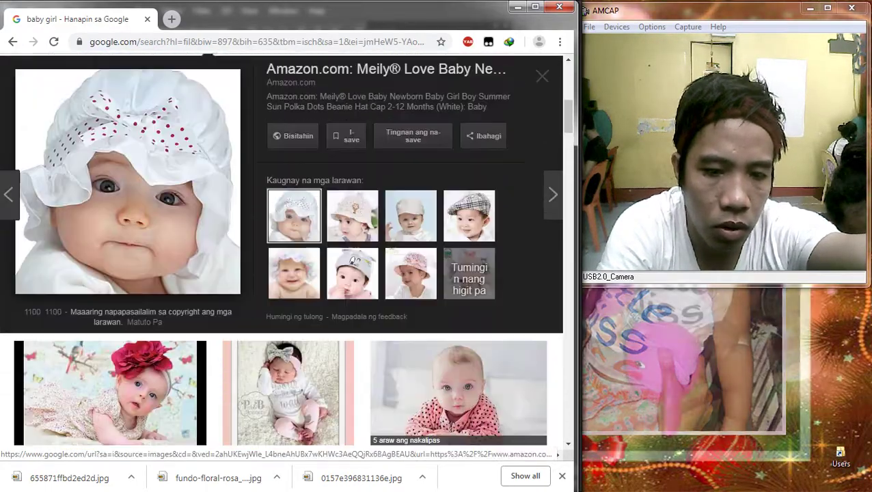
right_click(114, 184)
click(161, 295)
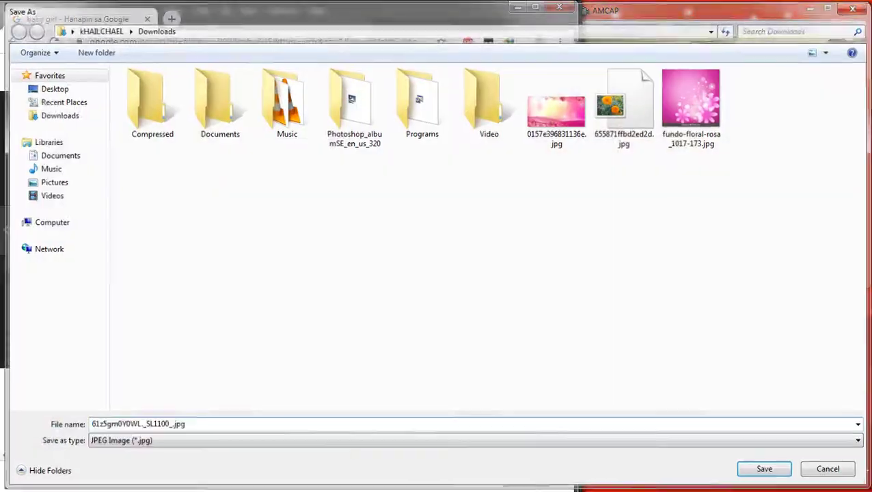
key(Return)
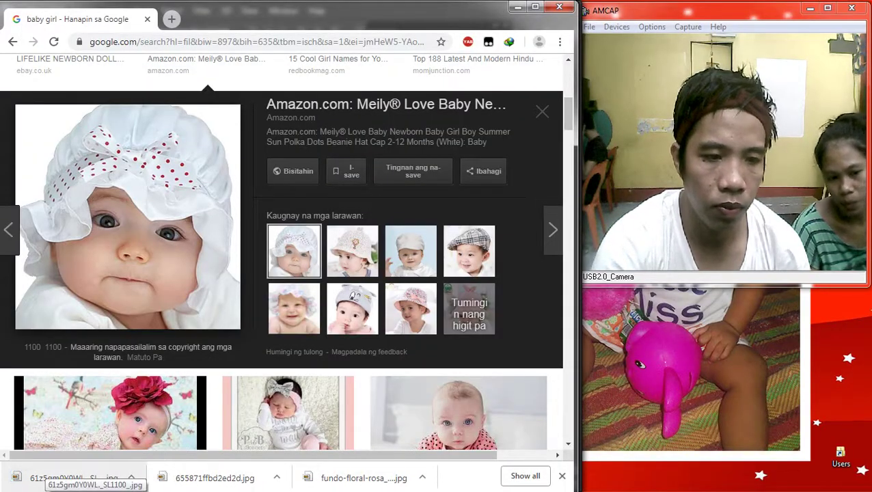
drag(75, 476, 387, 227)
Step: Commit the placed bonnet photo and rotate it about -8.5° counterclockwise
key(Return)
scroll(296, 276, up, 1)
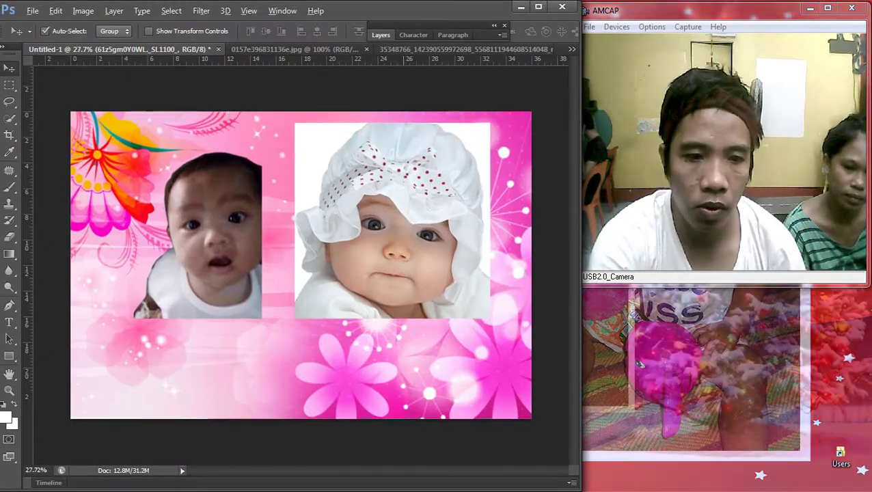
scroll(300, 266, up, 1)
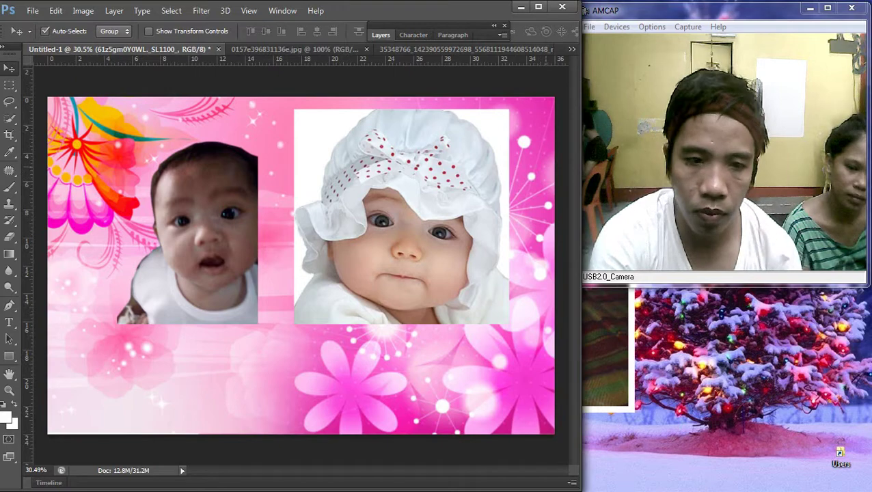
key(ctrl+t)
drag(533, 123, 531, 101)
key(Return)
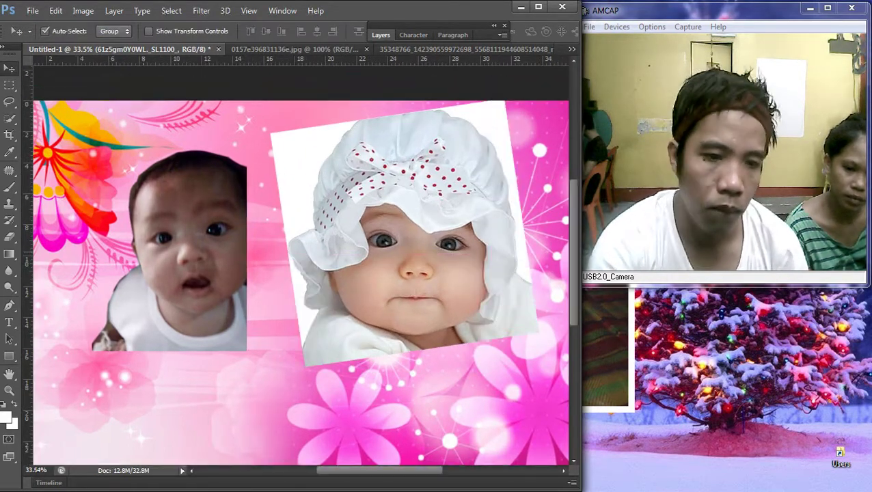
Step: Select Layer 1 and trace a pen path around the baby's face just inside the bonnet
right_click(192, 220)
click(225, 228)
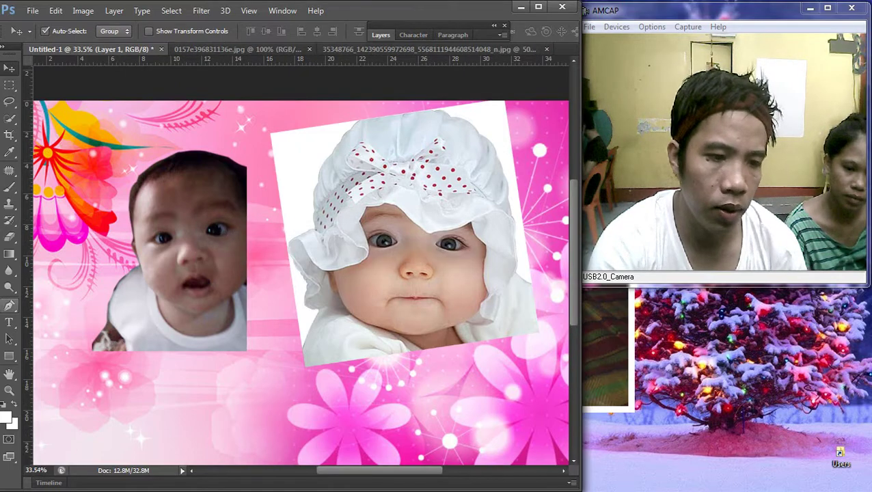
key(p)
scroll(308, 246, up, 2)
click(331, 274)
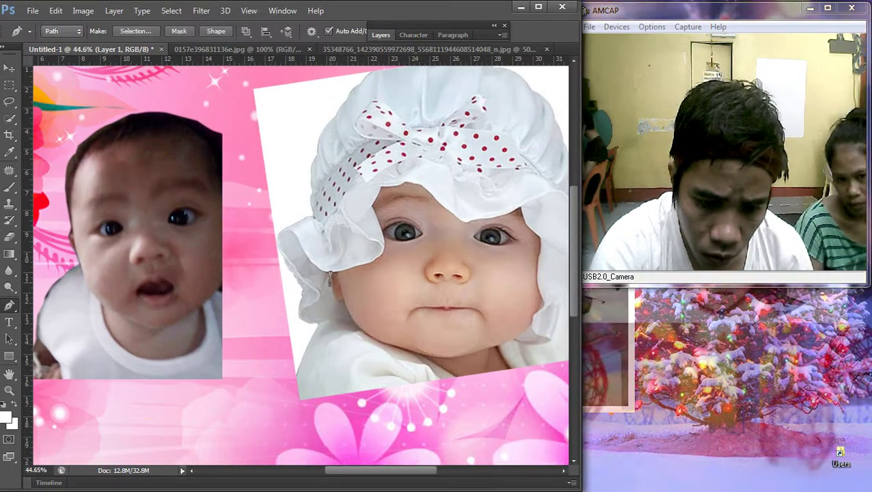
click(335, 288)
click(341, 301)
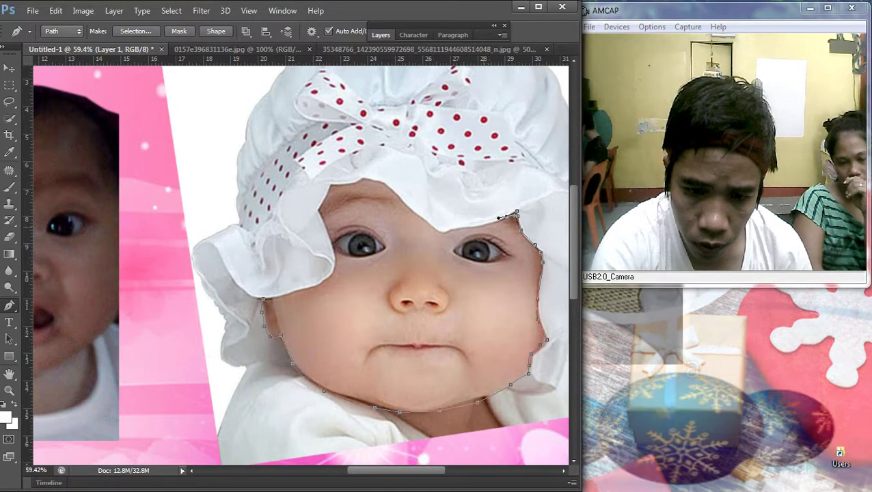
click(456, 226)
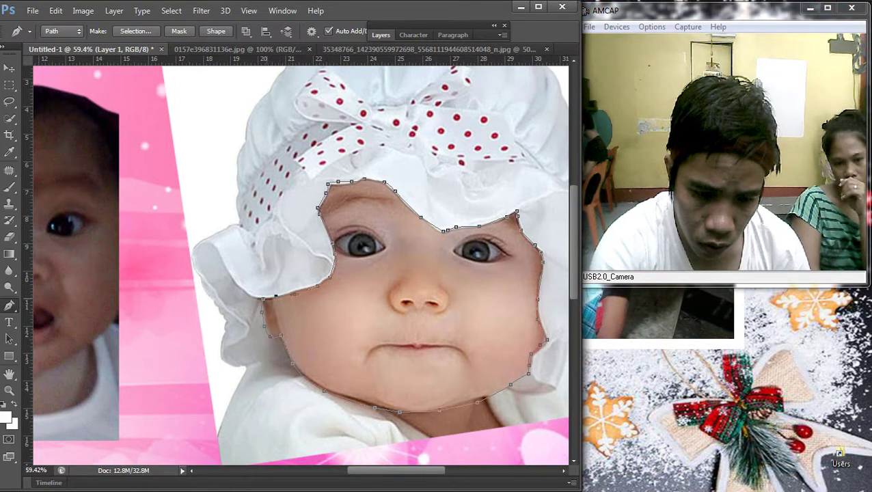
key(ctrl+0)
Step: Turn the face path into a selection with a 2-pixel feather
right_click(398, 191)
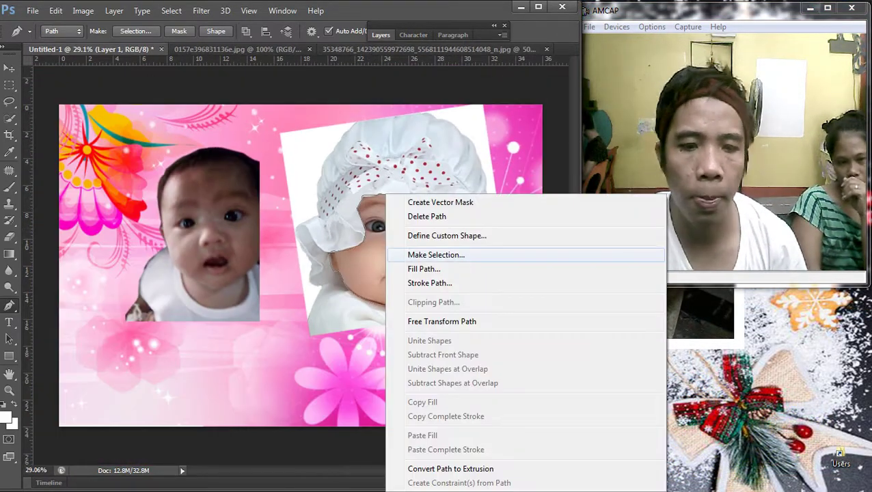
click(438, 255)
text(2)
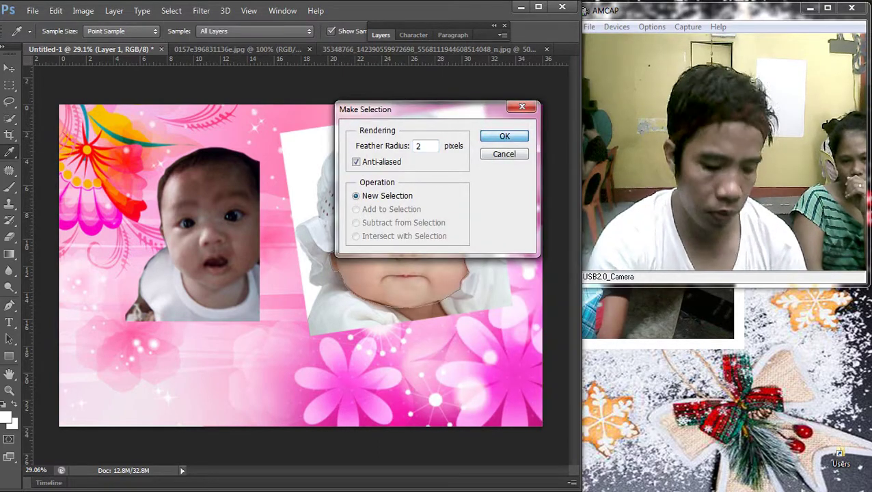
key(Return)
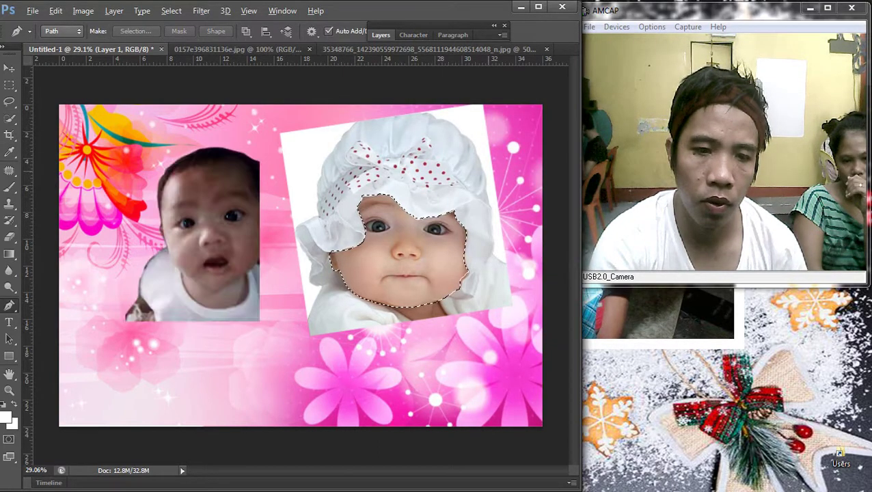
Step: Rasterize the bonnet layer and erase the baby's face inside the selection
key(v)
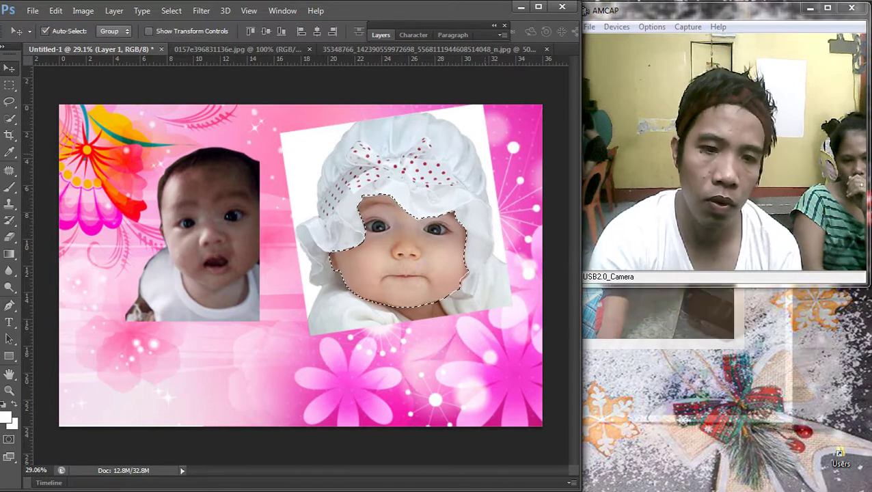
drag(346, 285, 350, 287)
key(Return)
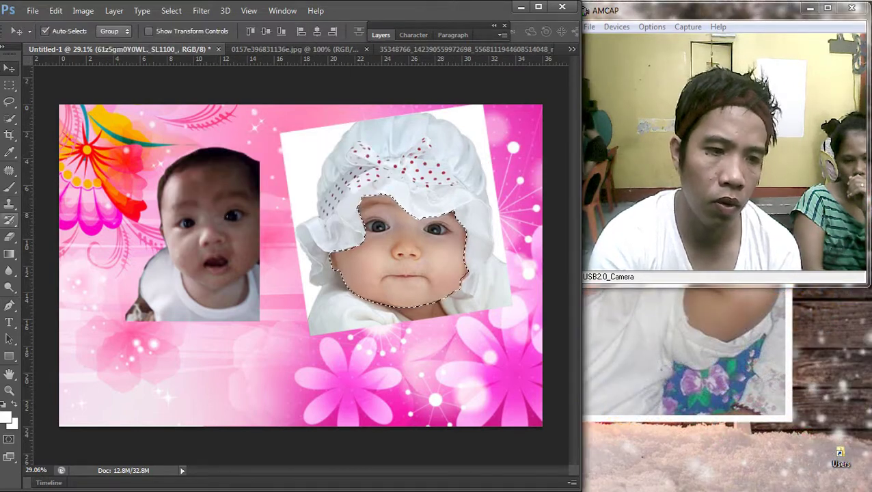
click(9, 237)
click(429, 303)
click(270, 205)
drag(410, 246, 347, 279)
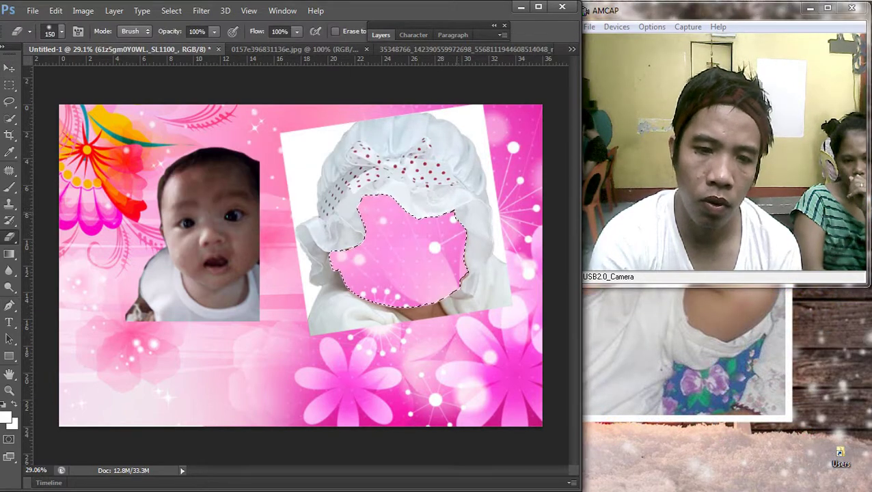
Step: Deselect the face area and fit the whole canvas in the window
key(m)
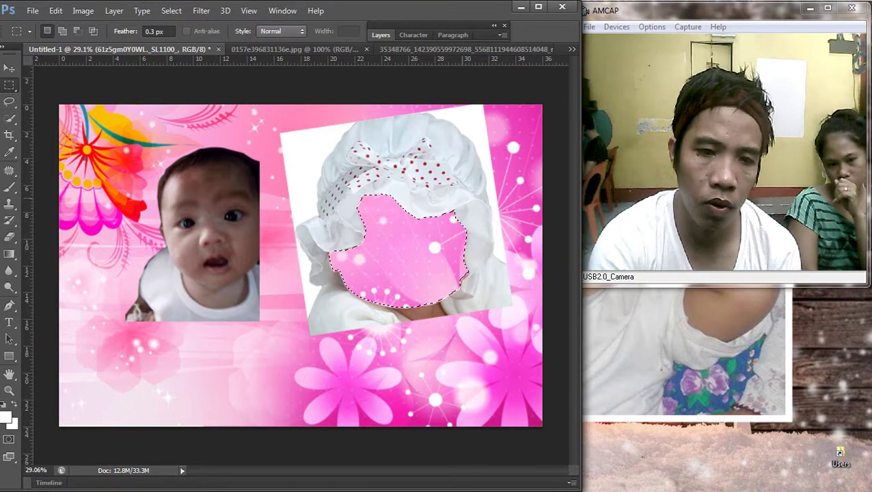
right_click(457, 200)
click(464, 206)
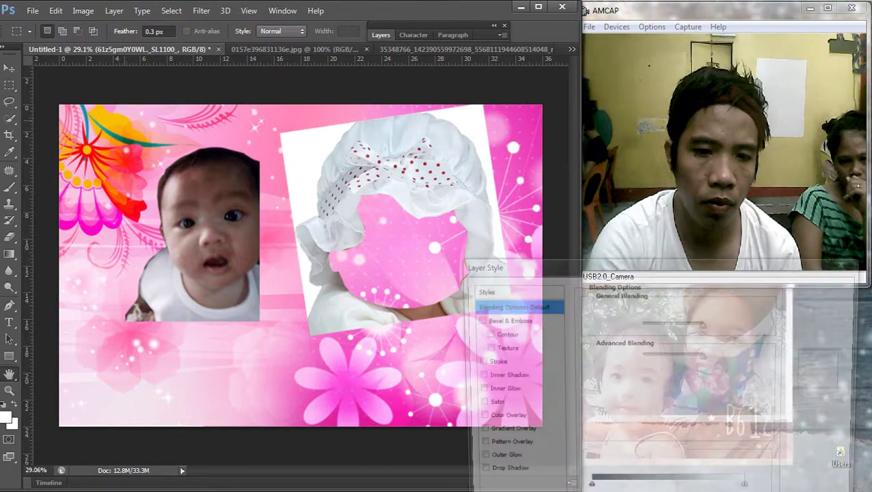
right_click(445, 150)
click(473, 162)
key(Escape)
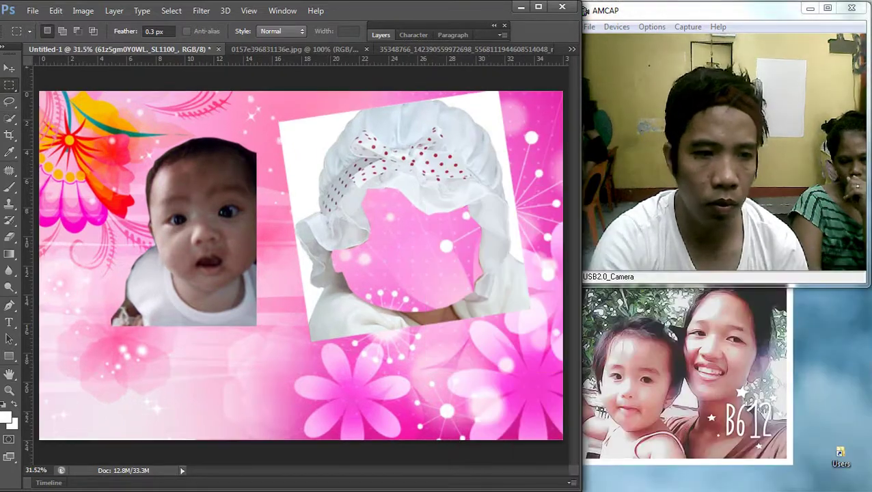
Step: Move and resize the bonnet photo over the baby's face, then remove it
key(v)
drag(494, 156, 294, 140)
key(ctrl+minus)
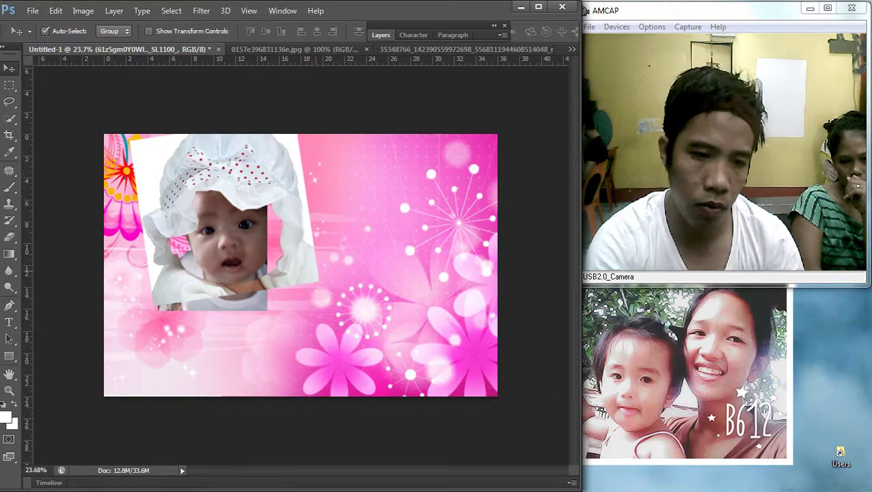
key(ctrl+t)
drag(318, 305, 298, 282)
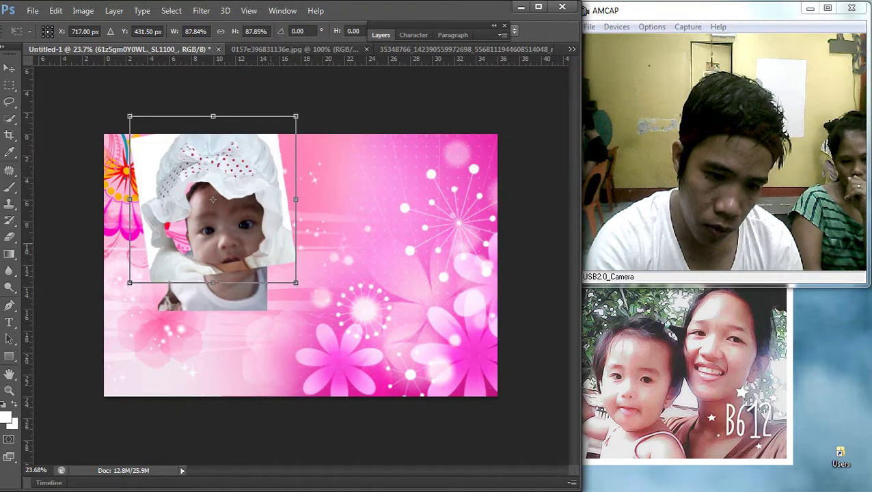
drag(282, 207, 285, 227)
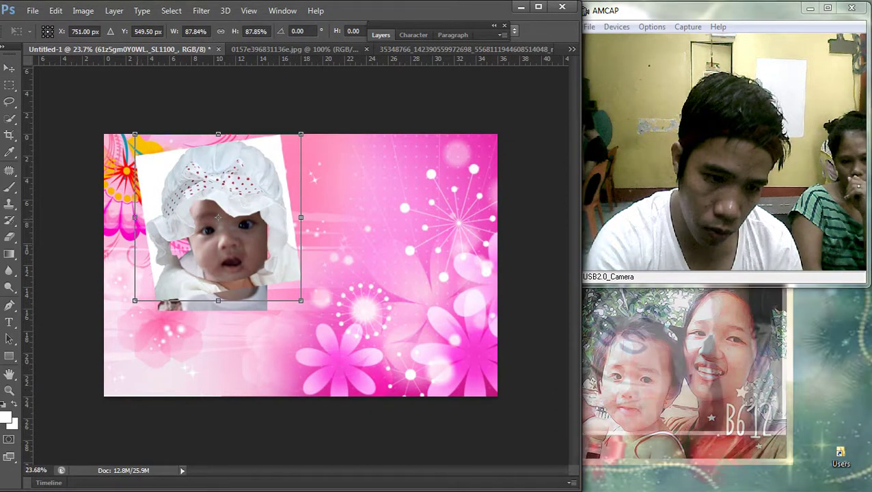
drag(135, 192, 202, 198)
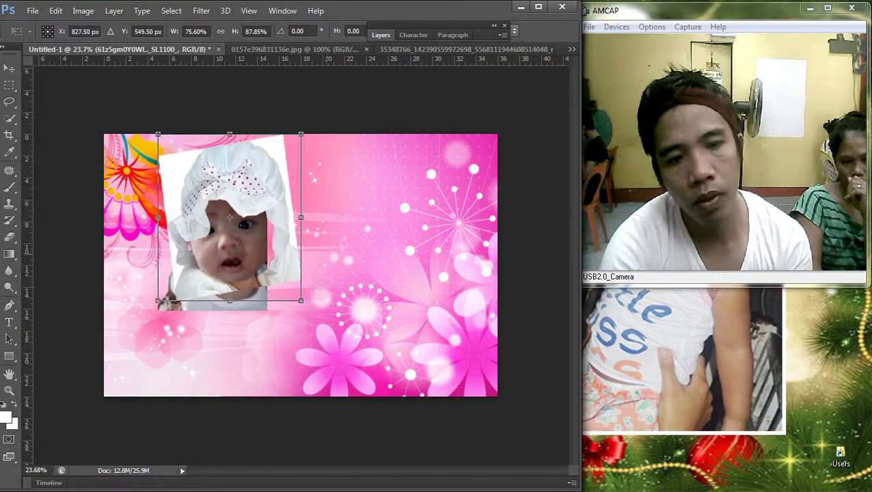
key(Escape)
Step: Select Layer 1, move the baby photo to the canvas centre and tilt it slightly clockwise
right_click(232, 183)
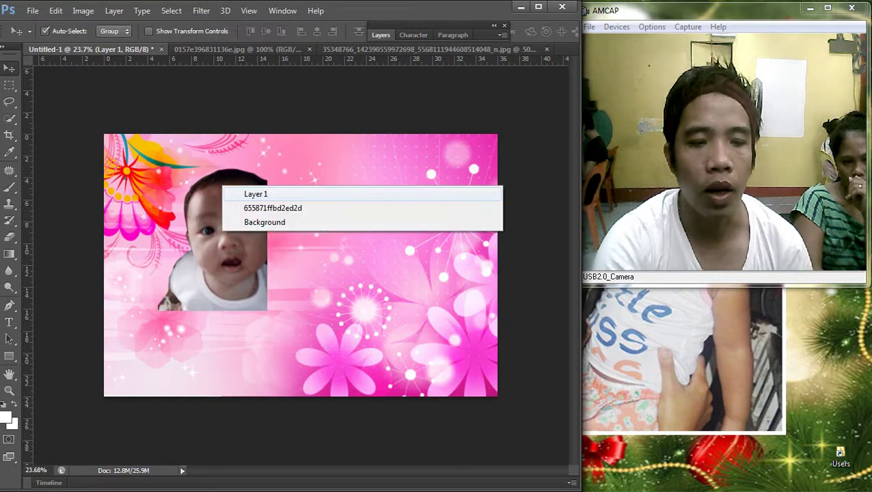
click(249, 192)
drag(246, 163, 359, 194)
key(ctrl+t)
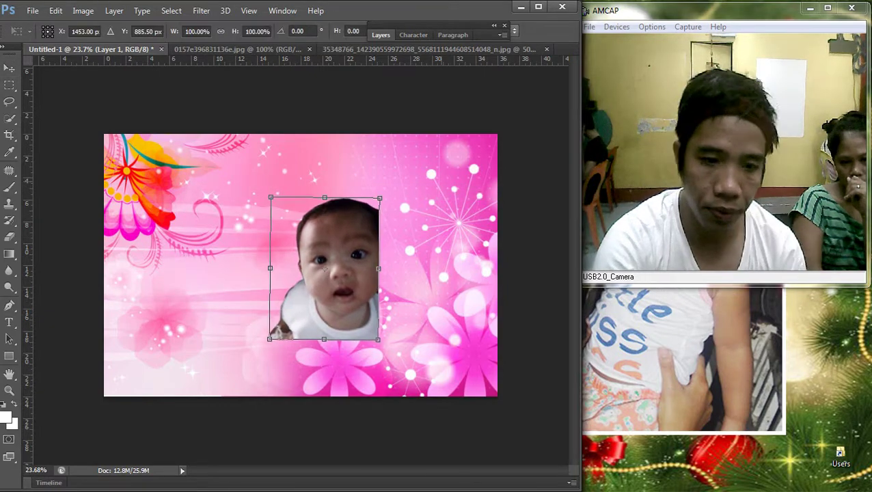
drag(445, 171, 452, 192)
key(Return)
Step: Brighten the baby photo by raising the midtones with Curves (Ctrl+M)
scroll(301, 246, up, 4)
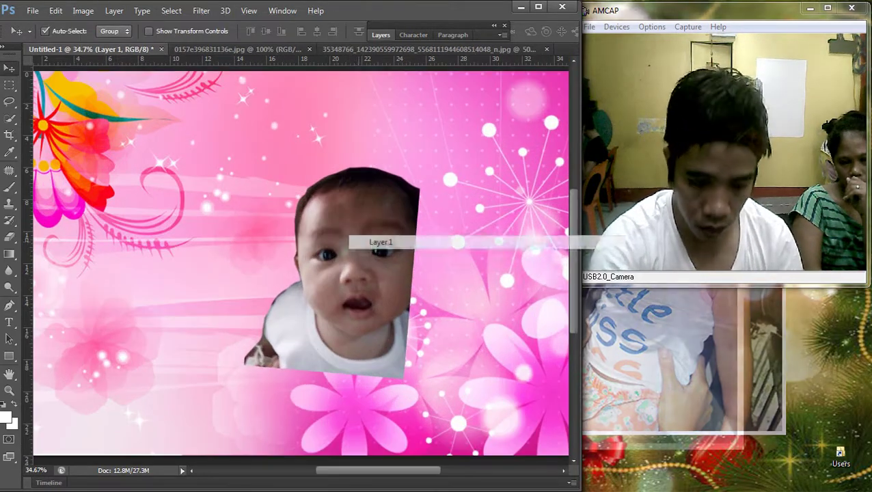
key(ctrl+m)
drag(517, 307, 517, 290)
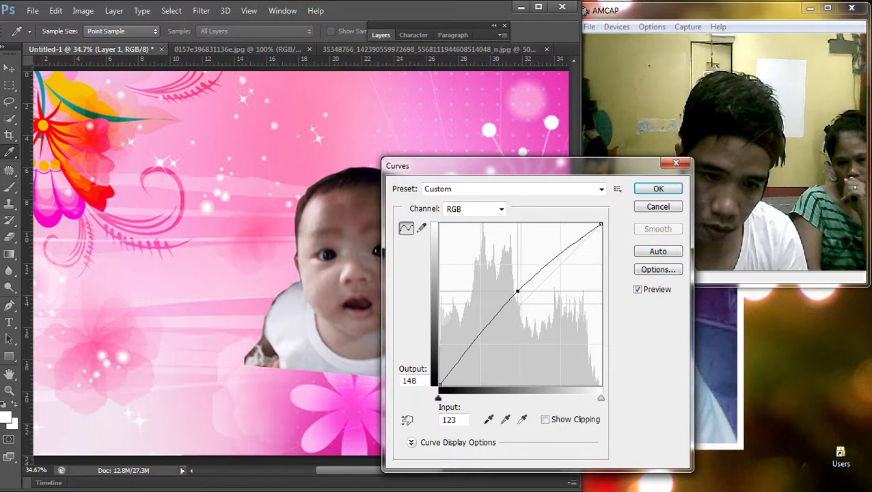
key(Return)
Step: Return to Chrome's image results and briefly preview the white-bonnet baby photo
key(v)
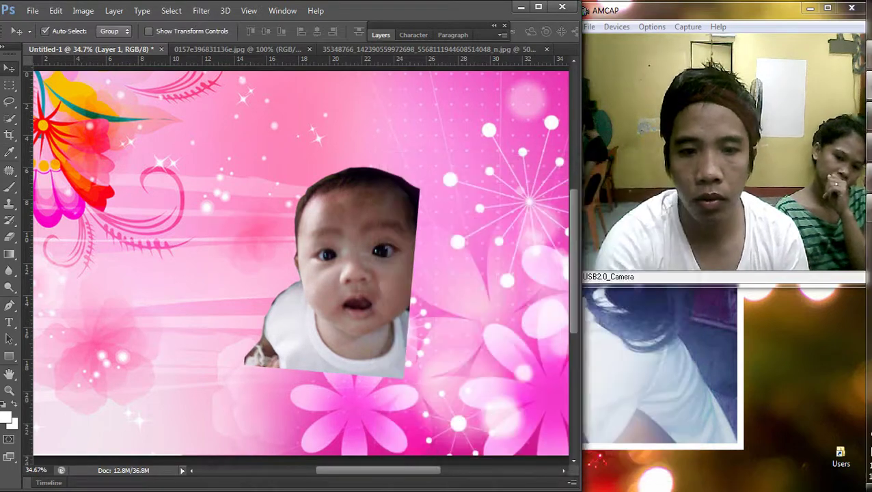
click(856, 262)
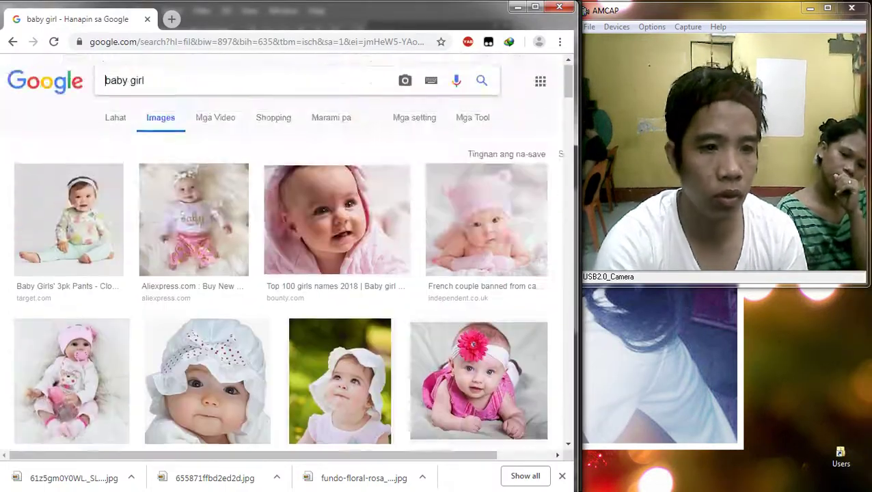
click(207, 380)
key(Escape)
Step: Search Google Images for 'baby girl cute hat' and scroll through the results
text(vcu)
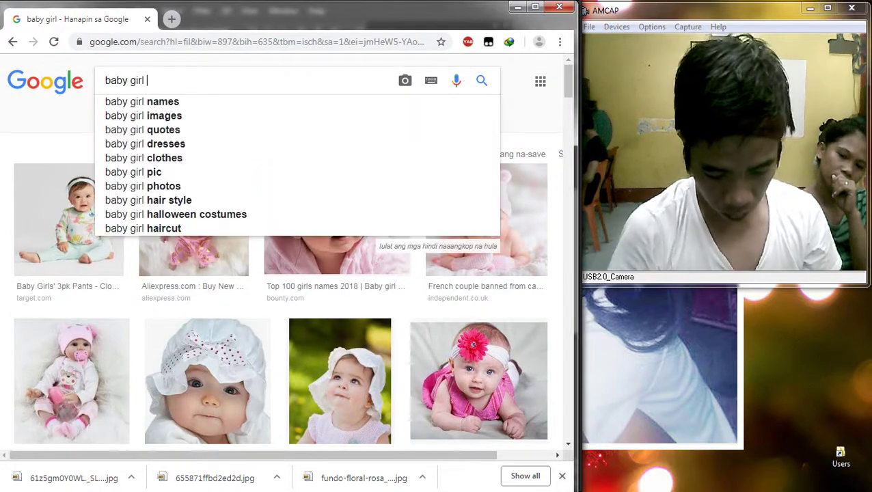
text(t)
key(BackSpace)
key(BackSpace)
key(BackSpace)
key(BackSpace)
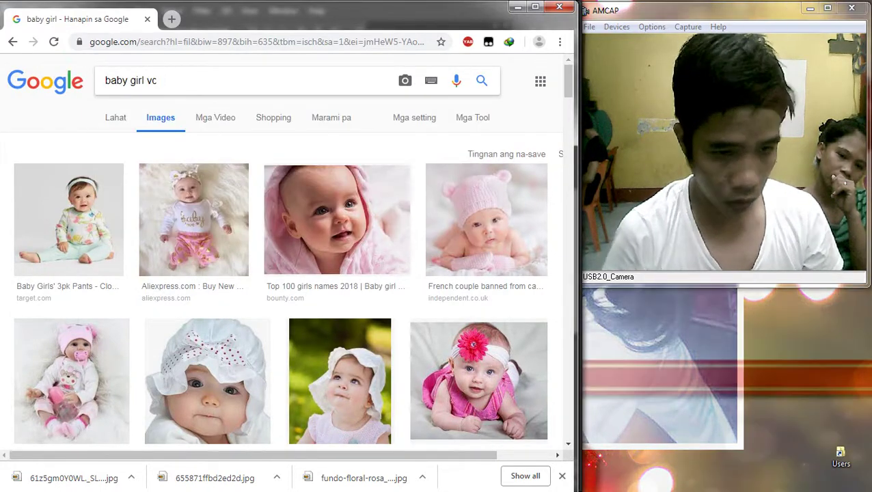
text(c)
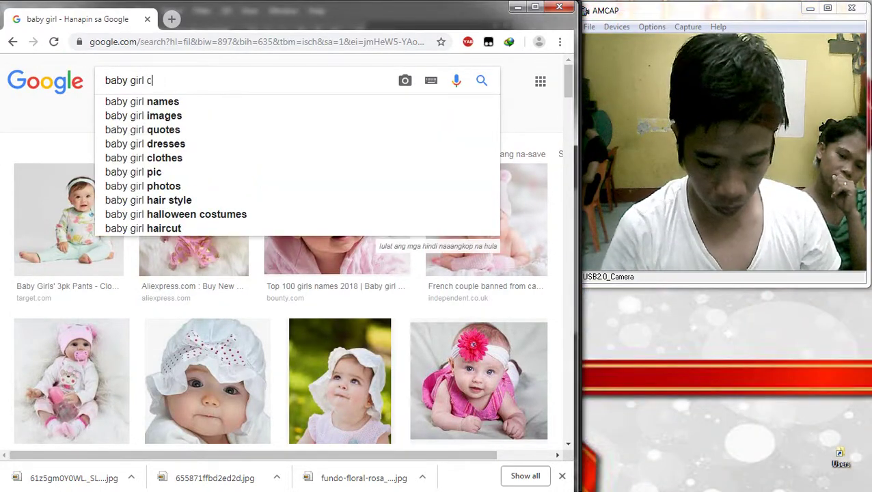
text(ute hat)
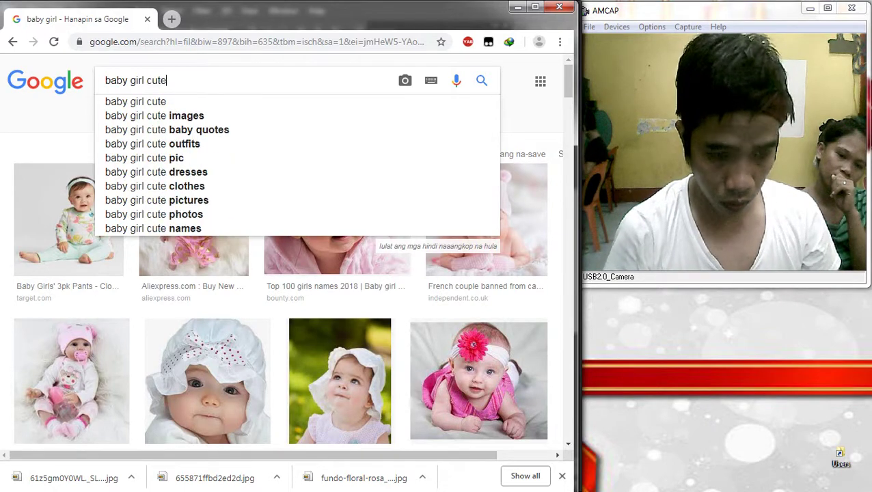
key(Return)
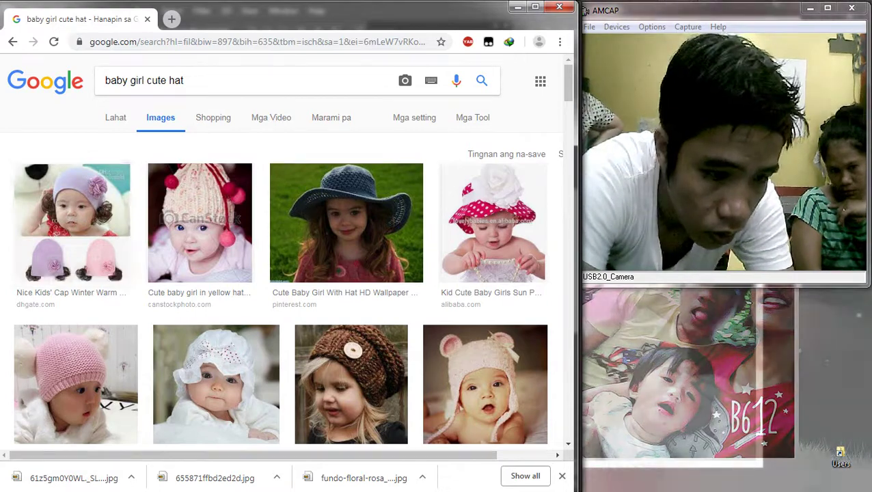
scroll(216, 171, down, 4)
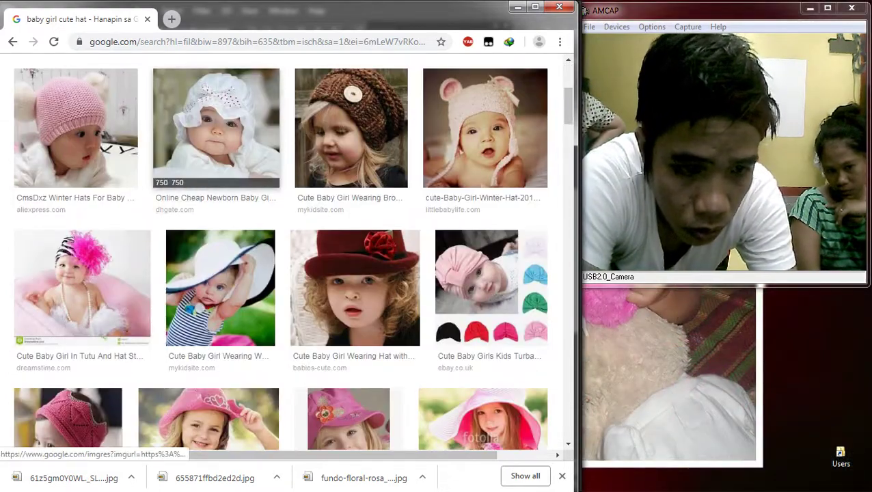
scroll(348, 184, down, 4)
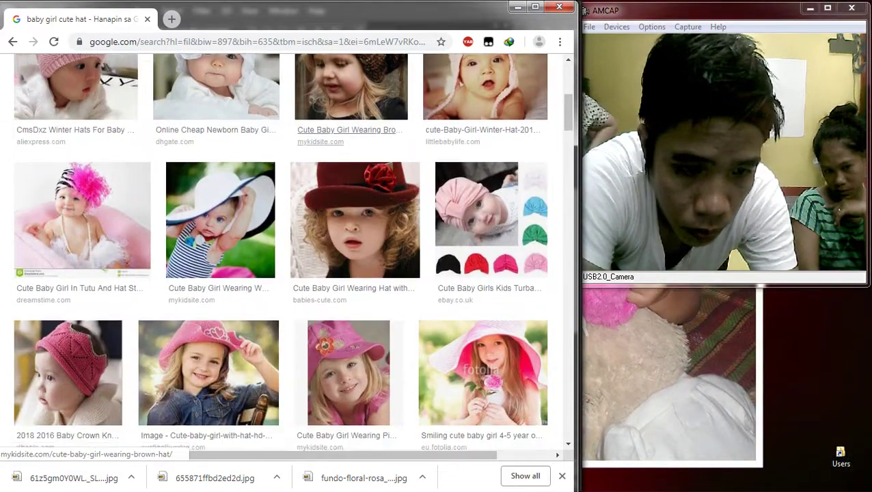
scroll(349, 205, down, 3)
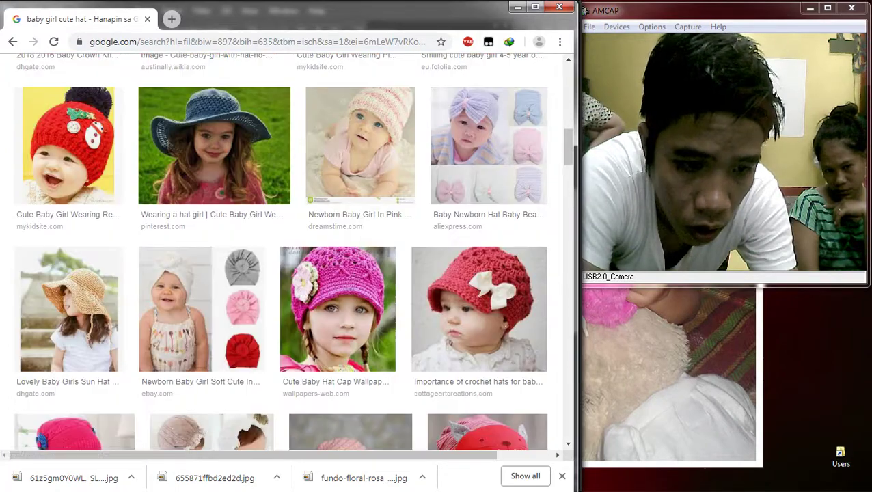
scroll(349, 205, up, 6)
scroll(346, 188, down, 4)
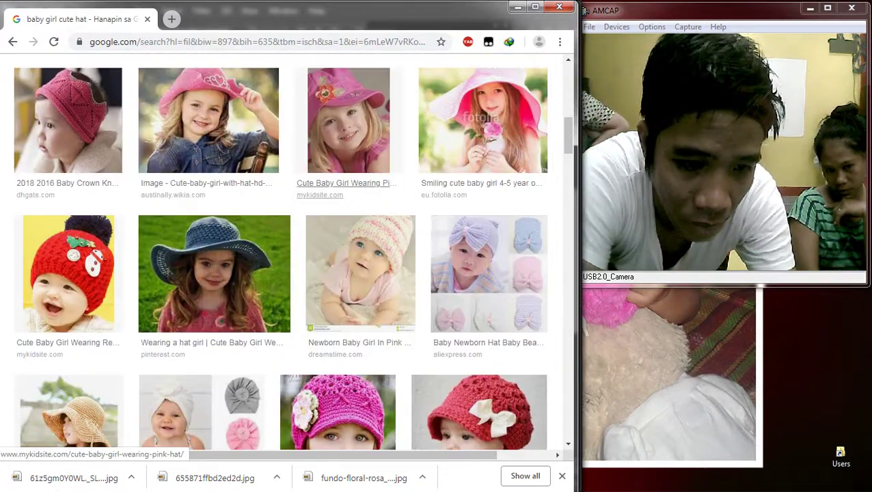
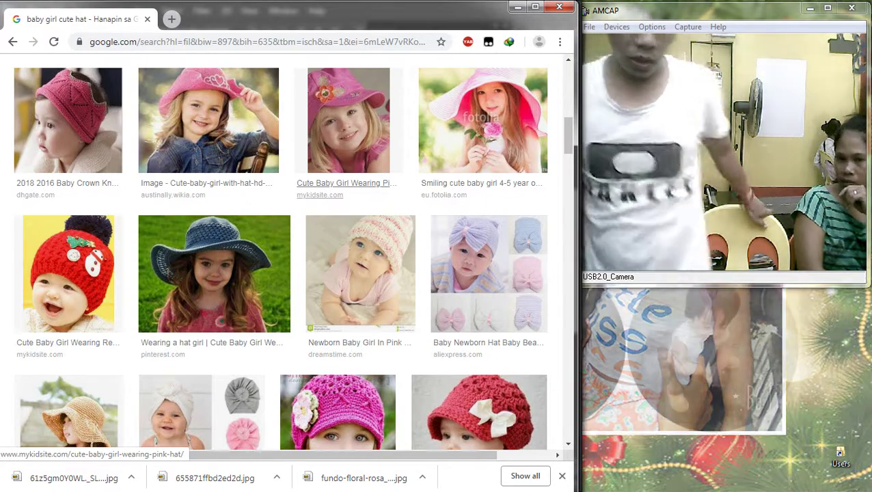
Step: Browse the hat results, previewing the 2016 Baby Girl Hat, red hooded, bear-hat, hooded and panda-hat photos
scroll(349, 273, down, 3)
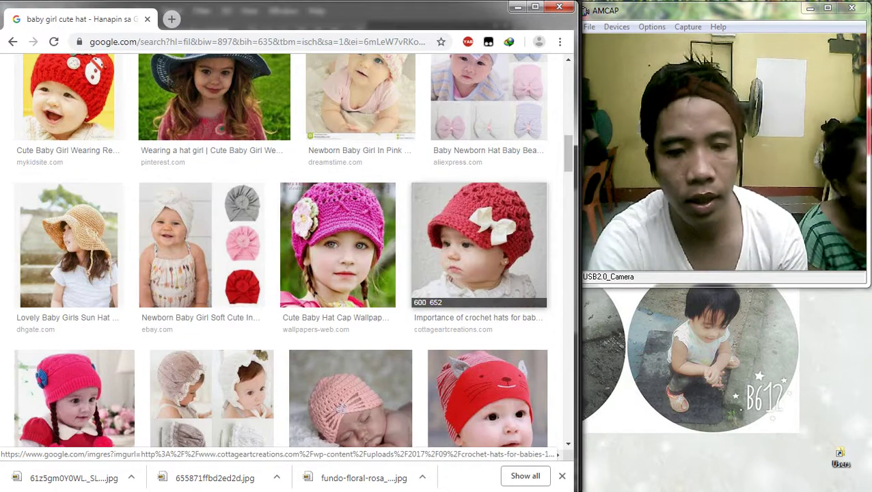
scroll(287, 249, down, 7)
scroll(345, 226, down, 1)
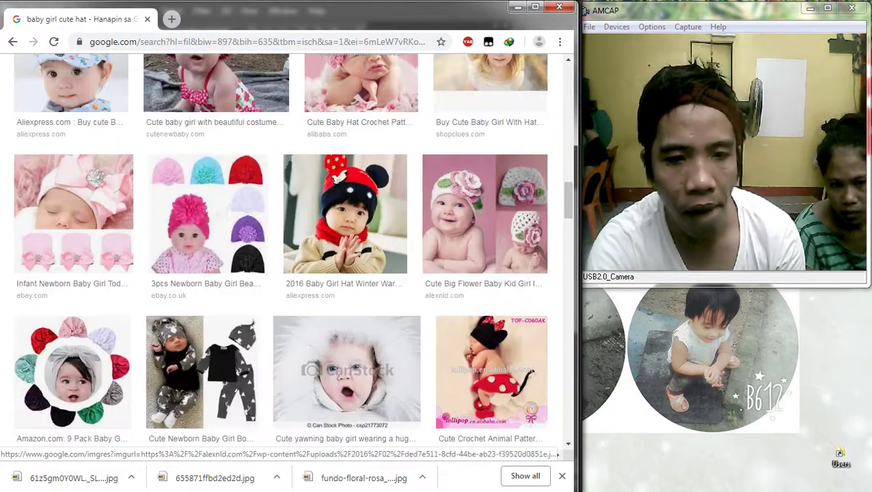
click(345, 212)
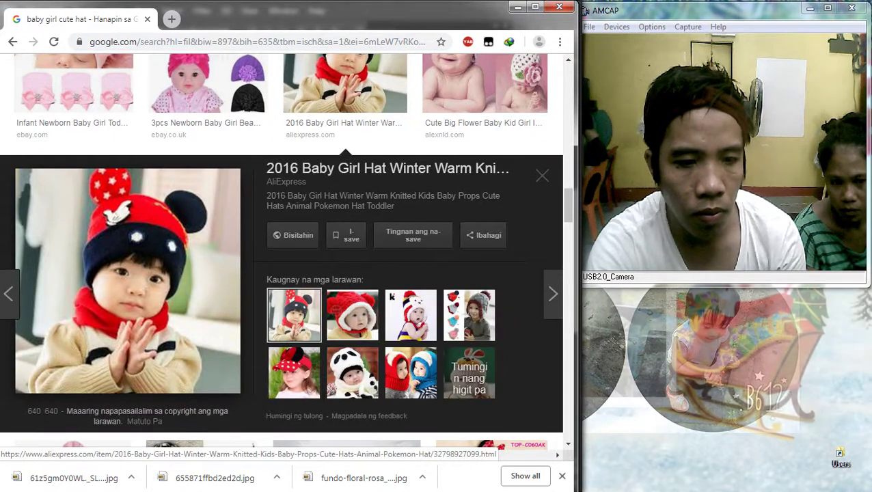
click(351, 314)
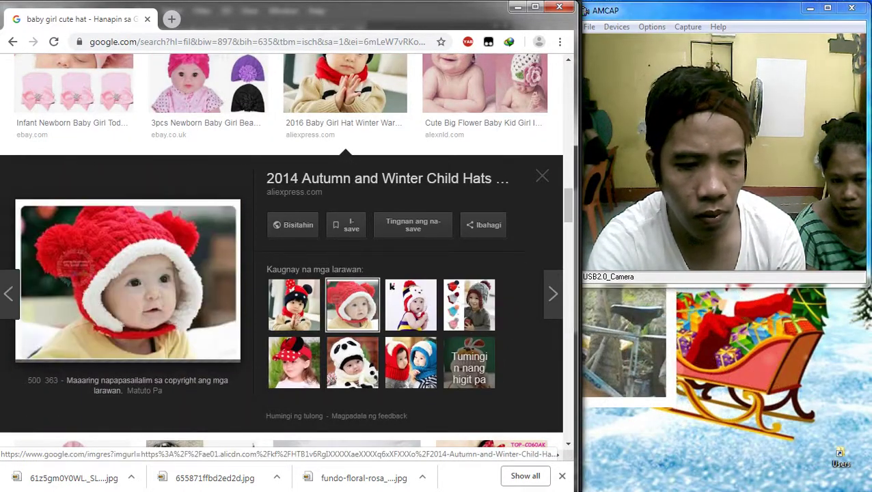
click(410, 304)
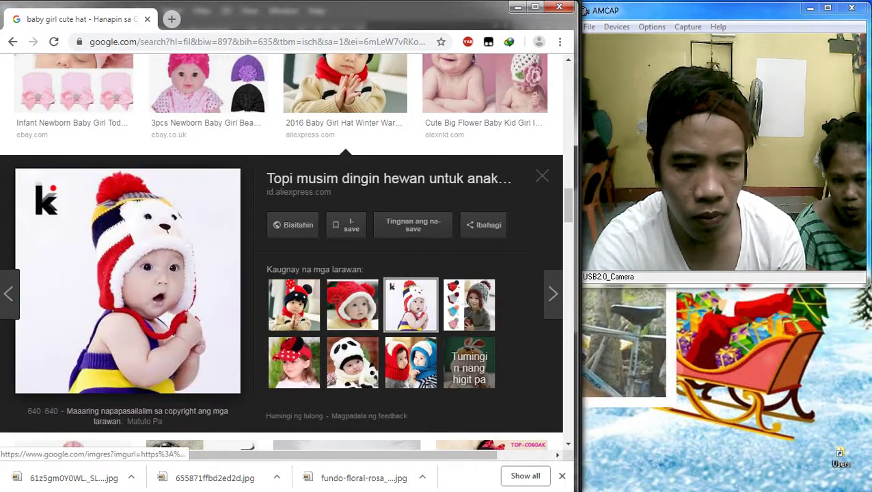
click(410, 362)
click(352, 362)
Step: Scroll further, previewing the 9 Pack baby girl hats and Baby Style: Fashion 101 photos
scroll(205, 307, down, 3)
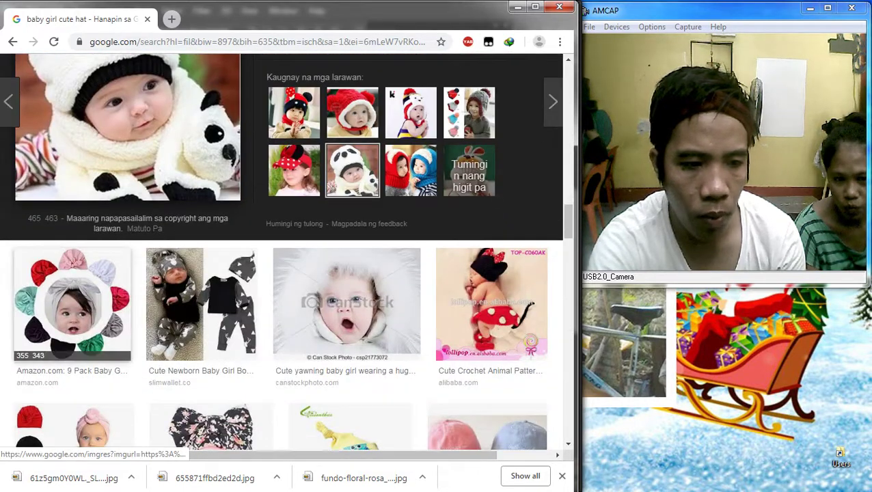
click(71, 300)
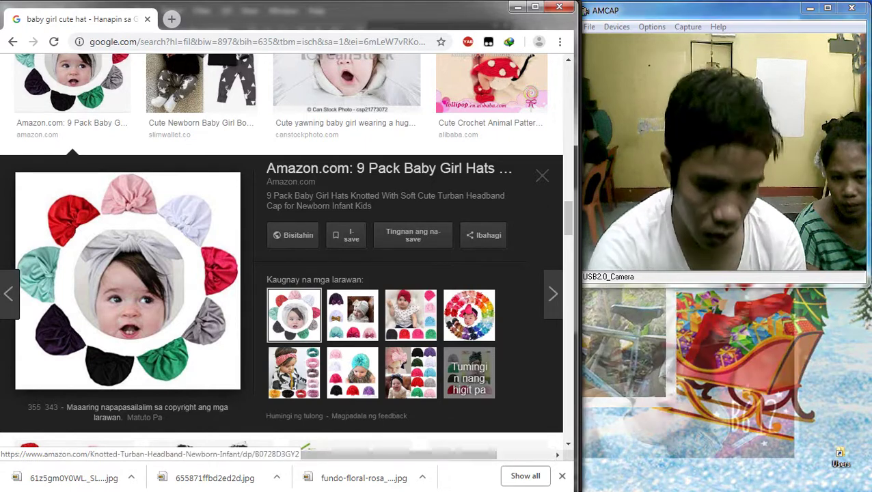
scroll(281, 251, down, 3)
scroll(127, 137, up, 2)
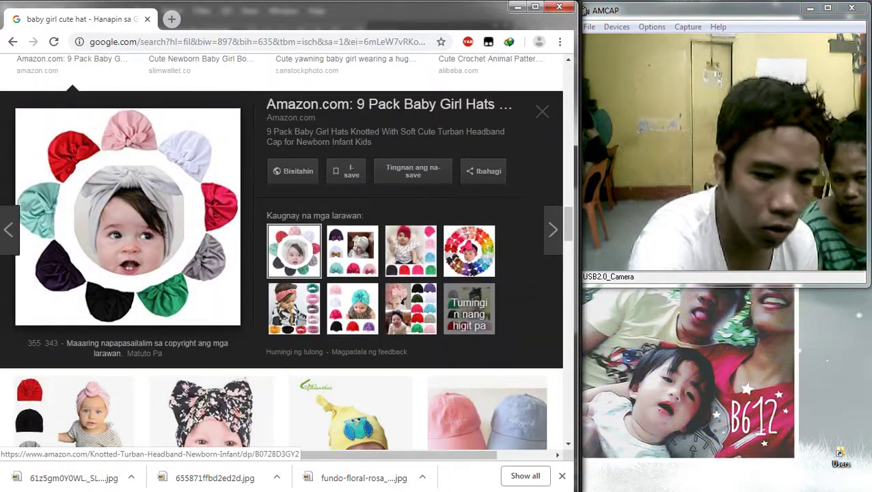
scroll(128, 216, down, 2)
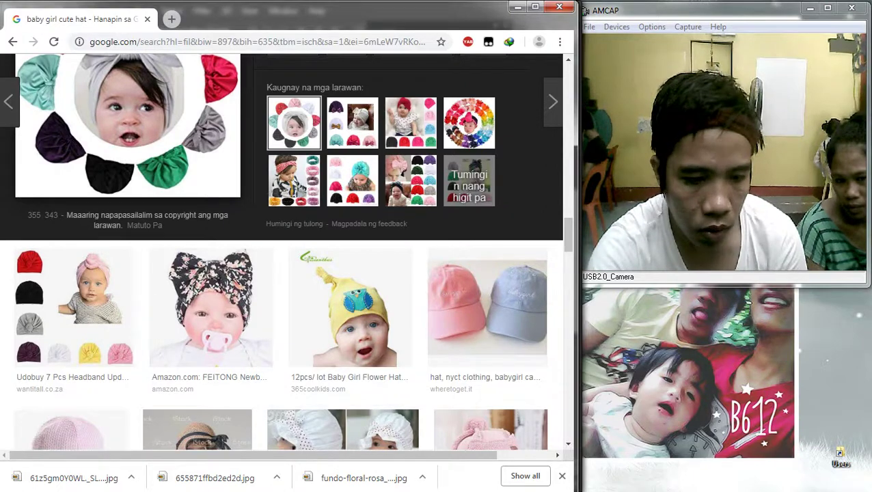
scroll(212, 307, down, 5)
click(328, 301)
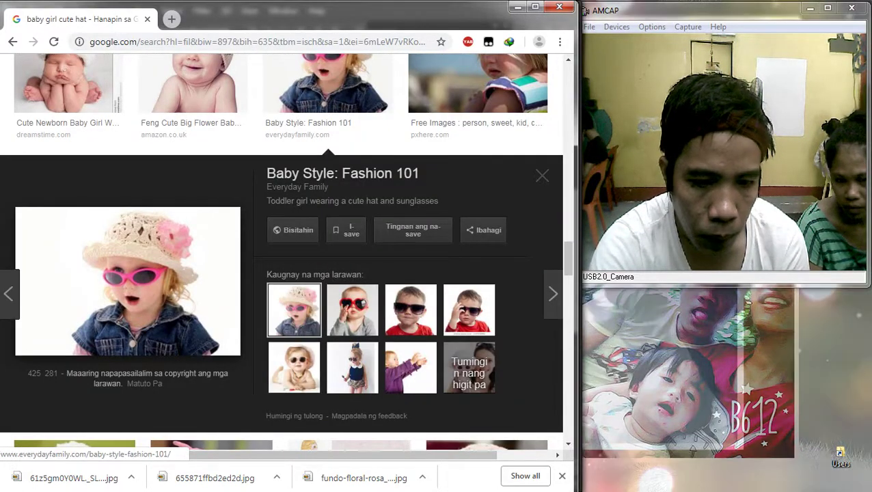
Step: Save the sunglasses toddler photo to the computer
right_click(149, 248)
click(196, 359)
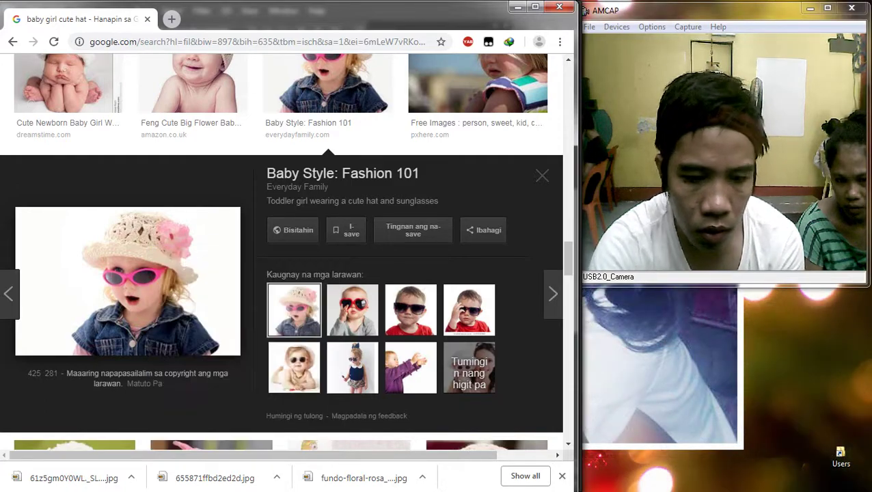
key(Return)
Step: Save the pink bear-hat baby photo and drag the download into Photoshop
scroll(21, 425, down, 4)
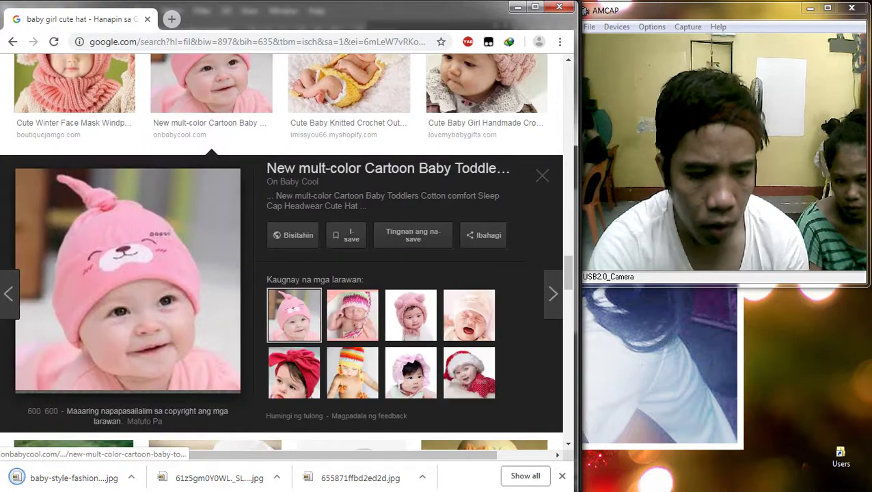
right_click(97, 253)
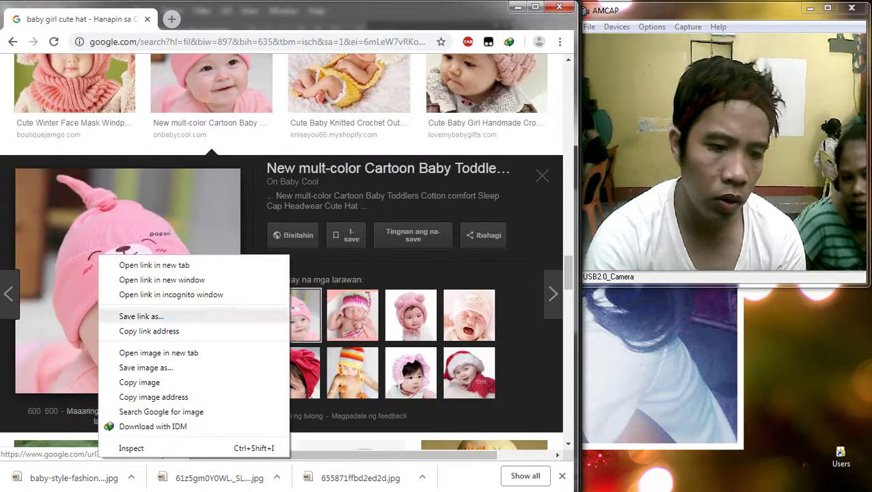
click(137, 364)
key(Return)
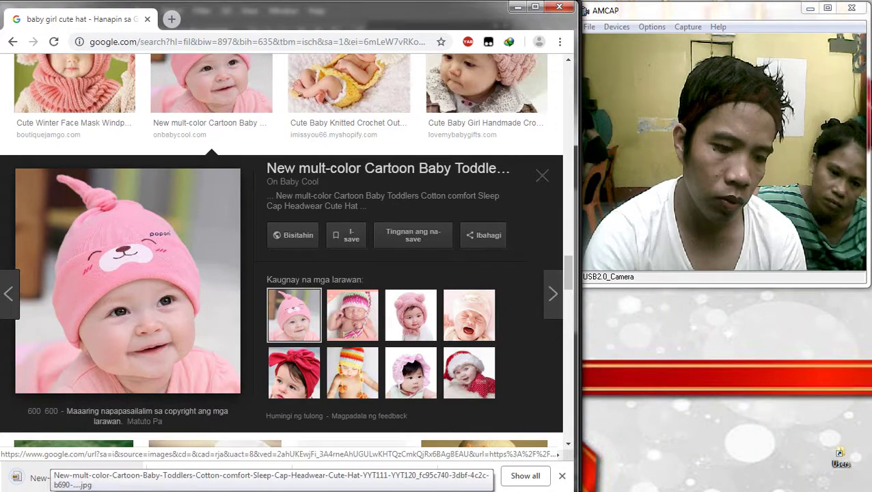
drag(34, 476, 300, 267)
Step: Place the baby photo as a layer, enlarged and tilted about 3.7 degrees
key(Return)
scroll(330, 222, up, 2)
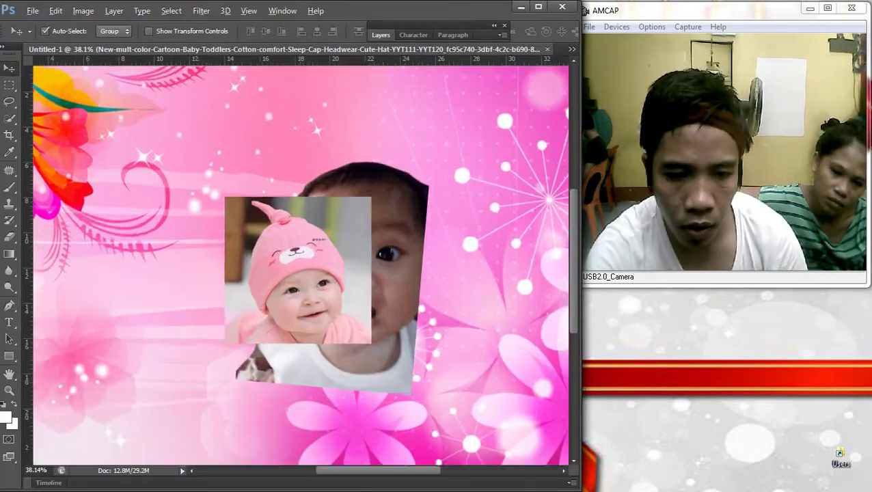
key(ctrl+t)
drag(400, 188, 469, 134)
key(Return)
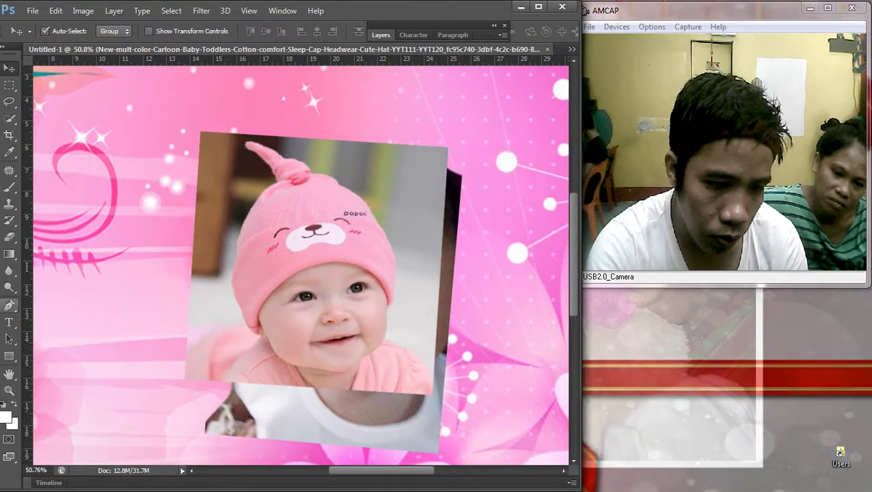
Step: With the Pen tool, trace the hat's brim, right side and knot
key(p)
scroll(226, 301, up, 3)
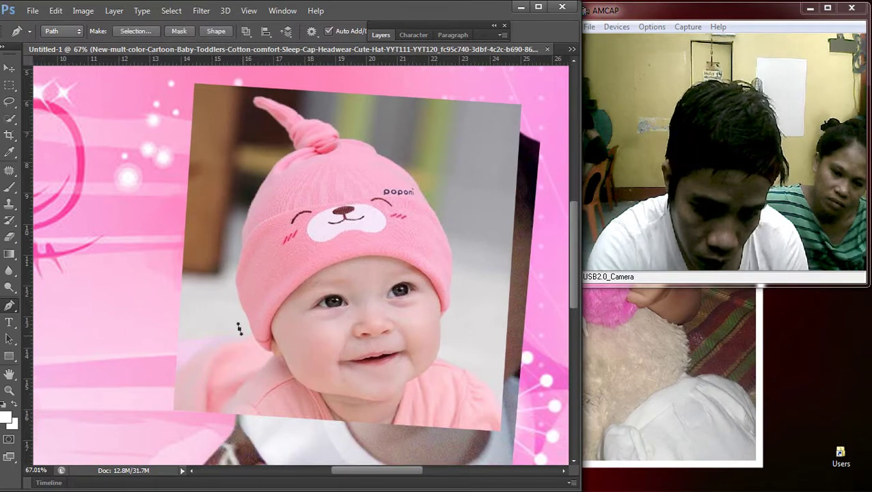
scroll(239, 328, left, 1)
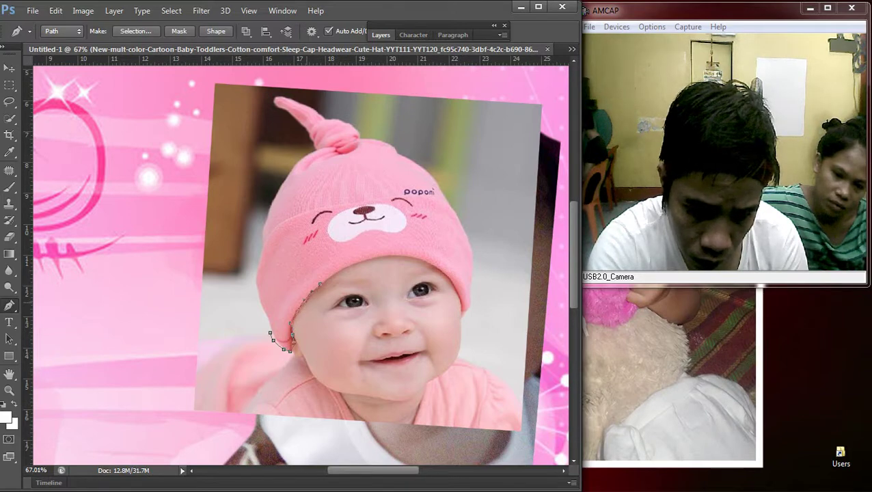
click(398, 255)
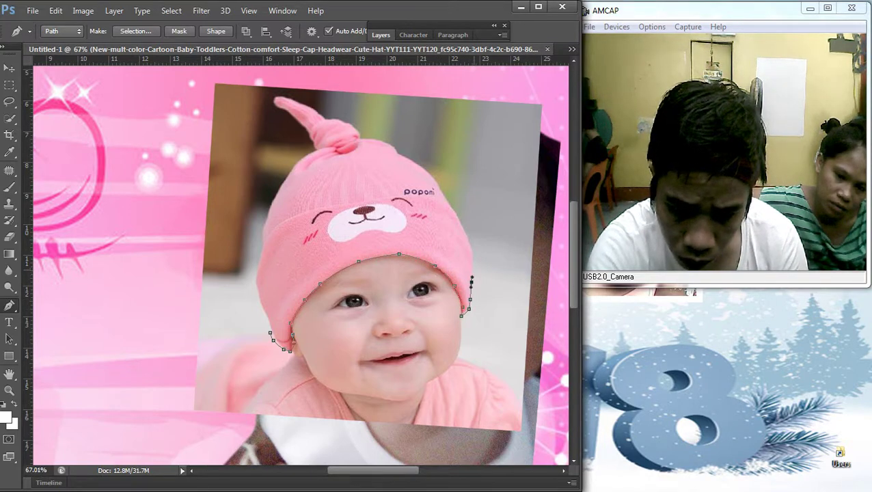
click(445, 194)
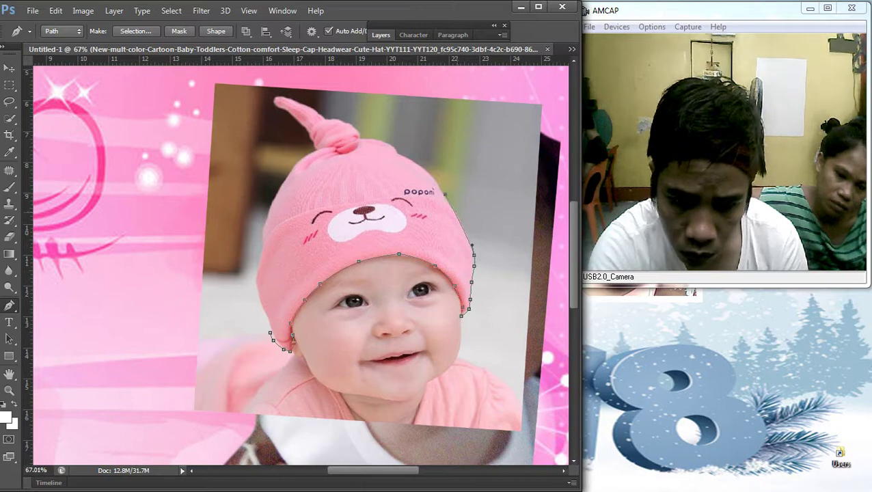
scroll(300, 160, up, 2)
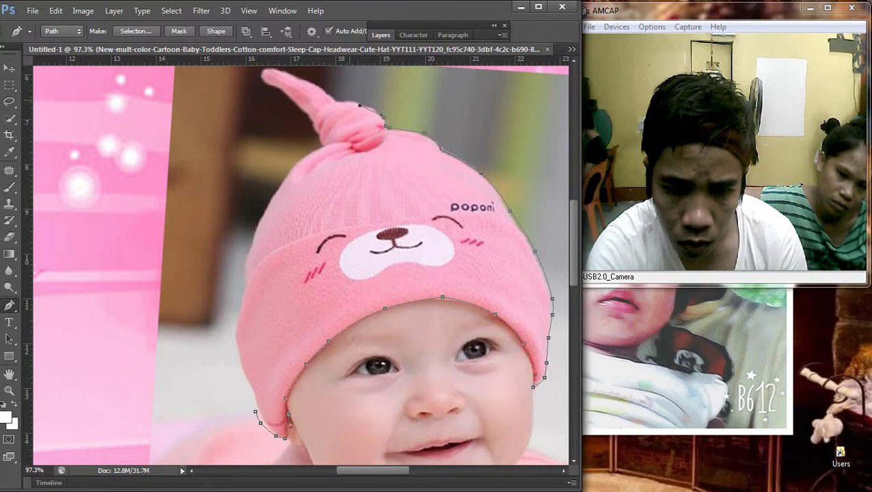
scroll(384, 126, up, 3)
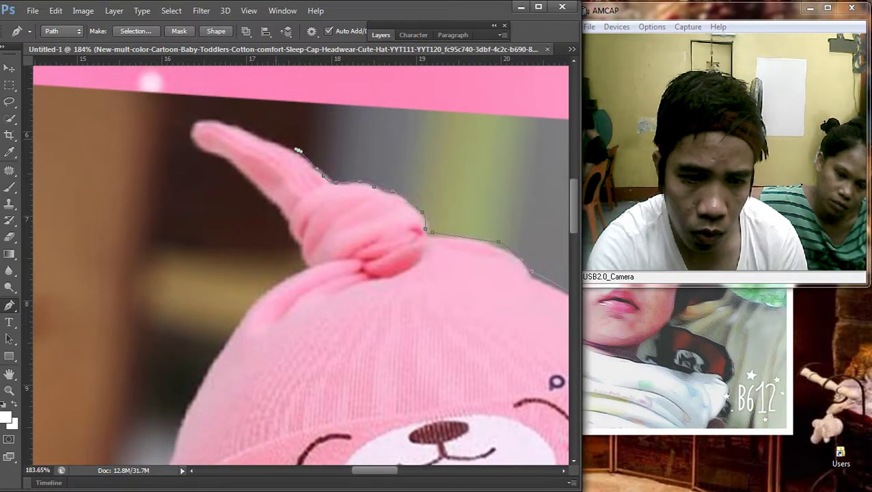
click(274, 139)
click(251, 130)
Step: Continue the path down the hat's tip and left edge, then view the whole card
click(188, 125)
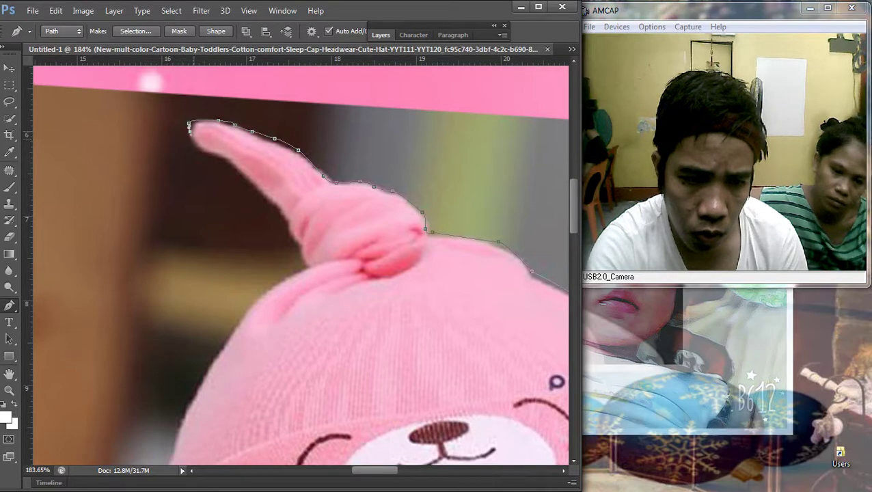
click(224, 157)
click(242, 178)
click(258, 190)
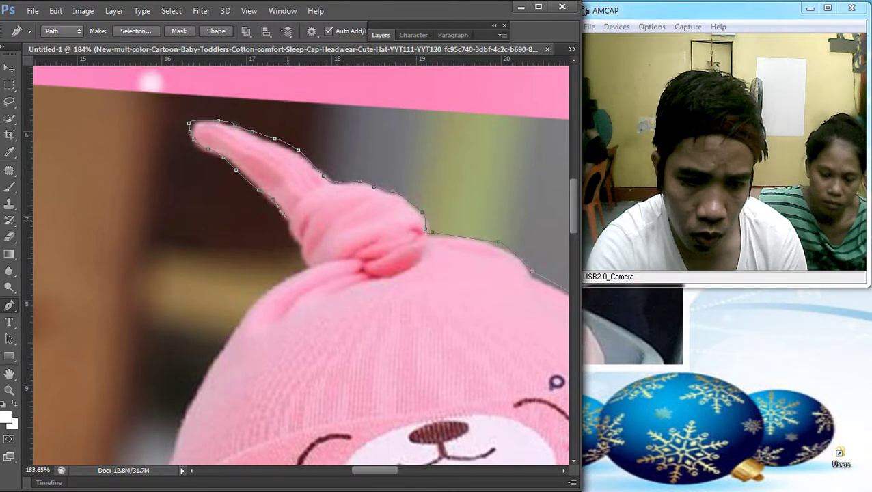
click(287, 221)
drag(311, 266, 408, 160)
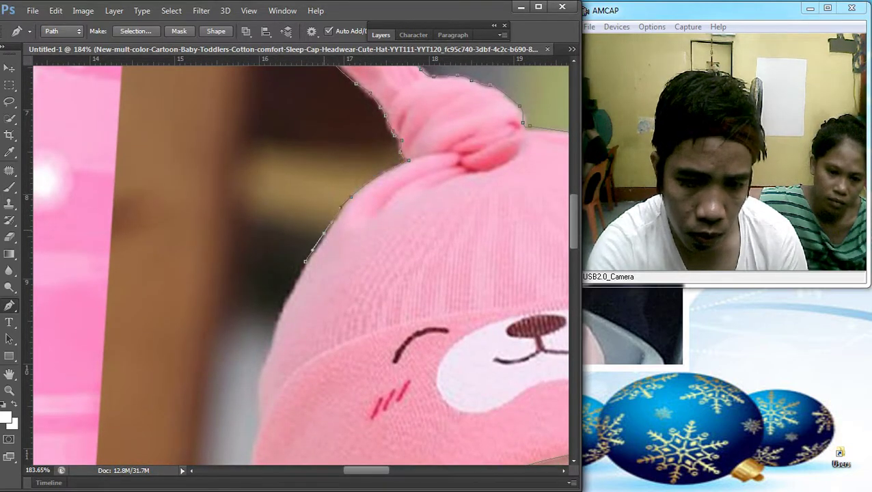
drag(317, 247, 397, 92)
click(326, 286)
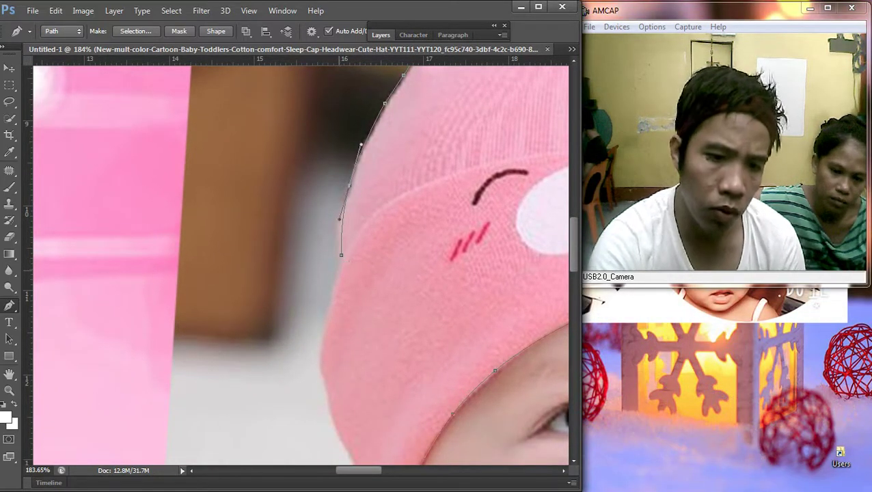
drag(342, 273, 353, 133)
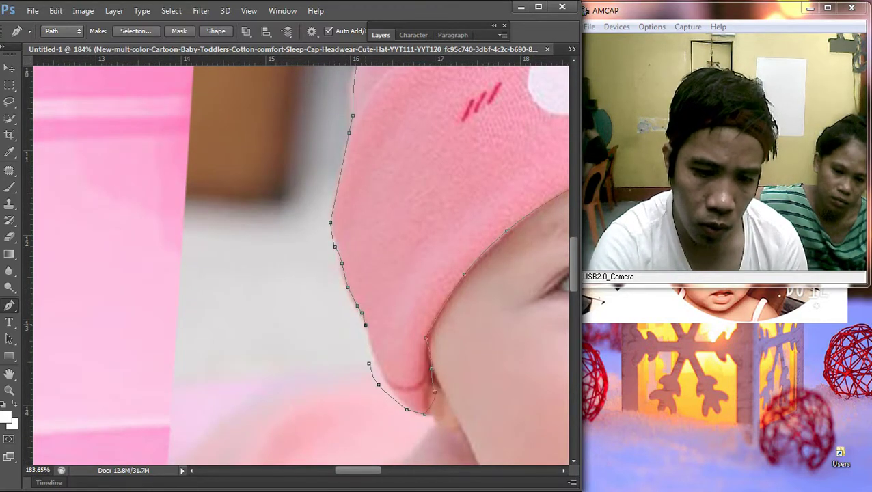
key(ctrl+0)
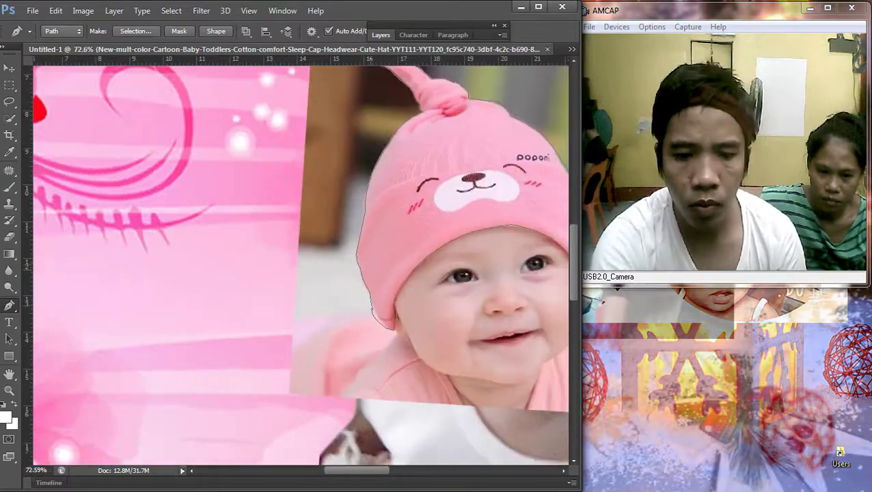
Step: Make a selection from the hat path with a feather radius of 1
right_click(401, 197)
click(452, 253)
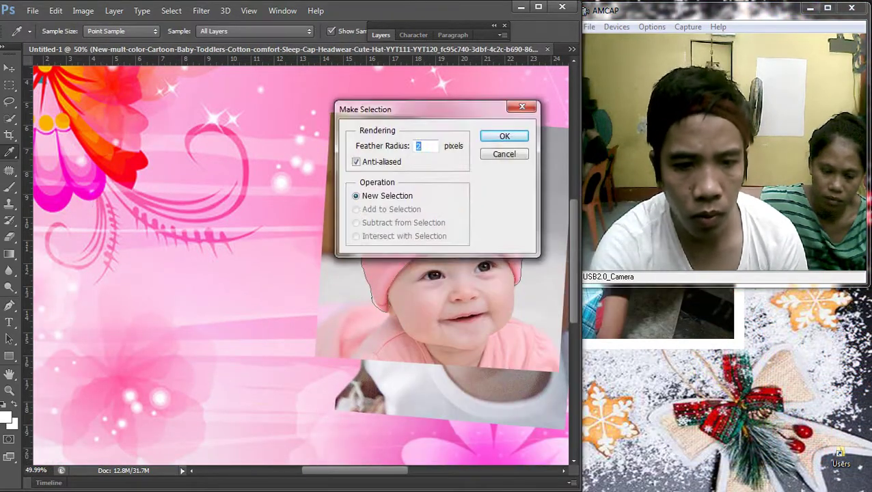
text(1)
key(Return)
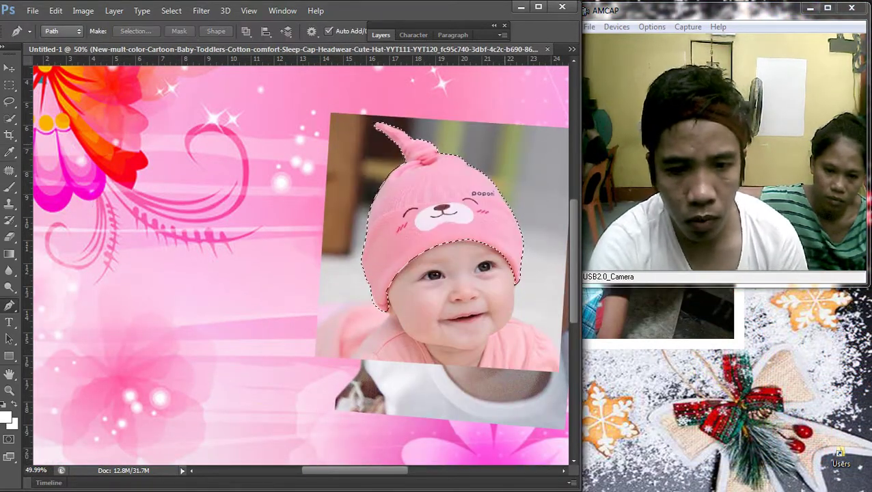
Step: Rasterize the hat photo's smart object into plain pixels
key(v)
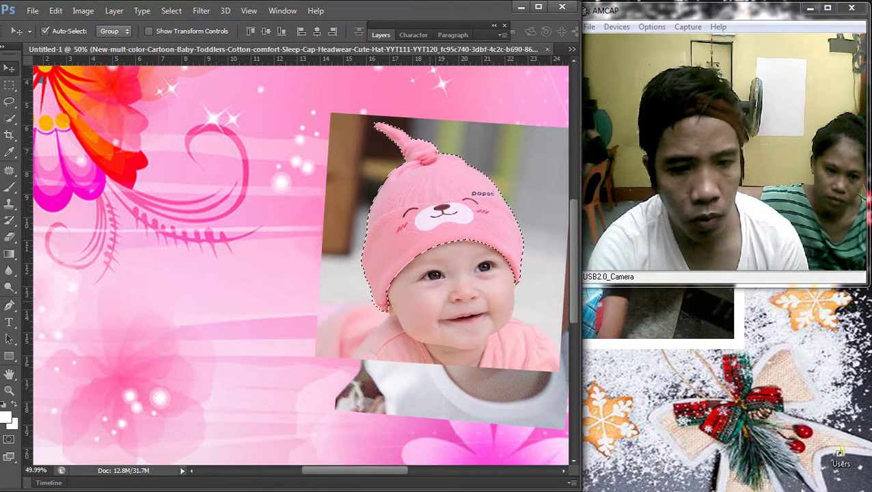
right_click(292, 305)
key(Escape)
key(g)
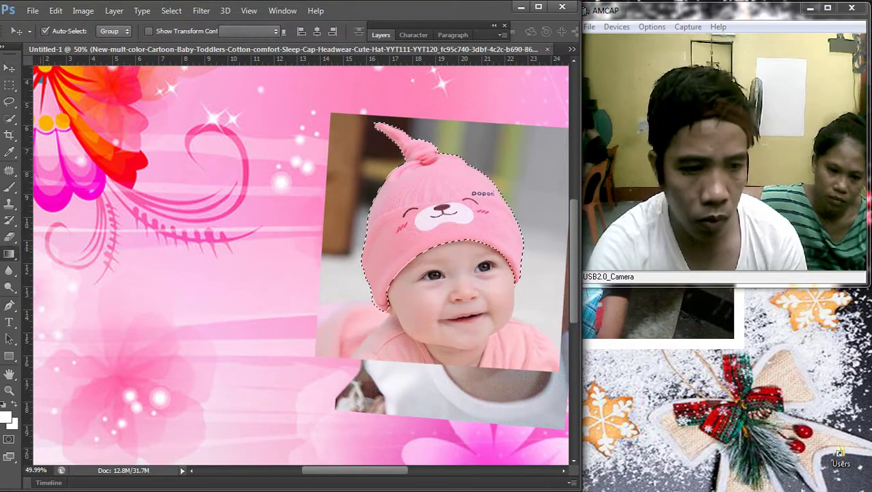
key(Return)
key(e)
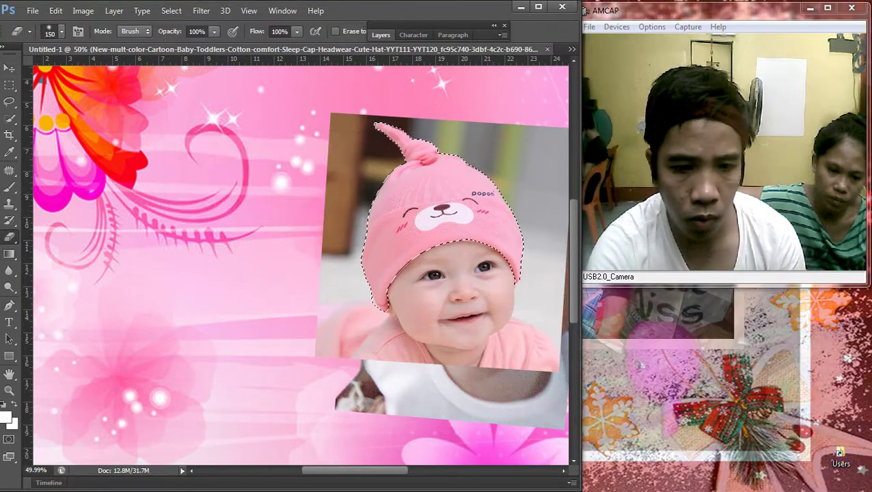
click(437, 185)
key(Return)
drag(434, 181, 492, 226)
key(ctrl+0)
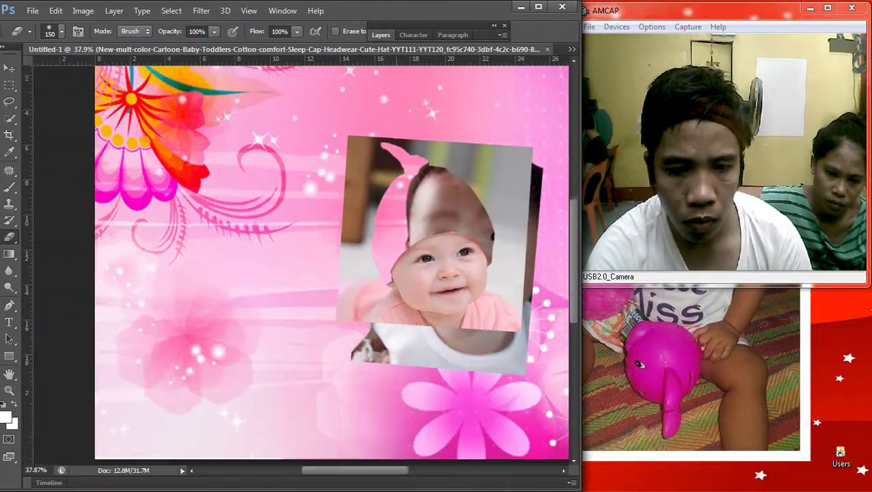
mouse_move(383, 273)
mouse_down()
mouse_move(430, 219)
mouse_move(472, 191)
mouse_move(478, 229)
mouse_up()
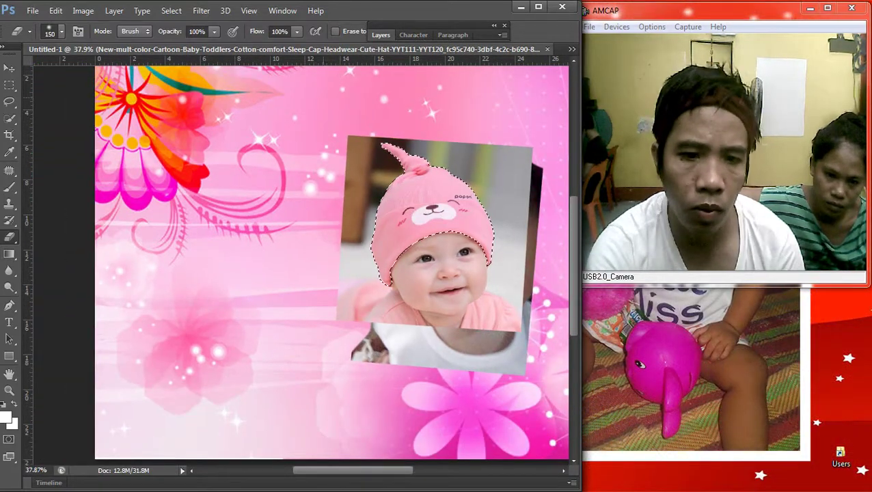
Step: Invert the selection, delete everything around the hat, and deselect
click(172, 10)
click(181, 61)
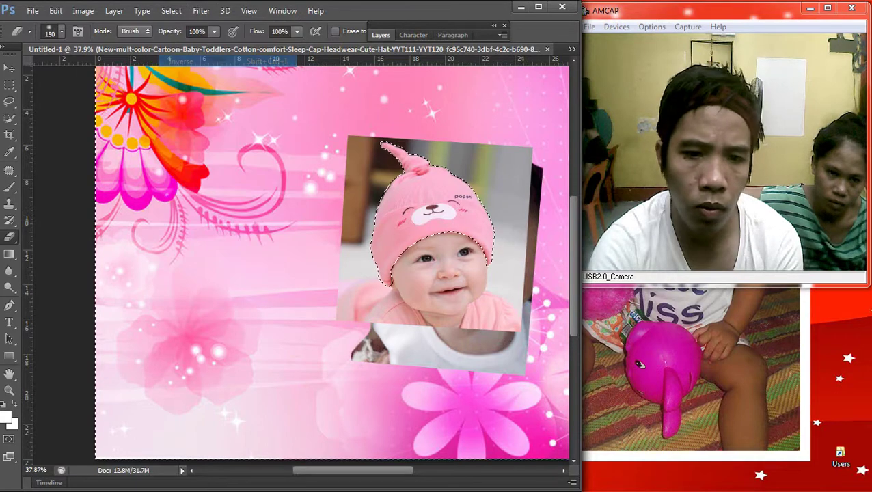
key(Delete)
key(m)
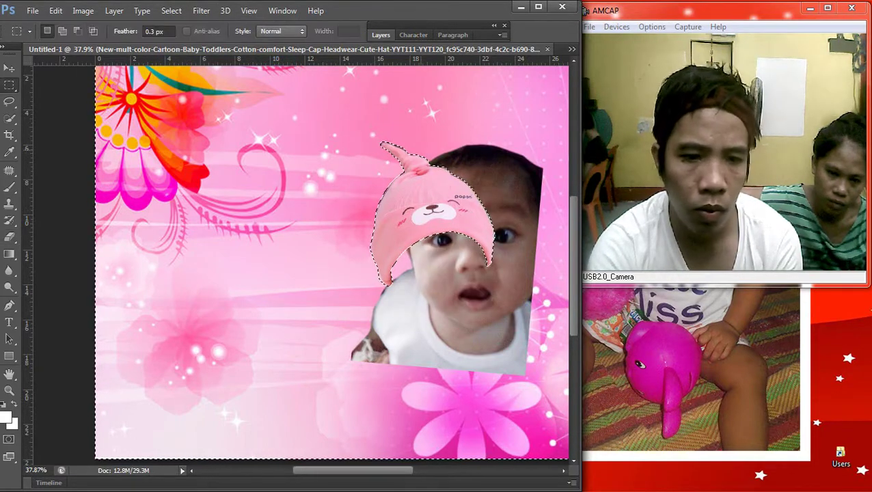
right_click(424, 150)
click(465, 158)
key(v)
key(ctrl+0)
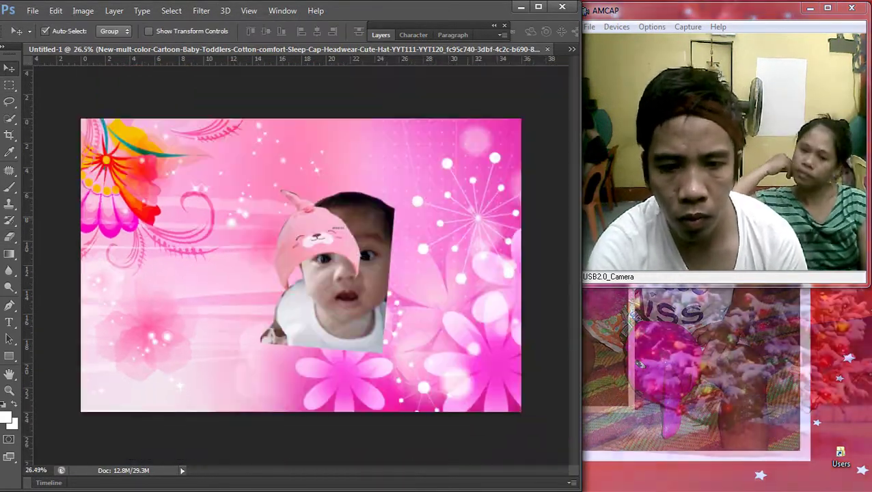
Step: Move the hat layer onto the baby's head, scaled to 123.7% and rotated 11.28°
right_click(280, 225)
click(311, 230)
drag(317, 217, 333, 205)
key(ctrl+t)
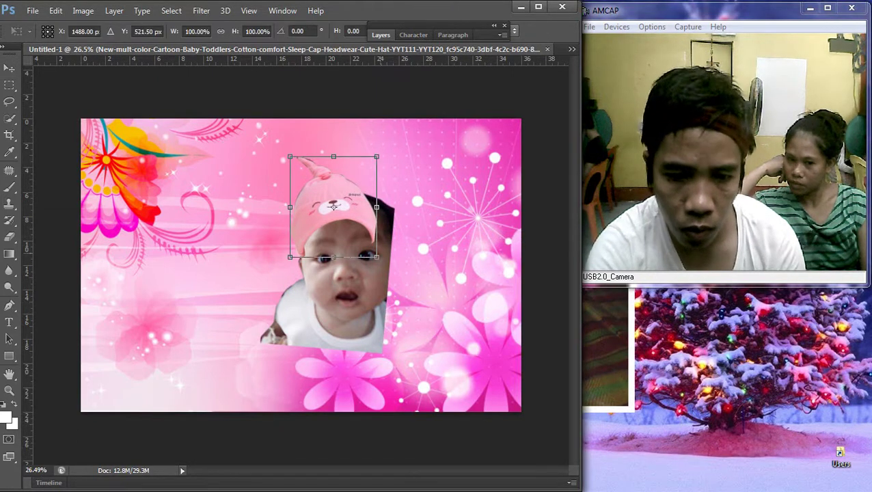
drag(376, 257, 398, 281)
drag(398, 218, 398, 218)
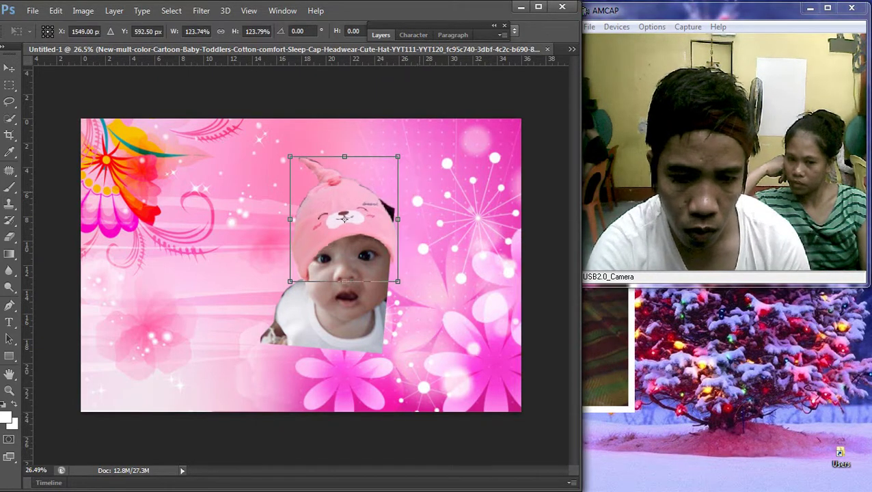
drag(410, 152, 457, 171)
drag(343, 218, 356, 206)
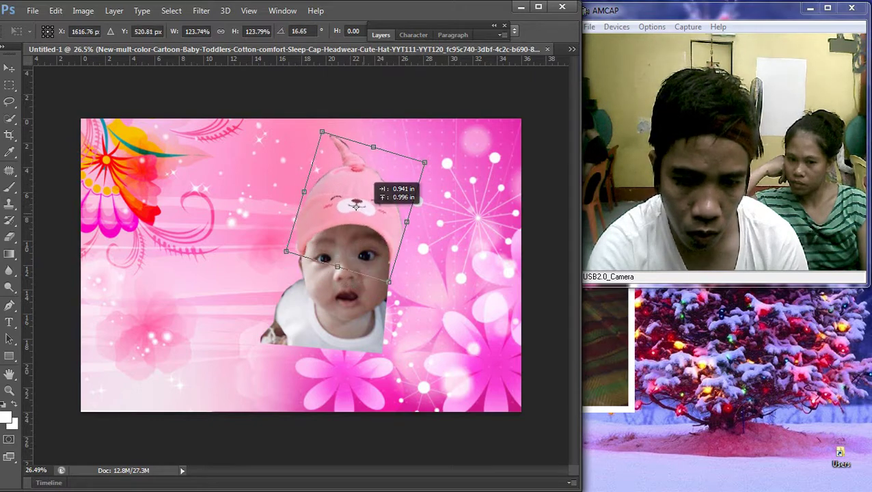
drag(441, 171, 443, 161)
drag(350, 208, 346, 205)
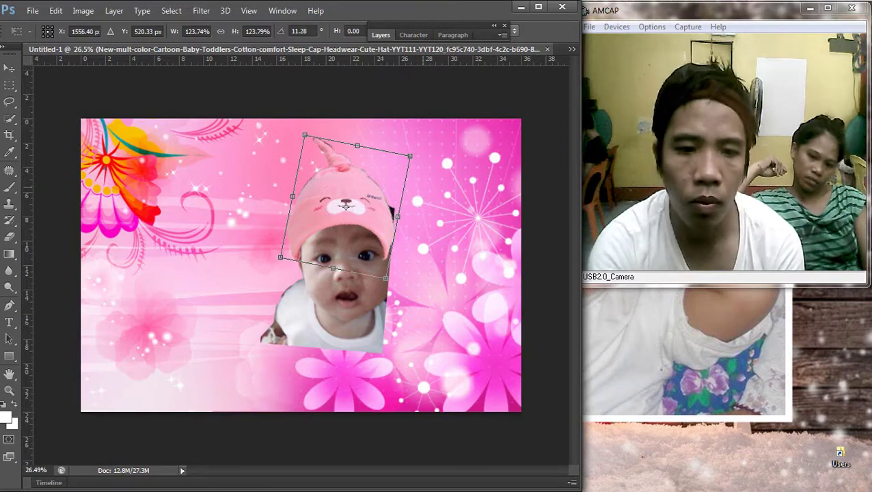
key(Return)
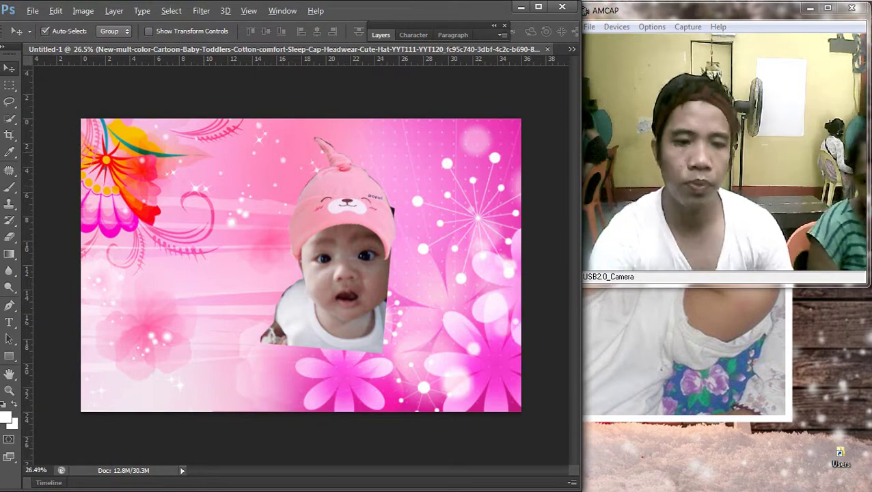
Step: Widen the hat layer to about 104%
scroll(298, 246, up, 2)
right_click(289, 196)
click(301, 201)
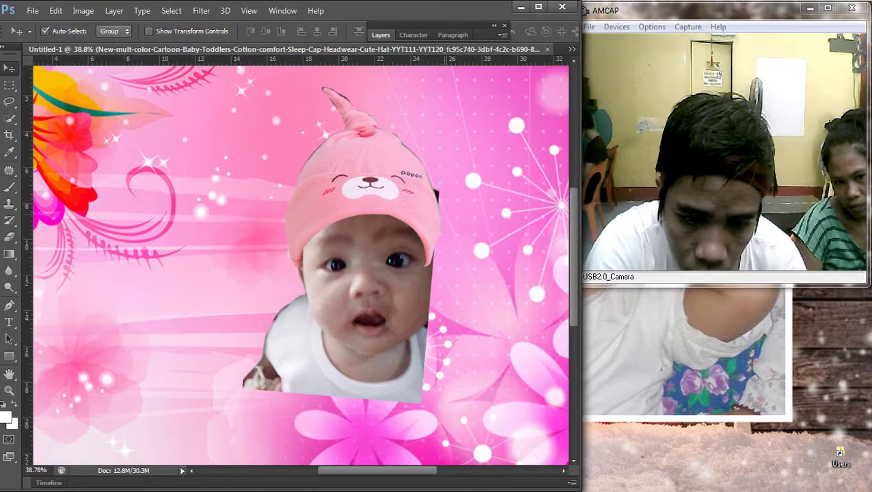
key(ctrl+t)
drag(441, 177, 447, 178)
key(Return)
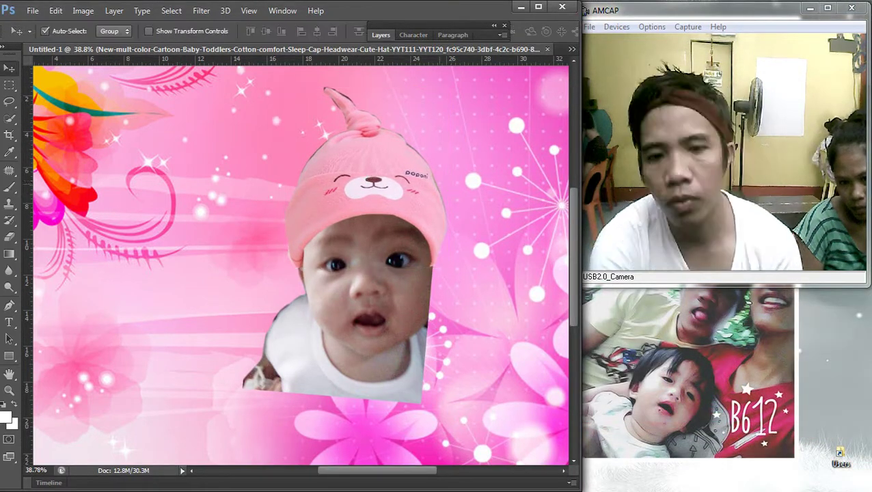
Step: Delete a strip from the right edge of the baby photo layer
alt+scroll(298, 188, down, 2)
right_click(297, 189)
click(328, 196)
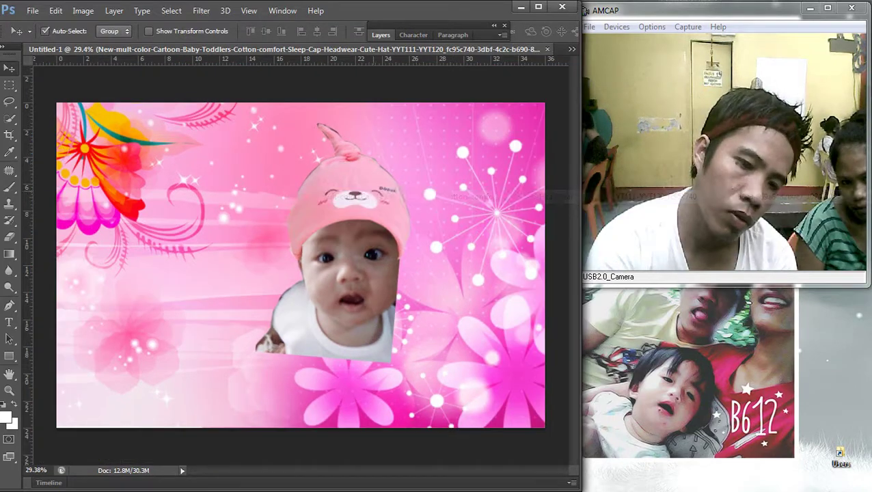
alt+scroll(290, 270, down, 1)
alt+scroll(293, 268, up, 2)
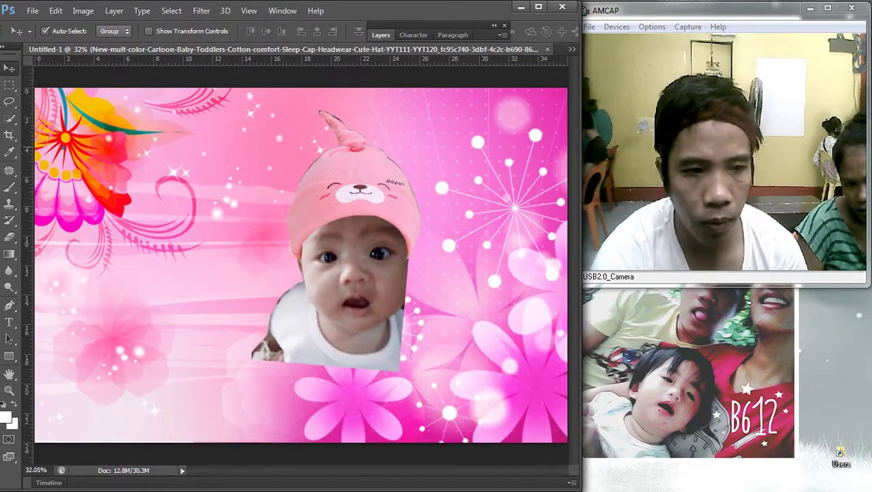
key(m)
drag(410, 145, 485, 420)
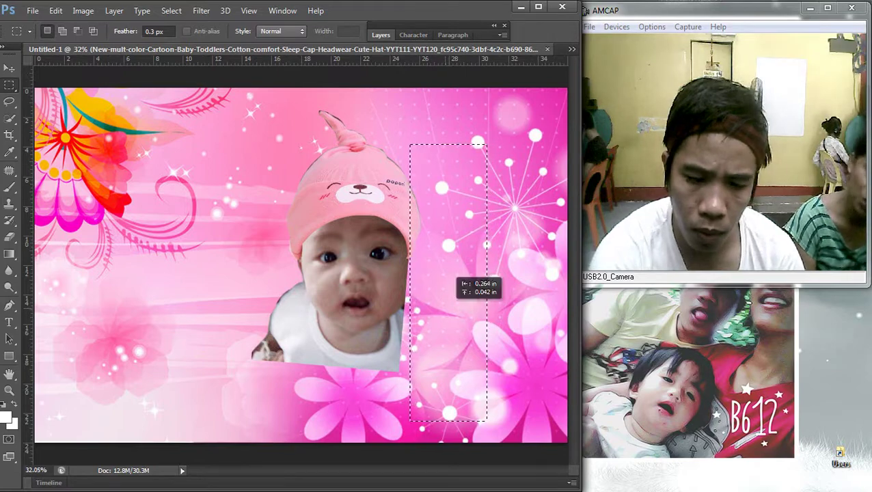
key(Delete)
key(ctrl+d)
Step: Zoom in on the baby's face with the Dodge tool selected
alt+scroll(304, 271, down, 1)
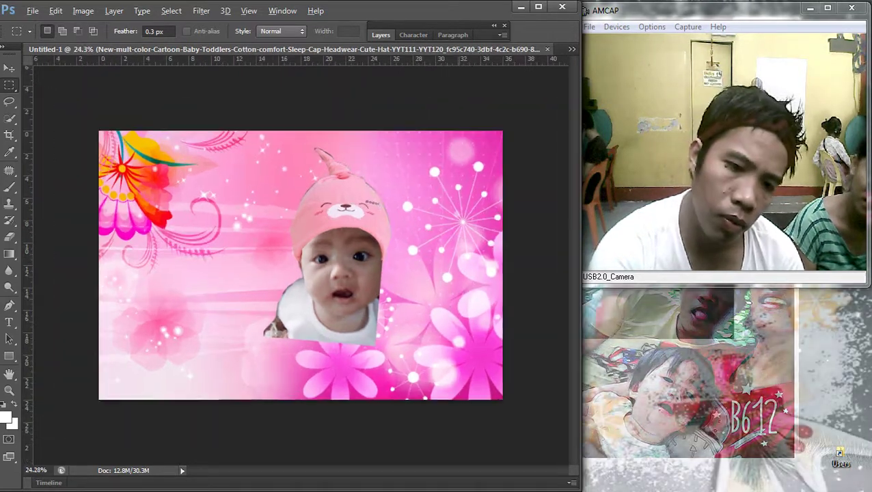
alt+scroll(303, 271, up, 1)
alt+scroll(303, 272, up, 1)
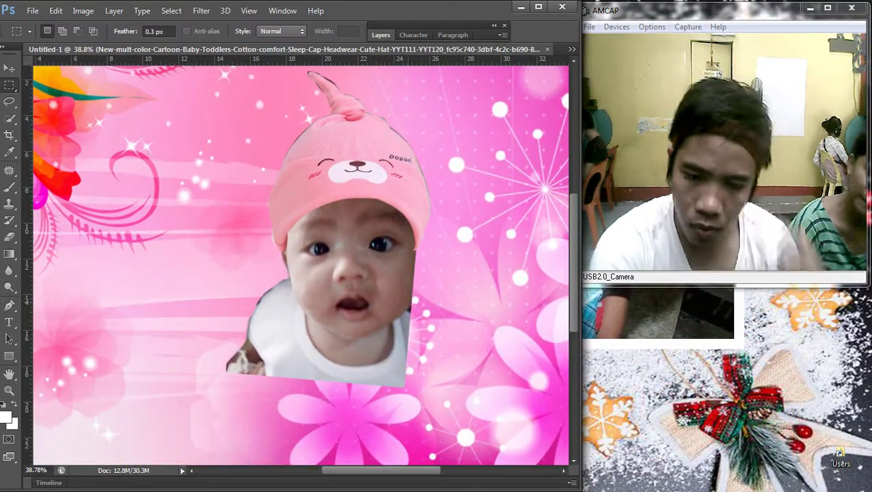
alt+scroll(410, 195, up, 1)
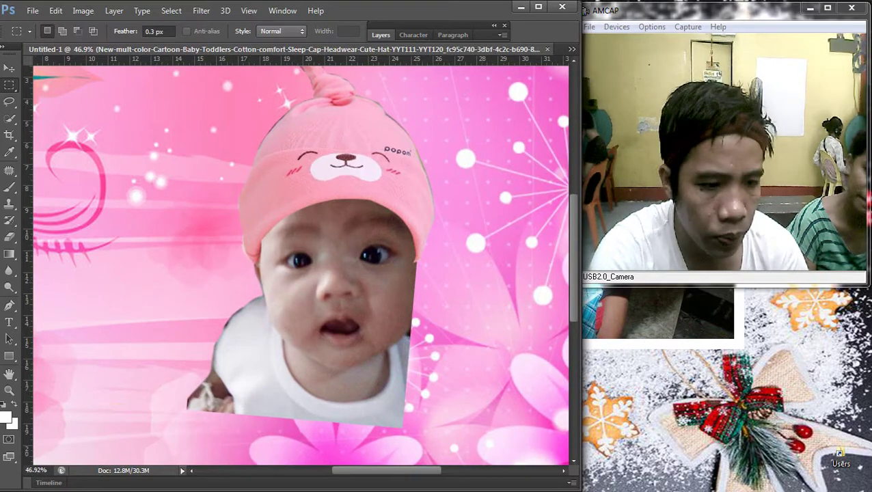
key(o)
alt+scroll(417, 290, up, 3)
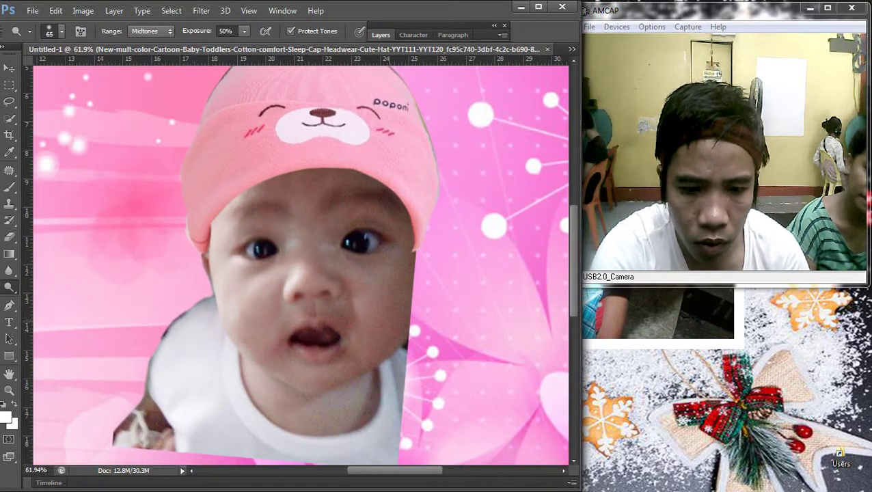
alt+scroll(395, 322, up, 8)
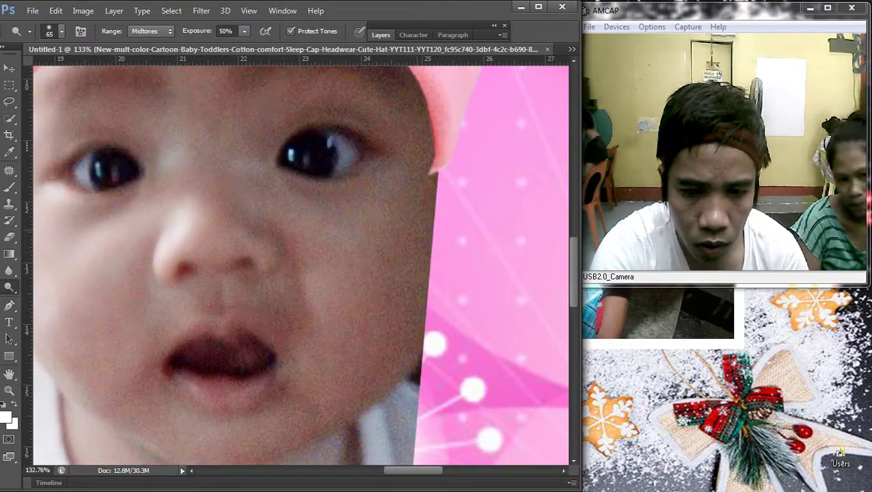
Step: On Layer 1, clone skin over the pink edge down the baby's right cheek
key(v)
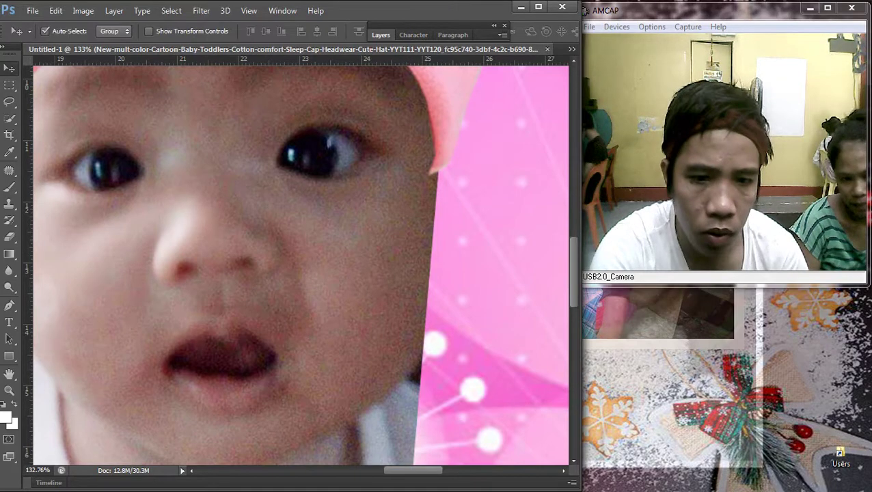
right_click(279, 230)
click(294, 238)
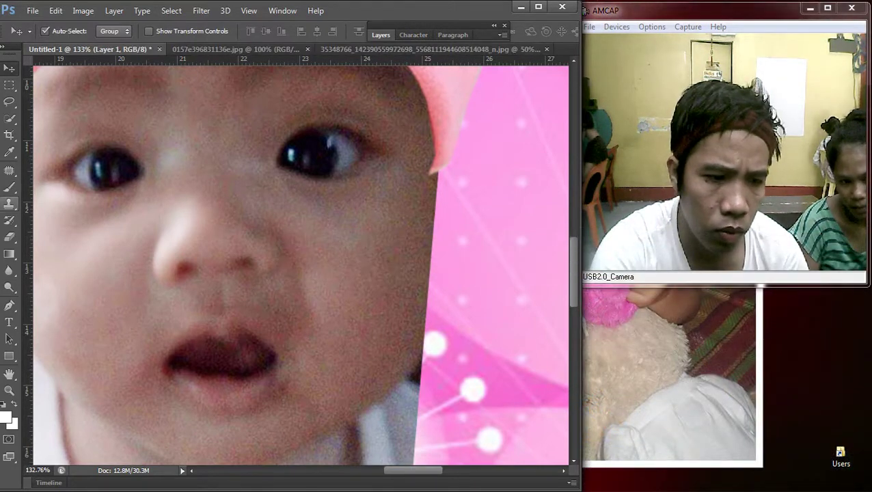
key(s)
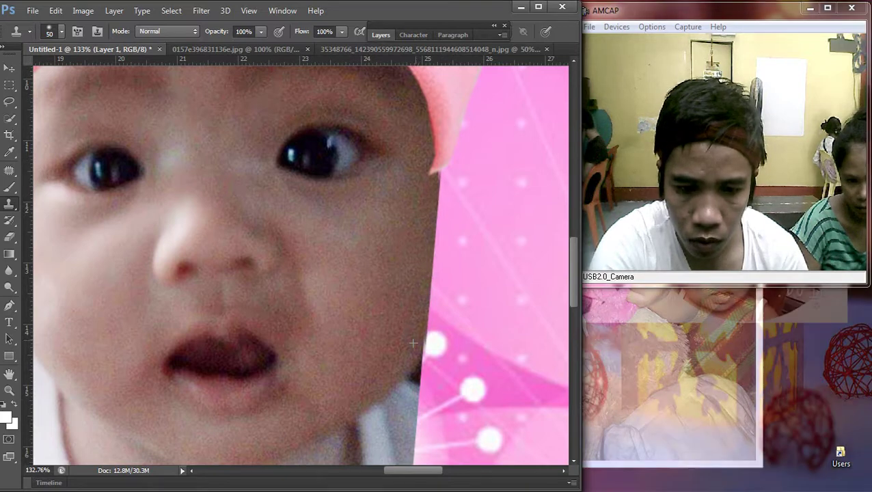
drag(443, 171, 444, 228)
drag(441, 260, 424, 350)
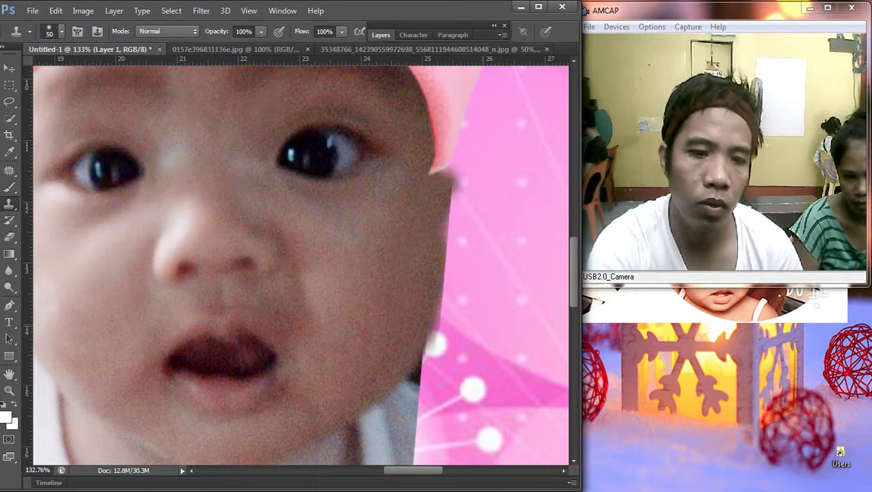
key(ctrl+minus)
key(ctrl+minus)
key(p)
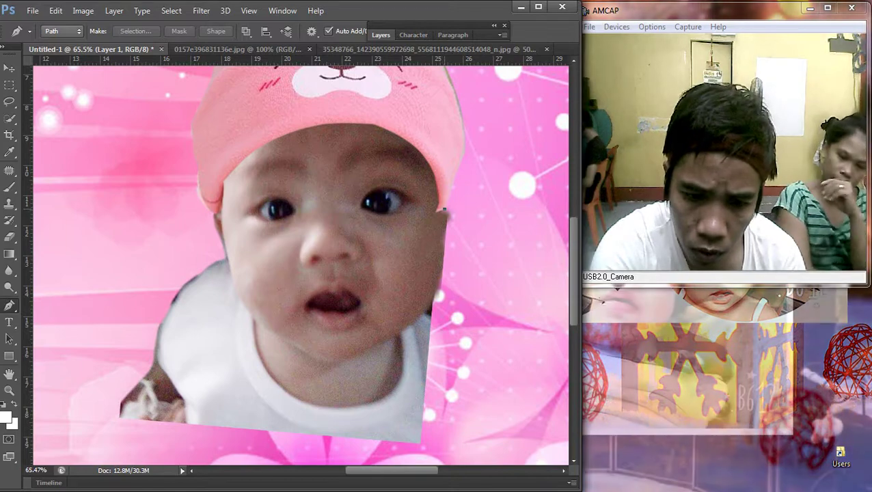
Step: Make a selection from the path beside the right cheek, then deselect and zoom out to the whole card
click(444, 211)
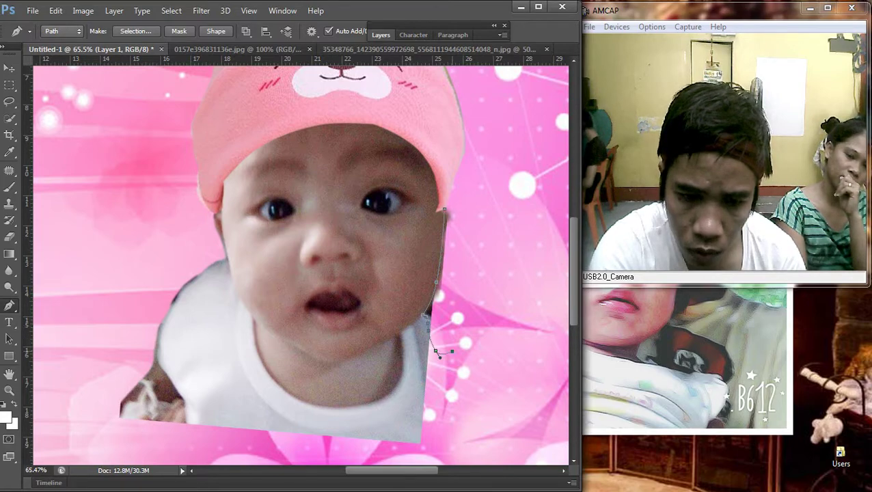
right_click(293, 192)
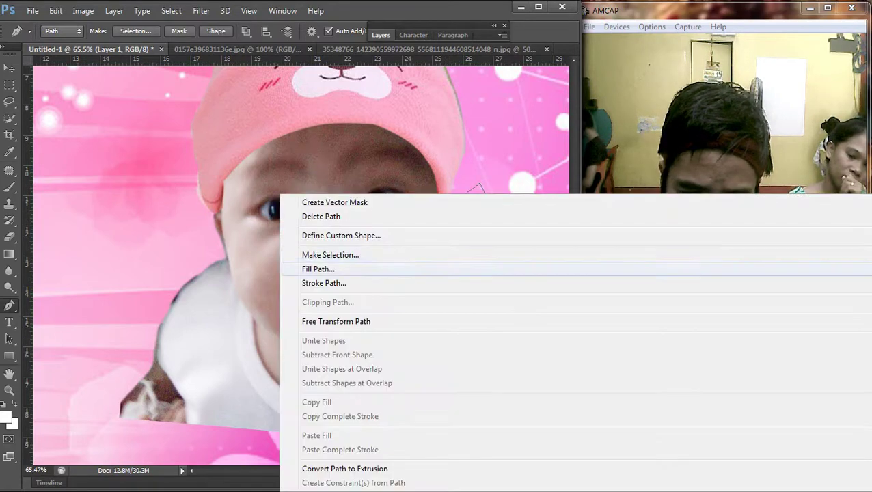
click(308, 255)
key(Return)
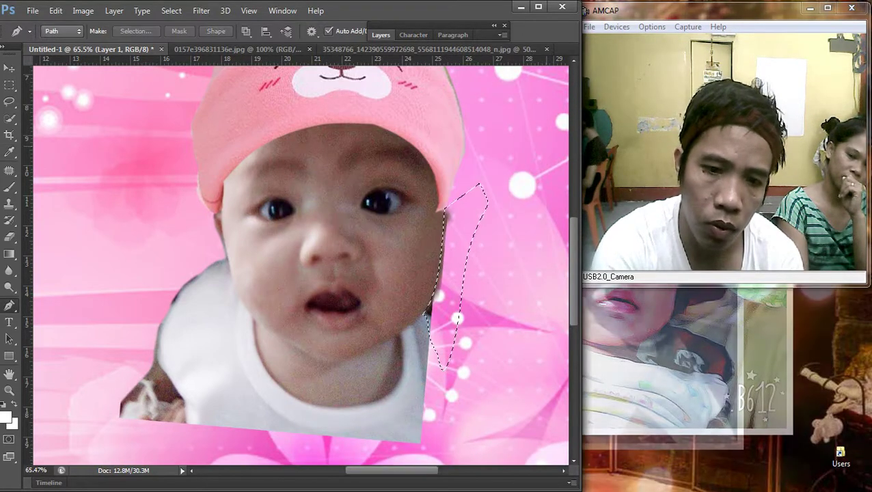
key(m)
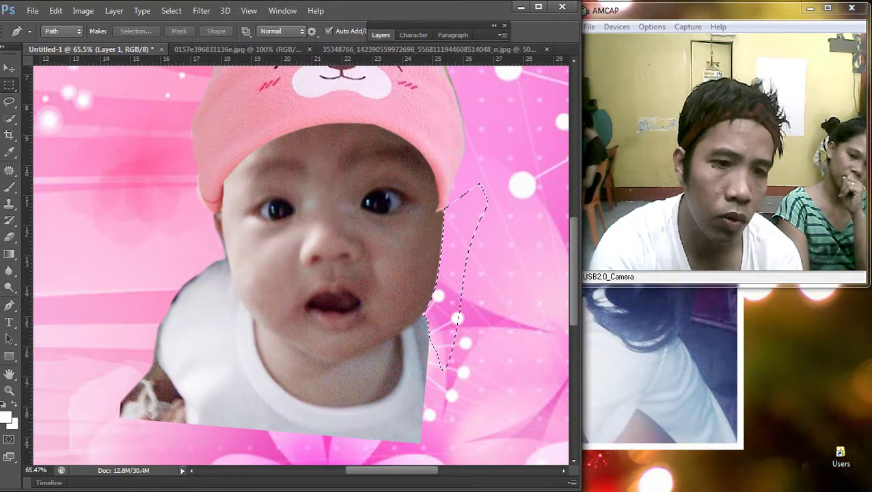
right_click(453, 173)
click(478, 181)
key(ctrl+0)
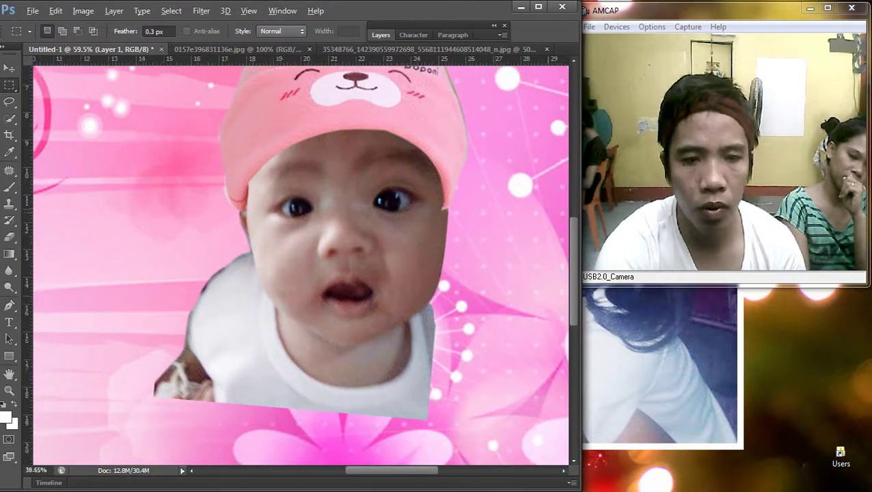
scroll(469, 207, up, 1)
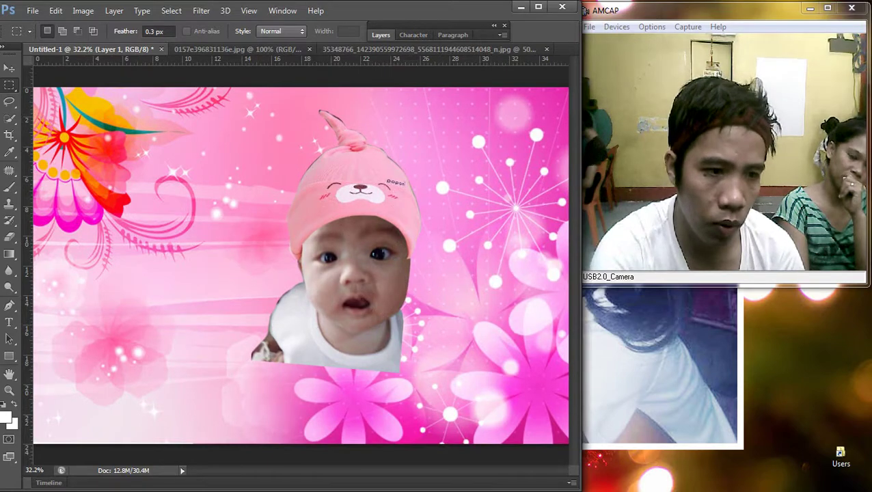
key(v)
scroll(470, 207, up, 1)
Step: Warp the pink bear hat, bending its right edge inward around the baby's head
right_click(279, 189)
click(308, 196)
key(ctrl+t)
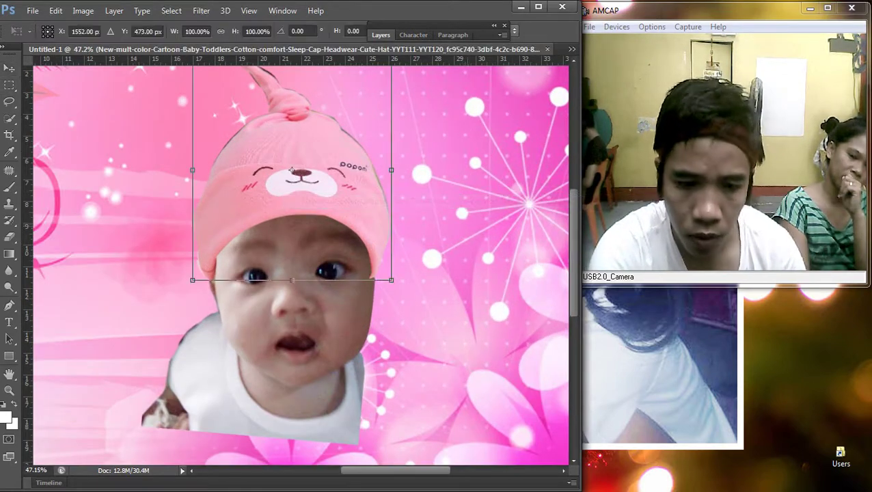
scroll(284, 167, up, 1)
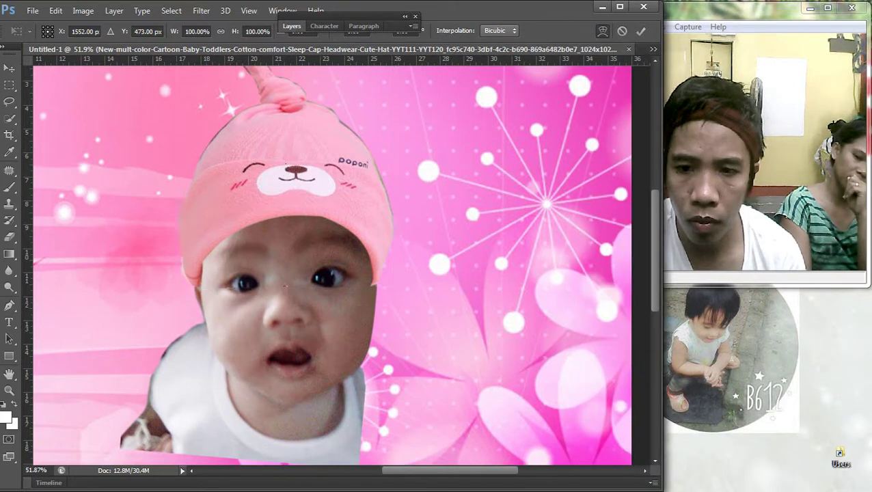
right_click(285, 167)
click(248, 288)
drag(396, 287, 399, 291)
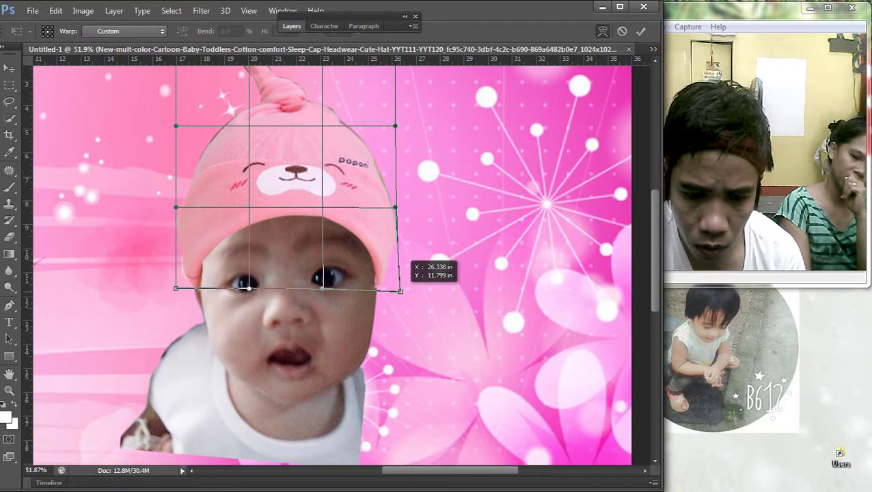
drag(395, 207, 391, 207)
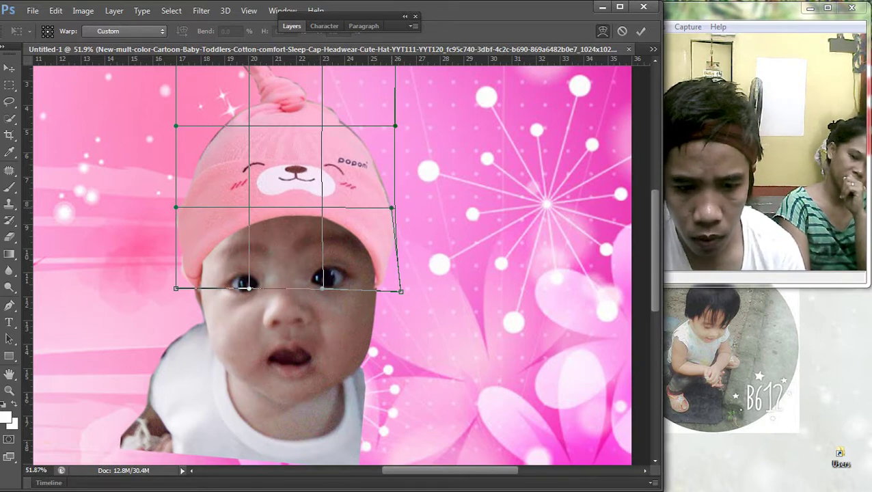
key(Return)
Step: Choose the plain Eraser from the eraser tool variants
scroll(403, 294, up, 3)
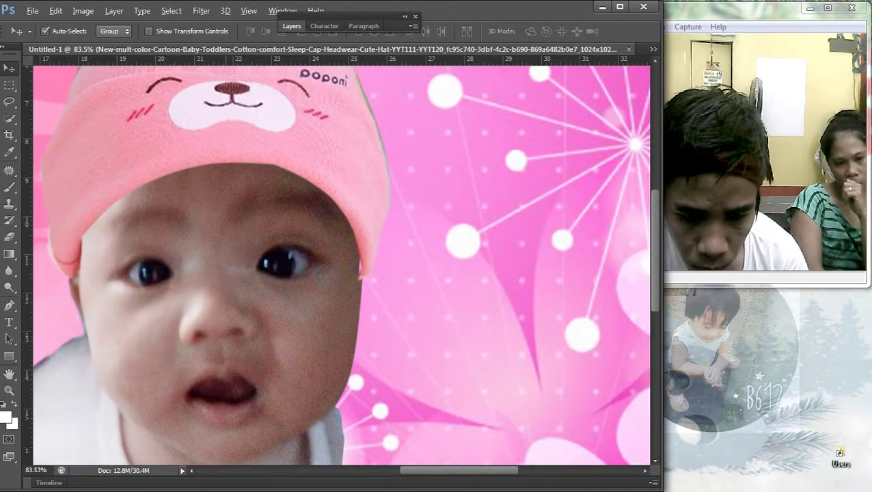
right_click(280, 214)
key(Escape)
right_click(9, 237)
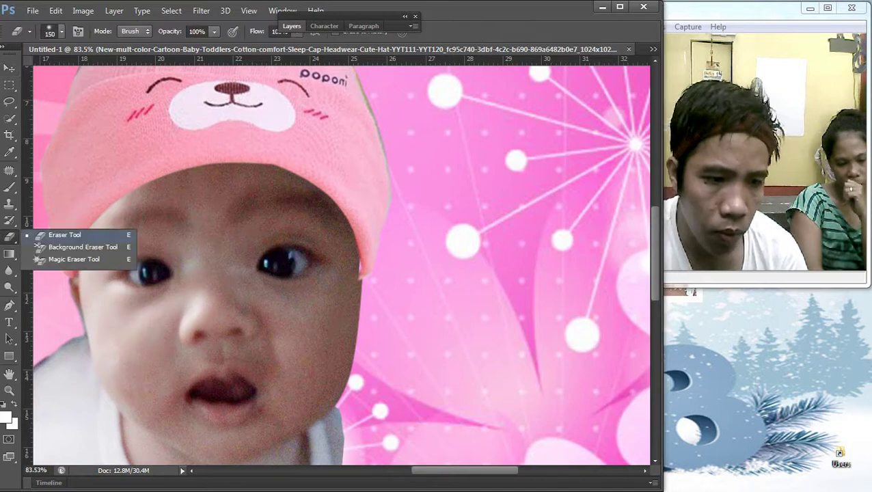
click(55, 235)
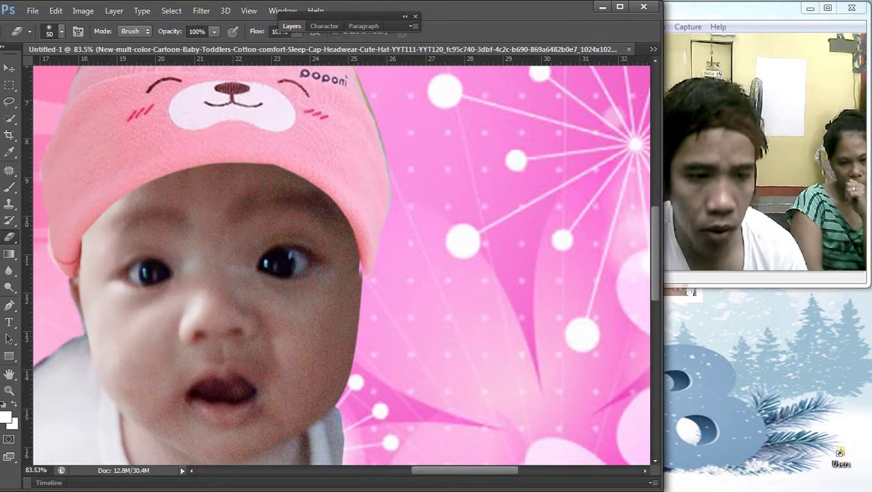
Step: Warp the hat again, pulling its lower-right edge inward to hug the head
key(v)
scroll(342, 260, down, 2)
right_click(279, 180)
click(321, 189)
key(ctrl+t)
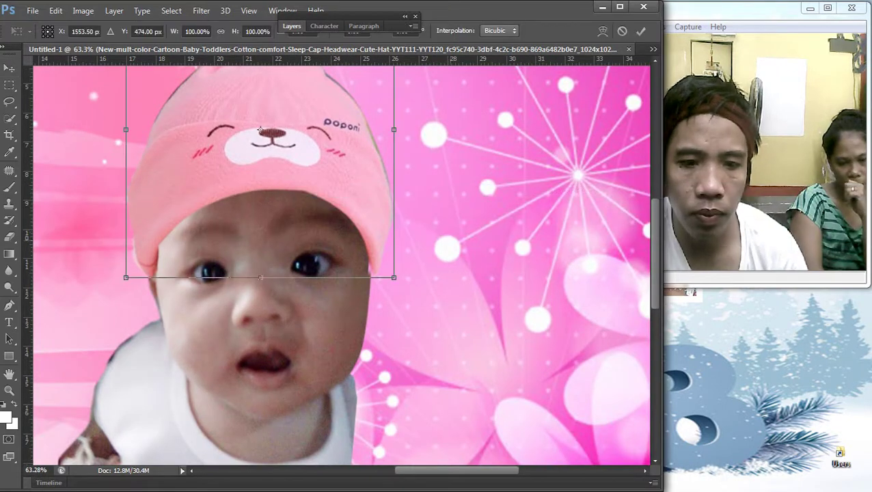
scroll(261, 129, down, 1)
click(603, 31)
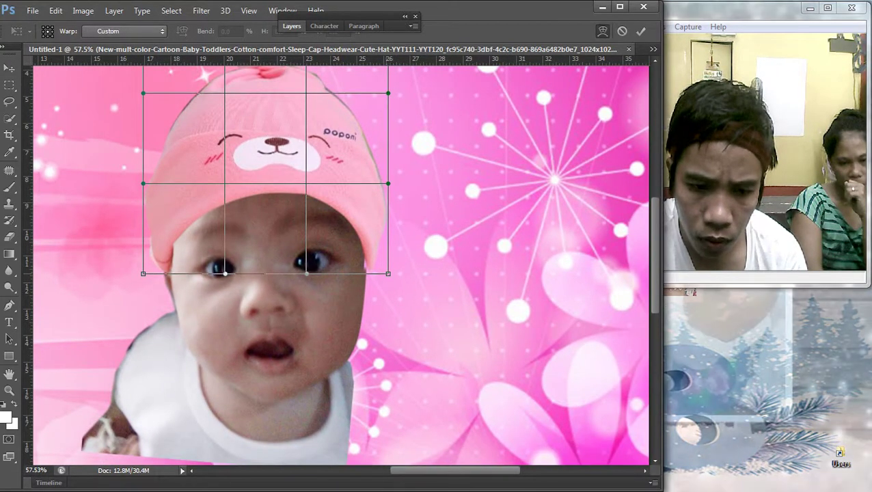
drag(388, 246, 384, 240)
drag(379, 272, 383, 273)
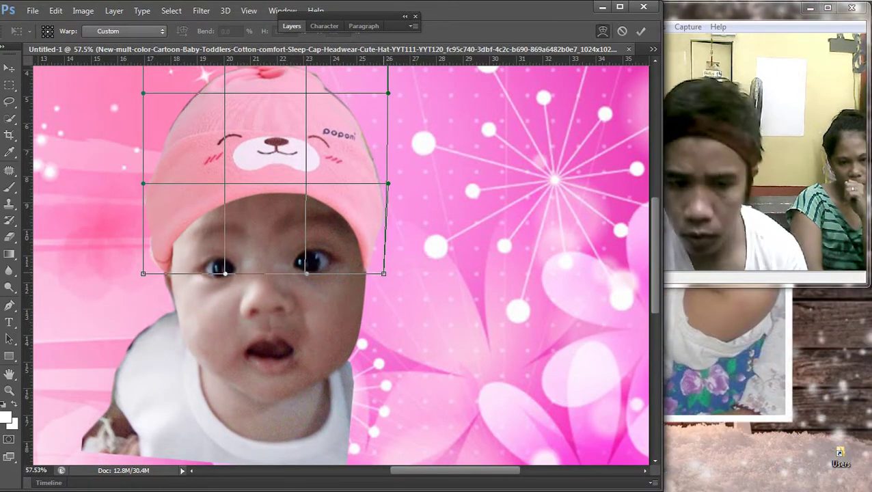
key(Return)
scroll(335, 259, down, 9)
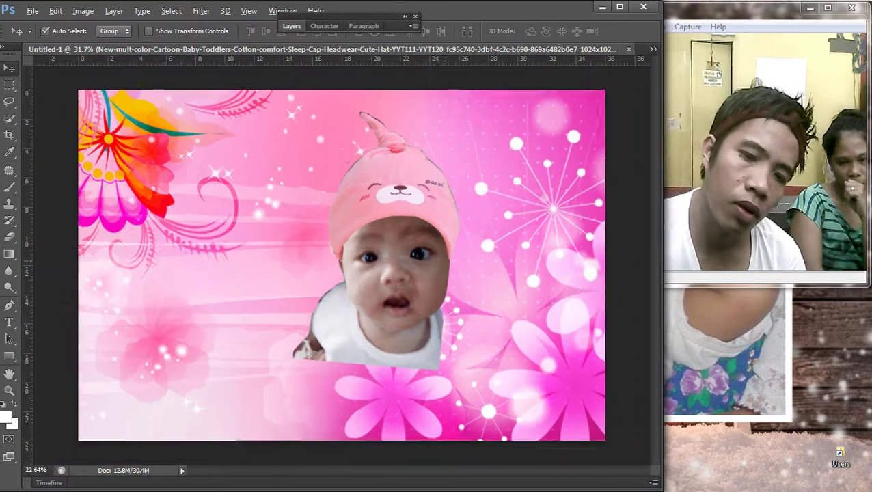
scroll(334, 259, up, 2)
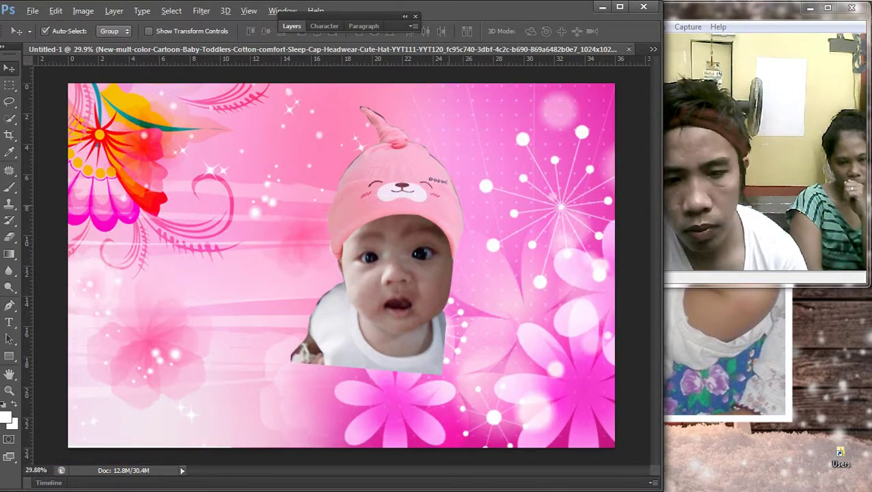
scroll(335, 259, down, 1)
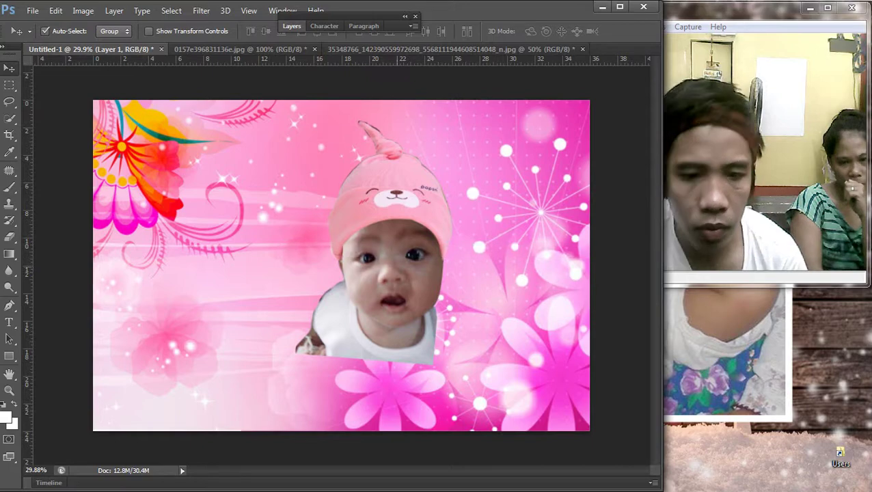
Step: Lift the Curves midtones slightly to brighten the baby photo
key(ctrl+m)
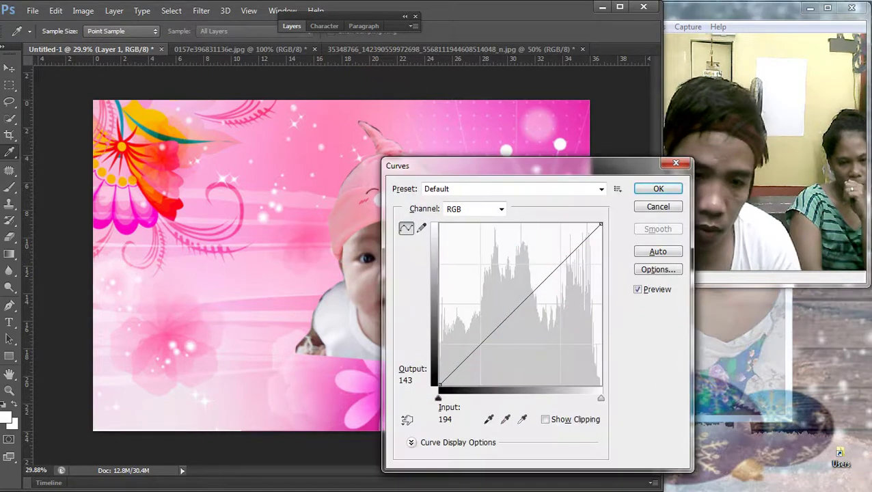
drag(518, 305, 525, 296)
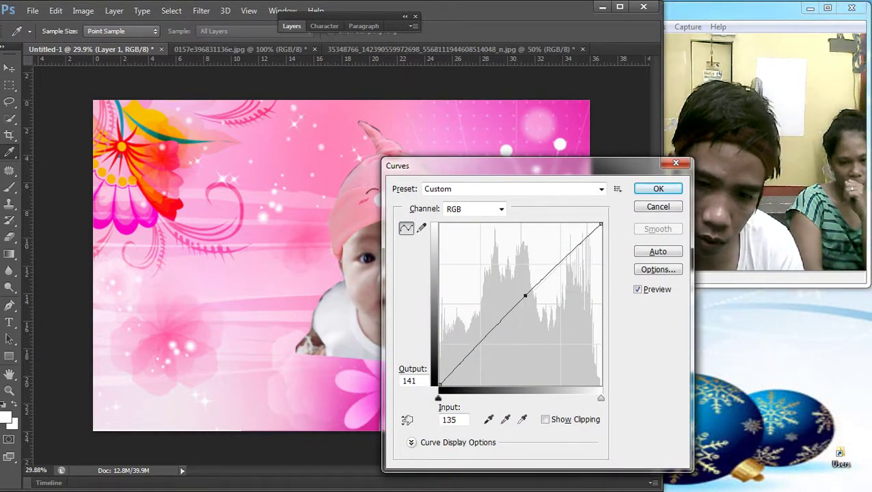
key(Return)
scroll(341, 266, down, 1)
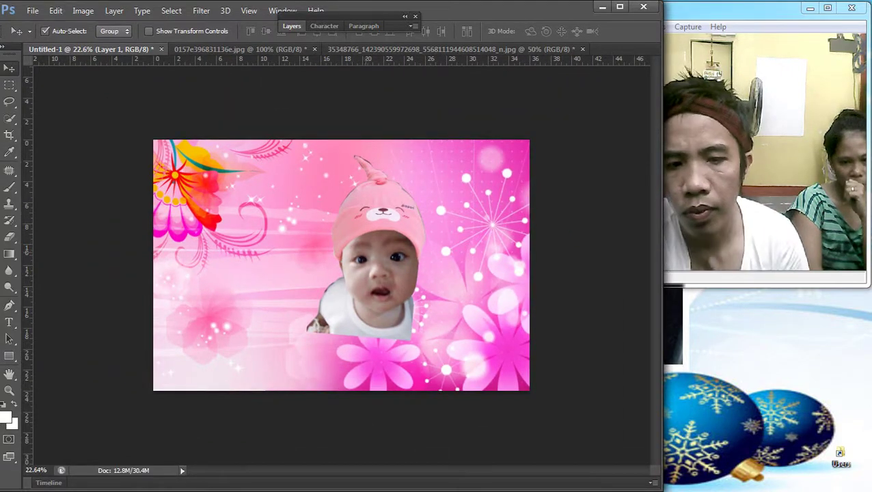
scroll(341, 265, up, 1)
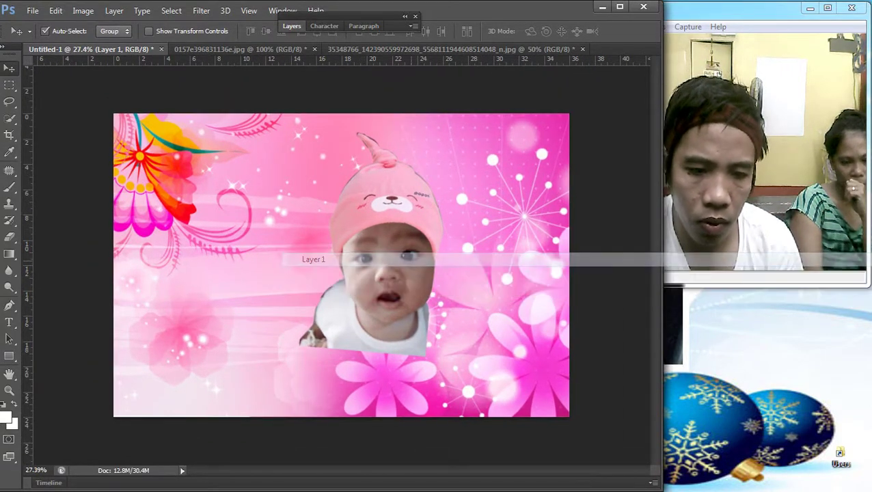
scroll(341, 265, up, 1)
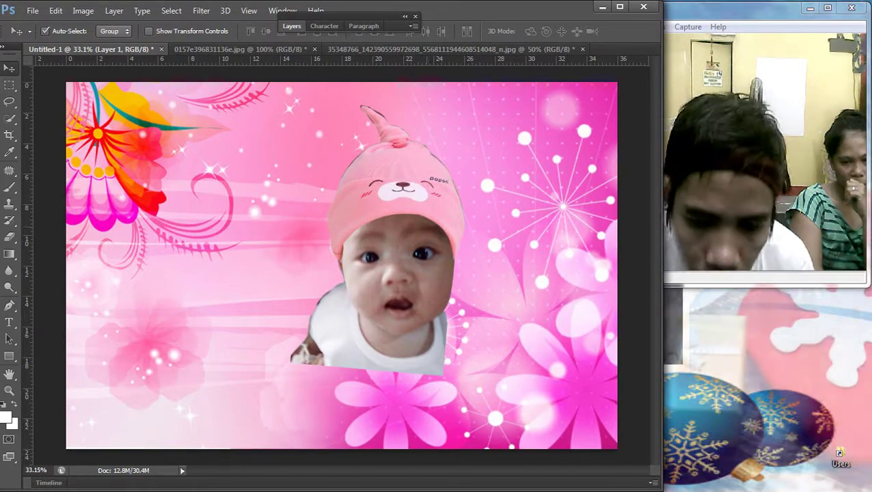
Step: Apply another Warp transform to the hat layer to refine its right edge
right_click(338, 160)
click(369, 164)
scroll(341, 265, down, 1)
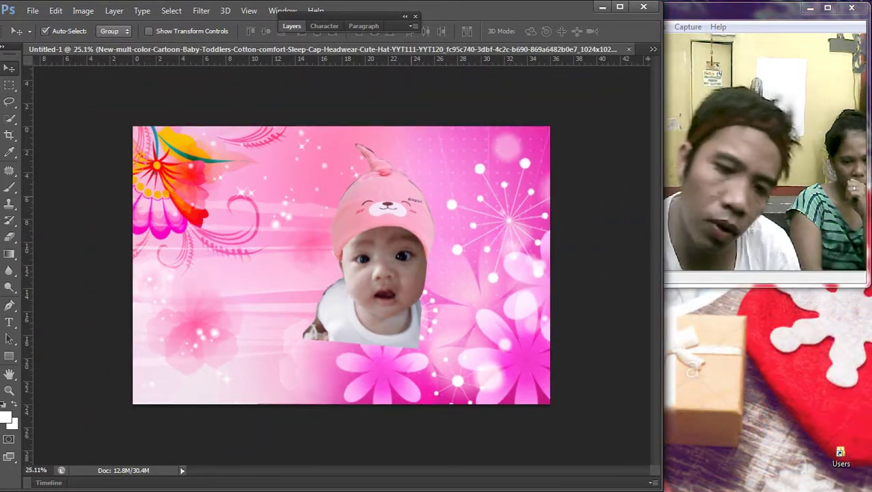
right_click(292, 188)
click(321, 193)
key(ctrl+t)
scroll(341, 265, up, 1)
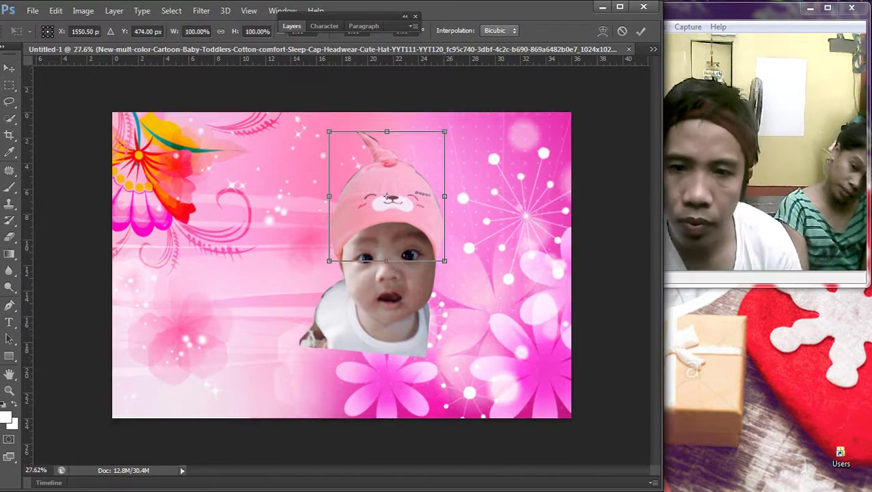
click(602, 31)
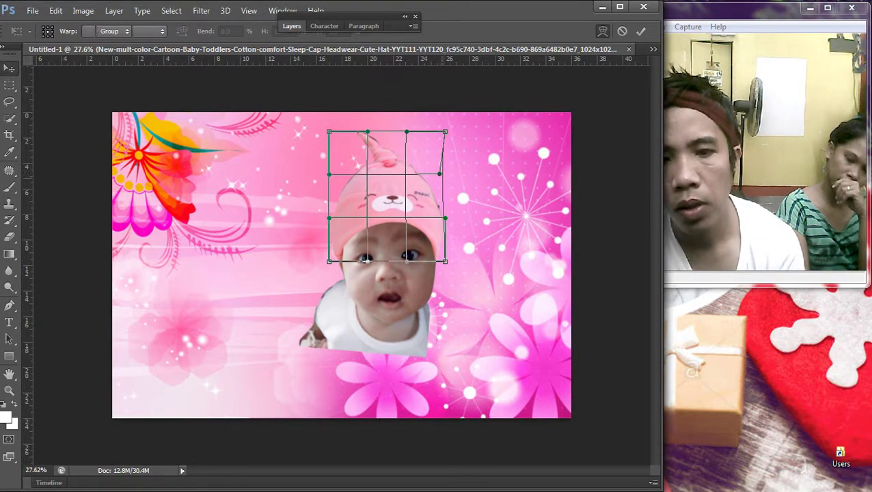
key(Return)
scroll(341, 265, down, 1)
Step: Pick the baby photo layer, undoing an accidental layer move
right_click(280, 207)
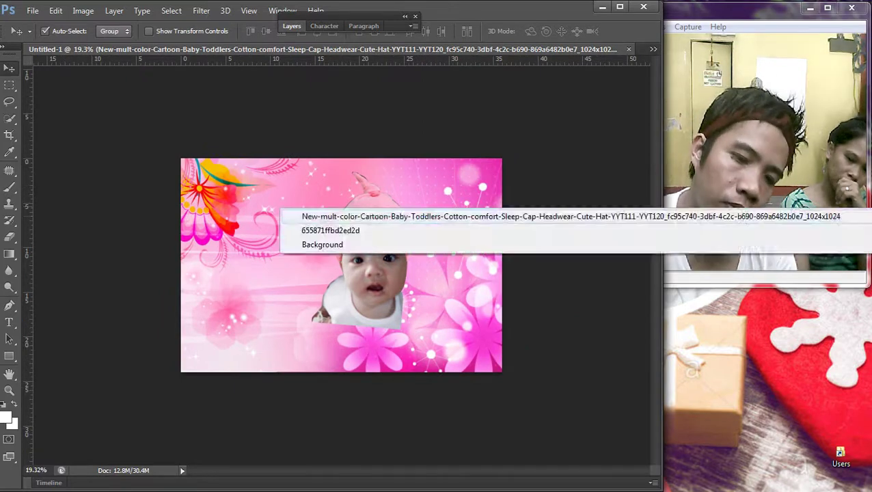
right_click(280, 265)
click(309, 272)
scroll(341, 265, down, 1)
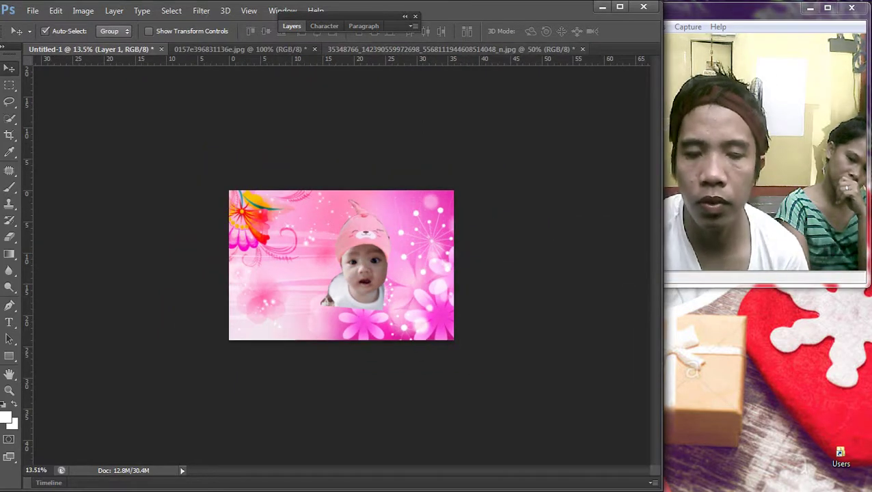
drag(342, 246, 379, 243)
key(ctrl+z)
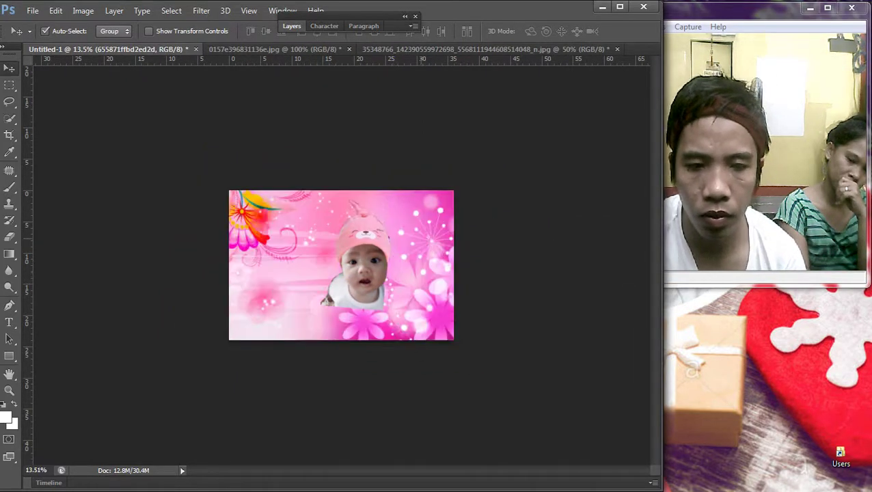
right_click(280, 240)
click(301, 248)
key(F7)
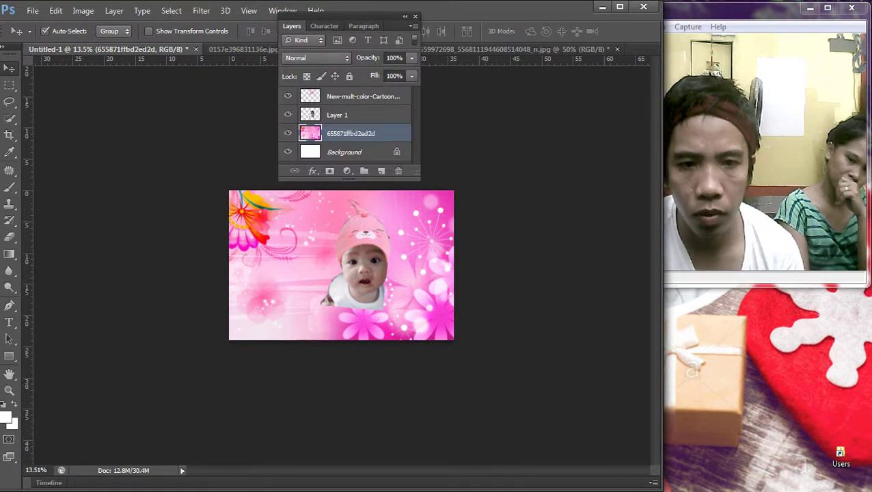
key(F7)
scroll(341, 265, up, 1)
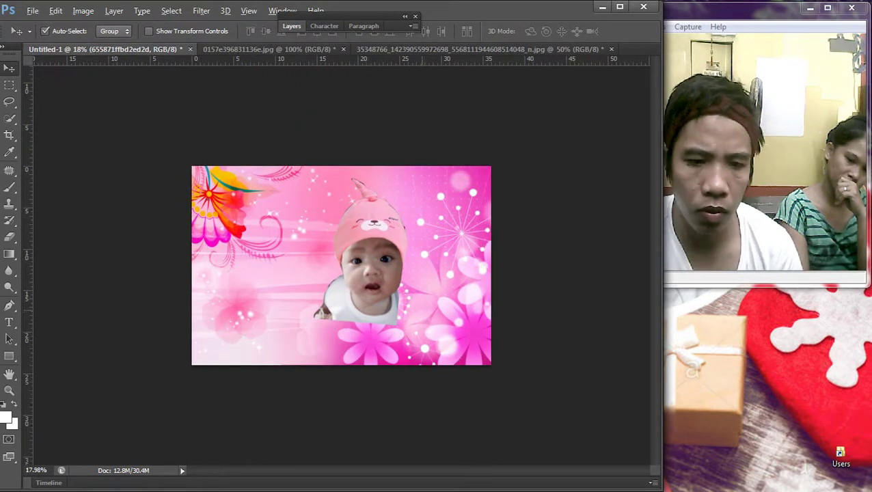
Step: Move the baby photo to the lower-left and enlarge it to about 130%
drag(369, 273, 267, 270)
key(ctrl+t)
drag(285, 345, 304, 374)
drag(249, 286, 240, 284)
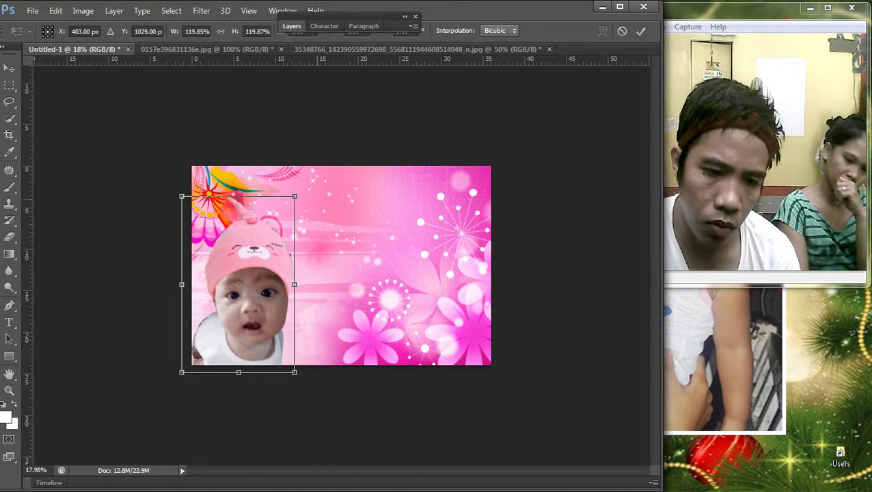
drag(294, 196, 306, 179)
drag(282, 224, 273, 228)
key(Return)
scroll(342, 267, up, 1)
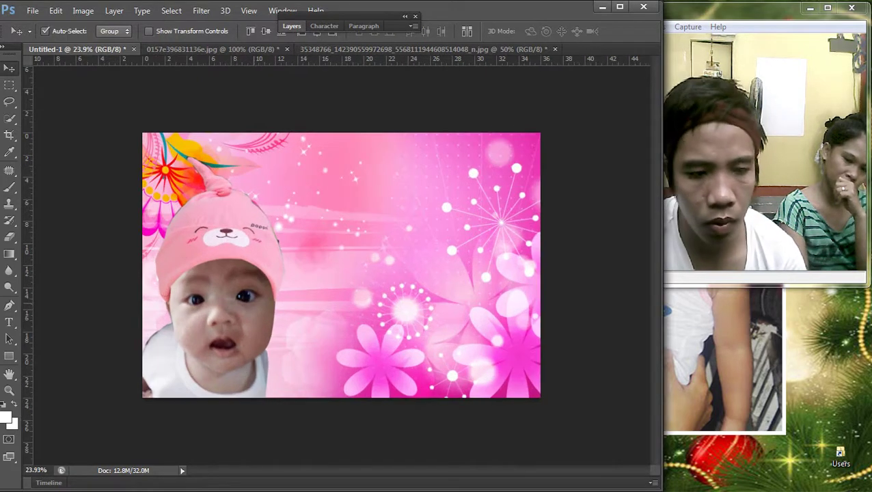
Step: Move the baby photo across to the card's right side
key(ctrl+t)
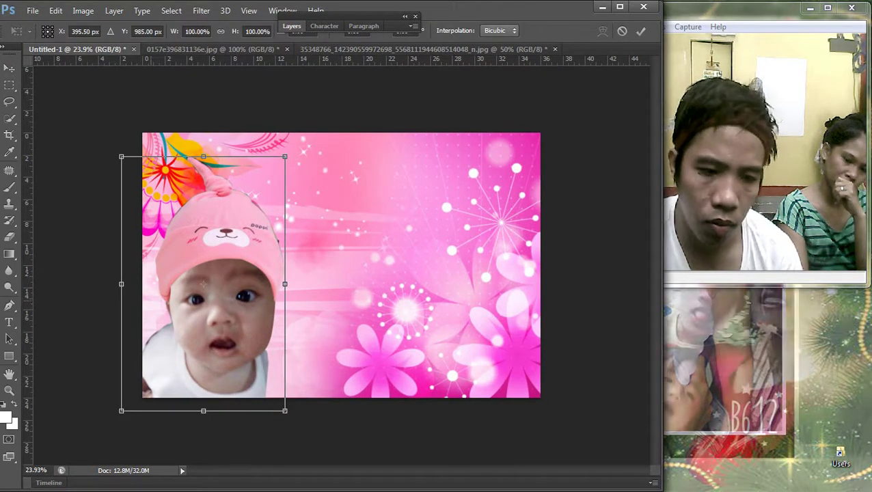
drag(243, 287, 479, 295)
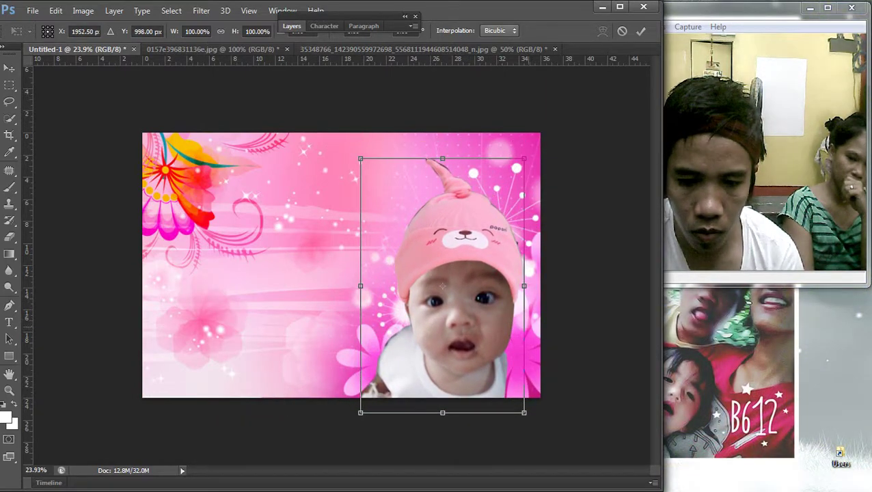
key(Return)
scroll(341, 265, down, 2)
scroll(341, 265, up, 2)
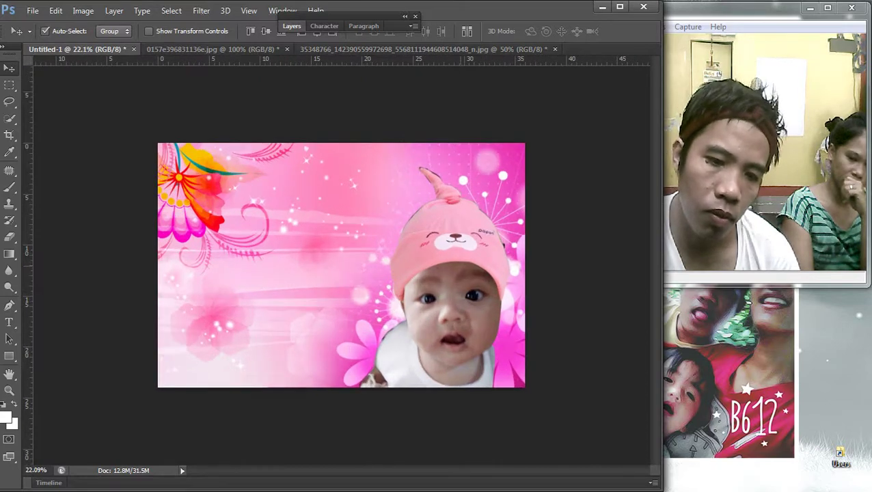
Step: Select the hat and baby photo layers together and enlarge them as one
right_click(281, 267)
key(Escape)
click(450, 234)
key(ctrl+t)
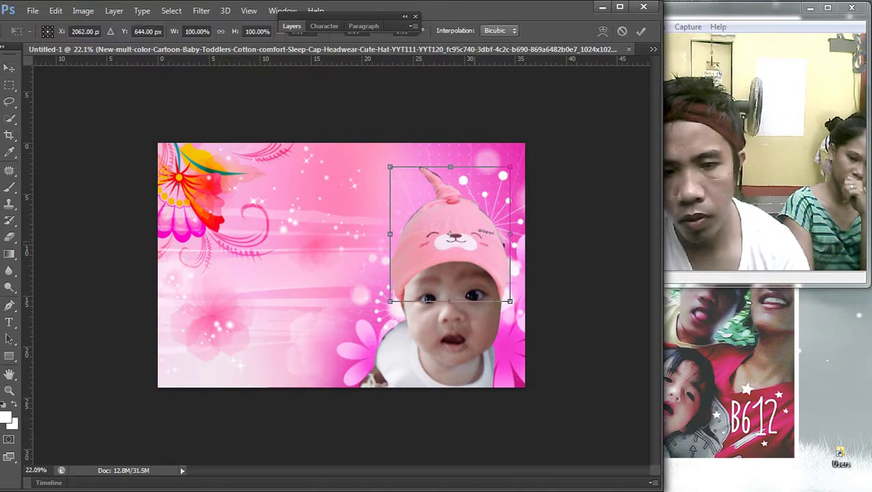
key(Return)
shift+click(389, 243)
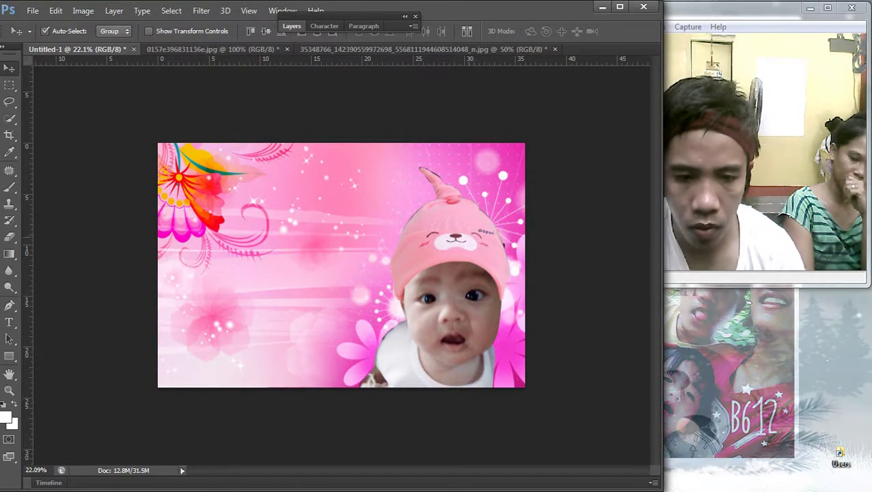
key(ctrl+t)
drag(510, 167, 518, 154)
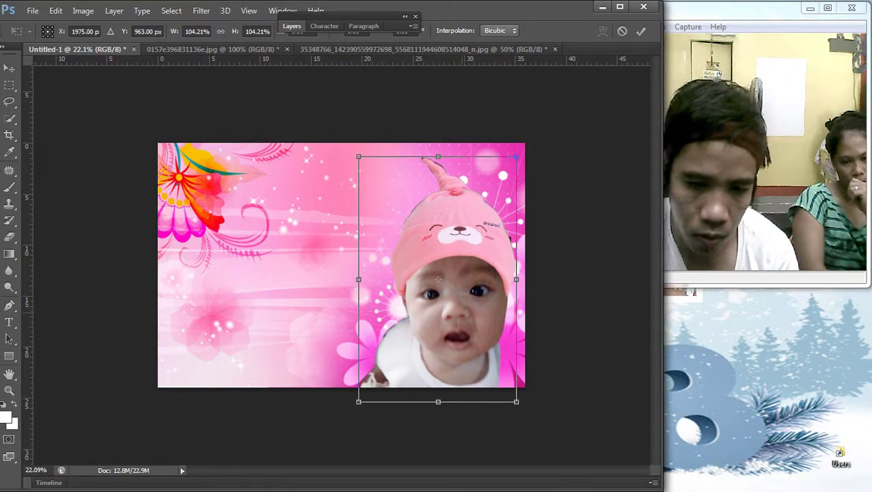
key(Return)
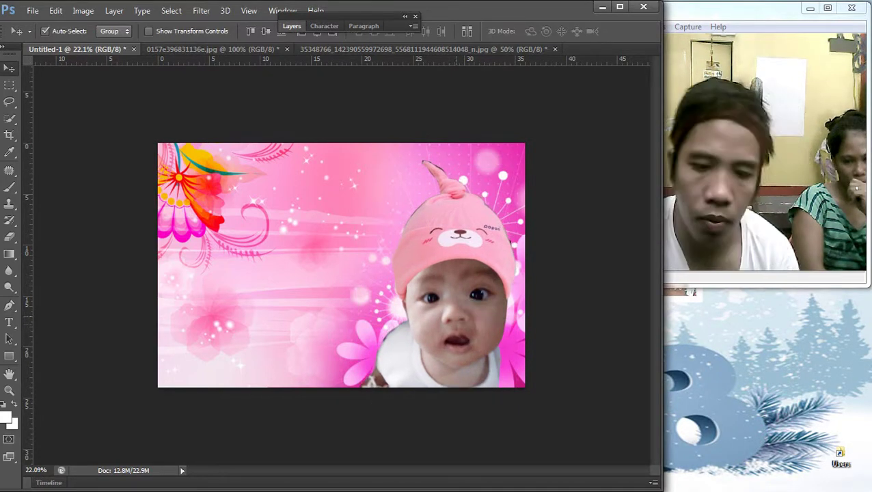
scroll(343, 265, down, 1)
scroll(342, 265, up, 1)
Step: Enlarge the baby photo slightly to about 103%
key(ctrl+t)
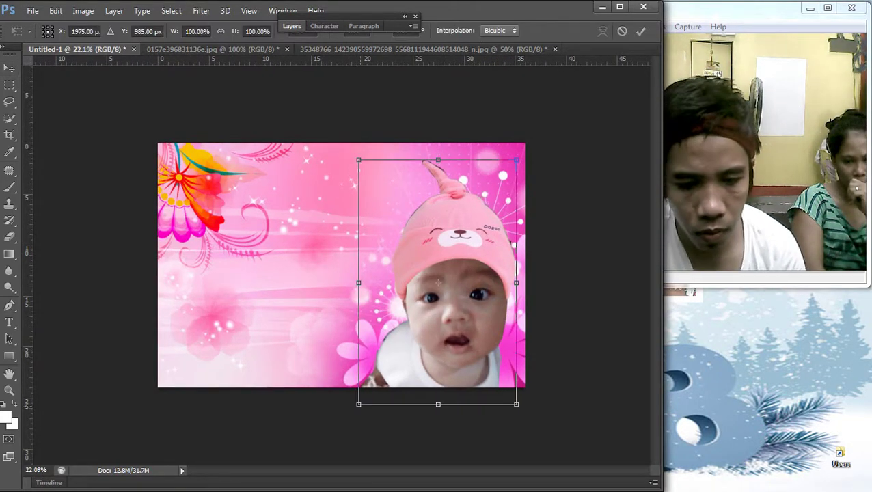
drag(358, 404, 353, 412)
key(Return)
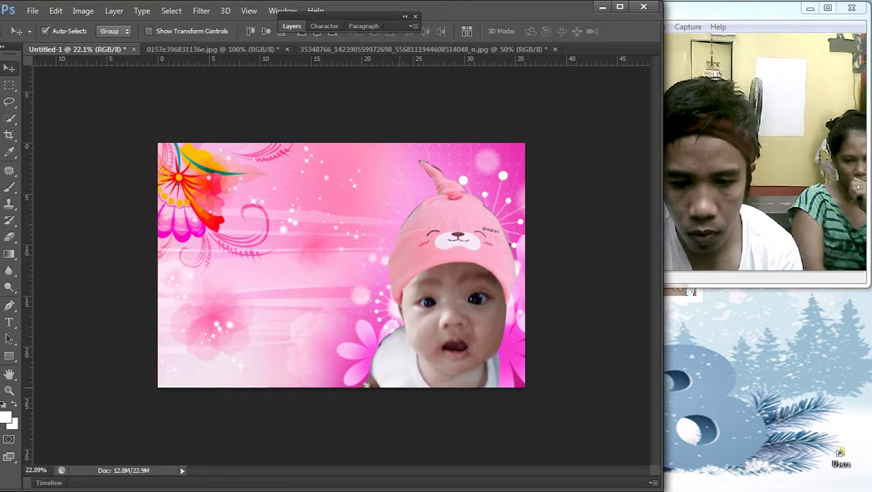
scroll(342, 265, down, 1)
scroll(342, 265, up, 1)
right_click(282, 288)
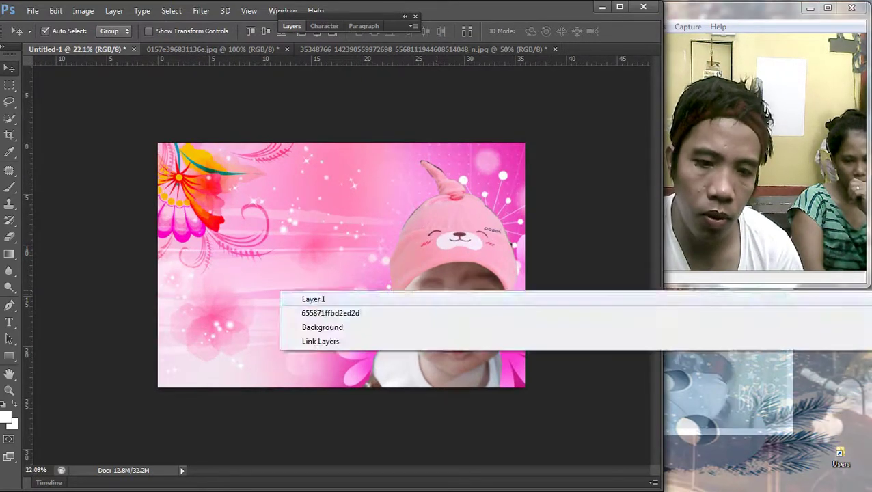
Step: Brighten Layer 1 slightly with a small Curves lift
click(311, 295)
key(ctrl+m)
drag(519, 166, 147, 195)
drag(140, 344, 139, 342)
key(Return)
Step: Trace a Pen path around the hat's pointed tip and convert it into a selection
key(p)
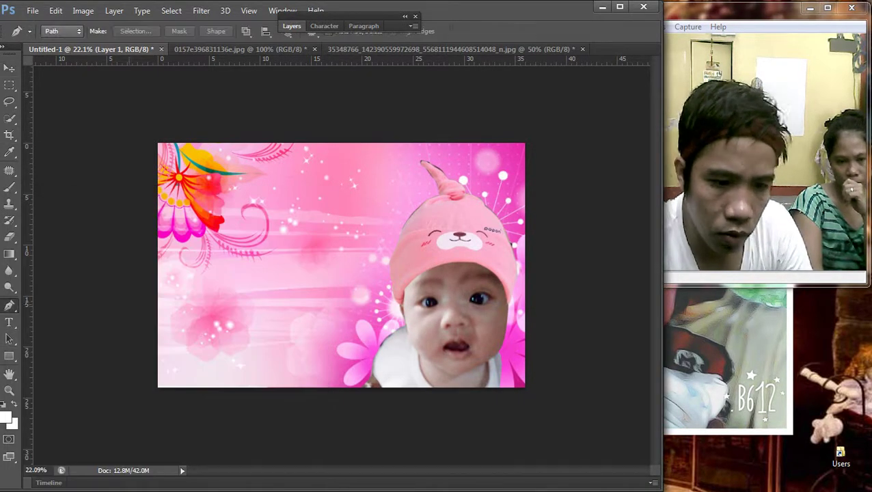
scroll(294, 345, up, 4)
scroll(479, 259, up, 2)
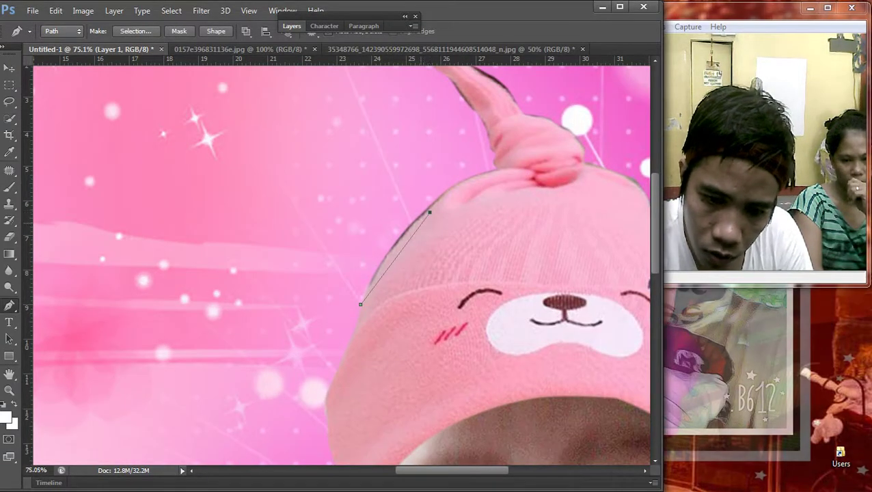
click(429, 212)
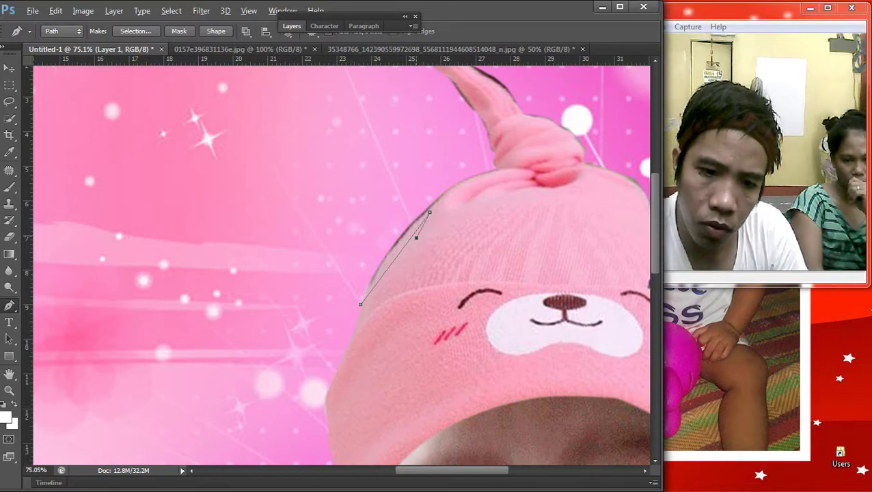
alt+click(429, 213)
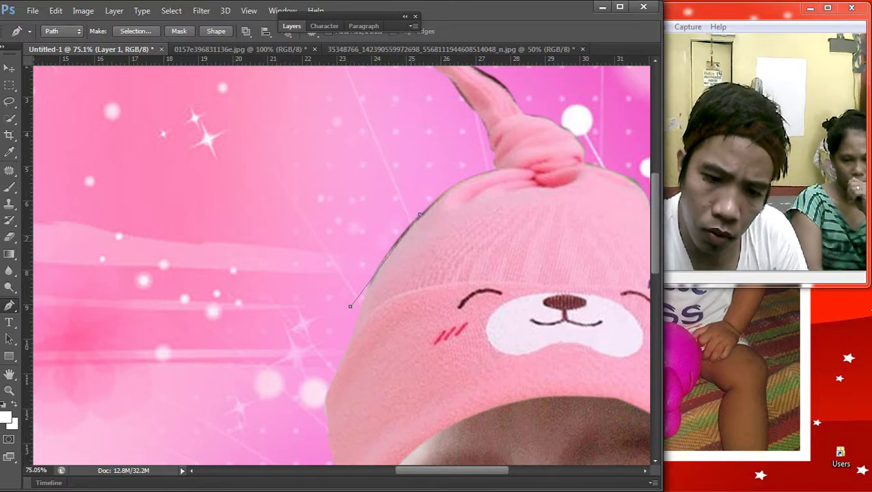
drag(419, 214, 429, 213)
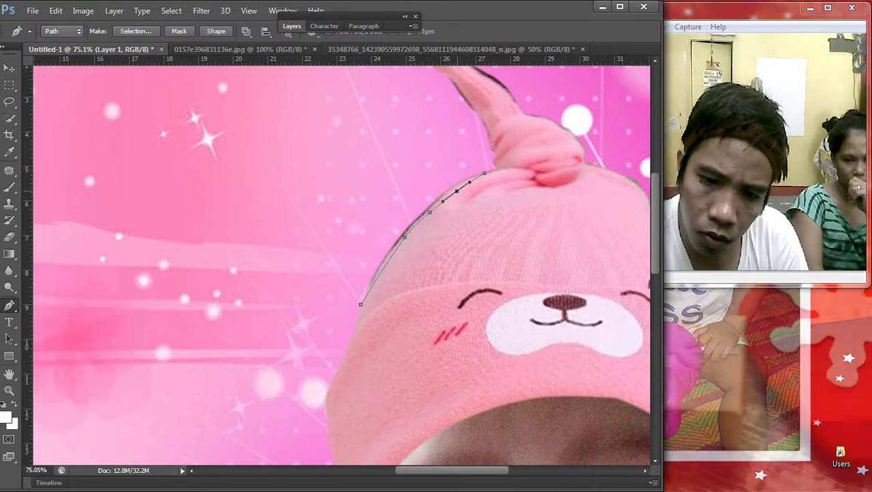
scroll(335, 265, up, 2)
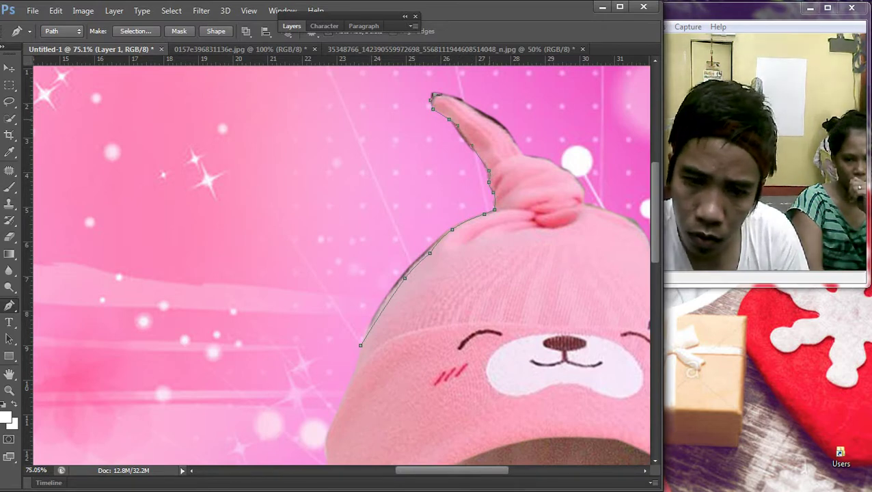
click(489, 119)
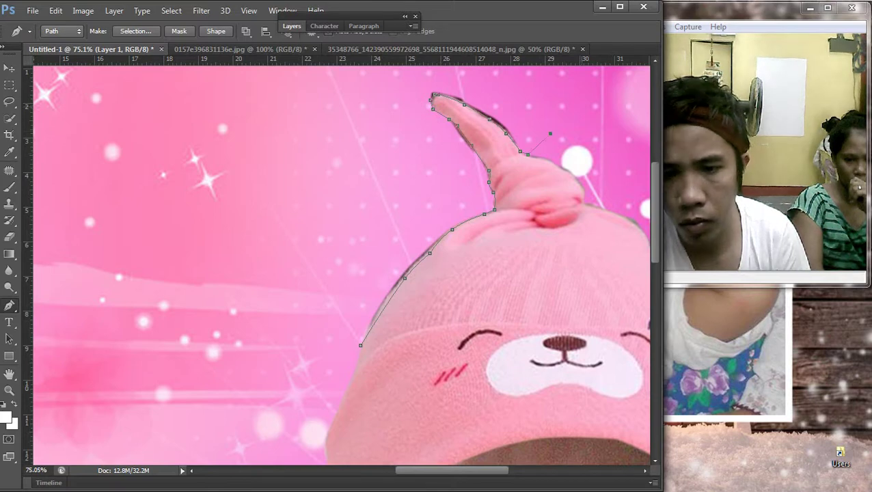
scroll(539, 113, down, 3)
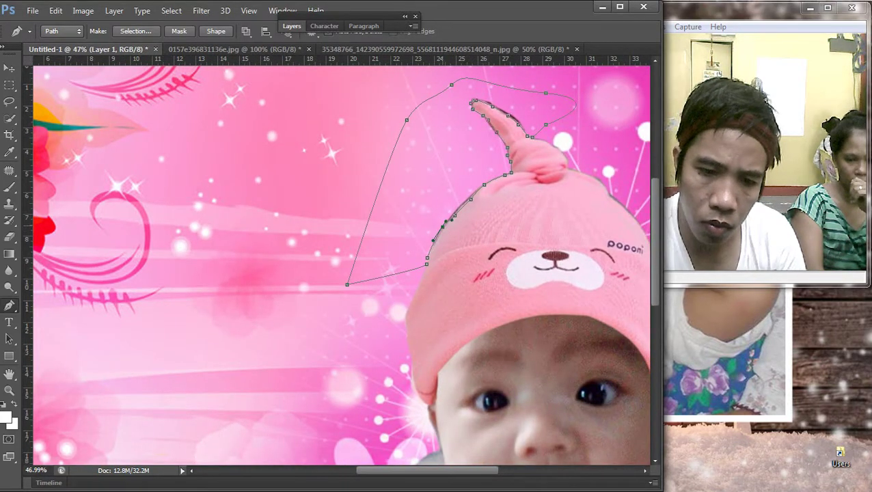
right_click(281, 186)
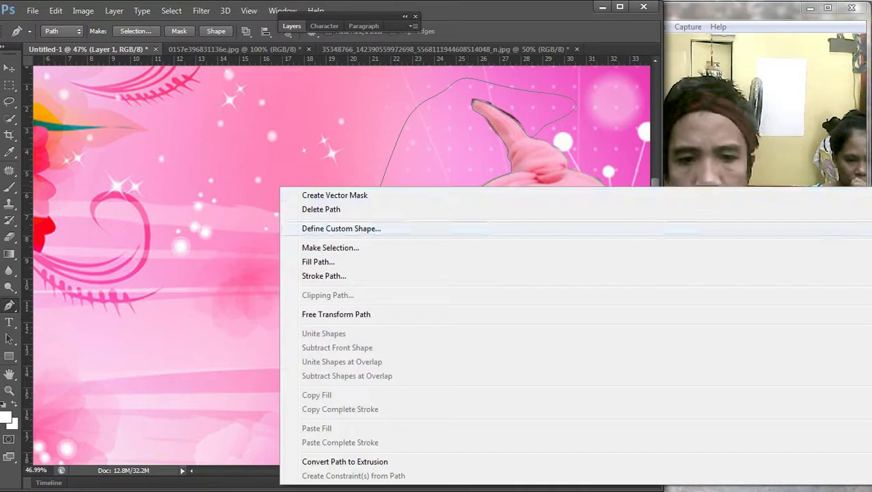
click(321, 248)
key(Return)
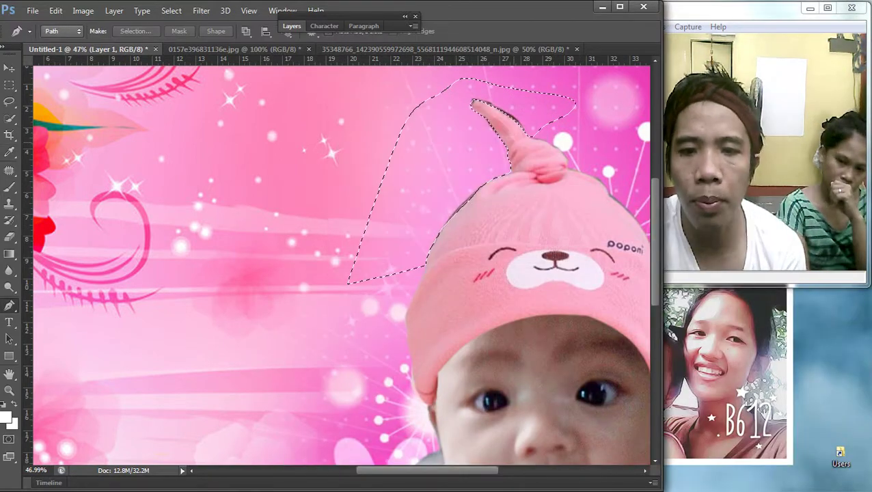
key(v)
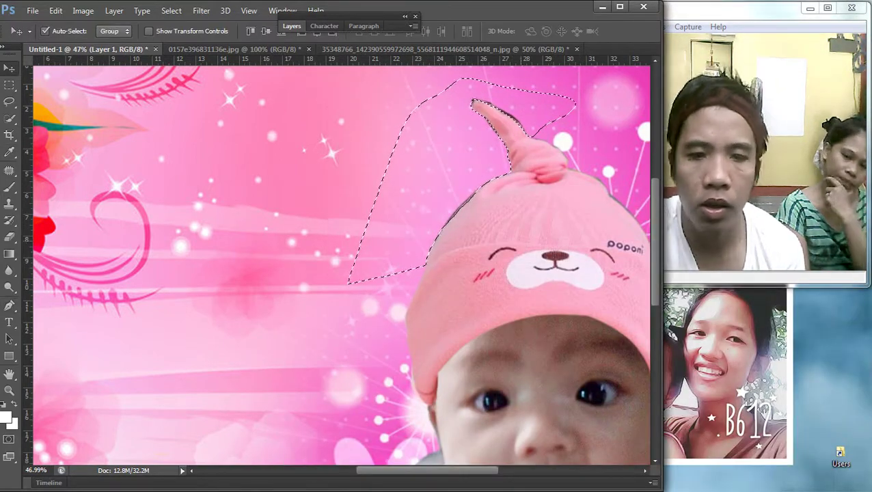
right_click(280, 236)
click(301, 241)
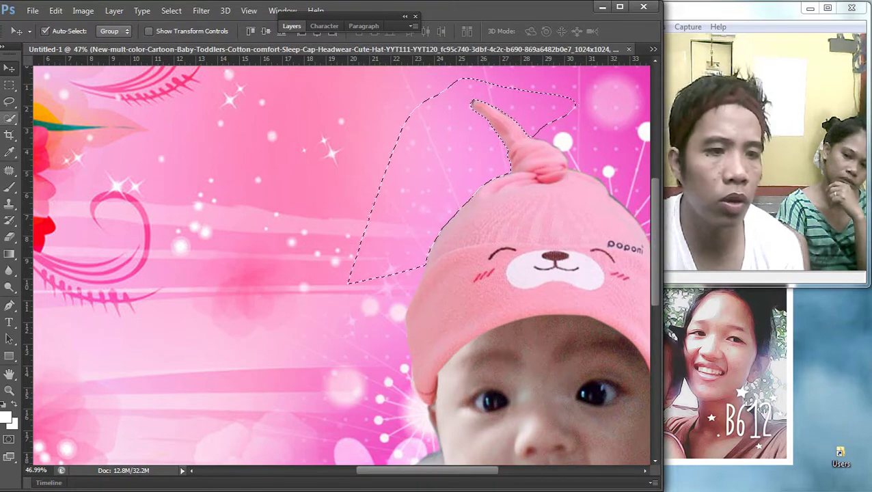
key(m)
right_click(435, 175)
click(457, 186)
key(ctrl+0)
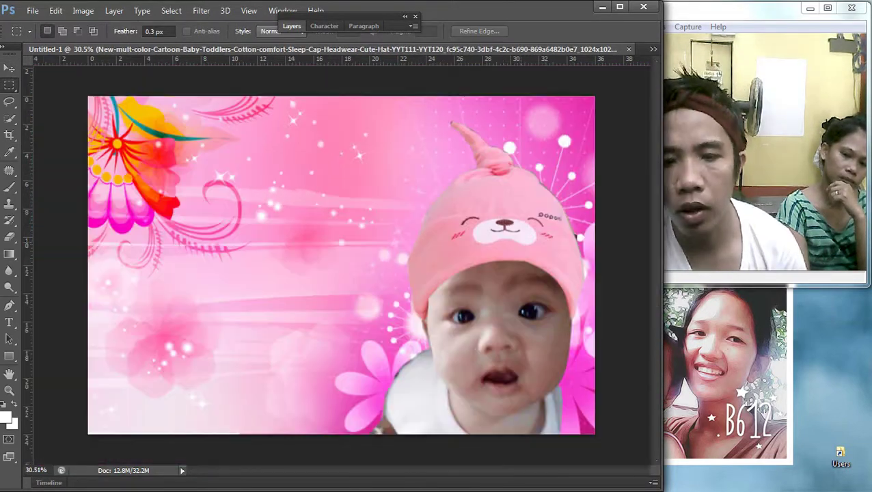
scroll(341, 265, down, 3)
scroll(341, 265, up, 1)
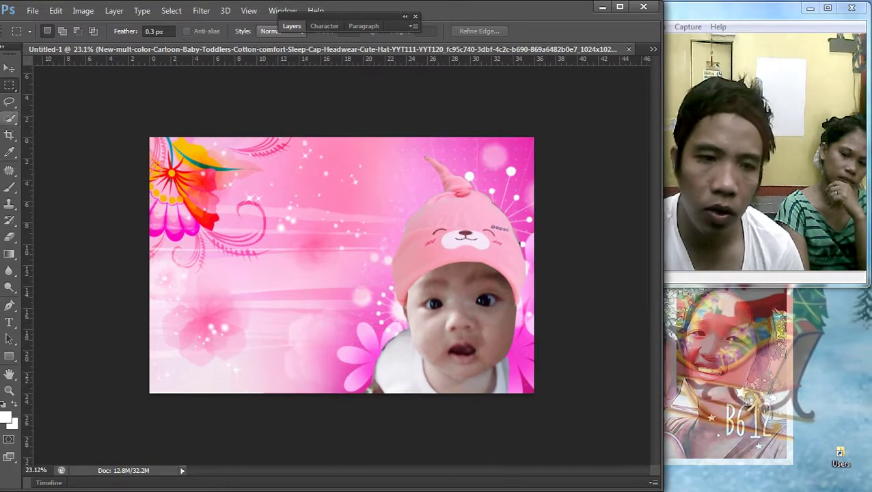
key(v)
right_click(280, 281)
click(342, 289)
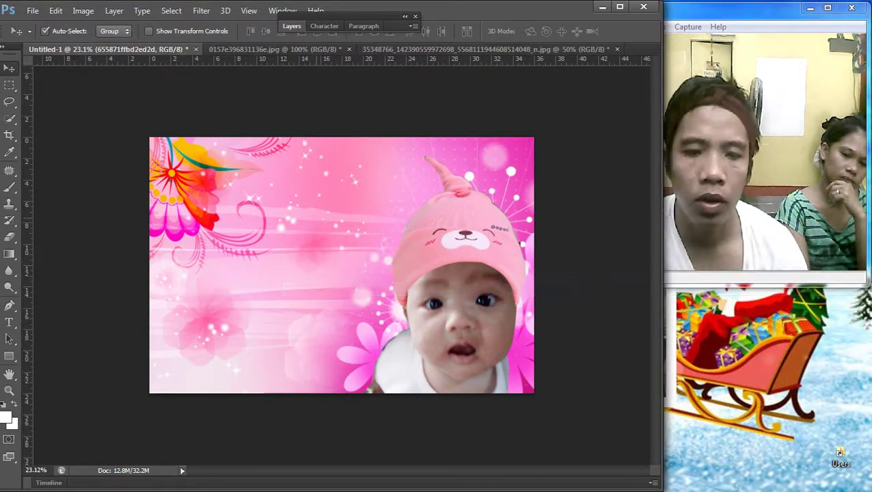
drag(317, 195, 526, 389)
drag(382, 16, 382, 25)
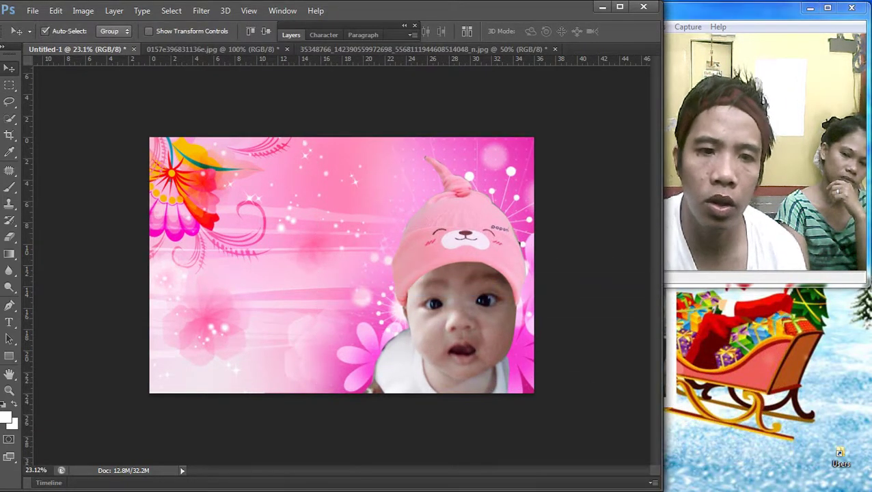
click(291, 35)
right_click(365, 125)
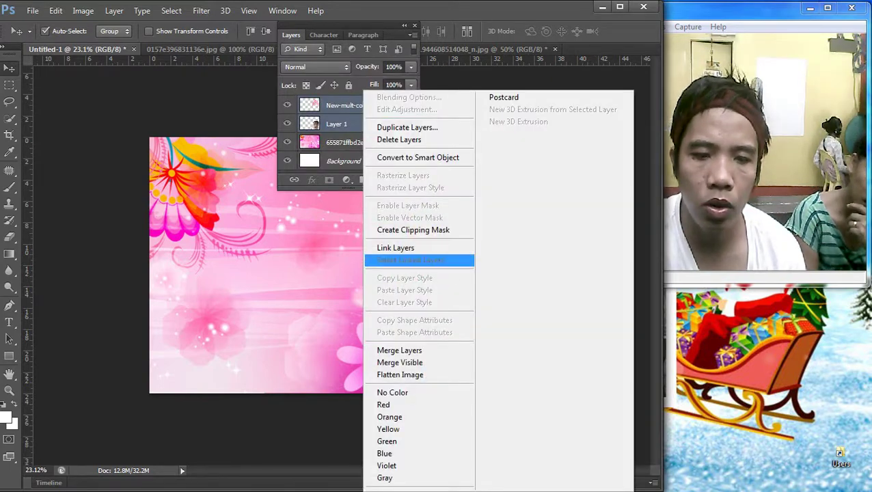
click(399, 350)
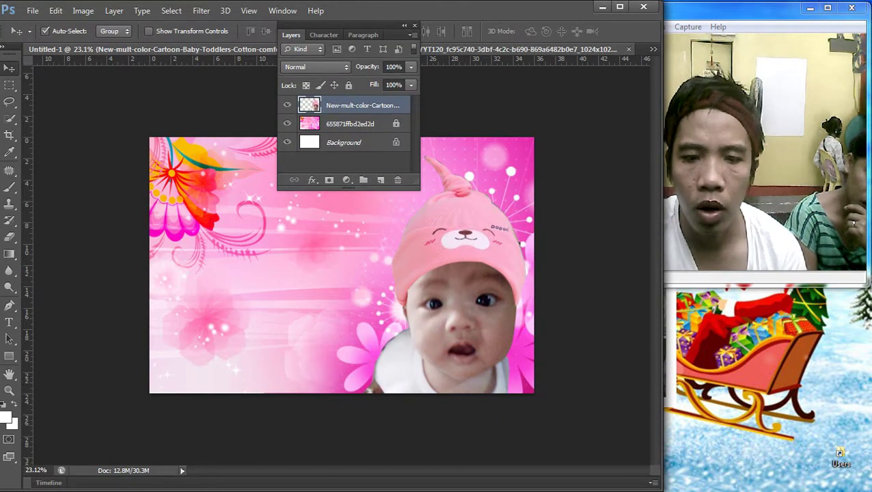
key(F7)
key(F7)
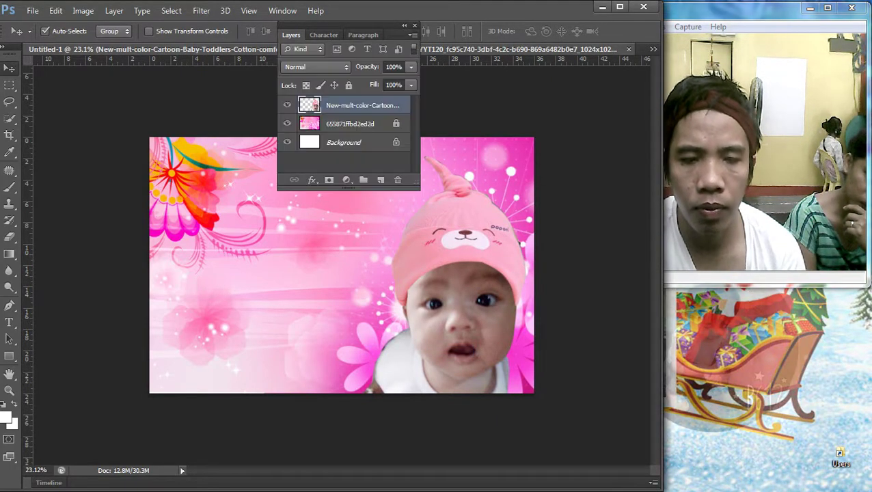
Step: Add a near-white 10 px Stroke layer style to the baby layer
double_click(405, 105)
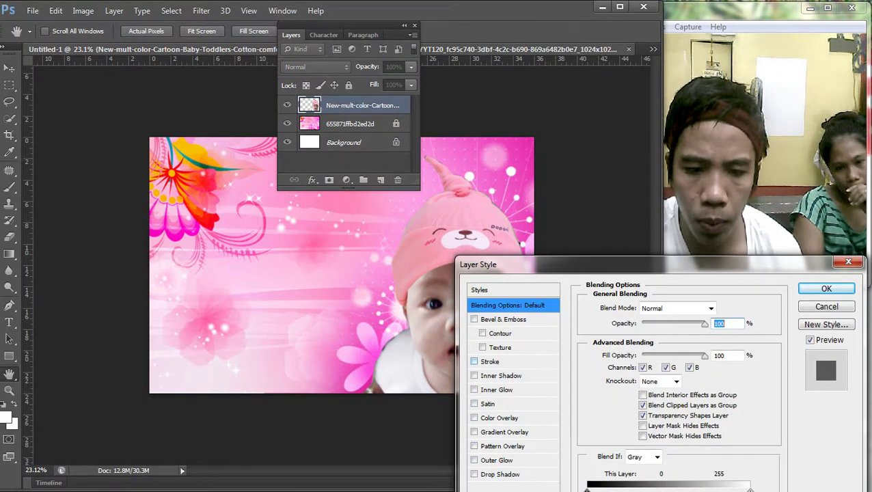
click(489, 361)
click(617, 395)
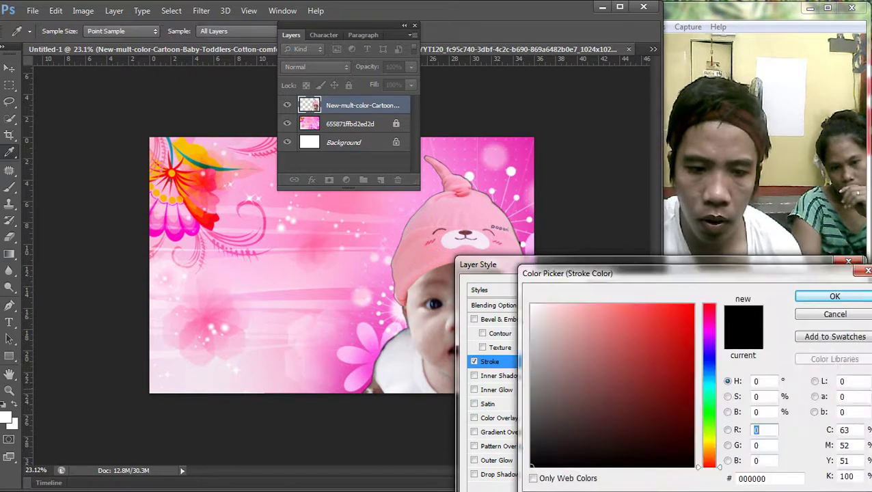
key(Return)
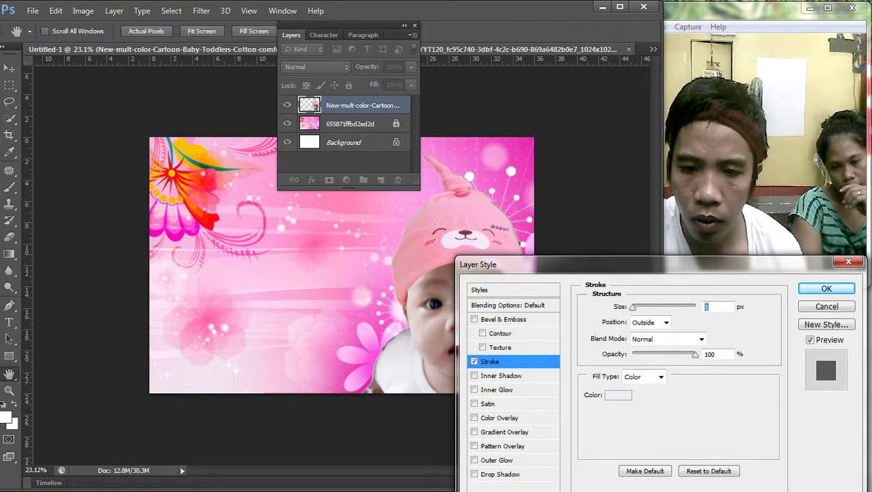
text(10)
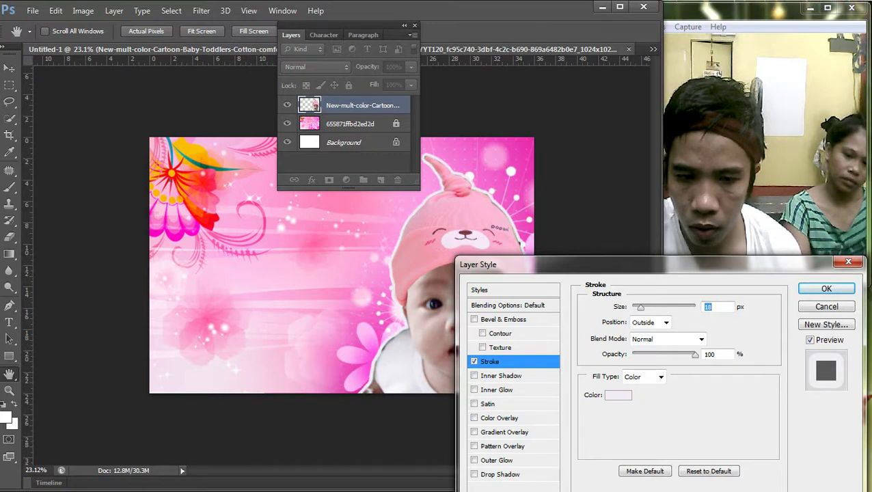
key(Return)
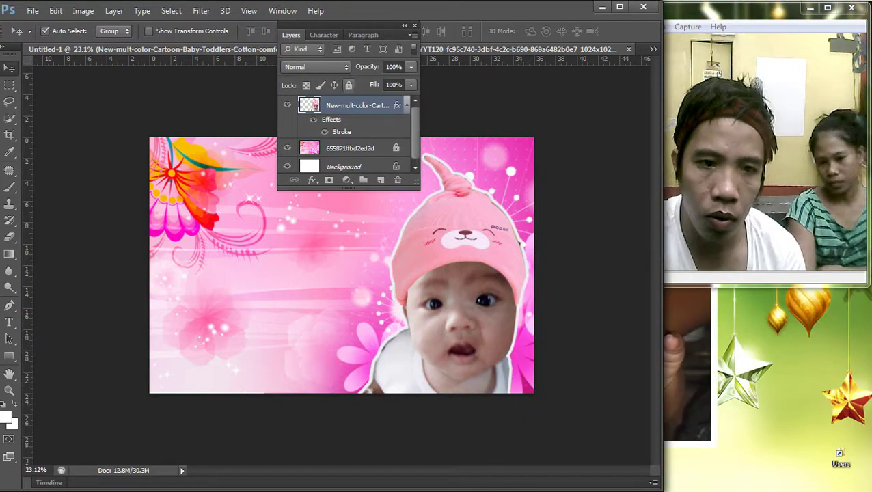
Step: Zoom out to the whole card and raise the Curves line on the baby photo
key(F7)
scroll(342, 265, down, 1)
right_click(280, 254)
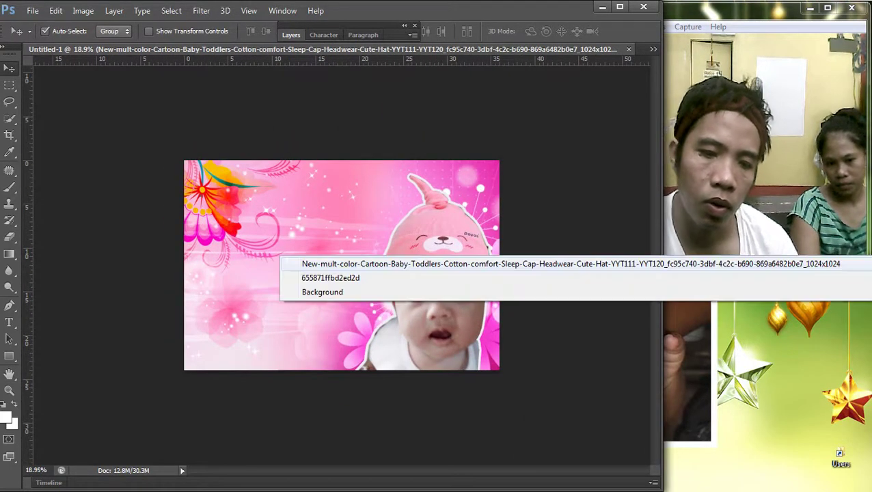
key(Escape)
key(ctrl+m)
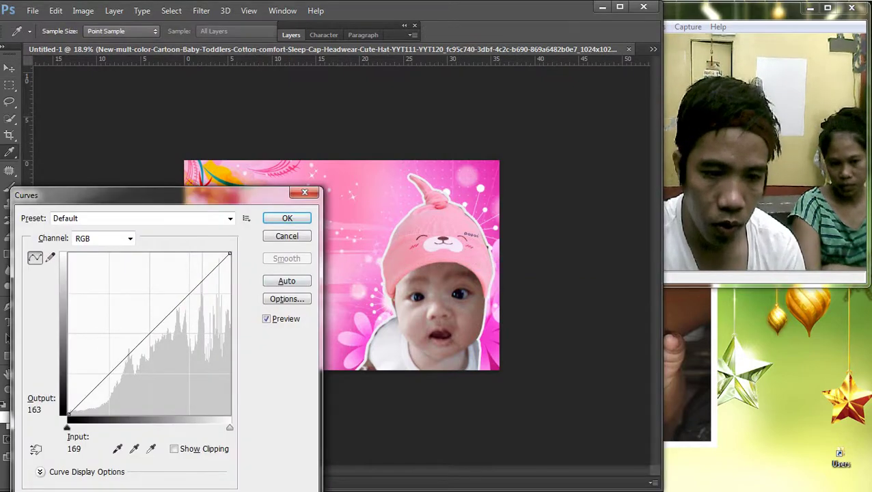
drag(175, 311, 170, 305)
Step: Apply the brightening curve and move the baby photo to the card's left side
key(Return)
key(v)
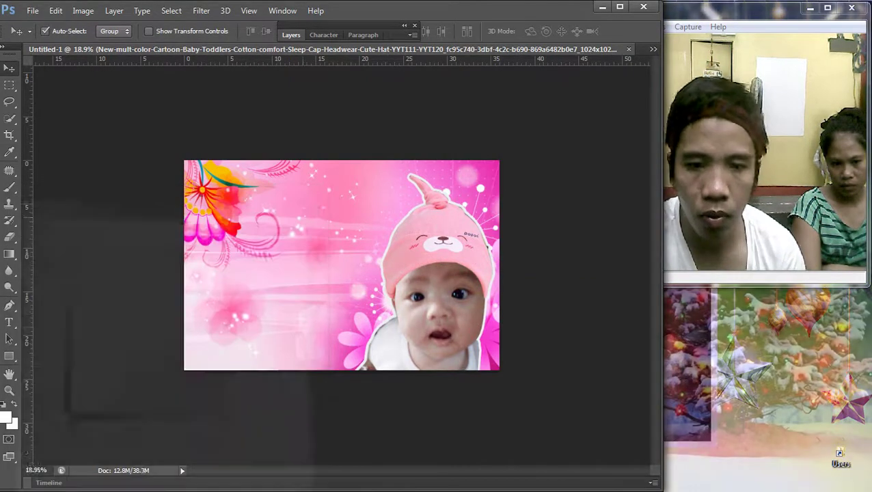
scroll(341, 265, down, 2)
scroll(341, 265, up, 2)
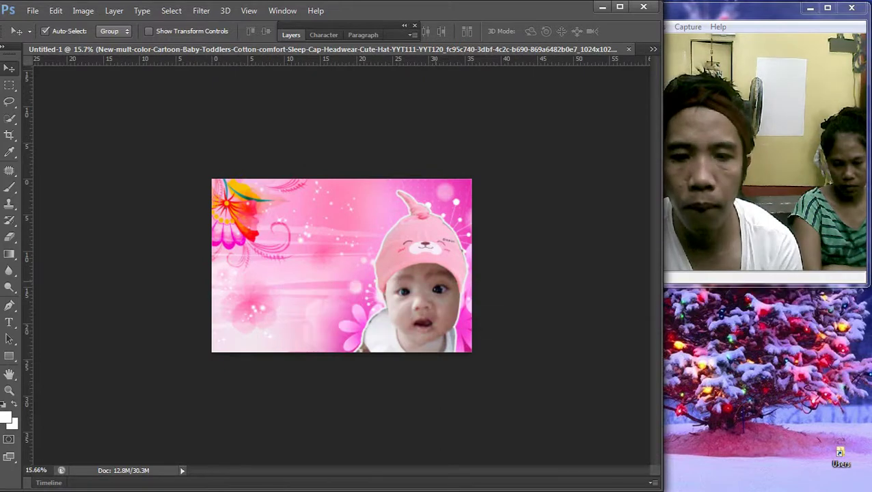
drag(448, 254, 443, 251)
scroll(341, 265, down, 1)
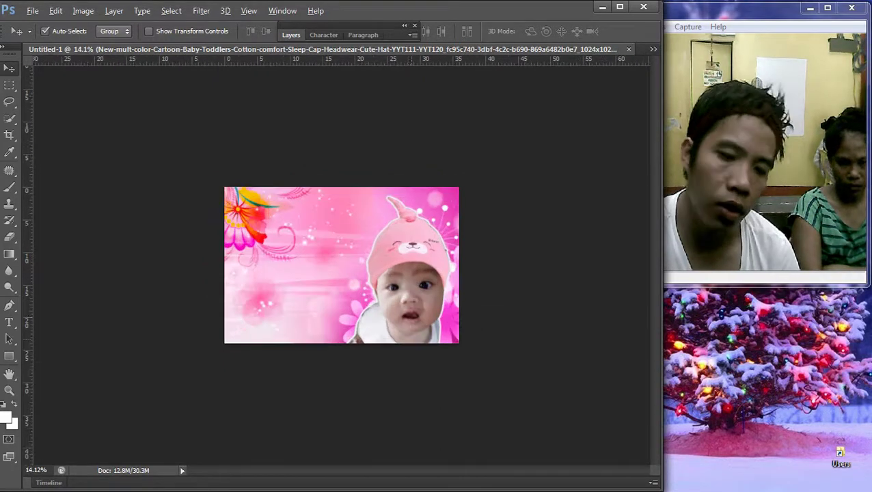
drag(426, 281, 309, 265)
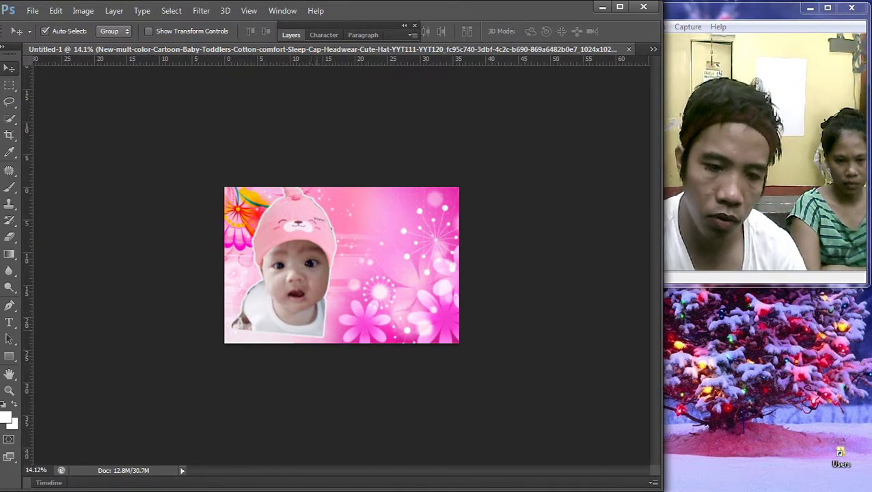
Step: Scale the baby photo down to about 91% to fit the bottom-left corner
key(ctrl+t)
drag(340, 336, 325, 321)
drag(318, 283, 312, 294)
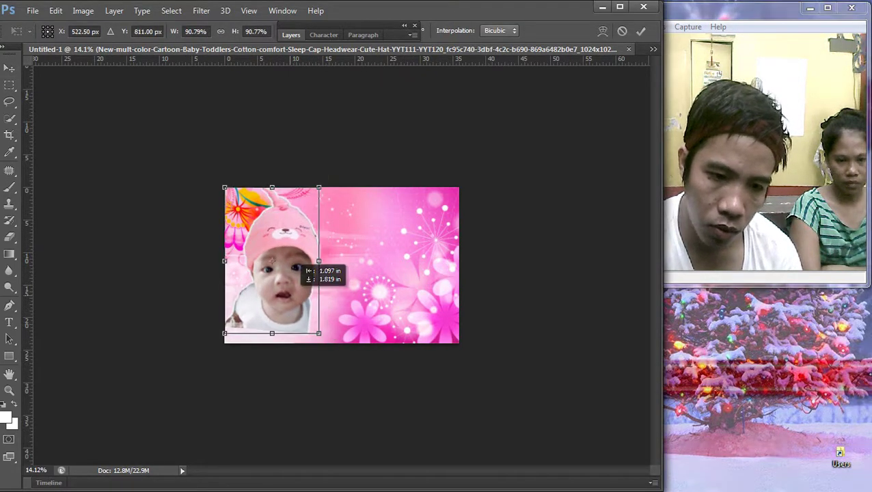
scroll(311, 294, up, 3)
key(Return)
scroll(342, 266, up, 2)
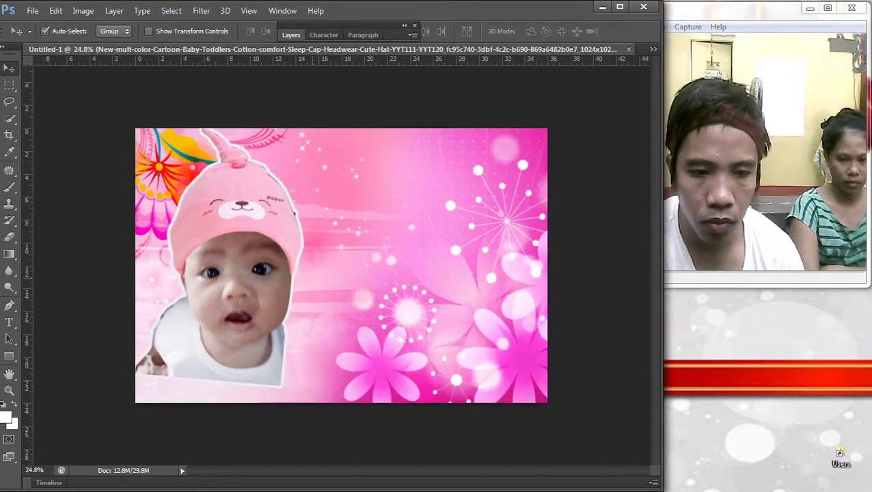
Step: Open the pink bear hat preview and narrow the browser and Photoshop windows to see both
click(854, 209)
scroll(274, 274, down, 3)
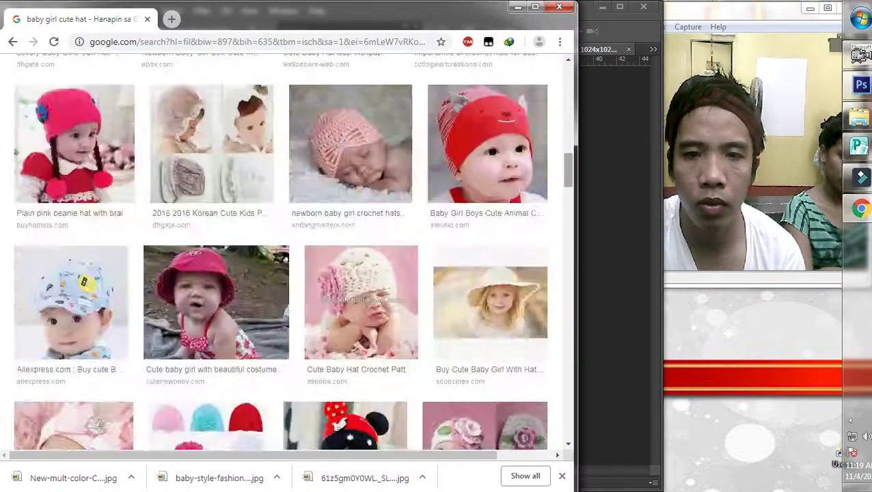
click(213, 431)
drag(578, 274, 518, 274)
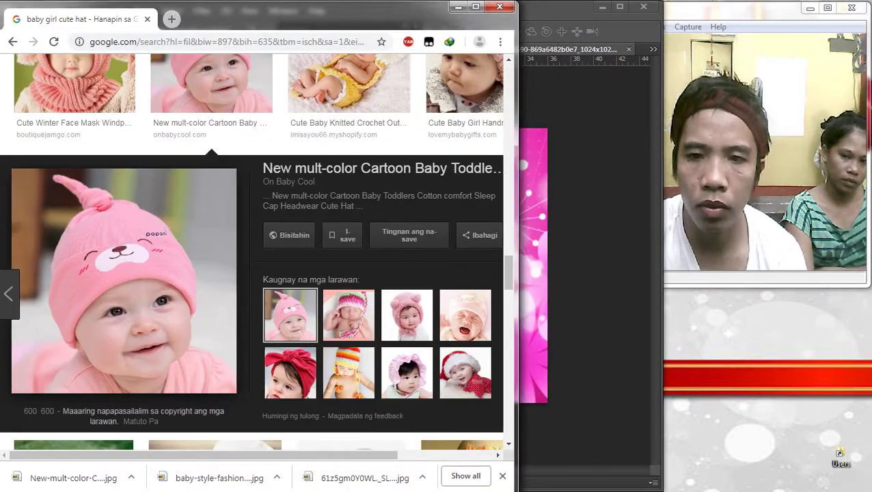
key(alt+Tab)
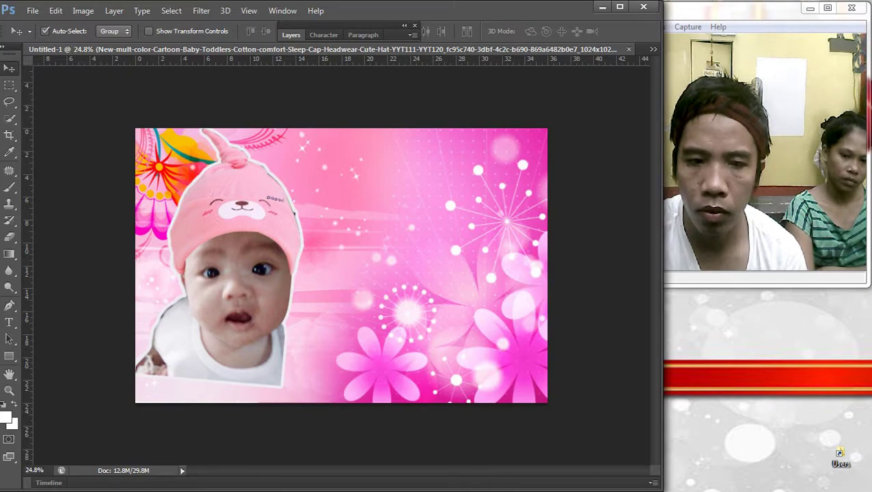
drag(663, 273, 601, 273)
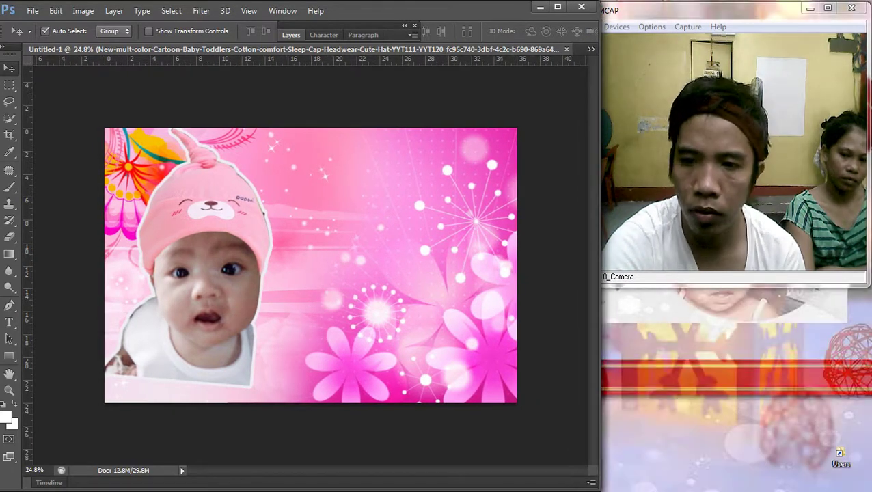
Step: Replace the 'baby girl cute hat' image search with 'toys'
click(856, 204)
scroll(259, 252, up, 5)
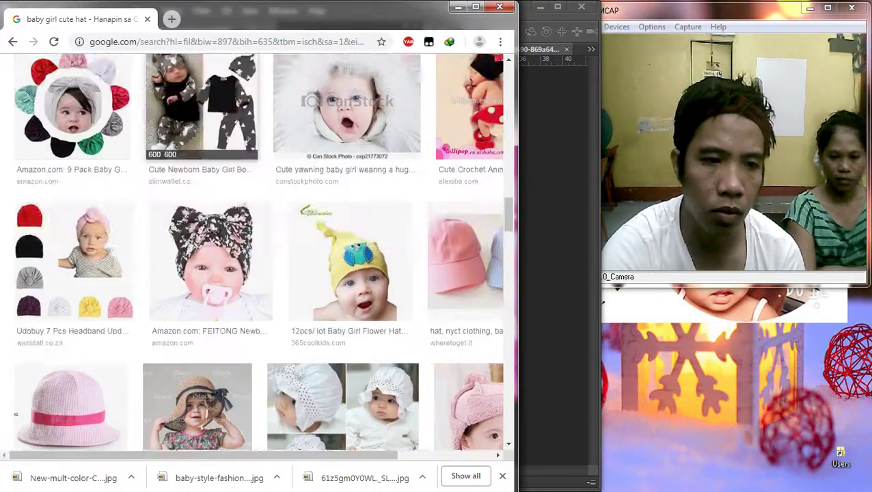
scroll(260, 253, up, 15)
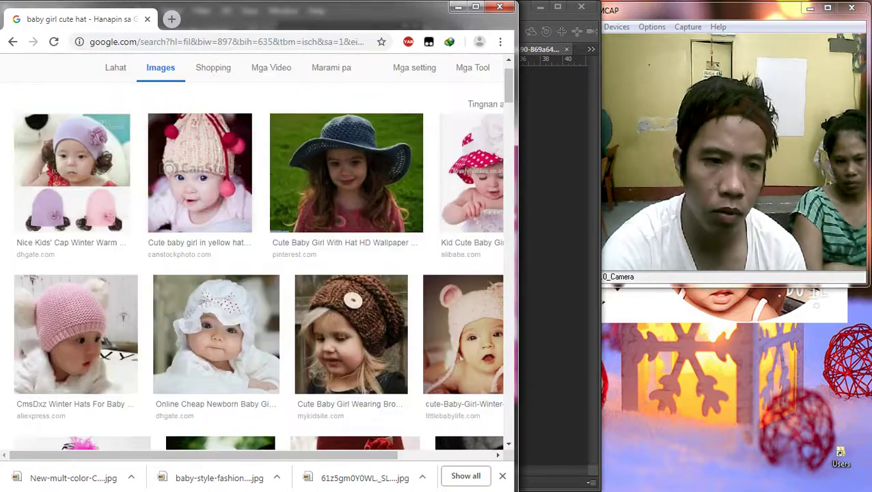
scroll(260, 252, up, 2)
triple_click(143, 80)
text(toys)
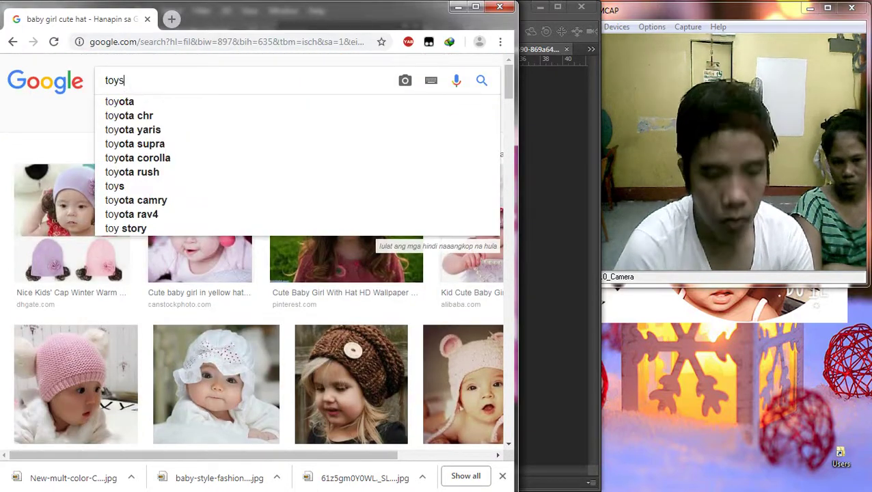
key(Return)
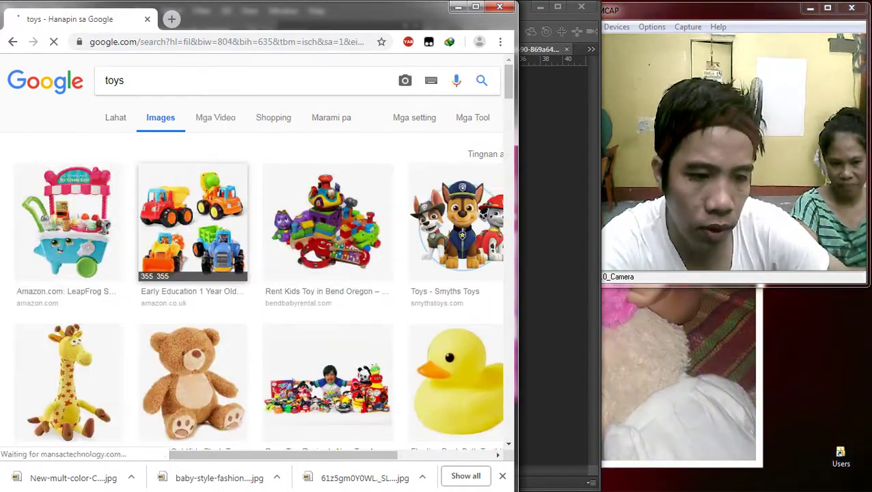
Step: Preview the LeapFrog ice cream cart and the related push cart, then add 'for' to the query
scroll(69, 199, down, 3)
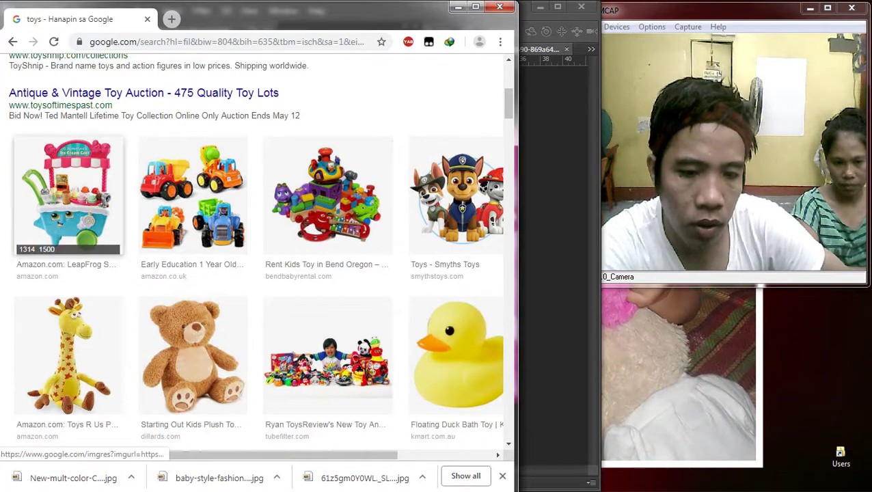
click(68, 198)
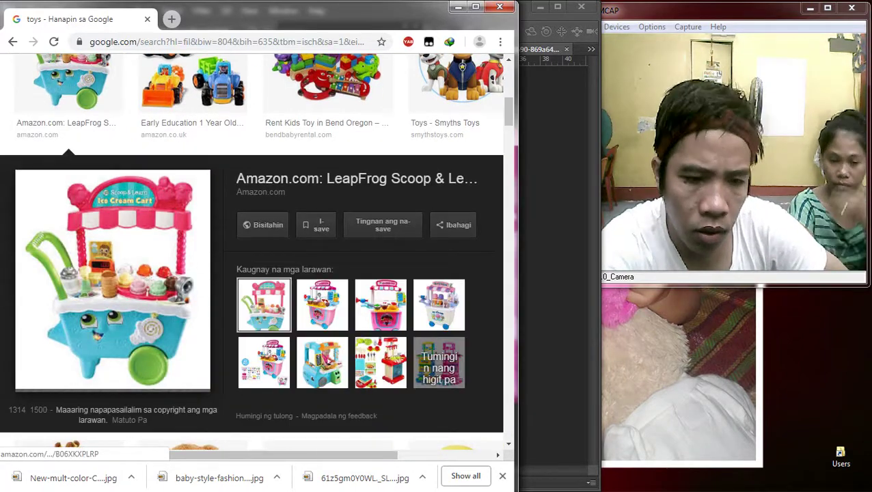
click(381, 305)
scroll(273, 308, down, 7)
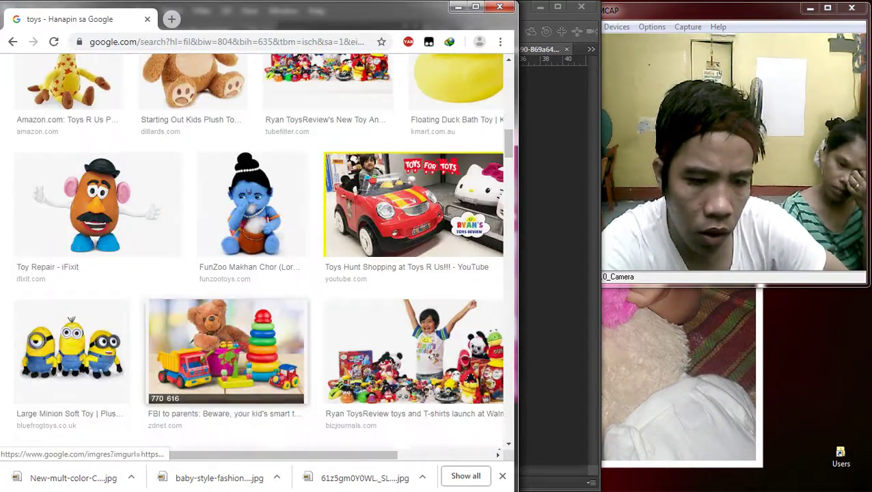
scroll(71, 319, down, 3)
scroll(71, 320, up, 10)
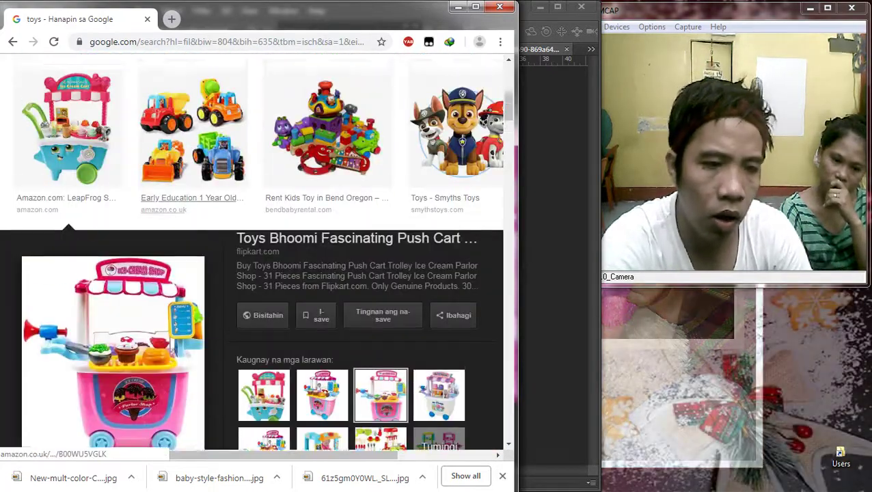
scroll(71, 319, up, 10)
text(for g)
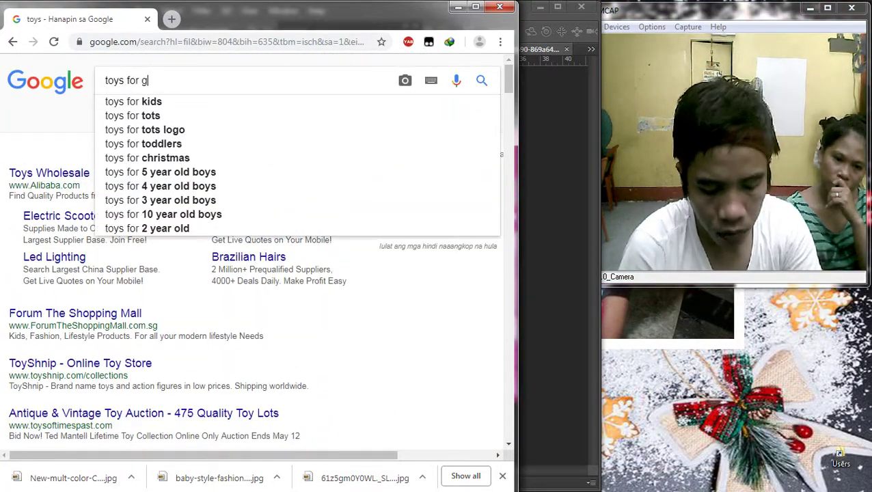
Step: Refine the image search to 'toys for baby girl' and browse the results
key(BackSpace)
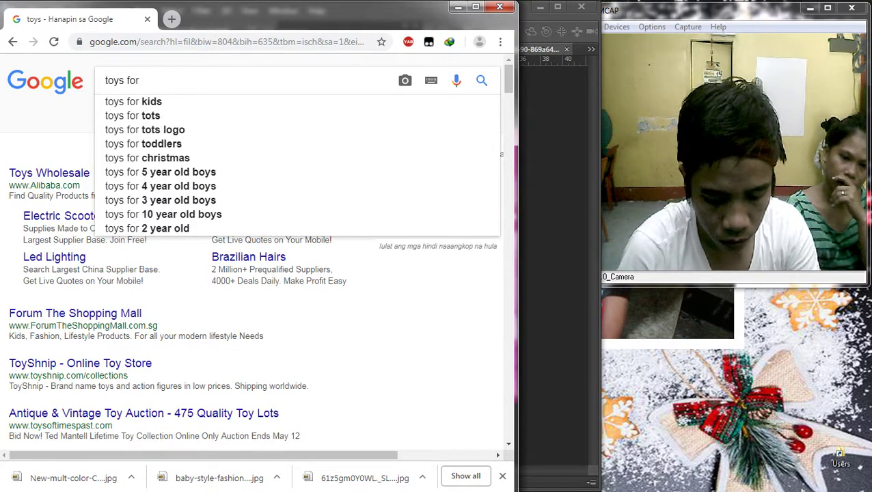
text(baby girl)
key(Return)
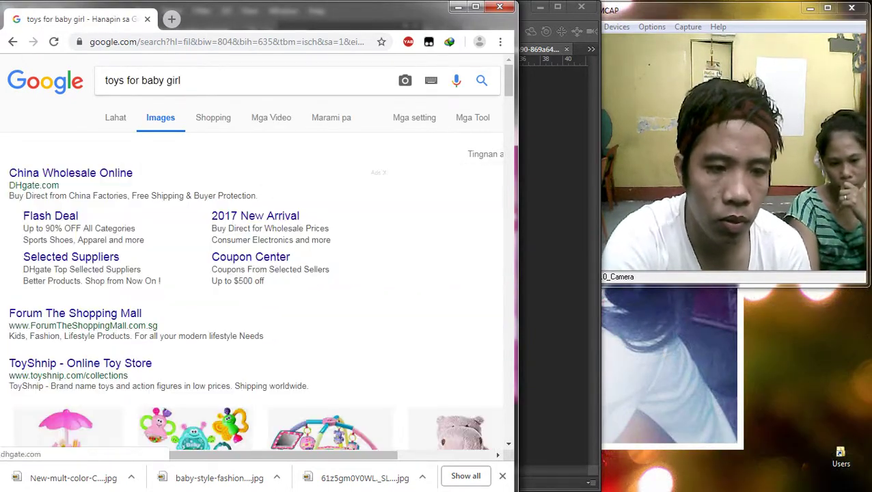
key(ctrl+w)
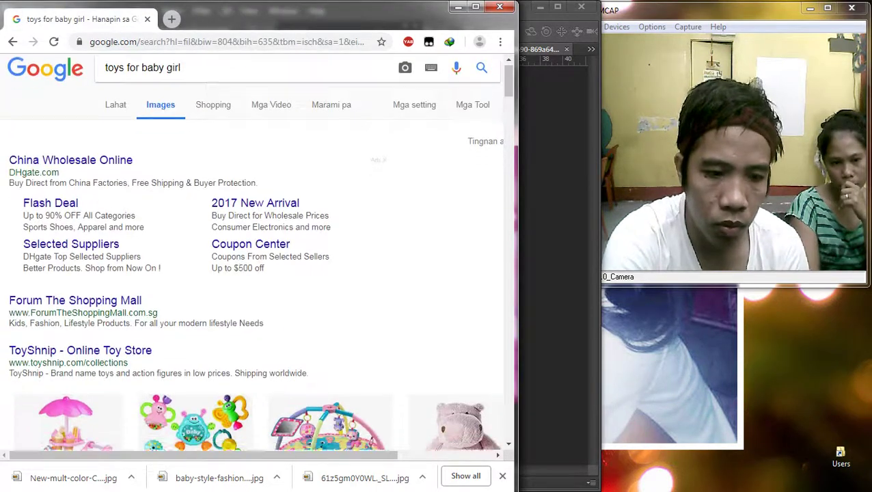
scroll(328, 239, down, 5)
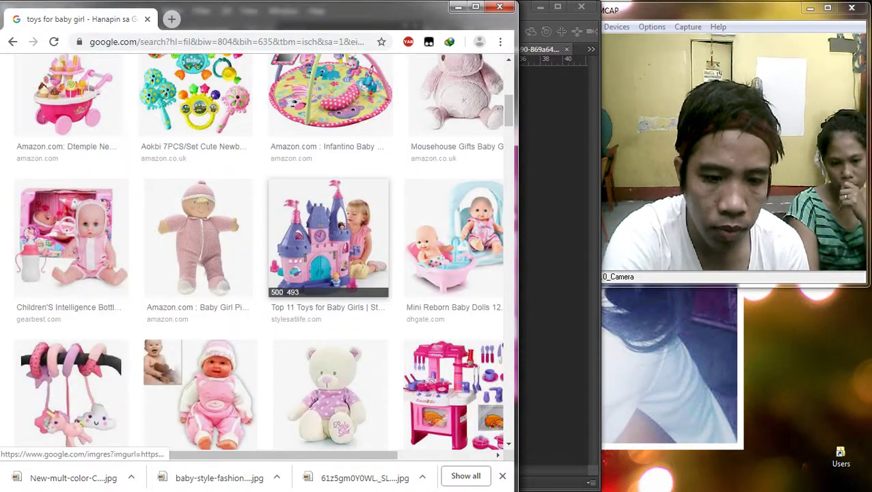
scroll(330, 205, down, 1)
scroll(330, 205, up, 2)
Step: Save the Infantino playmat picture and drag the download onto the card in Photoshop
click(330, 150)
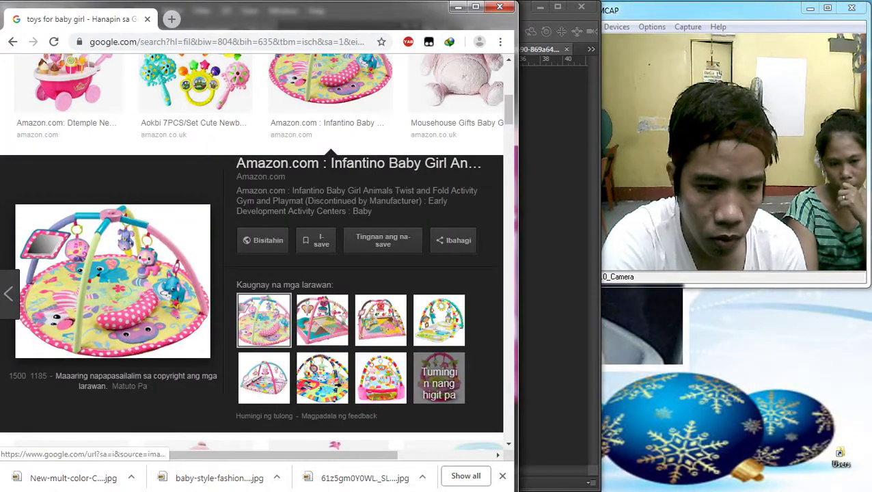
right_click(75, 269)
click(109, 382)
key(Escape)
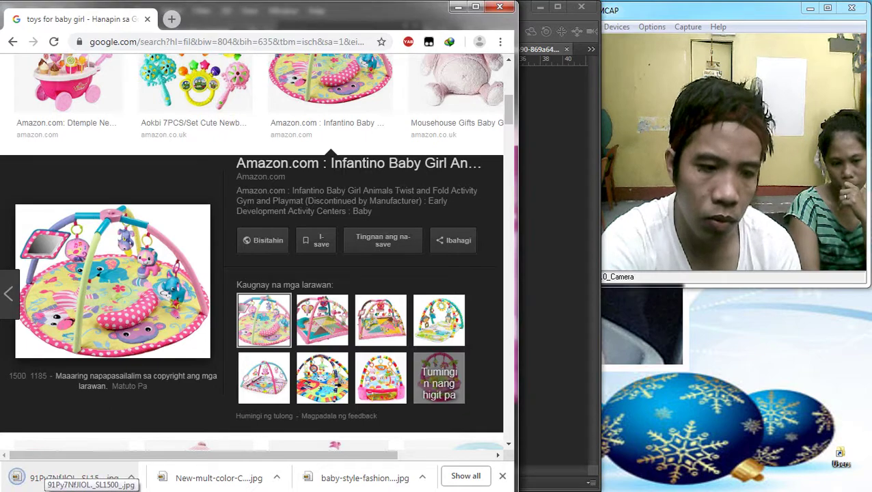
mouse_move(54, 477)
mouse_down()
mouse_move(851, 274)
mouse_move(854, 83)
mouse_move(310, 270)
mouse_move(287, 304)
mouse_move(284, 294)
mouse_move(410, 250)
mouse_up()
Step: Place the playmat, rasterize it, and erase its white background with the Magic Eraser
key(Return)
key(e)
click(410, 250)
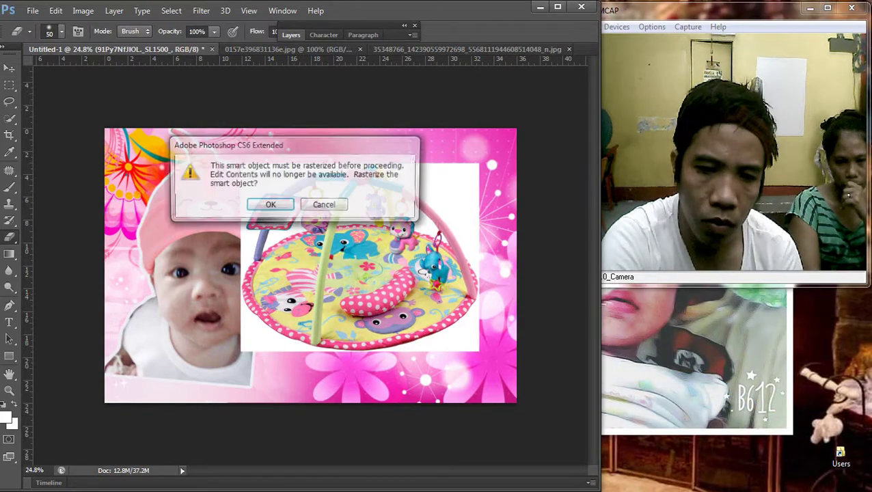
key(Return)
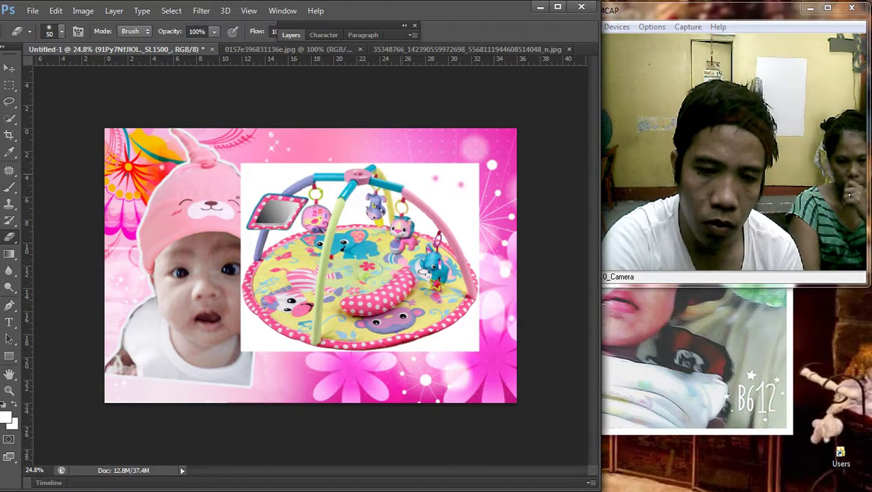
right_click(9, 237)
click(54, 261)
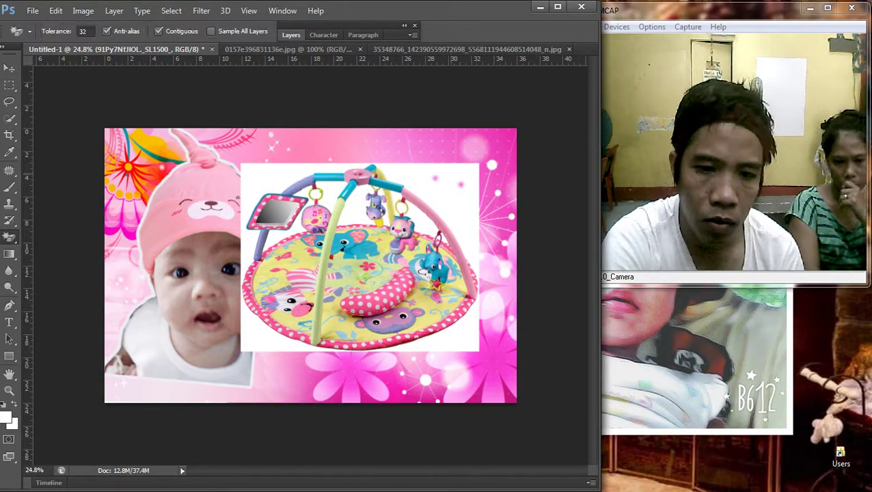
click(439, 181)
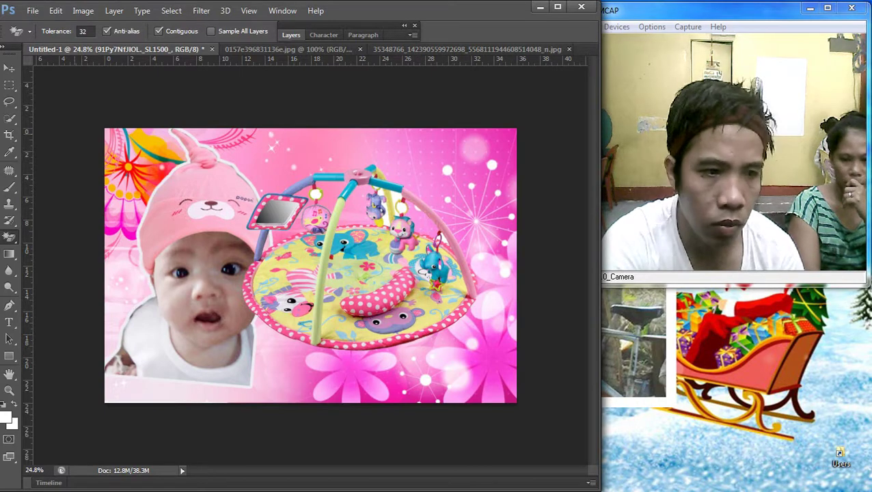
Step: Move the playmat and scale it to about 62% into the card's lower-left corner
key(v)
mouse_move(341, 211)
mouse_down()
mouse_move(341, 223)
mouse_move(171, 286)
mouse_move(205, 288)
mouse_up()
key(ctrl+t)
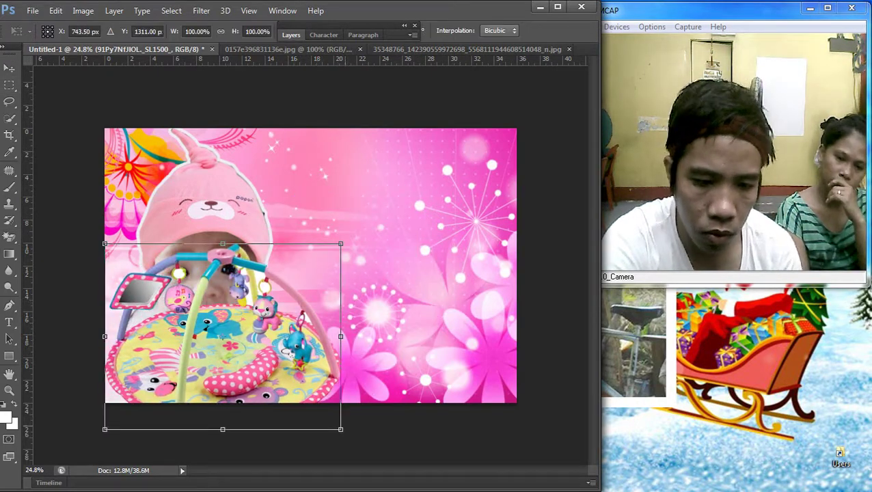
drag(340, 429, 251, 358)
drag(230, 267, 222, 338)
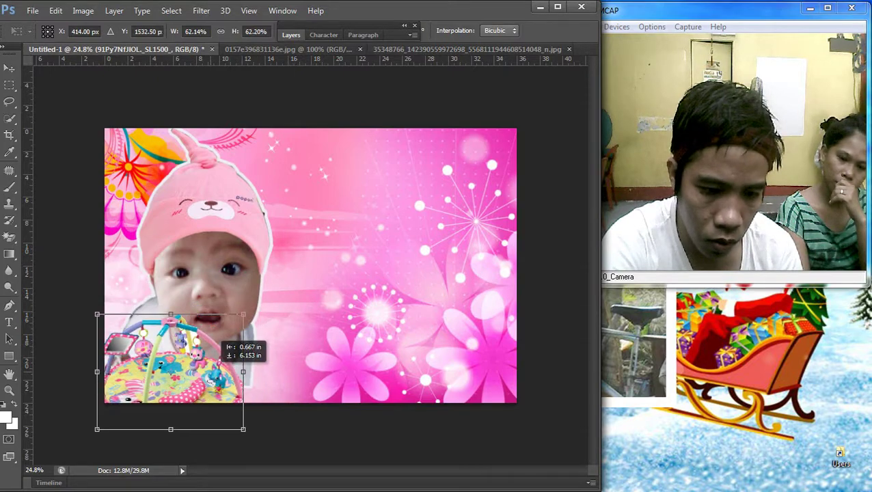
drag(243, 371, 292, 370)
drag(195, 429, 198, 402)
drag(291, 358, 260, 351)
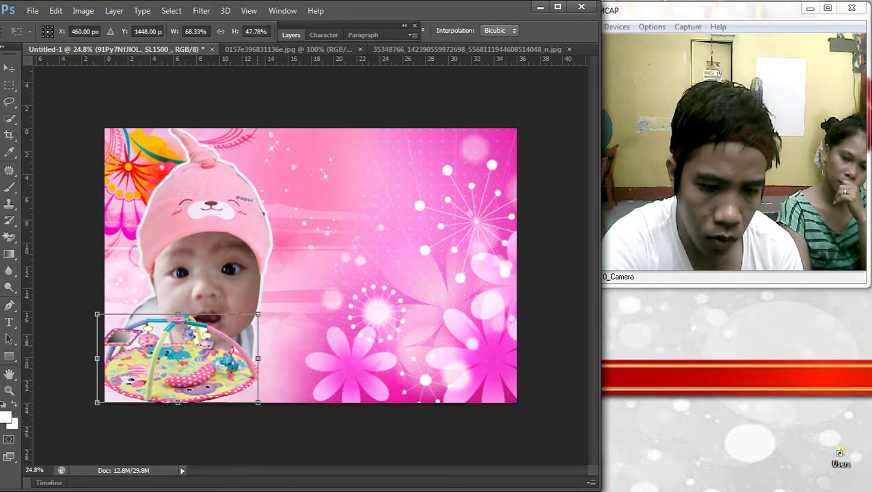
key(Return)
Step: Nudge the baby photo upward and check which layers lie at that spot
drag(228, 222, 233, 193)
right_click(217, 255)
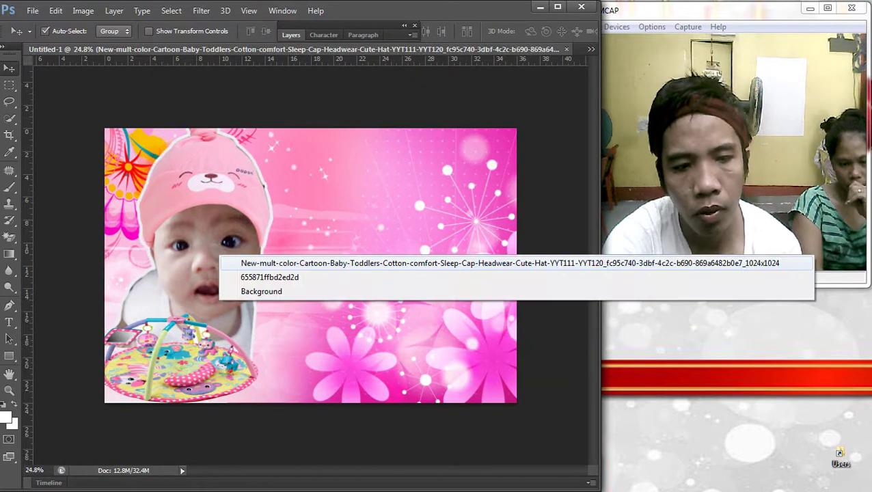
key(Escape)
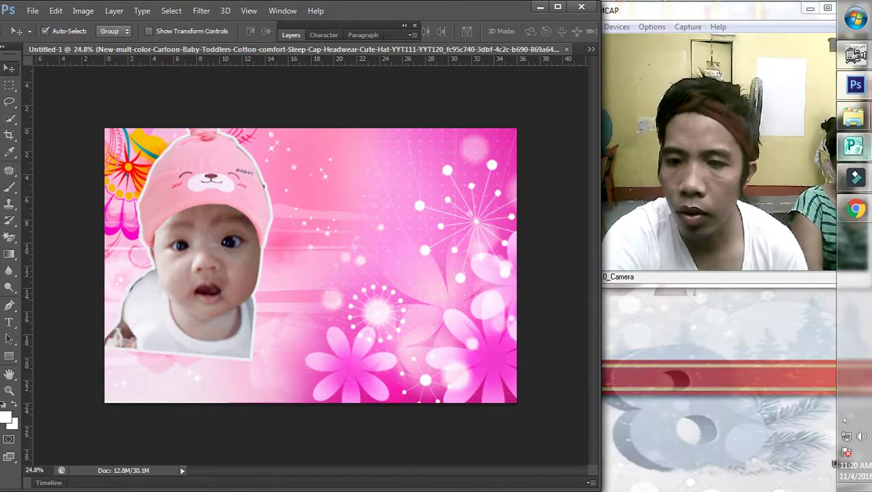
Step: Browse toy previews: the Children's Intelligence doll, 2018 make-up box and pink unicorn toys
click(854, 209)
click(324, 427)
scroll(252, 253, down, 2)
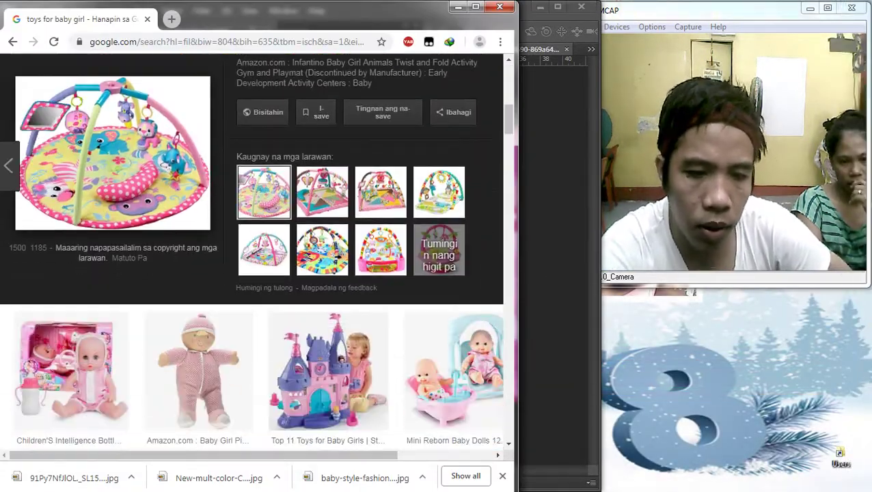
scroll(252, 253, down, 3)
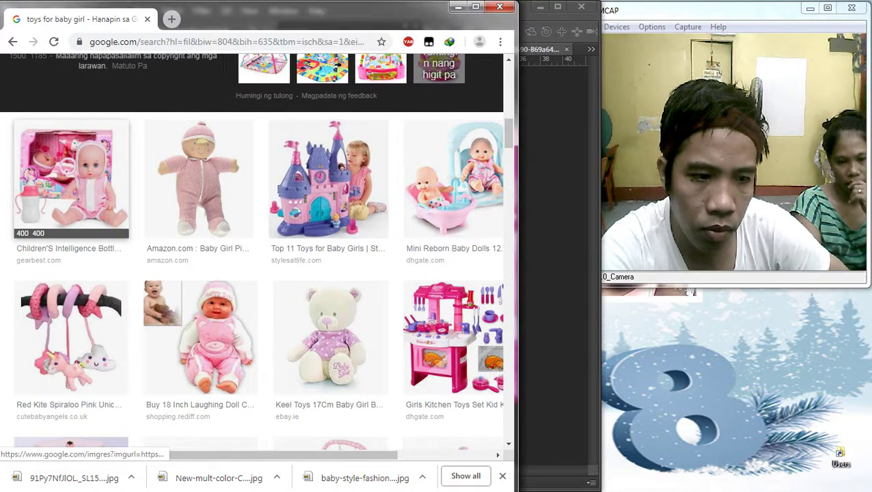
scroll(256, 252, down, 1)
click(72, 114)
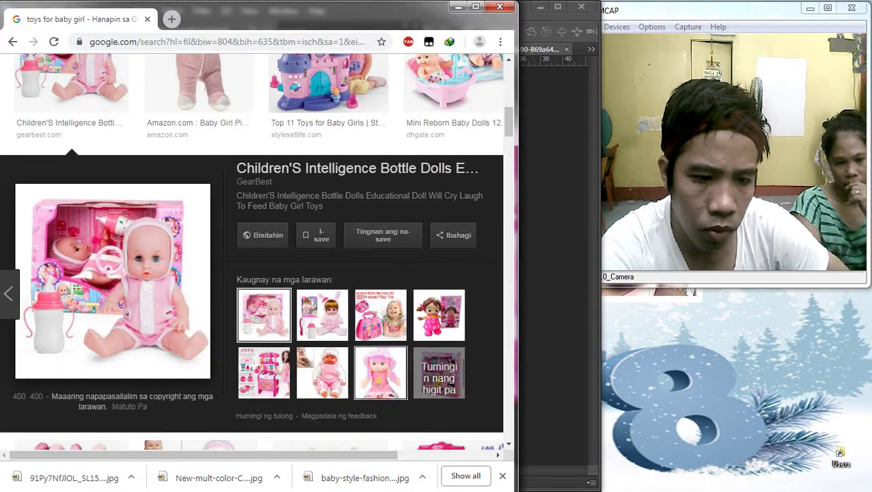
click(322, 315)
click(381, 315)
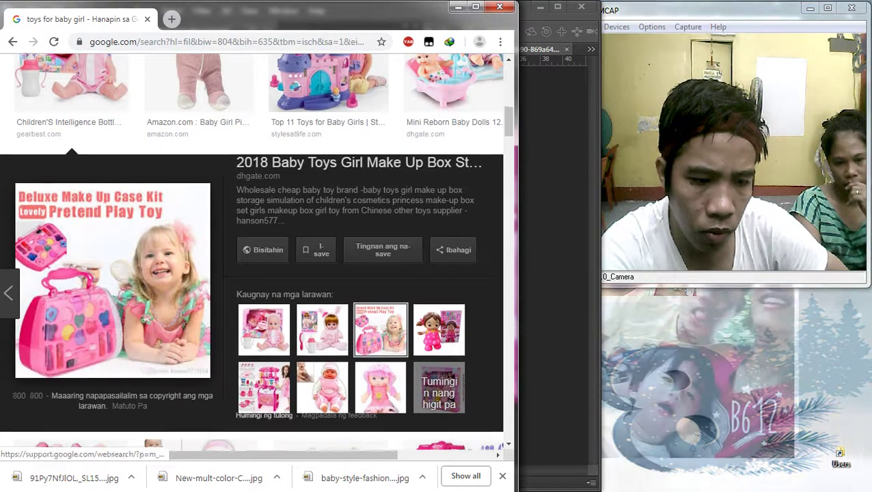
scroll(267, 410, down, 3)
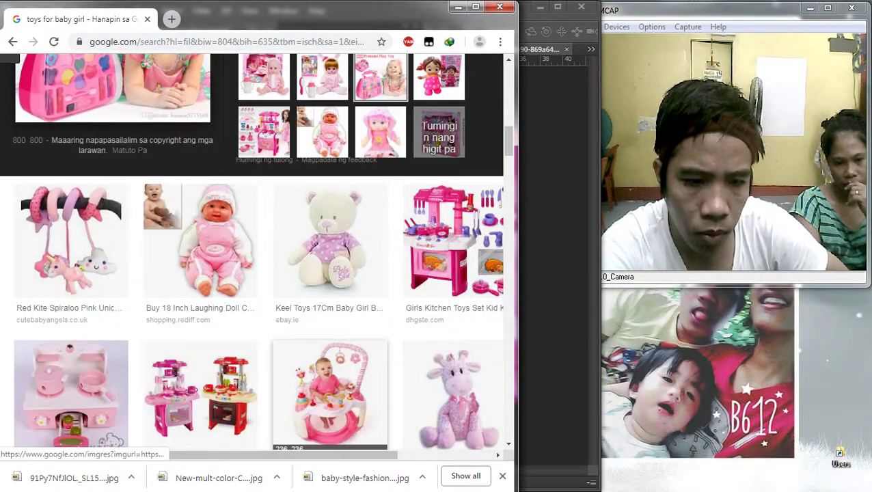
click(70, 239)
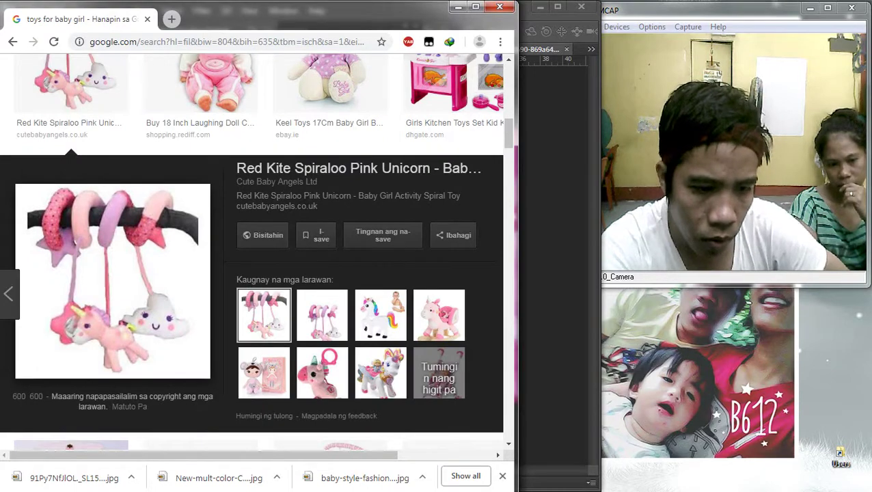
click(322, 315)
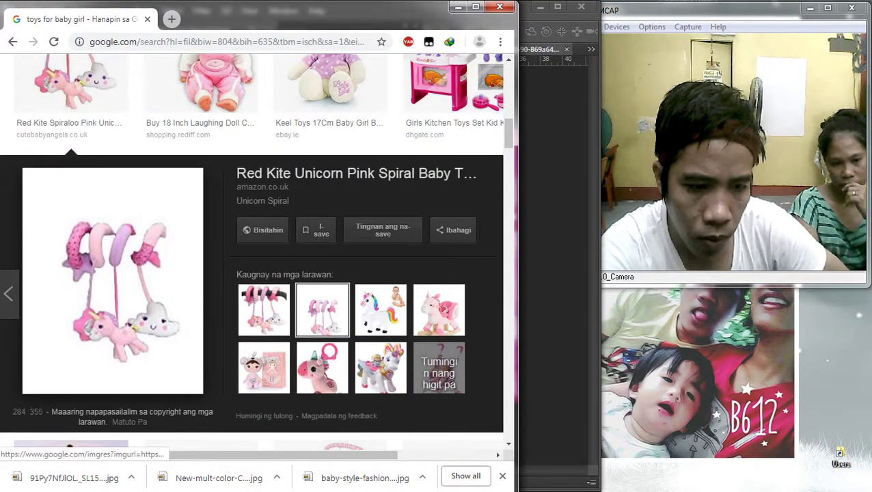
click(438, 310)
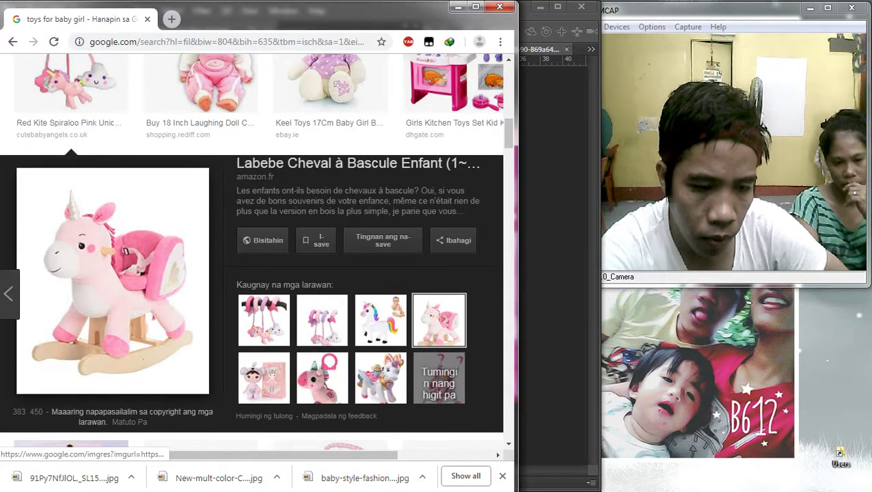
Step: Scroll further through results, previewing the pink teddy bear and the Aarushi plush doll
scroll(330, 112, down, 5)
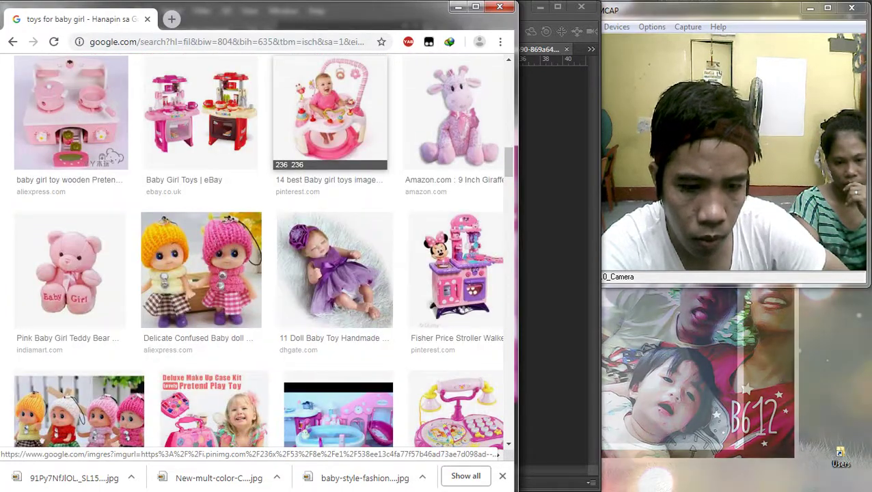
scroll(205, 287, down, 2)
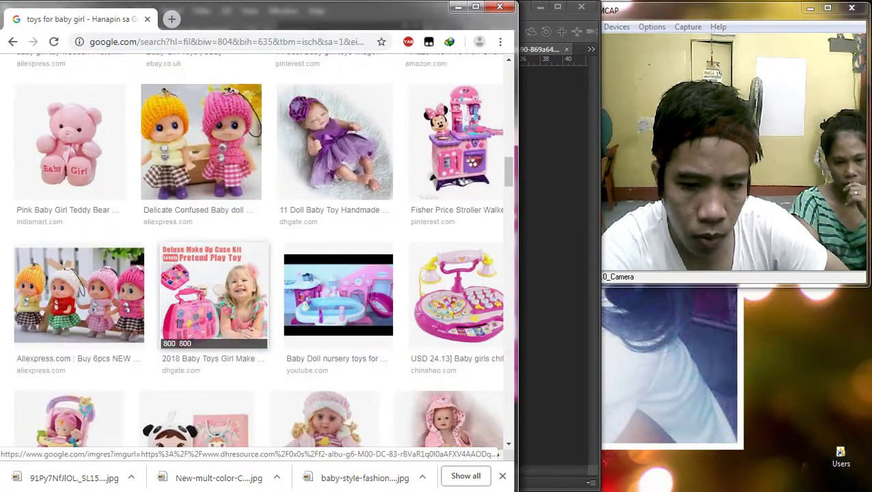
scroll(214, 300, down, 3)
scroll(214, 301, down, 4)
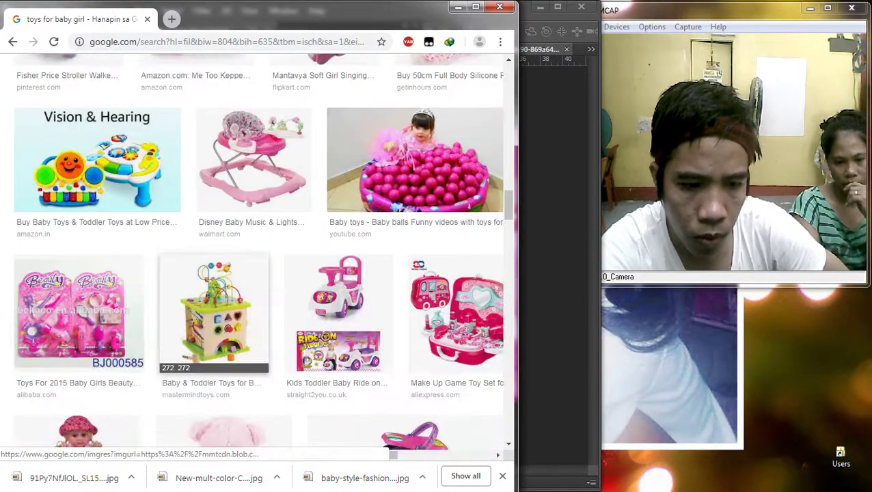
scroll(213, 301, down, 3)
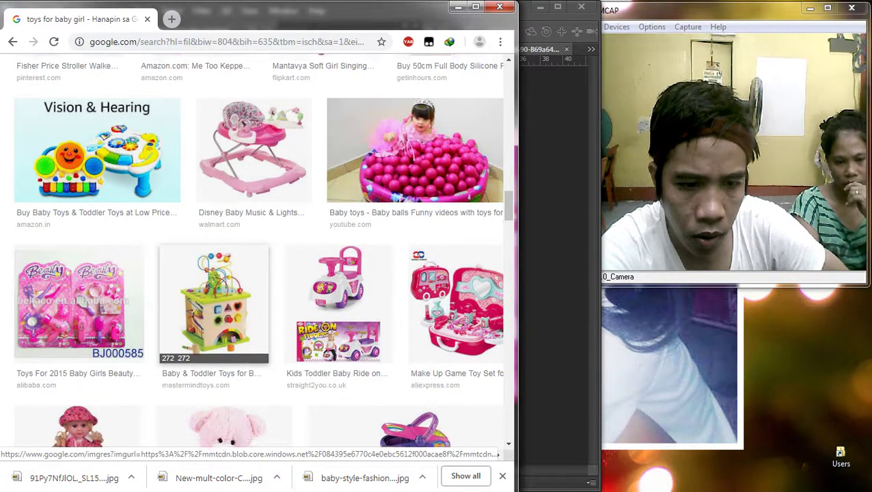
scroll(214, 301, down, 3)
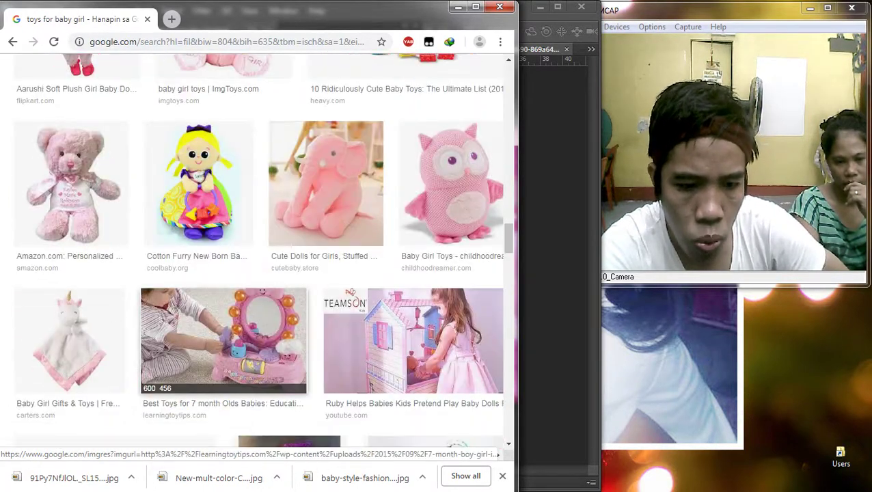
click(69, 183)
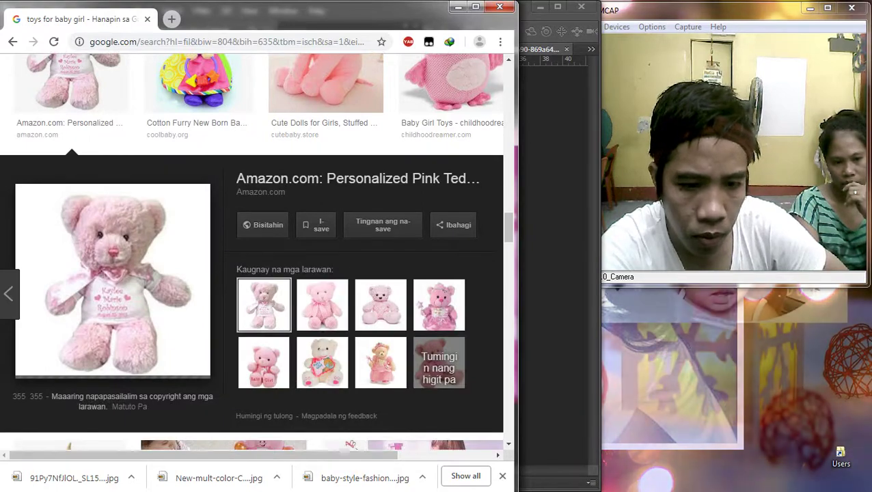
scroll(325, 305, up, 3)
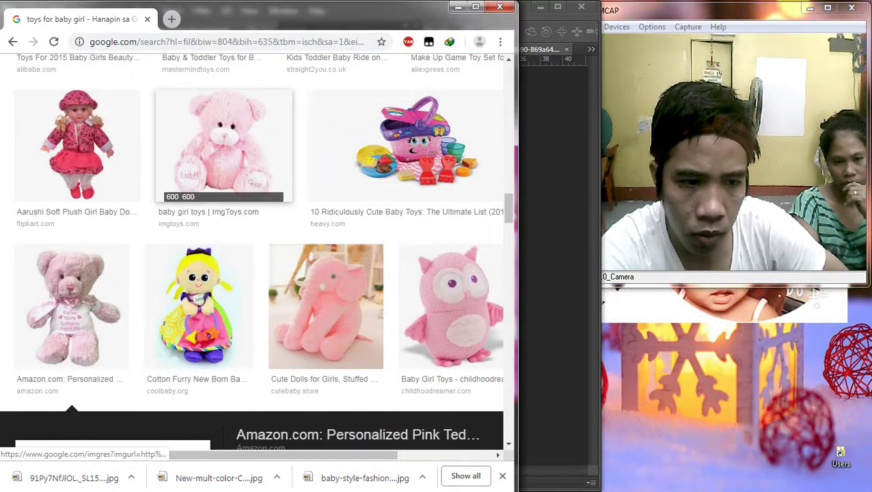
scroll(223, 143, up, 3)
click(74, 335)
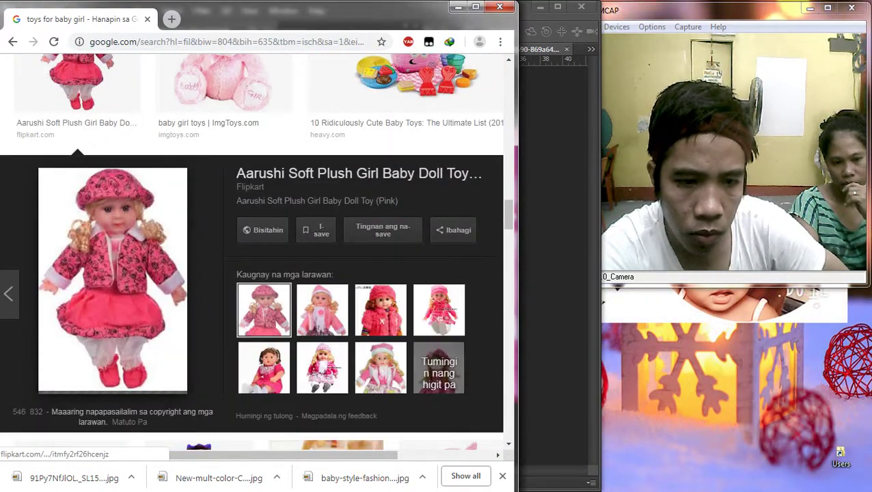
scroll(339, 157, up, 4)
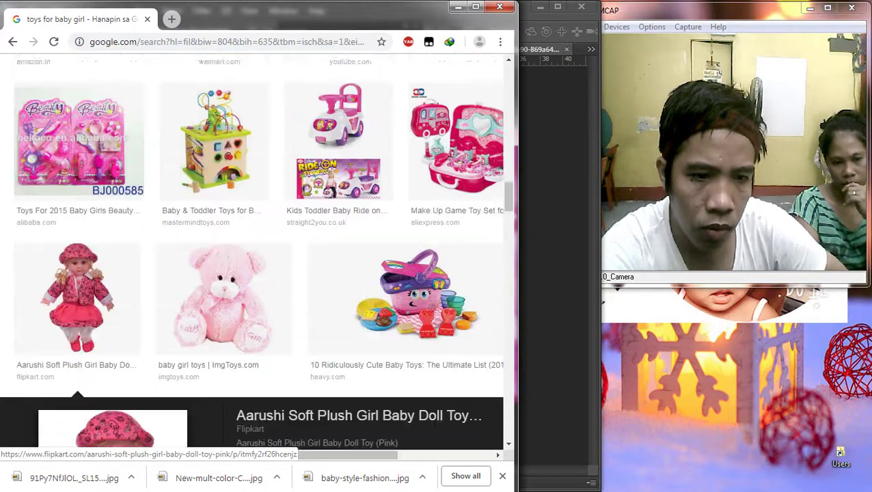
Step: Save the ride-on push car picture into Downloads
click(338, 157)
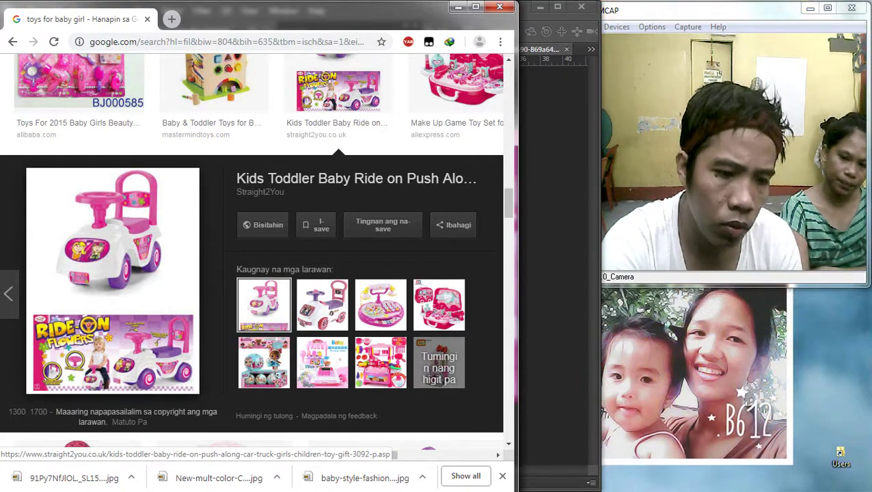
right_click(105, 235)
click(151, 346)
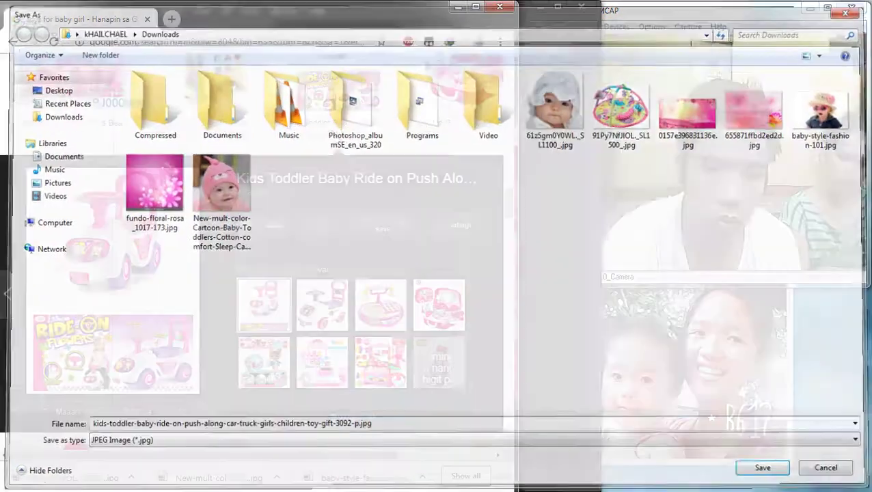
key(Return)
Step: Save the Toddler Infant Ride On Car picture into Downloads
click(321, 315)
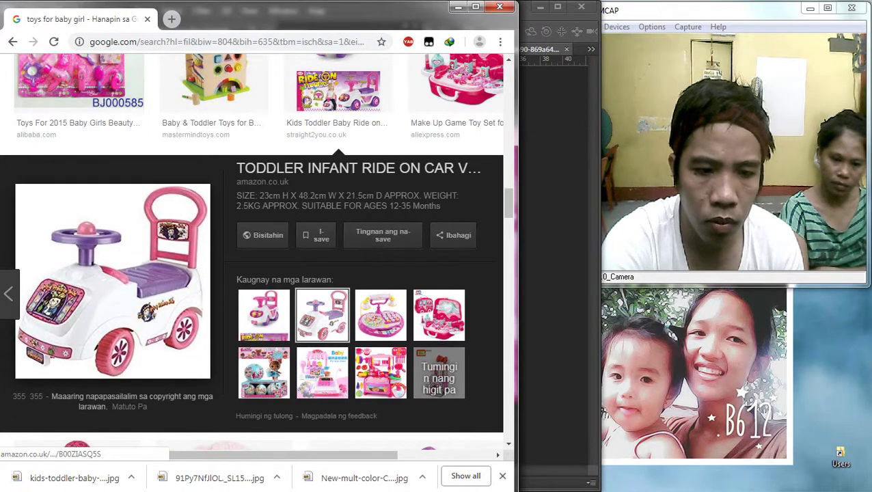
right_click(78, 247)
click(157, 360)
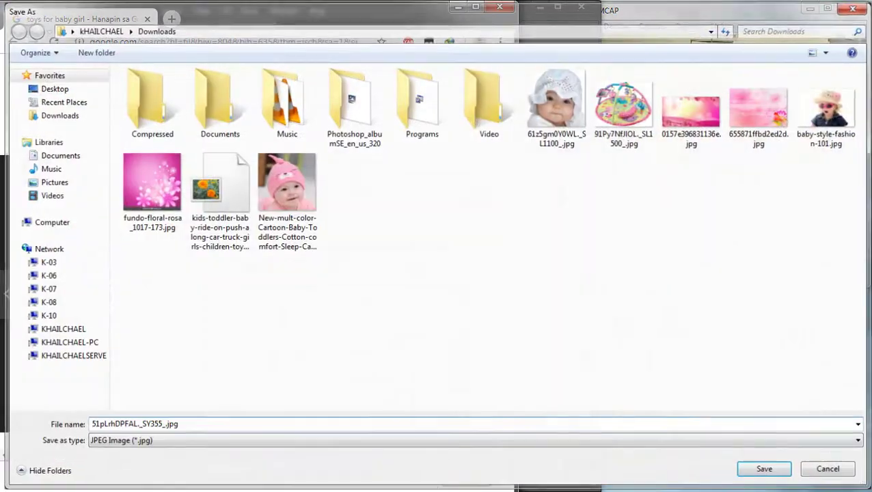
key(Return)
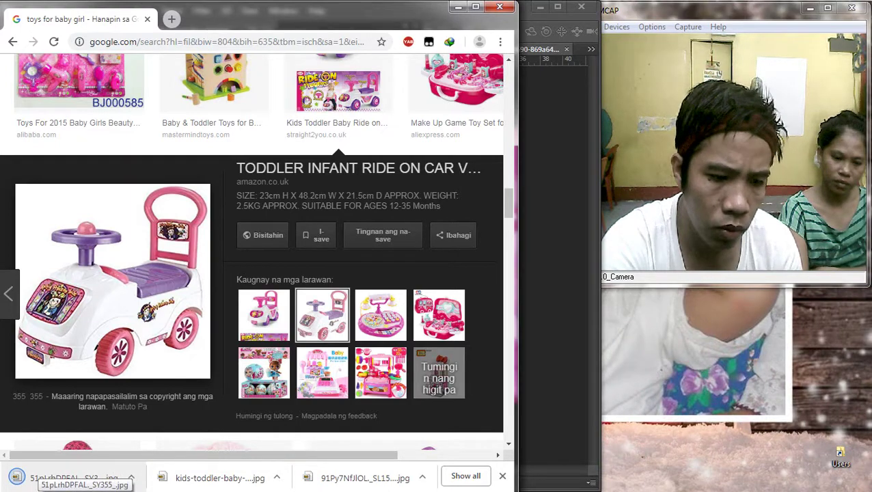
Step: Try the downloaded white-and-purple ride-on car on the card, then undo it
drag(75, 478, 252, 350)
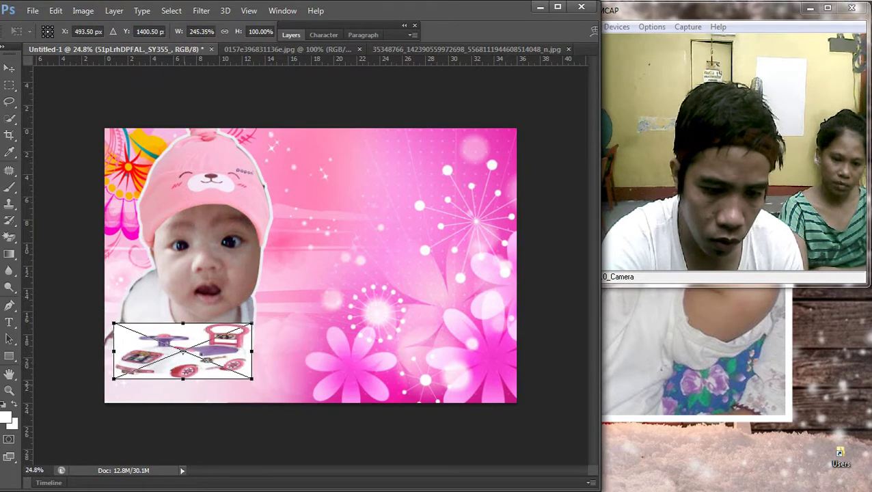
drag(183, 377, 183, 402)
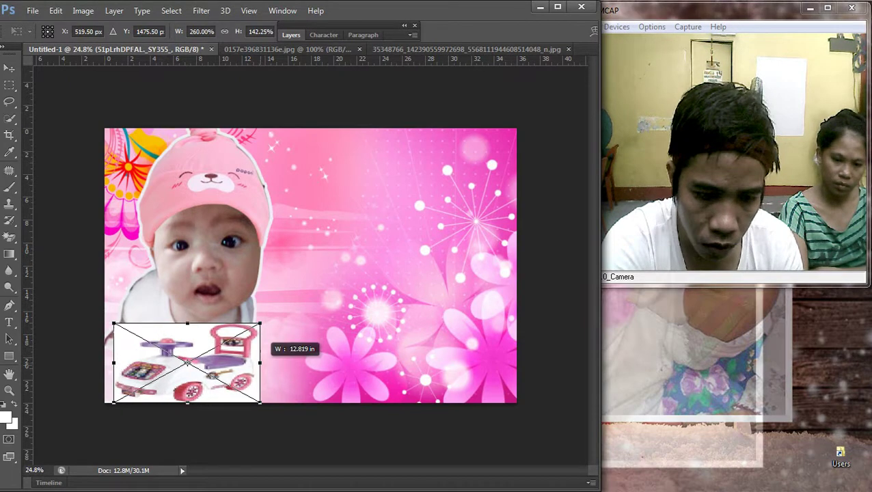
key(Return)
drag(193, 323, 183, 323)
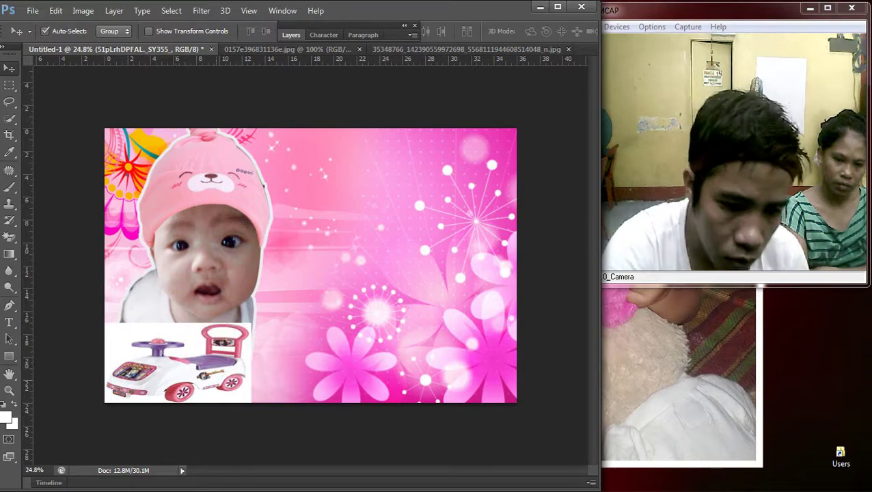
key(w)
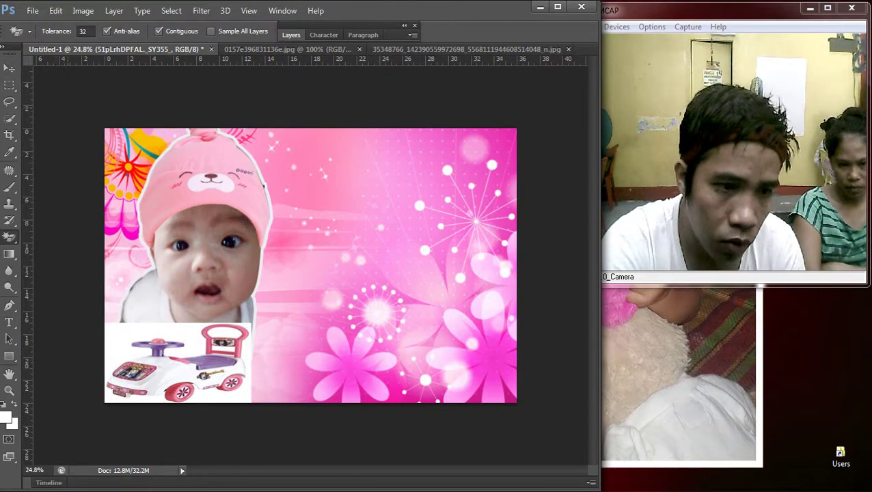
key(v)
right_click(190, 343)
click(273, 365)
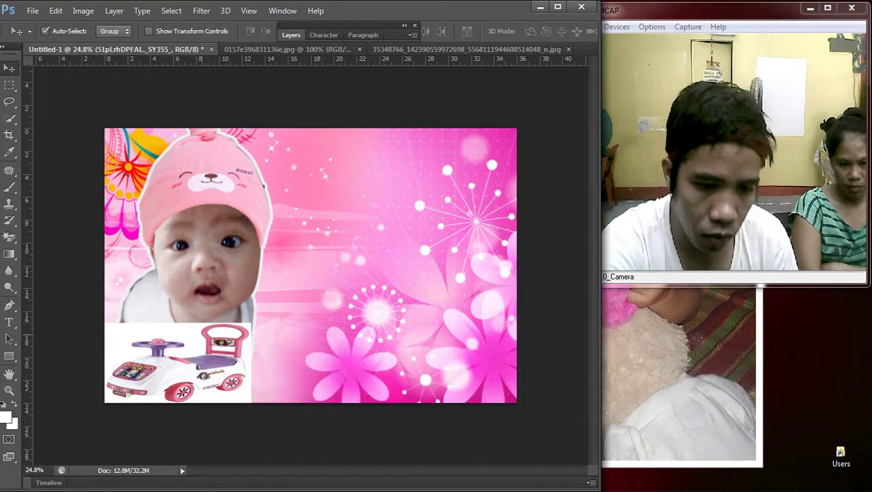
key(ctrl+z)
Step: Copy the pink Kids Toddler Baby Ride on Push Along car image and paste it into Photoshop
key(alt+Tab)
scroll(253, 253, down, 5)
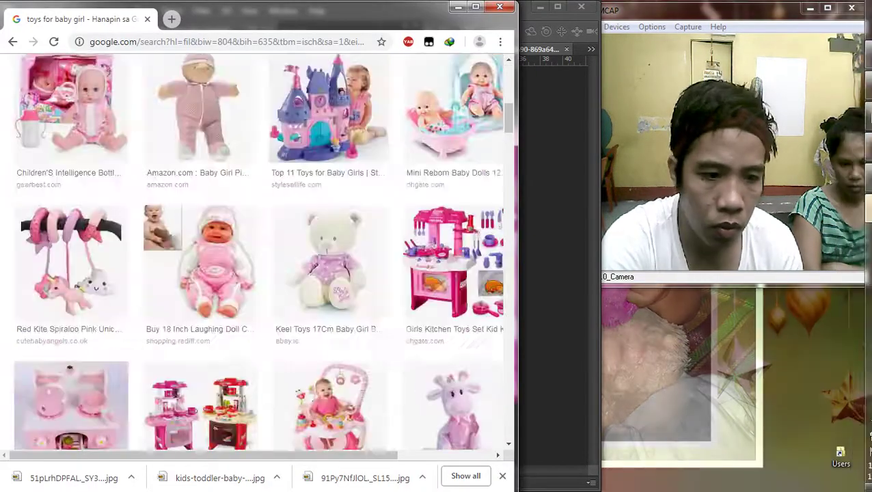
click(264, 315)
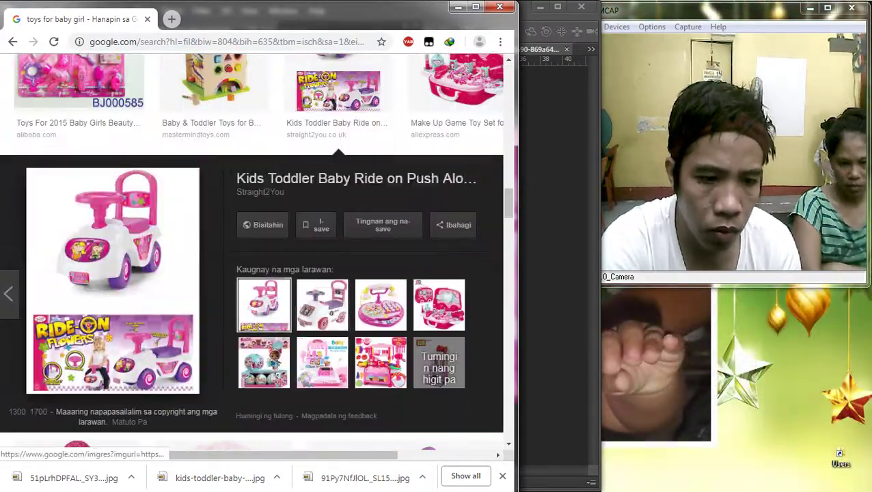
right_click(102, 221)
click(165, 350)
mouse_move(867, 246)
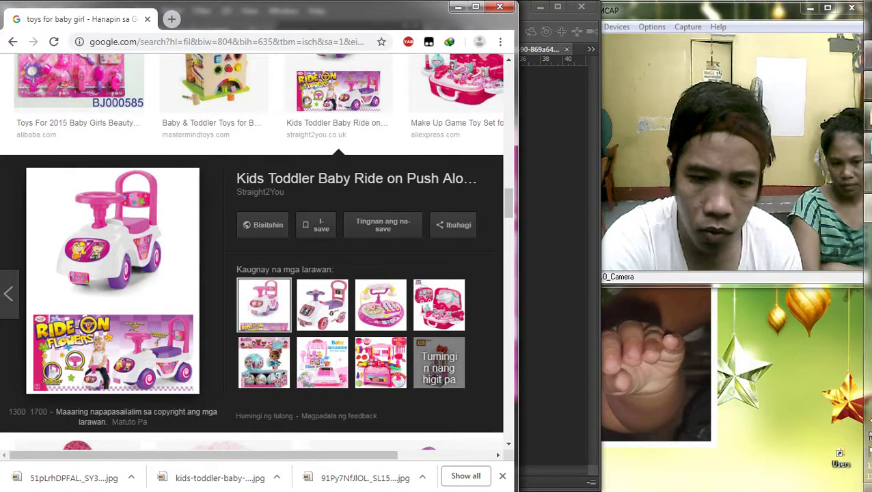
click(854, 84)
key(ctrl+v)
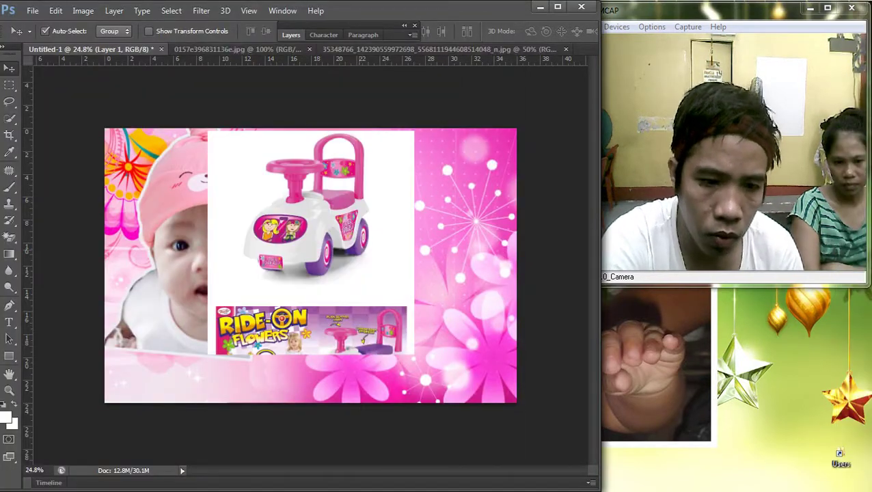
Step: Cut the pink car out of its box-art picture, delete the leftover layer, and paste the car
key(ctrl+plus)
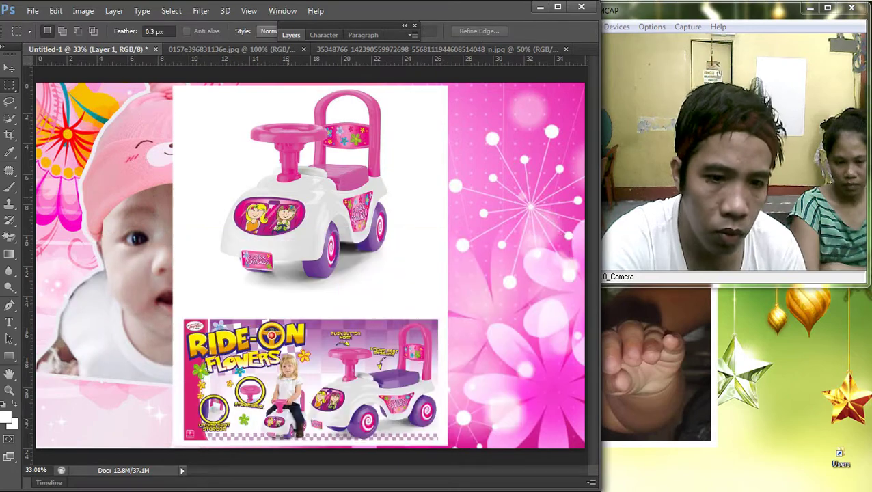
drag(285, 135, 410, 227)
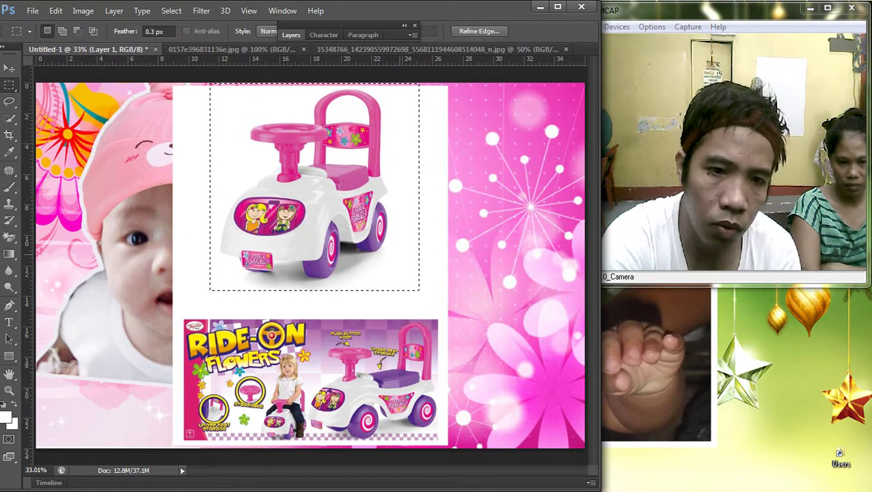
key(shift+Down)
key(ctrl+x)
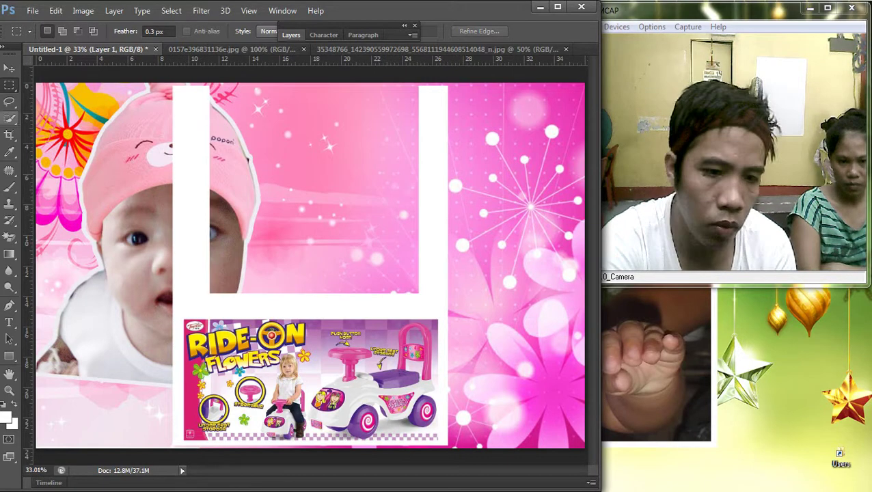
key(v)
key(Delete)
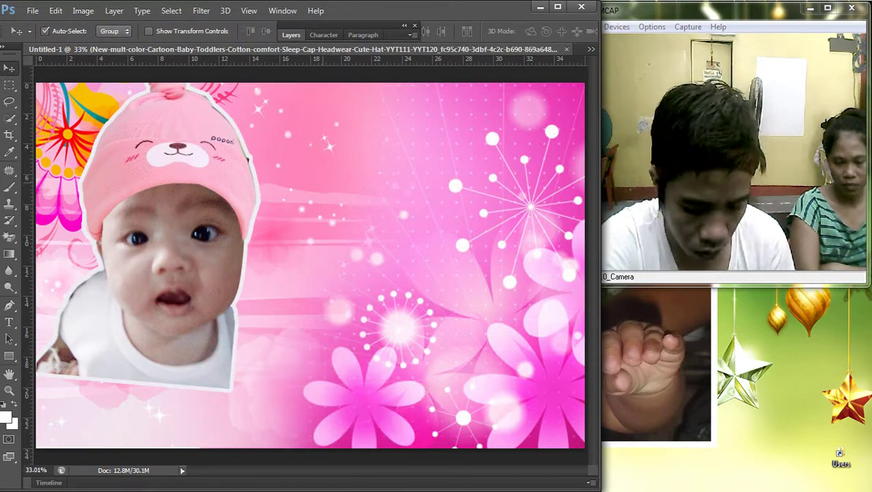
key(ctrl+b)
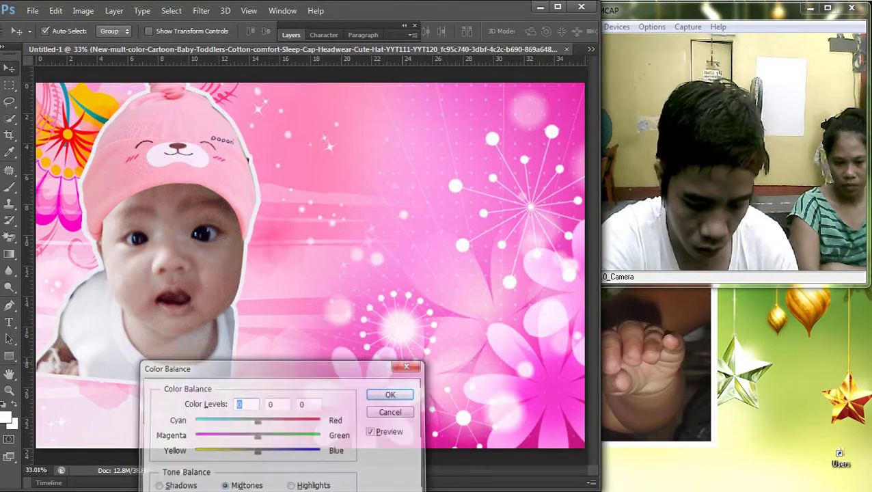
key(Escape)
key(ctrl+v)
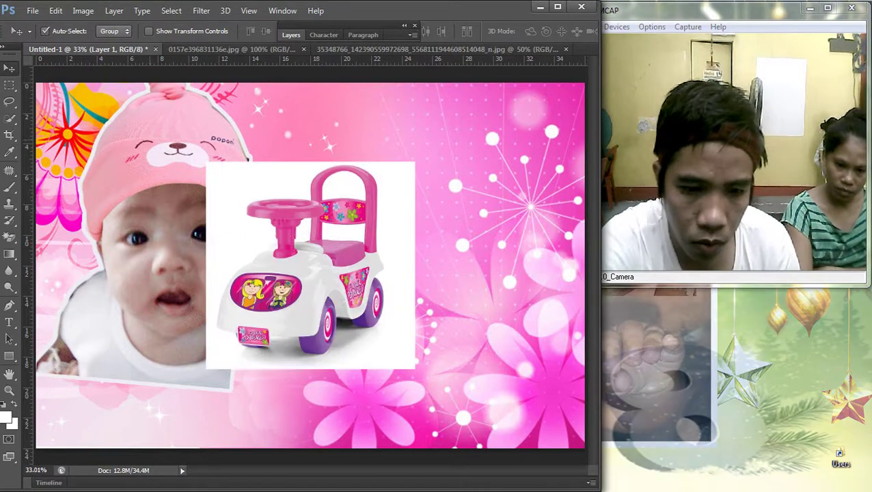
Step: Darken the pasted car with two Curves adjustments
key(ctrl+m)
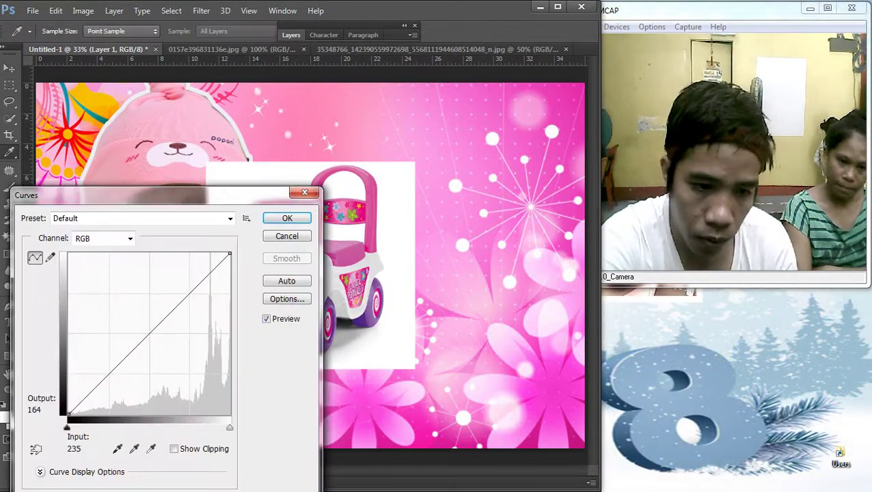
drag(179, 303, 176, 336)
key(Return)
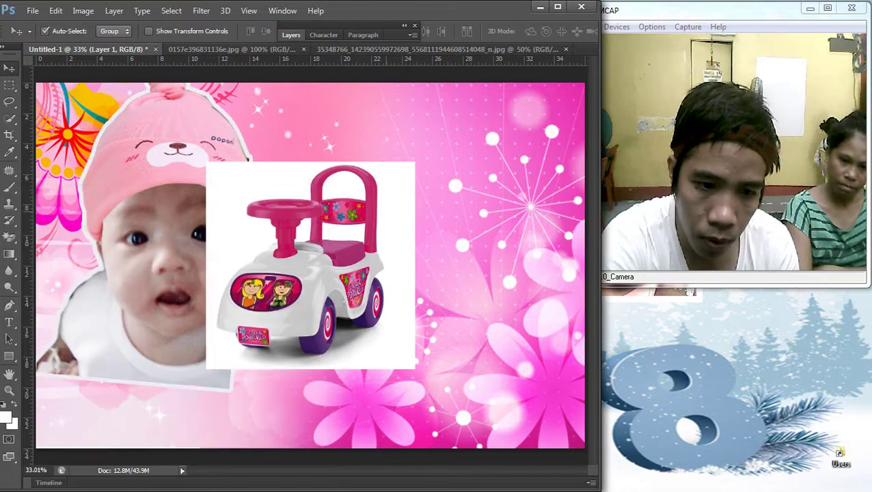
key(ctrl+m)
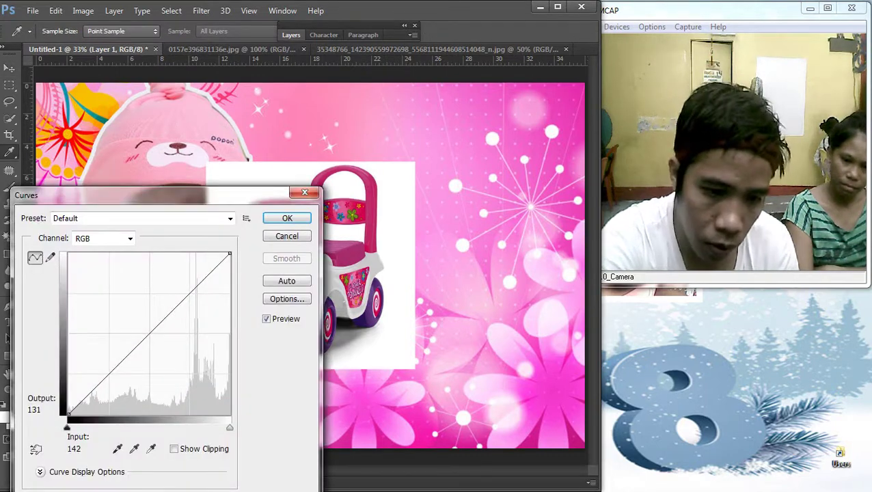
drag(158, 319, 166, 336)
key(Return)
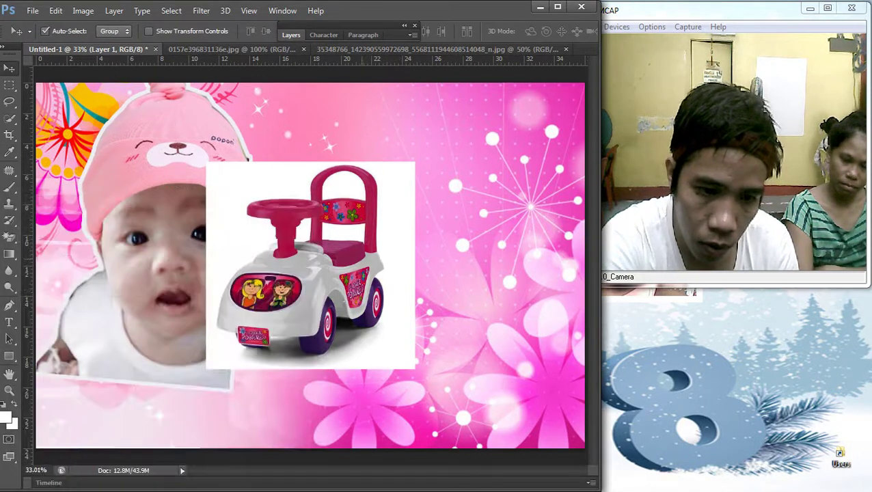
Step: Delete the car's white background with the Magic Wand and brighten it with Curves
key(w)
key(Delete)
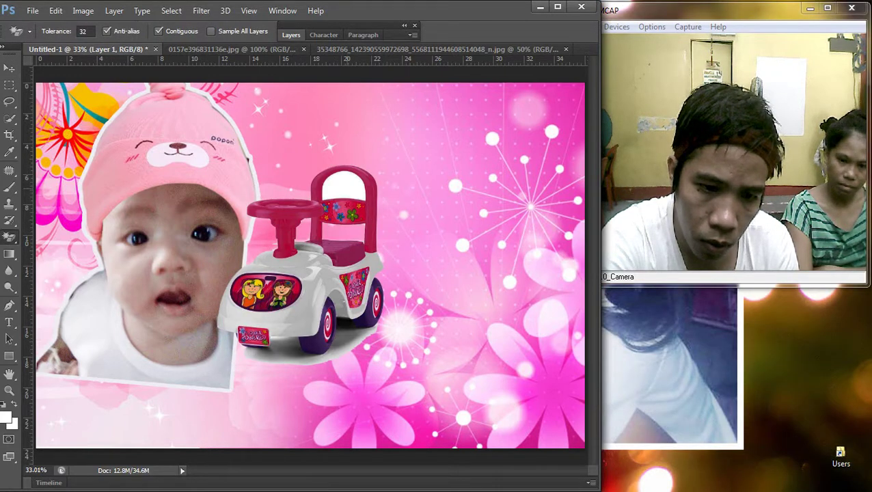
key(v)
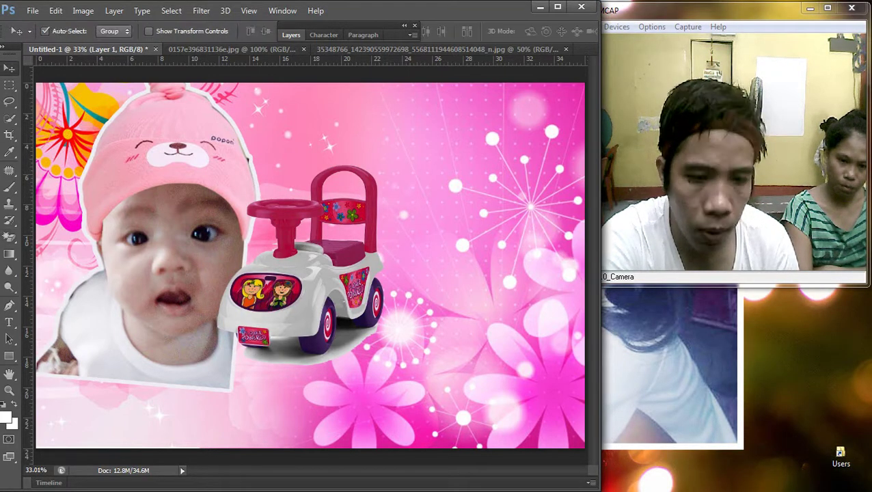
key(ctrl+m)
drag(137, 333, 136, 303)
key(Return)
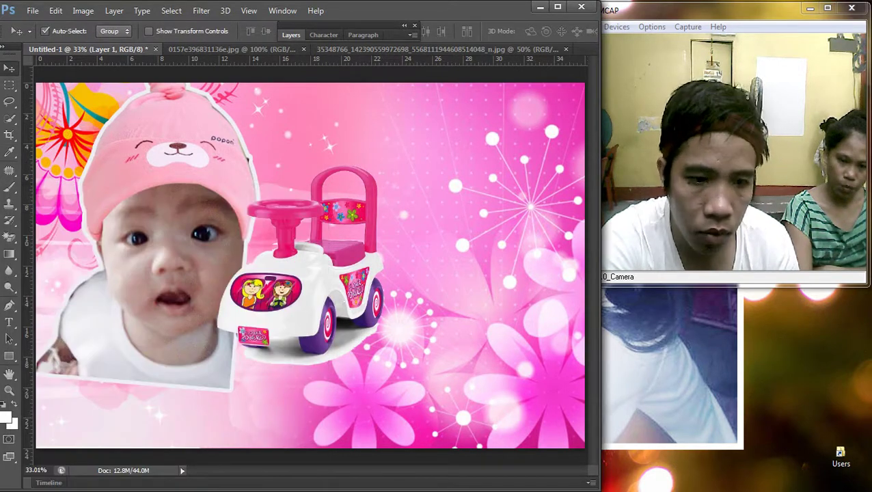
scroll(310, 265, down, 5)
Step: Move the ride-on car to the card's lower-left, flip it horizontally and make it shorter
drag(347, 234, 300, 289)
key(ctrl+t)
drag(250, 323, 299, 323)
drag(237, 274, 266, 310)
key(Return)
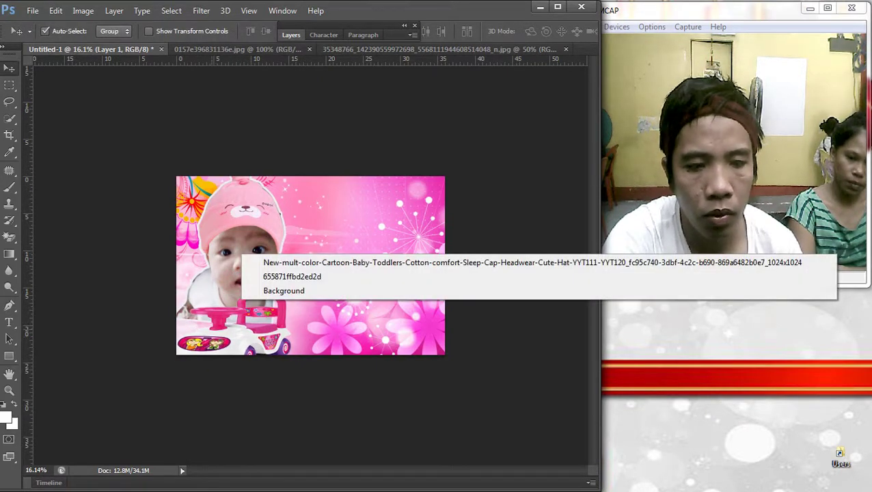
key(ctrl+t)
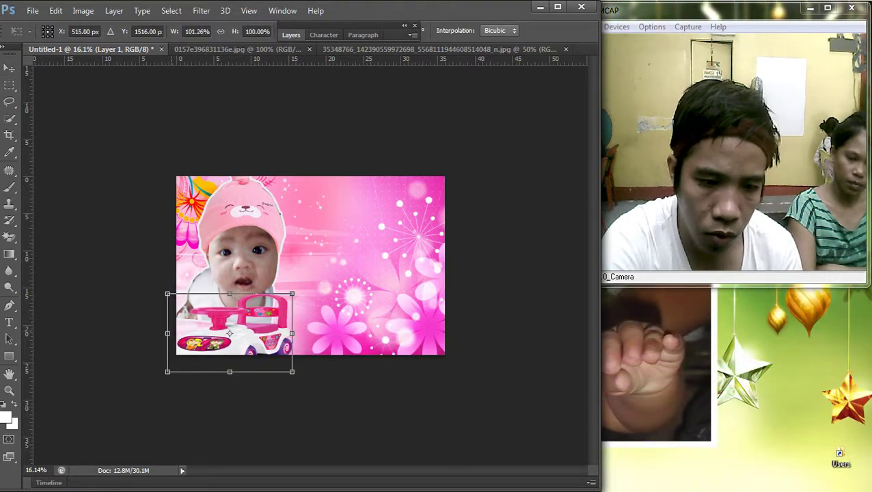
drag(168, 333, 273, 333)
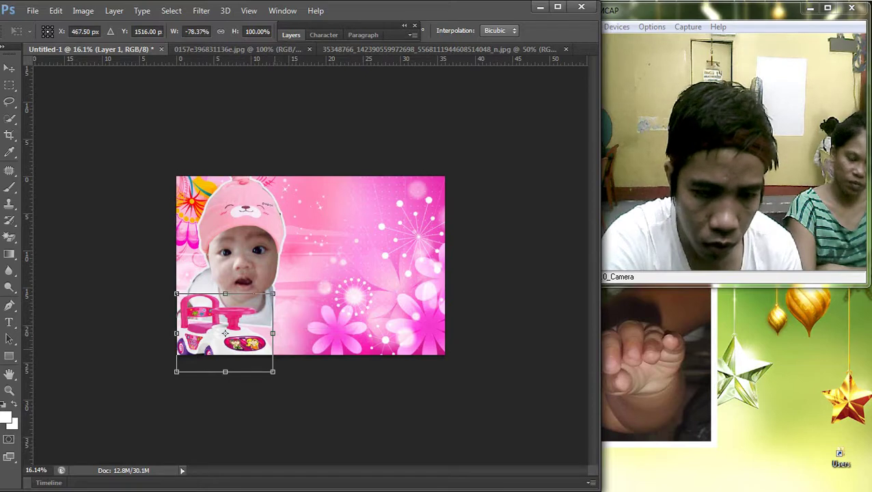
drag(224, 371, 224, 354)
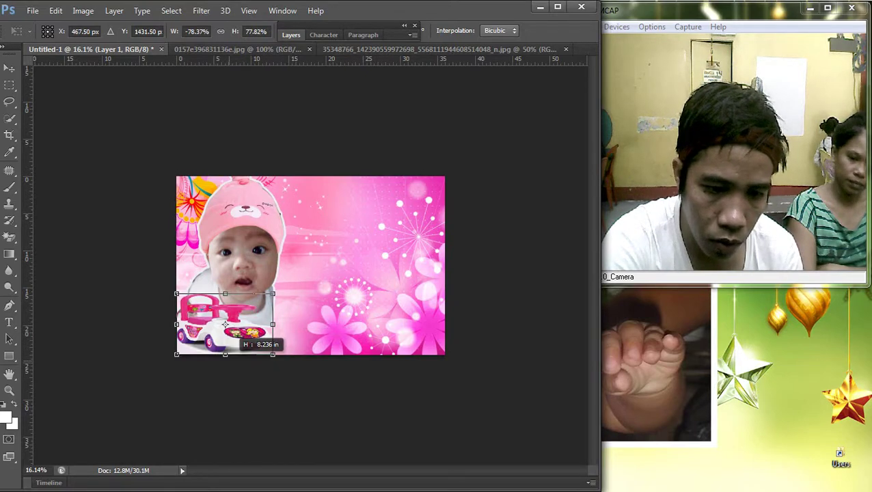
key(Return)
Step: Select the car's Layer 1 and shrink the car to about 88% toward the lower left
right_click(208, 331)
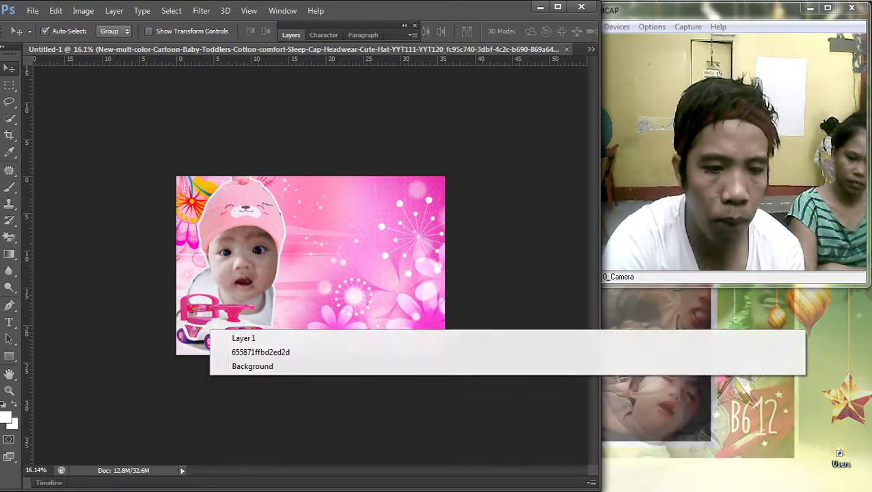
key(Escape)
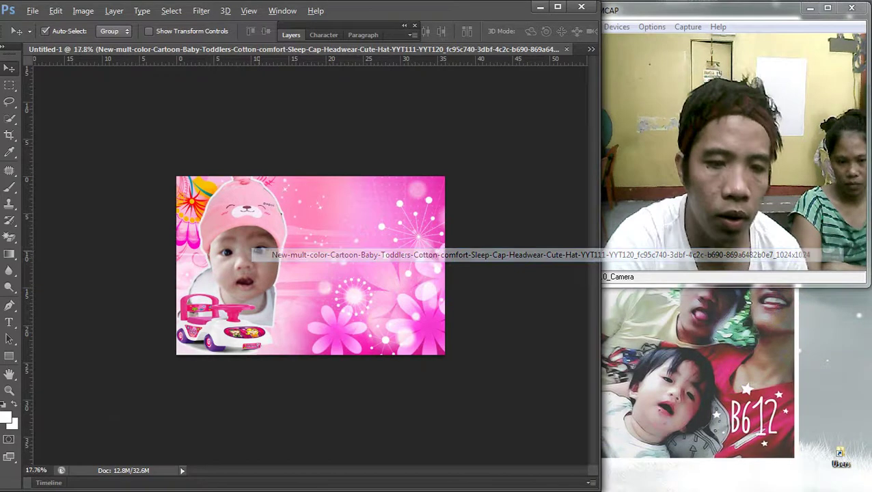
key(ctrl+plus)
right_click(159, 331)
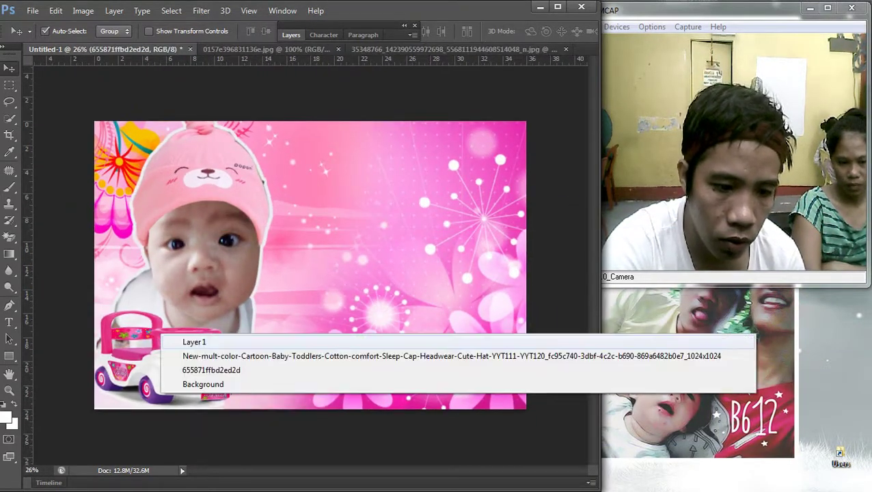
click(174, 339)
key(ctrl+t)
drag(250, 311, 232, 322)
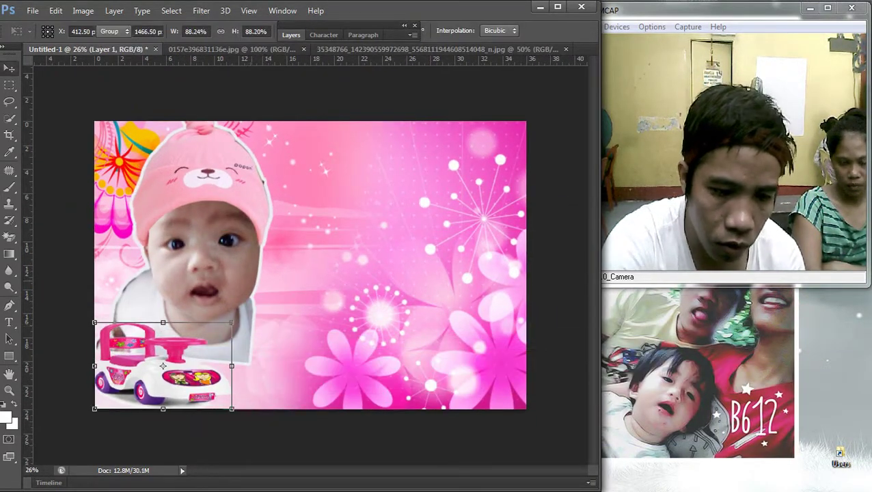
key(Return)
Step: Shrink the baby photo to about 89% and nudge it slightly left
right_click(198, 221)
click(205, 232)
key(ctrl+t)
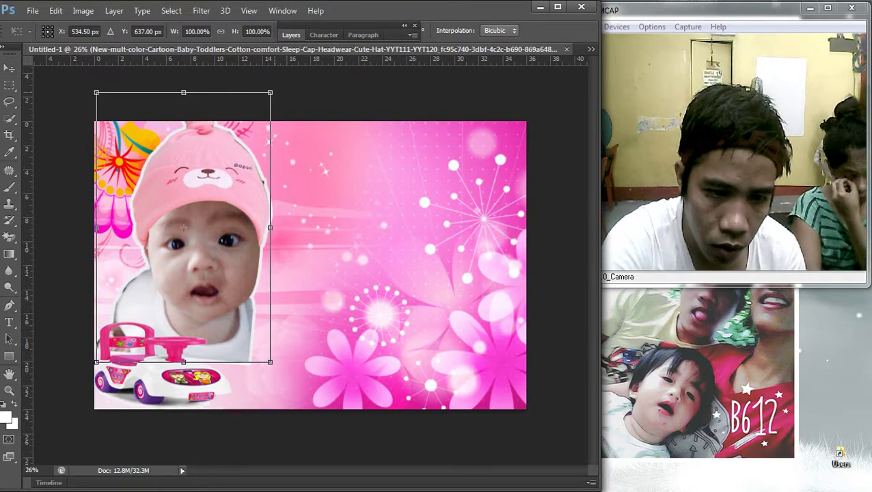
drag(269, 92, 252, 123)
drag(241, 213, 232, 213)
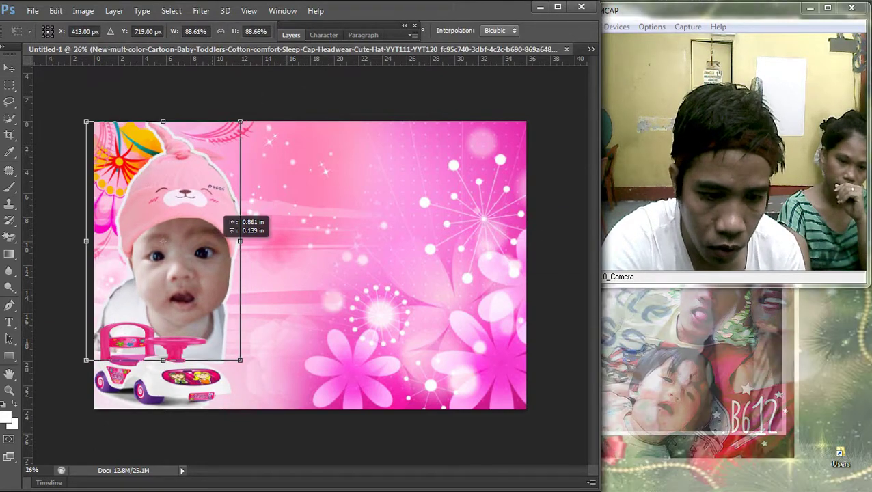
key(Return)
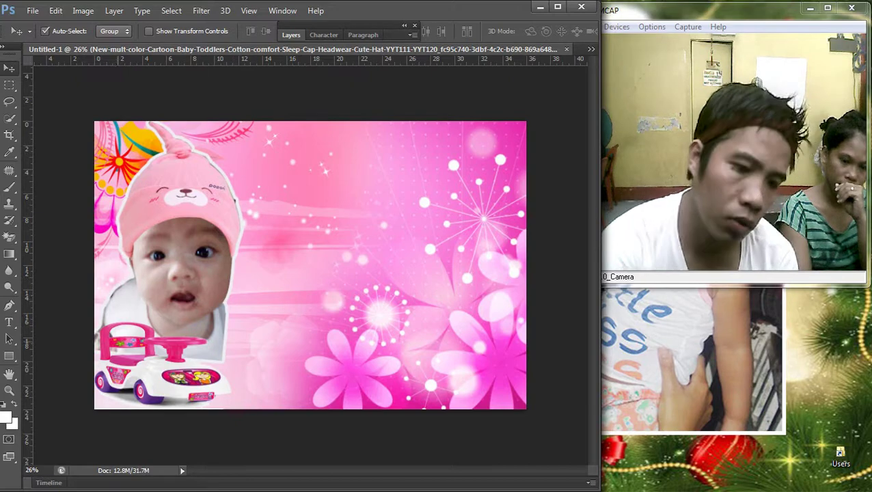
Step: Shift the car further left and stretch it wider toward the right
right_click(113, 338)
click(144, 346)
drag(129, 313, 122, 313)
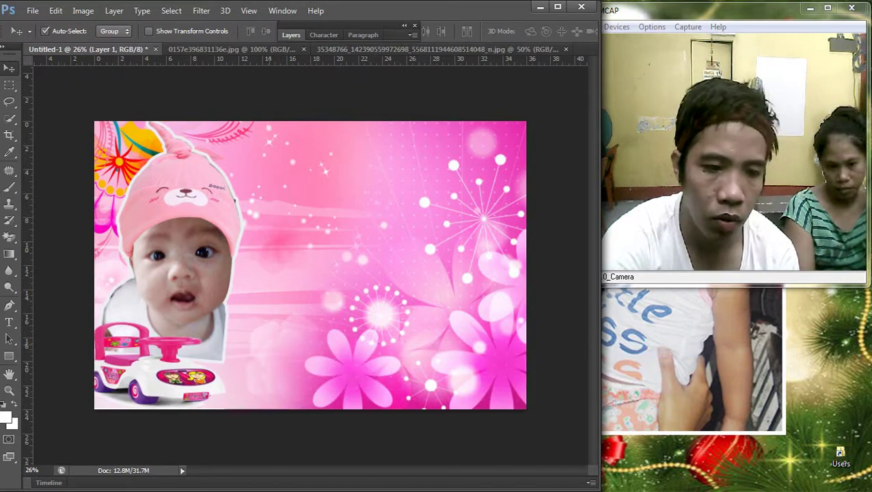
right_click(191, 317)
click(273, 325)
key(ctrl+minus)
key(ctrl+0)
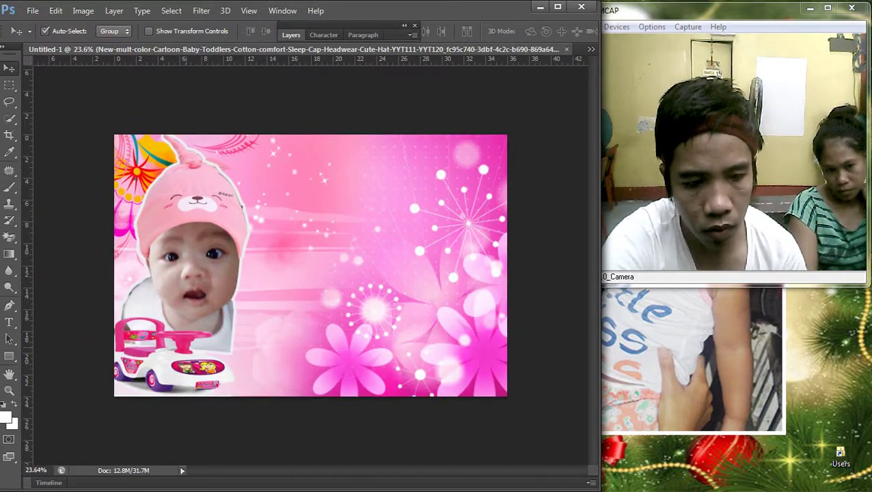
right_click(189, 348)
click(219, 357)
key(ctrl+t)
drag(234, 356, 263, 356)
key(Return)
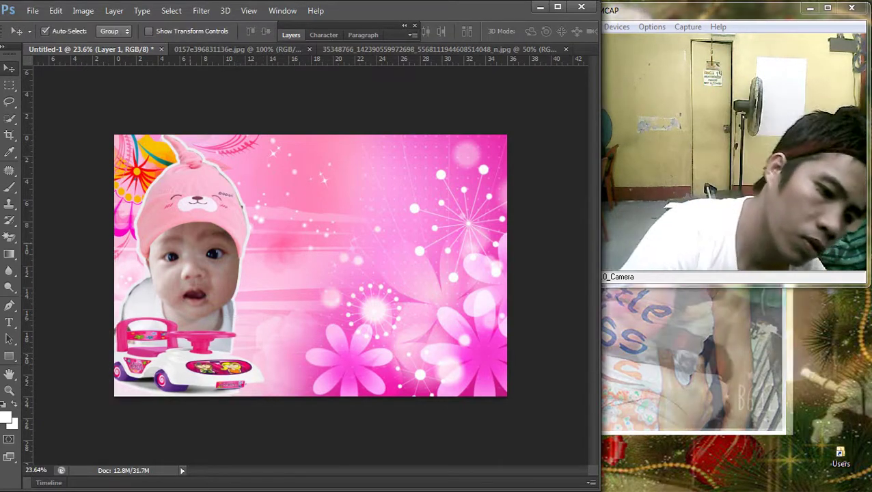
Step: Shrink the baby photo a little more, to about 94%, so it sits snugly in the car
click(191, 259)
key(ctrl+minus)
scroll(226, 213, up, 1)
right_click(225, 213)
click(287, 221)
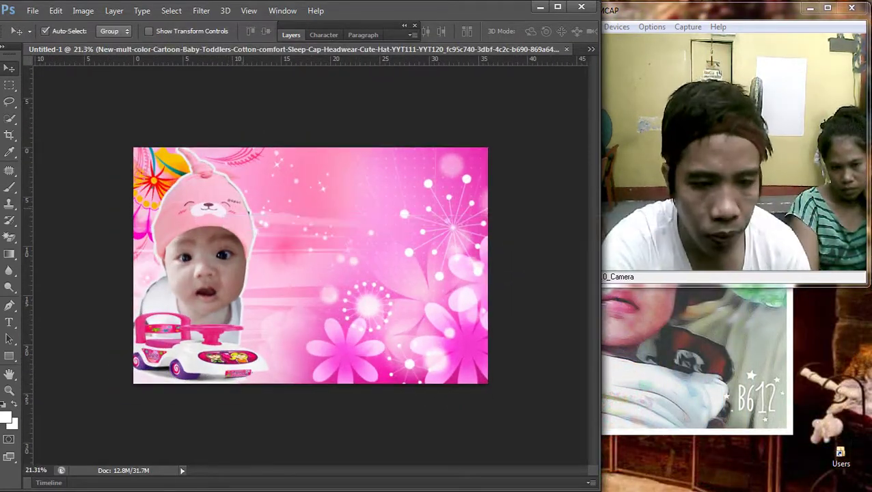
key(ctrl+t)
drag(254, 147, 246, 156)
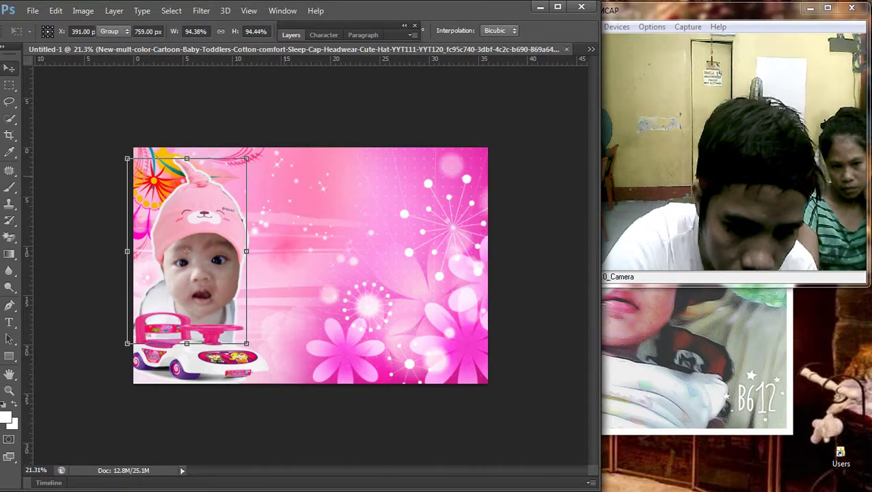
key(Return)
right_click(186, 260)
click(273, 270)
scroll(310, 265, down, 2)
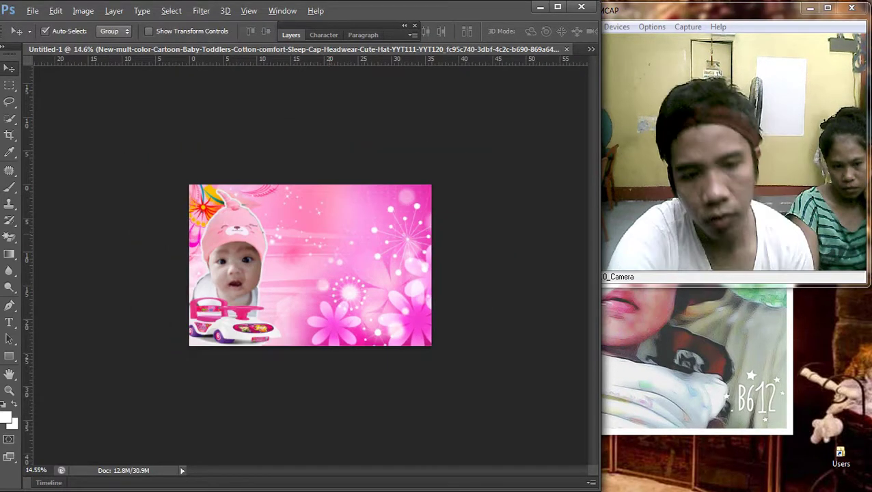
scroll(310, 265, up, 1)
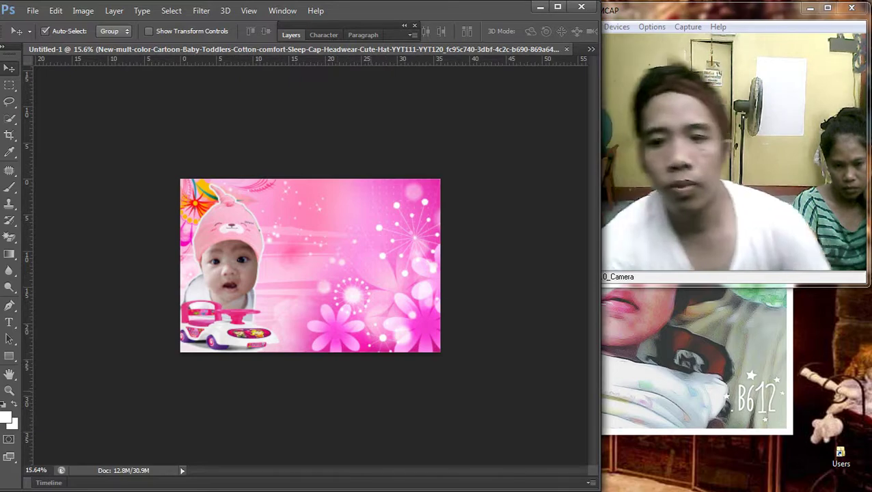
scroll(310, 265, up, 2)
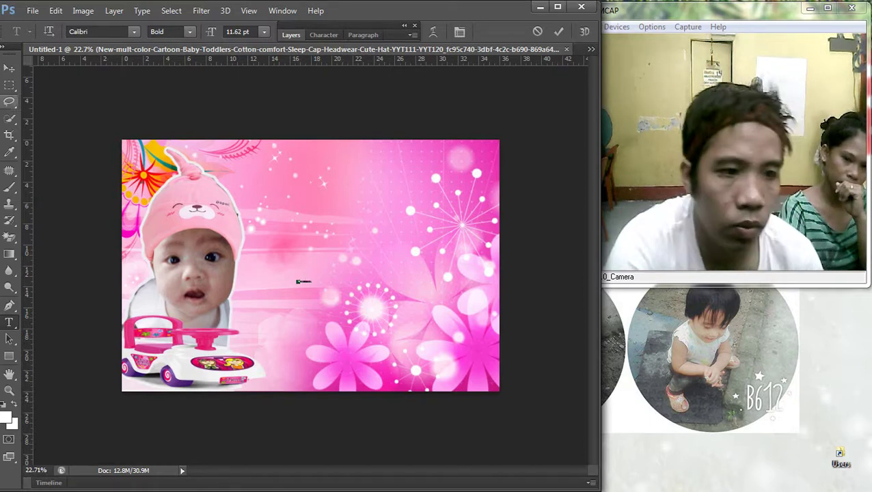
Step: Enlarge the new Happy Christening text greatly and move it across the top of the card
key(ctrl+Return)
key(v)
key(ctrl+t)
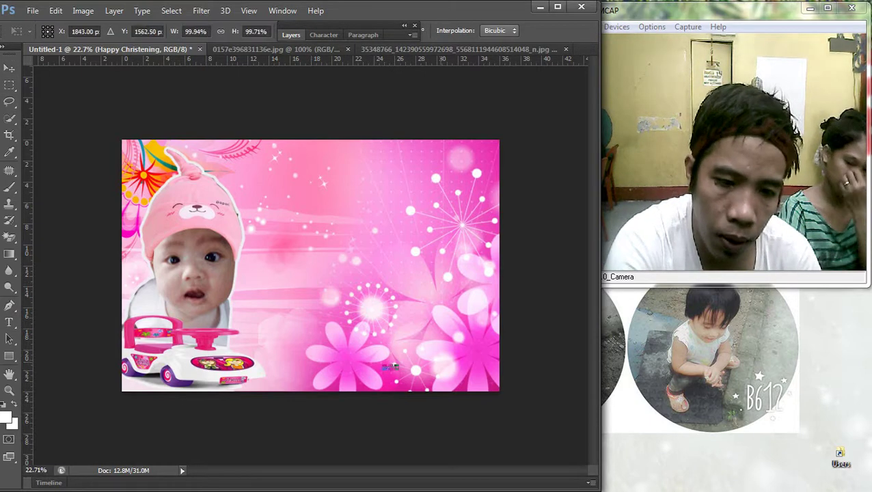
drag(383, 364, 227, 343)
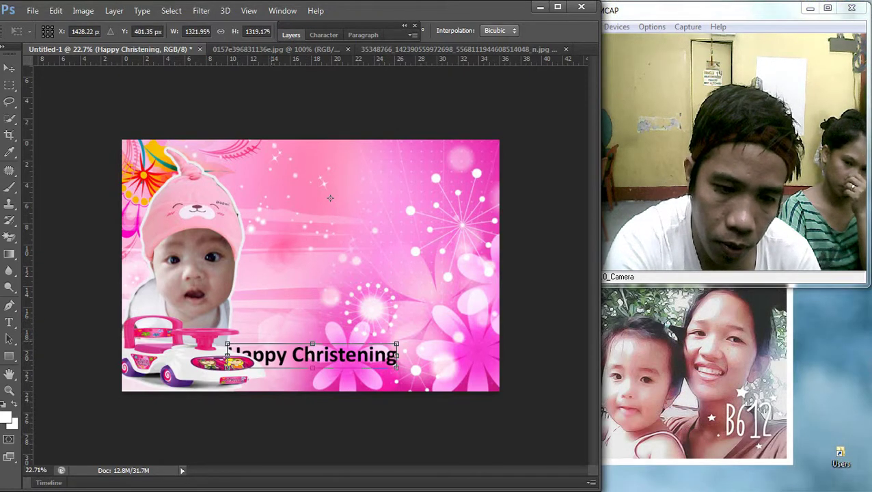
drag(312, 355, 315, 162)
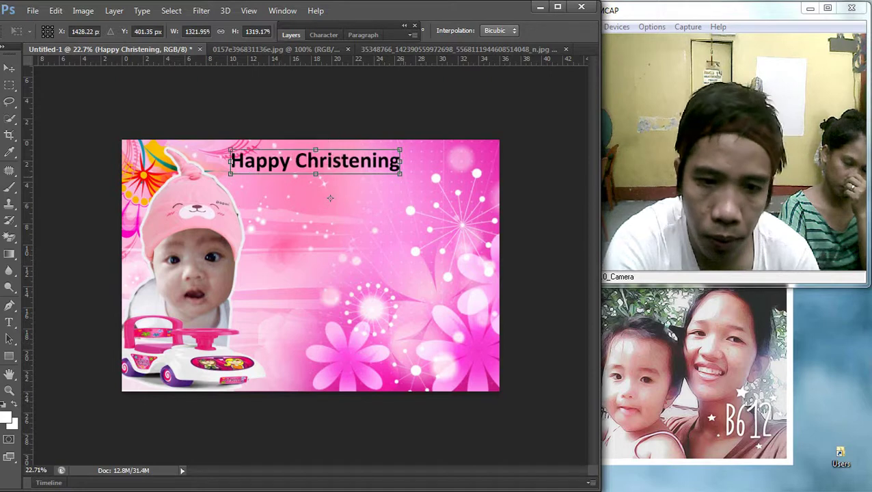
drag(400, 174, 491, 185)
key(Return)
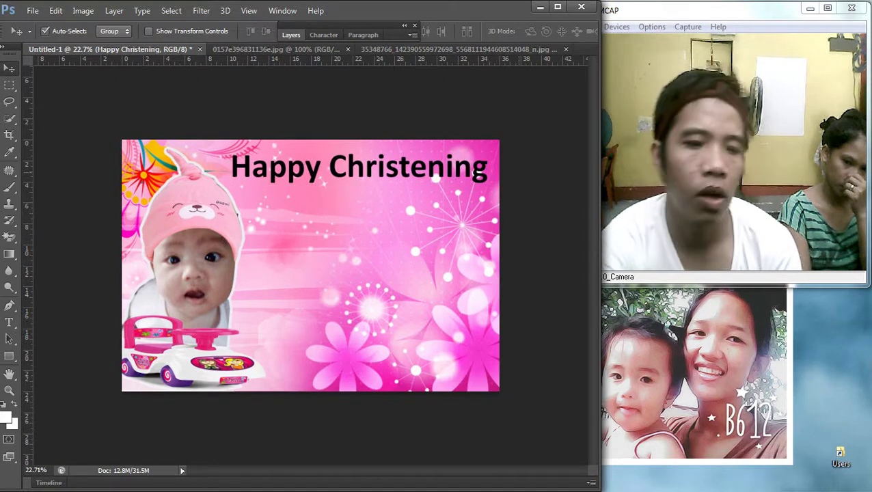
Step: Select the whole title line and try the Candy Shop script font
key(t)
triple_click(364, 167)
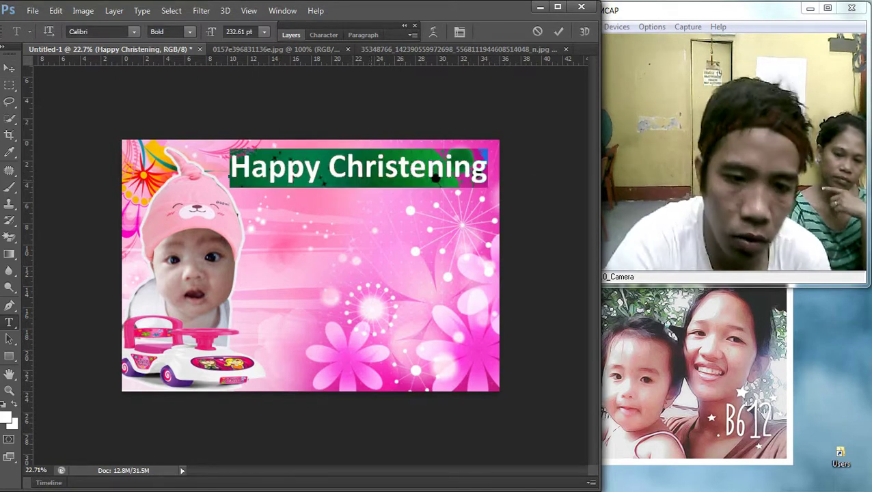
click(134, 32)
key(Down)
key(Down)
key(Down)
key(Down)
key(Down)
key(Down)
key(Down)
key(Down)
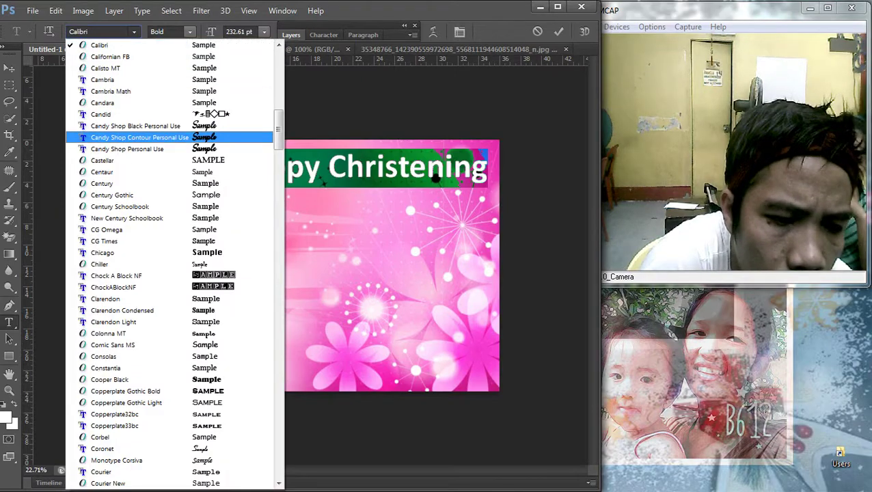
key(Up)
key(Return)
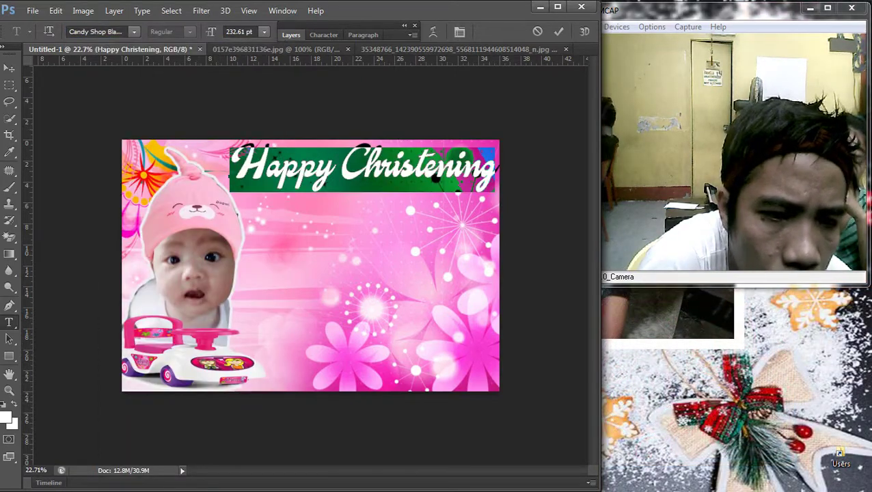
Step: Try the AR BERKLEY and then AR BLANCA fonts on the title
click(134, 32)
key(Down)
key(Down)
scroll(174, 267, up, 10)
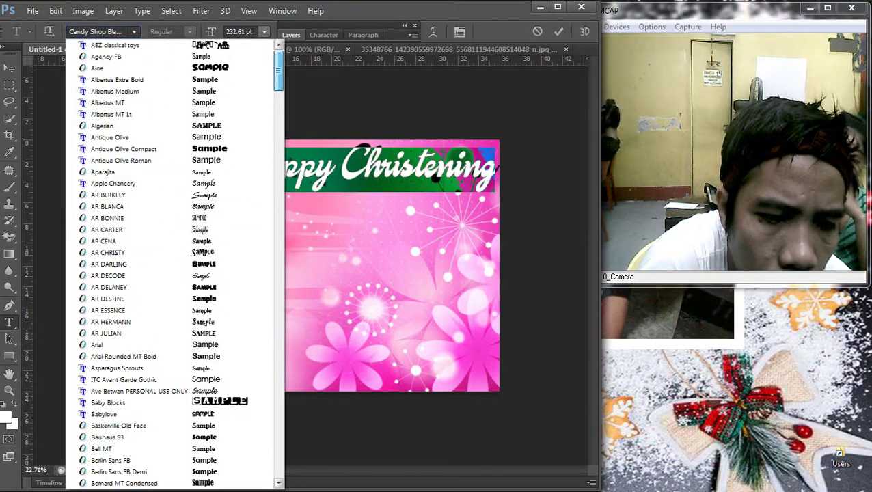
key(Return)
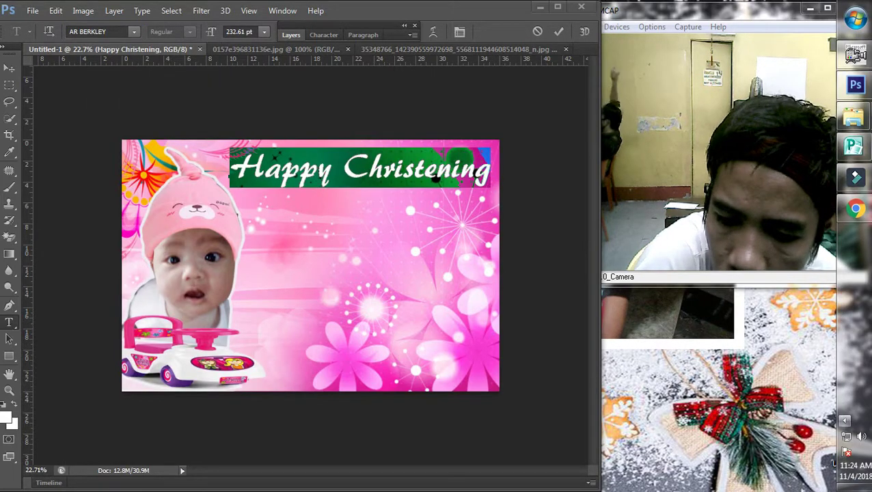
click(134, 32)
scroll(171, 82, up, 3)
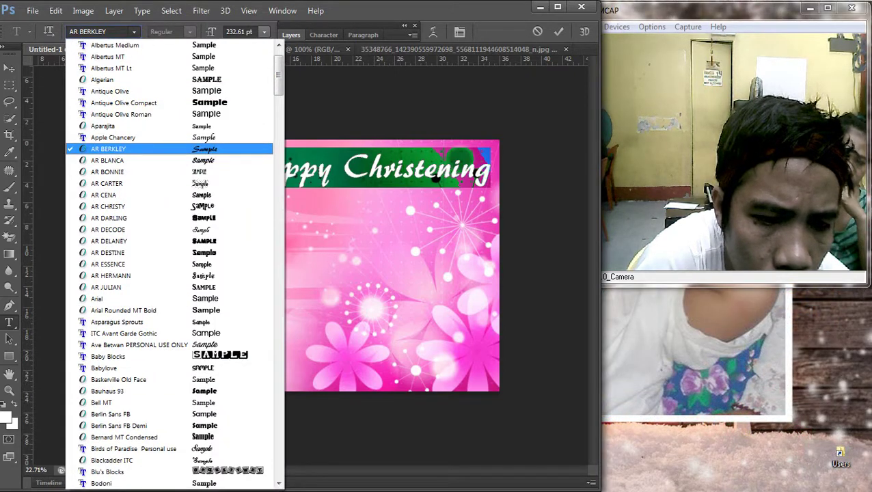
key(Down)
key(Return)
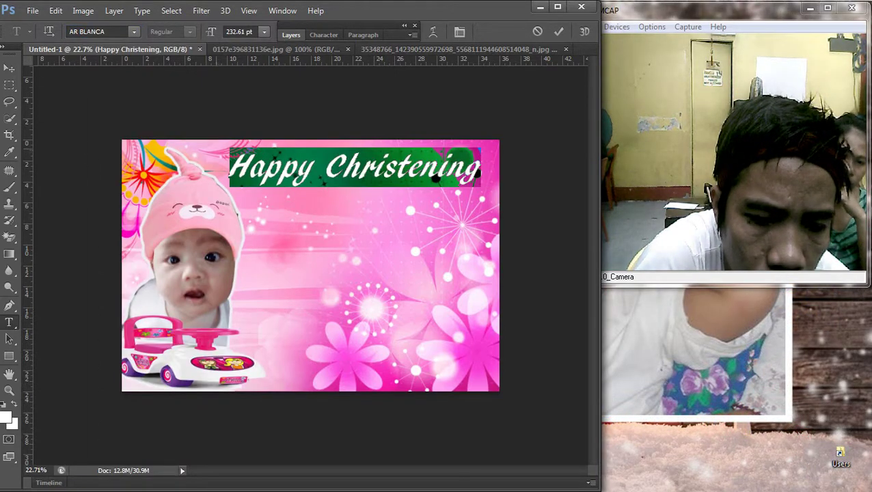
Step: Try Edwardian Script ITC on the title, then settle on the Gaby font
click(134, 31)
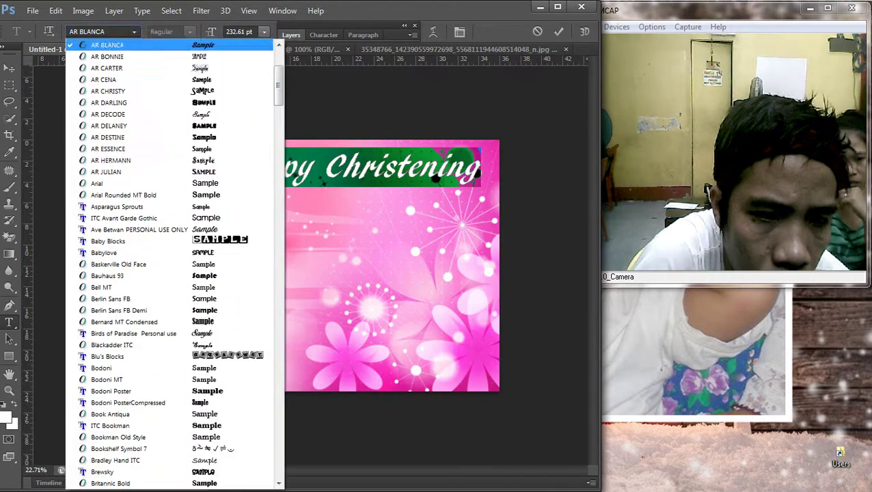
key(Down)
key(Down)
key(Down)
key(Down)
scroll(171, 259, up, 5)
scroll(171, 259, down, 20)
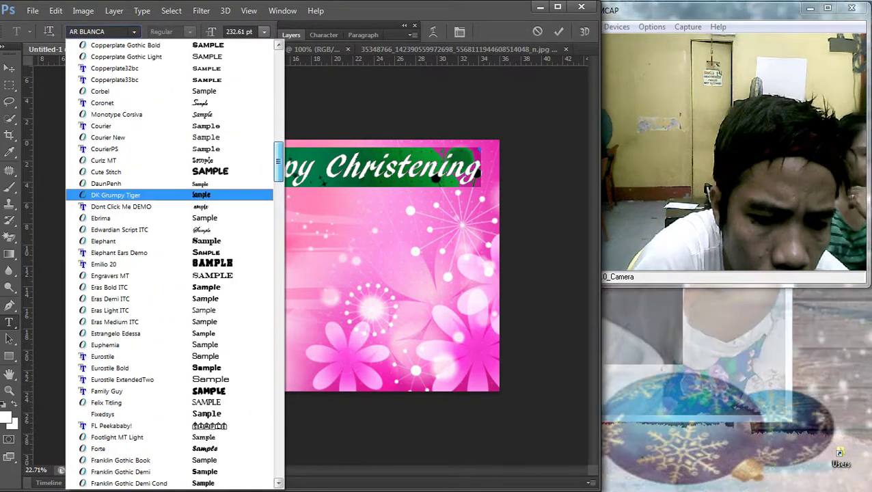
click(119, 229)
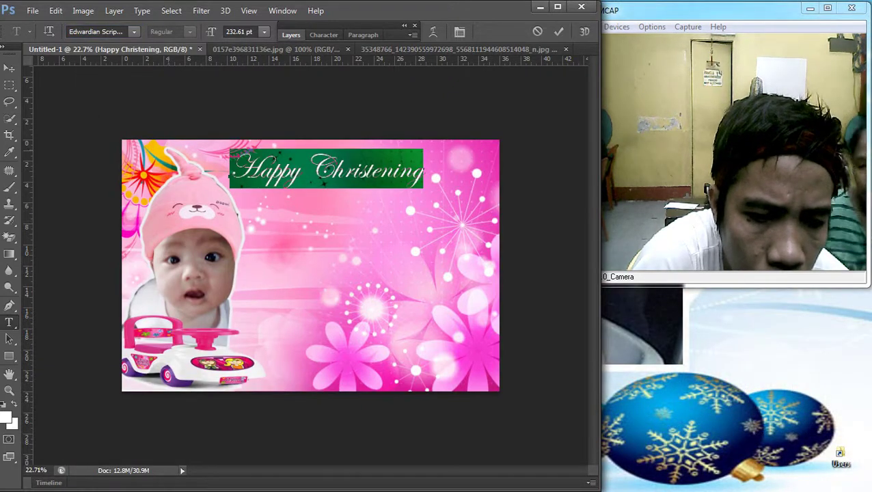
click(134, 31)
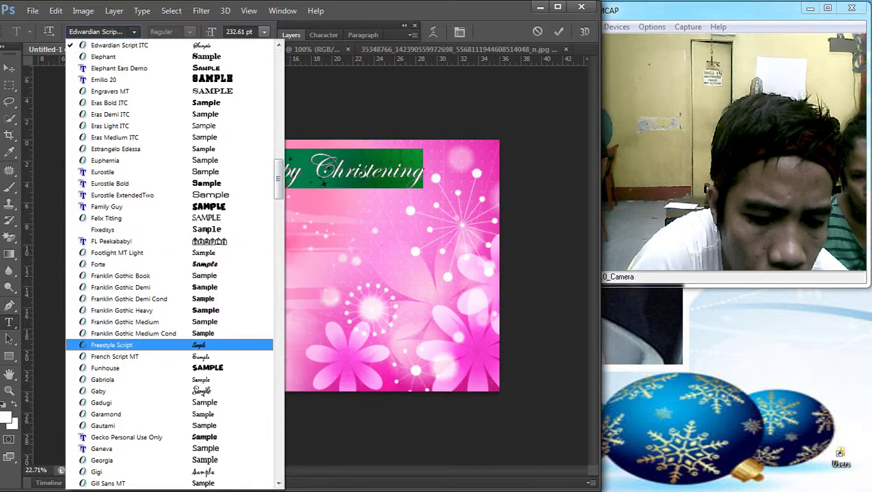
scroll(136, 344, down, 2)
click(102, 321)
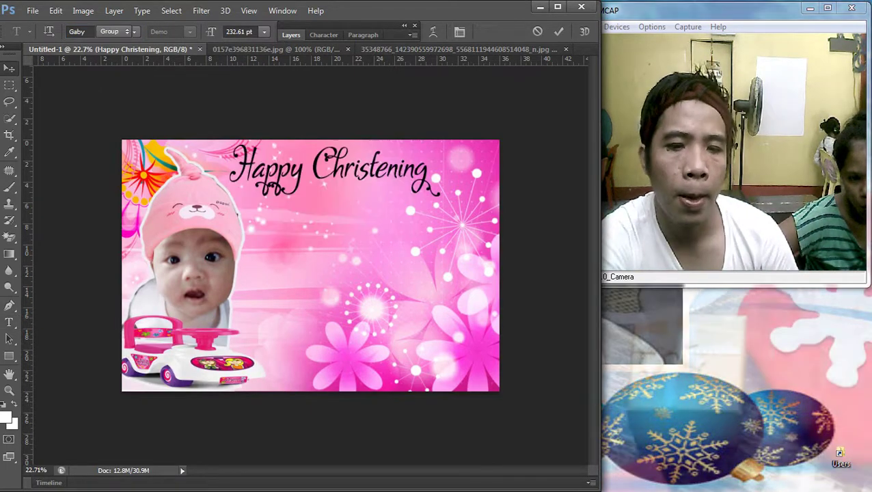
Step: Scale the Gaby title up to about 119% and widen it slightly to the right
key(ctrl+t)
drag(442, 233, 481, 249)
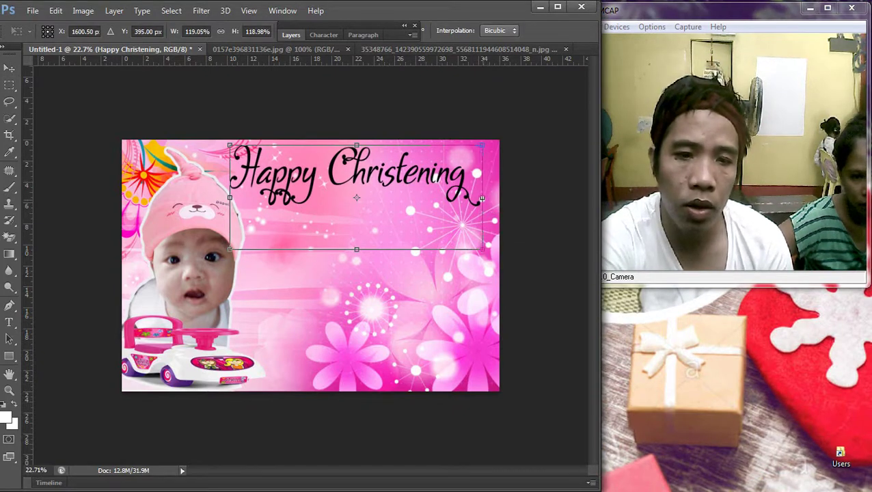
drag(483, 199, 489, 199)
key(Return)
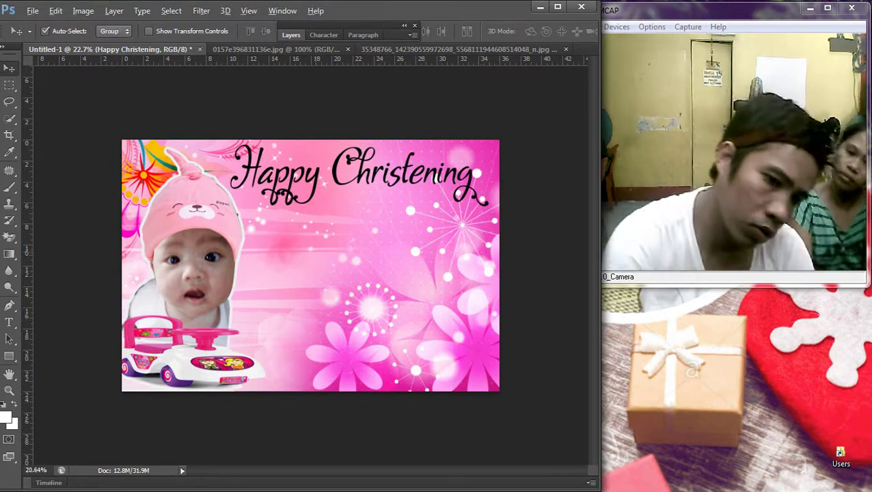
scroll(310, 266, down, 3)
scroll(310, 265, up, 3)
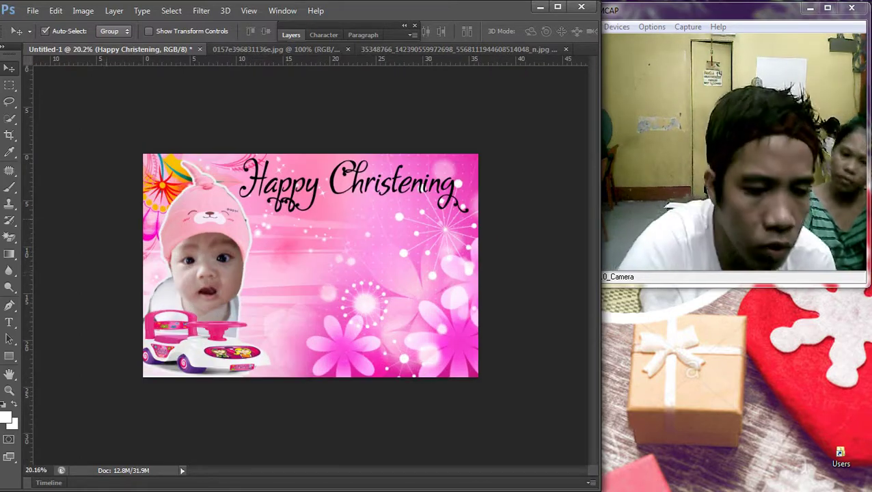
key(t)
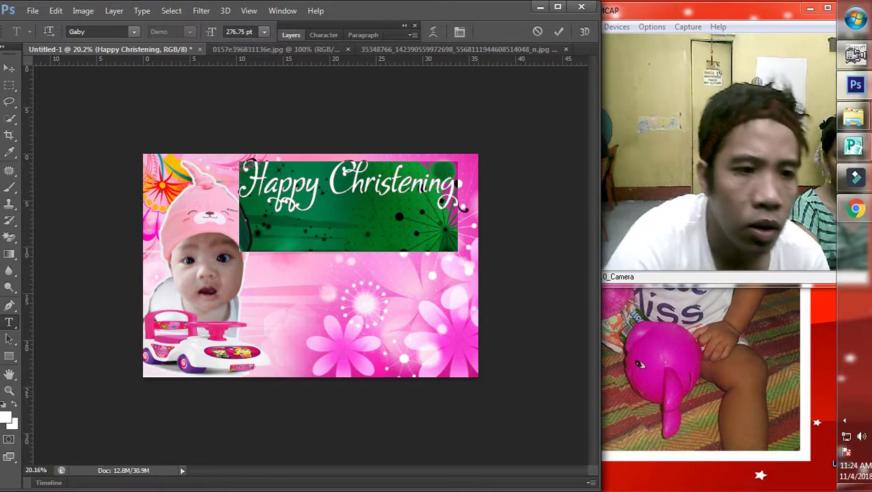
Step: Apply the Summers Baby Bottles font to the title
click(134, 31)
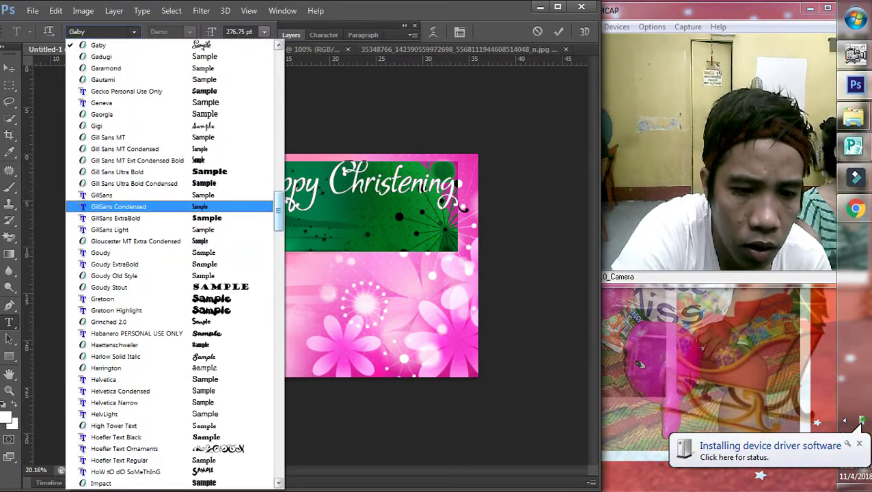
scroll(858, 424, down, 15)
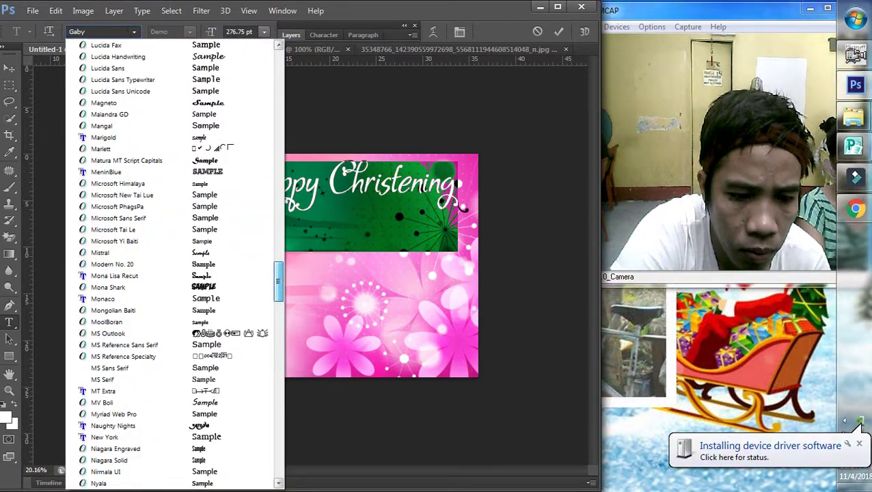
scroll(859, 424, down, 14)
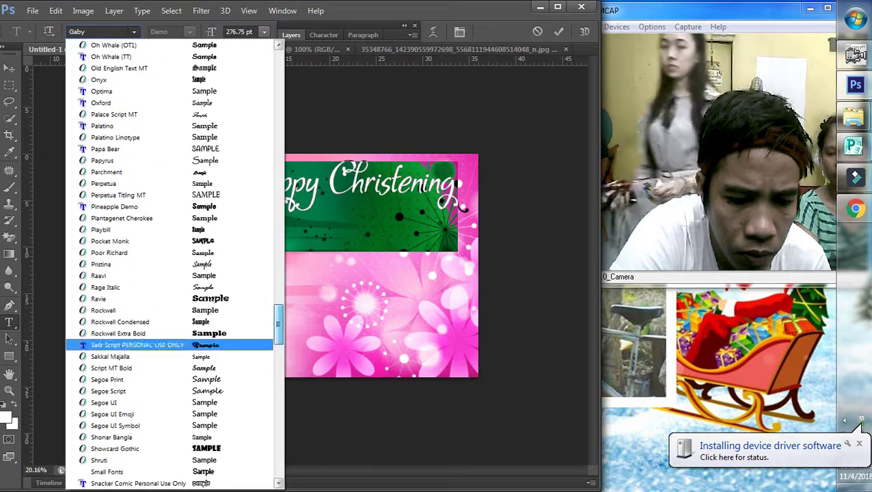
scroll(858, 424, down, 13)
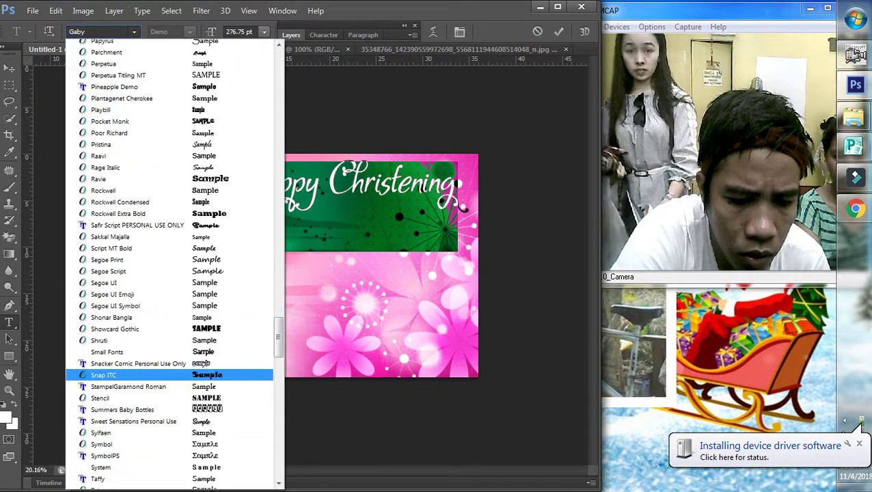
key(Down)
key(Down)
key(Down)
key(Return)
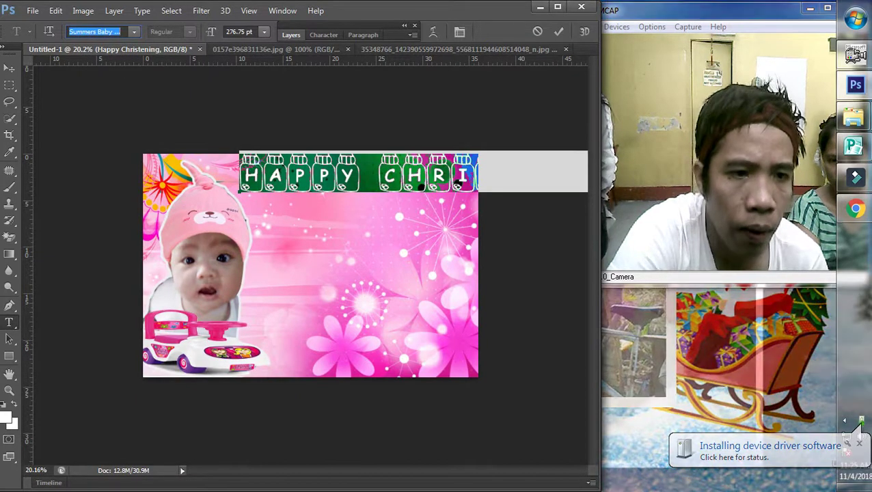
Step: Try the Pocket Monk font, then switch the title back to Summers Baby Bottles
scroll(860, 422, down, 20)
scroll(171, 267, down, 10)
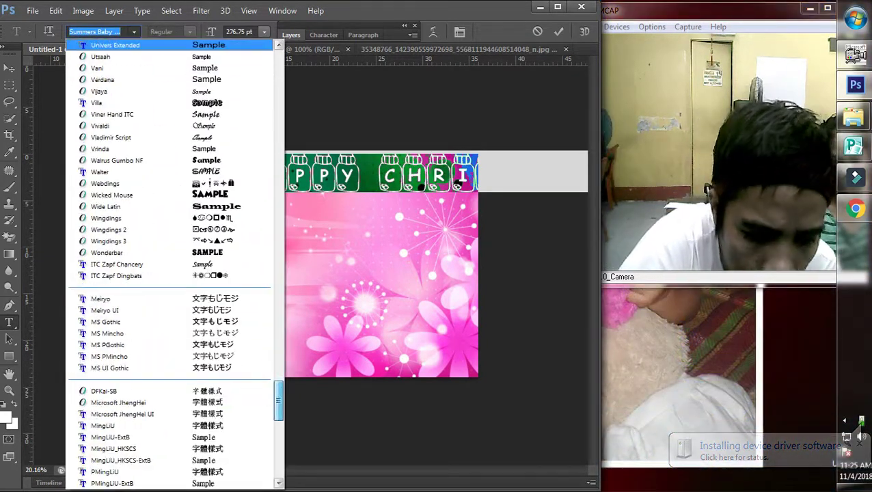
scroll(170, 267, up, 3)
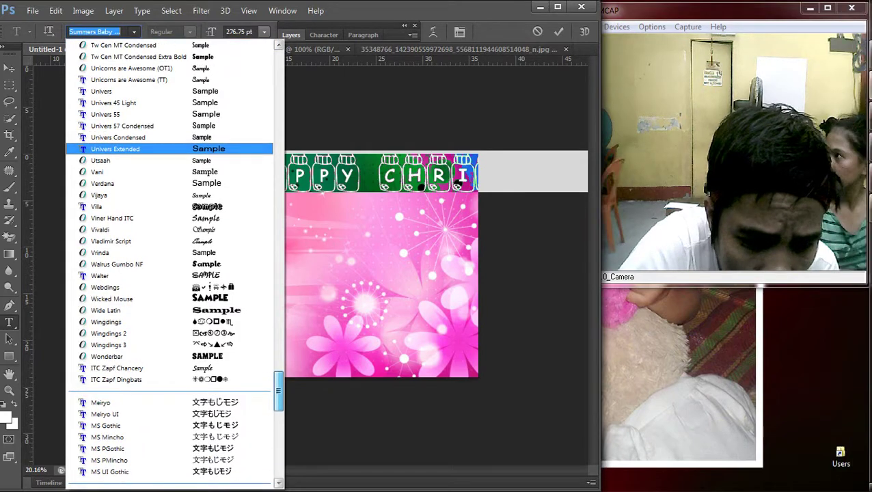
scroll(861, 421, up, 20)
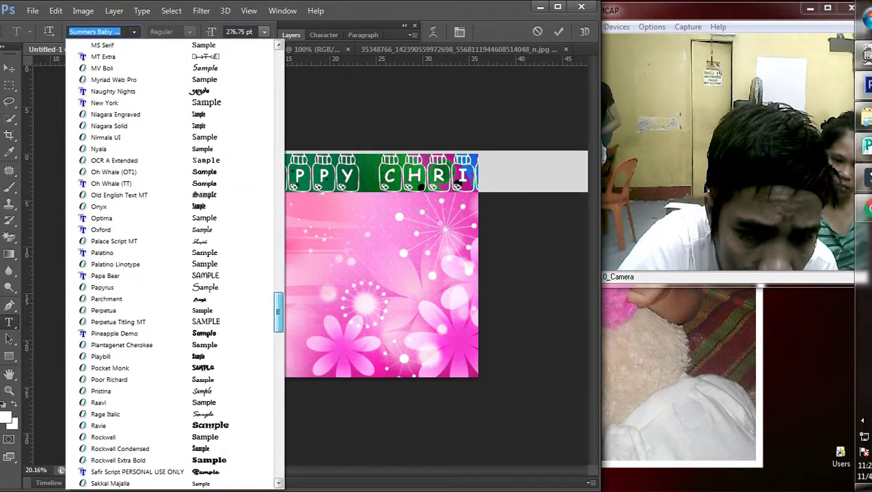
scroll(861, 421, up, 1)
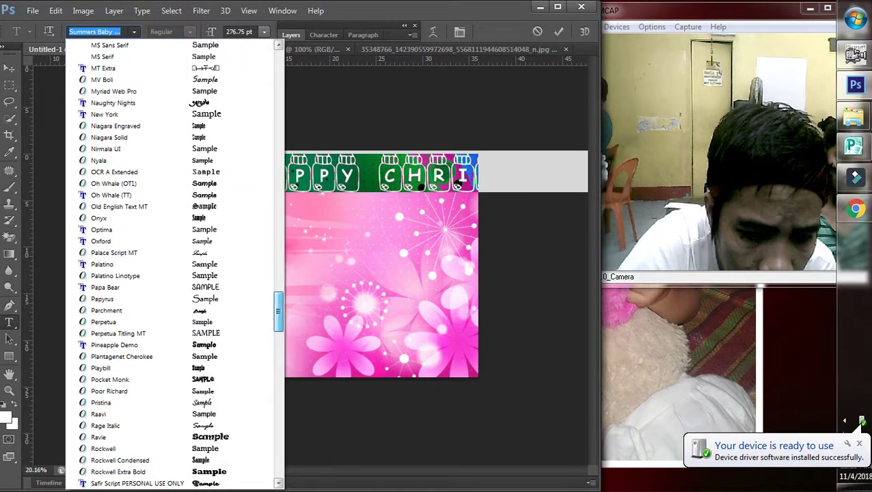
scroll(861, 421, down, 5)
key(Up)
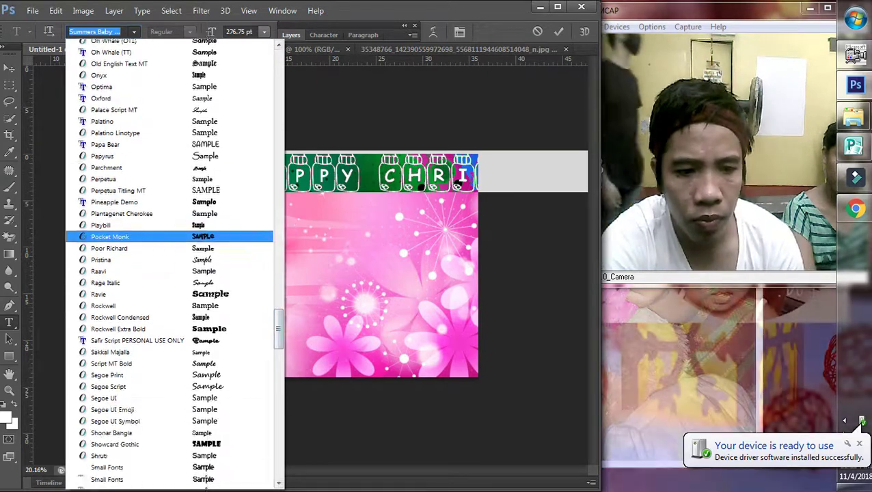
key(Return)
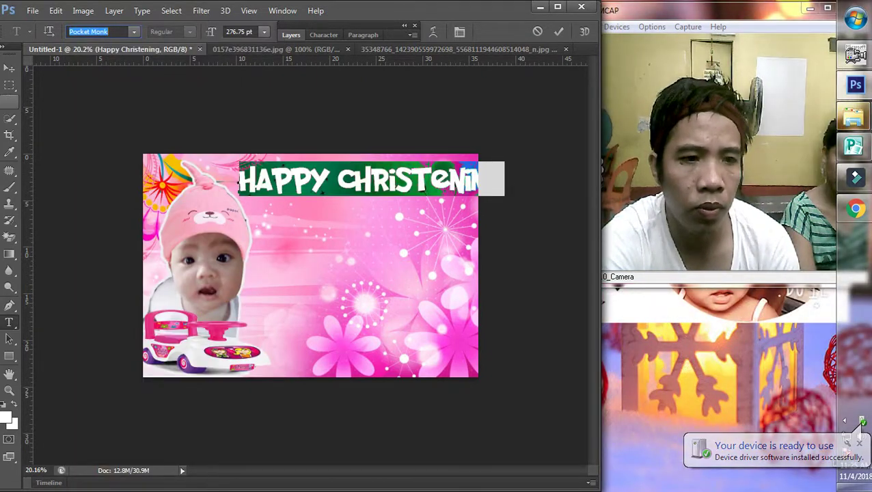
key(alt+Down)
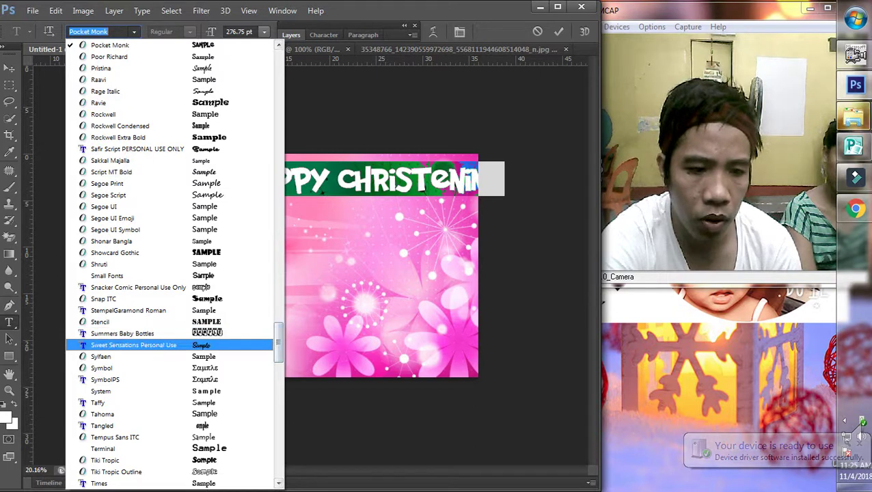
key(Down)
key(Return)
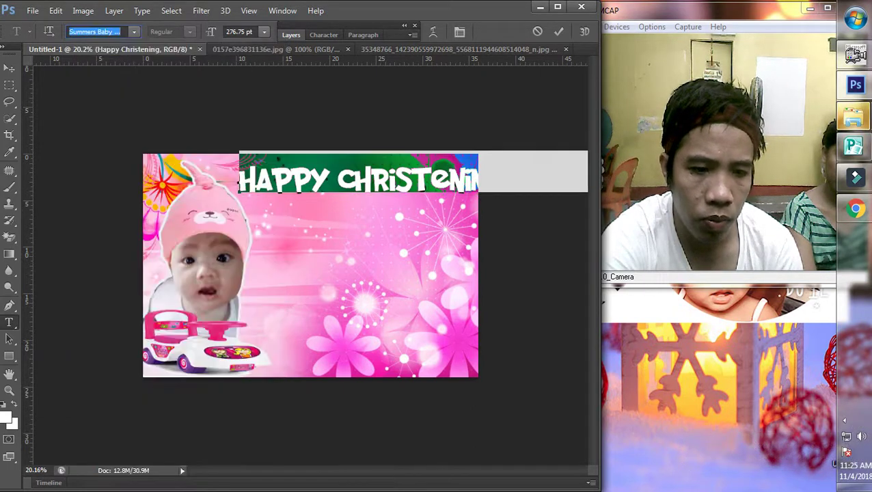
Step: Commit the title text and shrink the baby-bottle title to fit across the card's top
key(ctrl+Return)
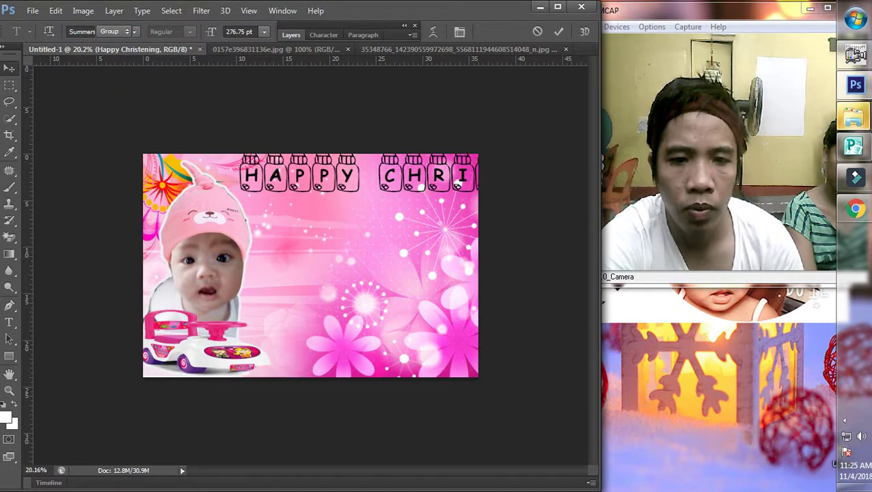
key(ctrl+t)
scroll(310, 265, down, 1)
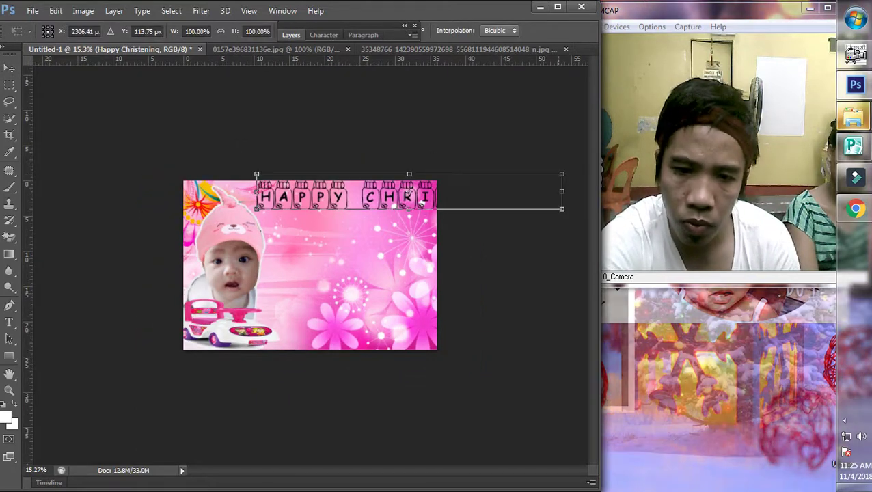
drag(561, 171, 429, 193)
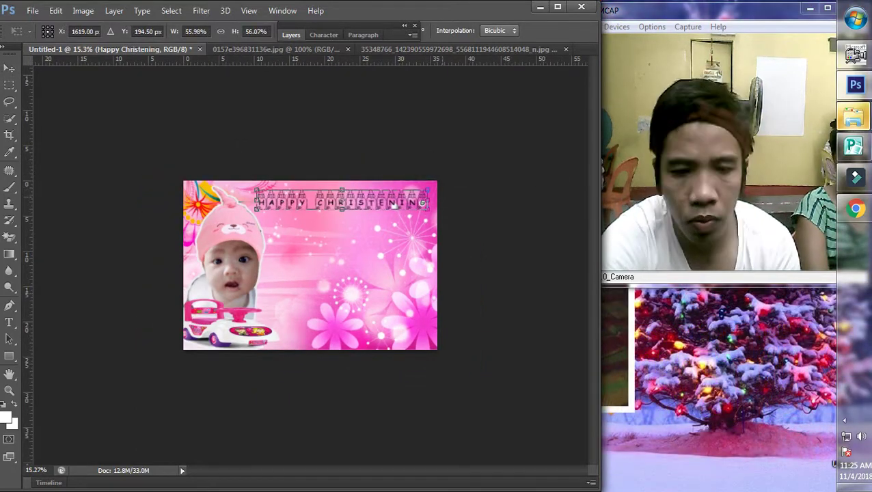
key(Return)
key(super+e)
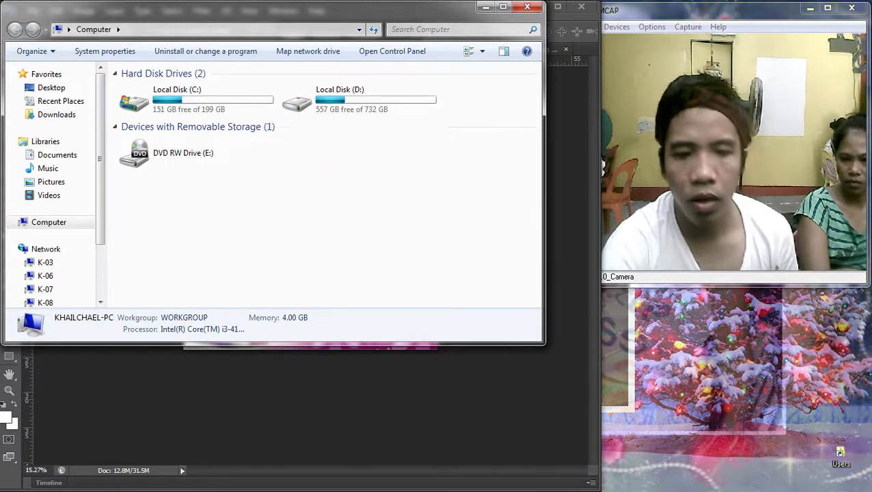
Step: Refresh the drive list, browse AERO_FLAME (F:) into CPD Certificates, then return to Photoshop
right_click(272, 162)
click(308, 212)
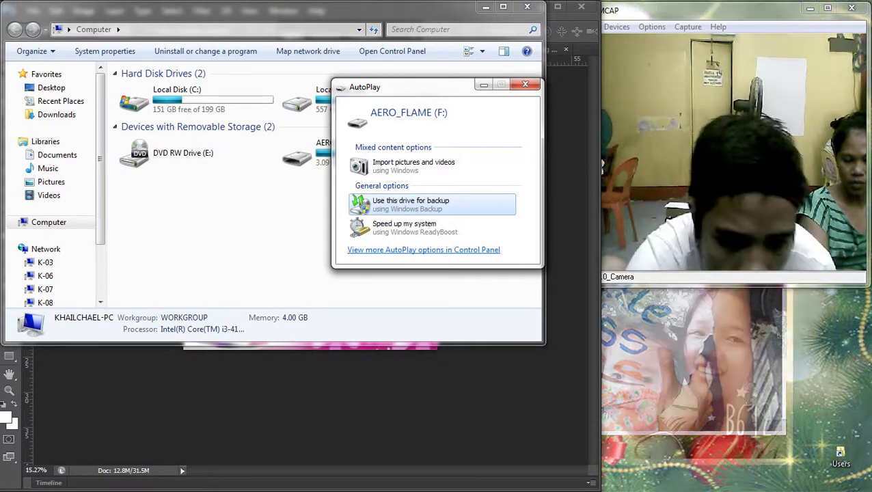
double_click(301, 153)
double_click(143, 116)
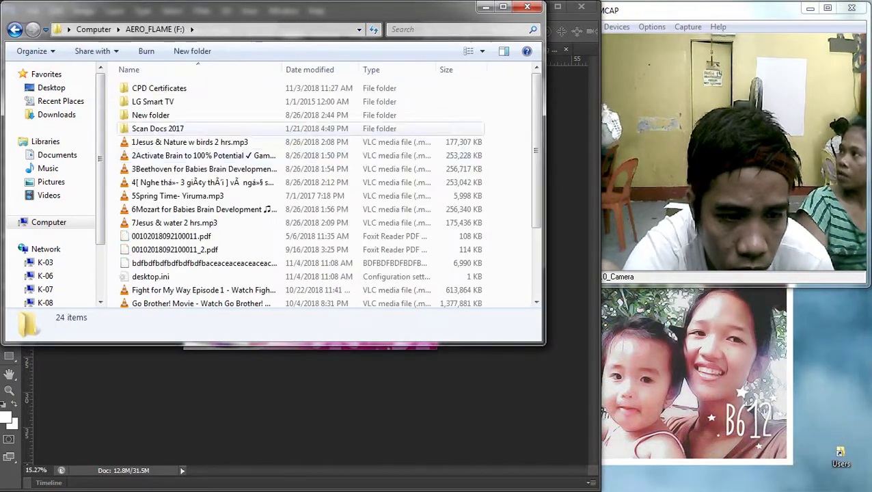
key(Down)
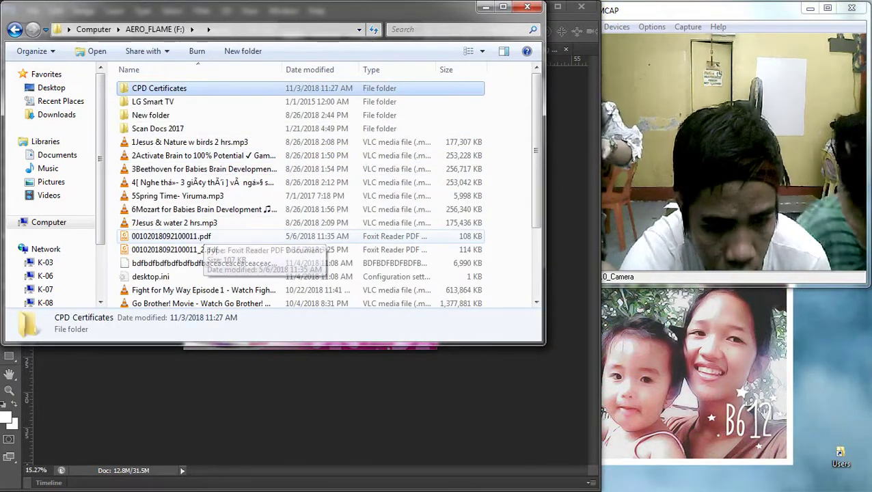
key(Return)
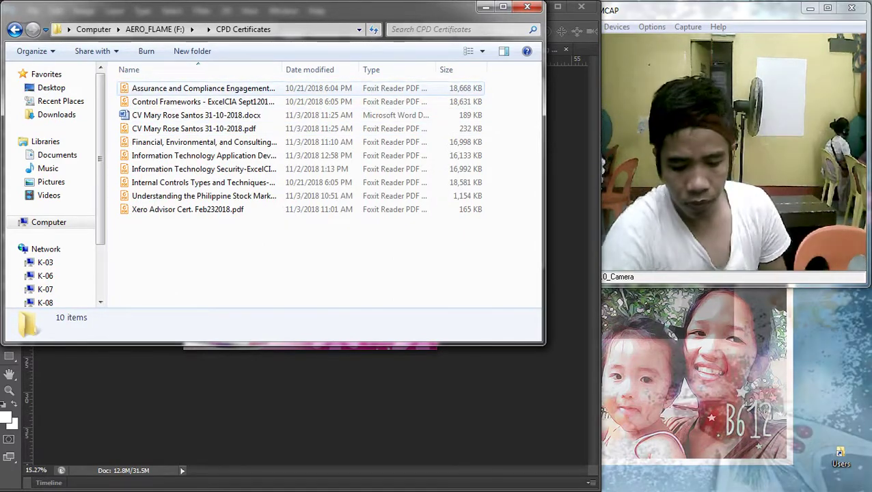
key(alt+Tab)
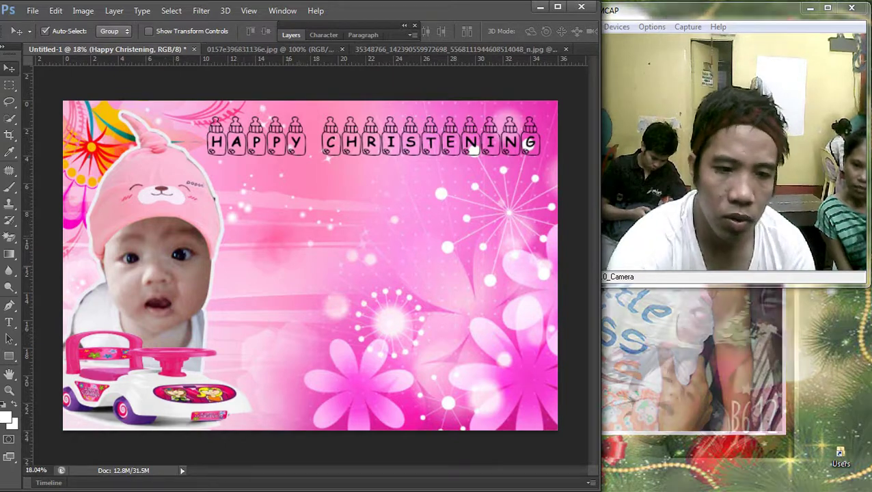
Step: Give the Happy Christening title layer a pink #f61aa9 Color Overlay
scroll(310, 266, down, 2)
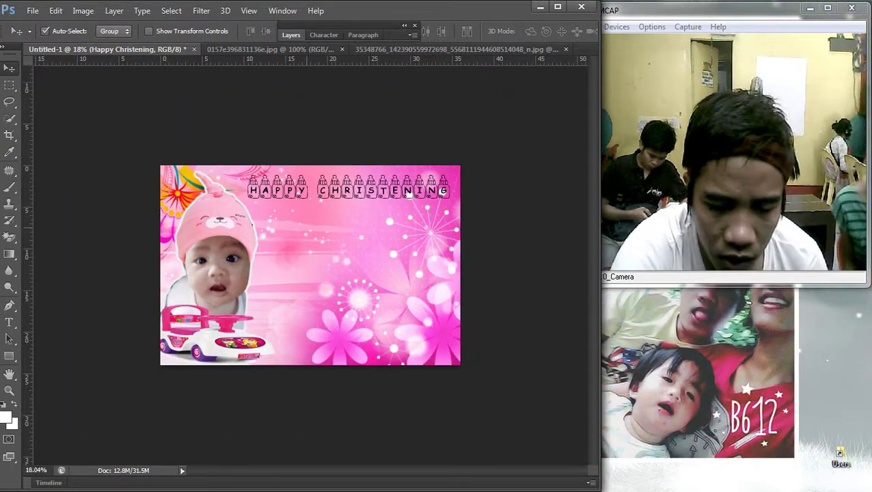
scroll(408, 193, up, 2)
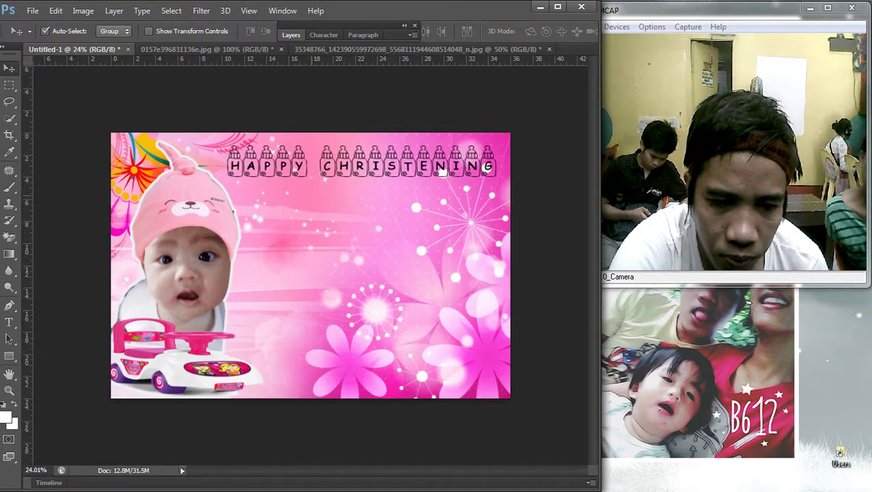
click(442, 170)
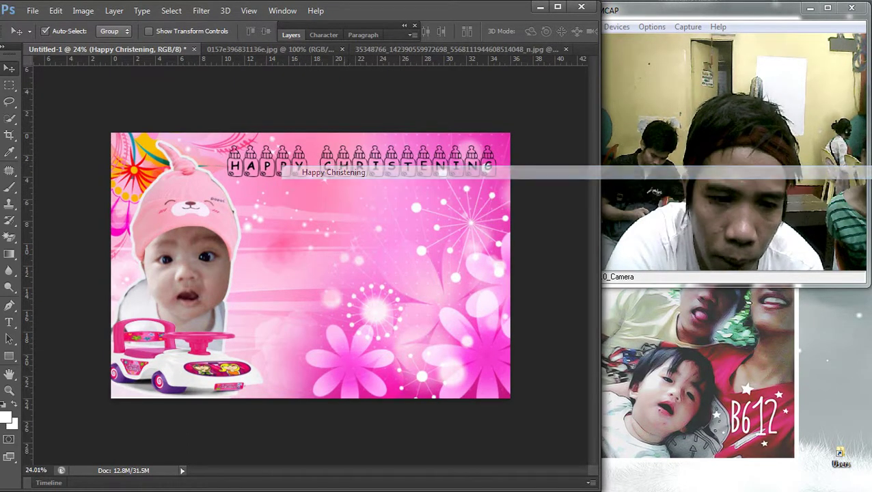
key(F7)
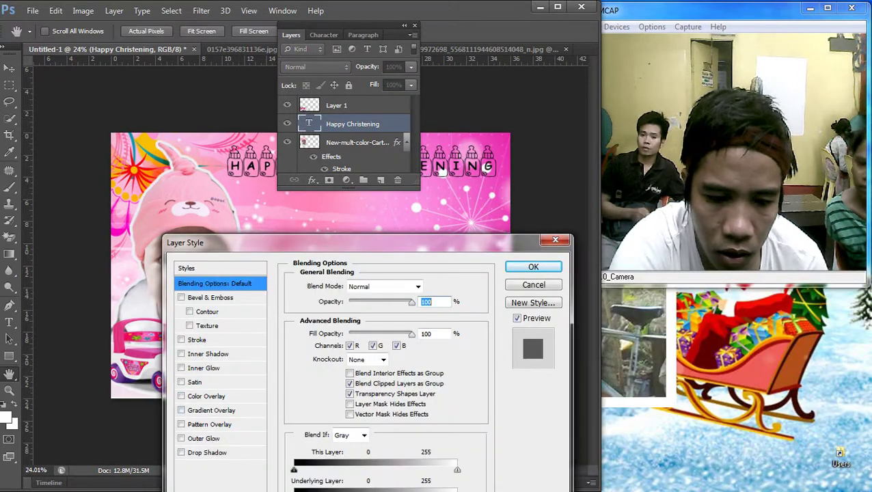
click(206, 396)
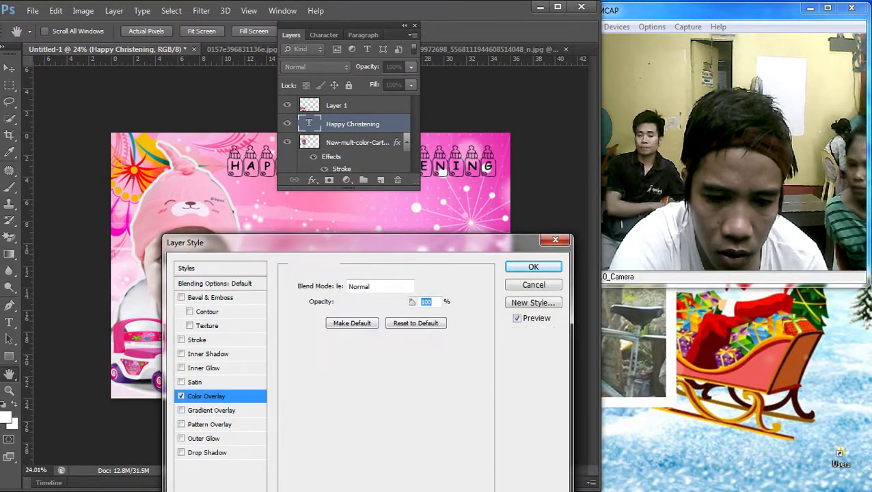
drag(308, 242, 113, 195)
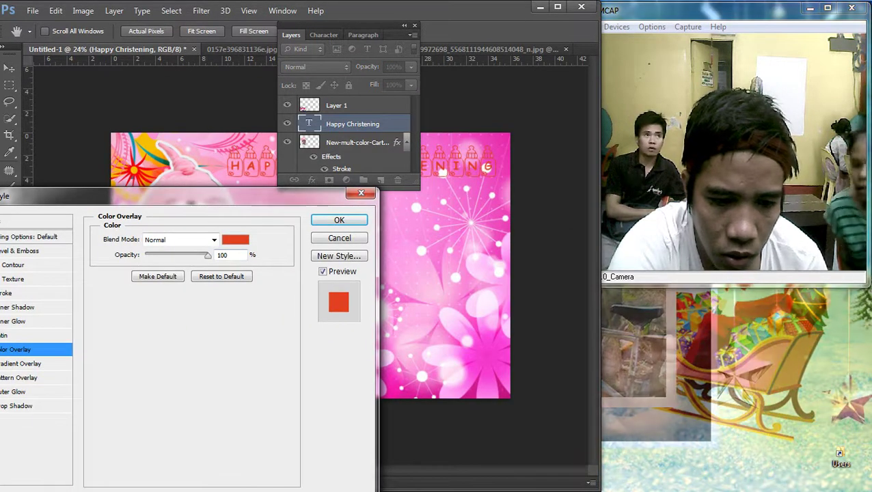
click(235, 239)
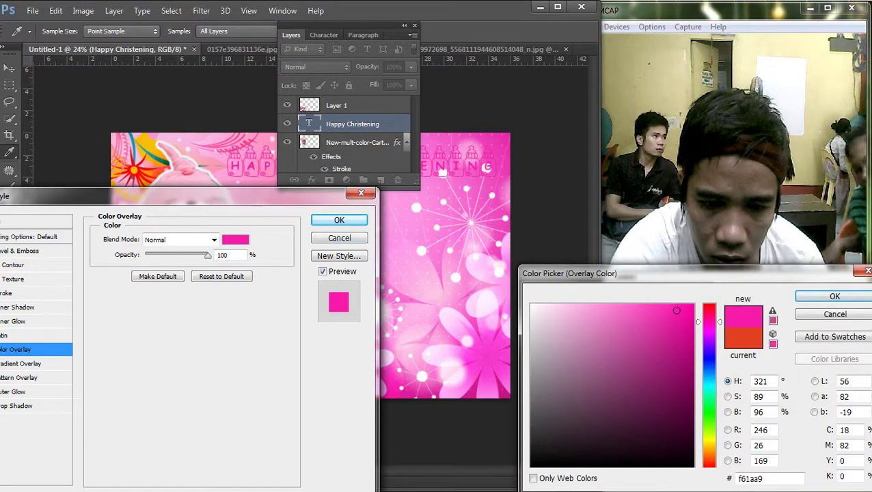
key(Return)
drag(136, 196, 413, 179)
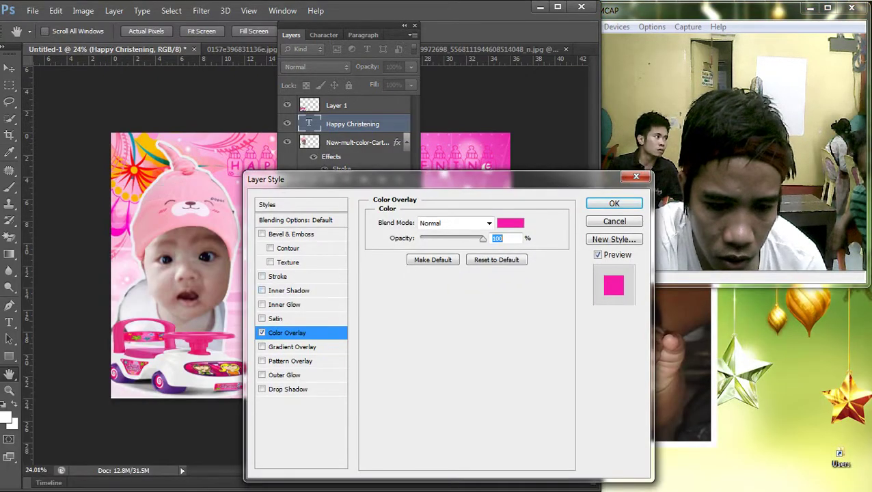
Step: Add a white 16 px outside Stroke to the title letters and apply the styles
click(277, 276)
click(406, 309)
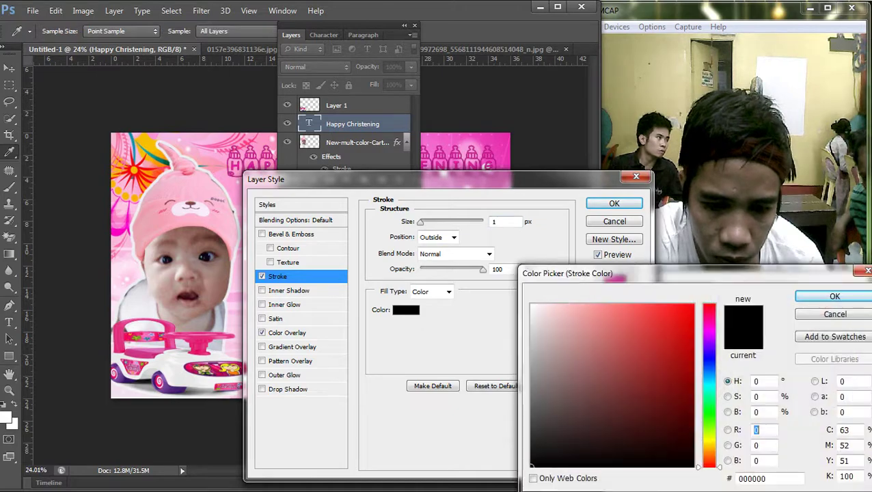
click(532, 306)
key(Return)
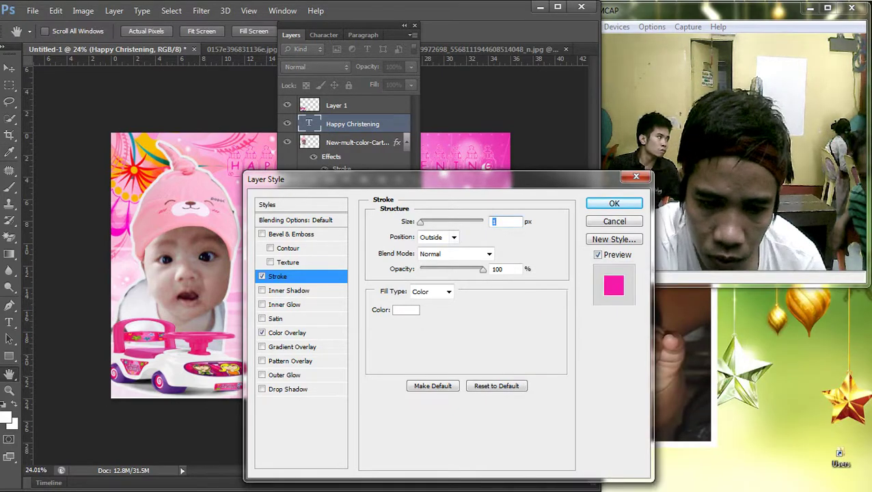
key(Up)
key(Up)
key(Up)
key(Up)
key(Up)
key(Up)
key(Up)
key(Up)
key(Up)
key(Up)
key(Up)
key(Up)
key(Up)
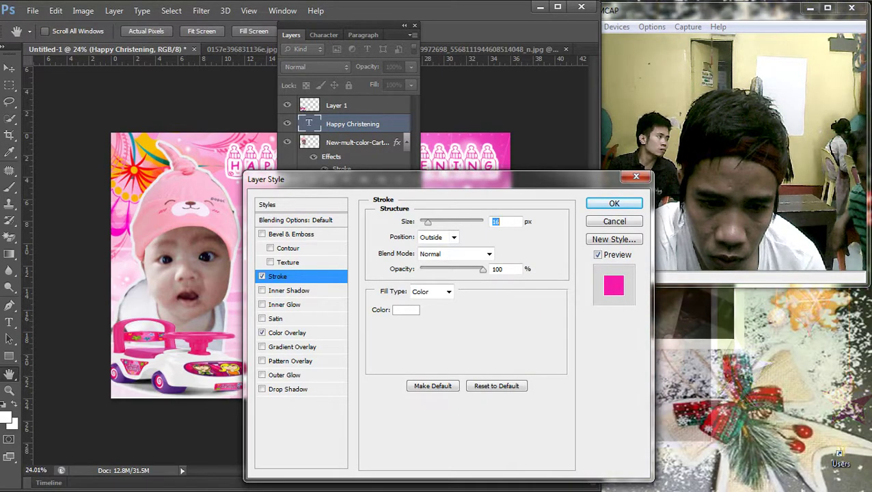
key(Return)
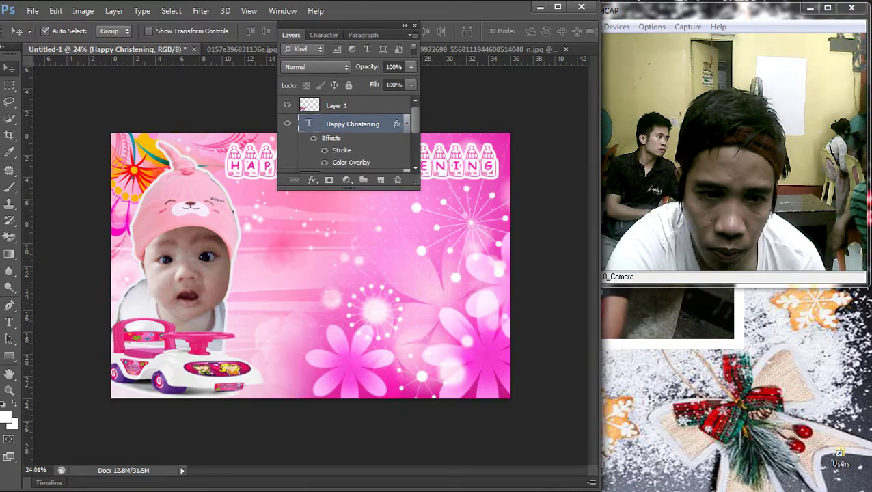
key(F7)
Step: Select the baby-in-bear-hat photo layer on the card
key(ctrl+minus)
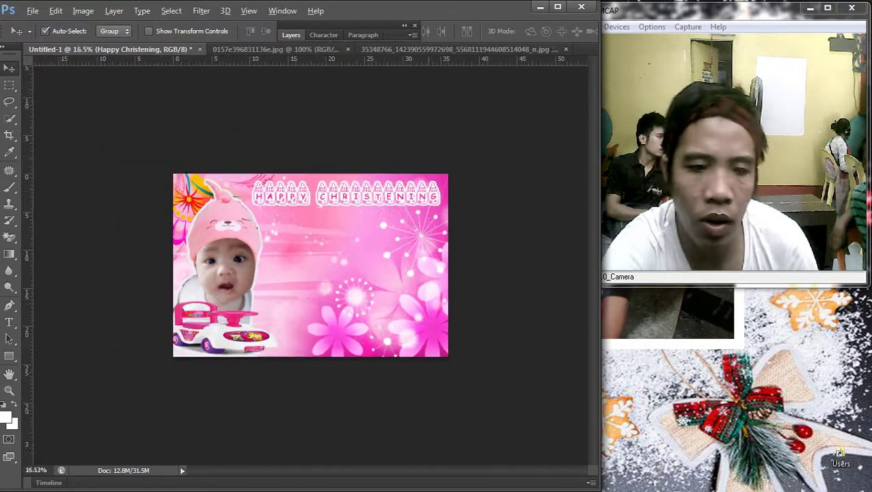
key(ctrl+0)
right_click(279, 162)
click(287, 171)
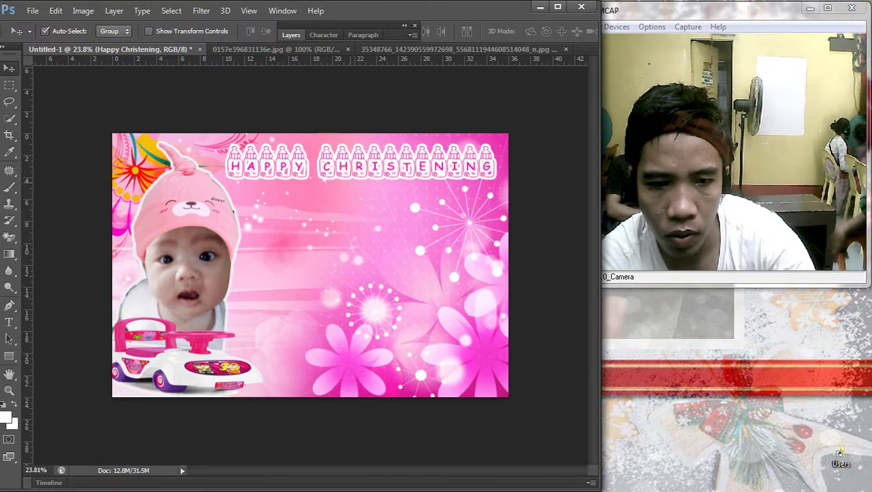
key(ctrl+minus)
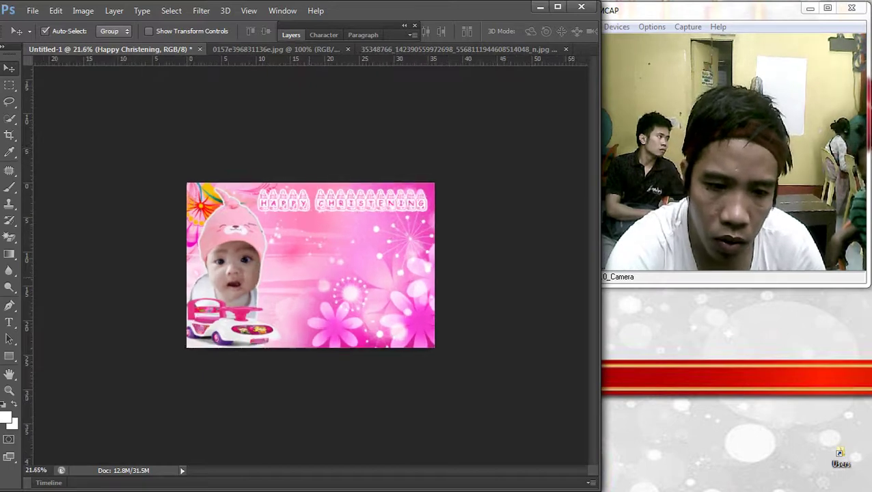
key(ctrl+0)
click(205, 225)
key(ctrl+minus)
key(ctrl+0)
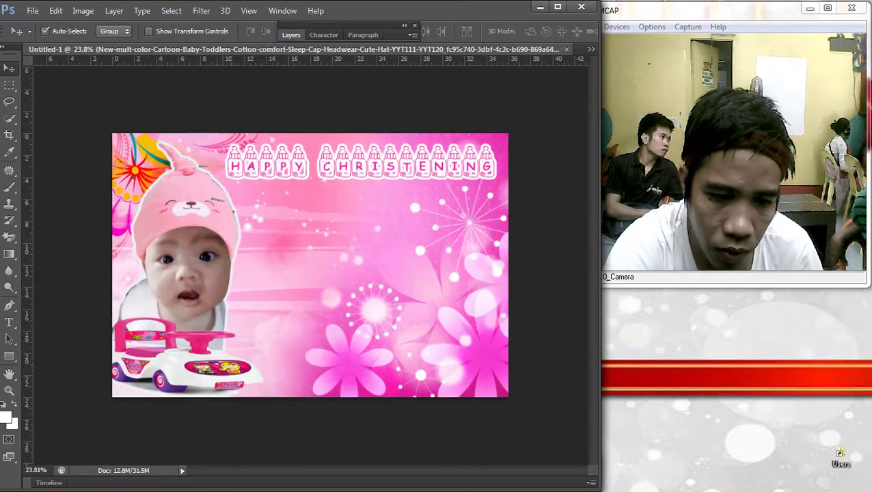
key(ctrl+minus)
key(ctrl+0)
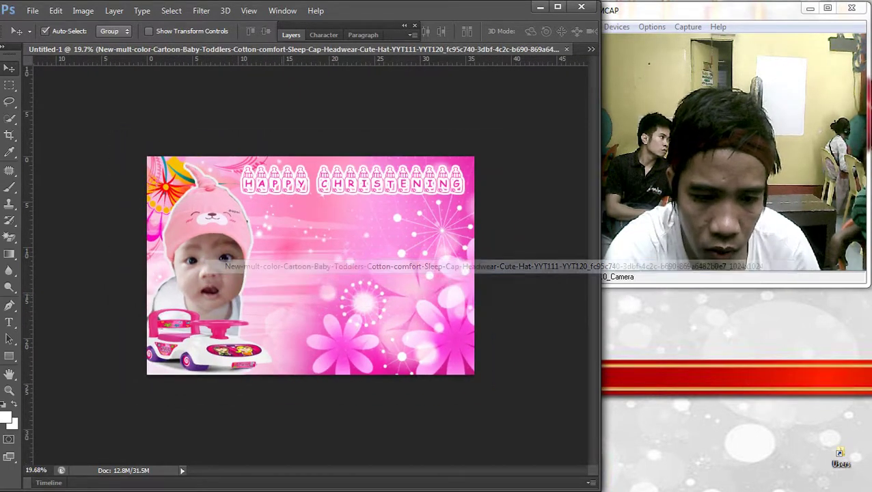
Step: Scale the baby photo up to about 105%, slightly wider, and commit the transform
key(ctrl+t)
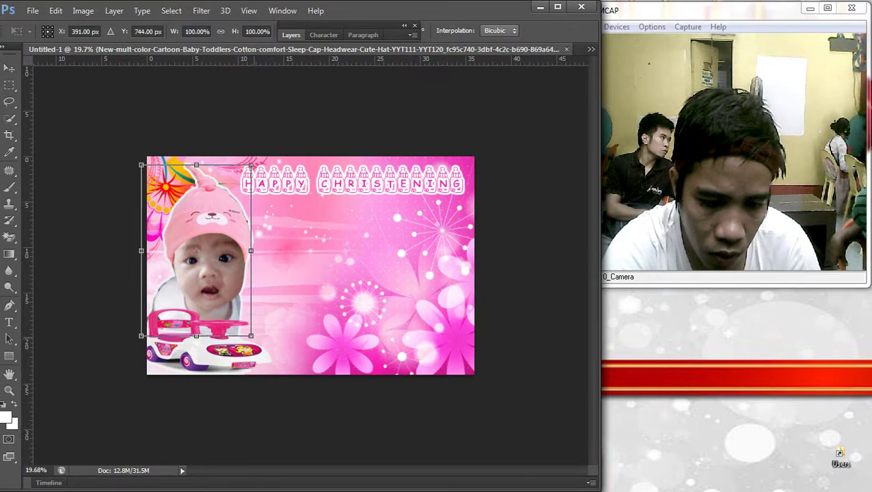
drag(250, 335, 257, 343)
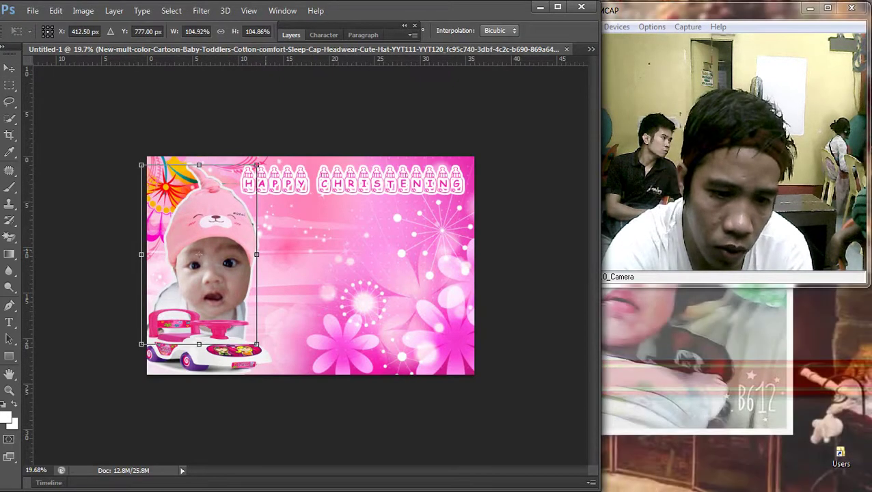
drag(256, 255, 260, 254)
key(Return)
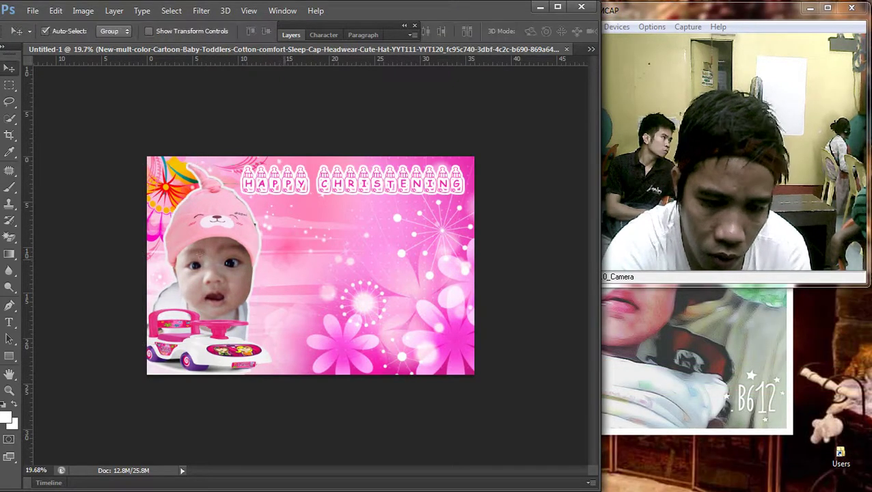
key(ctrl+minus)
key(ctrl+minus)
key(ctrl+minus)
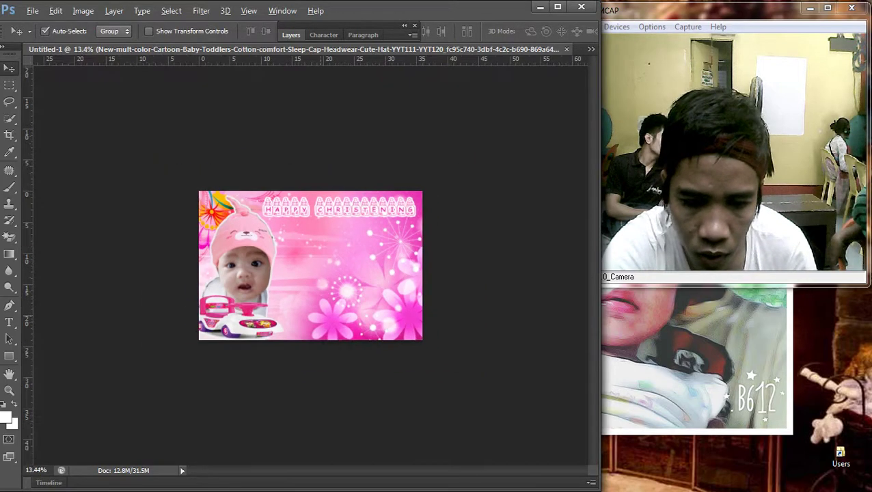
key(ctrl+0)
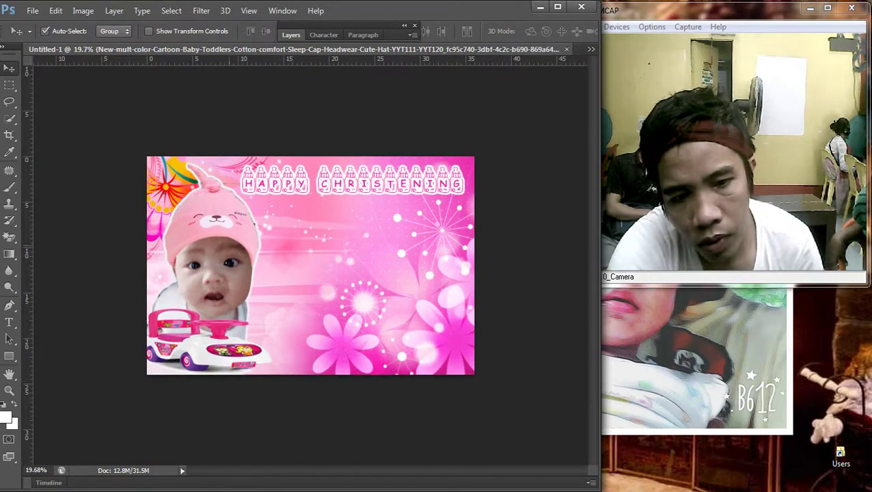
Step: Brighten the baby photo with a Curves lift raising input 149 to output 157
key(ctrl+m)
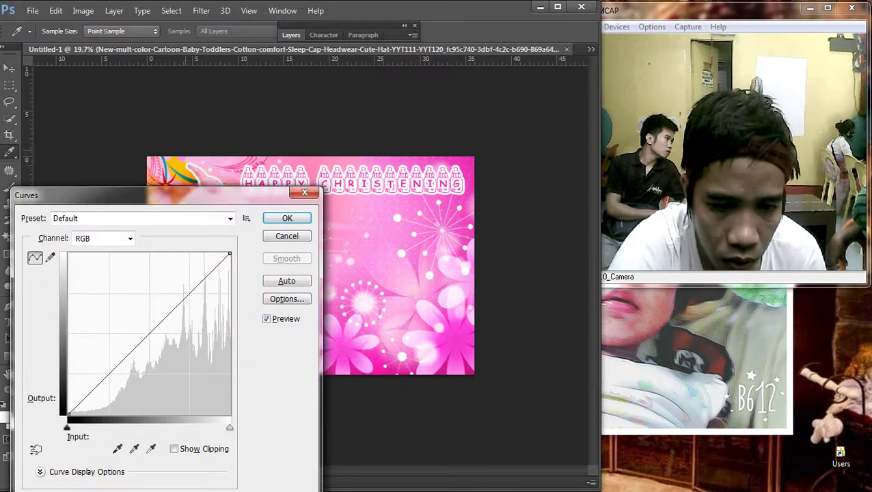
drag(137, 194, 433, 136)
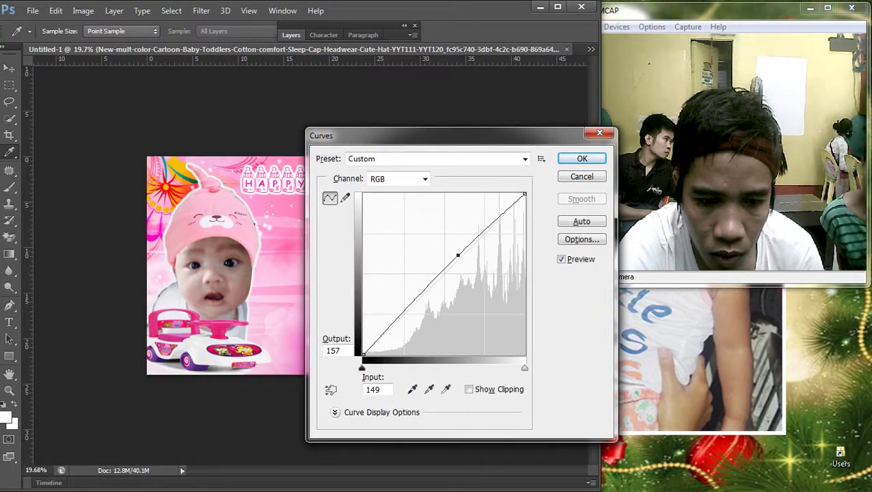
key(Return)
Step: Select the Happy Christening title layer
key(ctrl+minus)
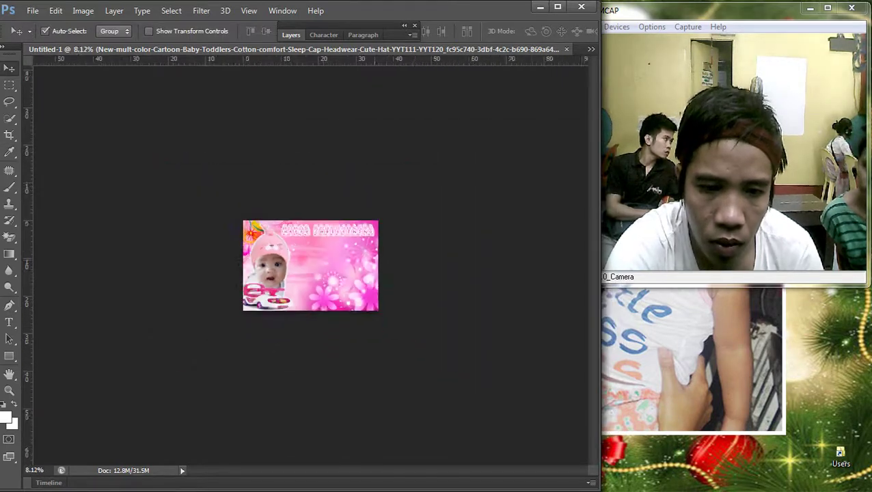
scroll(201, 213, up, 2)
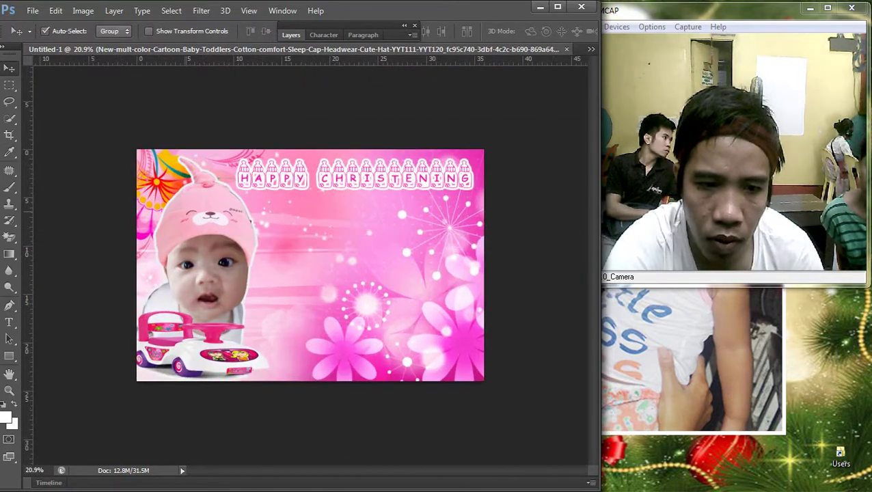
right_click(279, 160)
click(294, 170)
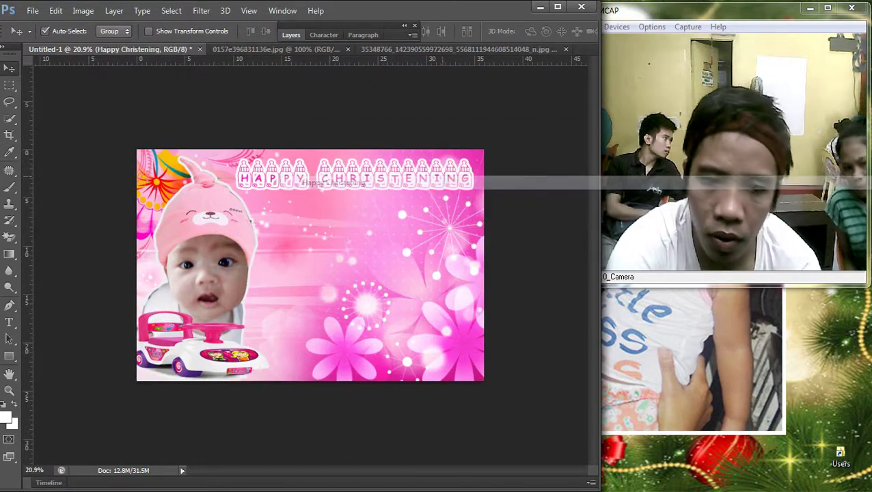
scroll(310, 265, down, 2)
scroll(310, 265, up, 2)
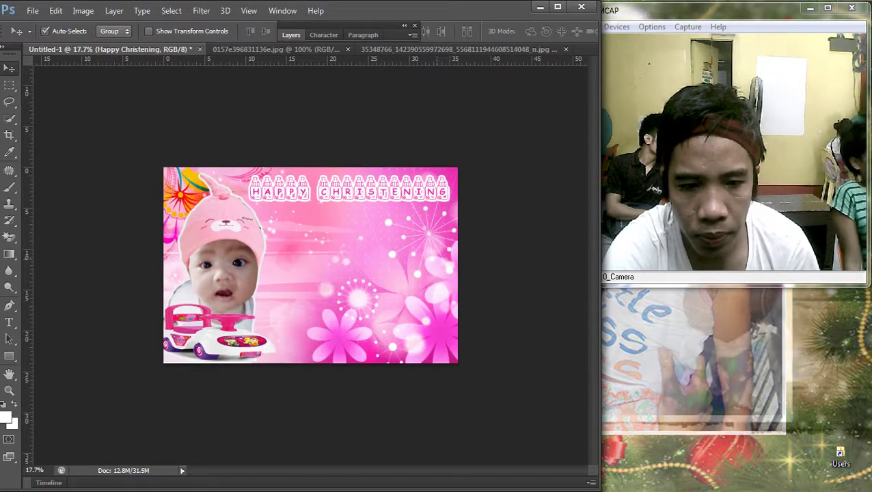
mouse_move(868, 246)
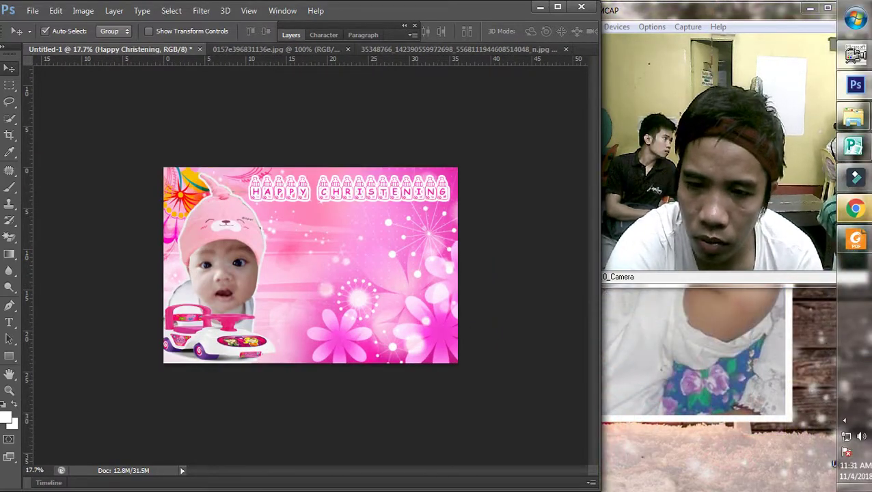
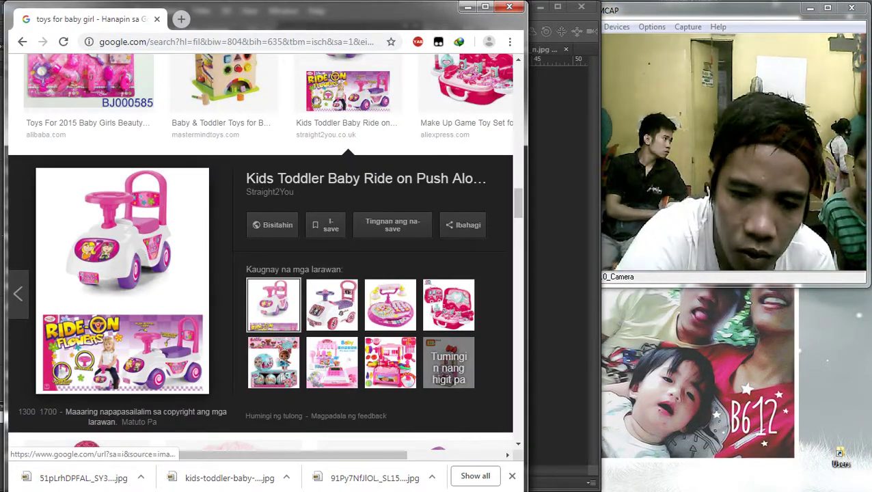
Step: Leave the baby-toy image results and return to the Happy Christening design in Photoshop
scroll(266, 281, down, 5)
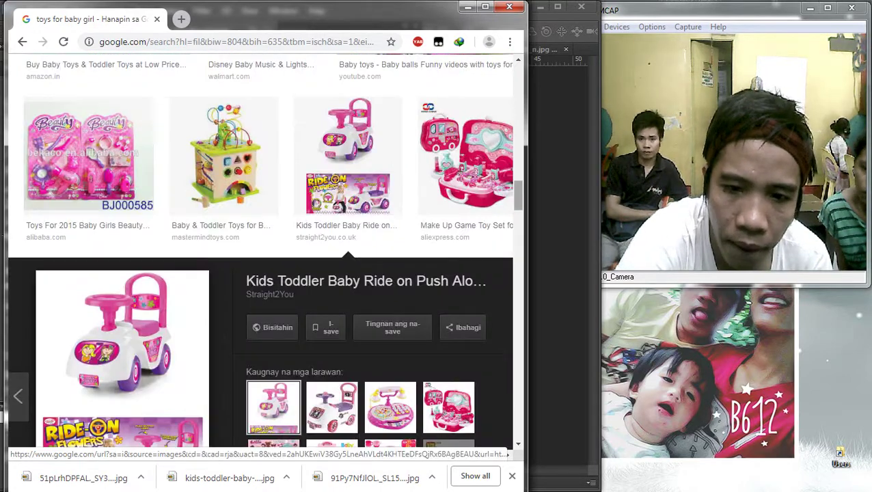
scroll(266, 274, up, 10)
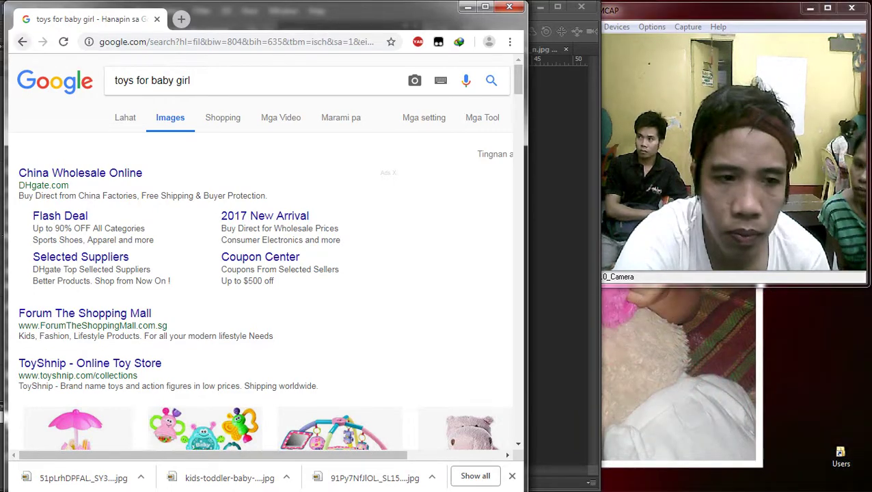
key(alt+Tab)
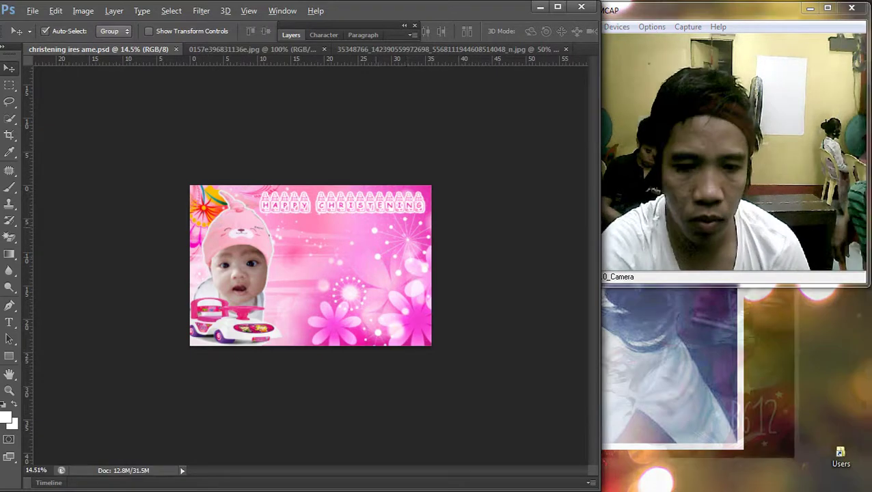
Step: Select the baby-hat photo layer on the canvas
scroll(310, 265, up, 2)
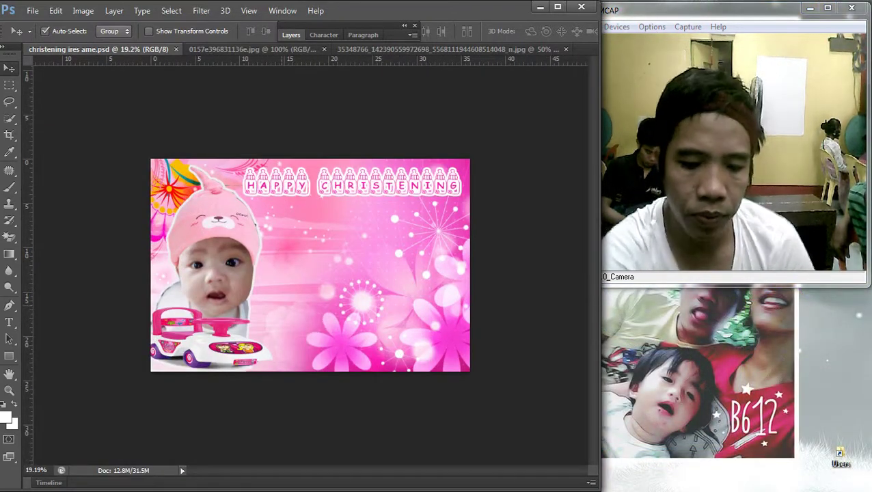
scroll(310, 265, down, 2)
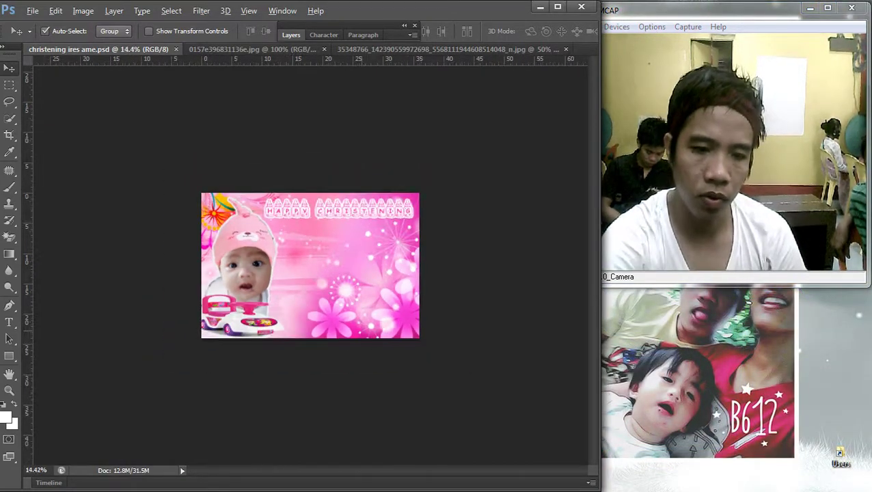
scroll(310, 265, up, 3)
click(198, 245)
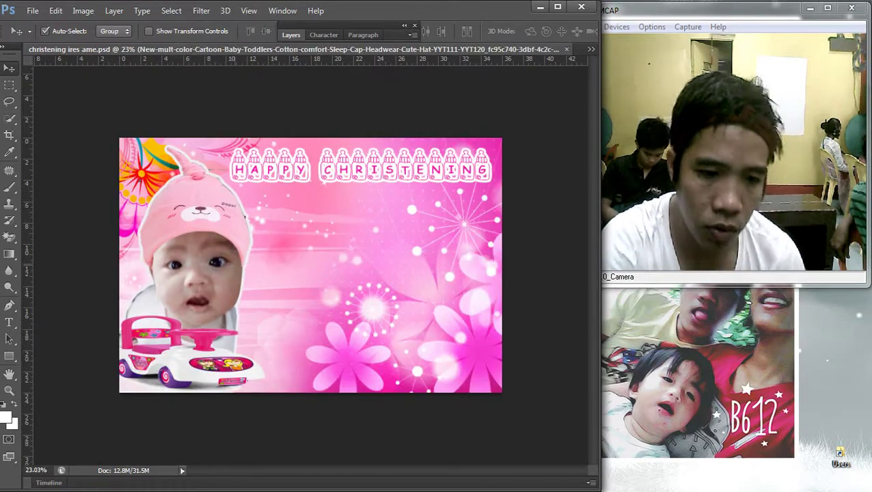
scroll(310, 265, down, 3)
scroll(310, 265, up, 3)
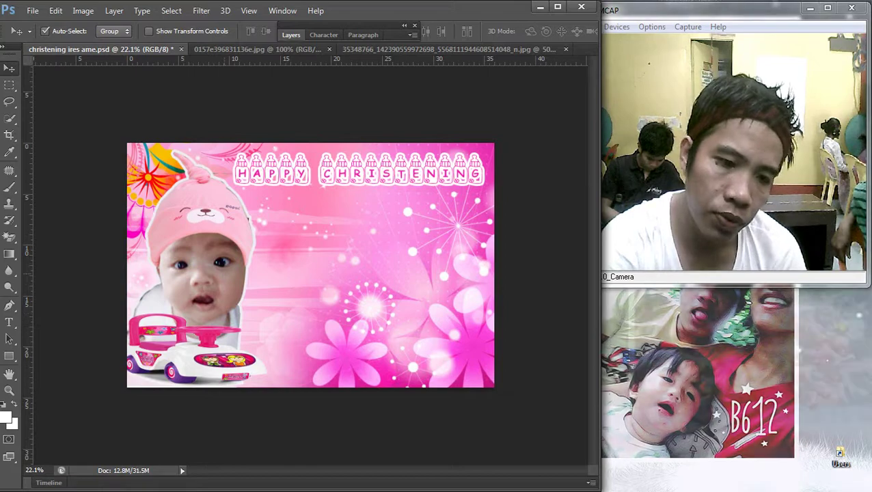
click(205, 236)
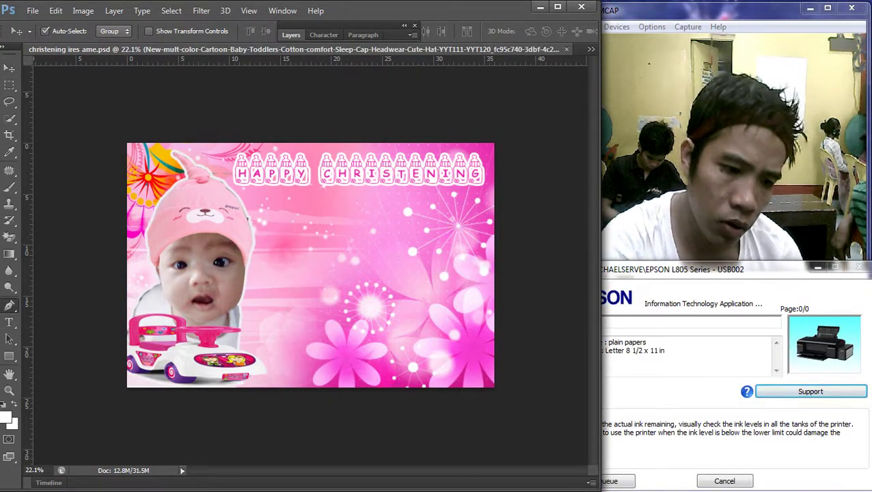
Step: Trace a Pen path beside the baby's shoulder and make it a 2-pixel feathered selection
click(9, 304)
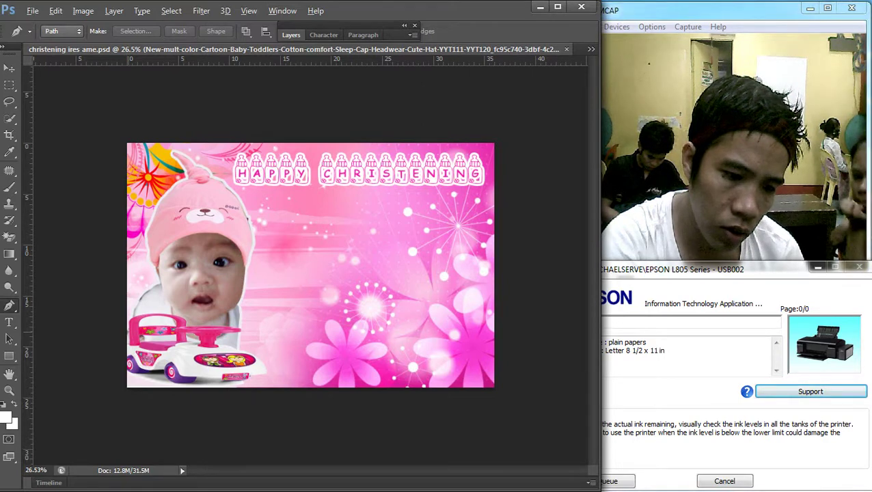
key(ctrl+plus)
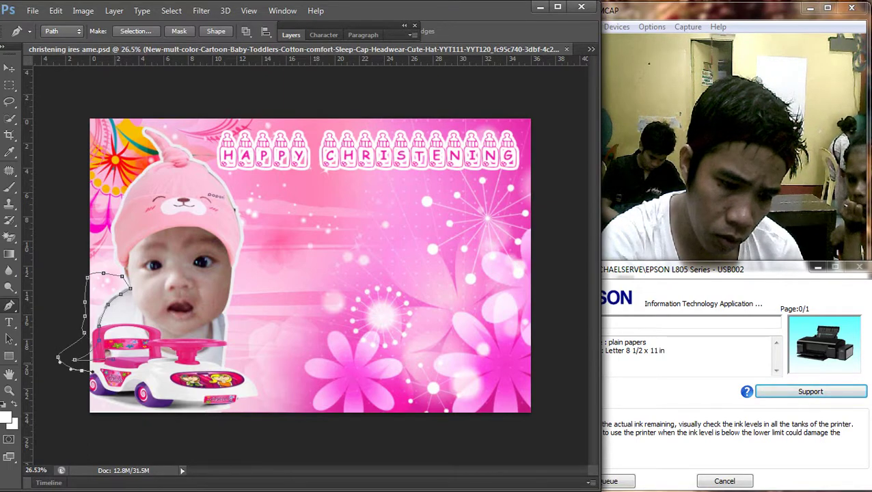
right_click(149, 195)
click(195, 255)
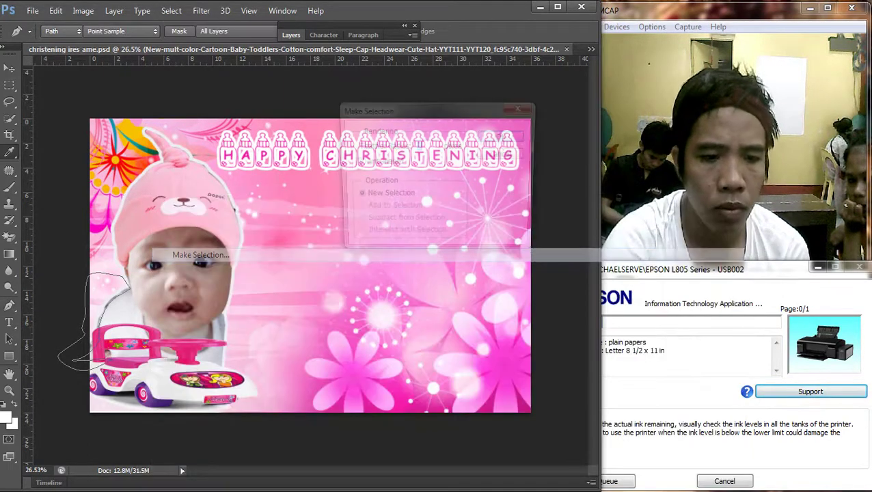
text(2)
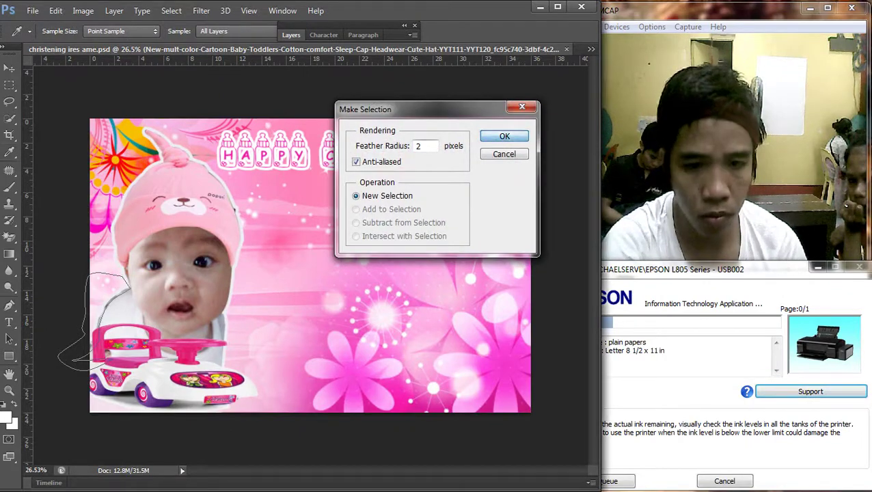
key(Return)
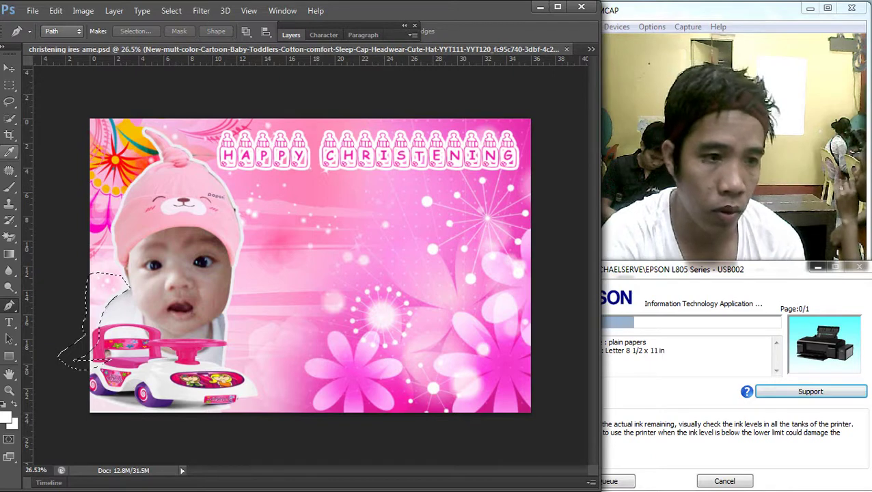
Step: Deselect the feathered selection and return to the Move tool
key(v)
click(10, 84)
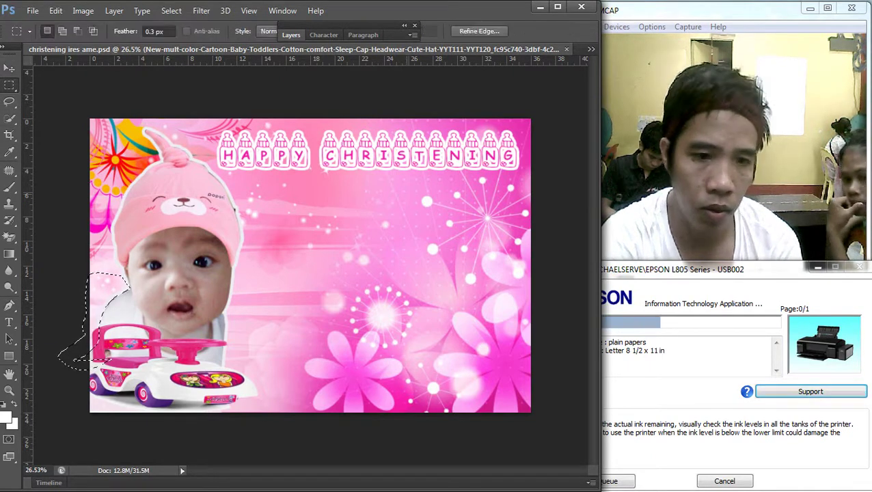
right_click(404, 193)
click(430, 202)
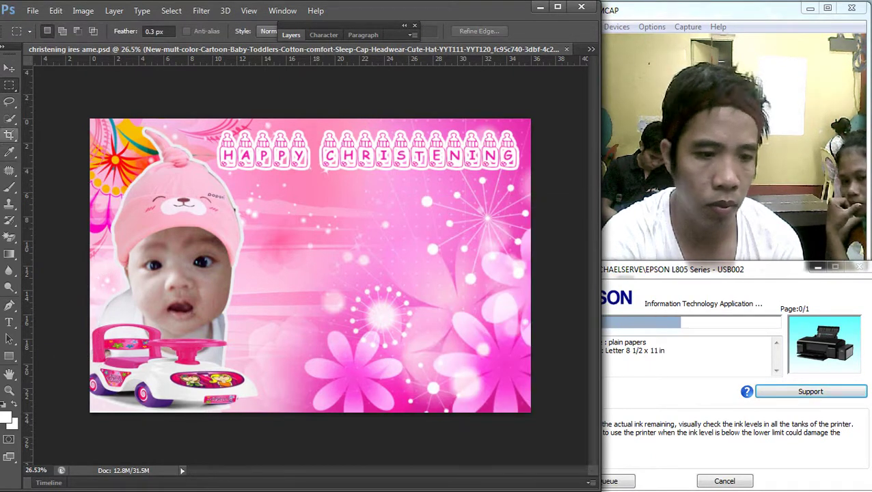
click(10, 68)
Step: Pick a layer from the stacked list, then bring up the 'baby girl cute hat' image results
alt+scroll(310, 265, down, 3)
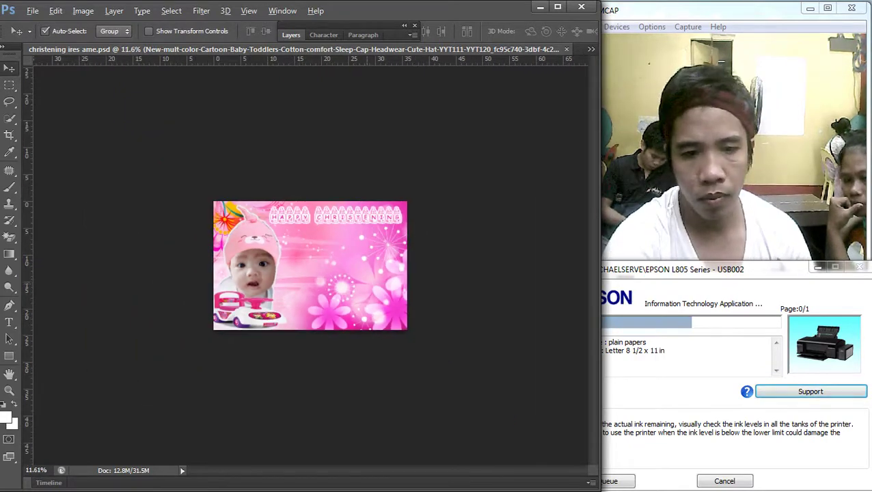
alt+scroll(311, 265, up, 3)
right_click(502, 223)
click(546, 228)
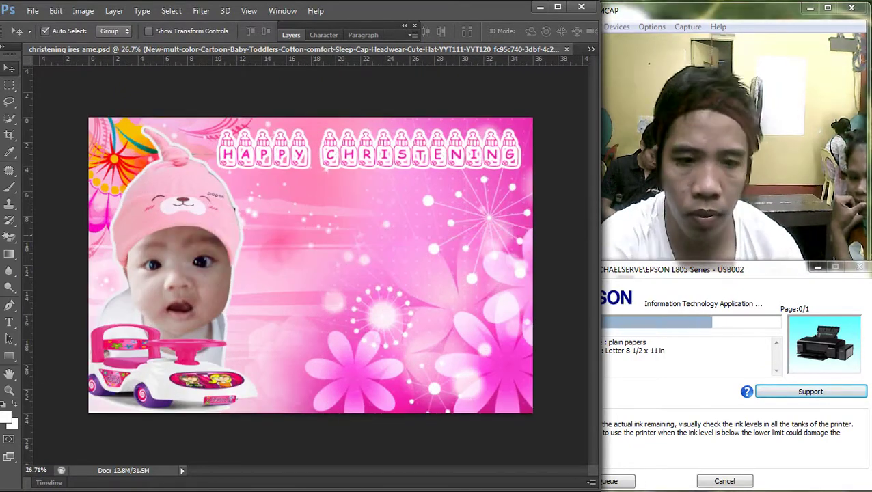
scroll(310, 266, down, 2)
scroll(310, 265, up, 2)
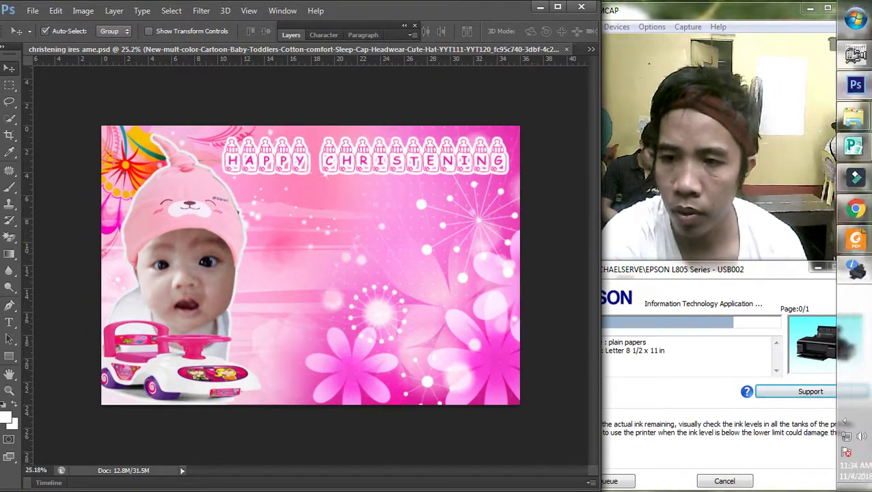
click(855, 208)
Step: Browse the baby-hat results and preview the '9 Pack Baby Girl Hats' image
scroll(266, 260, down, 5)
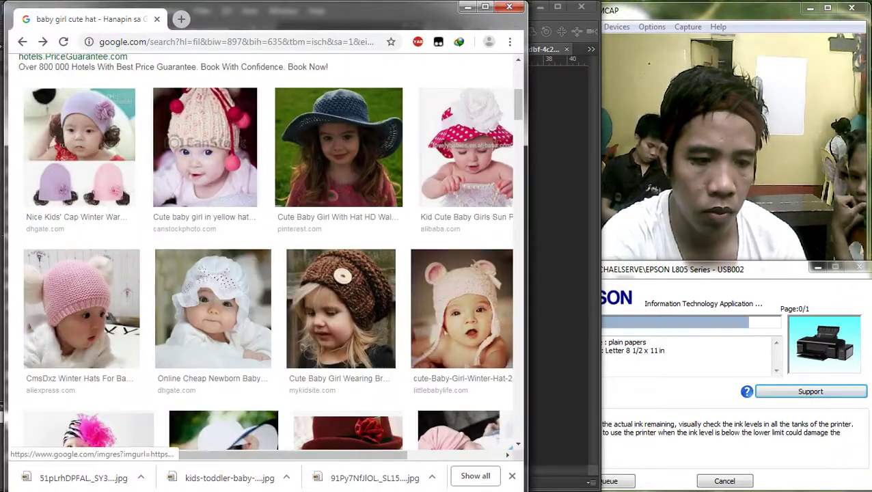
scroll(267, 260, down, 7)
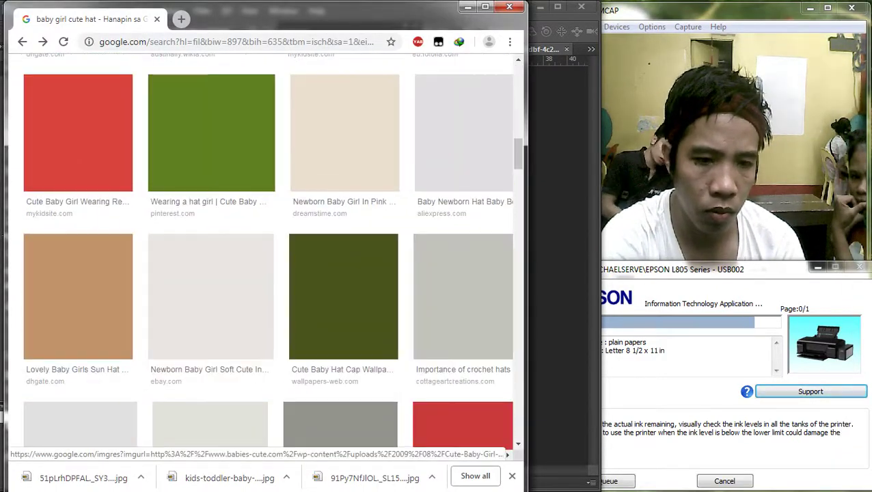
scroll(328, 205, up, 5)
scroll(328, 205, down, 9)
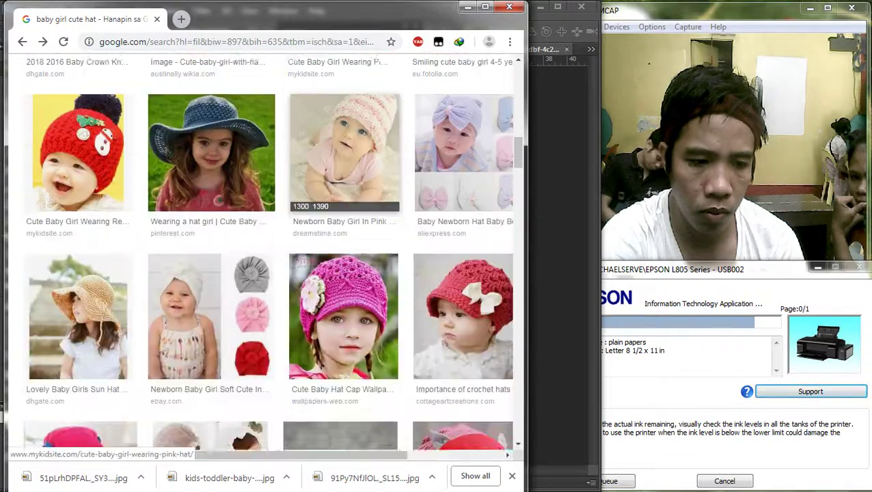
scroll(341, 205, down, 12)
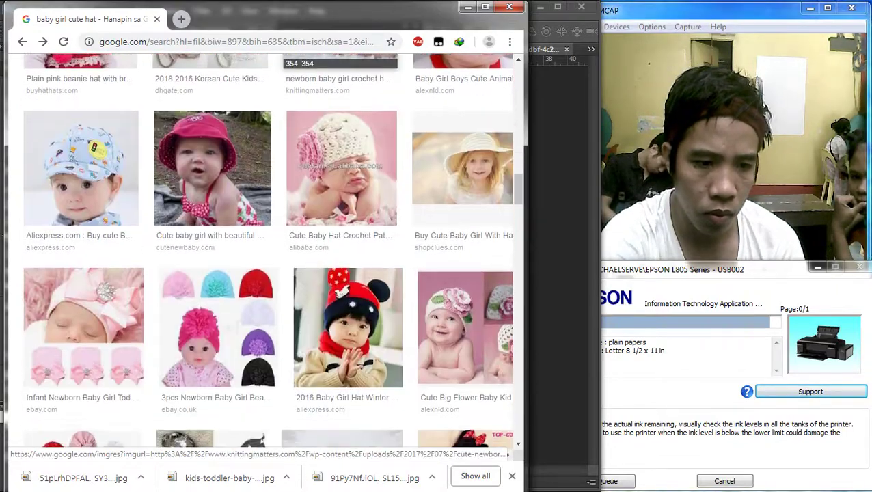
scroll(82, 236, up, 3)
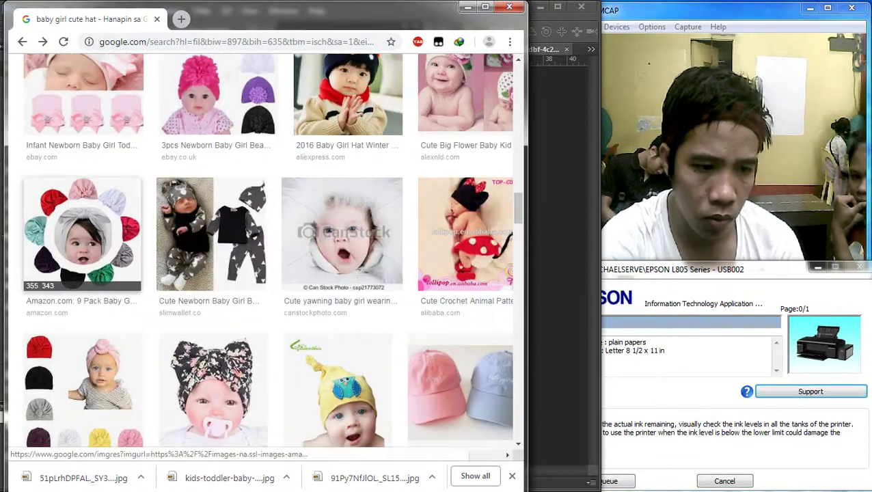
click(82, 236)
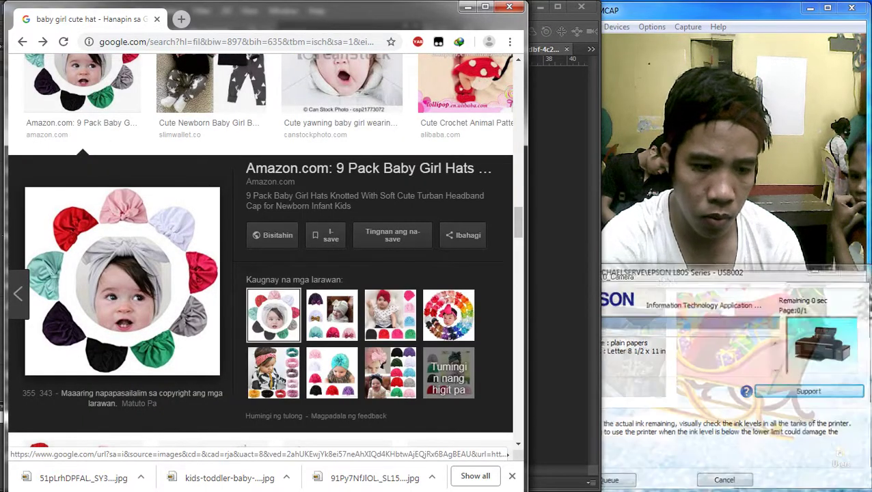
Step: Save the hat photo under its original file name, preview the boutique bows image, and return to Photoshop
right_click(95, 258)
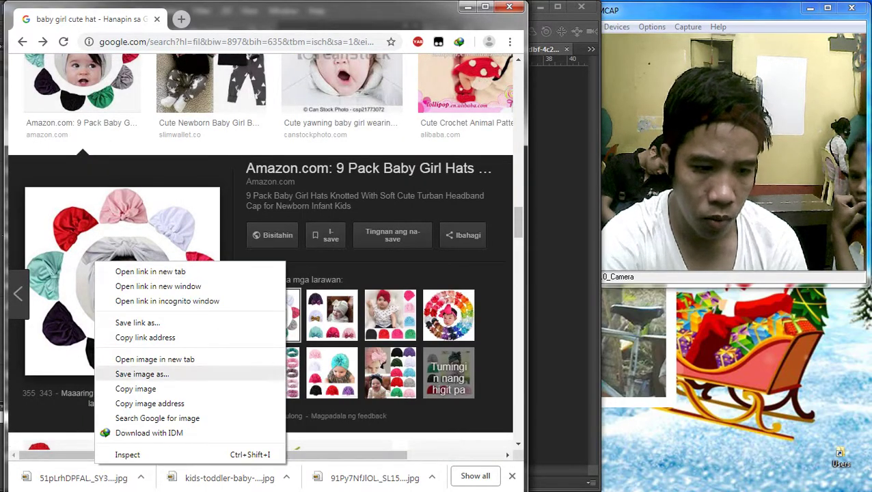
click(130, 374)
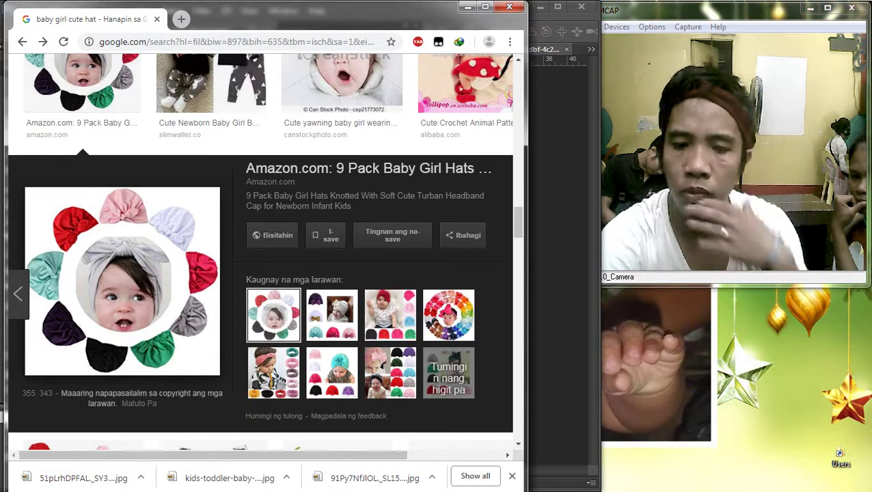
scroll(265, 253, up, 1)
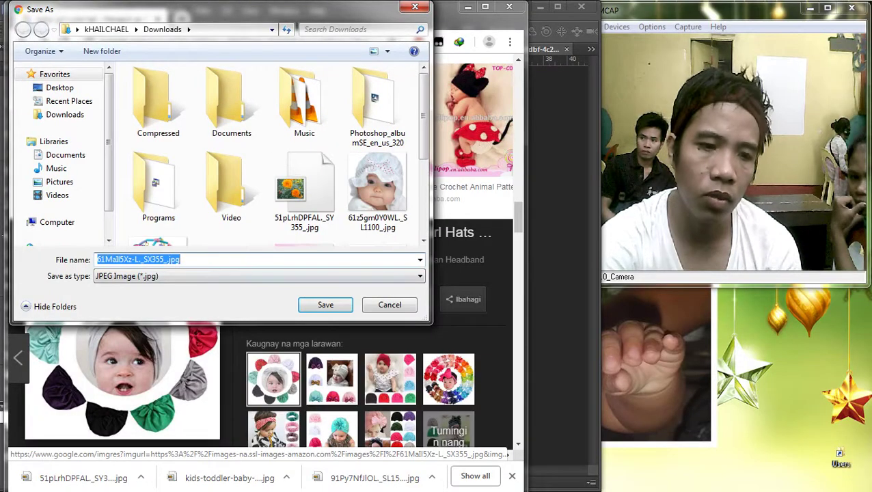
key(BackSpace)
key(ctrl+z)
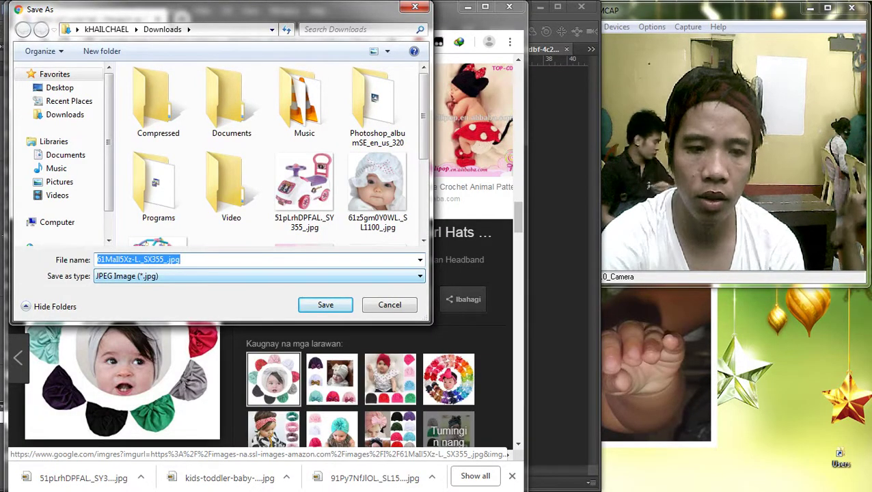
key(Escape)
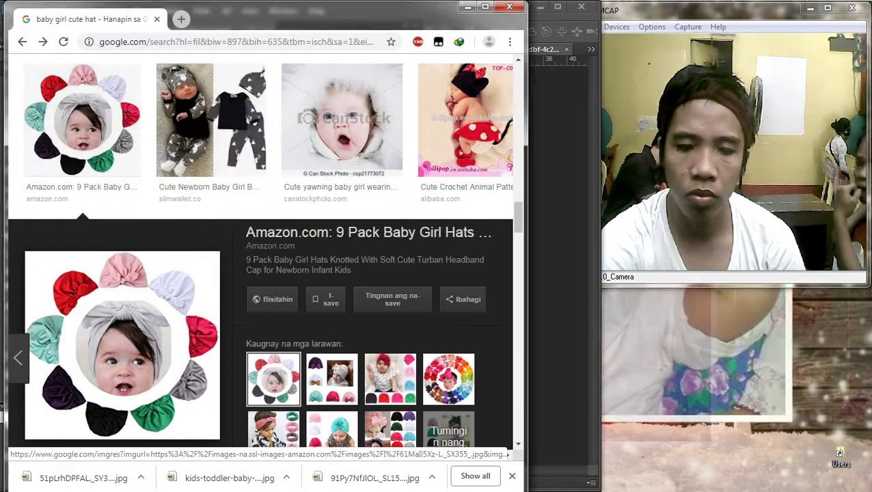
click(448, 379)
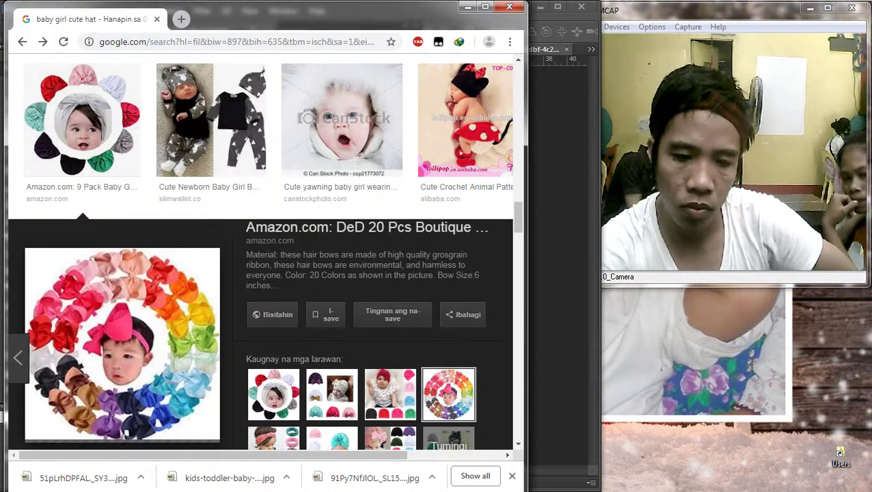
key(alt+Tab)
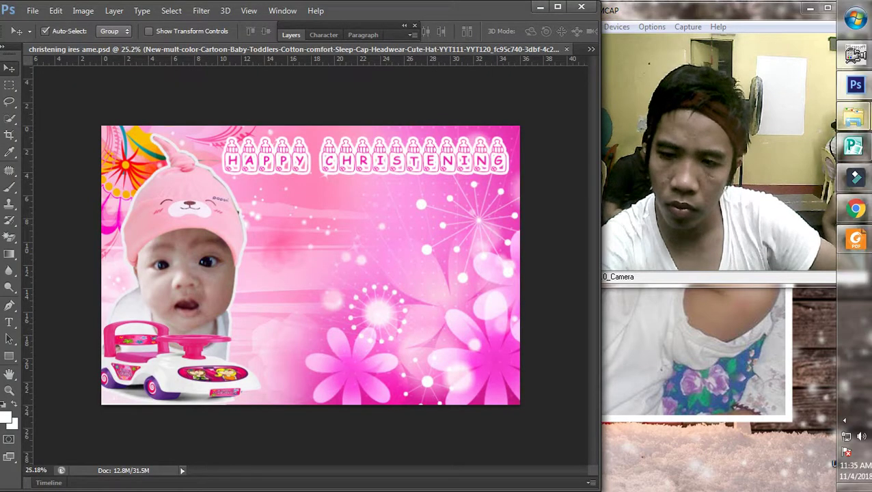
Step: Hide the side panels and briefly check the image search results before returning to Photoshop
key(shift+Tab)
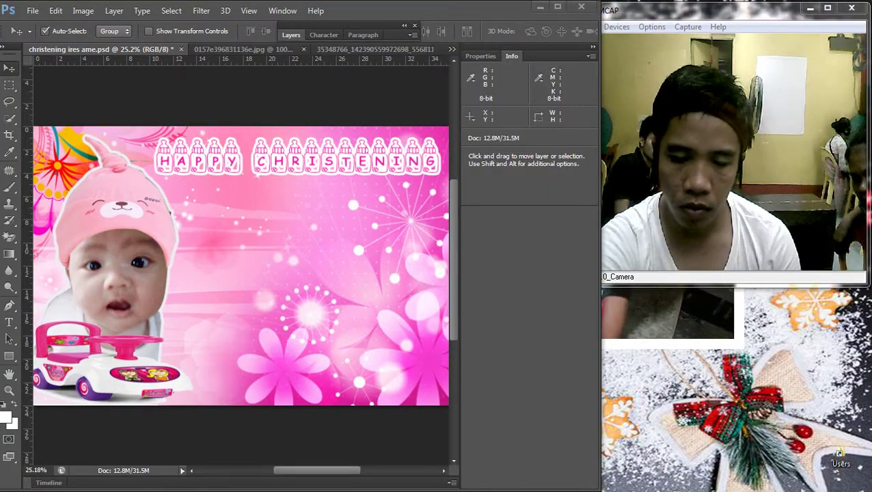
mouse_move(871, 246)
click(845, 420)
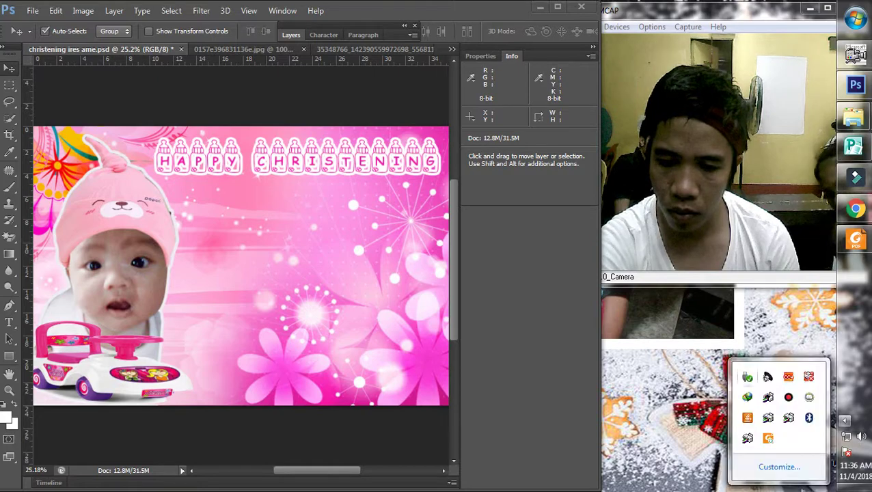
click(844, 420)
key(shift+Tab)
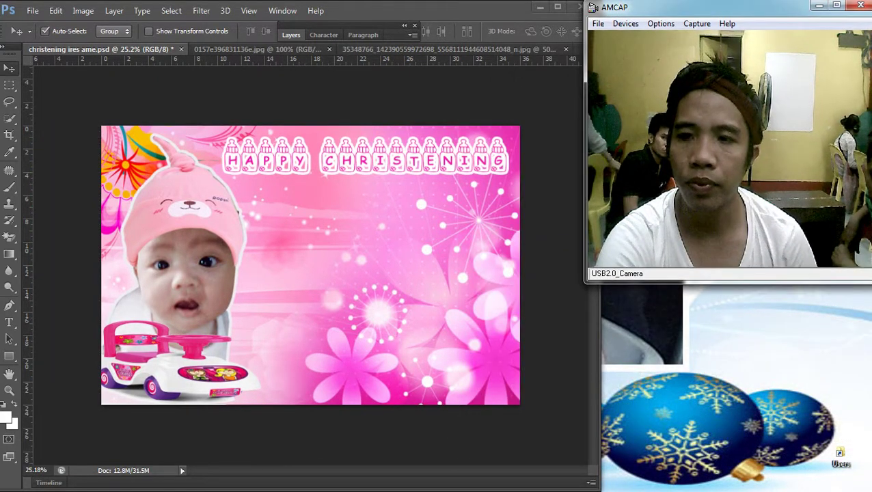
scroll(310, 265, down, 2)
scroll(310, 265, up, 1)
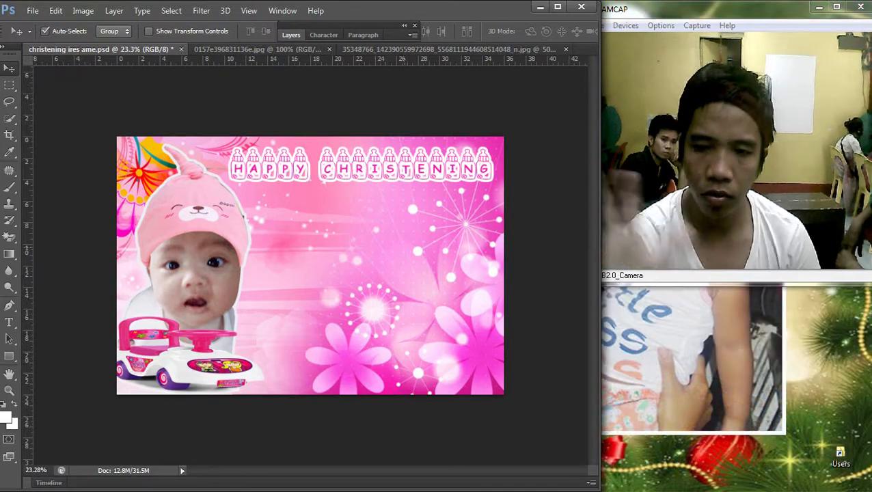
mouse_move(871, 246)
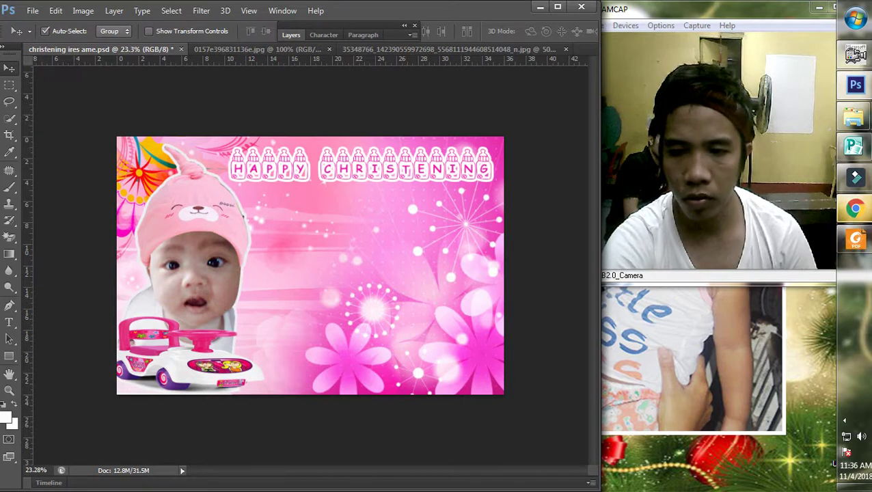
click(854, 208)
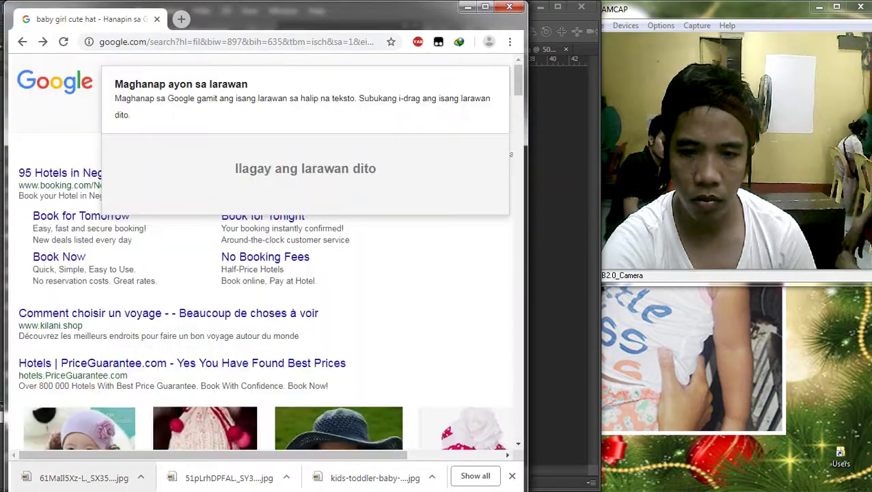
key(alt+Tab)
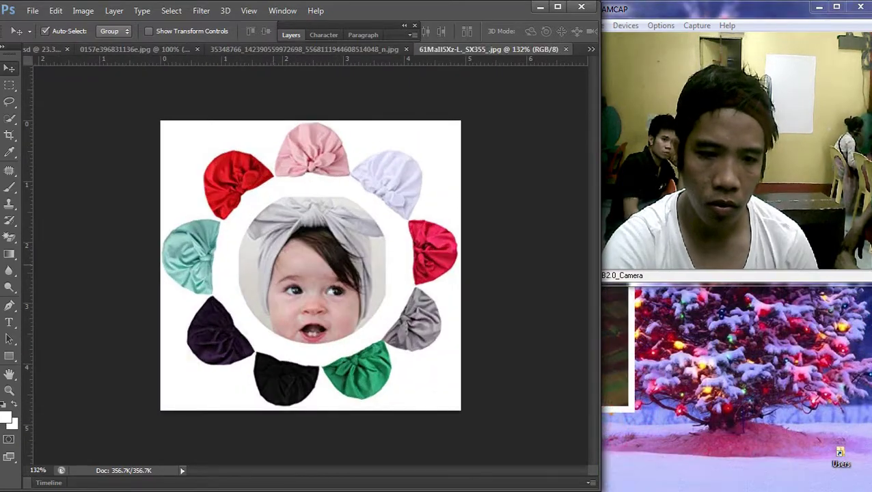
Step: Darken the flower-hat photo's midtones with a Curves adjustment
key(ctrl+m)
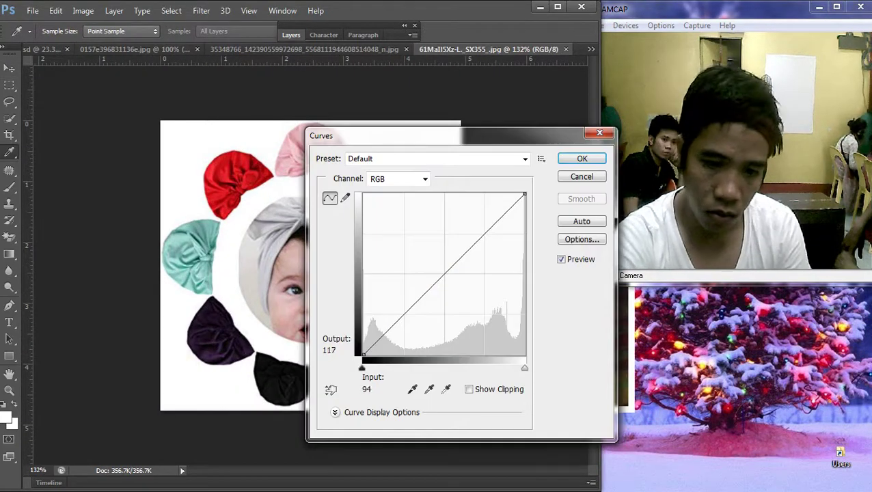
drag(450, 269, 449, 285)
key(v)
key(Return)
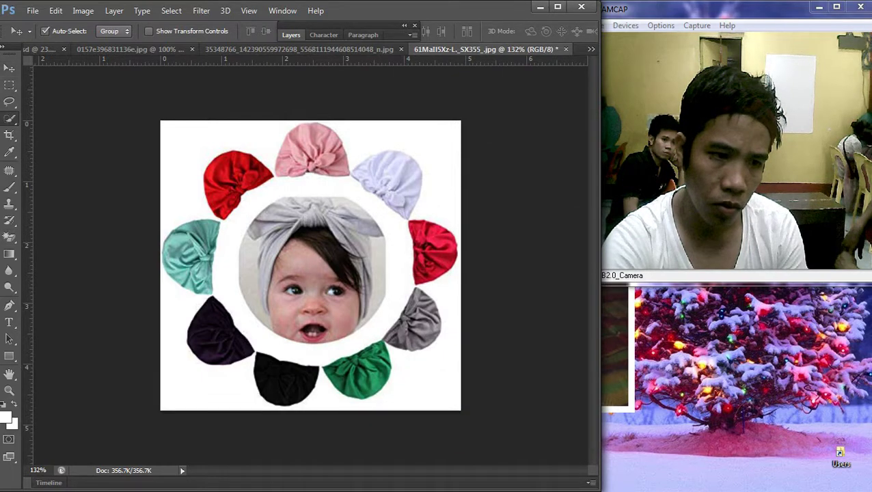
Step: Cut the whole flower-hat photo and paste it onto a new banner layer, moved up toward the title
click(10, 118)
key(ctrl+a)
key(alt+BackSpace)
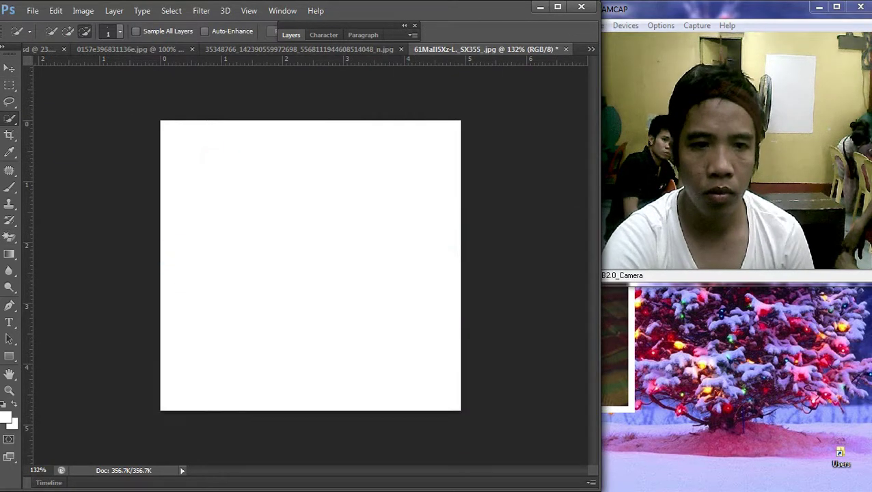
key(ctrl+shift+Tab)
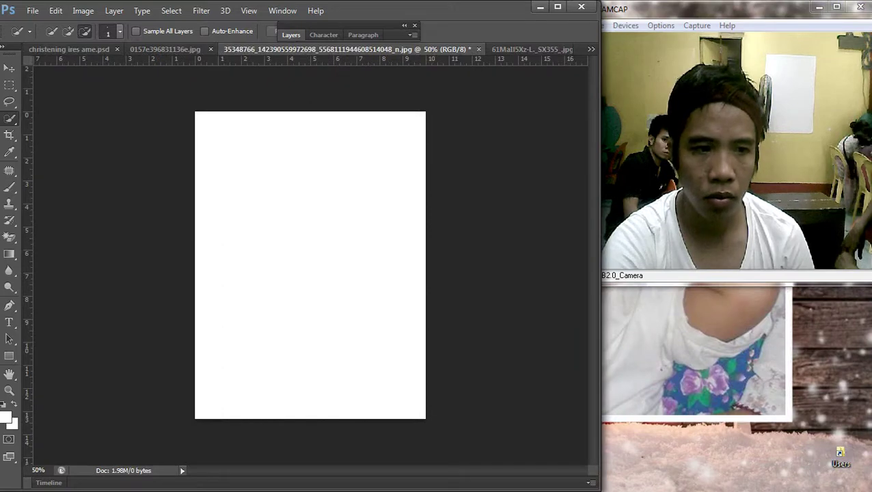
key(ctrl+shift+Tab)
key(ctrl+shift+Tab)
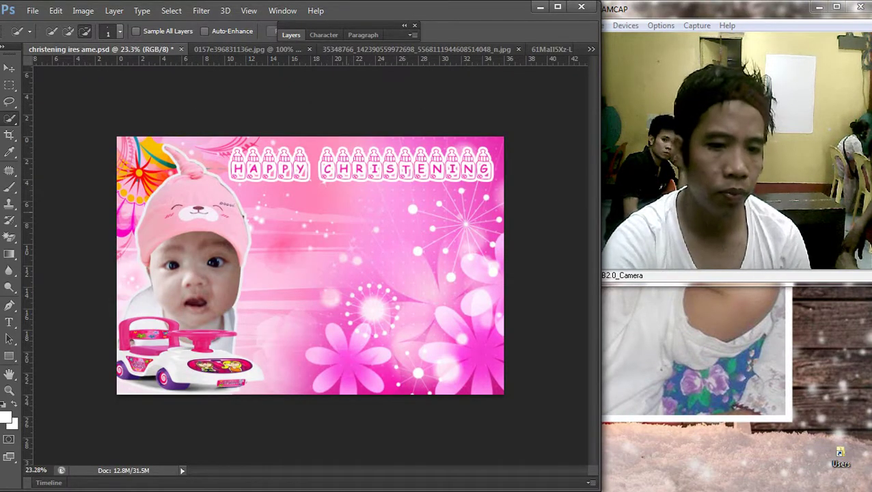
key(ctrl+shift+alt+e)
key(ctrl+v)
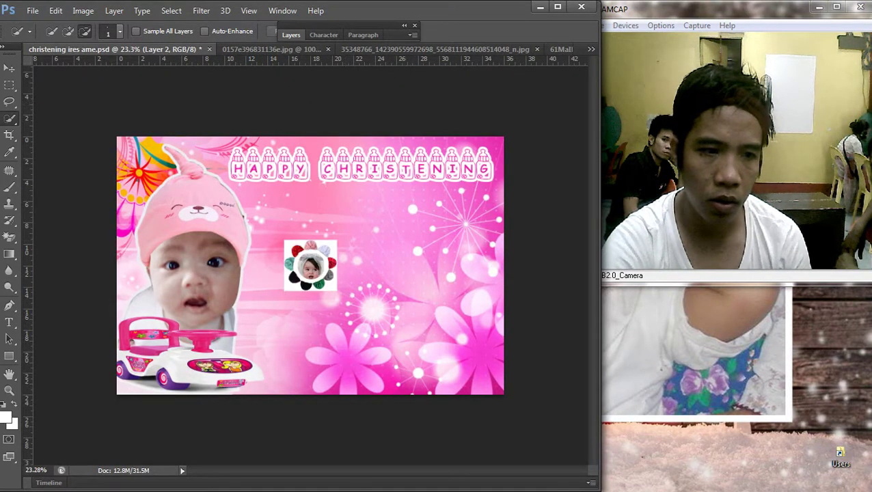
key(v)
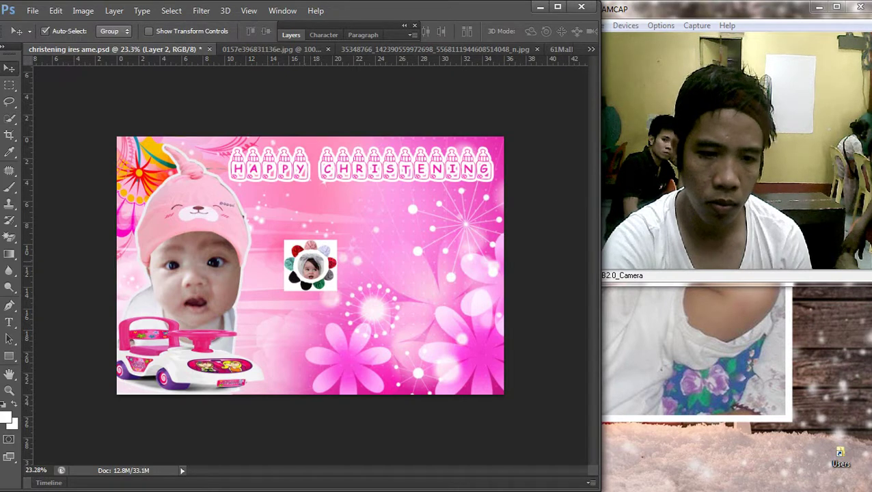
drag(310, 266, 308, 221)
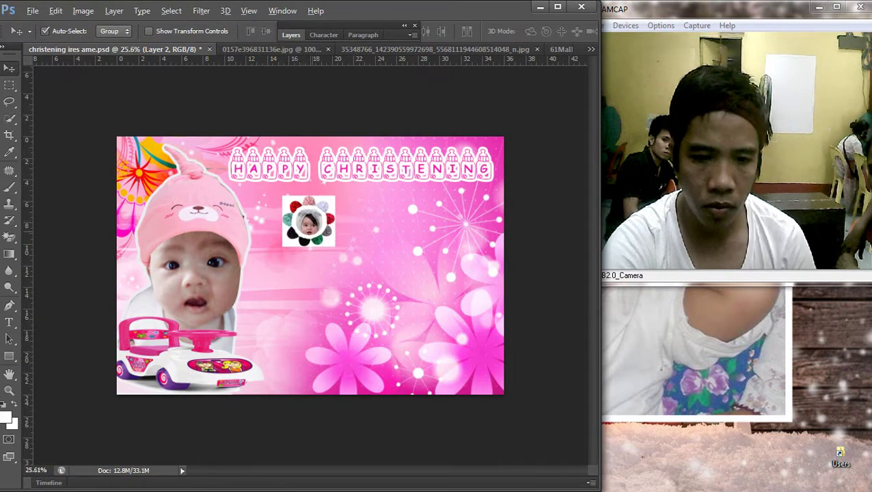
Step: Zoom and pan around the placed flower-hat photo on the banner
key(ctrl+plus)
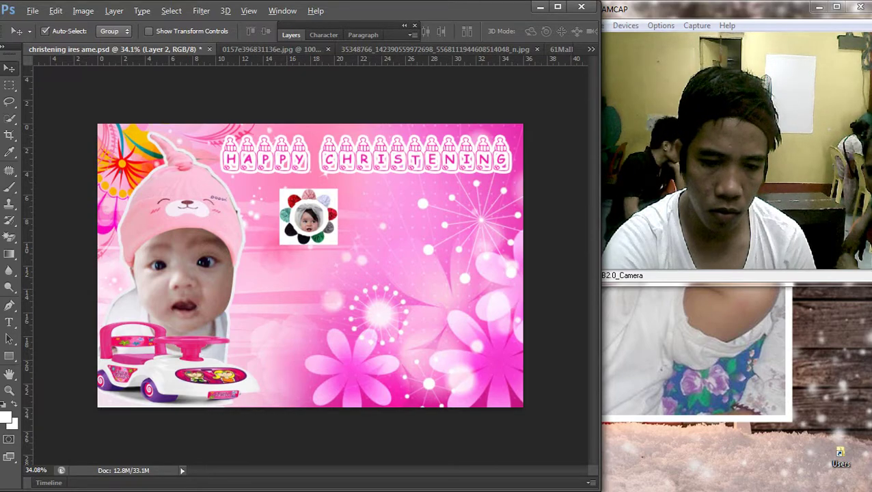
key(ctrl+plus)
key(ctrl+minus)
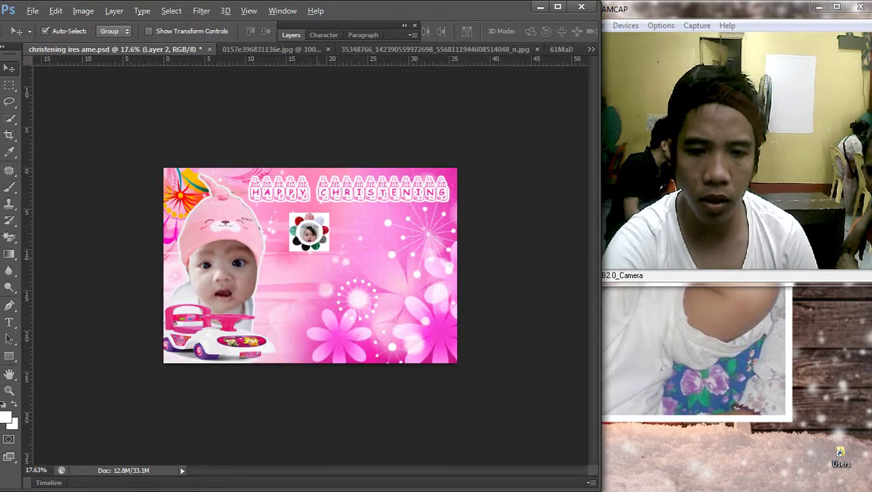
key(ctrl+plus)
key(ctrl+plus)
key(ctrl+plus)
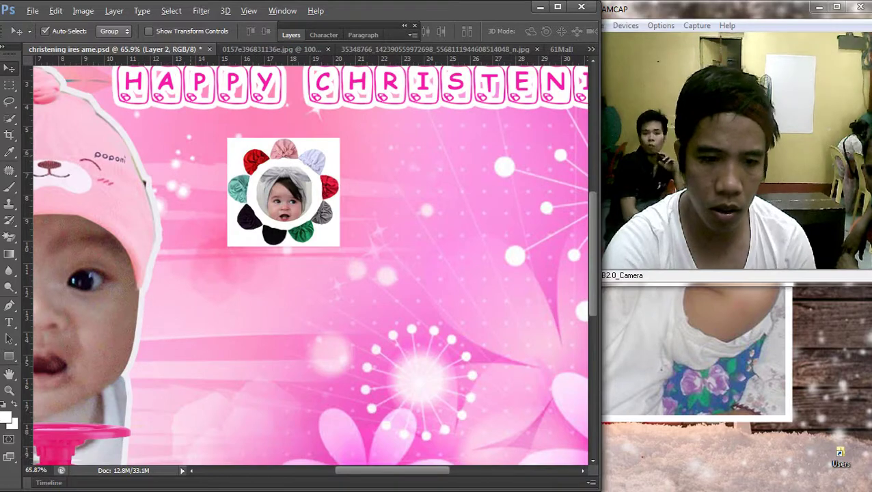
scroll(311, 263, down, 3)
key(s)
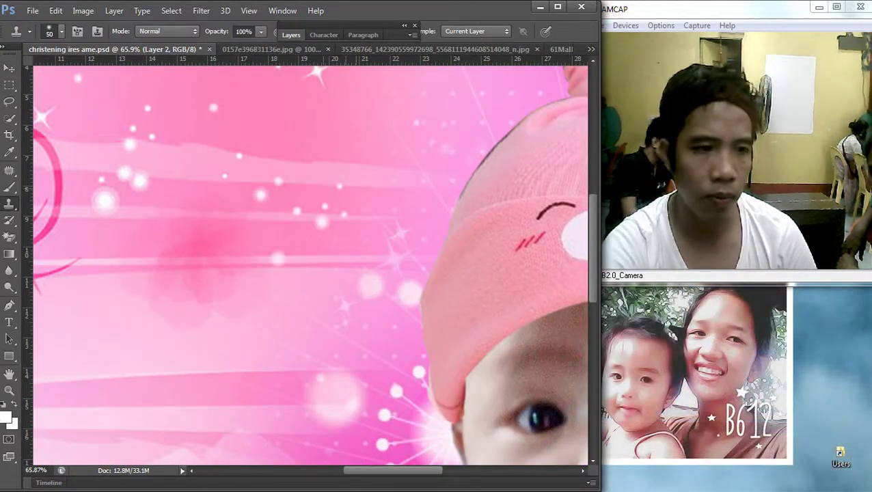
key(v)
scroll(311, 263, right, 4)
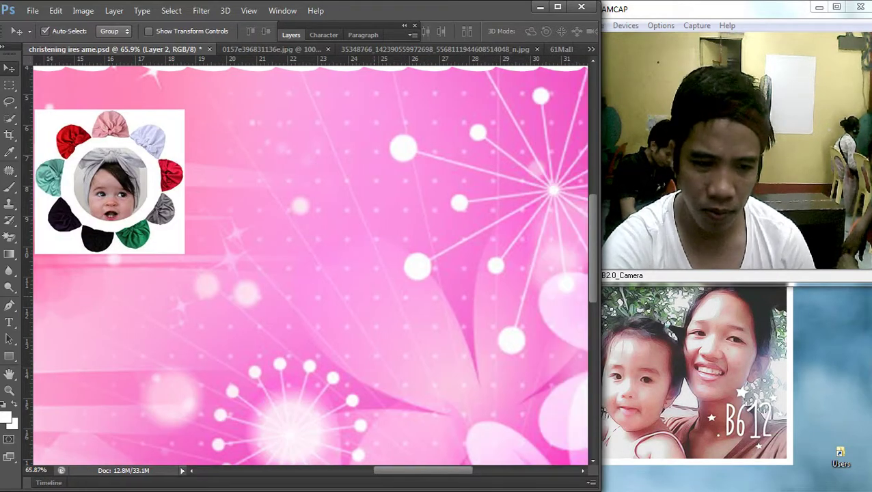
scroll(311, 263, left, 2)
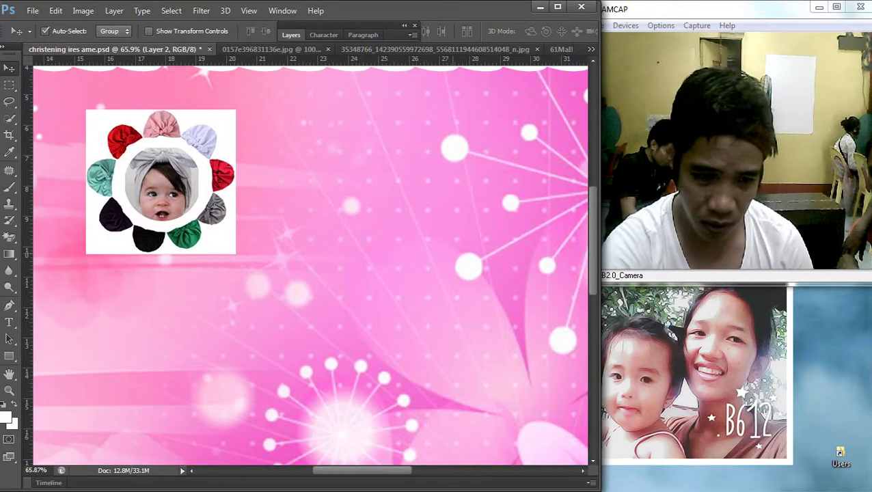
scroll(311, 264, left, 4)
scroll(311, 263, right, 3)
scroll(311, 263, left, 2)
scroll(311, 264, up, 2)
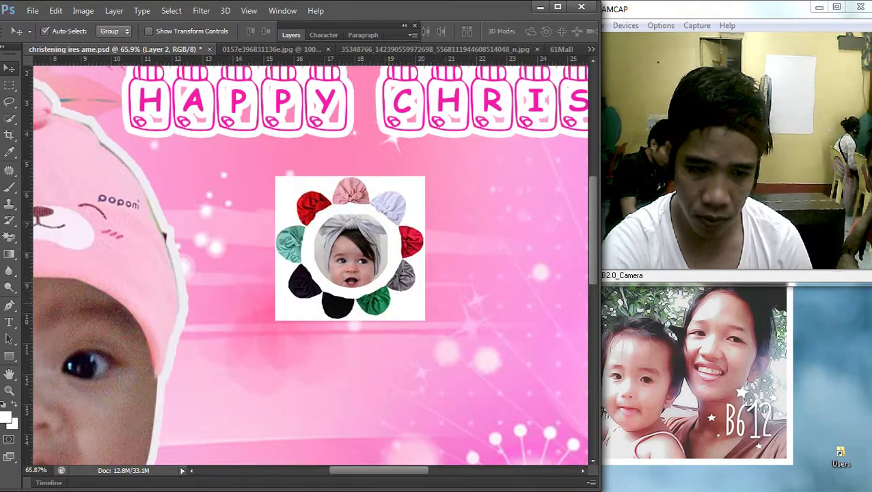
scroll(319, 206, up, 2)
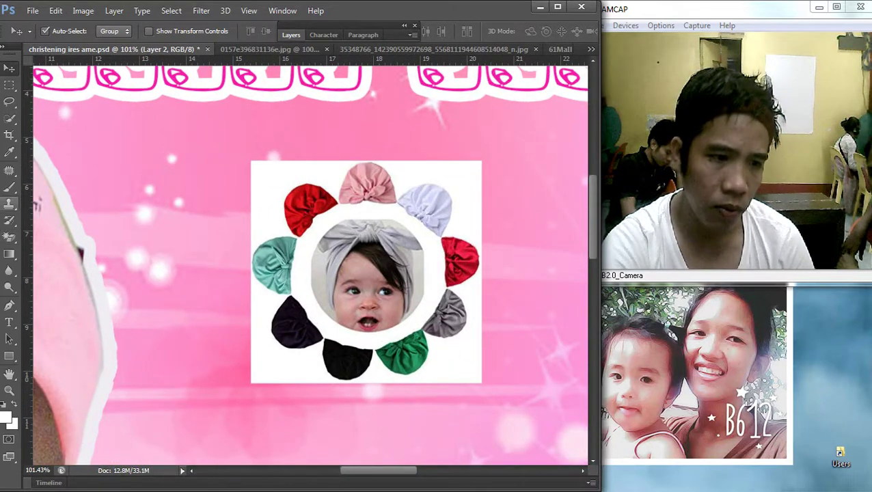
Step: Select the flower-hat photo's white background with the Magic Wand
click(10, 152)
click(9, 135)
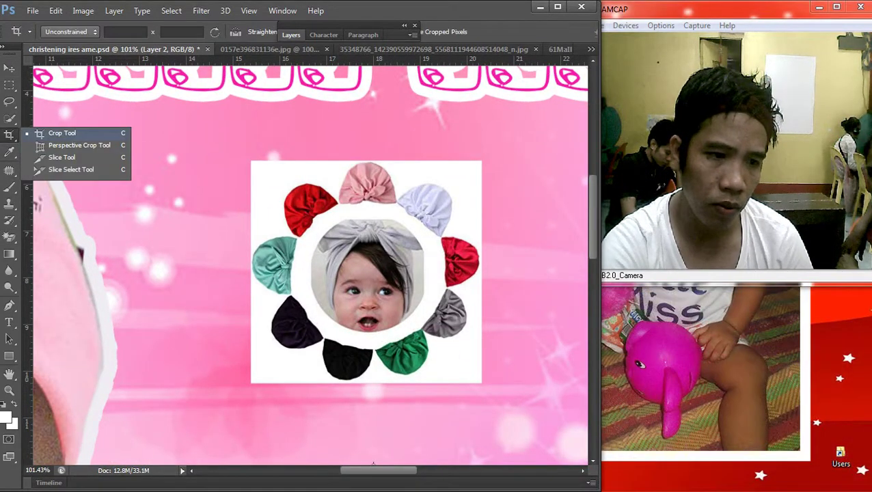
click(9, 118)
click(73, 129)
click(414, 190)
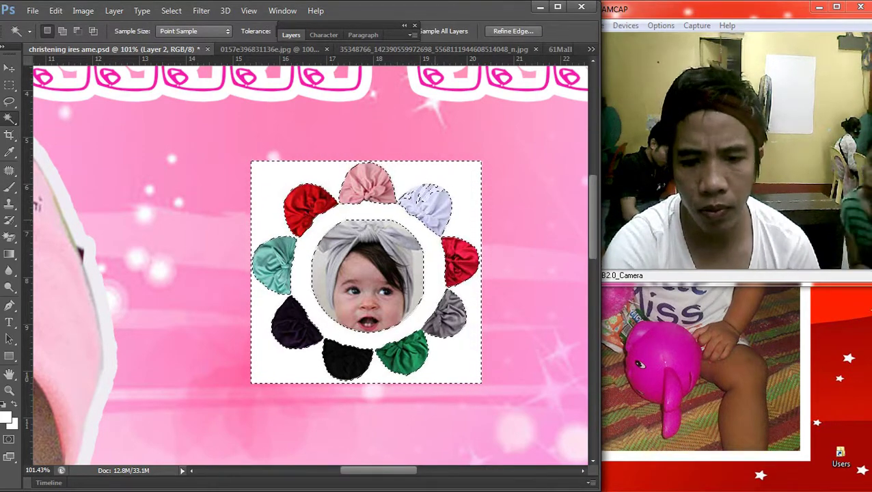
scroll(449, 209, up, 2)
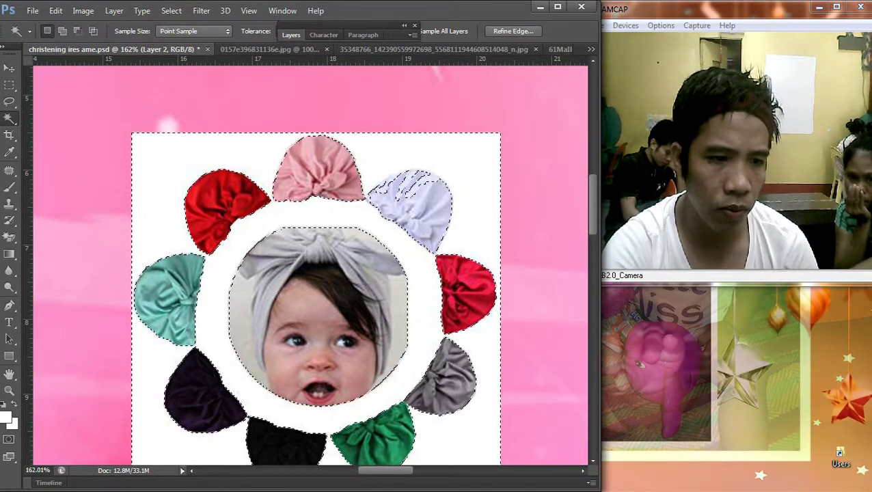
click(9, 118)
click(62, 117)
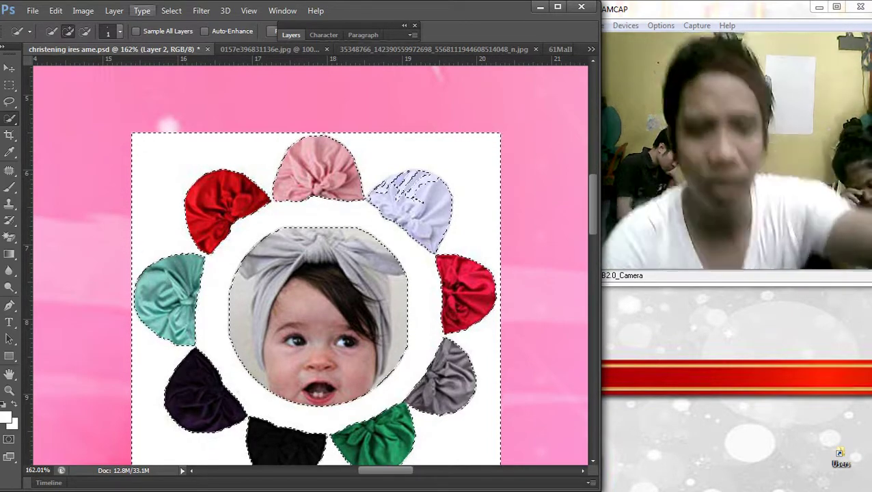
key(shift)
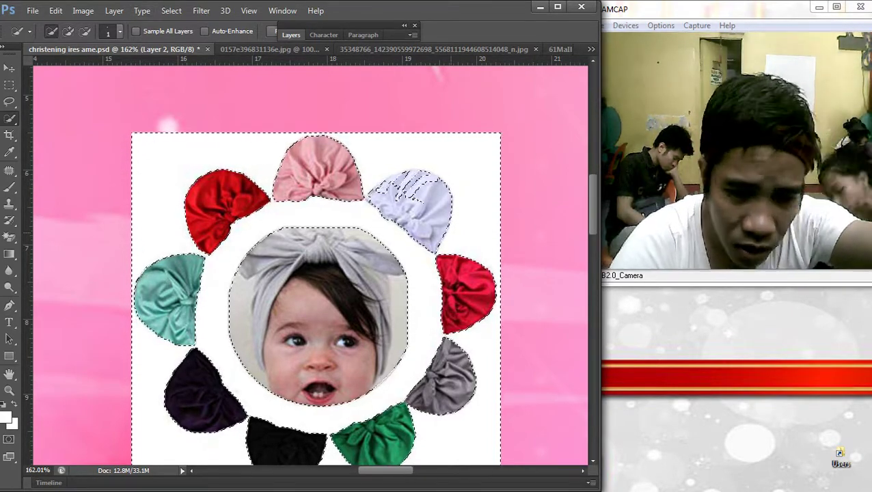
key(ctrl+d)
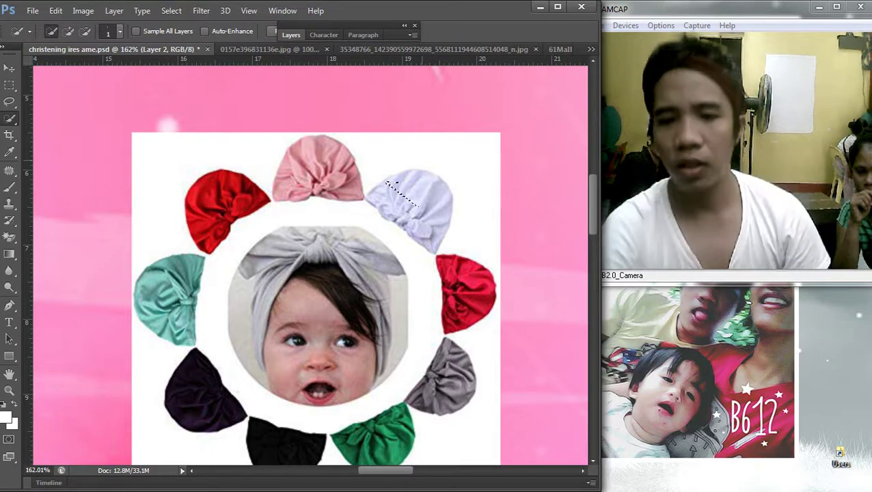
drag(387, 183, 438, 200)
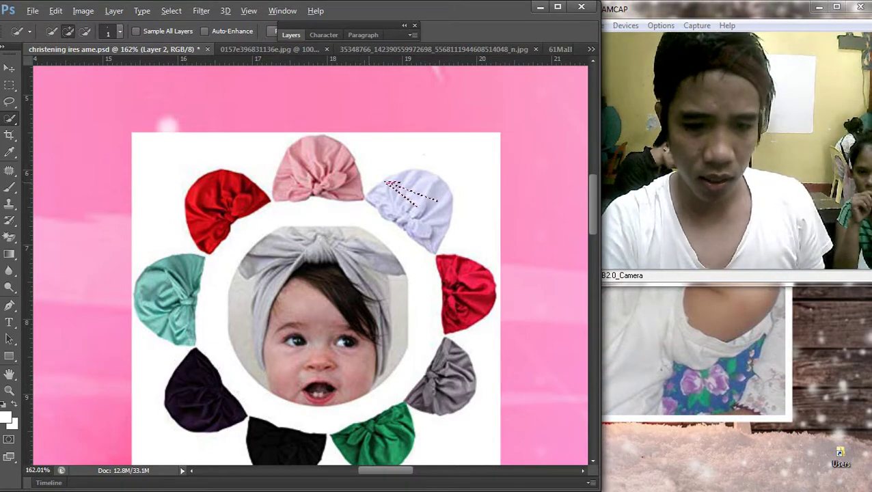
key(m)
right_click(425, 172)
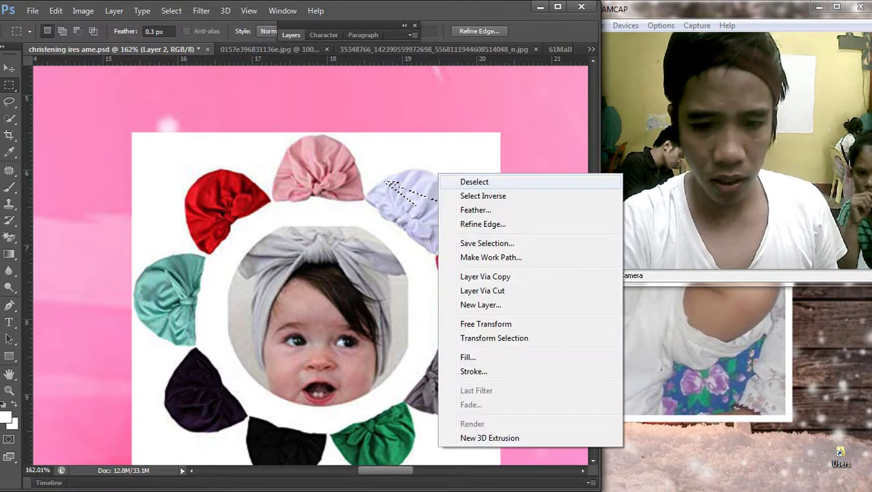
click(465, 181)
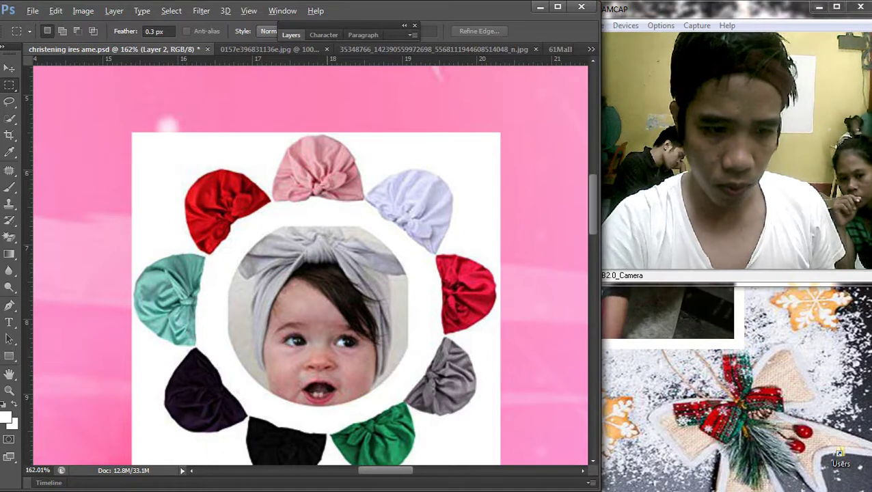
scroll(326, 198, down, 3)
Step: Erase the white backdrop in the left half of the ring with the Magic Eraser, then deselect
drag(180, 111, 338, 448)
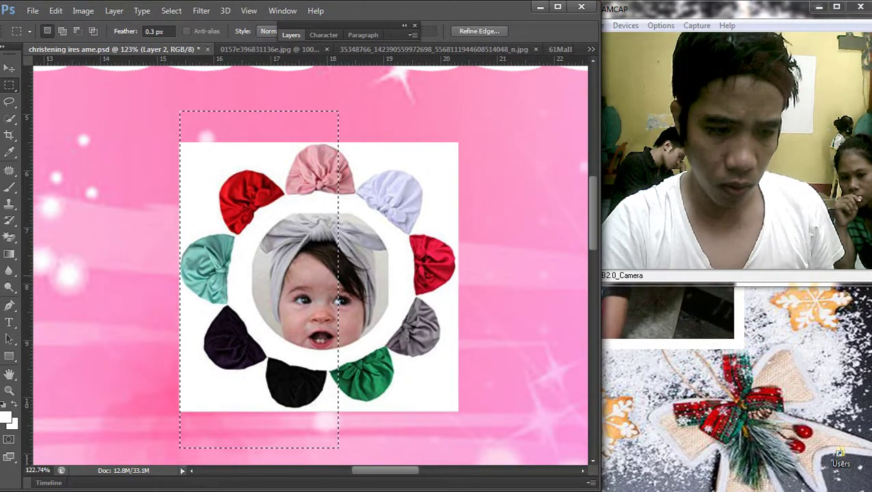
key(e)
click(195, 396)
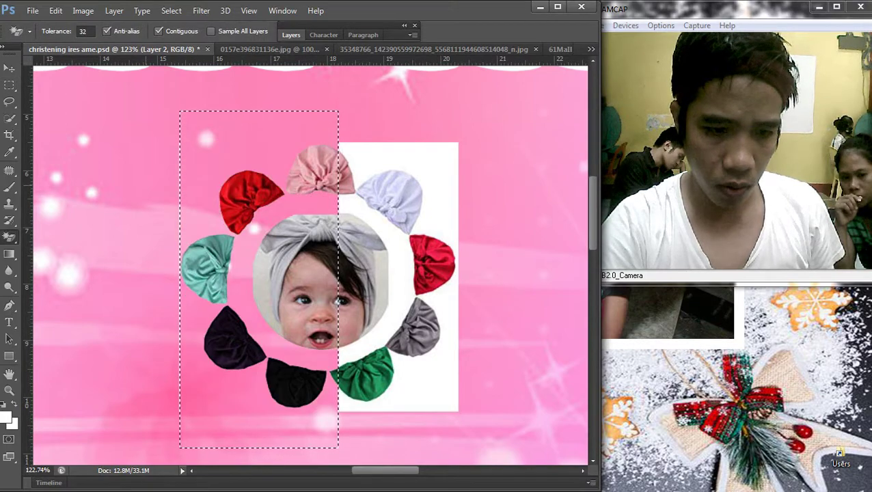
key(m)
right_click(334, 179)
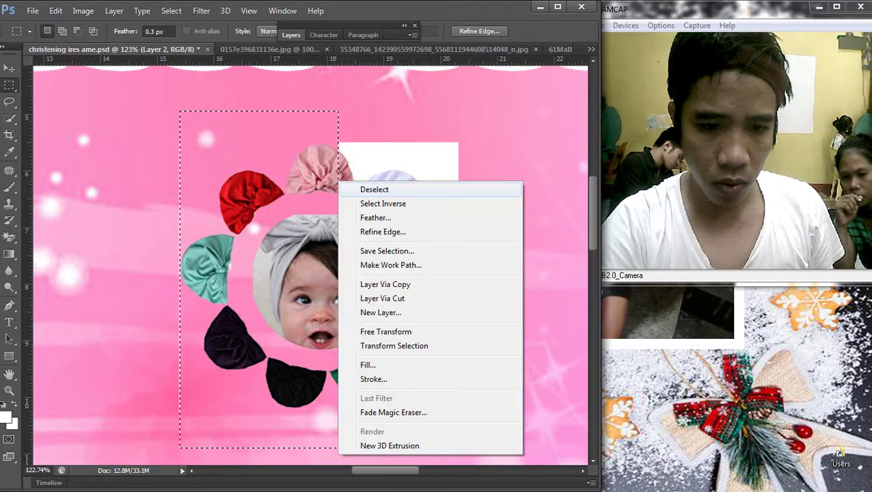
click(370, 189)
Step: Erase the lower-right white backdrop of the ring with the Magic Eraser, then deselect
drag(314, 231, 491, 452)
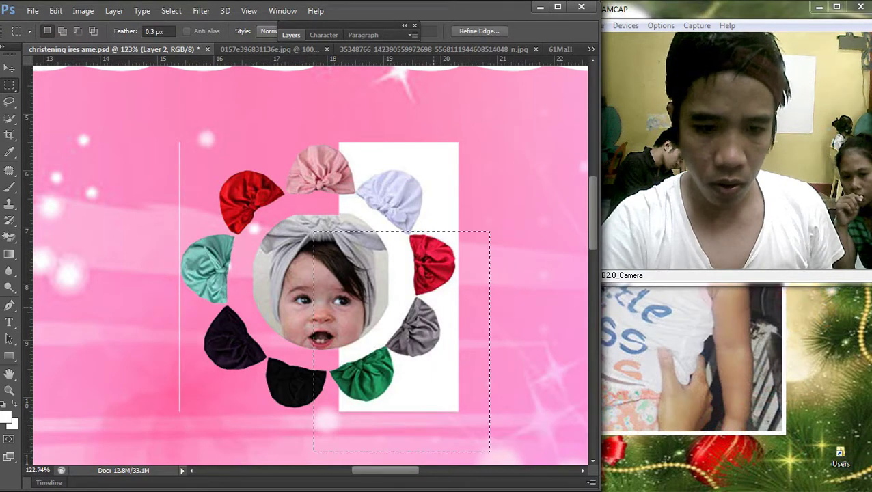
drag(444, 271, 439, 276)
click(10, 237)
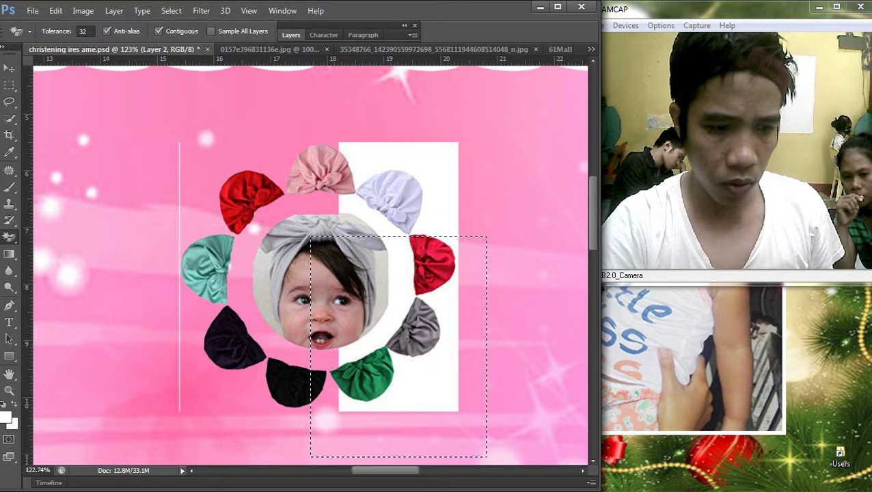
click(397, 313)
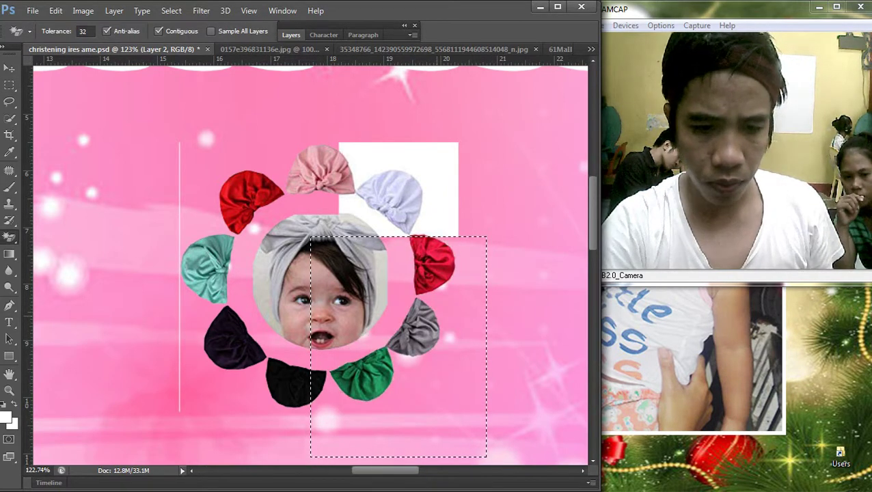
click(10, 85)
right_click(332, 164)
click(362, 173)
scroll(378, 186, up, 3)
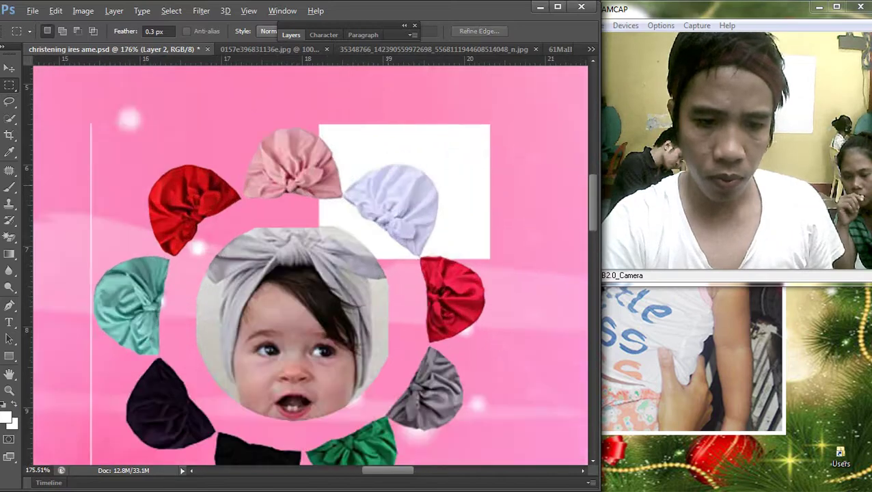
scroll(390, 185, up, 2)
Step: Delete the white area traced with a Pen path from the pink hat down past the white hat
key(p)
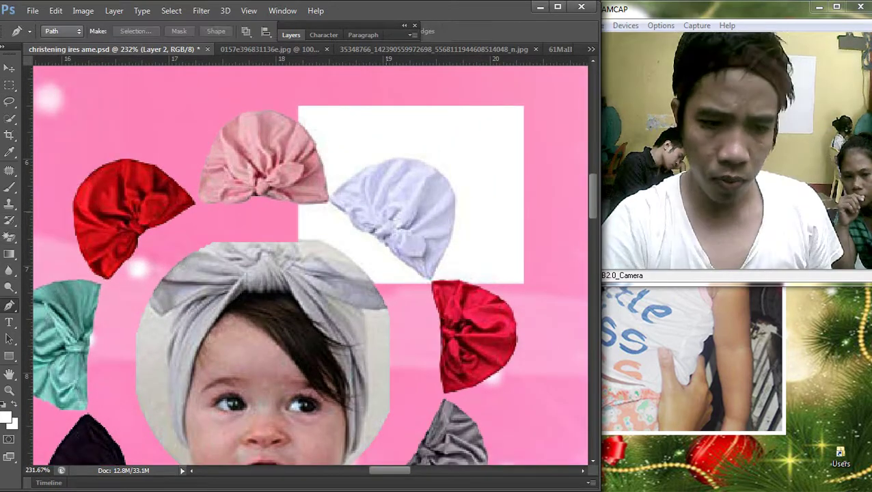
click(298, 205)
click(329, 205)
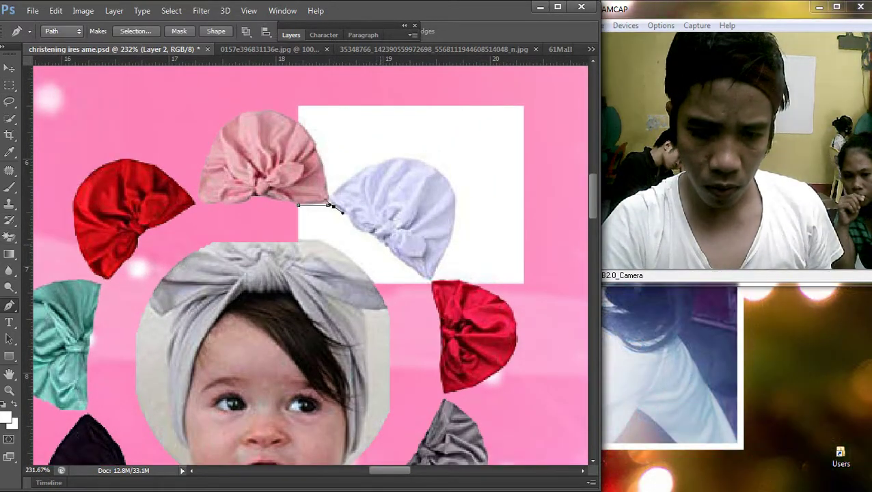
drag(429, 280, 425, 294)
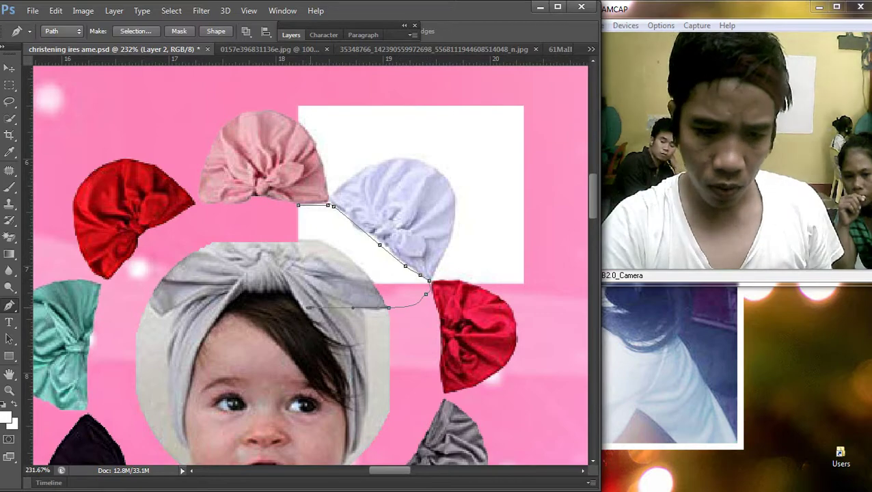
right_click(287, 193)
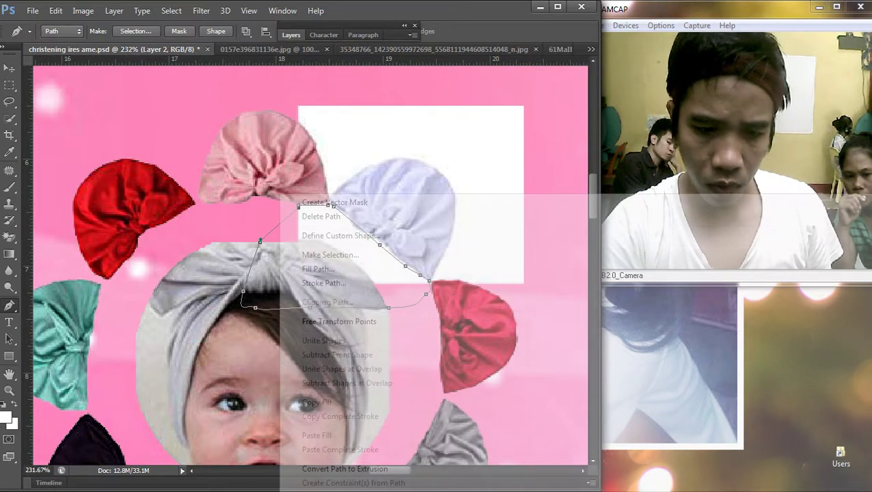
click(305, 253)
key(Return)
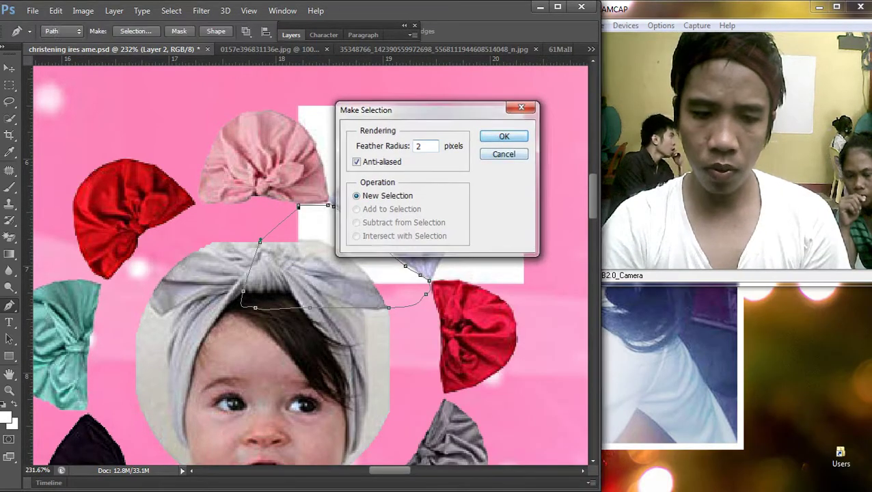
key(Delete)
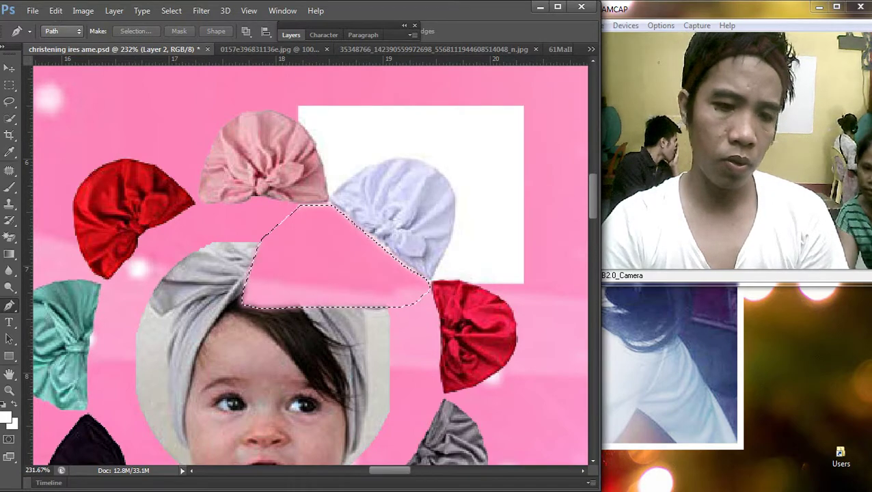
key(m)
right_click(480, 180)
click(515, 186)
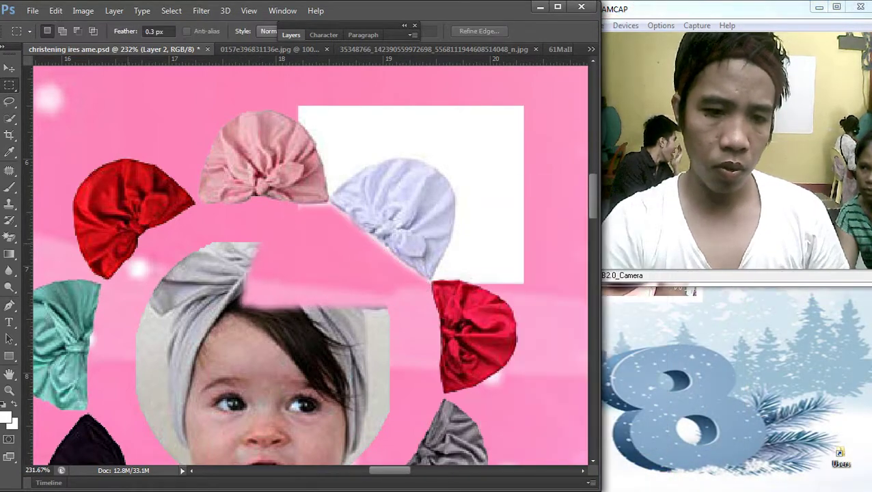
Step: Delete the white rectangle behind the white hat, traced as a Pen path selection
key(p)
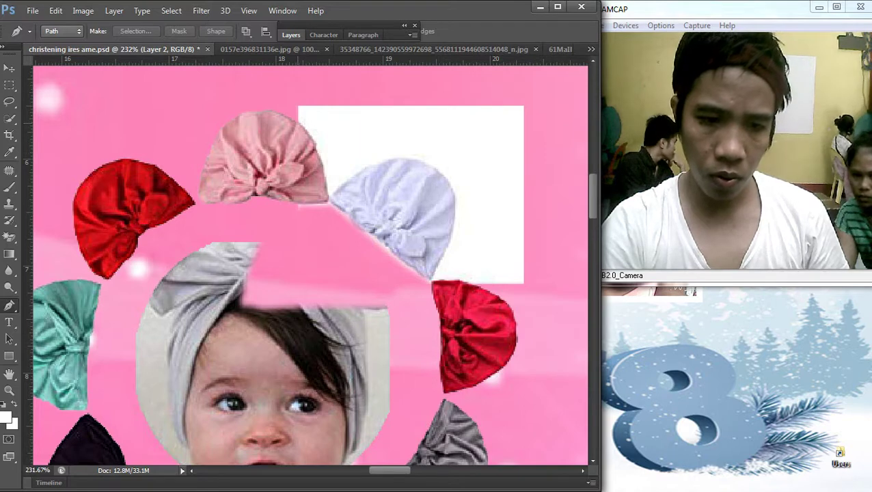
click(298, 123)
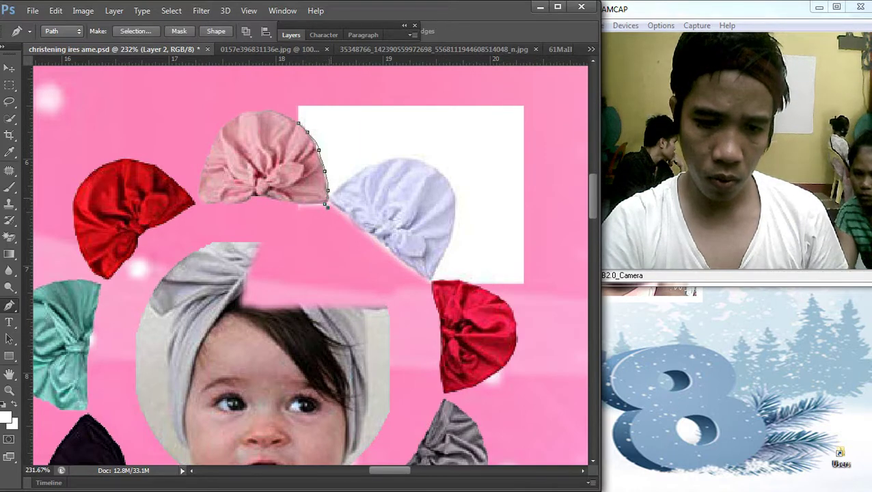
drag(436, 170, 457, 183)
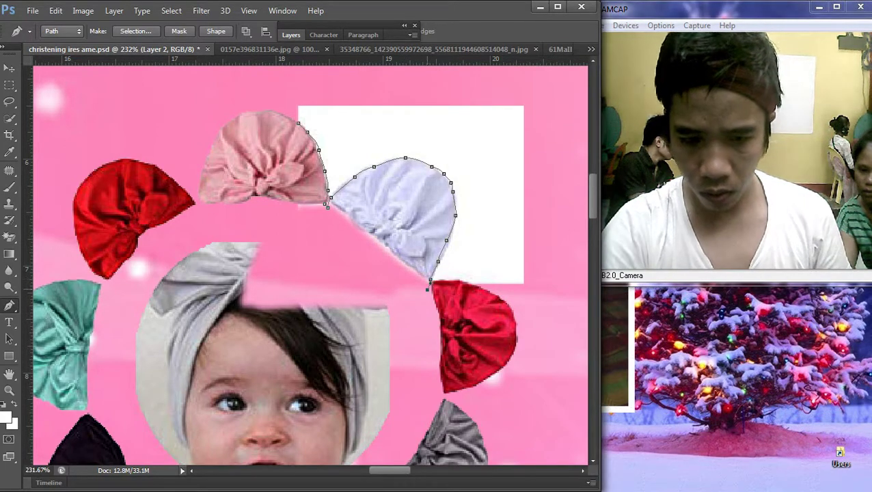
click(455, 281)
click(510, 294)
drag(540, 166, 534, 76)
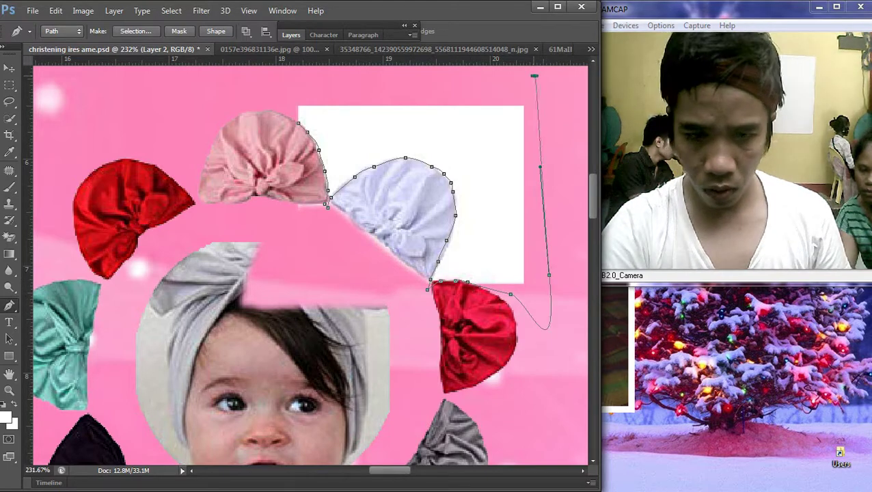
drag(366, 85, 273, 81)
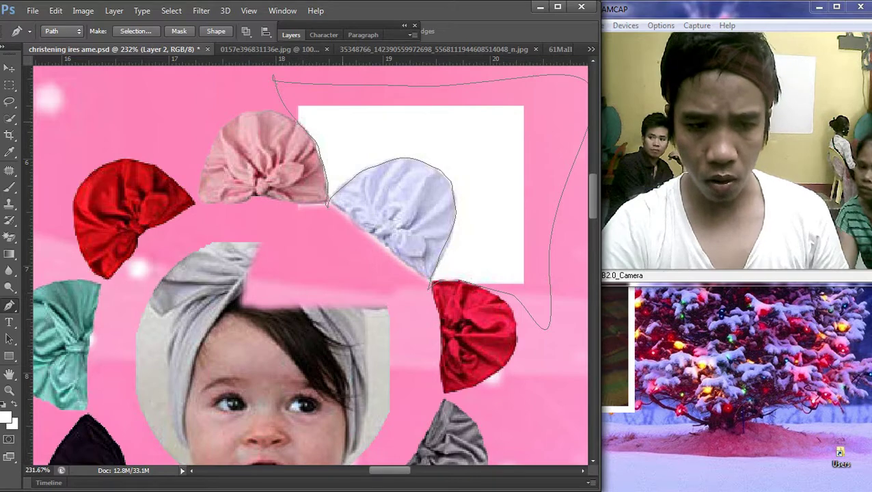
right_click(287, 119)
click(328, 183)
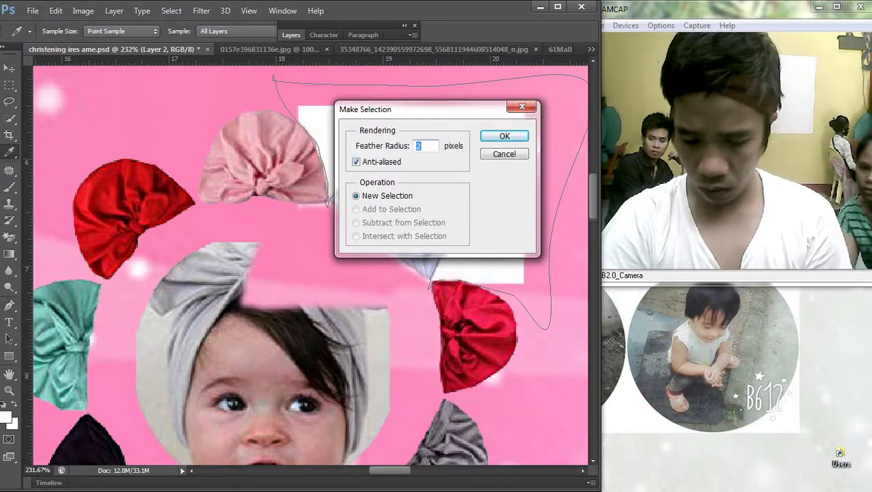
click(487, 136)
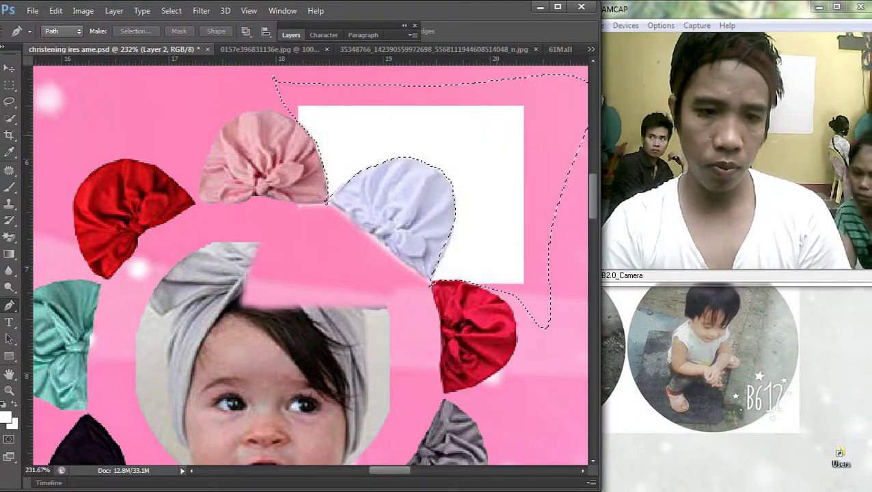
key(Delete)
key(m)
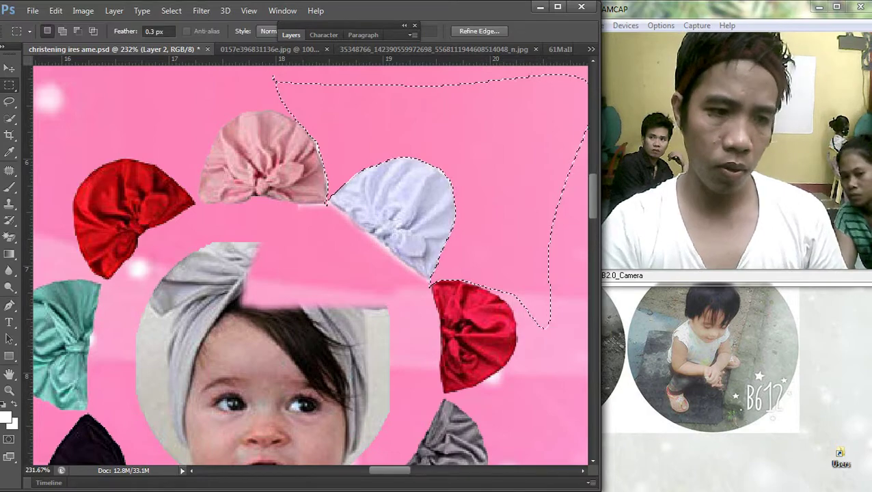
right_click(471, 155)
click(499, 164)
Step: Marquee the stray white line on the left, then place a one-pixel Single Row selection
mouse_move(276, 213)
mouse_down()
mouse_move(337, 261)
mouse_move(332, 249)
mouse_up()
scroll(381, 243, down, 5)
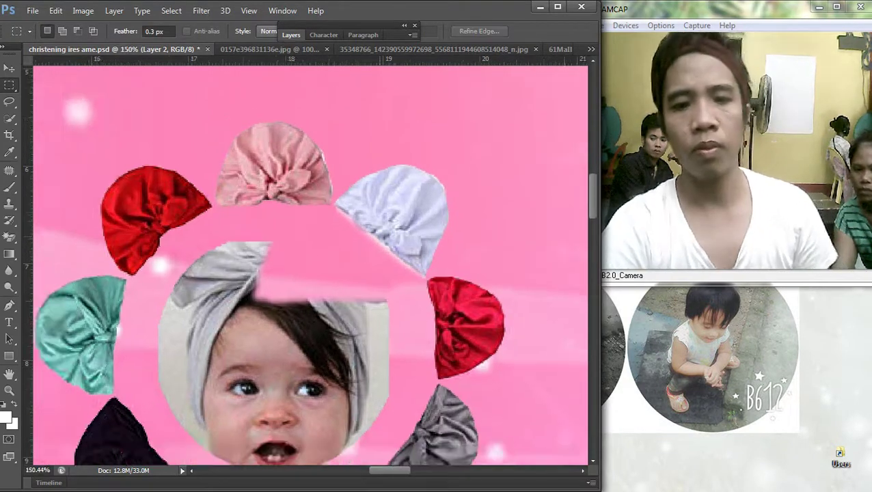
drag(153, 145, 164, 183)
drag(218, 395, 219, 457)
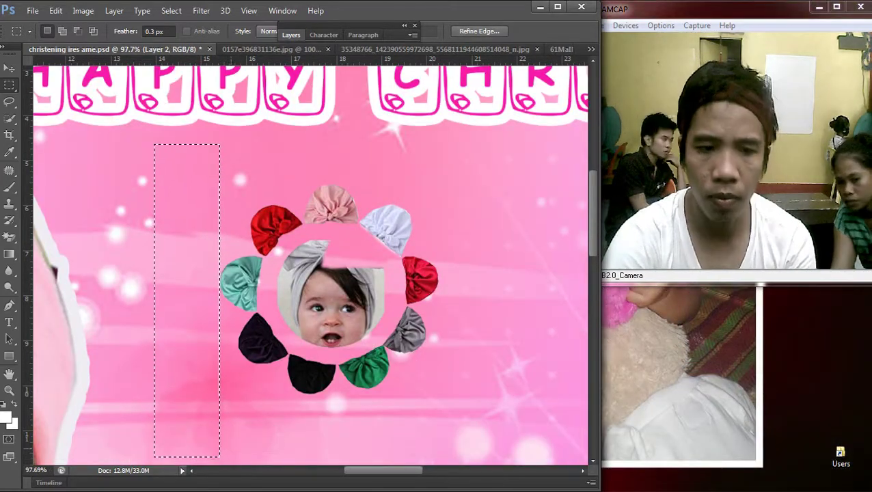
key(ctrl+d)
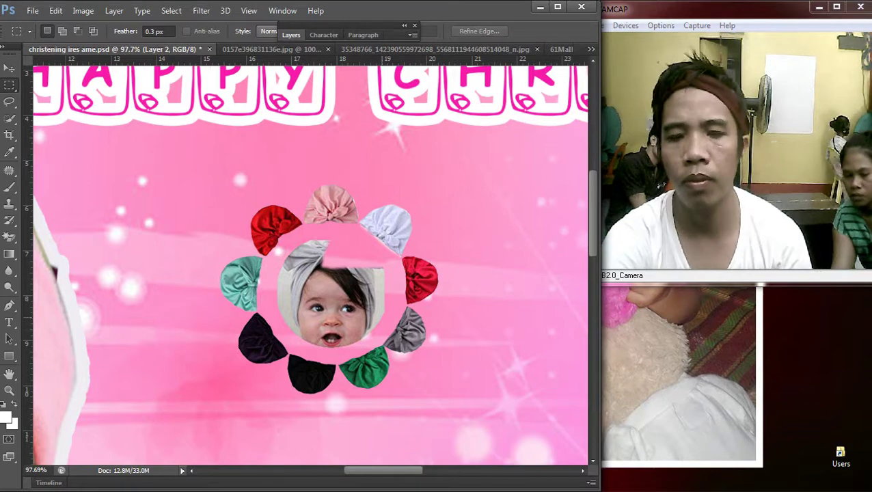
right_click(9, 84)
click(65, 109)
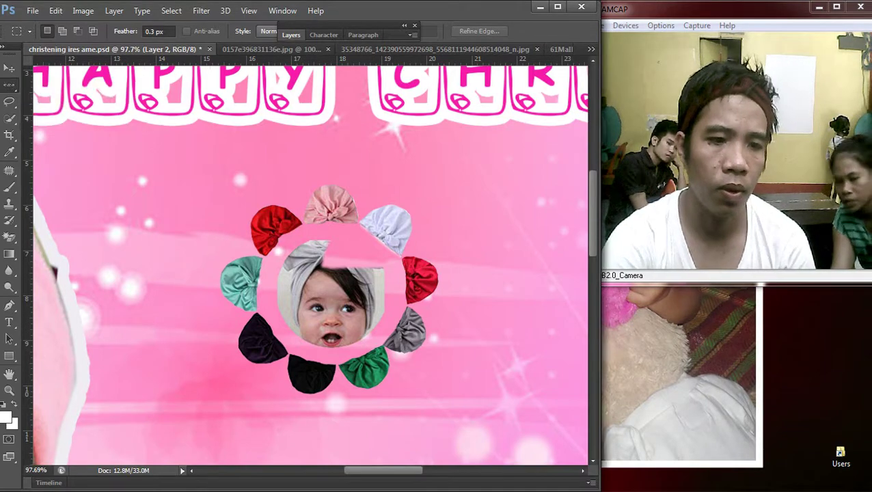
drag(384, 327, 387, 344)
Step: Deselect, switch to the Elliptical Marquee, and delete the baby face from the hat flower ring
right_click(304, 177)
click(328, 186)
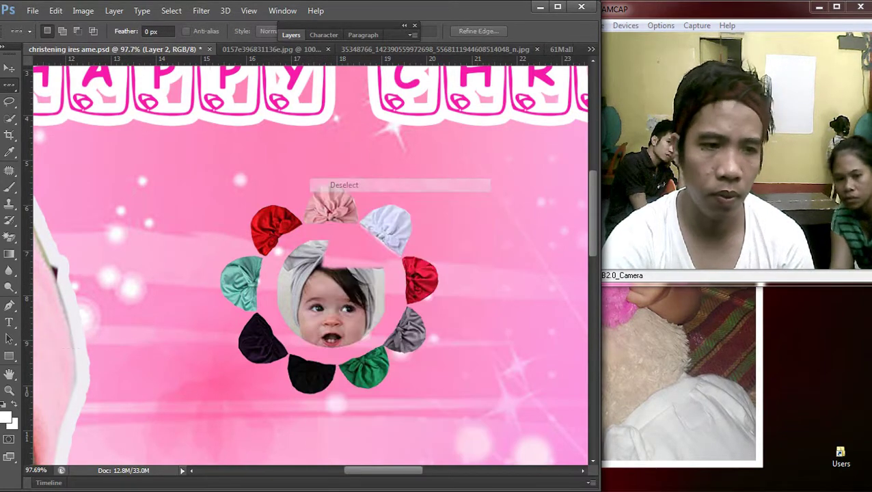
right_click(8, 84)
click(65, 85)
mouse_move(870, 259)
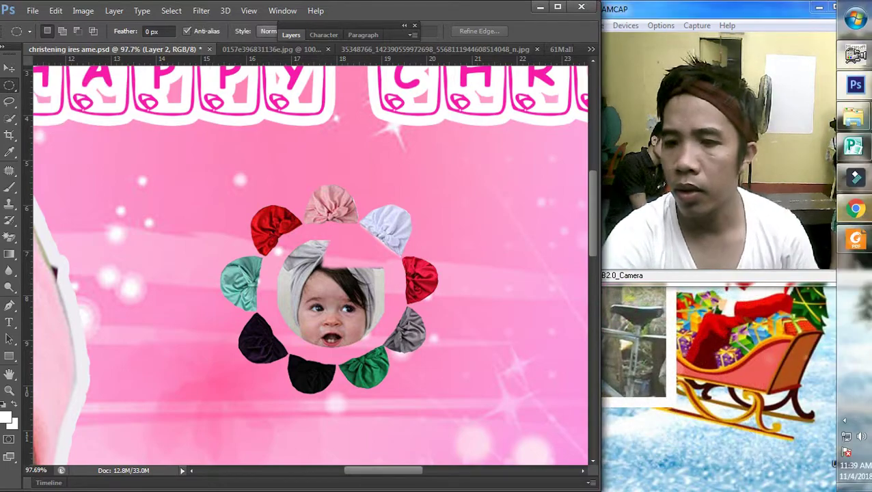
click(854, 239)
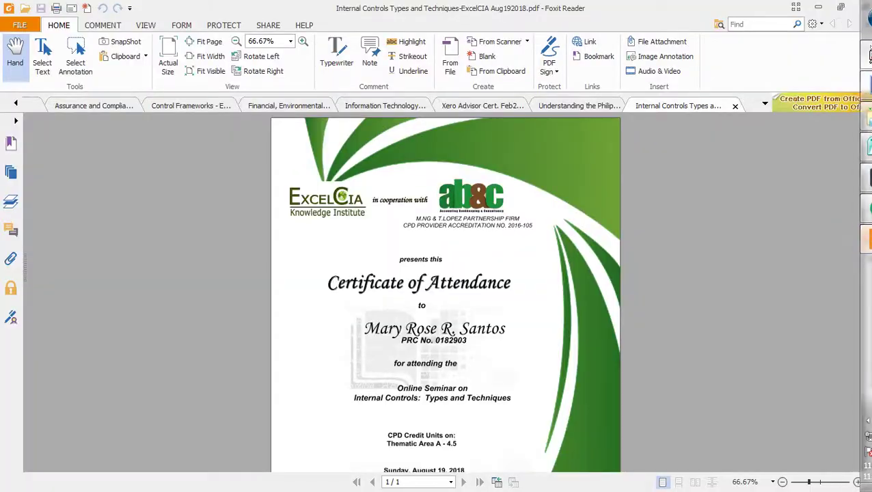
click(818, 7)
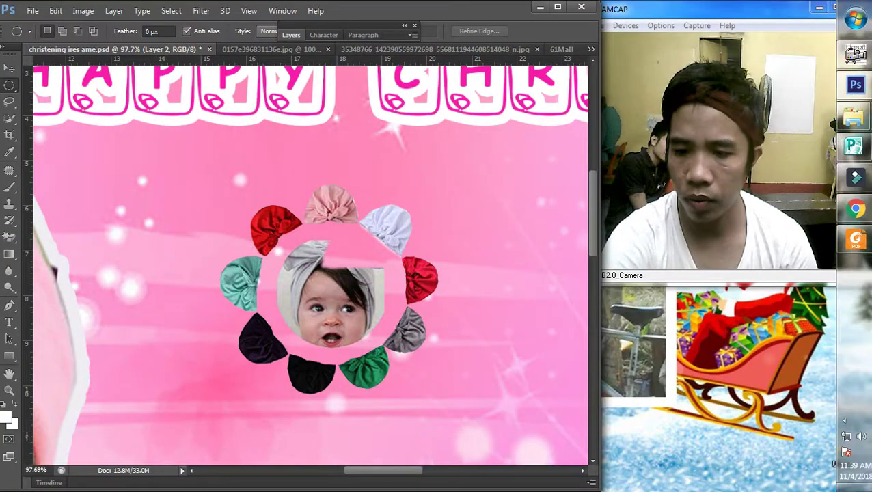
click(845, 419)
key(Delete)
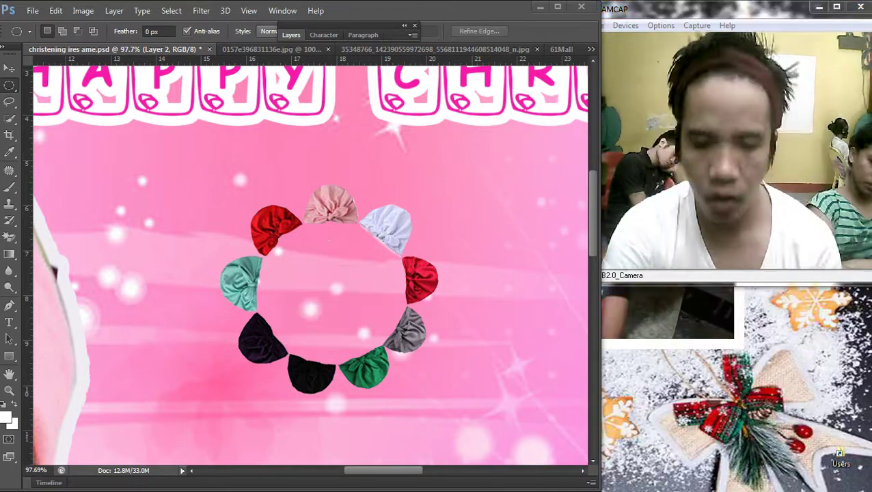
Step: Move the emptied flower ring higher on the banner
scroll(276, 195, down, 5)
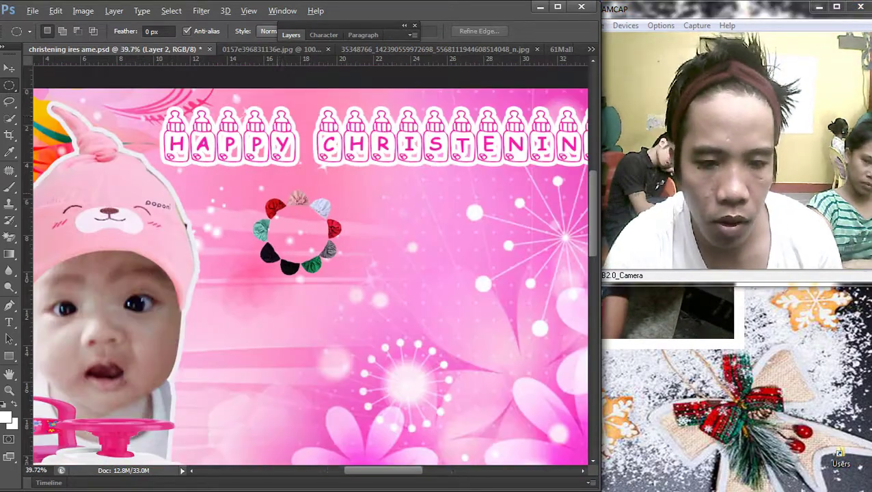
scroll(383, 171, up, 1)
key(v)
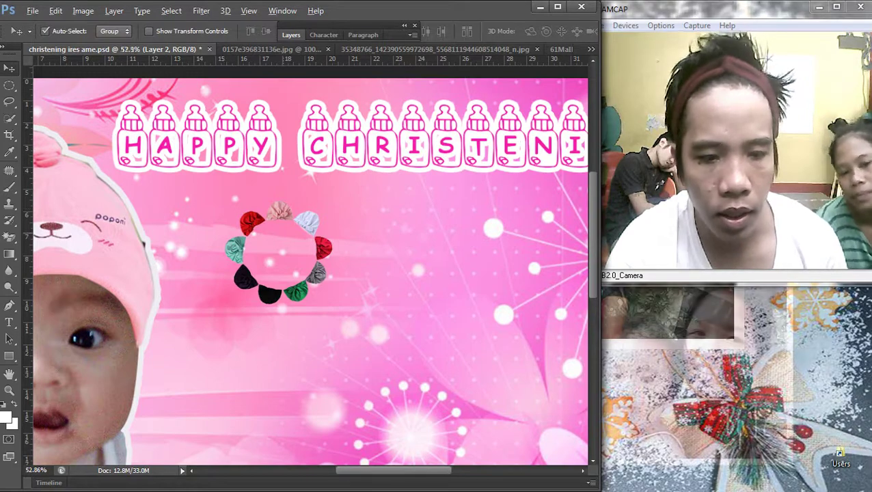
scroll(301, 226, up, 1)
drag(301, 222, 319, 170)
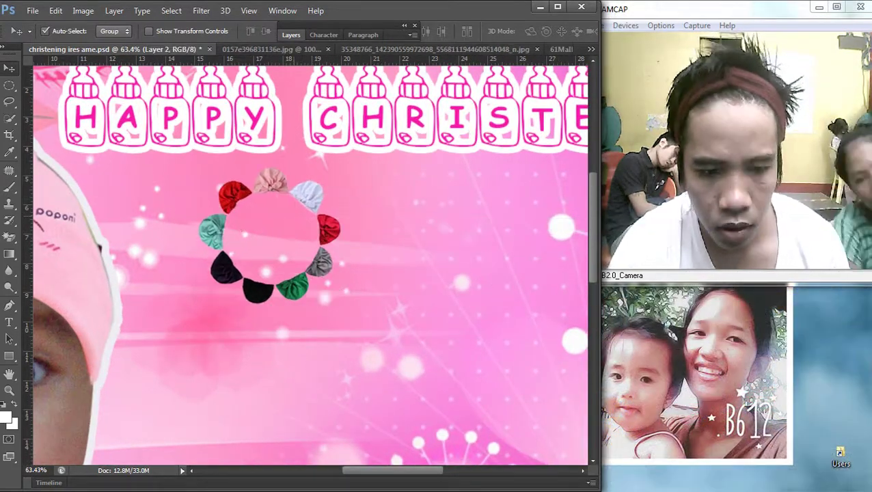
Step: Pick the second baby photo from the desktop's pasa folder and return to the banner
key(super+e)
click(51, 87)
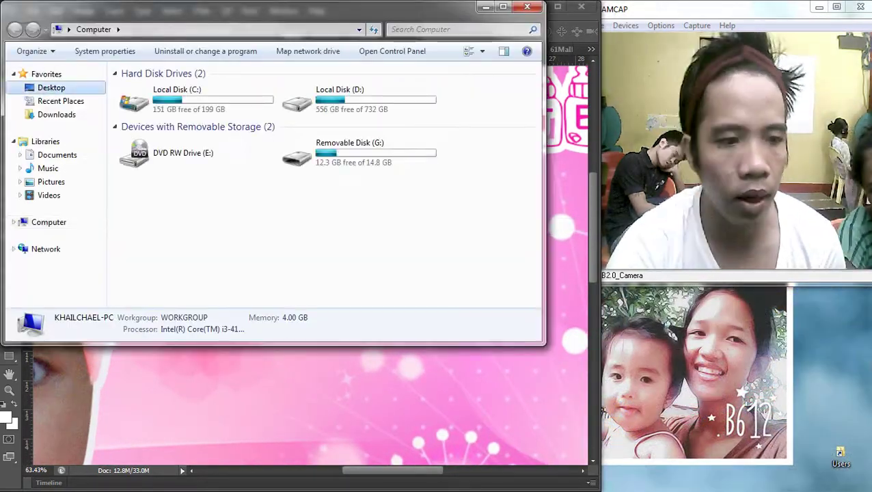
click(161, 225)
double_click(161, 225)
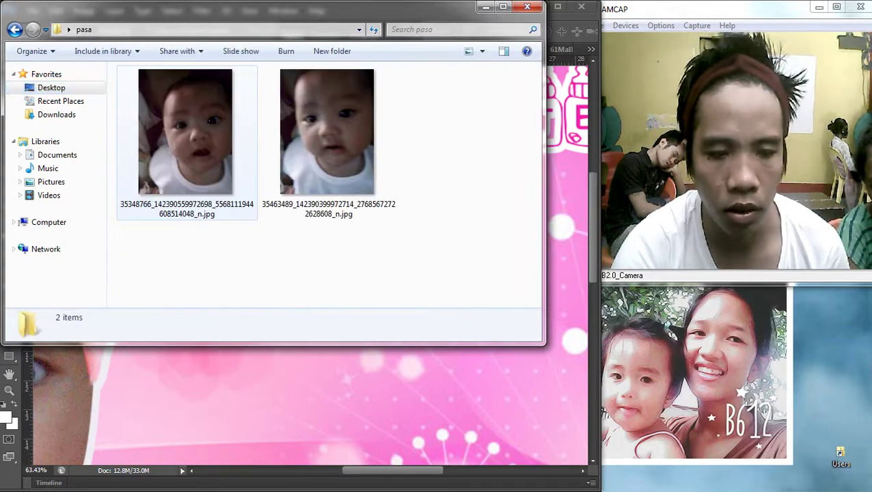
click(334, 126)
key(alt+Tab)
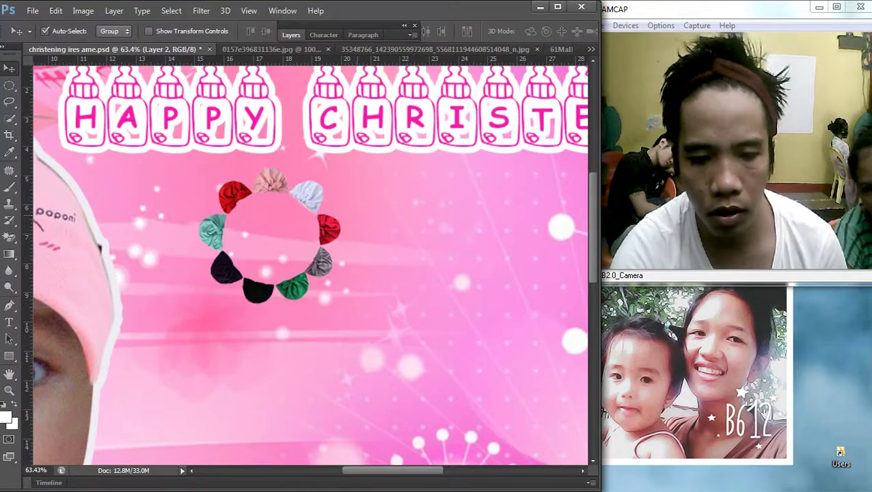
Step: Shrink the placed baby photo and position it below the heading
key(Return)
scroll(311, 266, down, 2)
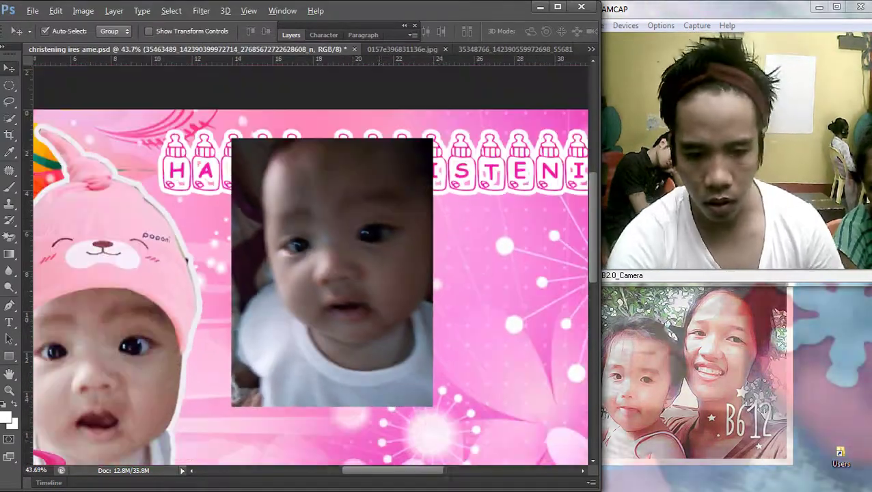
key(ctrl+t)
drag(432, 406, 362, 317)
drag(305, 244, 328, 303)
key(Return)
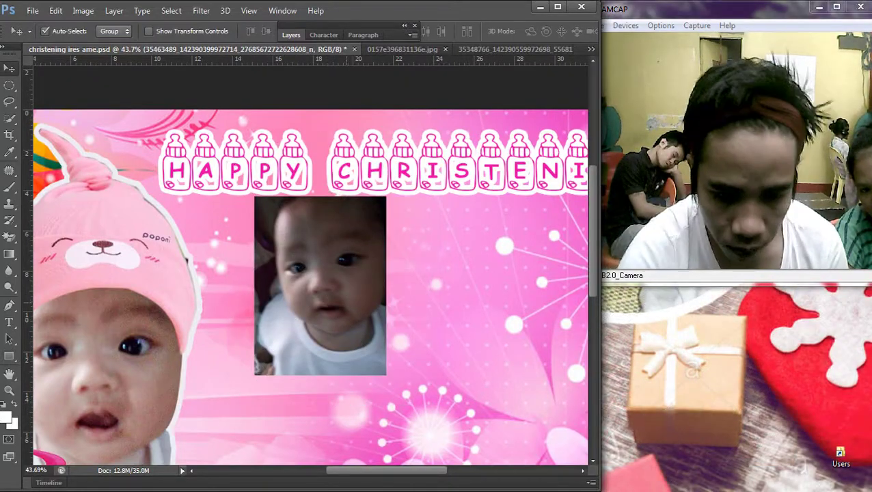
Step: Brighten the new photo's midtones with a curves adjustment
right_click(280, 264)
click(321, 270)
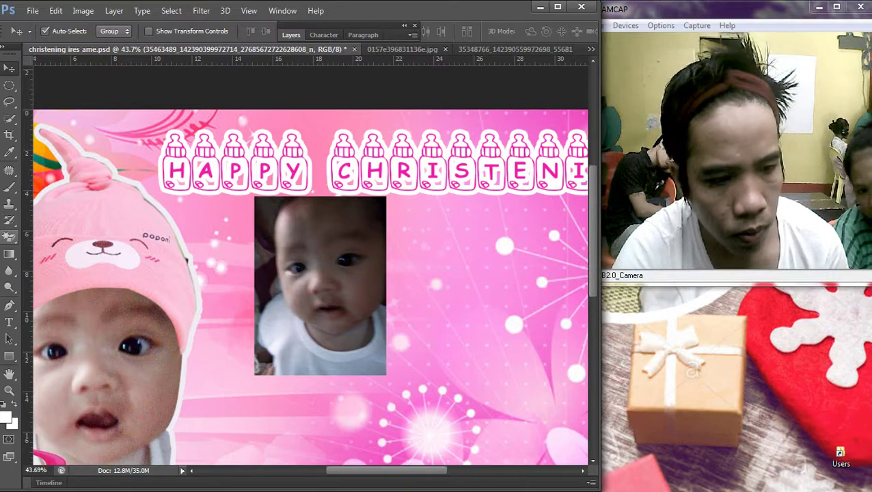
key(ctrl+m)
key(Return)
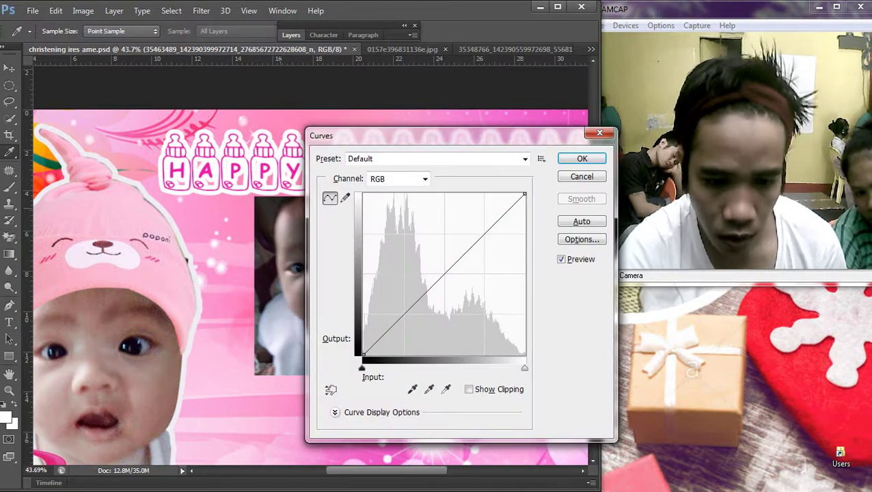
drag(435, 274, 434, 254)
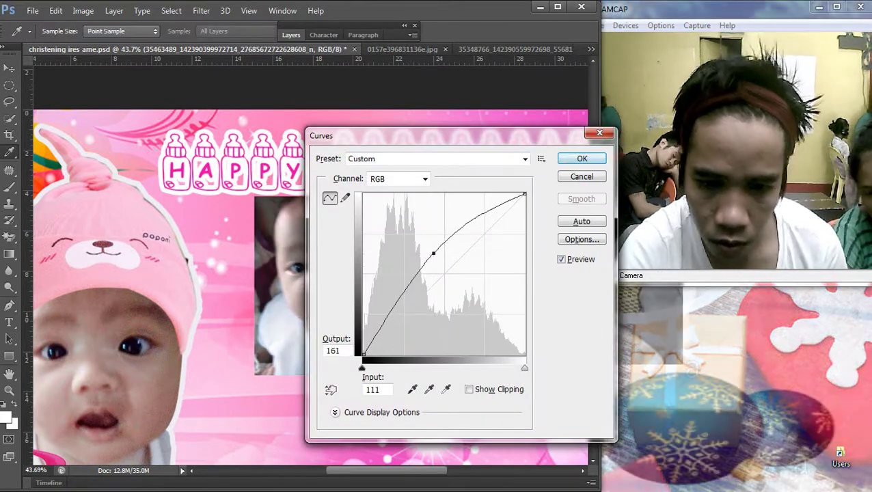
key(Return)
Step: Move the baby photo right and down beside the flower ring
key(w)
click(8, 68)
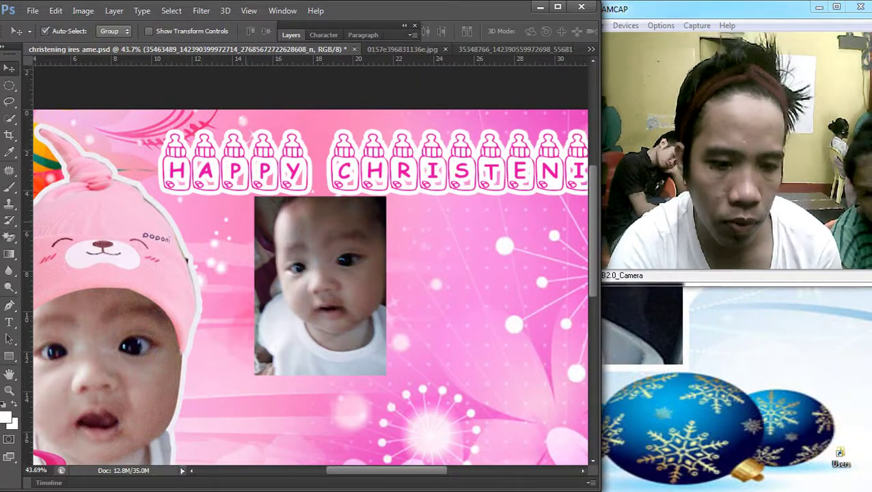
right_click(281, 219)
click(314, 238)
drag(321, 246, 428, 302)
Step: Bring the flower ring layer (Layer 2) to the front via Layer > Arrange
click(114, 11)
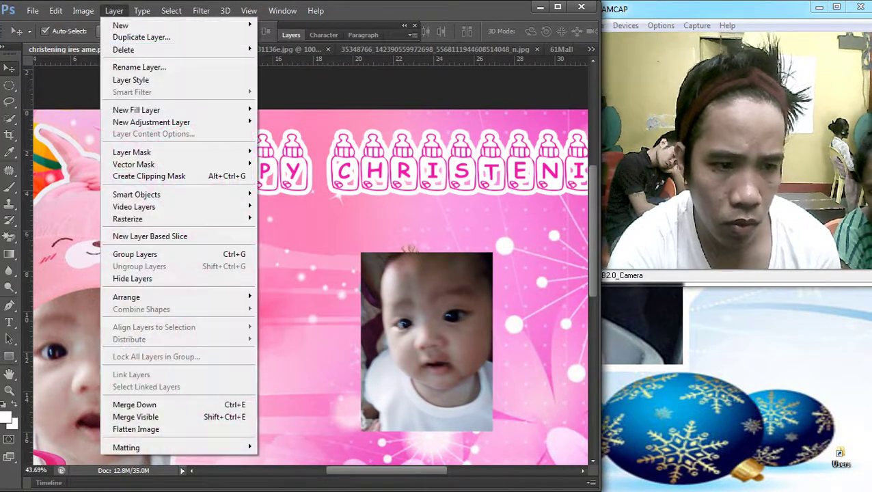
mouse_move(126, 297)
click(294, 297)
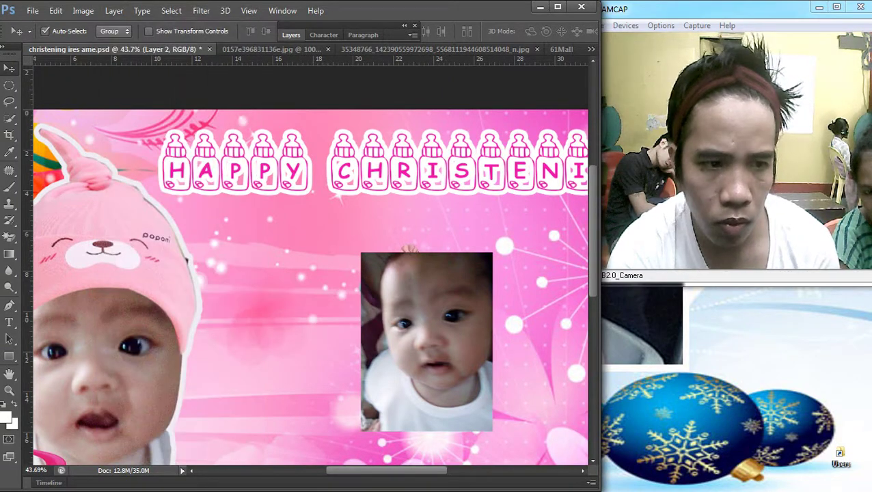
click(114, 10)
click(282, 297)
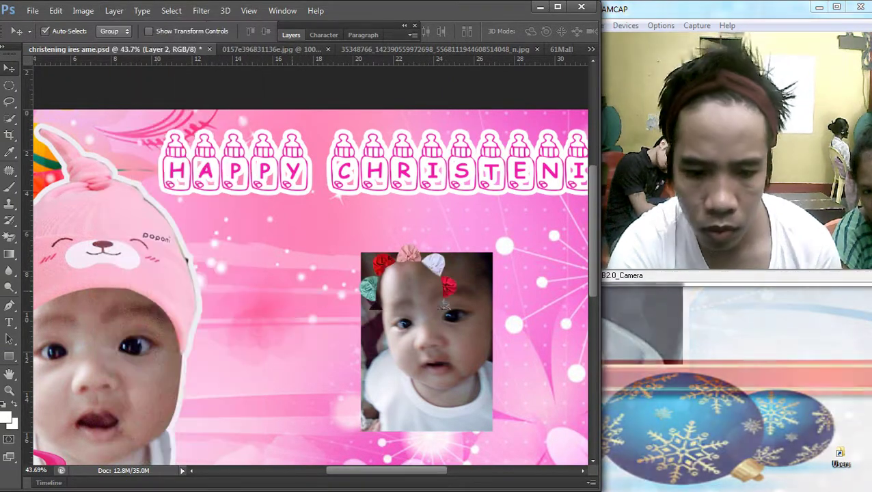
Step: Scale the flower ring to about 196% by 216% and centre it over the baby's face
key(ctrl+t)
drag(456, 339, 490, 384)
drag(457, 301, 484, 313)
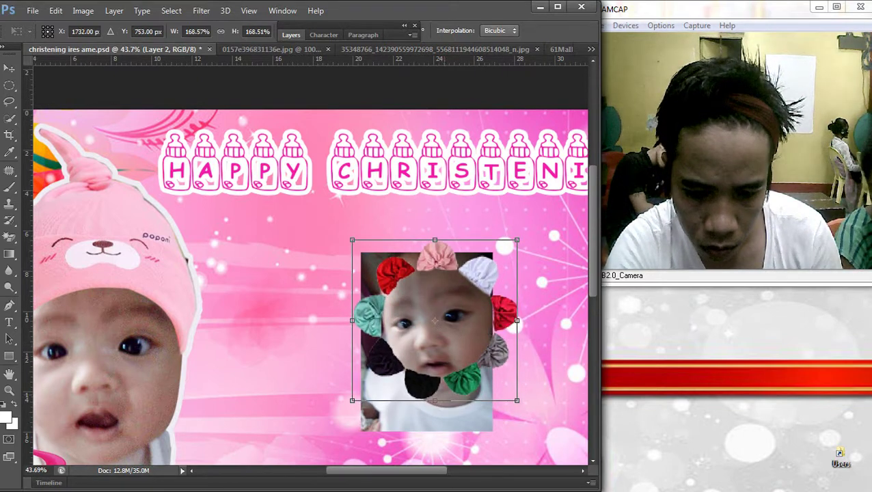
drag(352, 401, 331, 431)
drag(431, 356, 433, 337)
key(Up)
key(Up)
key(Up)
key(Up)
key(Up)
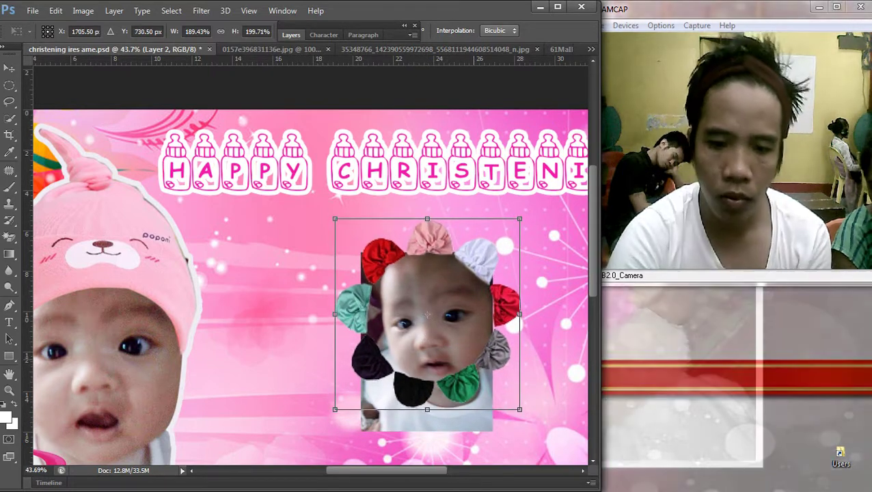
drag(427, 410, 427, 421)
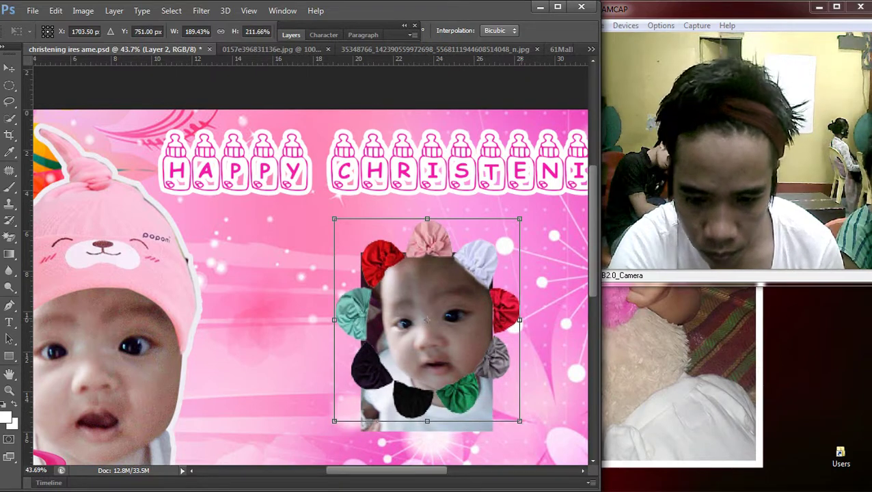
drag(519, 321, 522, 320)
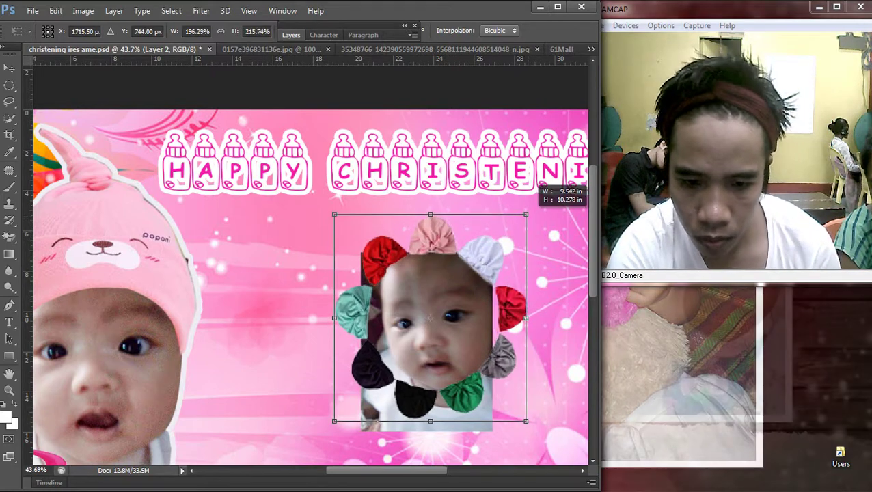
key(Return)
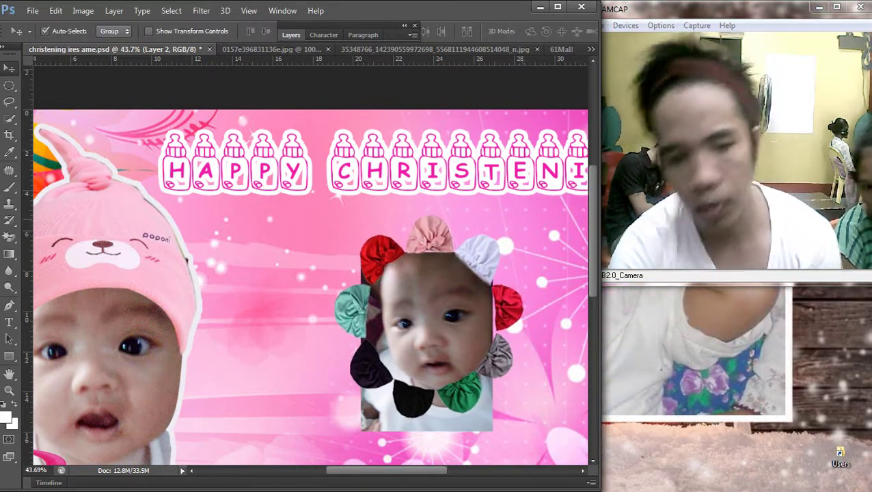
Step: Widen the baby photo slightly on both sides
key(ctrl+0)
scroll(307, 263, up, 2)
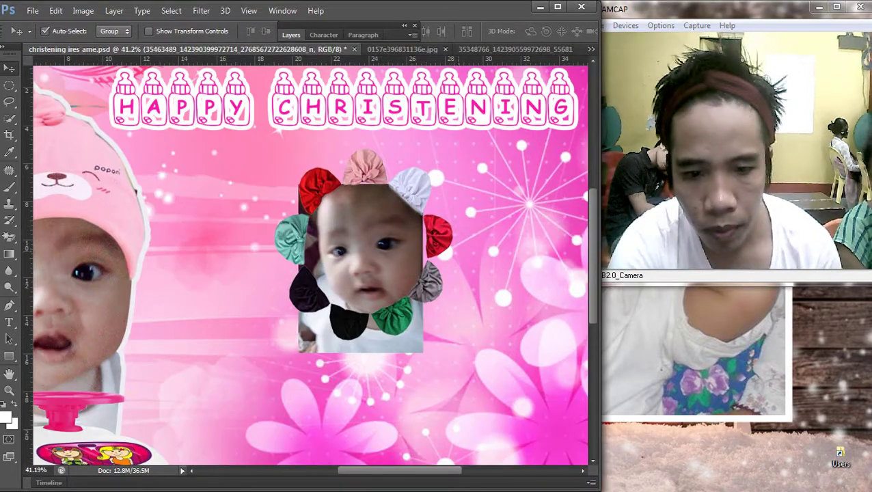
scroll(453, 258, up, 2)
right_click(280, 231)
key(ctrl+t)
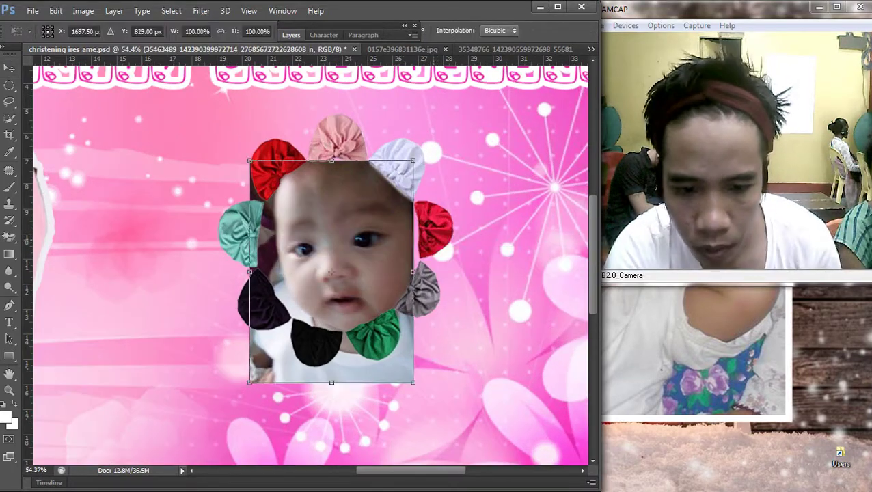
drag(412, 271, 423, 271)
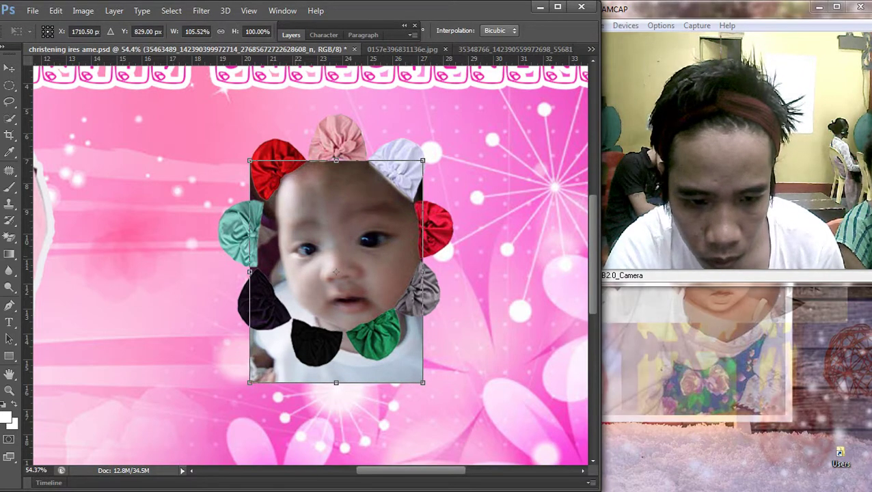
drag(249, 271, 244, 271)
key(Return)
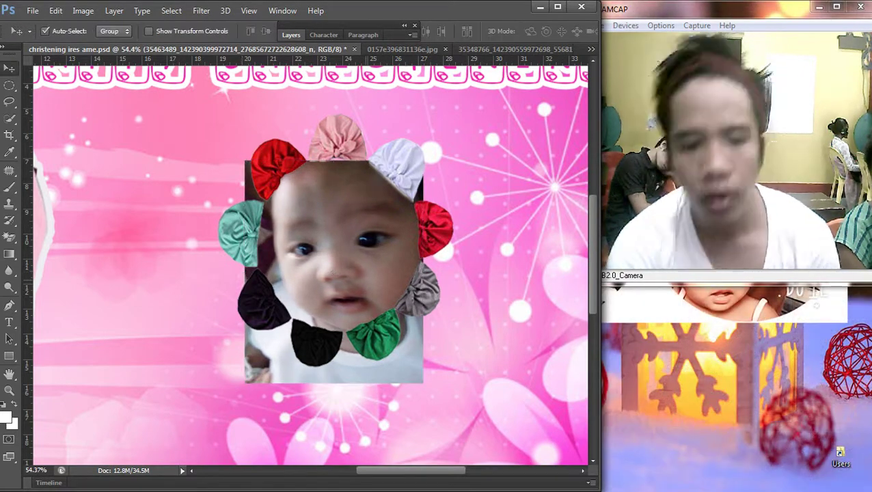
Step: Draw a path around the baby's face and turn it into a selection
key(p)
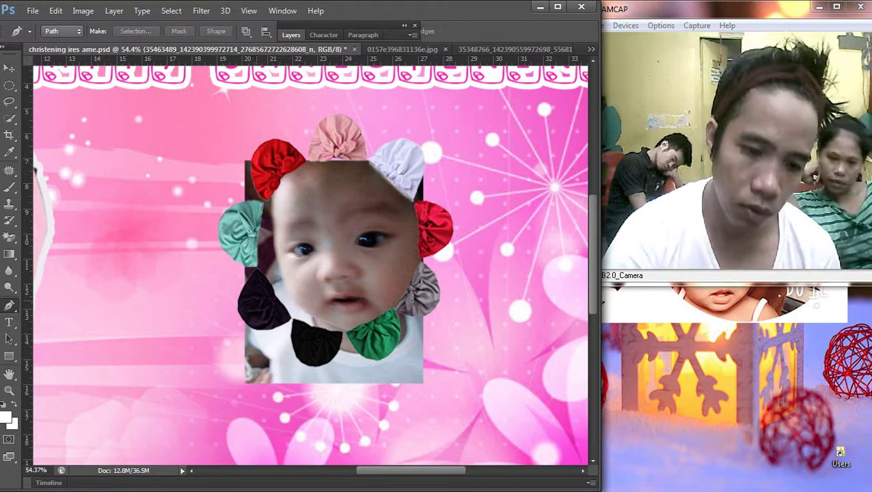
drag(255, 270, 256, 301)
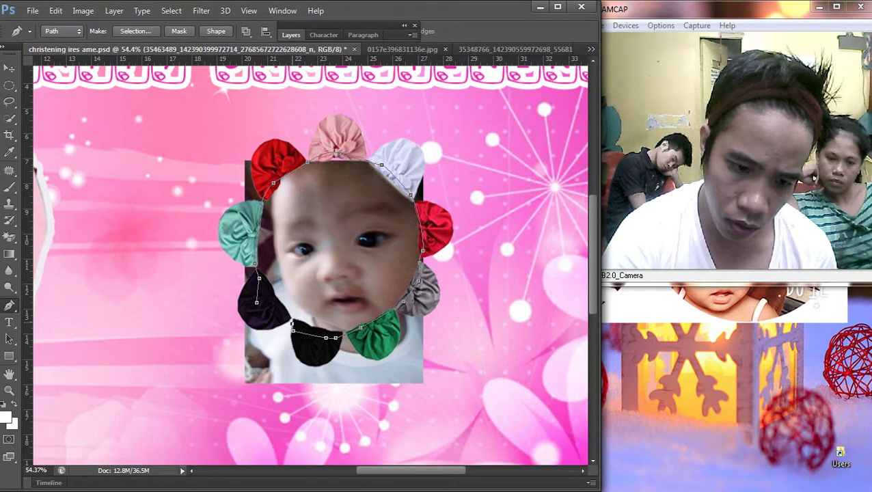
right_click(279, 193)
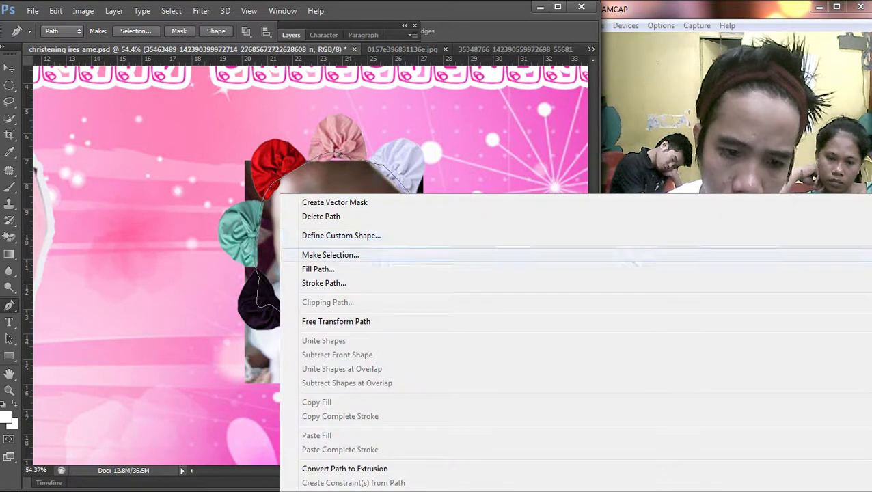
click(341, 254)
key(Return)
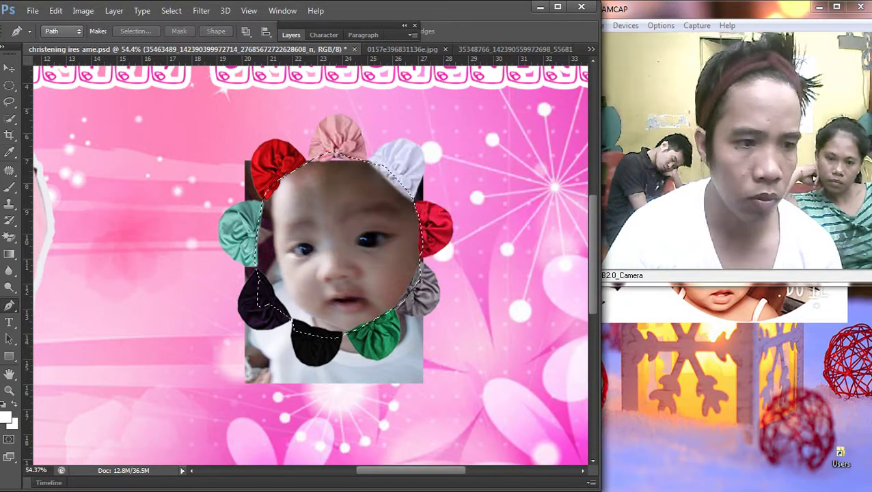
Step: Invert the selection to cover the photo's corners outside the path
key(v)
right_click(249, 167)
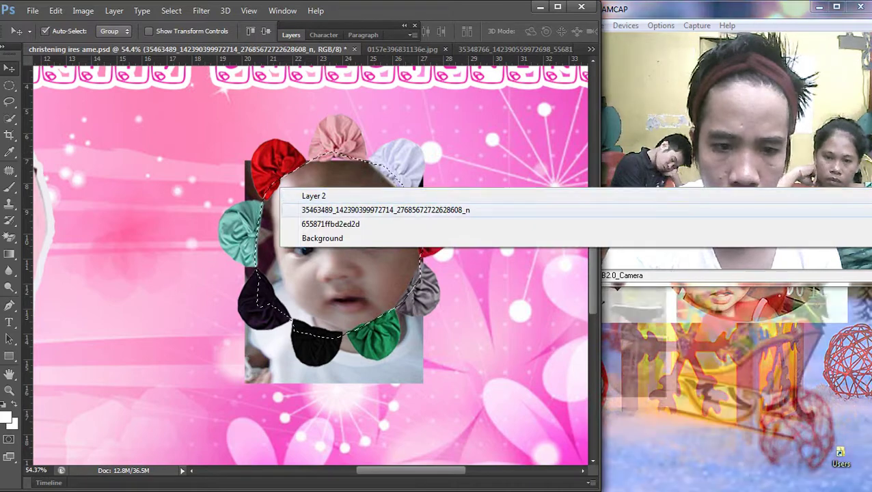
click(354, 200)
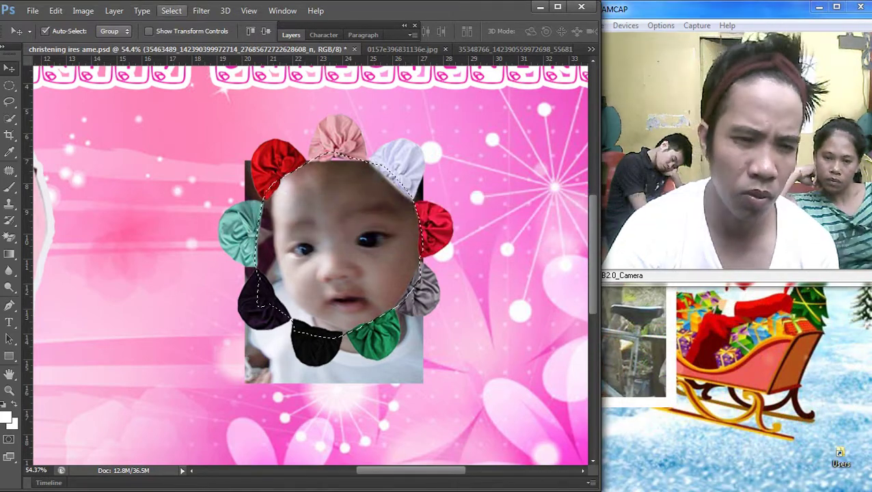
click(171, 10)
click(181, 61)
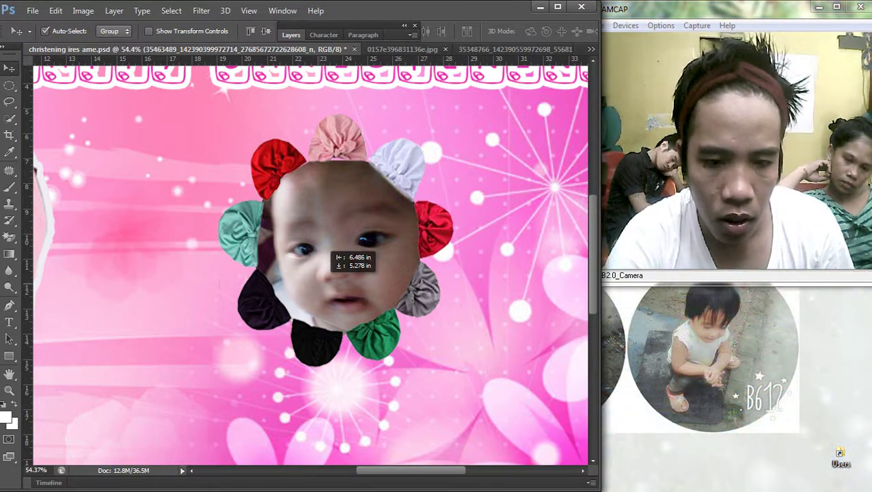
drag(366, 240, 365, 241)
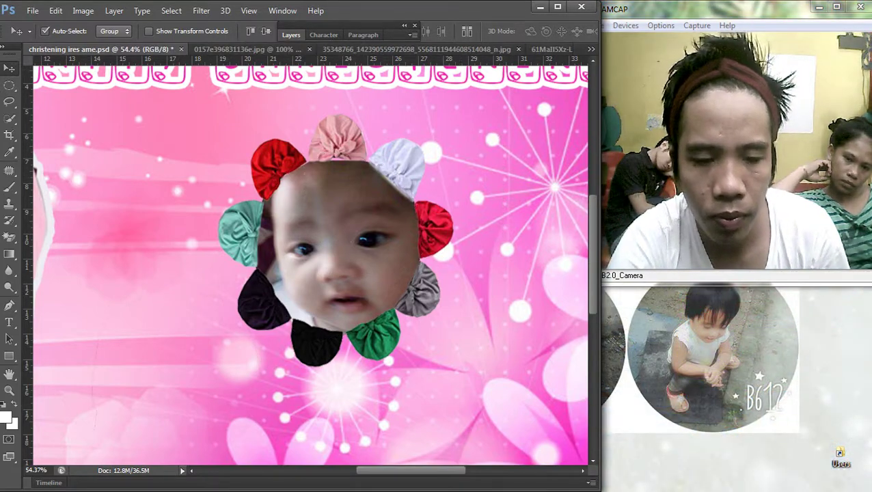
Step: Merge the baby photo into the hat-ring layer and move it left beside the first baby
key(F7)
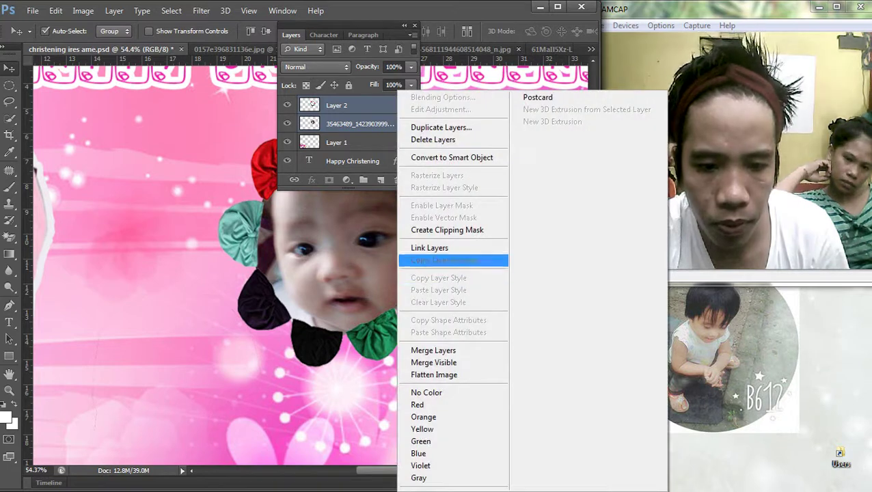
click(433, 350)
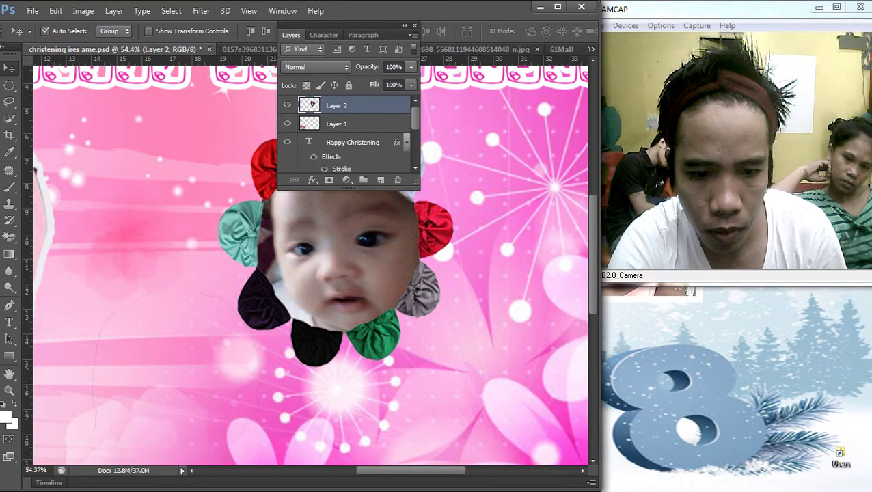
double_click(369, 105)
click(277, 276)
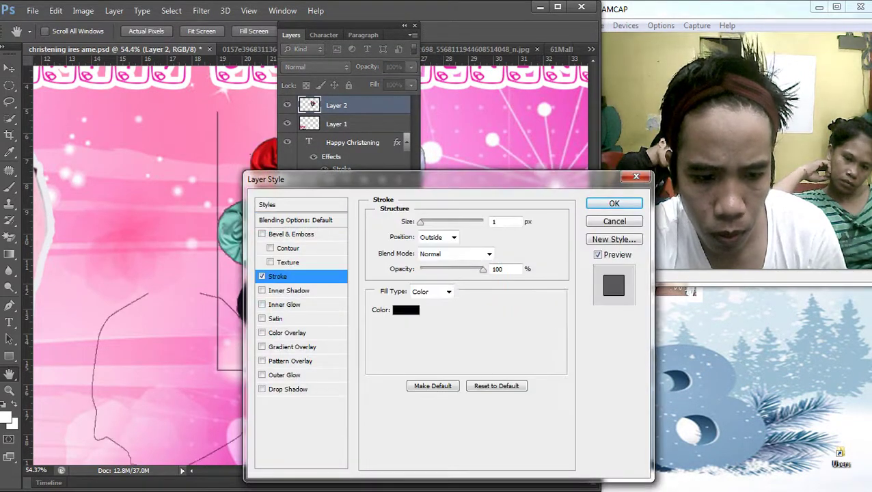
key(Escape)
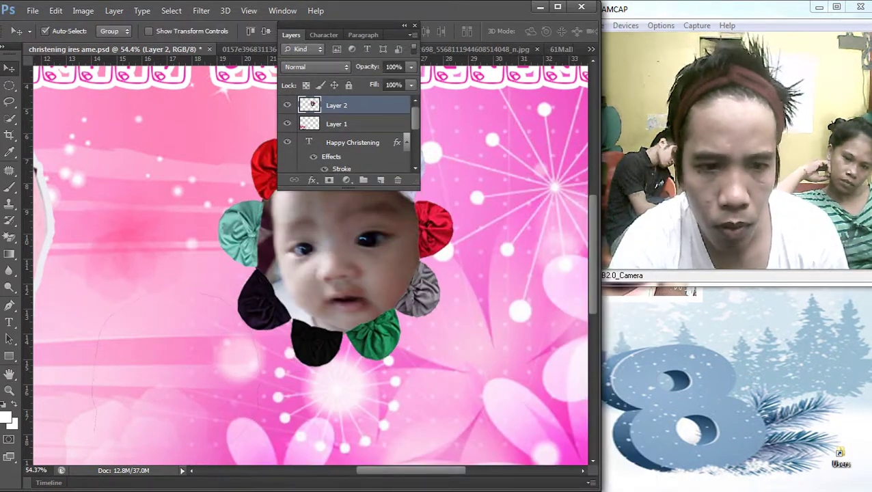
scroll(307, 260, down, 2)
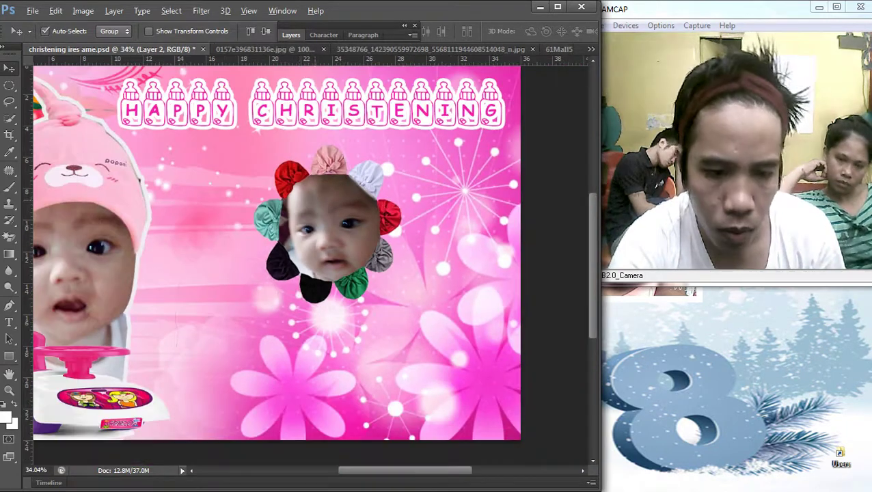
drag(331, 148, 235, 148)
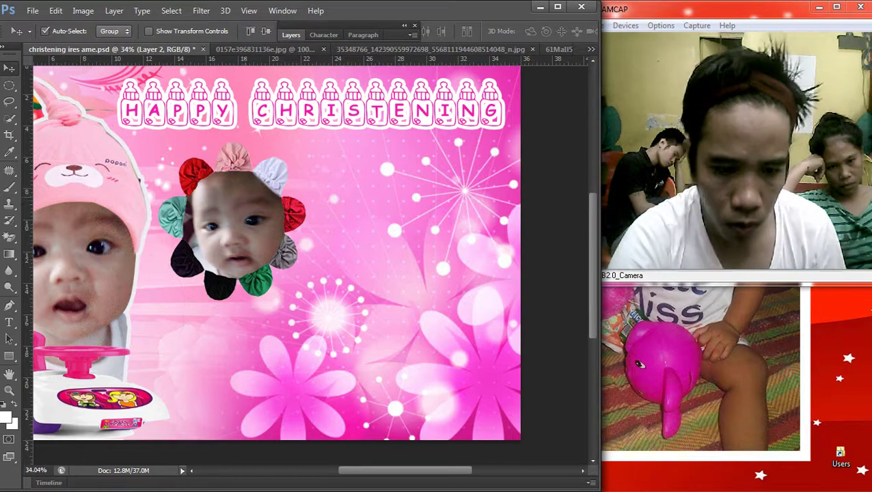
Step: Brighten the flower-ringed photo by raising the curves midpoint
right_click(220, 200)
key(Escape)
key(ctrl+m)
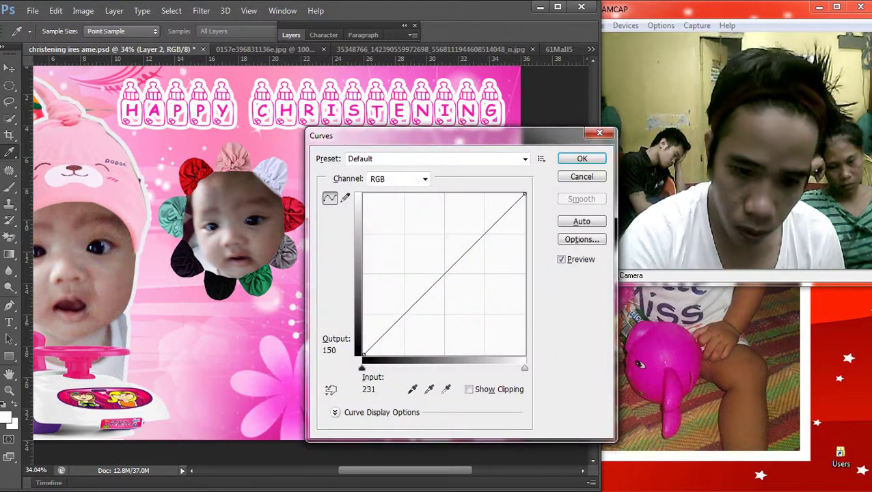
drag(440, 277, 435, 254)
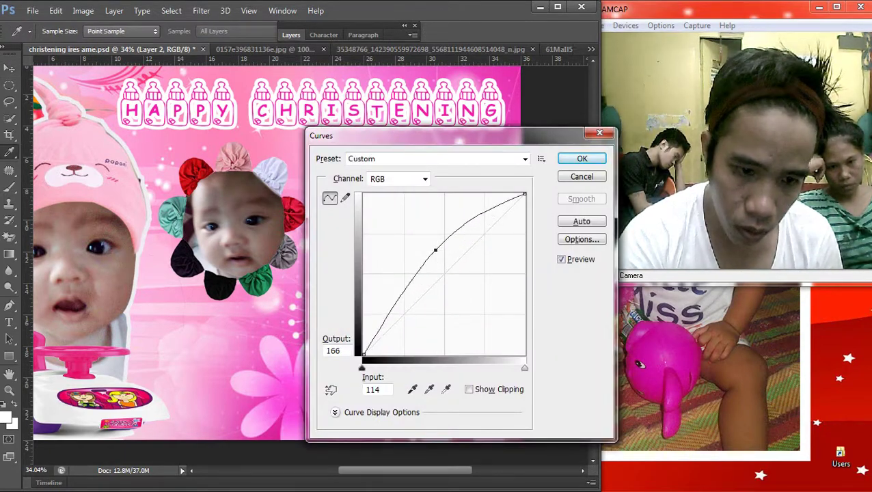
key(Return)
Step: Set the Elliptical Marquee selection style to Normal and reselect the photo layer
key(m)
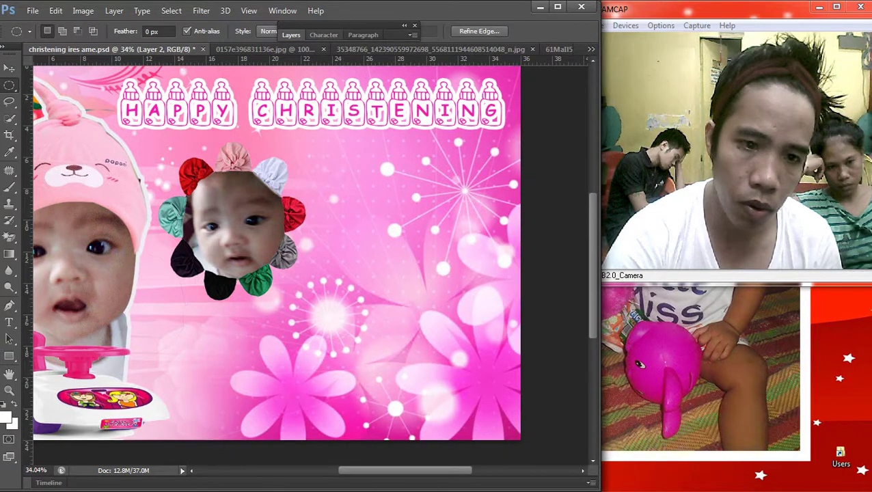
click(338, 34)
click(269, 31)
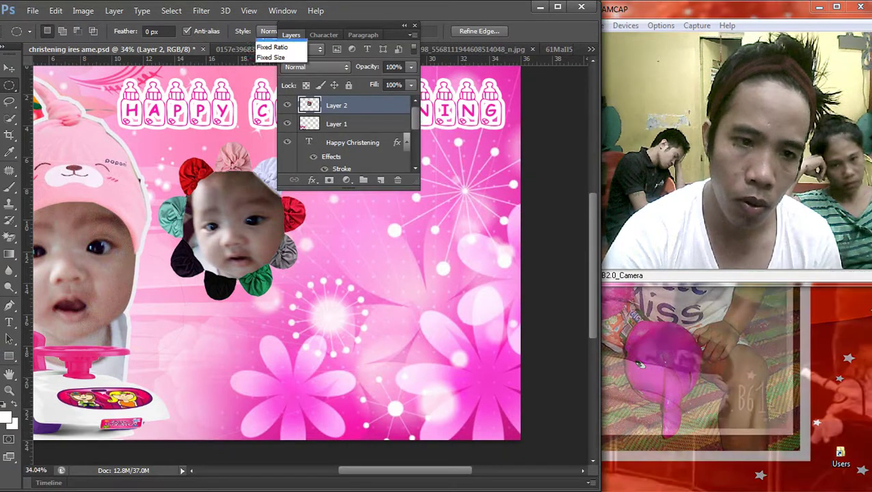
click(272, 43)
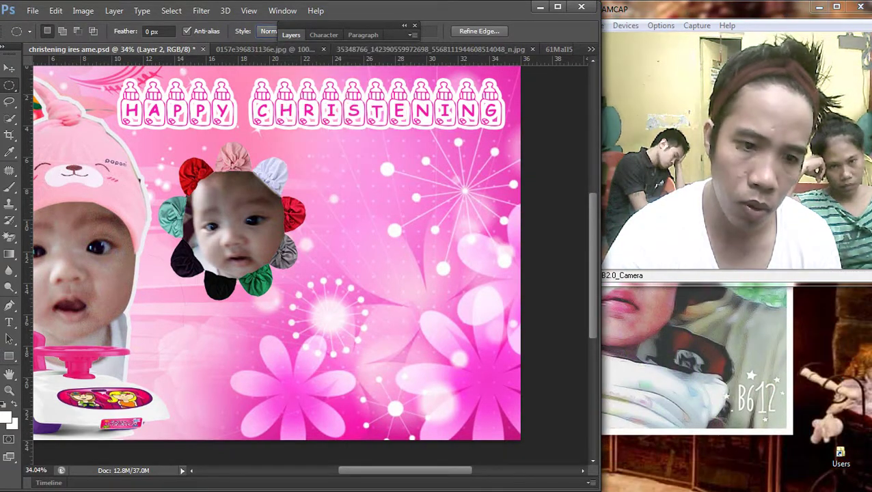
key(v)
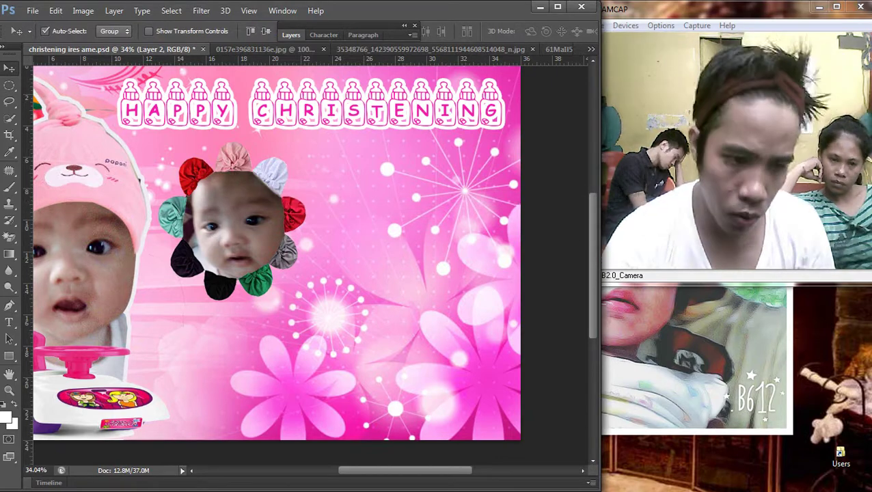
key(m)
right_click(514, 194)
click(549, 201)
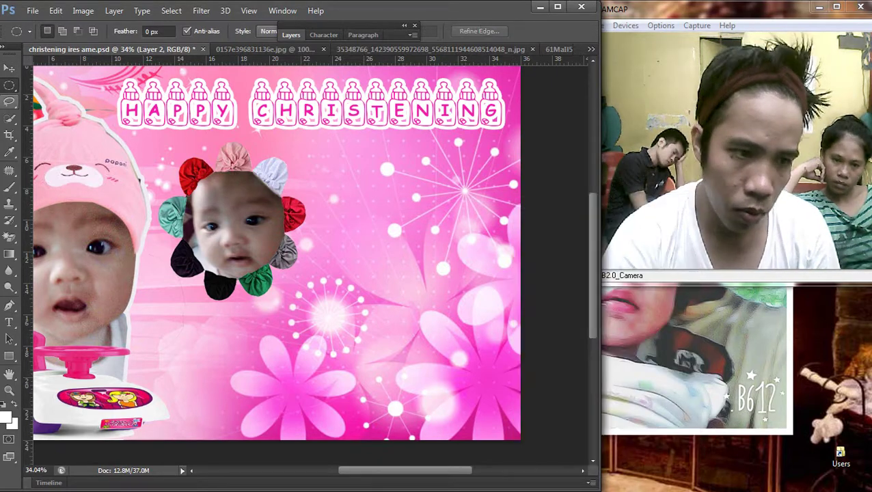
key(v)
right_click(230, 209)
click(246, 219)
Step: Apply a second slight curves lift and open Layer 2's layer style settings
key(ctrl+m)
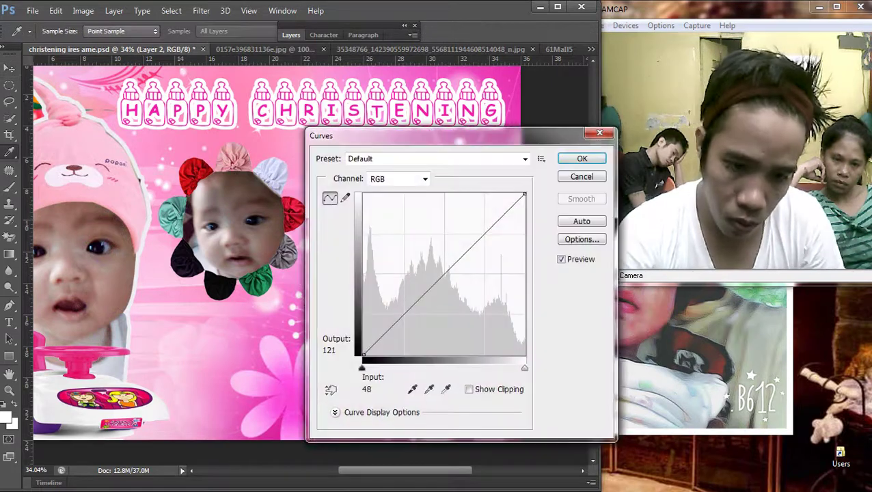
drag(440, 274, 440, 269)
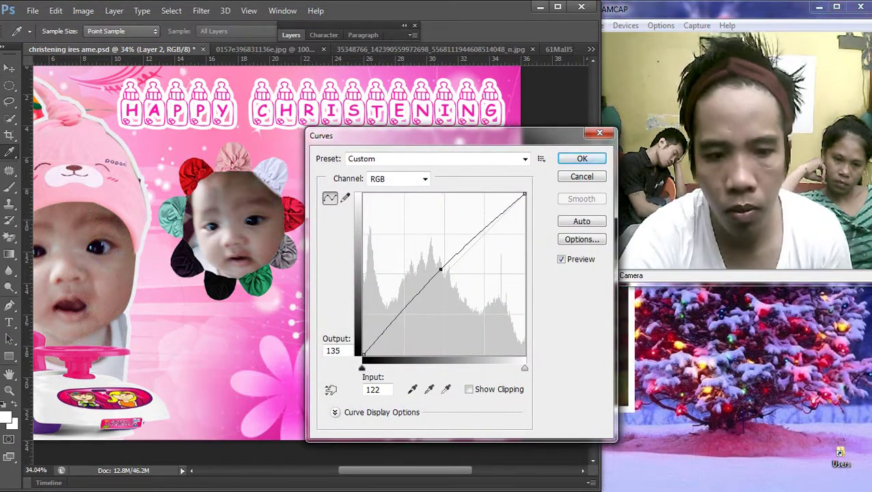
key(Return)
key(F7)
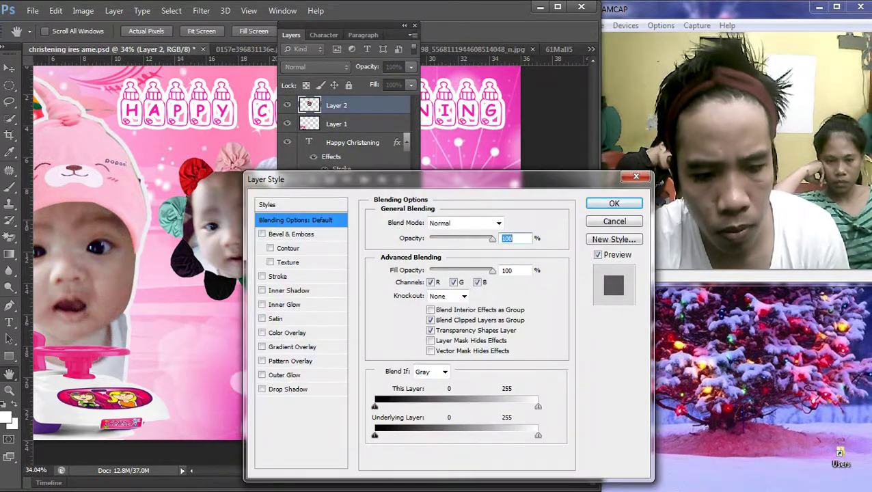
click(277, 276)
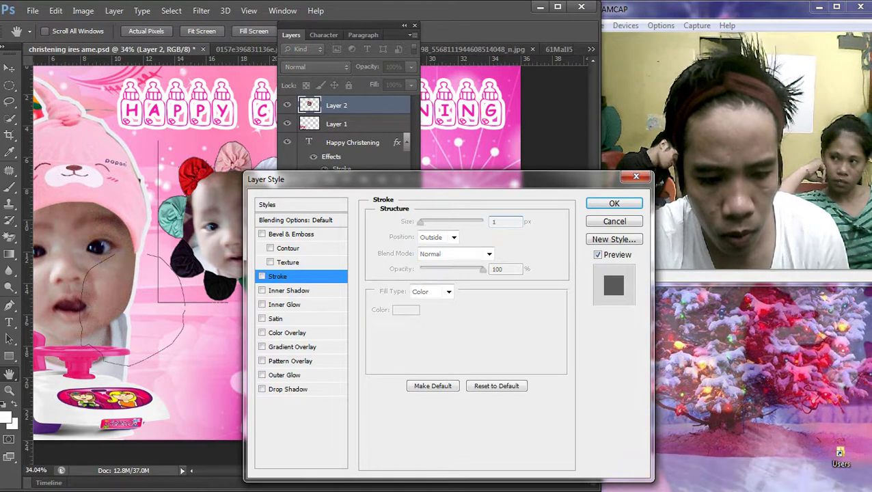
Step: Replace the stroke with an Outer Glow of 51 px size and 11% spread, then zoom out
click(262, 276)
click(285, 375)
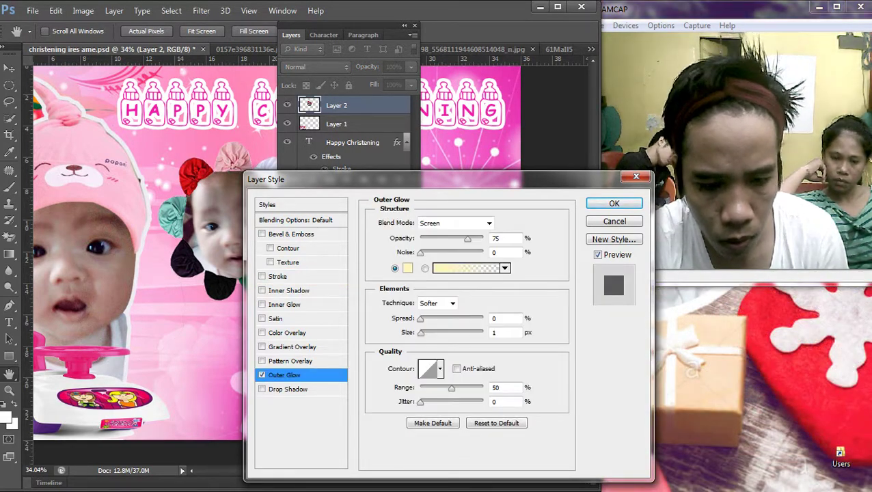
click(495, 332)
text(51)
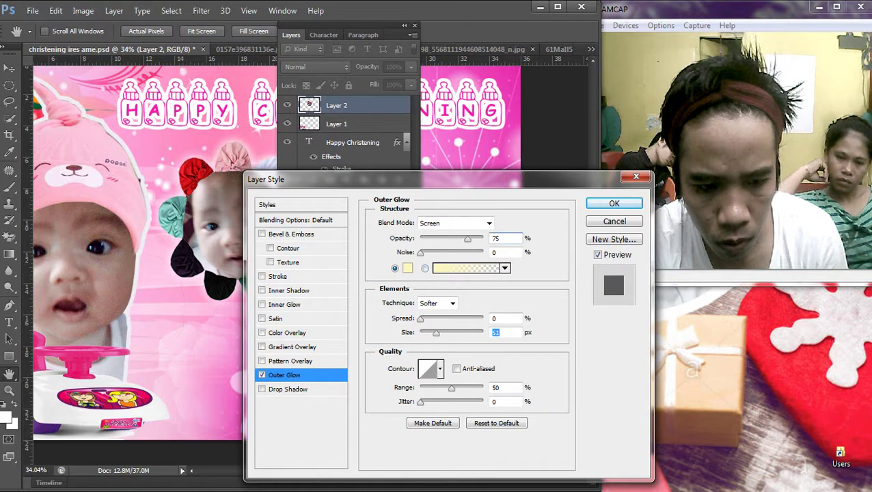
click(430, 318)
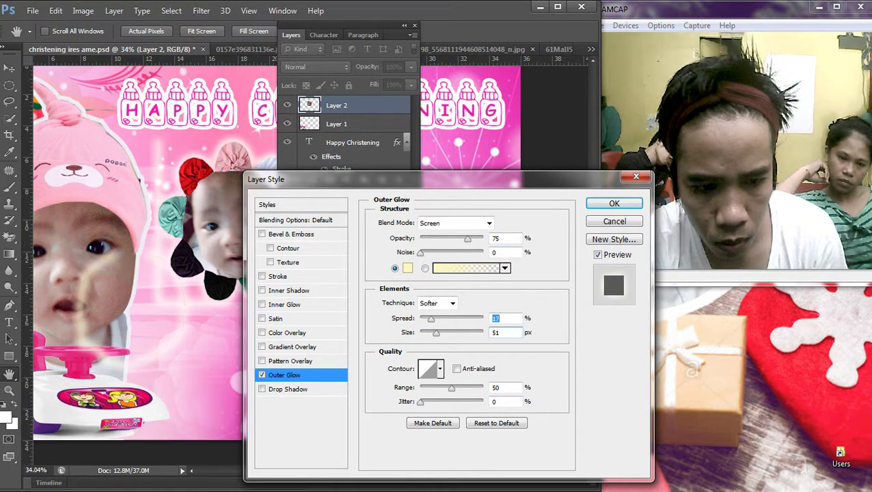
key(Down)
key(Down)
key(Down)
key(Down)
key(Down)
key(Down)
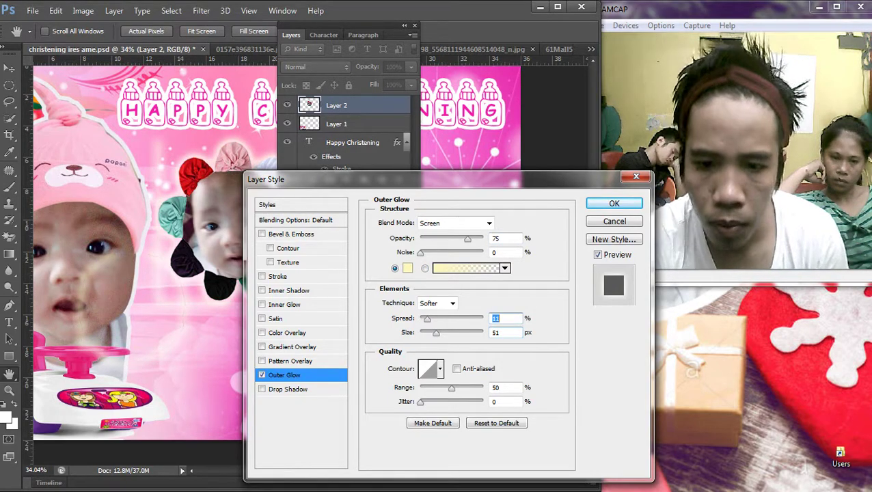
key(Return)
key(F7)
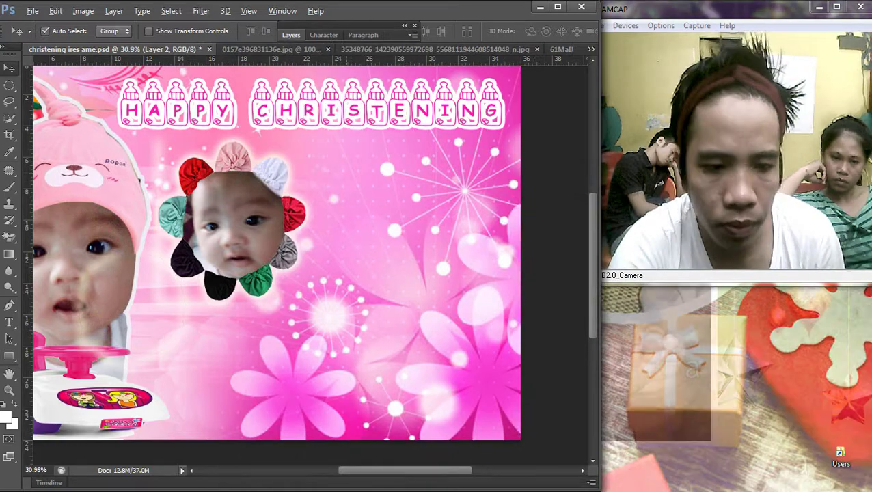
key(ctrl+minus)
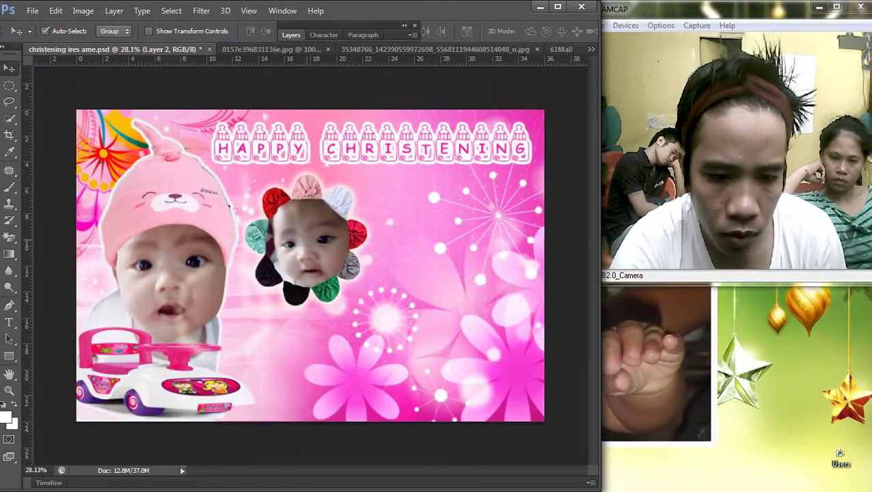
Step: Move the flower-framed photo up and right and draw a trial elliptical selection
drag(315, 245, 375, 205)
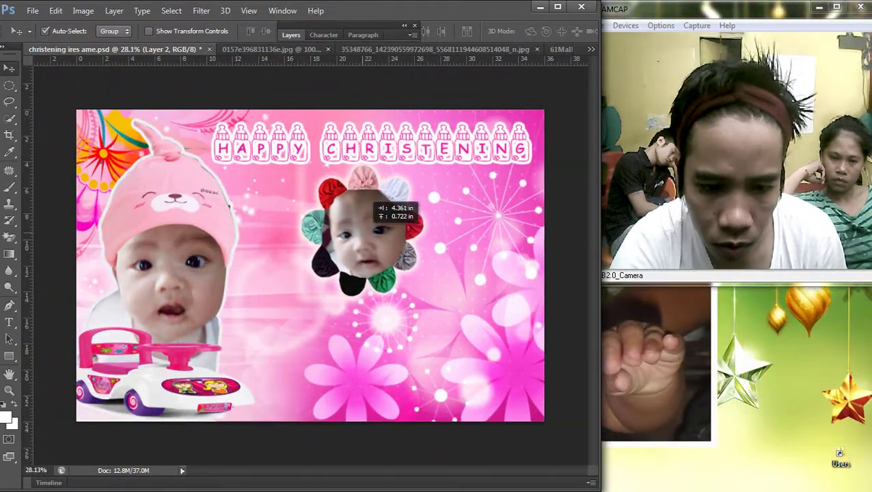
click(9, 85)
click(68, 94)
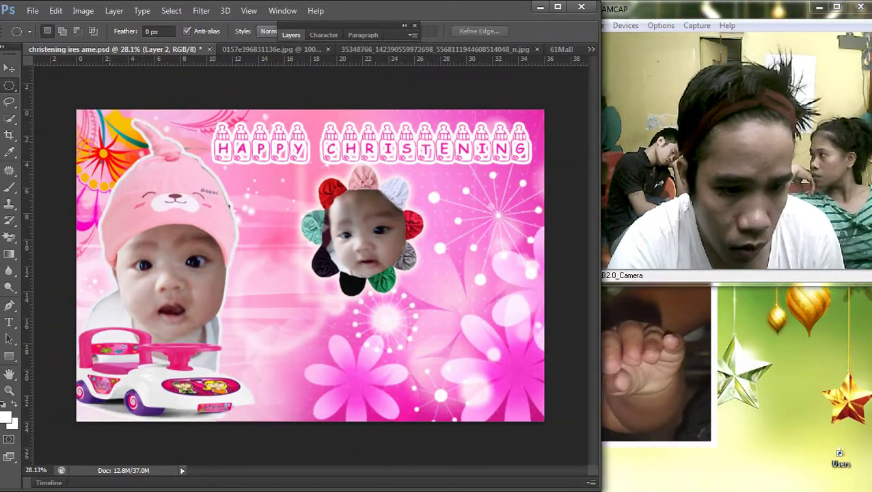
drag(260, 232, 334, 345)
drag(225, 239, 320, 206)
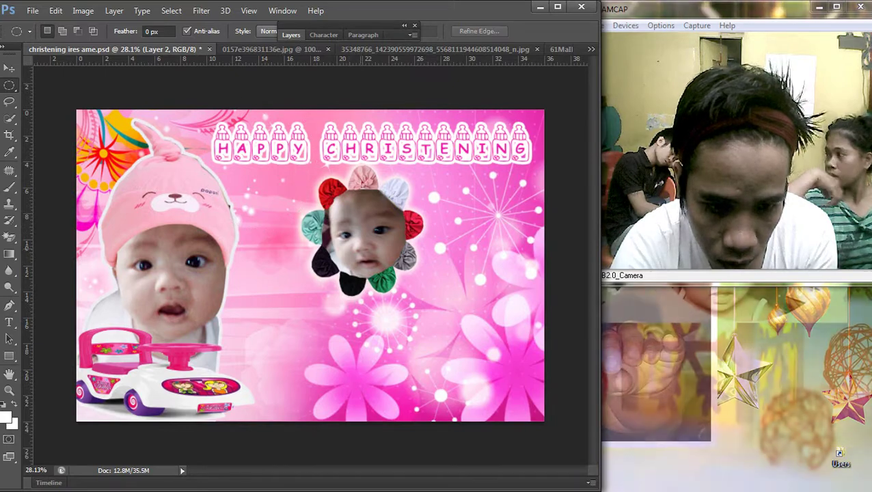
Step: Reposition the flower-framed photo, settling it at the upper middle of the banner
key(v)
drag(412, 224, 365, 232)
scroll(307, 257, down, 2)
scroll(308, 257, up, 3)
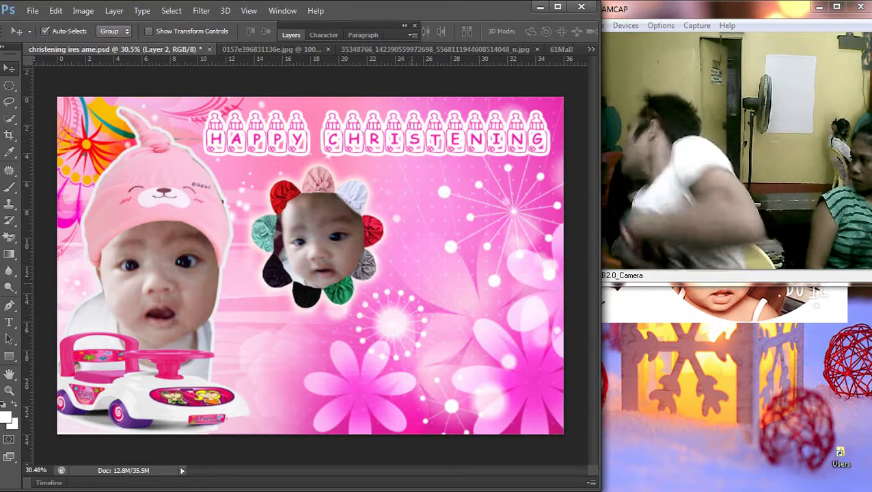
scroll(312, 271, down, 2)
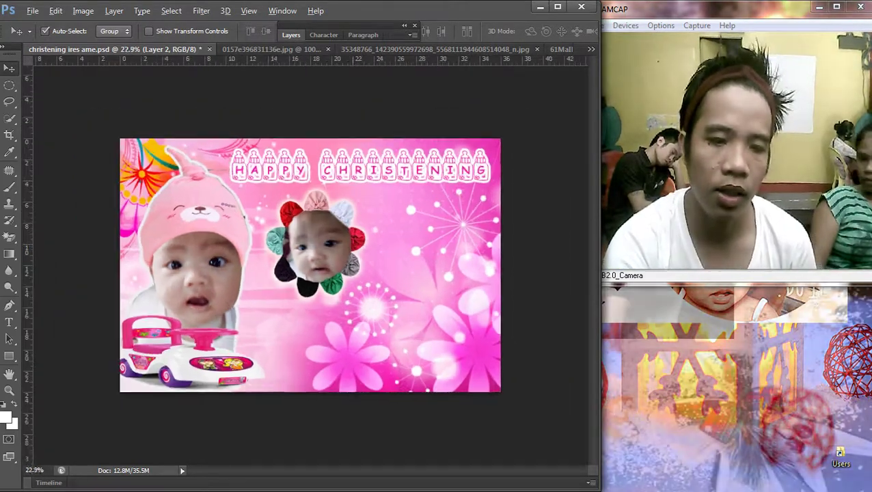
scroll(312, 271, up, 1)
right_click(281, 235)
click(314, 242)
drag(313, 242, 274, 344)
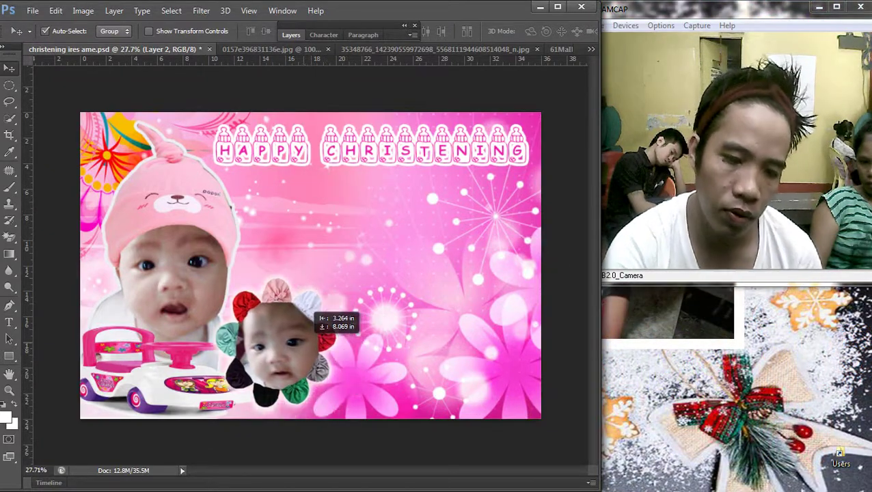
drag(313, 311, 366, 202)
scroll(366, 201, down, 1)
scroll(315, 260, up, 1)
Step: Brighten the flower-framed photo with a small curves lift
right_click(281, 259)
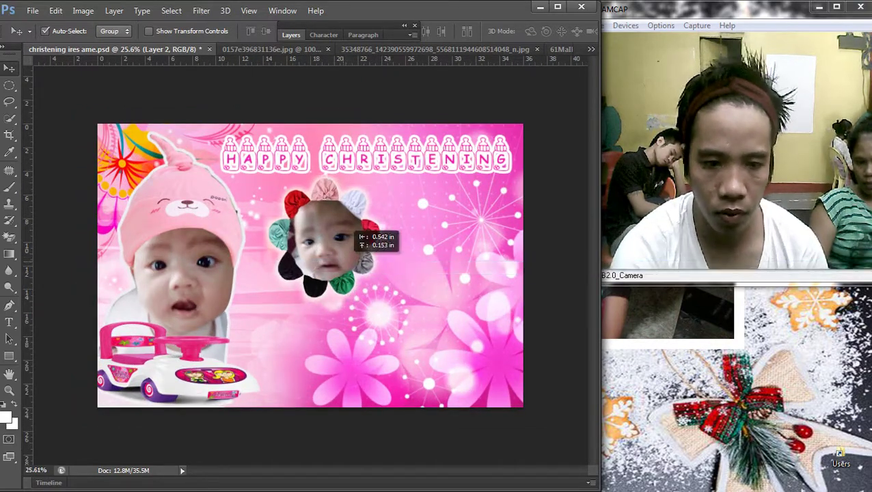
right_click(281, 247)
key(Escape)
key(ctrl+m)
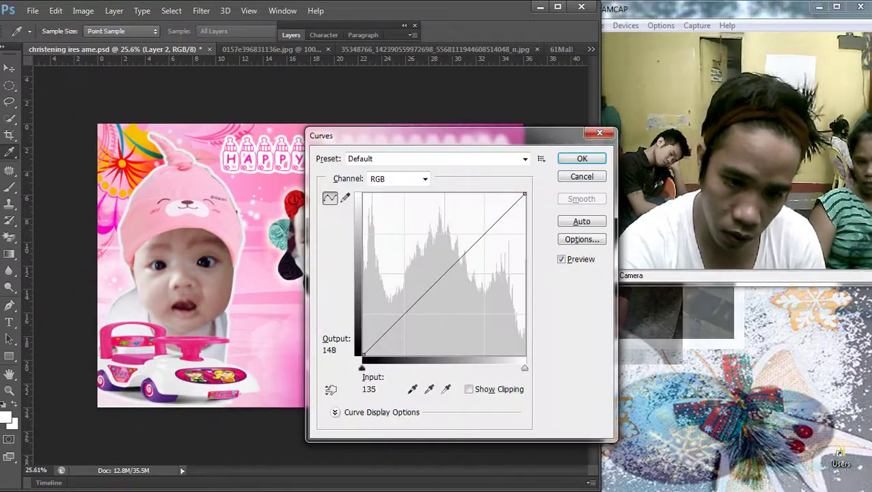
drag(442, 266, 449, 261)
key(Return)
Step: Draw a circular elliptical selection centred on the baby's face
scroll(309, 267, down, 2)
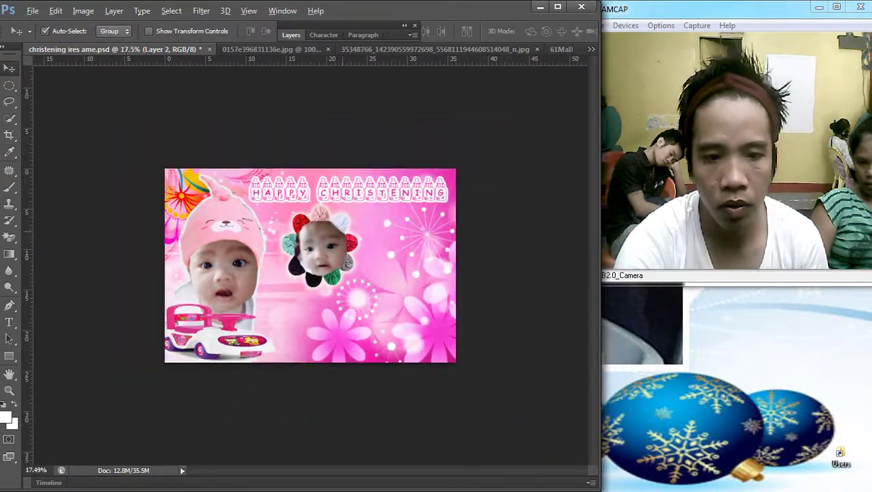
scroll(309, 267, up, 3)
scroll(332, 223, up, 2)
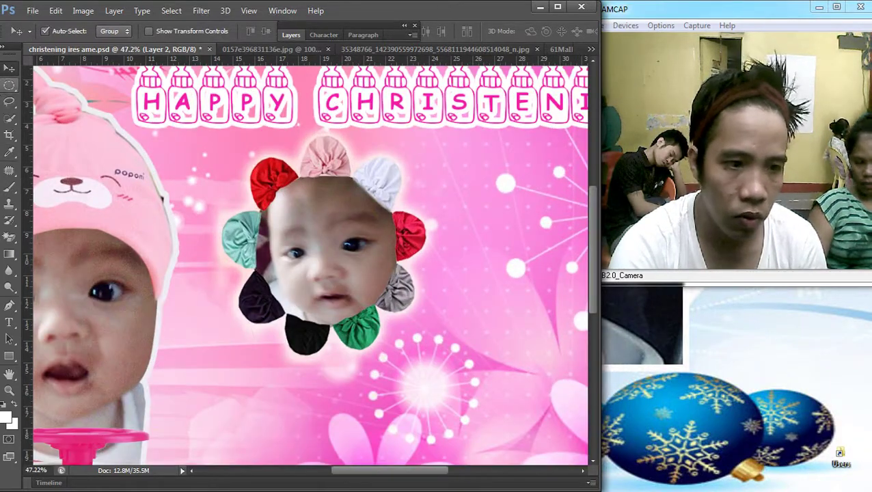
click(10, 85)
drag(363, 246, 408, 319)
drag(387, 236, 379, 232)
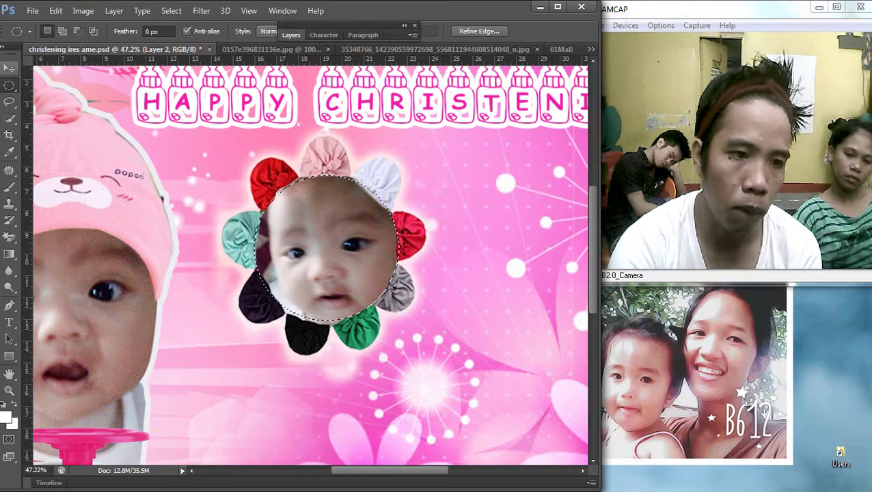
Step: Copy the circled face from the baby photo layer onto a new layer and bring it to the front
key(v)
right_click(279, 164)
click(321, 171)
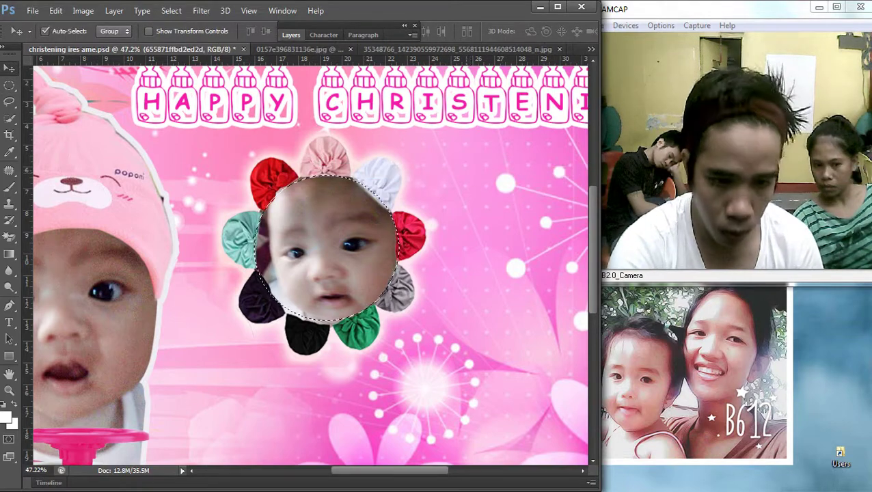
key(ctrl+j)
click(114, 10)
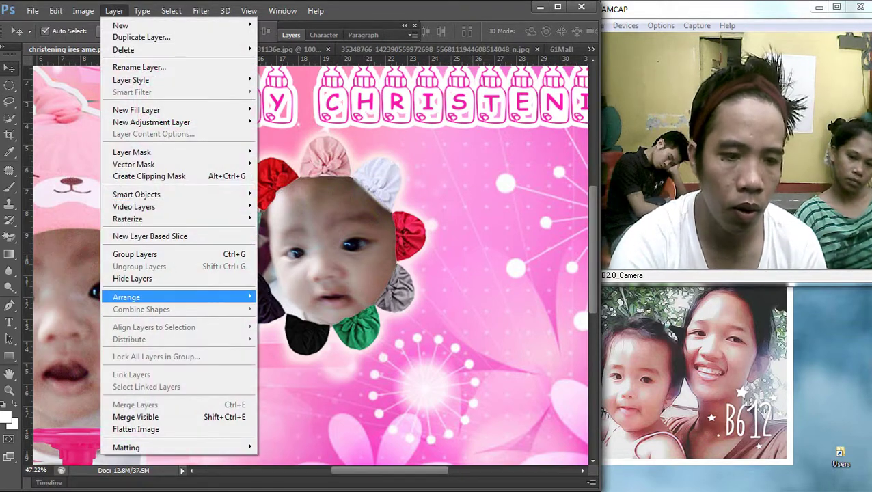
mouse_move(121, 295)
click(294, 296)
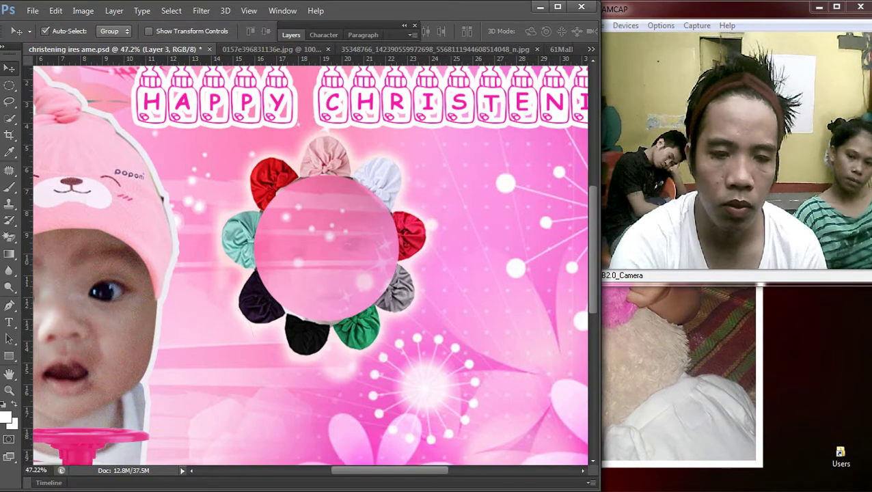
Step: Give Layer 3 a hot-pink Color Overlay
key(F7)
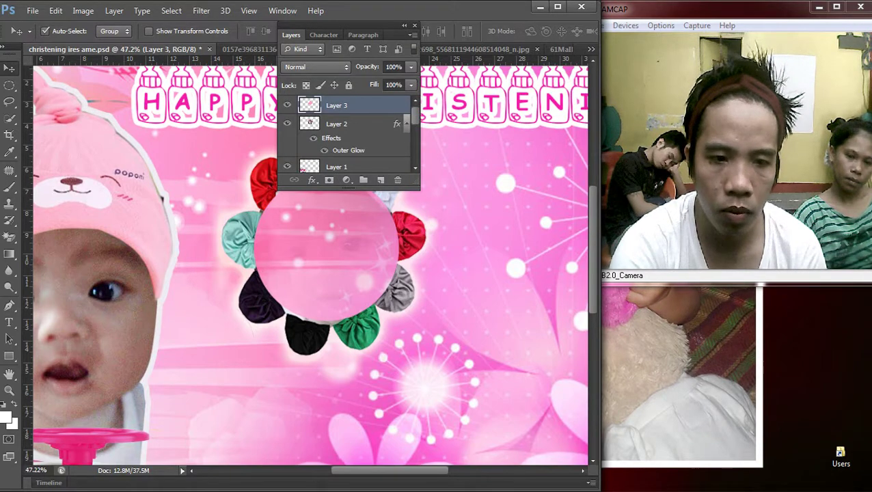
double_click(383, 106)
click(287, 333)
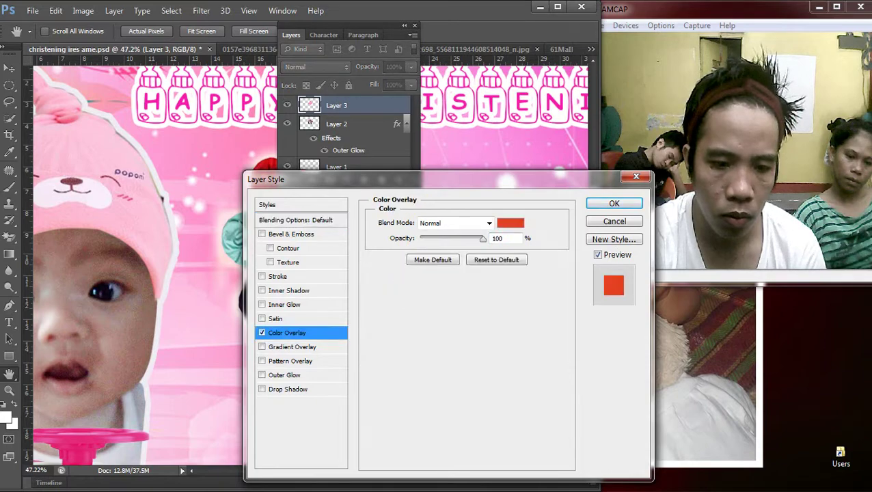
click(511, 222)
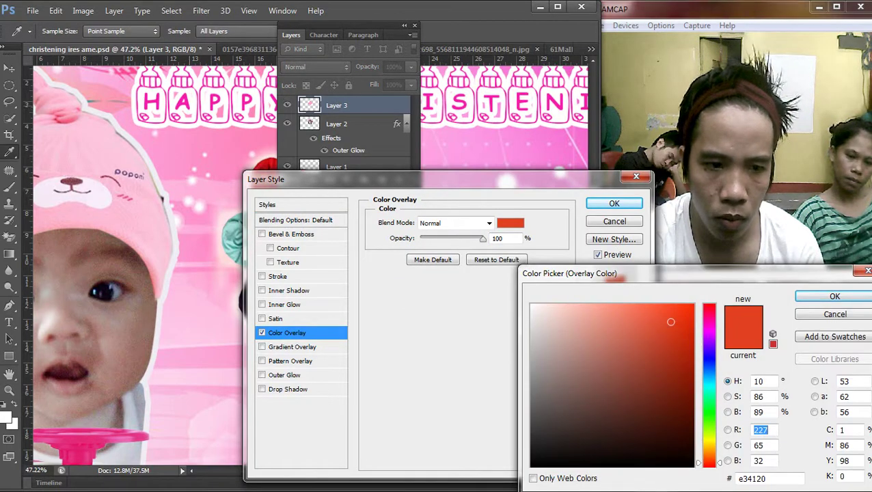
key(Return)
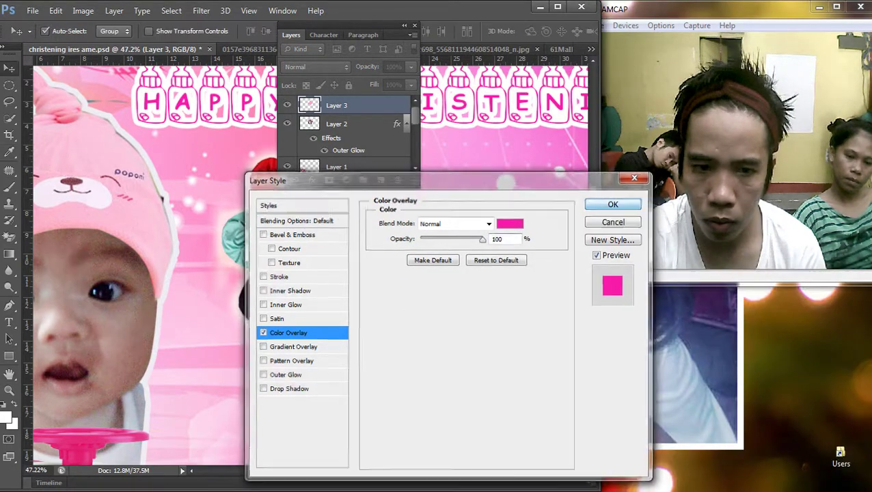
key(Return)
Step: Delete a centred circle inside the pink disc to reveal the face, leaving a ring
key(m)
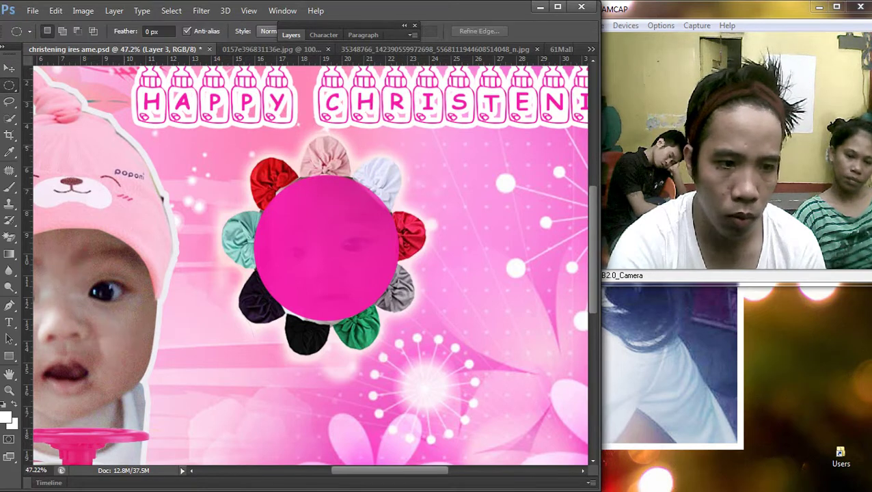
drag(268, 189, 429, 328)
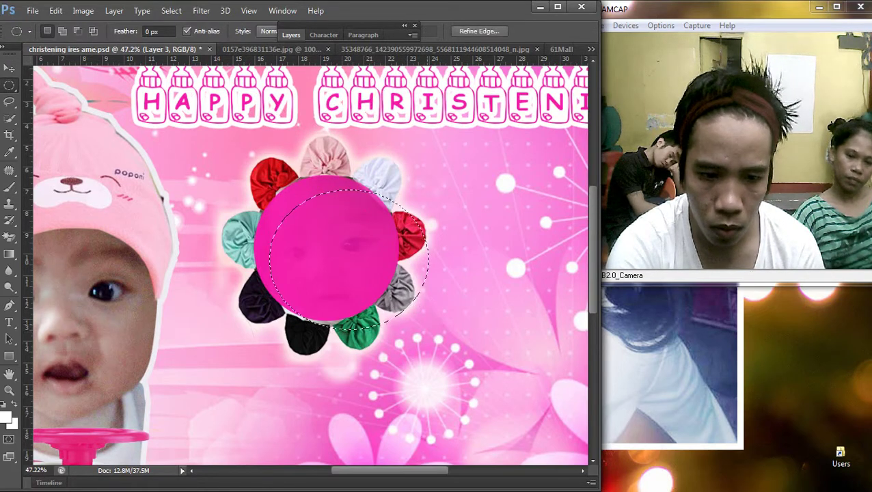
drag(282, 161, 383, 268)
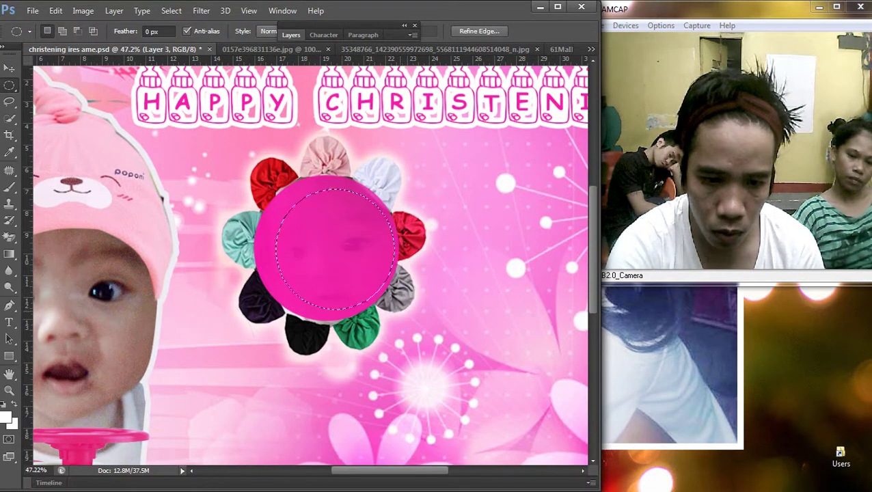
drag(258, 145, 381, 272)
drag(343, 208, 353, 216)
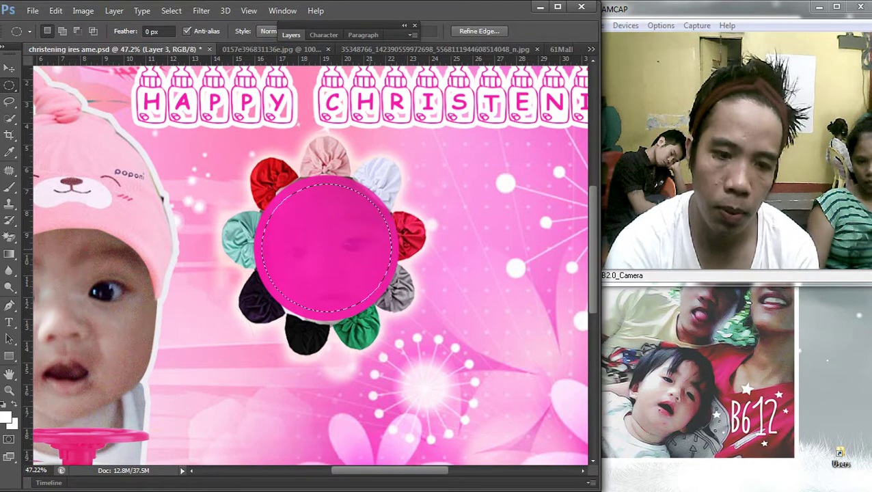
key(Delete)
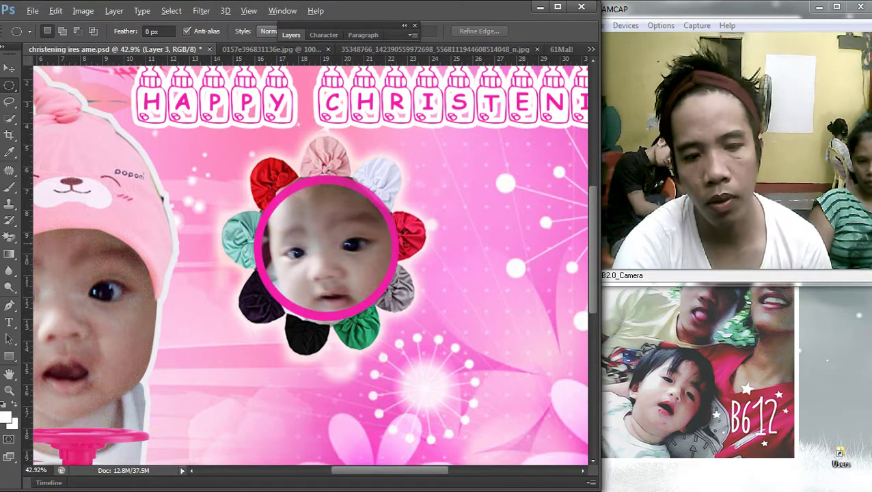
Step: Draw an elliptical selection around the pink-framed face
scroll(362, 260, up, 3)
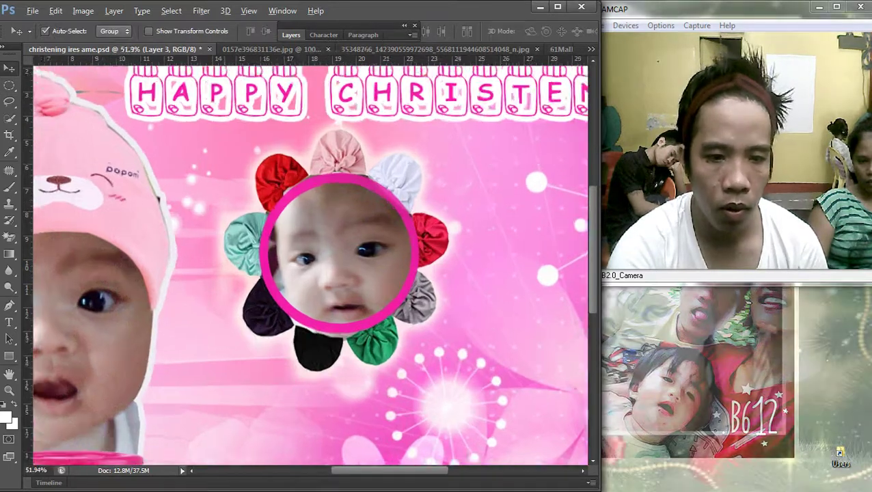
key(m)
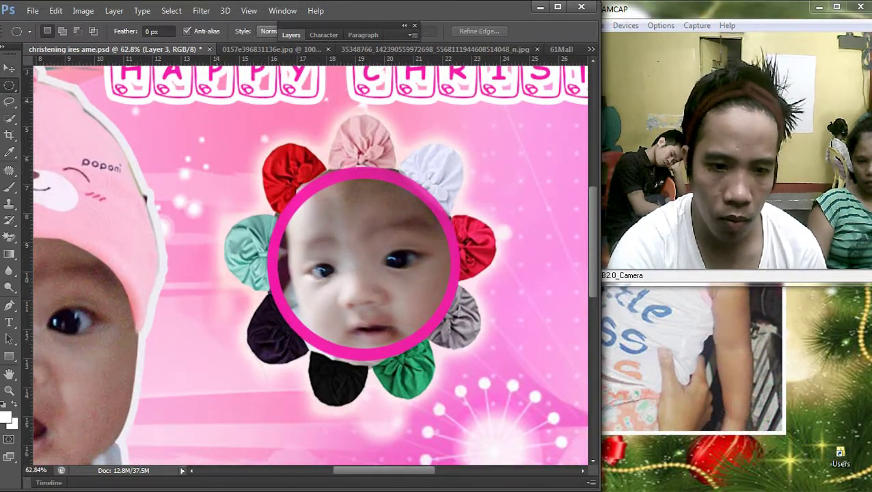
drag(255, 160, 444, 345)
drag(390, 237, 405, 241)
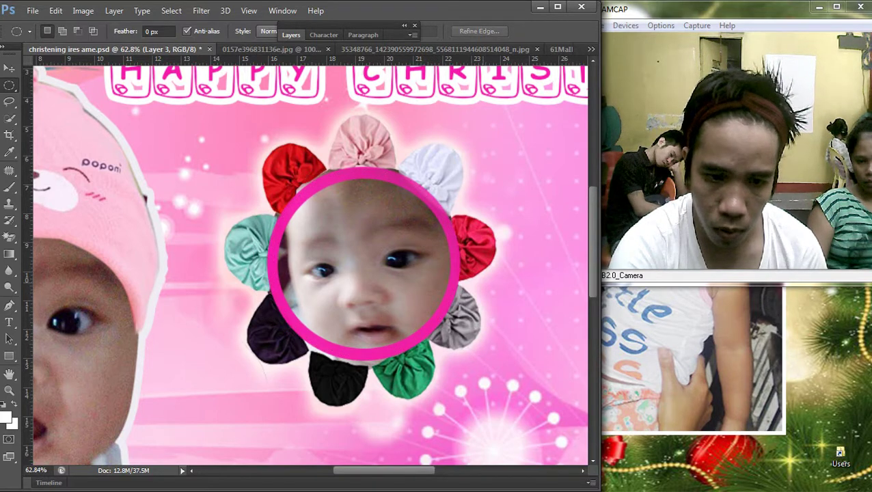
Step: Scale the pink ring up to about 107% and narrow its width slightly
key(v)
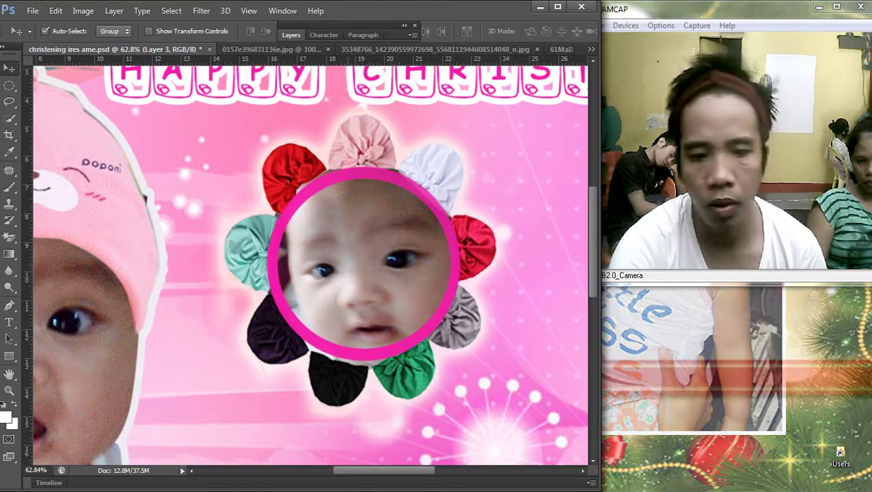
scroll(342, 205, down, 2)
right_click(280, 195)
key(Escape)
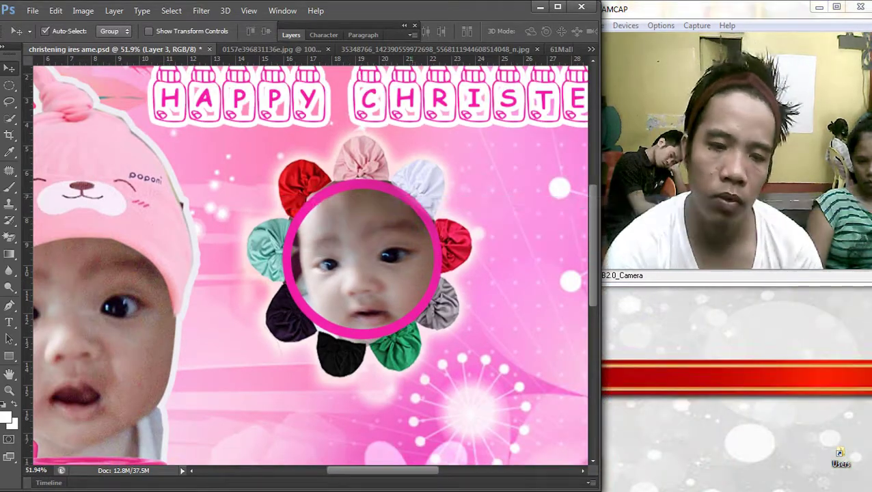
scroll(308, 263, down, 4)
scroll(324, 243, up, 2)
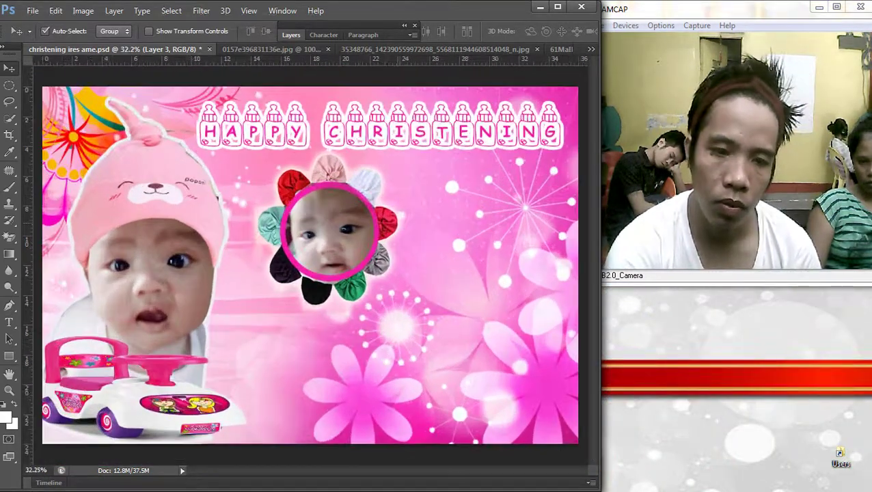
key(ctrl+t)
scroll(325, 242, up, 2)
drag(265, 183, 261, 181)
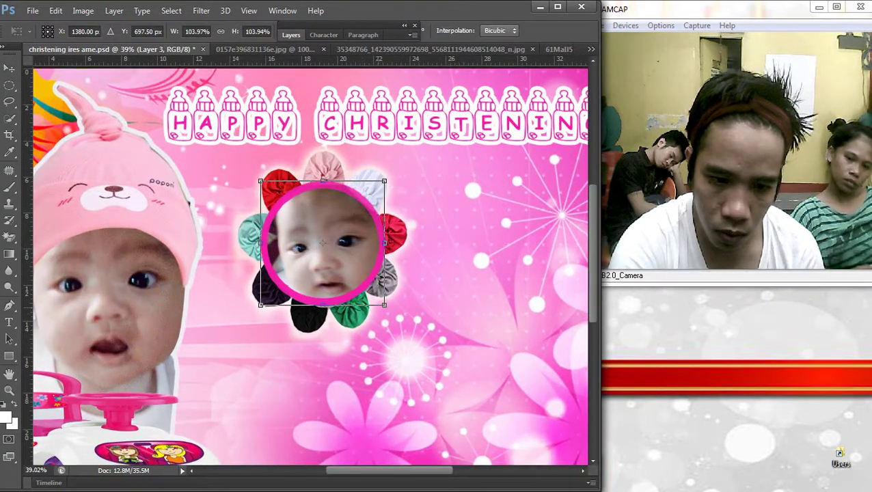
drag(384, 305, 388, 308)
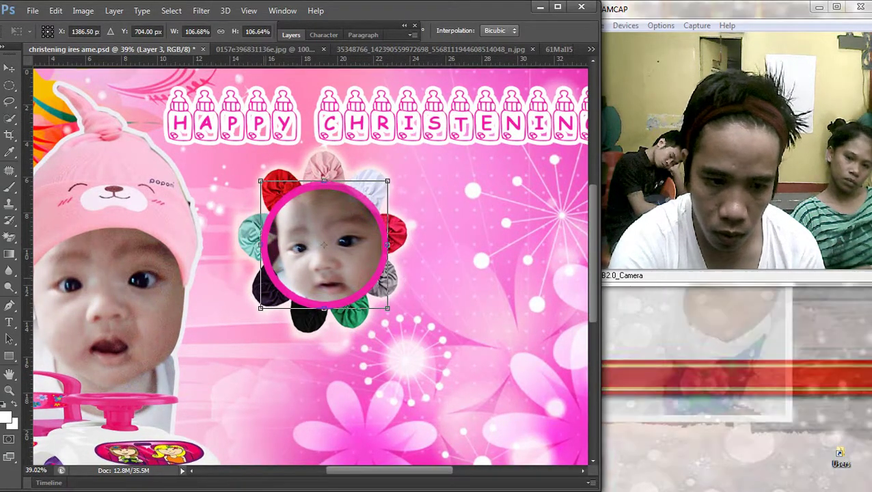
drag(260, 244, 261, 244)
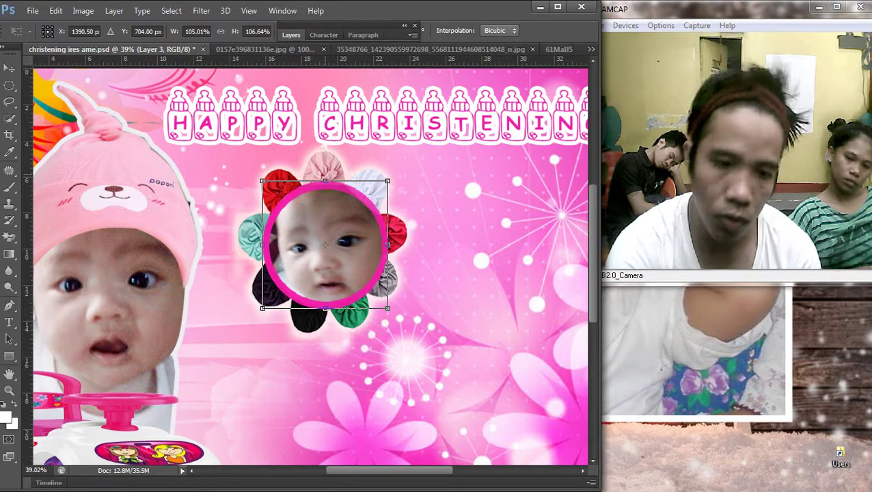
key(Return)
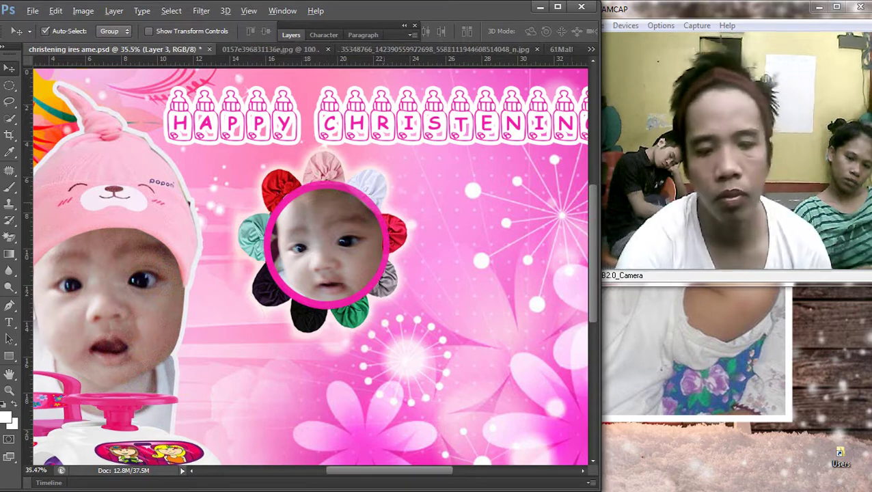
Step: Narrow the circle photo slightly from its right side
key(ctrl+0)
key(ctrl+t)
key(ctrl+plus)
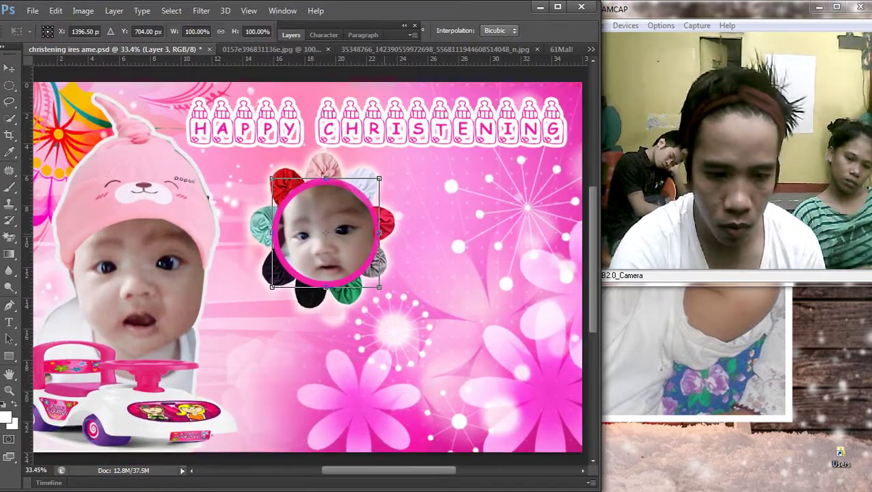
drag(379, 233, 376, 233)
key(Return)
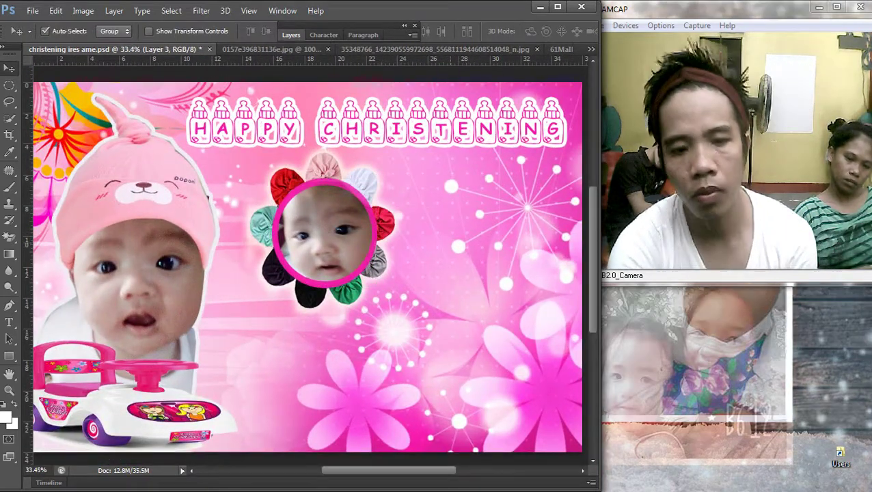
Step: Select Layer 3 on its own, with the Layers panel shown
scroll(307, 259, up, 1)
scroll(307, 232, down, 1)
scroll(308, 259, down, 3)
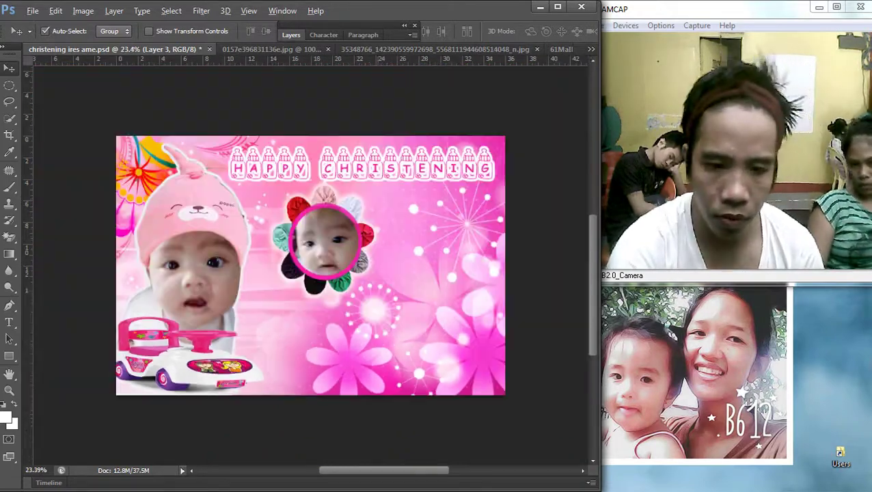
scroll(311, 265, down, 1)
scroll(311, 265, up, 1)
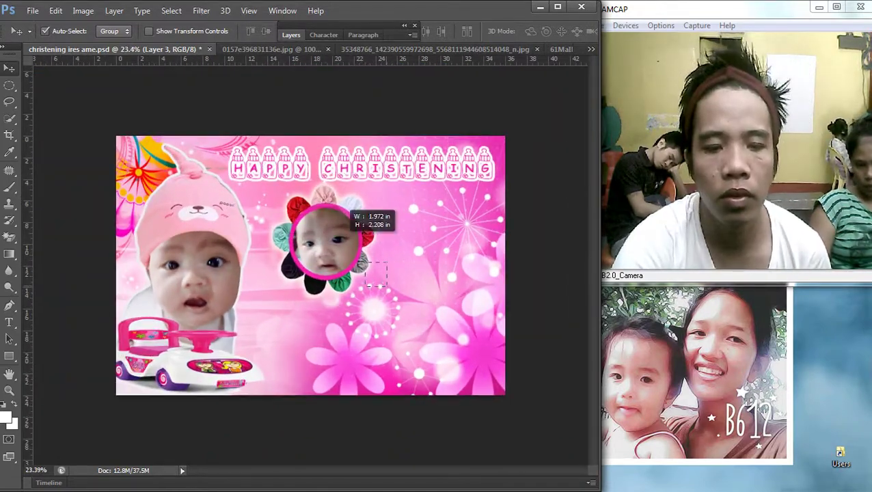
key(F7)
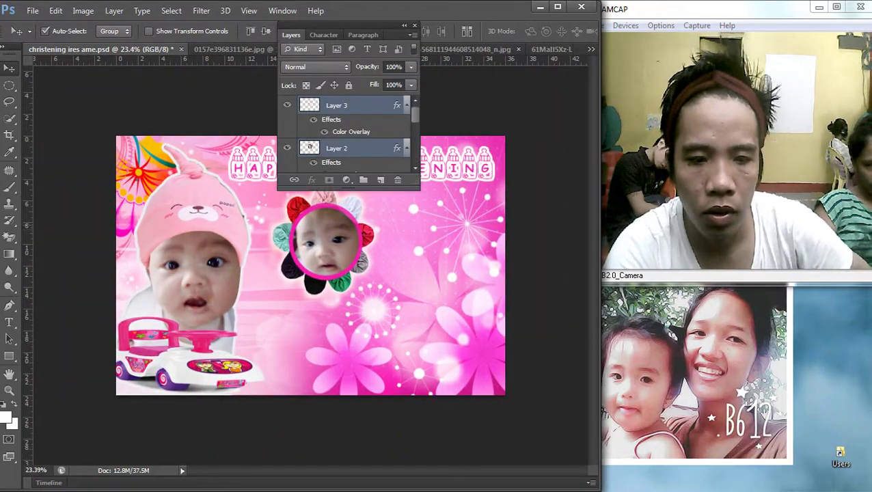
right_click(281, 221)
click(314, 229)
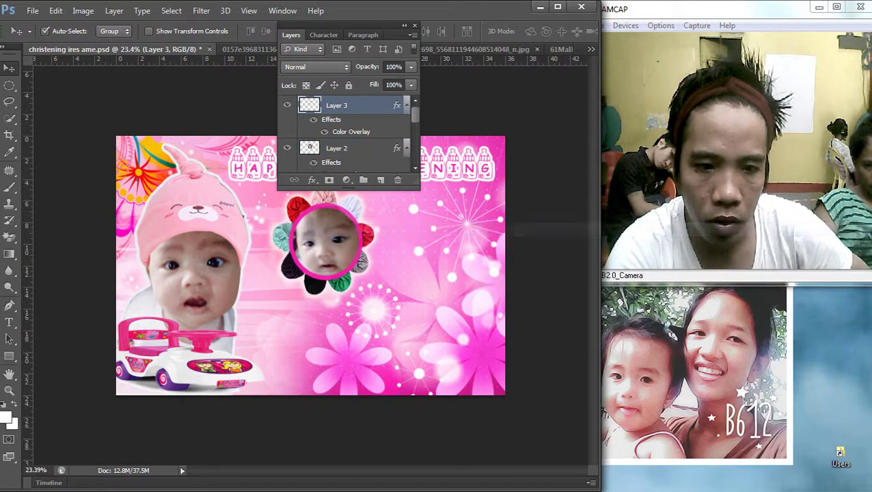
Step: Change Layer 3's Color Overlay from pink to white
double_click(369, 105)
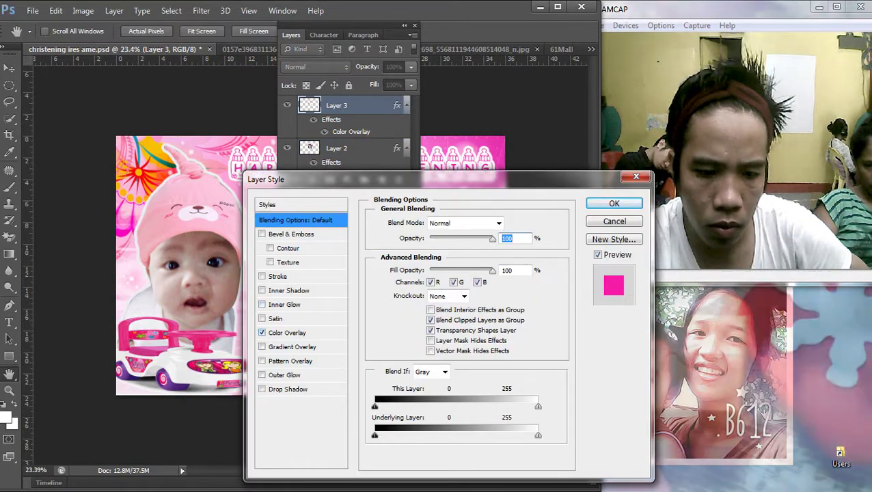
click(287, 332)
click(510, 223)
click(537, 309)
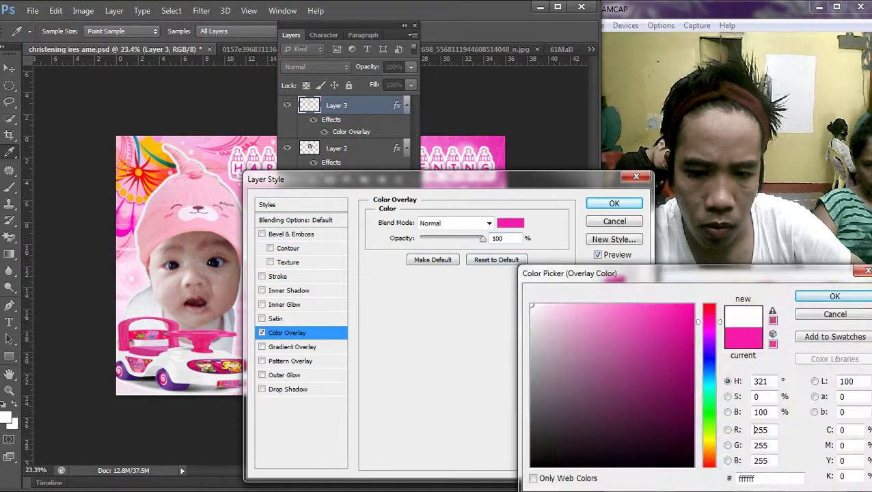
click(827, 300)
key(Return)
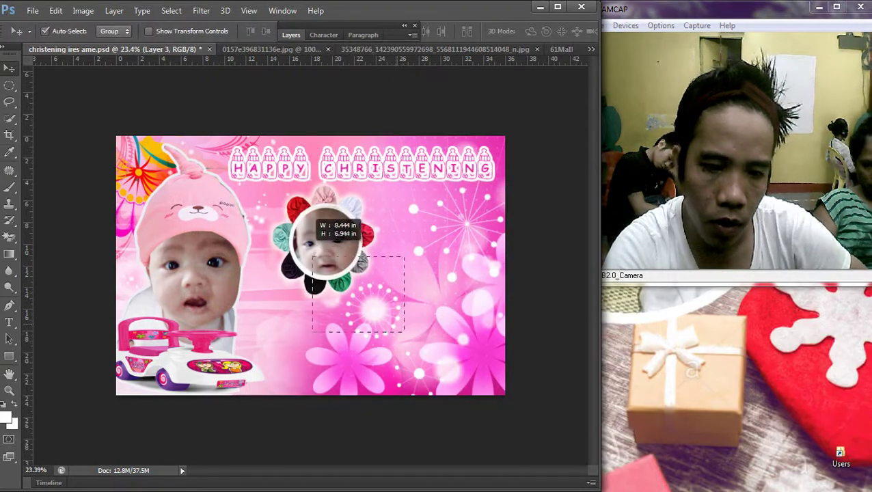
Step: Link the photo and flower frame layers and move them down beside the toy car
click(291, 34)
right_click(336, 148)
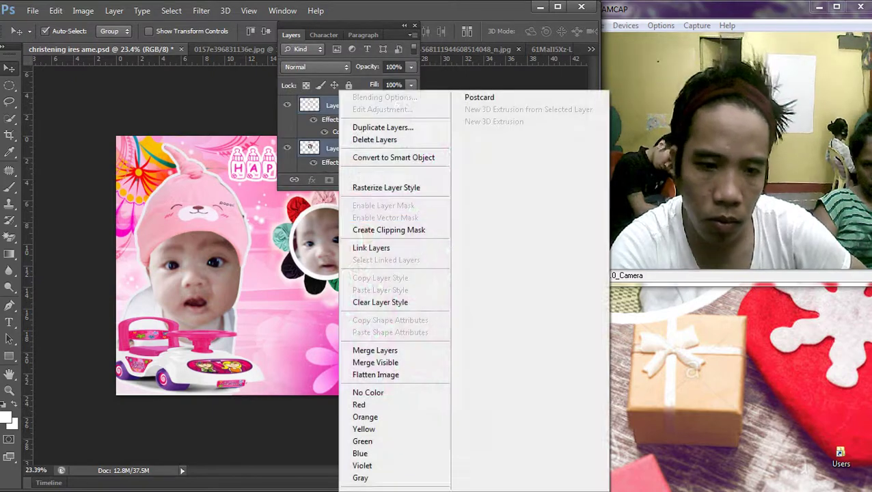
click(369, 248)
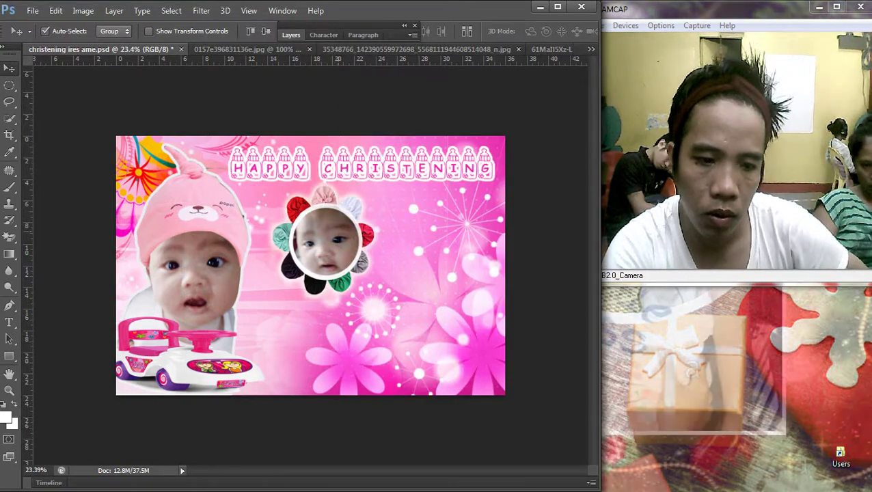
drag(355, 192, 313, 287)
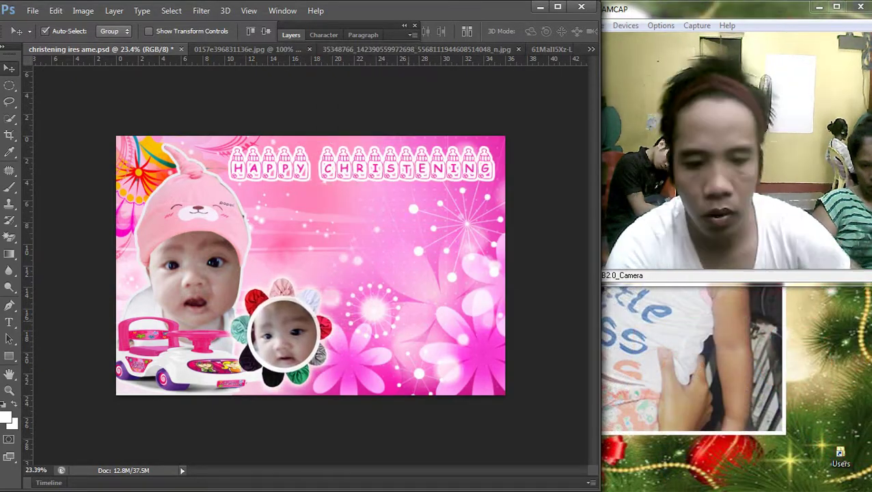
scroll(304, 268, down, 2)
scroll(305, 268, up, 3)
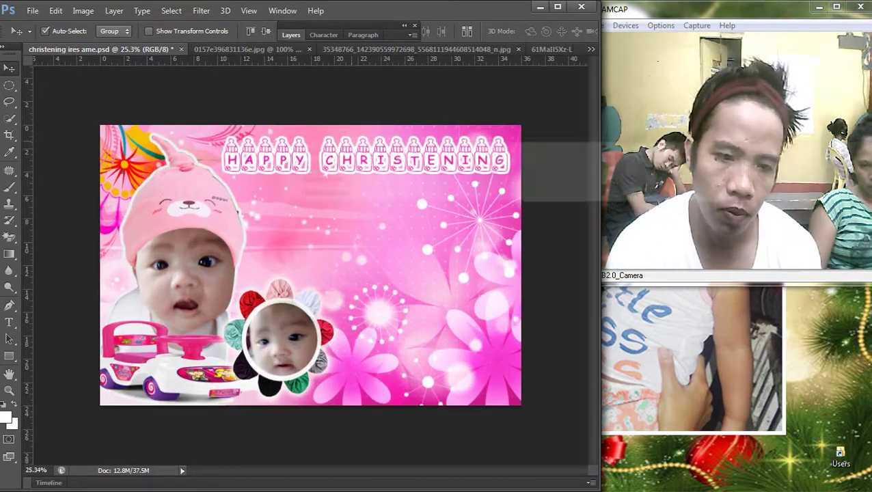
scroll(310, 265, up, 1)
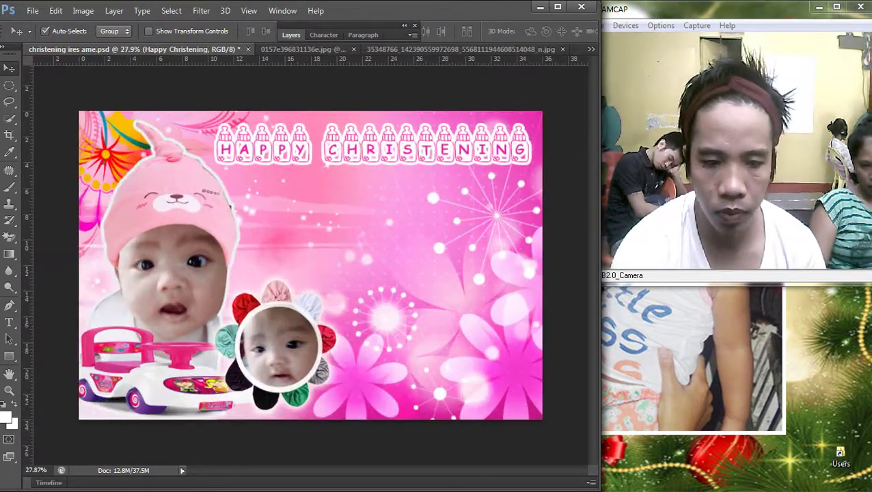
mouse_move(869, 246)
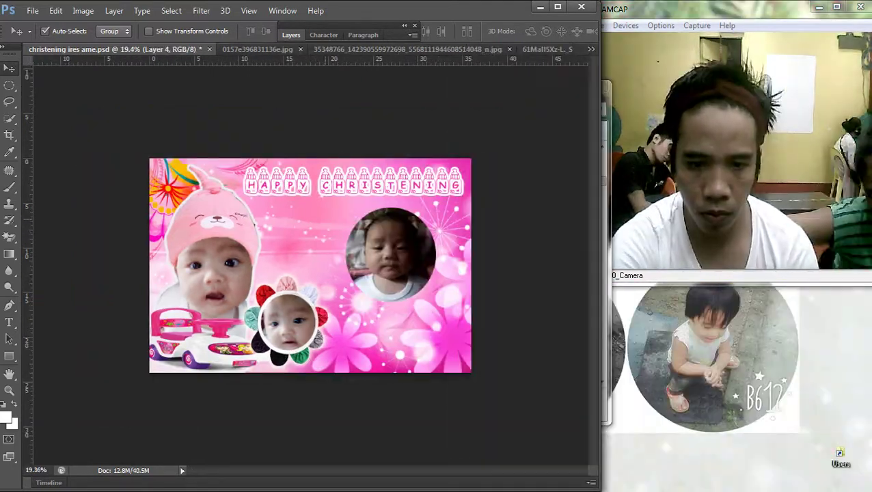
Step: Raise the RGB curve's midtones in Curves to brighten Layer 4's round baby photo
scroll(310, 265, up, 2)
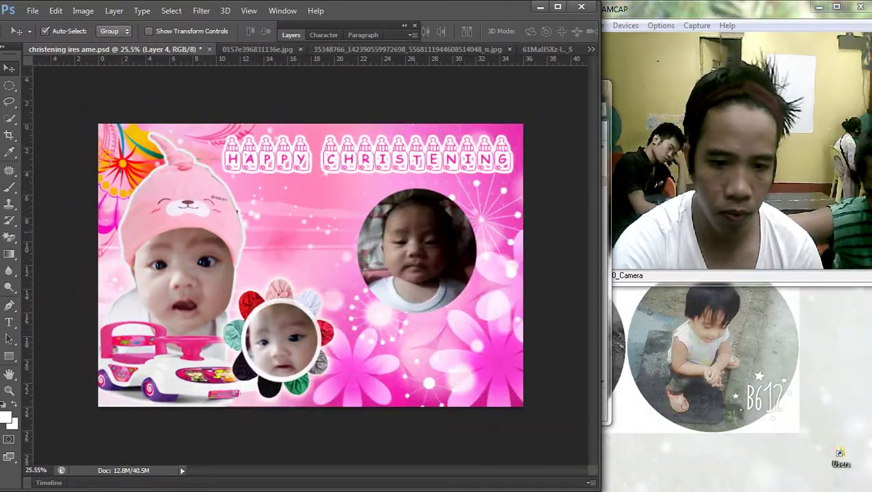
scroll(310, 265, up, 1)
key(ctrl+m)
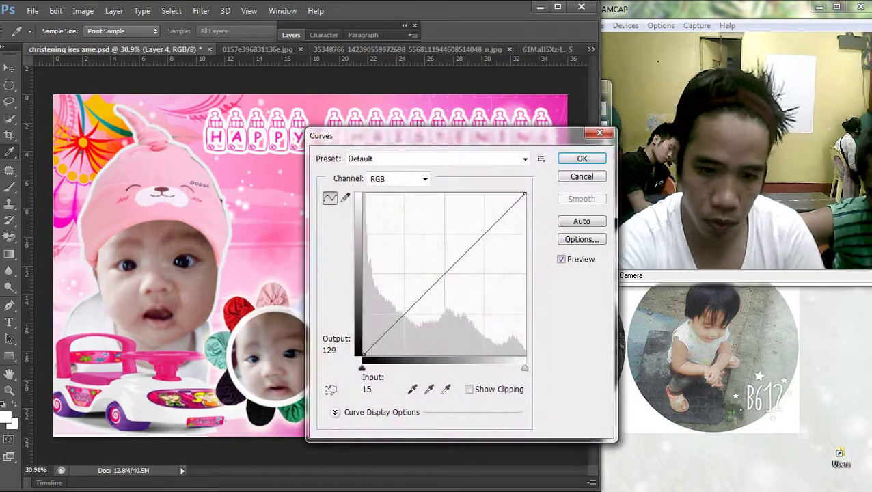
drag(446, 272, 447, 249)
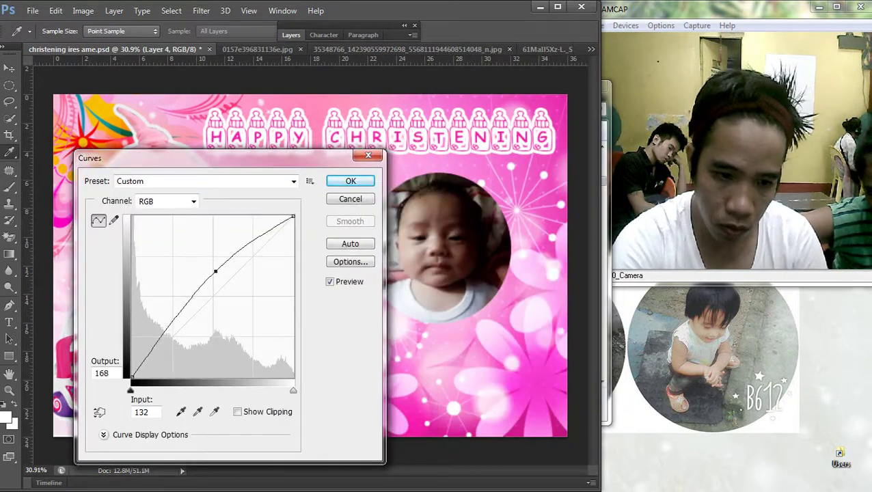
drag(240, 246, 117, 255)
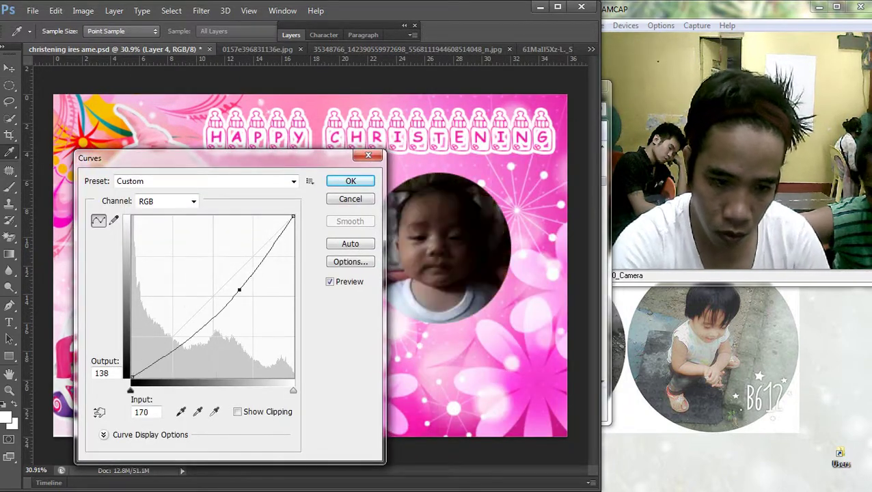
drag(239, 290, 220, 259)
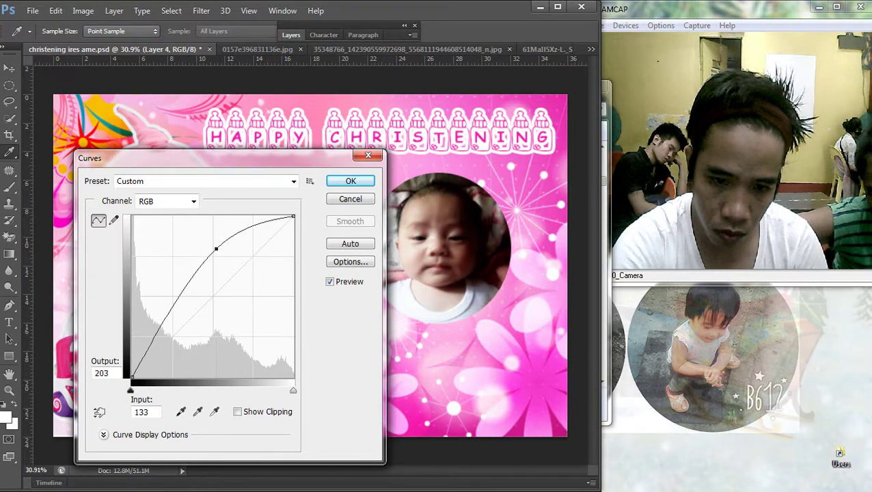
key(Return)
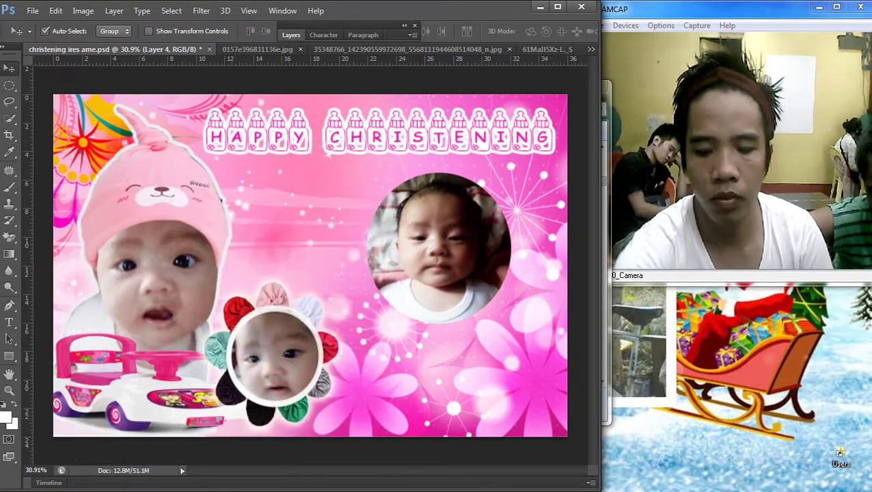
key(ctrl+minus)
key(ctrl+0)
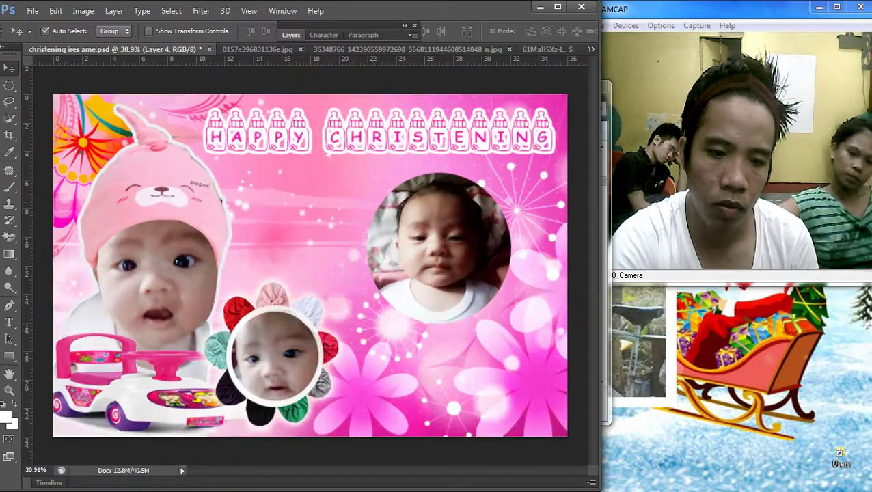
Step: Save the rainbow bow wreath image from Google Images and drag the download onto the Photoshop banner
mouse_move(868, 246)
click(854, 209)
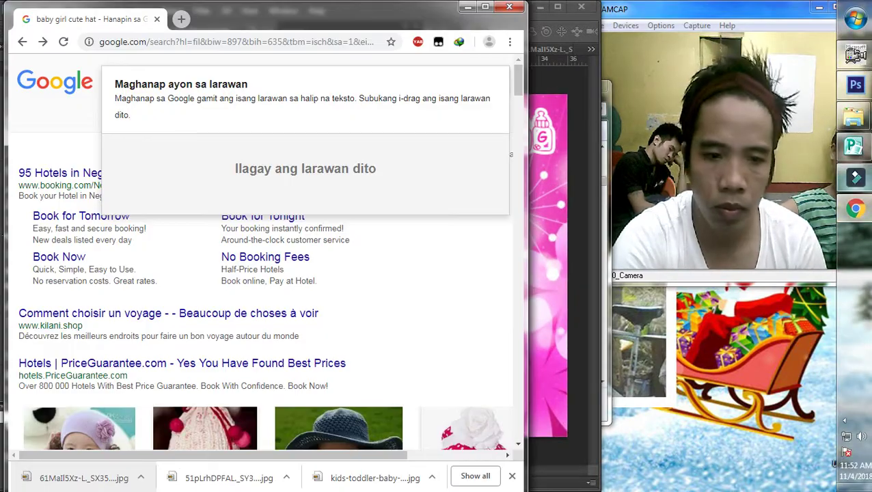
scroll(259, 274, down, 10)
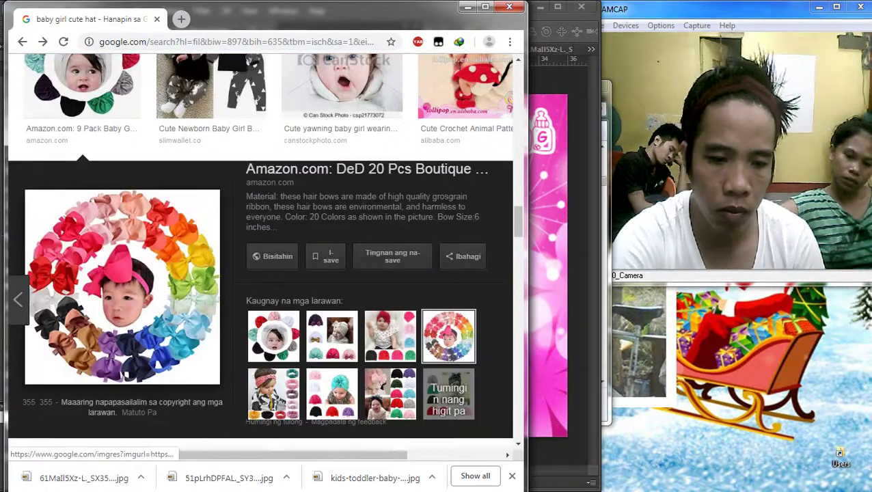
right_click(76, 251)
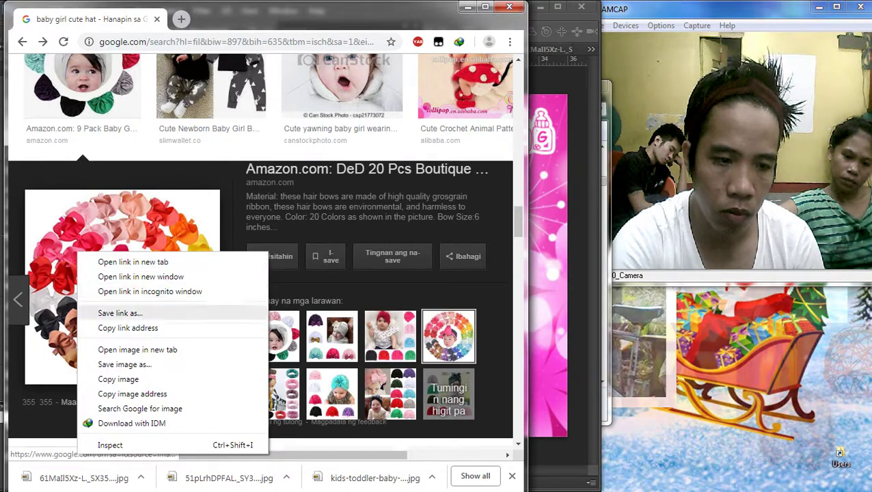
click(110, 364)
key(Return)
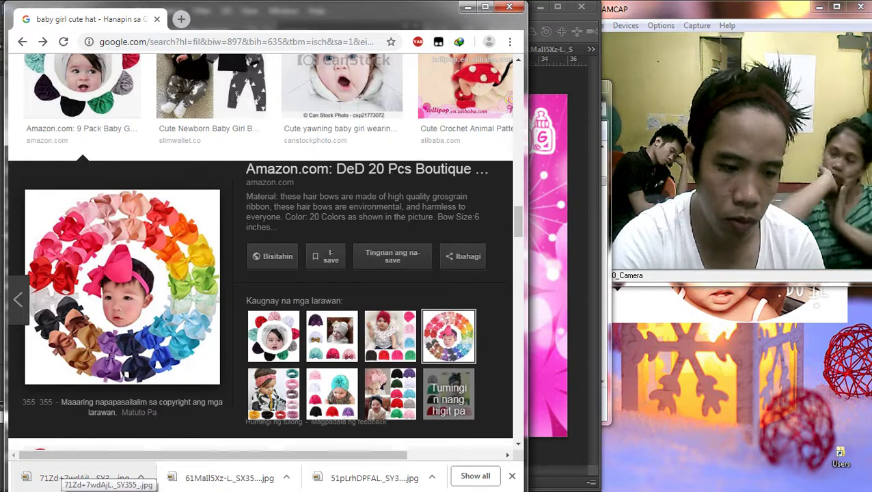
drag(89, 478, 310, 265)
Step: Place the bow wreath, move it up slightly, and Magic Erase its white background
key(Return)
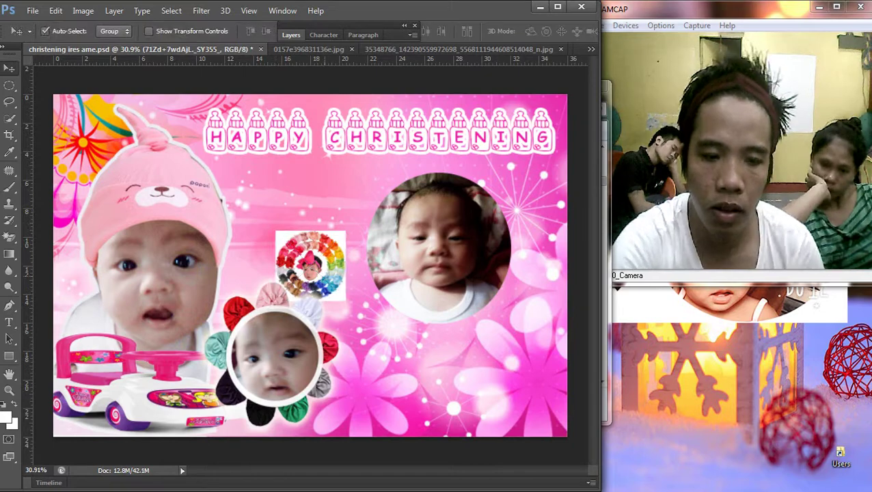
scroll(322, 275, up, 4)
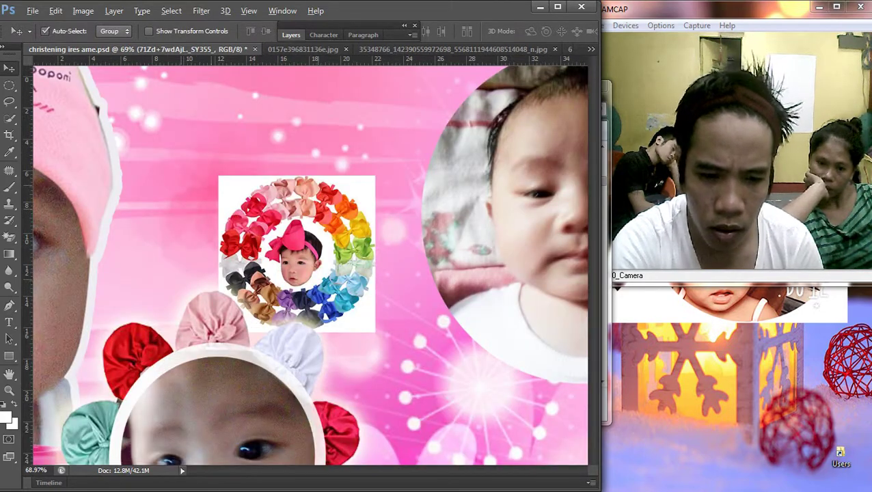
scroll(320, 286, up, 2)
drag(297, 263, 309, 220)
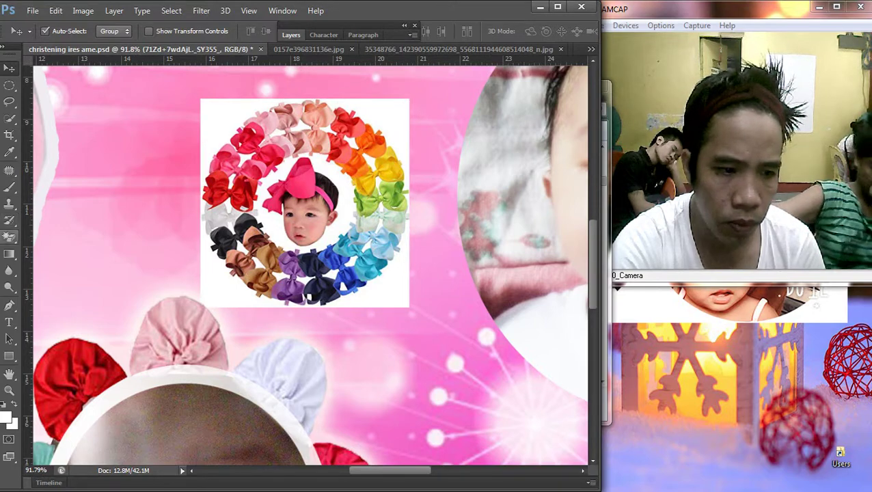
key(e)
click(219, 113)
key(Return)
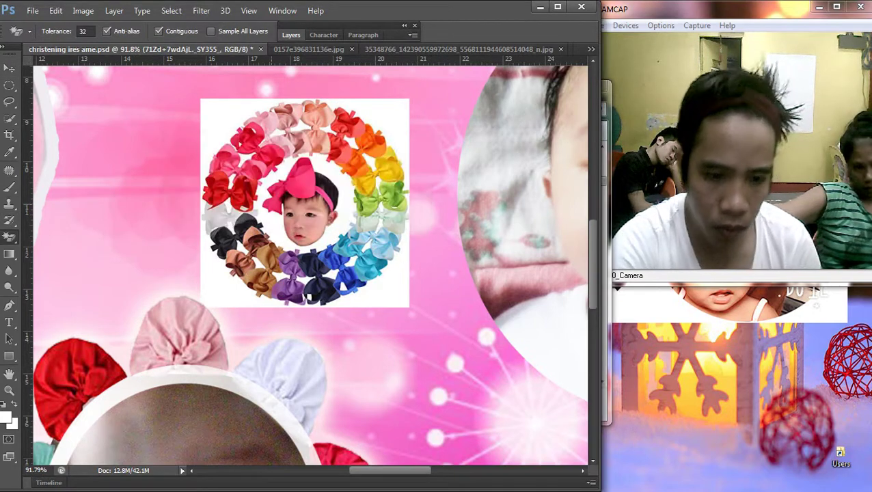
Step: Darken the wreath's midtones with Curves
key(ctrl+m)
drag(225, 283, 225, 305)
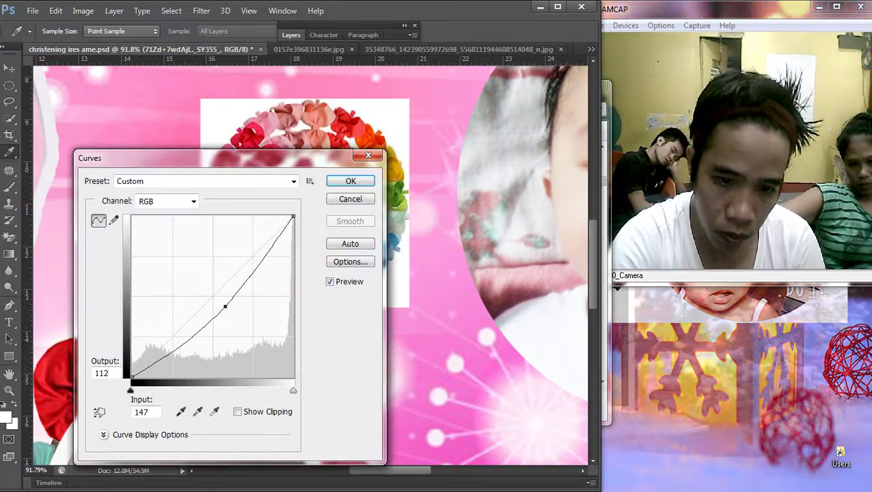
key(Return)
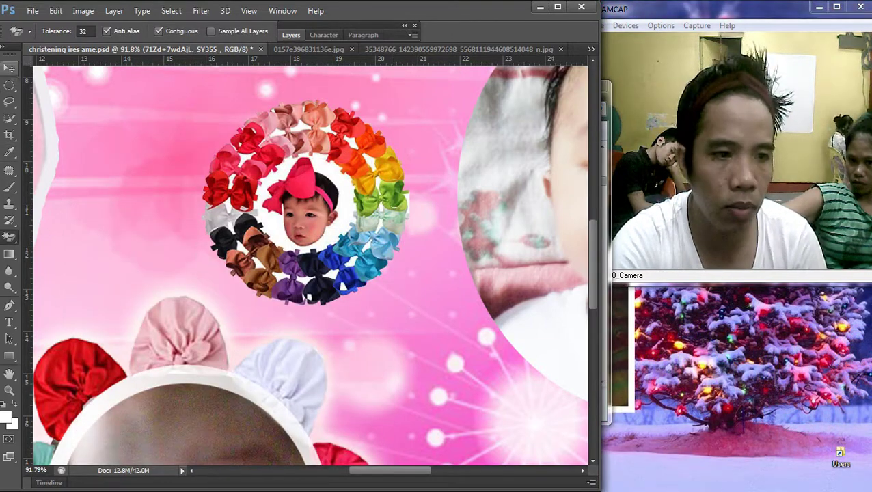
Step: Delete the baby face from the wreath centre with an elliptical selection
key(m)
drag(254, 153, 352, 214)
drag(331, 171, 348, 178)
key(Delete)
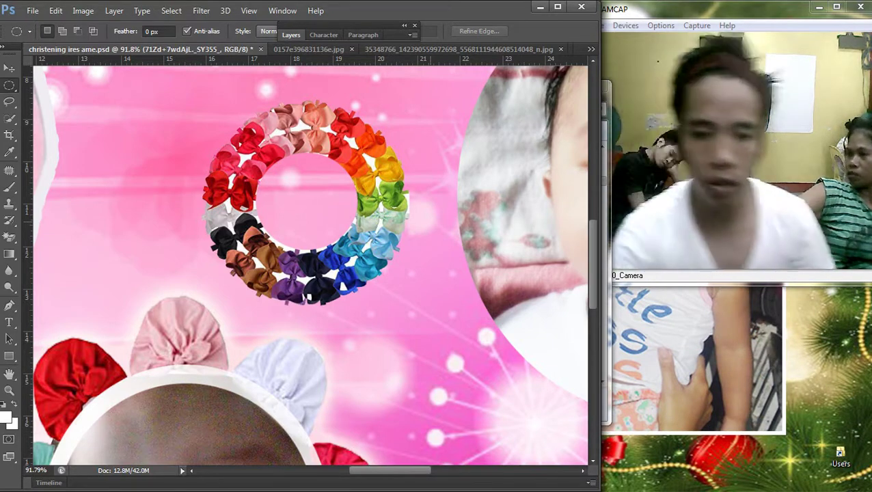
Step: Shrink Layer 4's baby photo to about 45% and move it onto the wreath
scroll(436, 202, down, 2)
key(v)
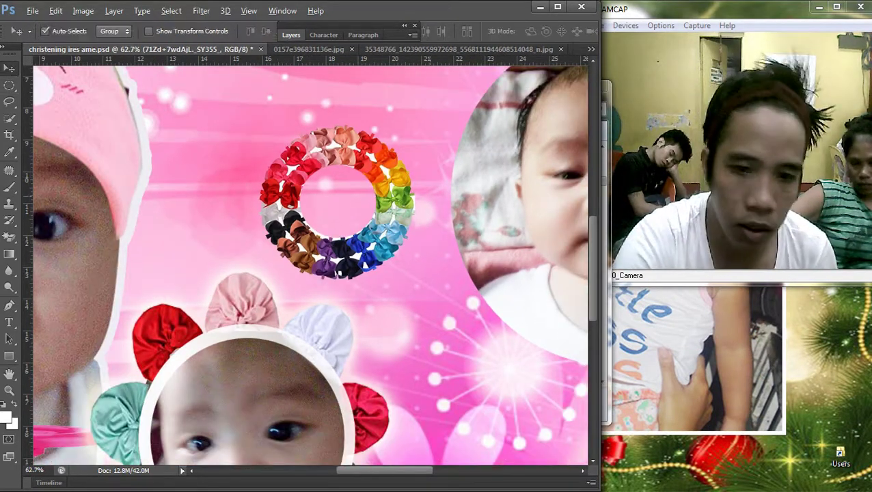
scroll(301, 205, down, 1)
right_click(281, 165)
click(314, 174)
scroll(310, 263, down, 2)
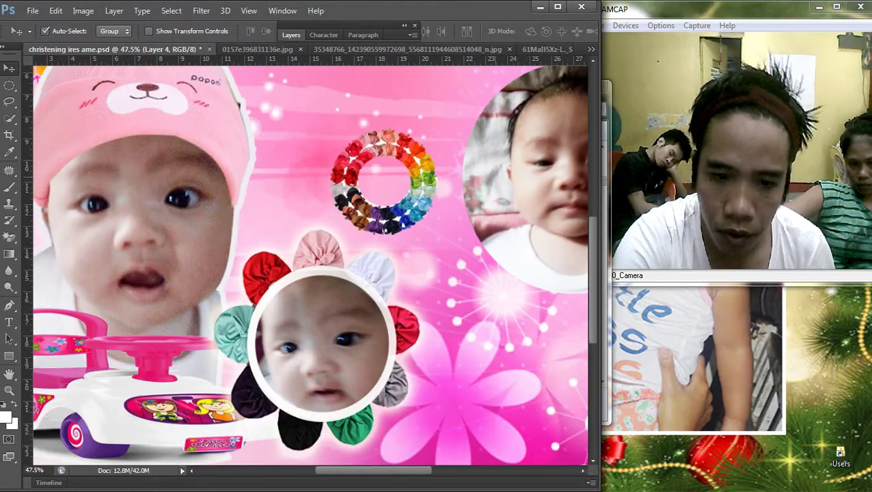
key(ctrl+t)
scroll(311, 263, down, 3)
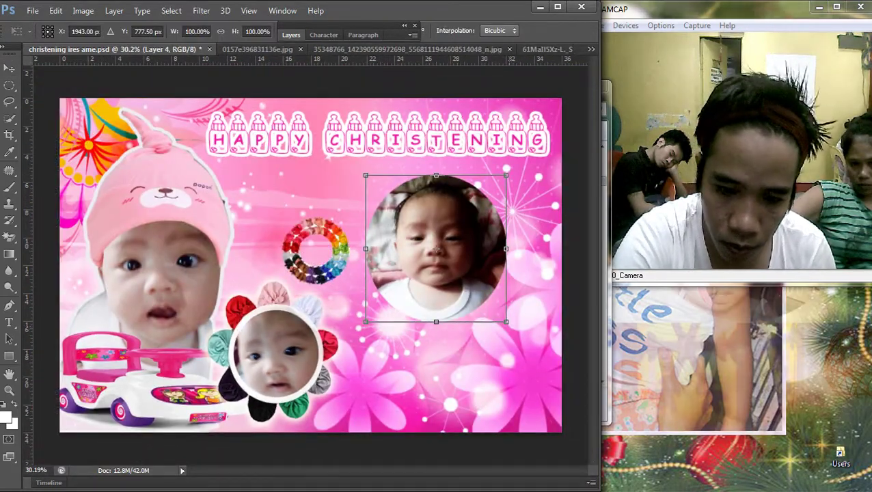
drag(506, 321, 429, 240)
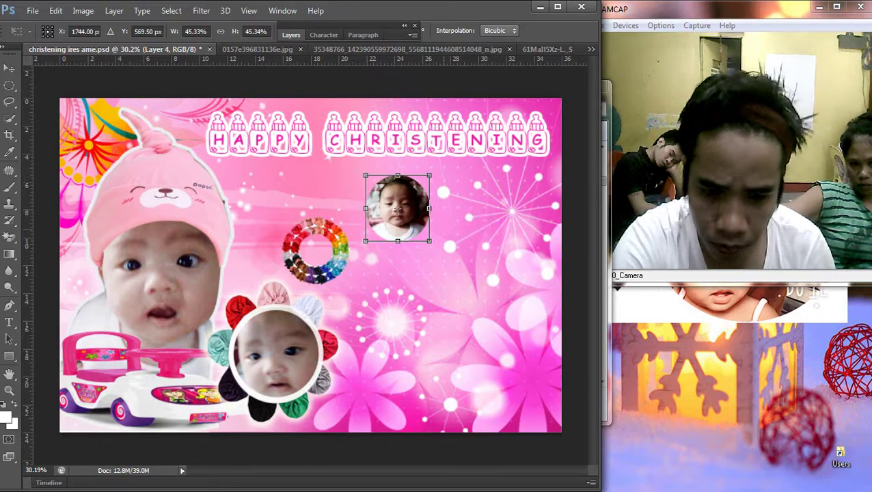
key(Return)
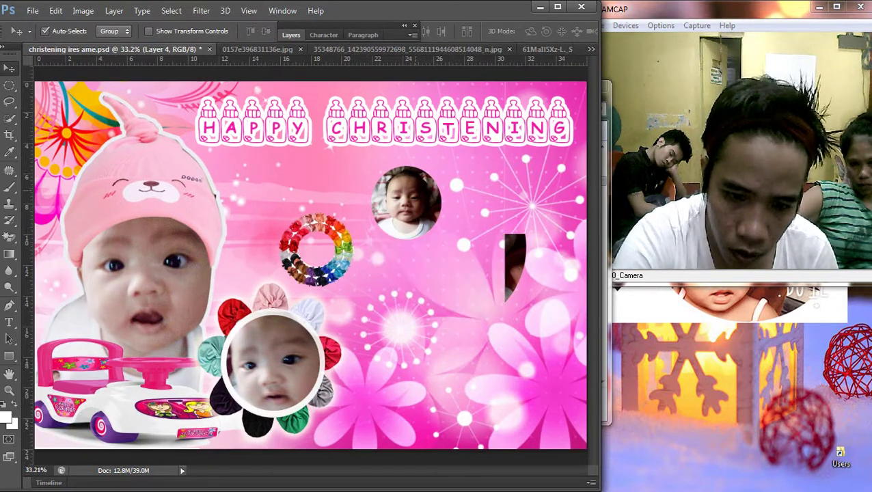
drag(410, 199, 341, 216)
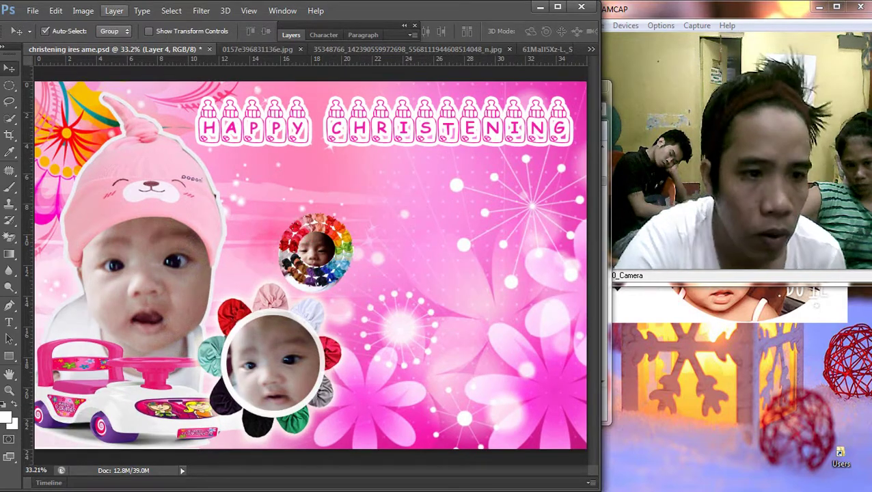
Step: Bring the baby photo in front of the wreath and centre it inside
click(114, 10)
mouse_move(123, 296)
click(300, 296)
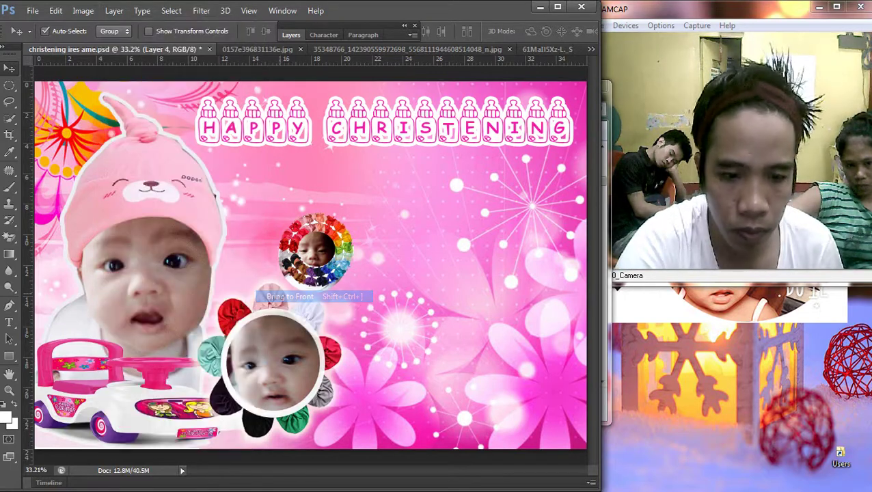
drag(341, 212, 343, 223)
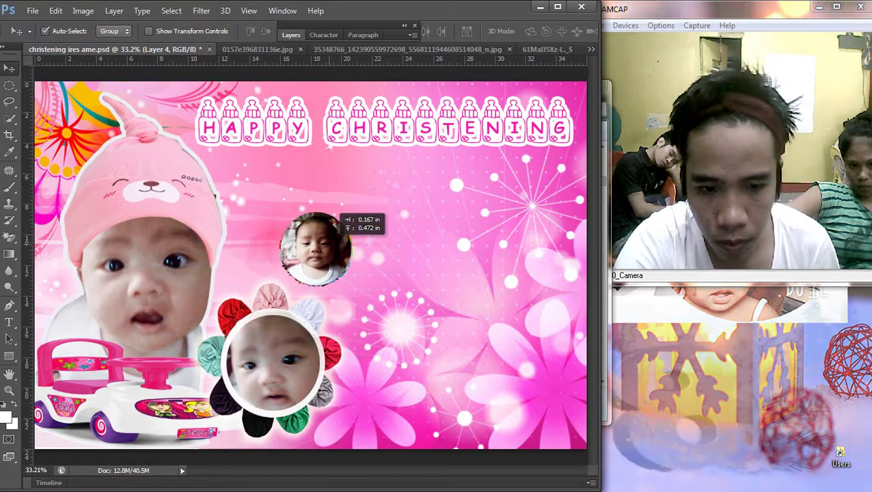
Step: Enlarge the wreath to about 117% and position it around the photo
scroll(324, 243, up, 4)
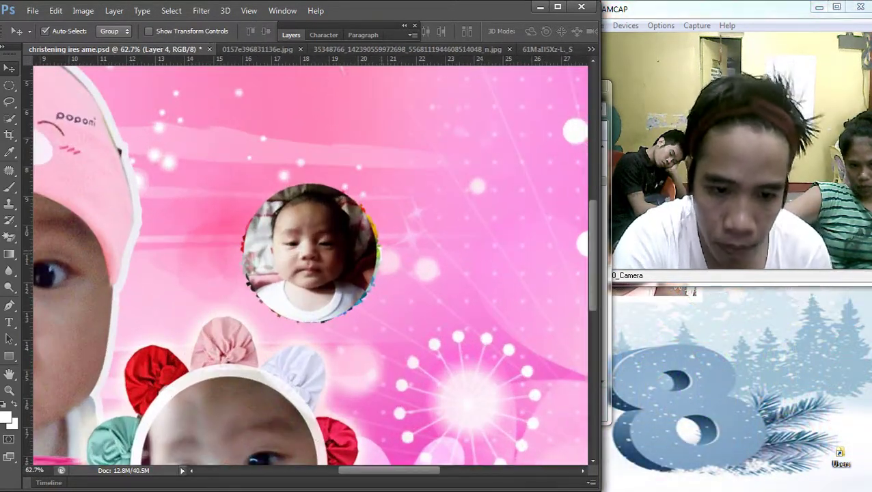
right_click(281, 251)
click(321, 258)
key(ctrl+t)
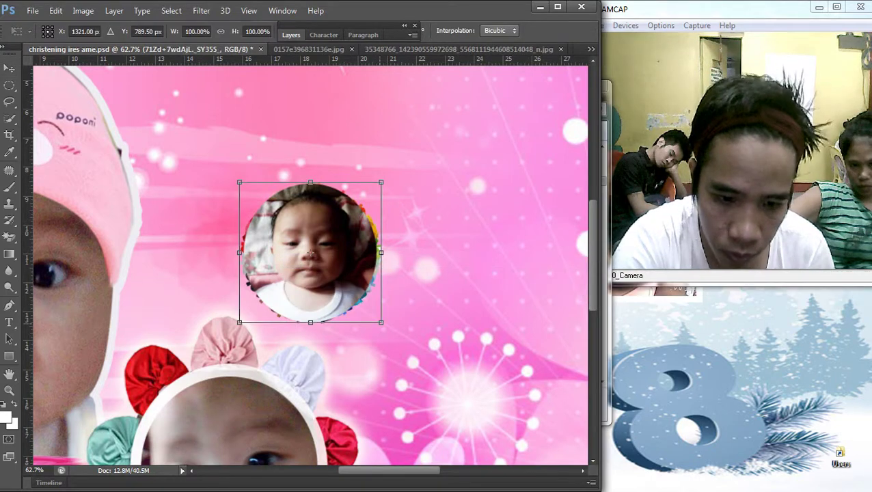
drag(381, 322, 405, 345)
drag(321, 263, 311, 249)
drag(393, 330, 402, 338)
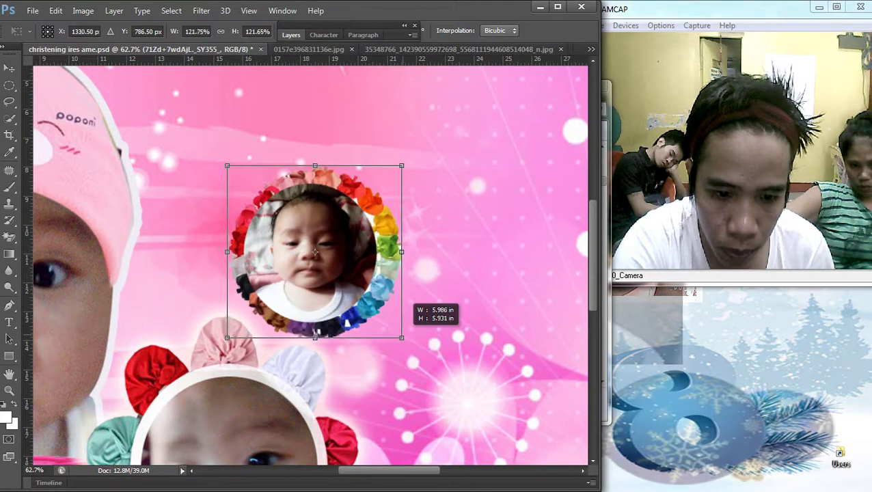
key(Return)
Step: Nudge the baby photo to centre it within the wreath
right_click(280, 235)
click(311, 244)
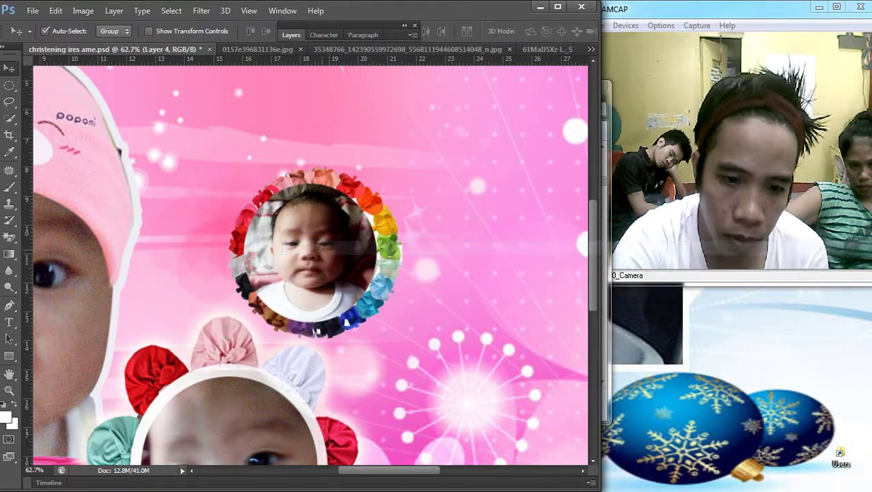
right_click(280, 248)
click(301, 253)
drag(340, 224, 345, 222)
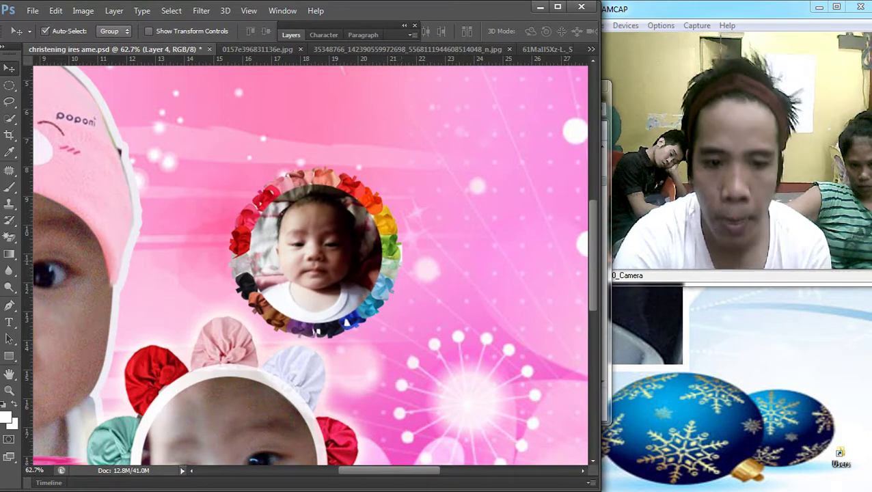
Step: Scale the wreath up slightly again so the bows frame the photo evenly
right_click(281, 259)
click(308, 270)
key(ctrl+t)
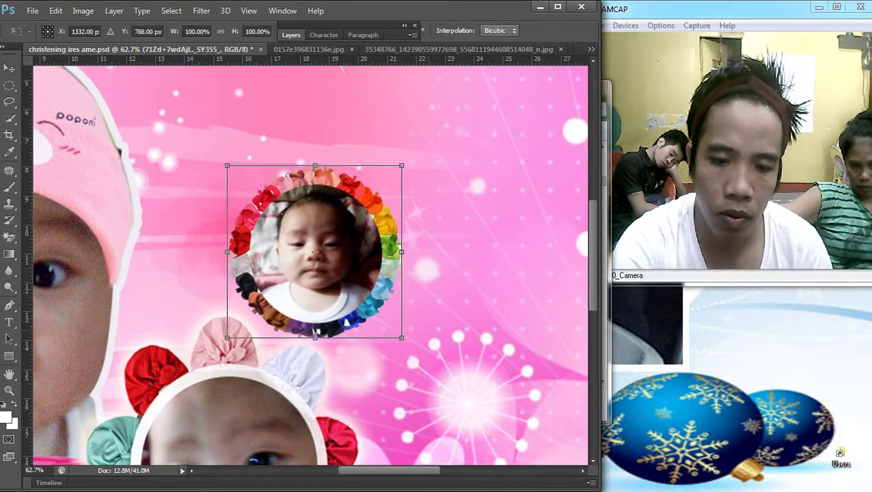
drag(402, 337, 416, 352)
key(Return)
Step: Shift the baby photo a little to the right inside the wreath
right_click(282, 247)
click(297, 250)
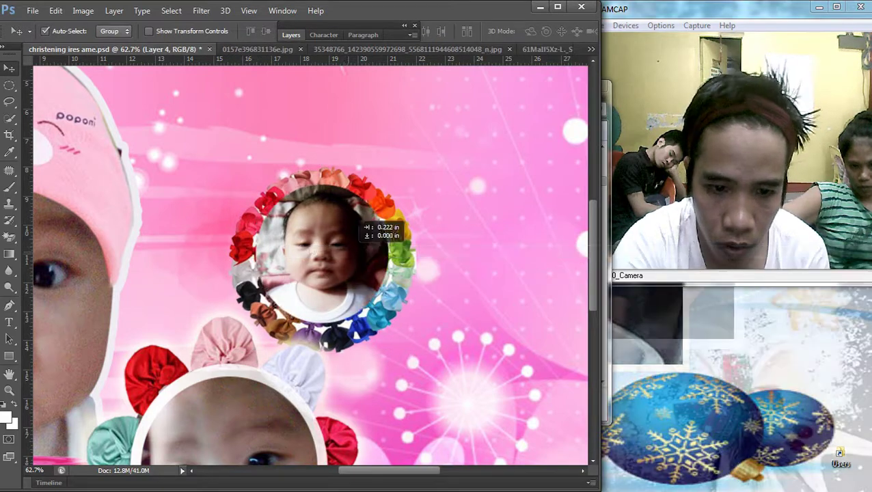
drag(342, 220, 346, 223)
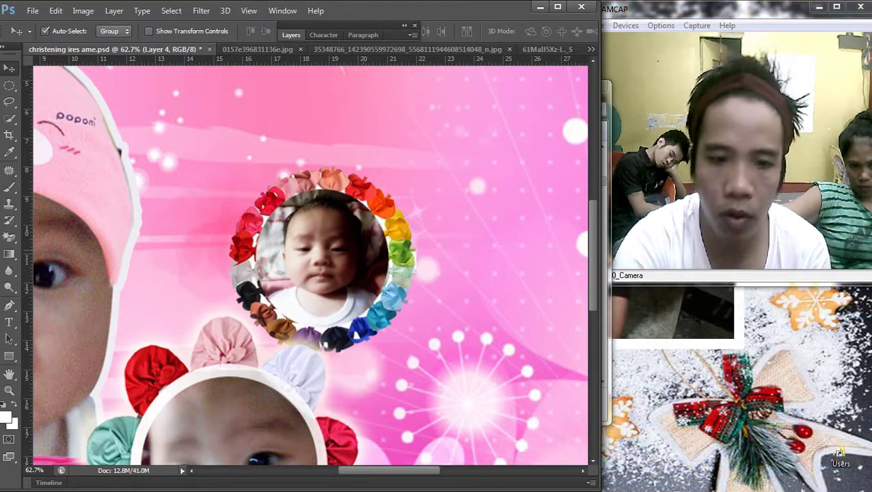
key(F7)
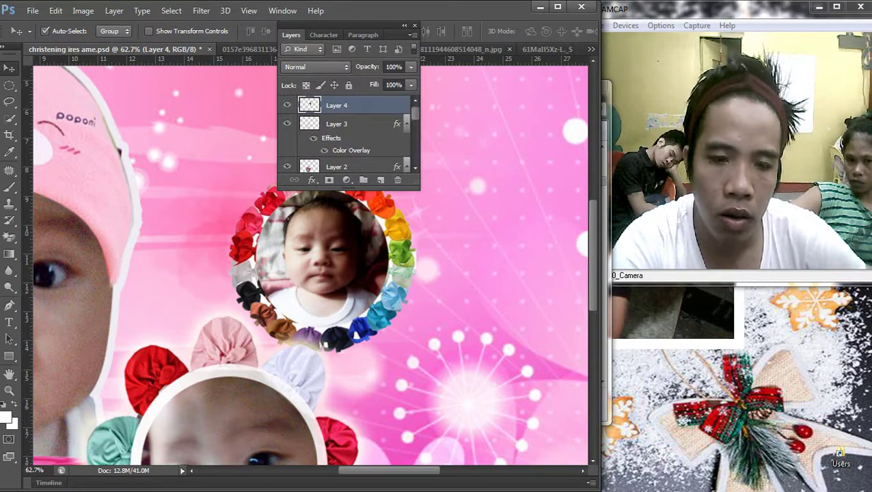
Step: Add a light grey stroke outline to the baby photo layer
double_click(309, 103)
click(277, 276)
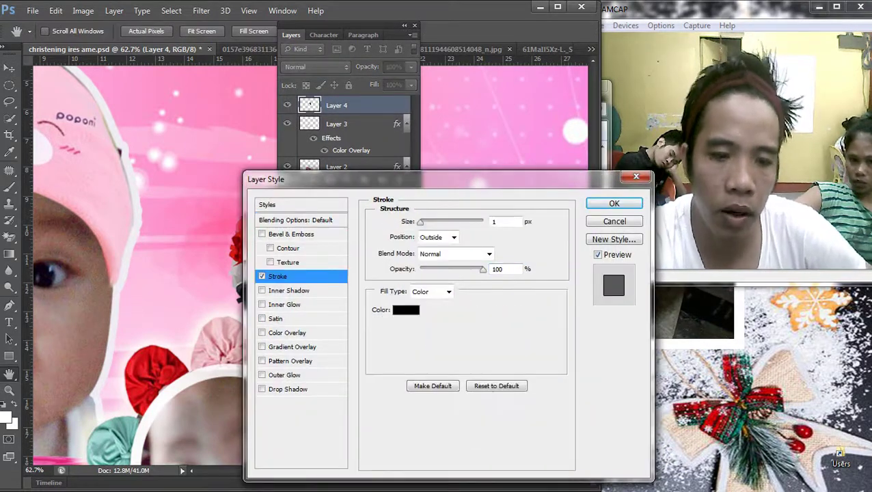
mouse_move(328, 179)
mouse_down()
mouse_move(516, 173)
mouse_move(492, 167)
mouse_up()
drag(585, 209, 589, 209)
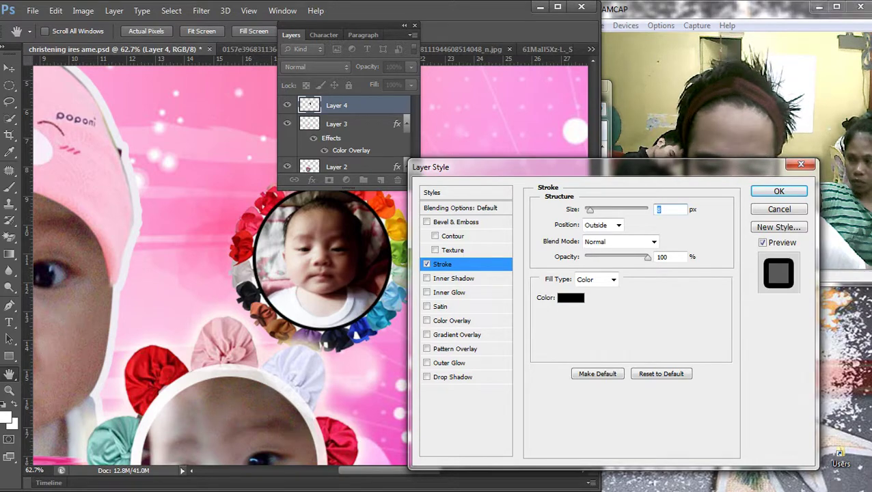
click(571, 297)
click(754, 430)
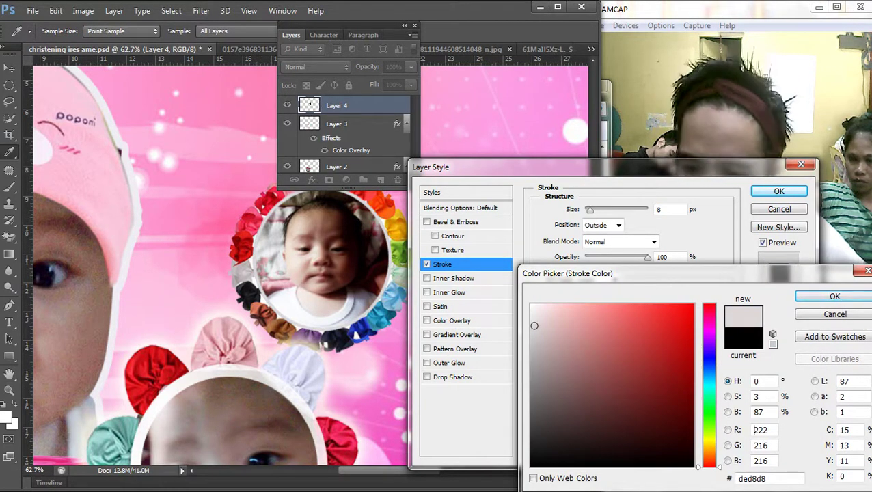
key(Return)
key(Return)
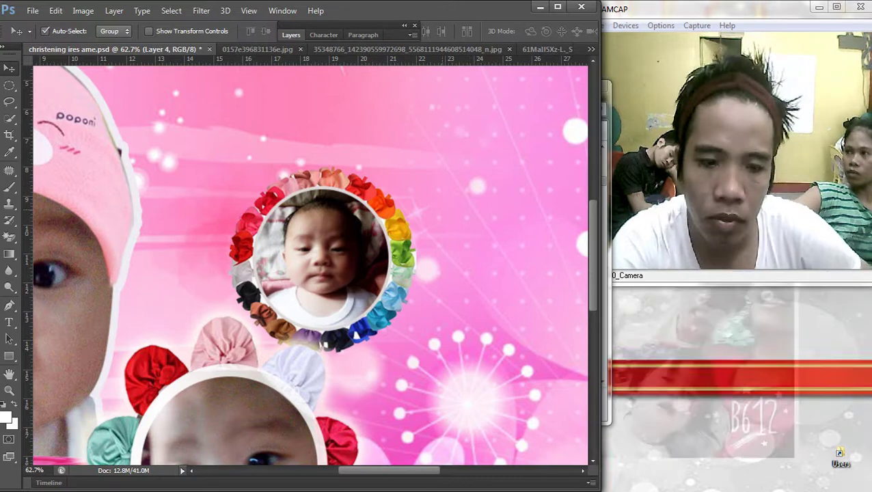
Step: Adjust the photo's stroke size to 13 px and nudge it centred inside the wreath
key(F7)
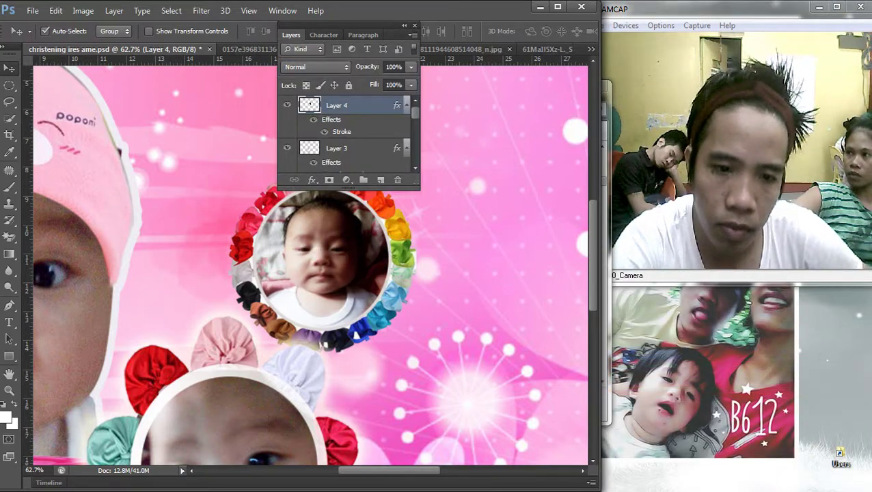
double_click(369, 105)
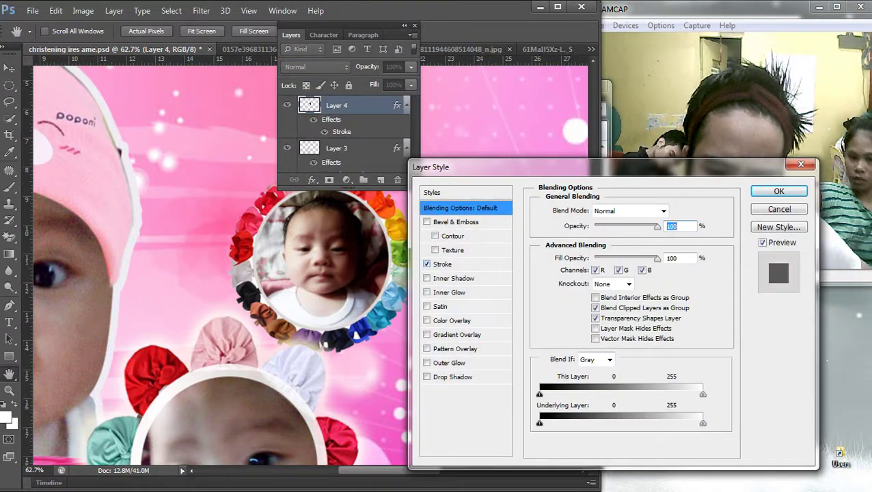
click(451, 264)
key(shift+Up)
key(shift+Up)
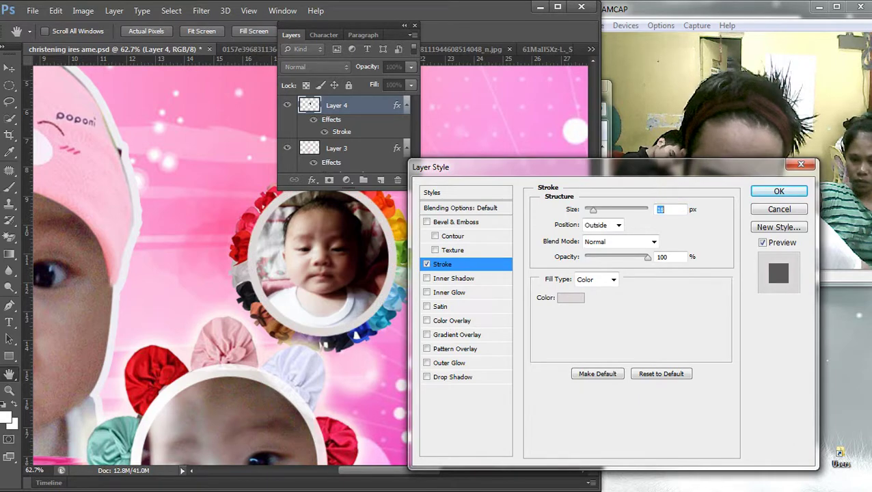
key(shift+Down)
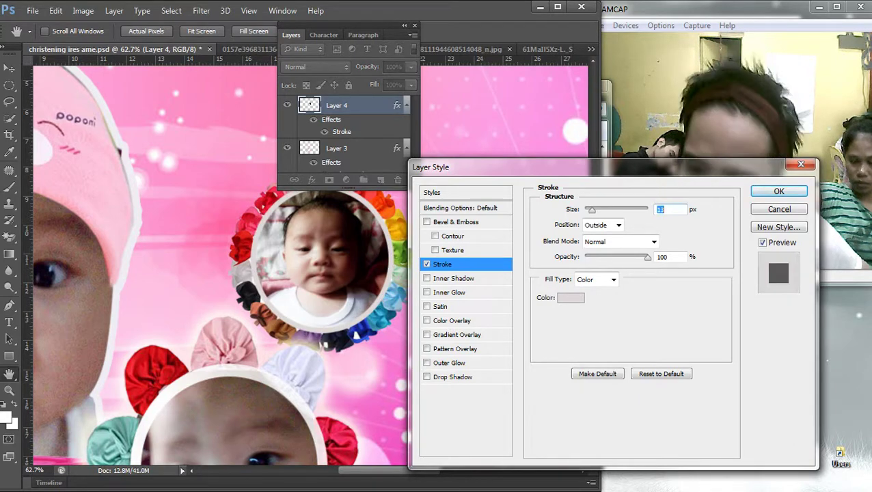
key(Return)
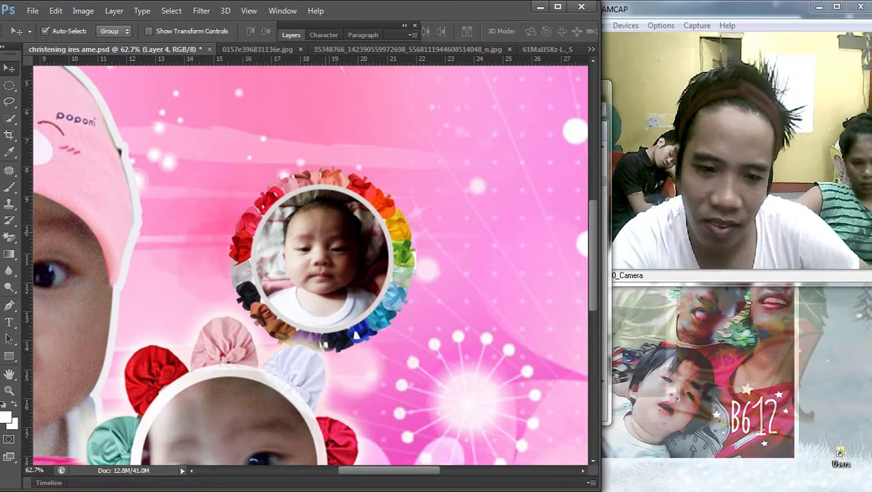
drag(335, 199, 333, 204)
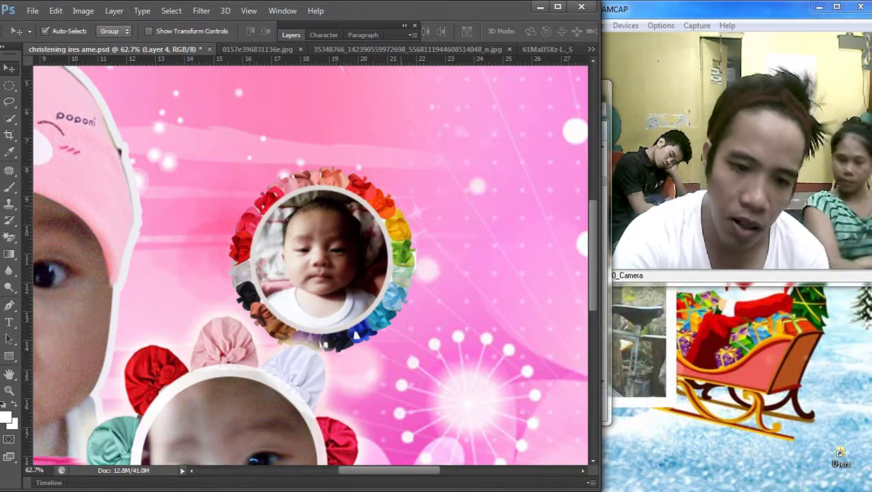
Step: Copy Layer 2's outer glow layer style and paste it onto the rainbow wreath layer
key(Right)
key(ctrl+minus)
key(ctrl+minus)
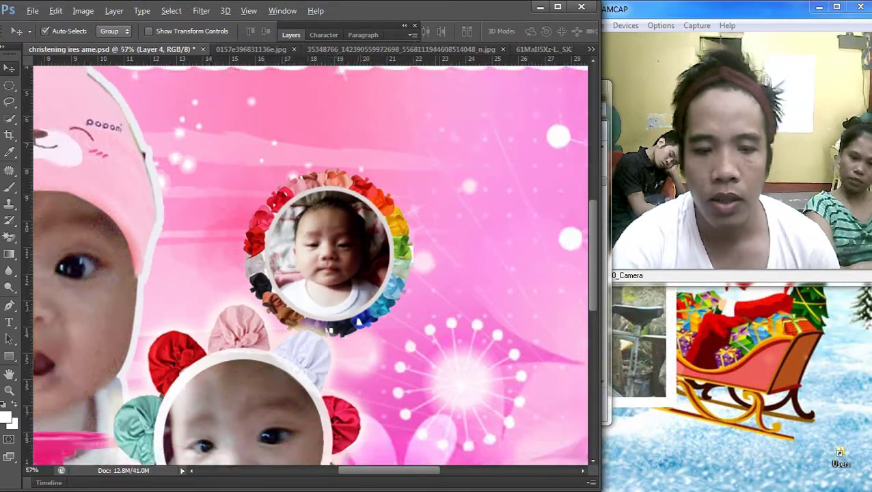
scroll(322, 253, up, 2)
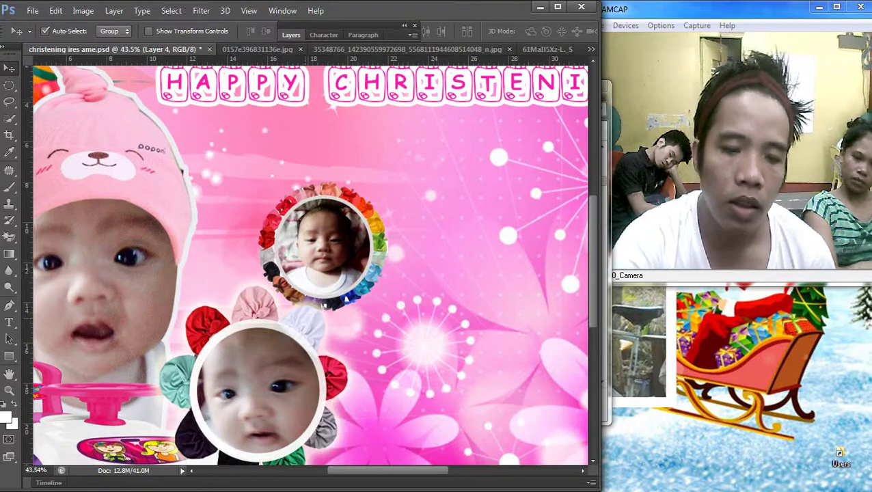
key(F7)
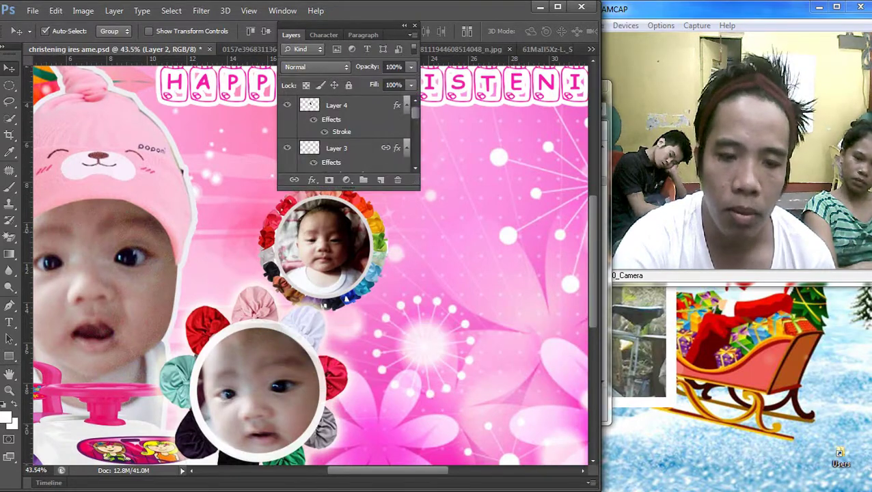
scroll(348, 137, down, 3)
right_click(329, 248)
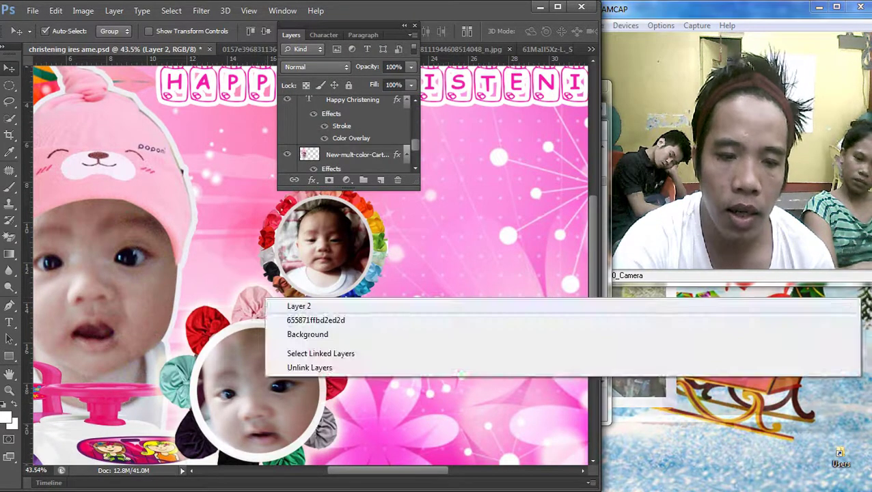
click(345, 252)
right_click(373, 106)
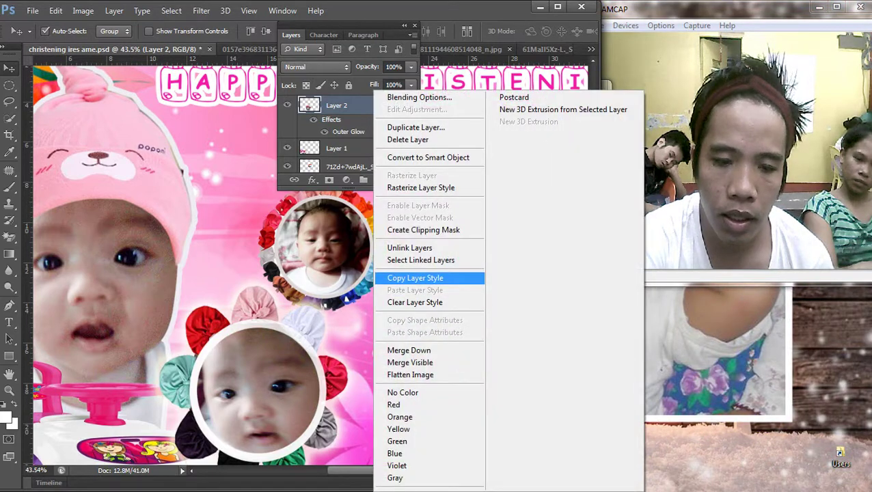
click(415, 277)
drag(356, 164, 318, 235)
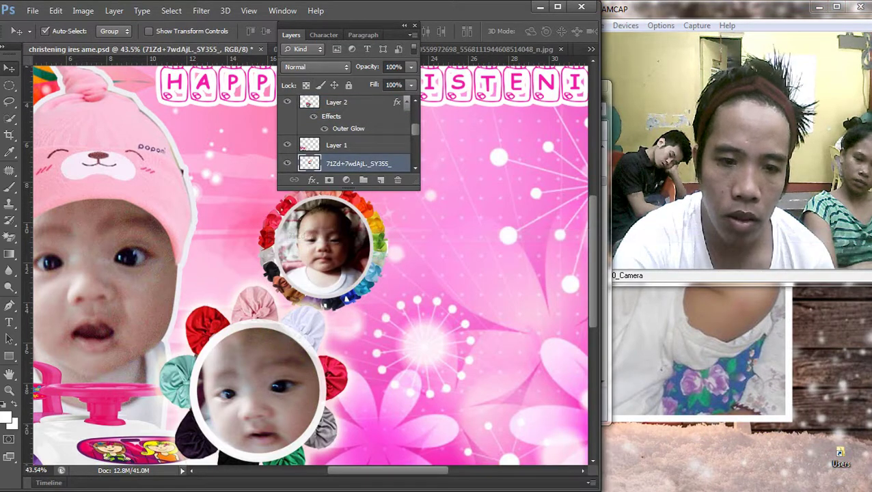
right_click(360, 164)
click(404, 290)
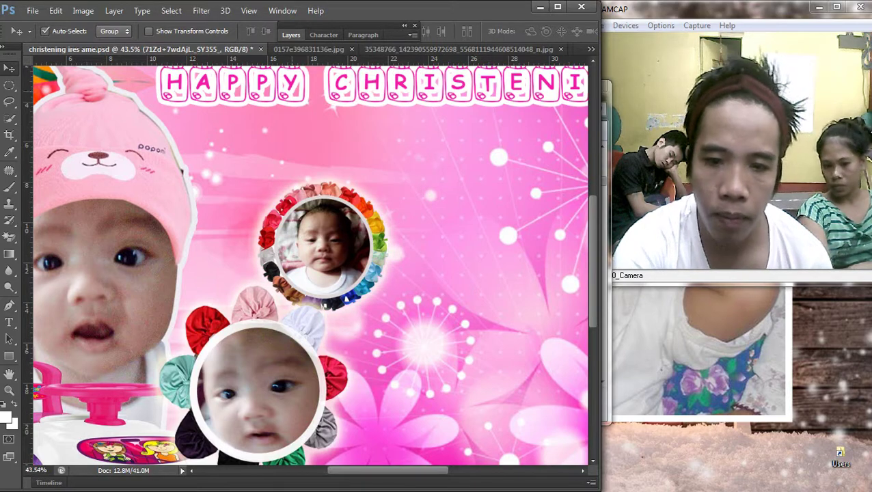
Step: Link the wreath and baby photo layers and try moving them together
key(ctrl+0)
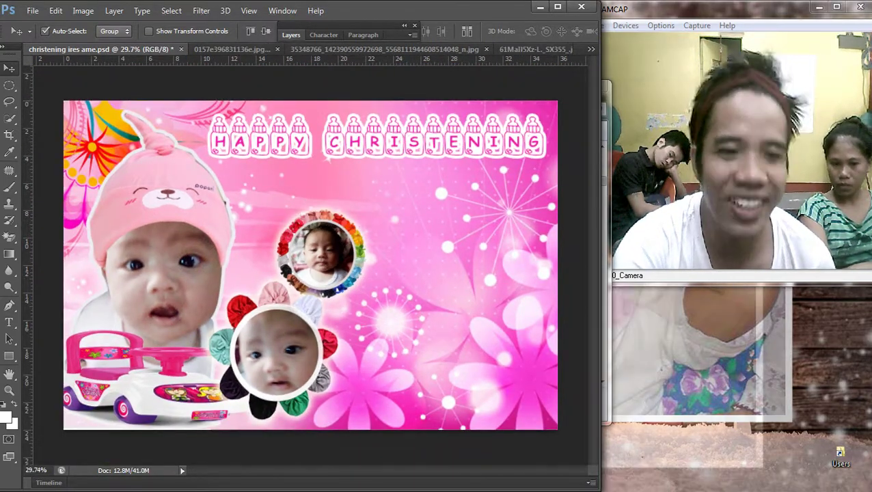
click(292, 35)
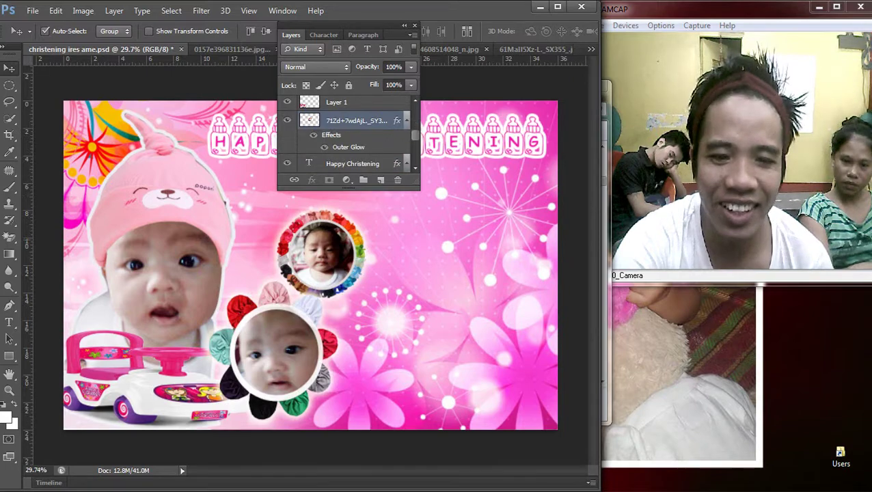
right_click(354, 121)
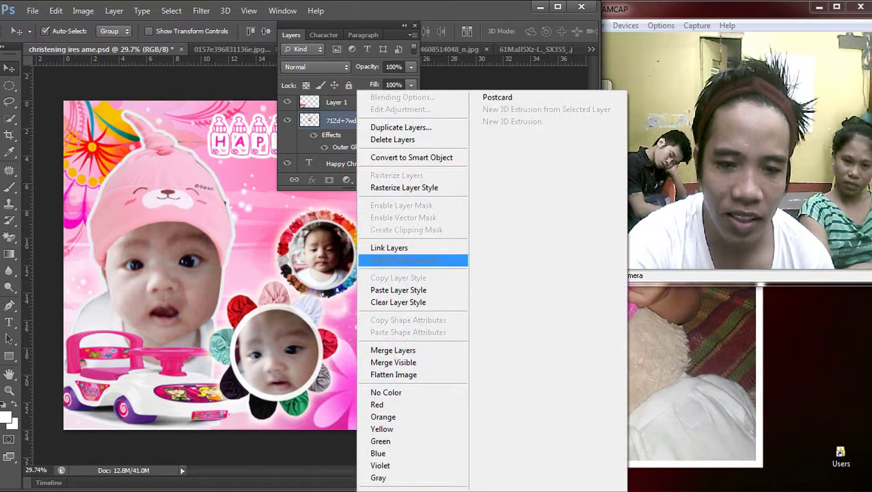
click(448, 248)
drag(339, 211, 339, 213)
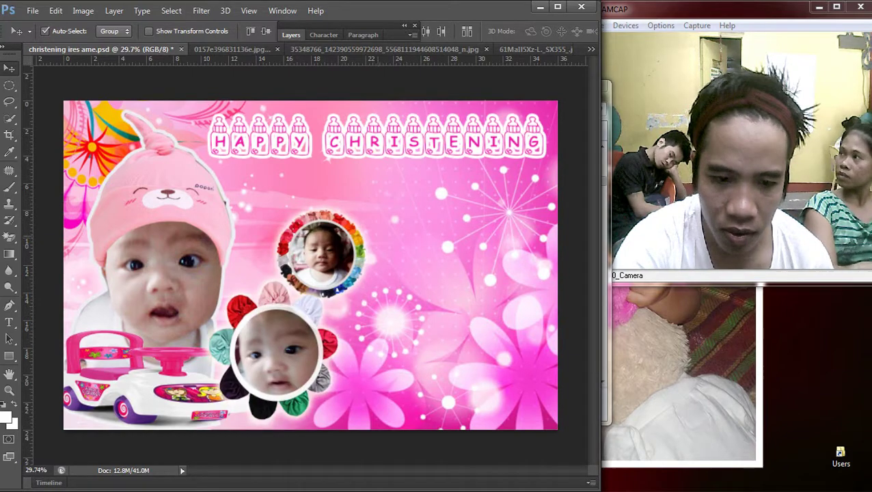
Step: Unlink the wreath from the baby photo, then try moving Layer 4 and undo it
right_click(279, 228)
click(301, 236)
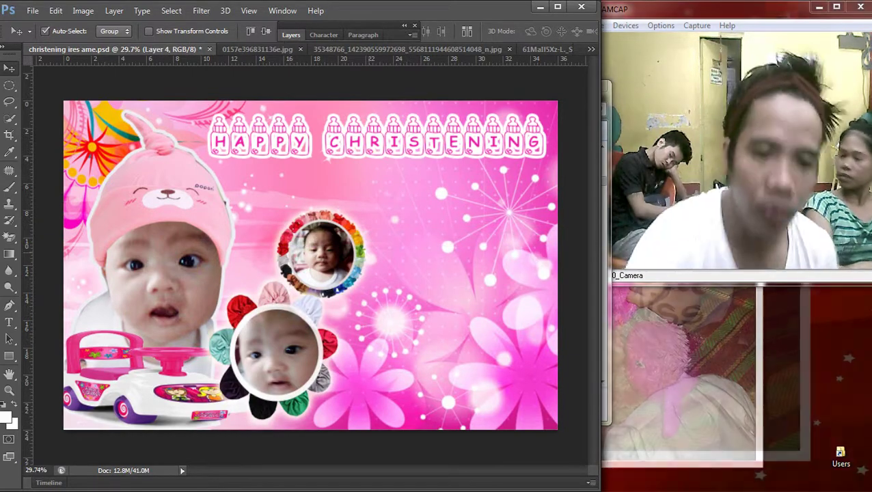
key(F7)
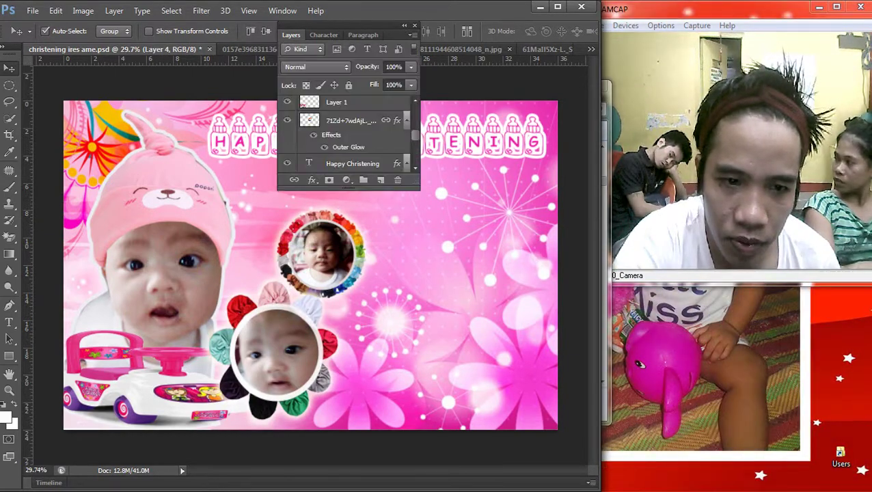
key(Delete)
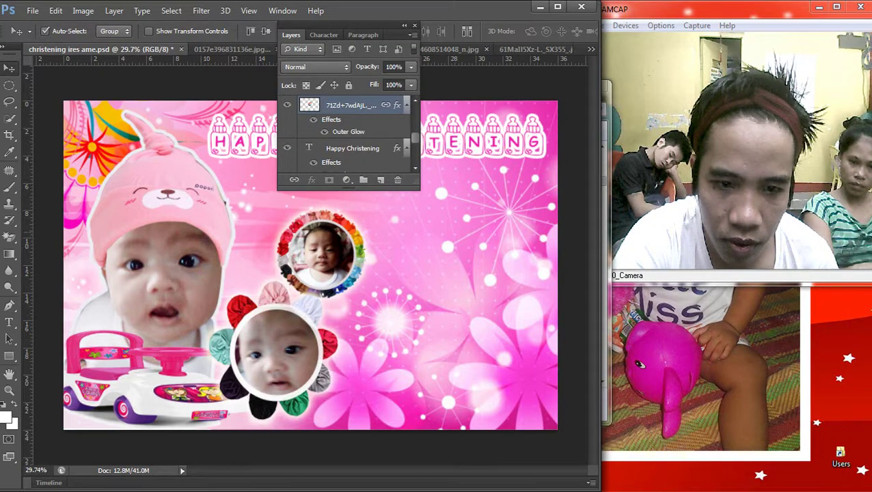
right_click(362, 105)
click(396, 246)
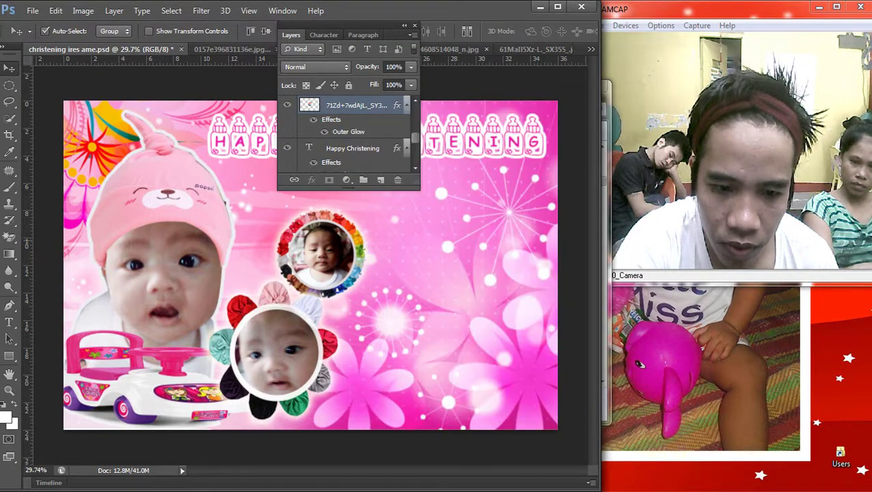
right_click(396, 220)
click(397, 228)
drag(322, 253, 367, 244)
key(ctrl+z)
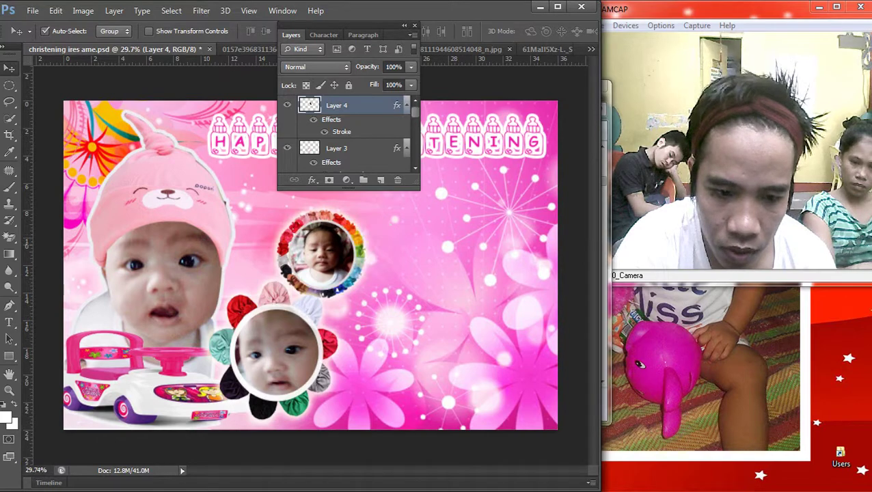
key(Delete)
right_click(293, 325)
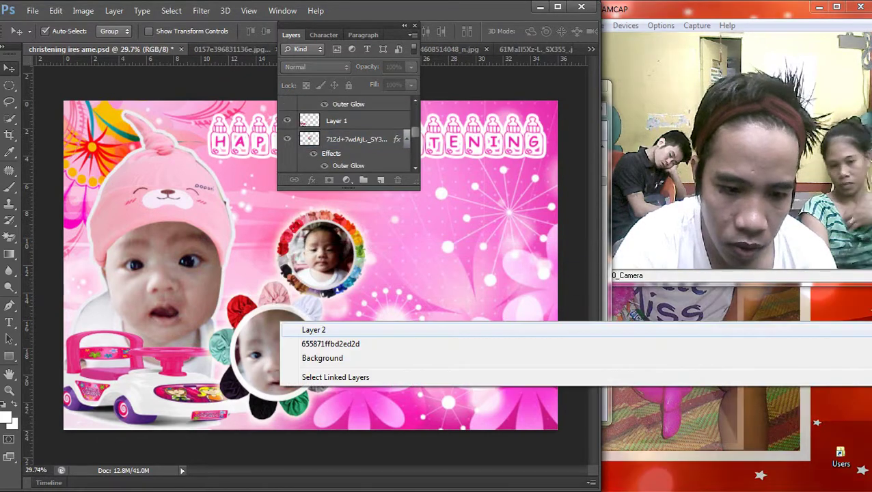
Step: Shift the flower ring left, then link the wreath with the baby photo and move them
click(313, 330)
drag(313, 330, 226, 338)
right_click(321, 193)
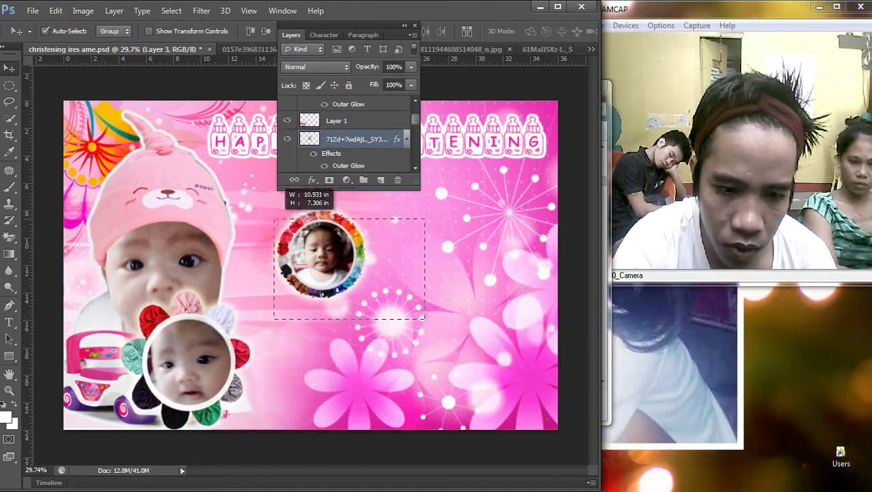
click(335, 203)
right_click(337, 139)
click(369, 248)
drag(352, 212, 321, 173)
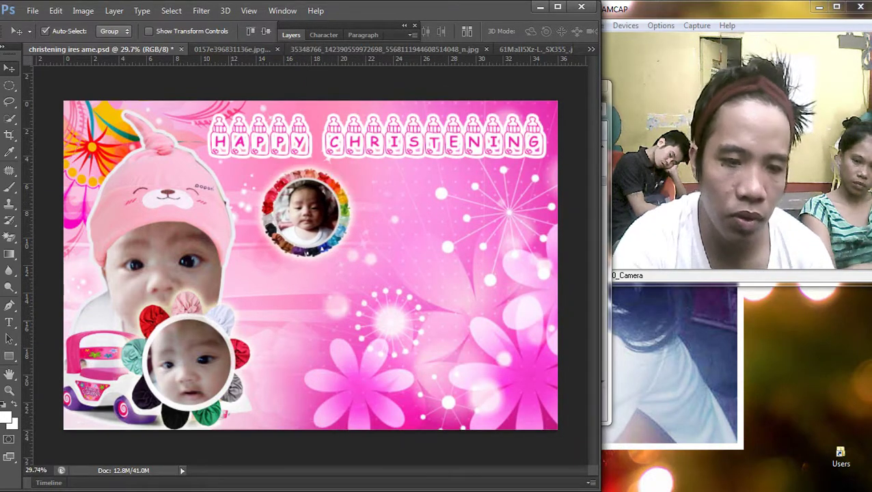
Step: Return the flower ring beside the car and place the wreath photo down beside it
right_click(213, 337)
click(247, 345)
drag(240, 333, 316, 320)
drag(337, 189, 394, 257)
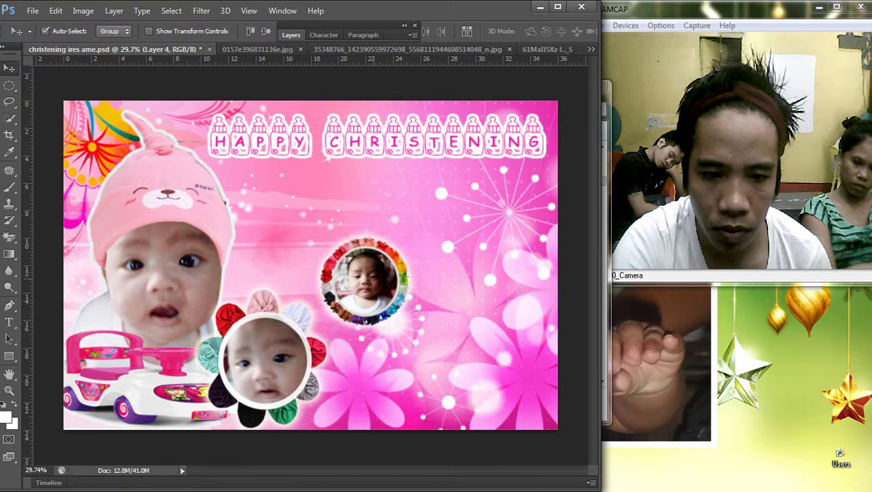
Step: Enlarge the wreath photo to about 115% and shift it slightly down and right
key(ctrl+t)
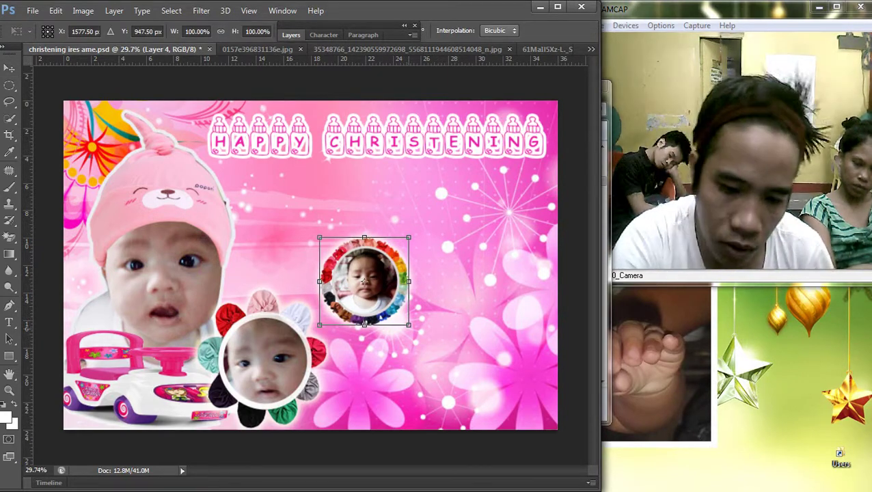
drag(408, 325, 424, 339)
drag(398, 273, 404, 274)
key(Return)
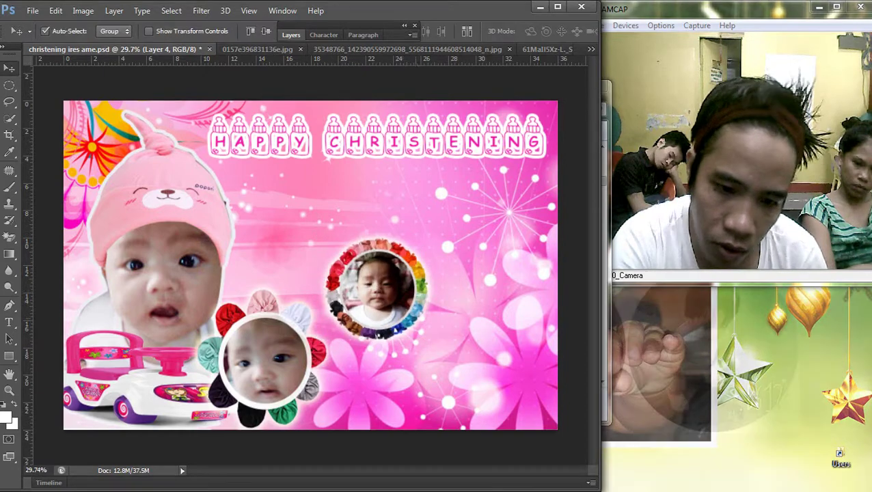
key(ctrl+t)
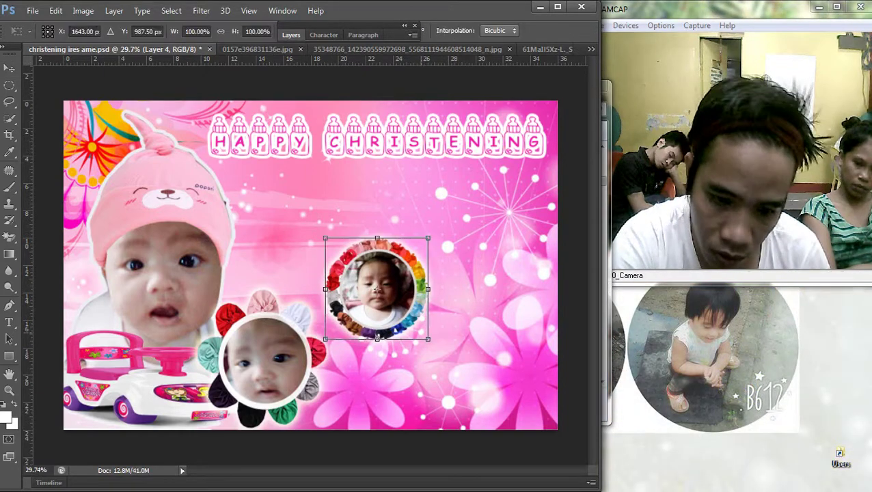
drag(428, 339, 433, 346)
key(Return)
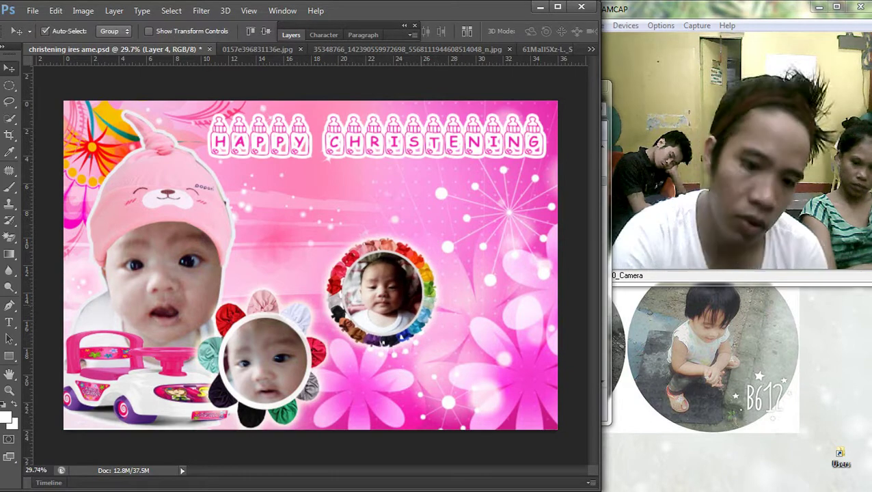
key(ctrl+minus)
key(ctrl+0)
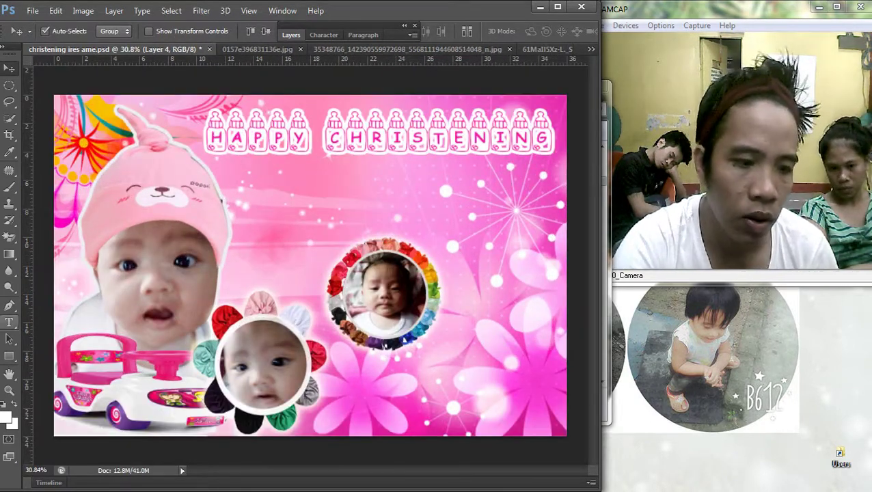
key(t)
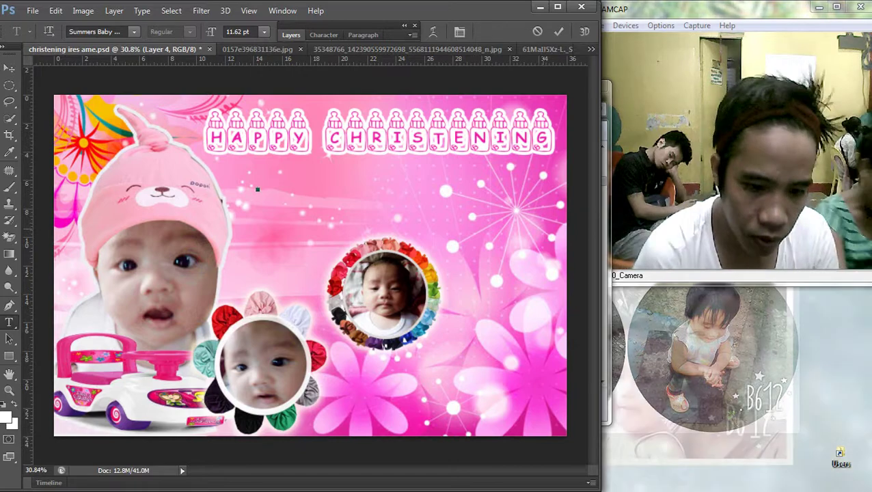
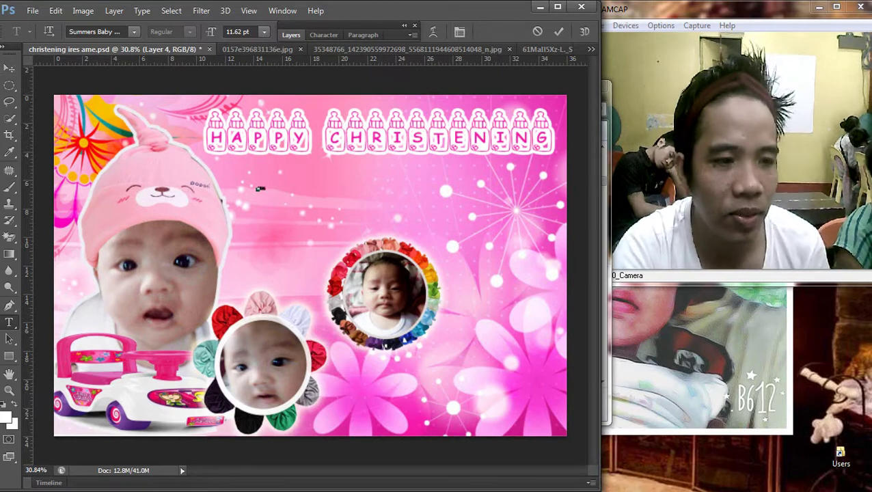
Step: Enlarge the small name text beneath HAPPY CHRISTENING with Free Transform
key(v)
key(ctrl+t)
drag(261, 187, 402, 217)
key(Return)
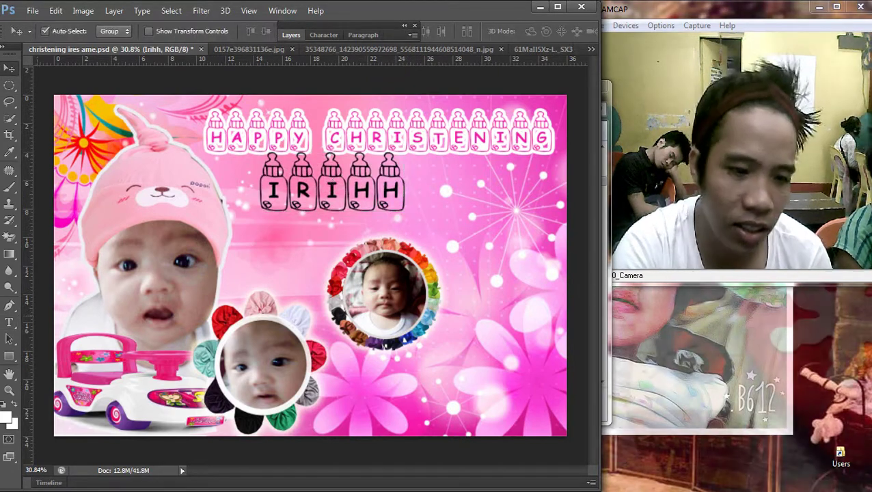
Step: Apply the Tiki Tropic font to the name text and start retyping the baby's full name
key(t)
key(ctrl+a)
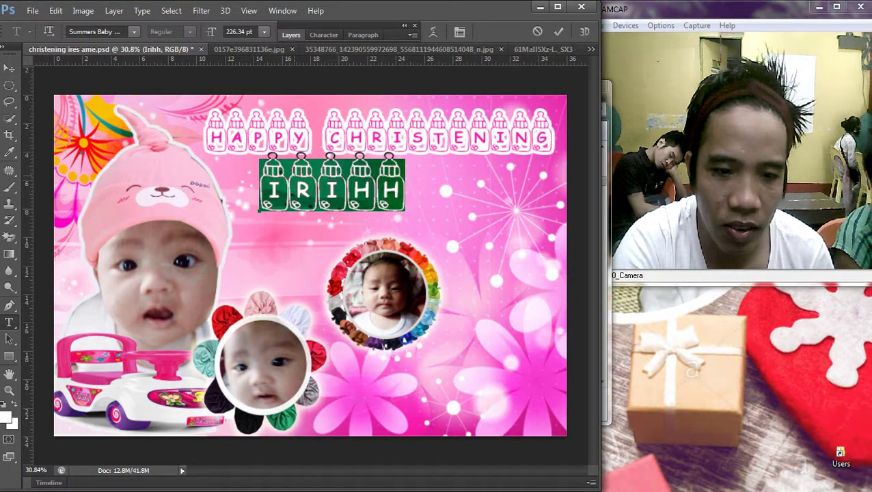
click(134, 31)
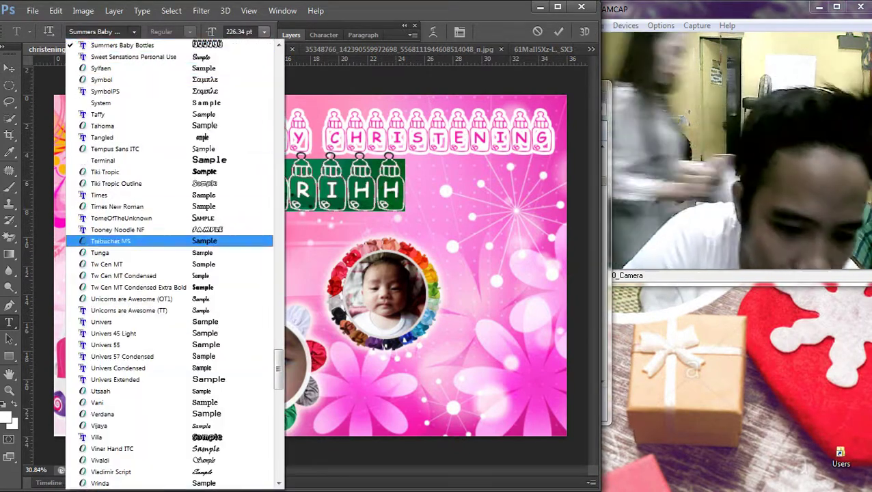
key(Return)
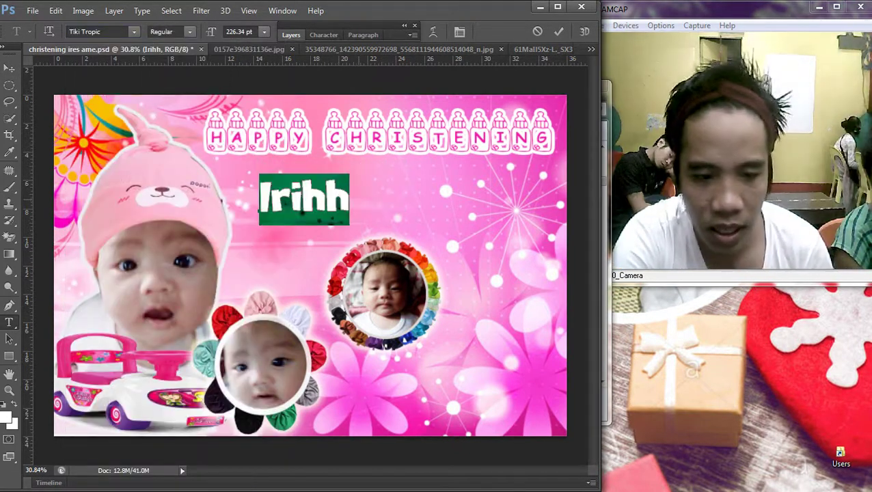
click(271, 198)
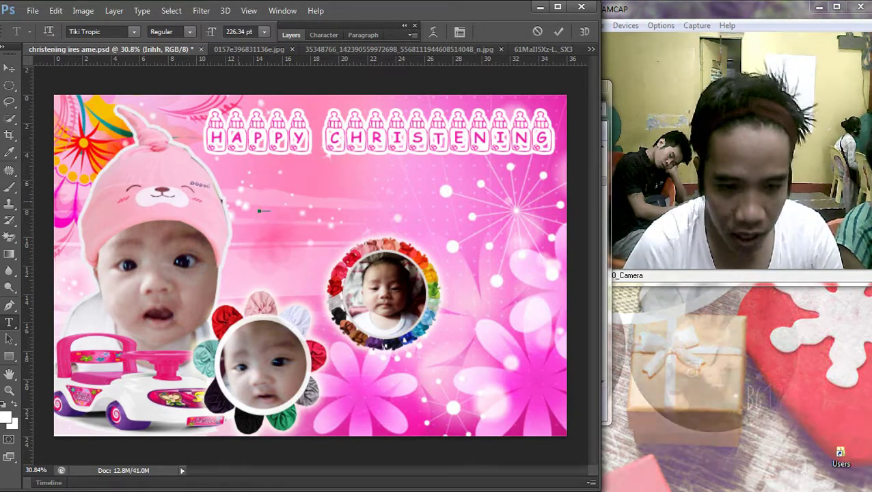
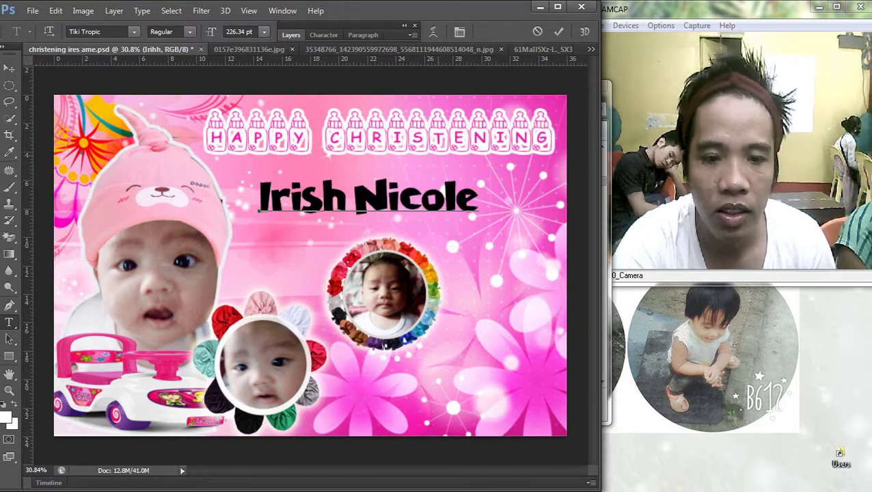
Step: Finish typing the baby's full name and try Rockwell Extra Bold on it
key(ctrl+a)
click(134, 31)
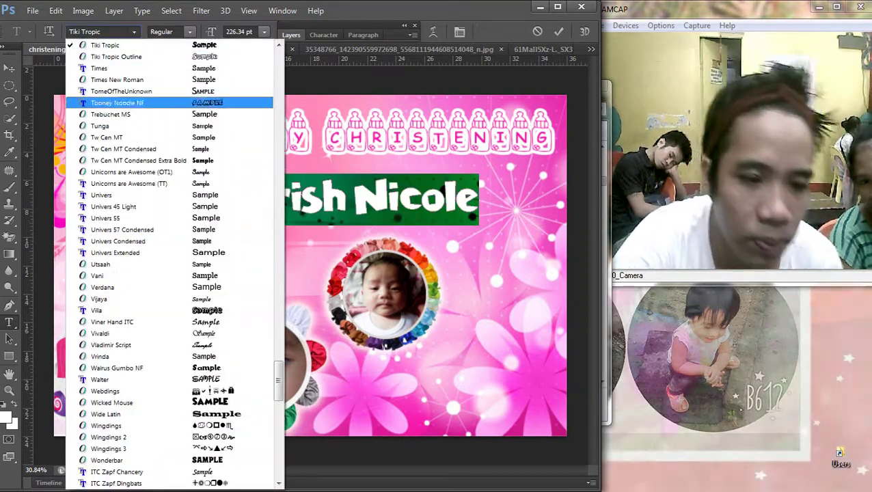
key(Down)
key(Down)
key(Down)
key(Down)
key(Down)
key(Down)
key(Down)
key(Down)
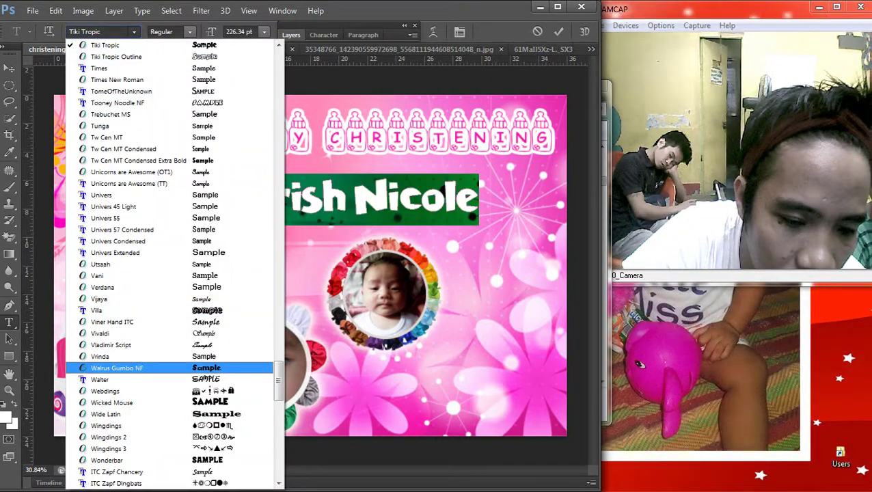
scroll(170, 246, down, 3)
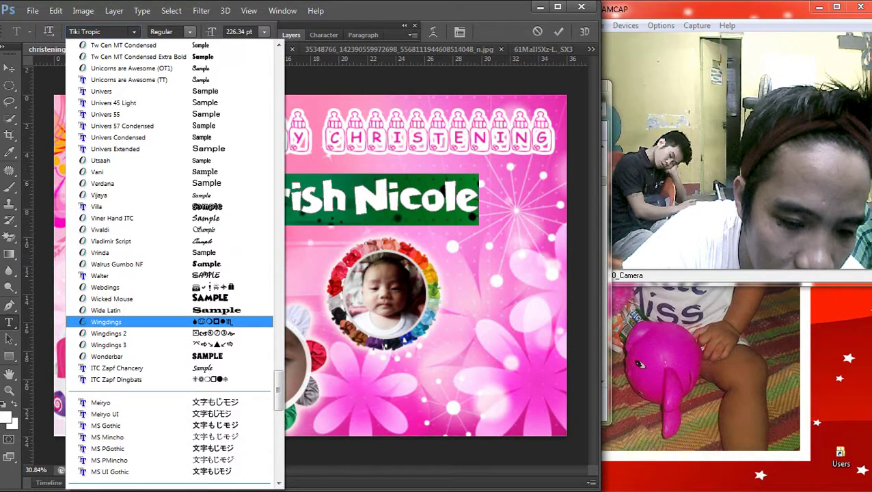
scroll(170, 249, up, 2)
scroll(170, 141, up, 8)
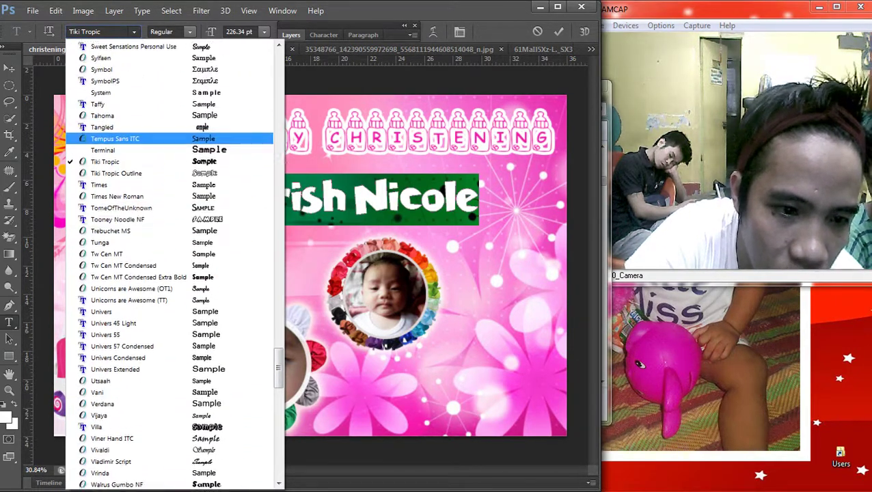
scroll(171, 141, up, 1)
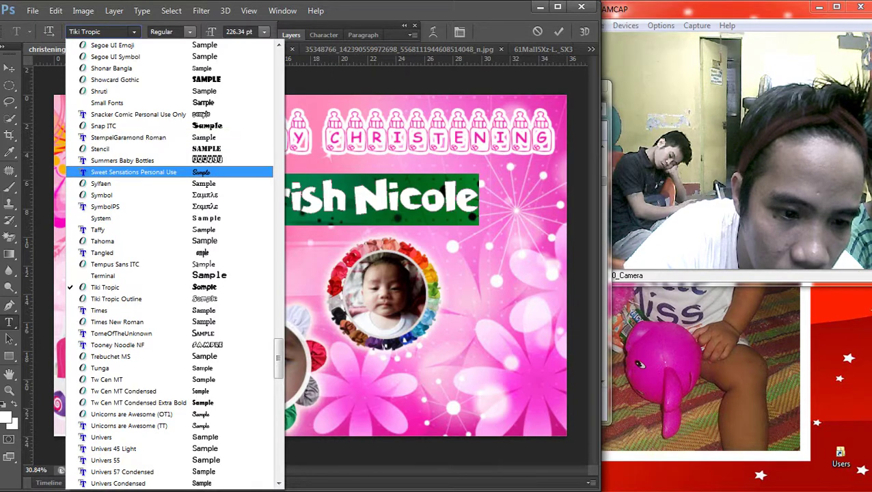
scroll(171, 95, up, 4)
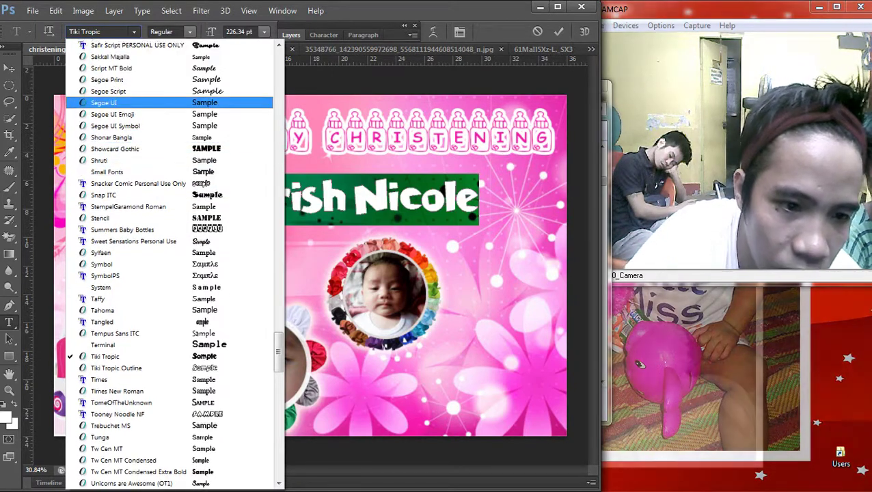
scroll(171, 95, up, 1)
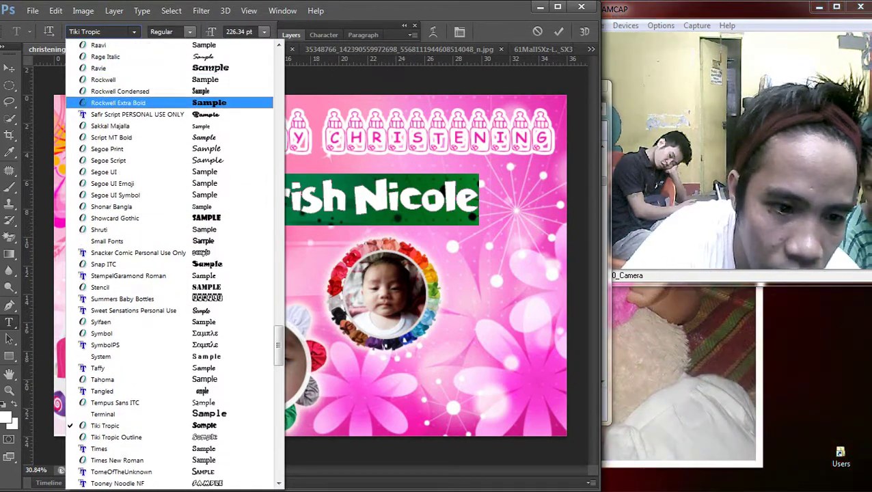
click(123, 103)
Step: Switch the name's font to Parchment
click(134, 32)
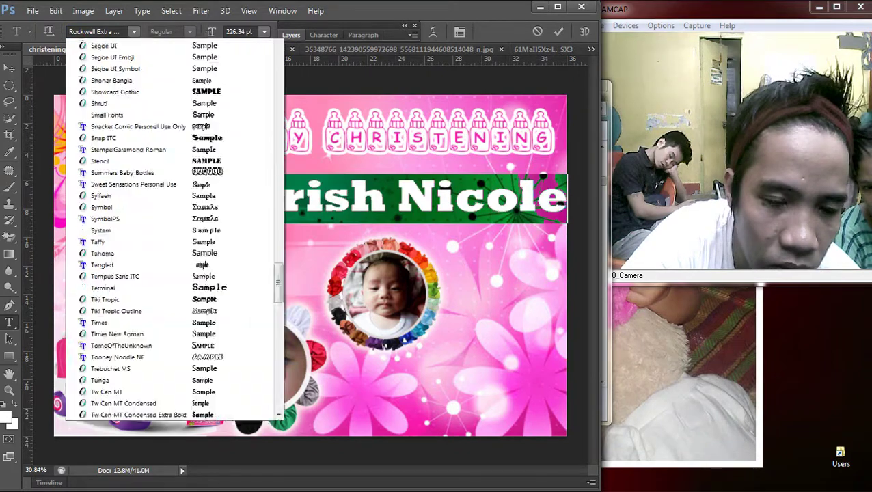
scroll(171, 205, up, 8)
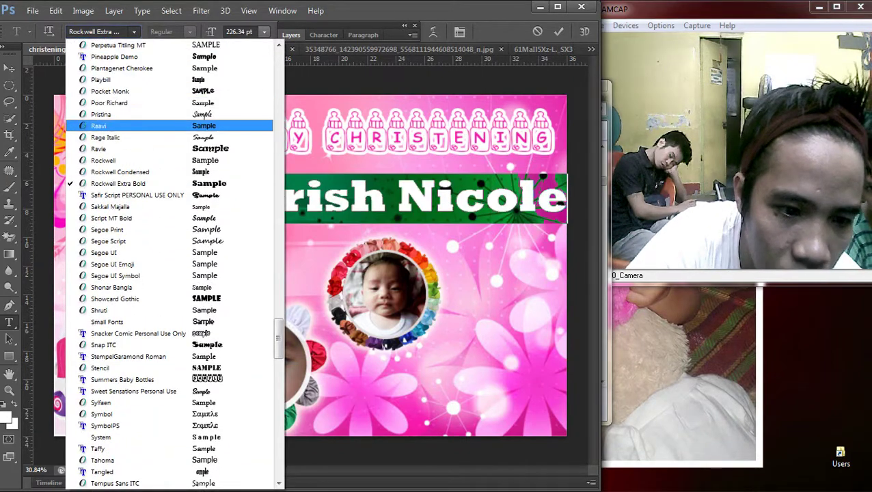
scroll(171, 119, up, 2)
click(266, 91)
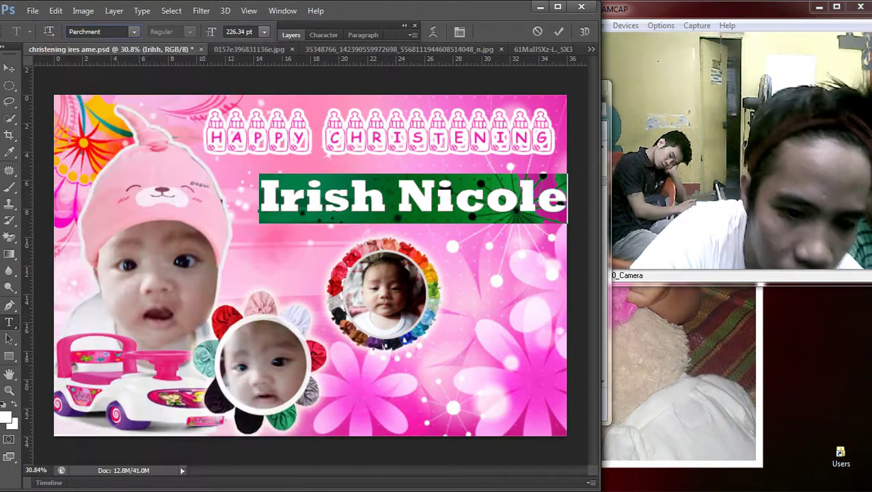
Step: Change the name's font to Habanero and commit the text
click(134, 32)
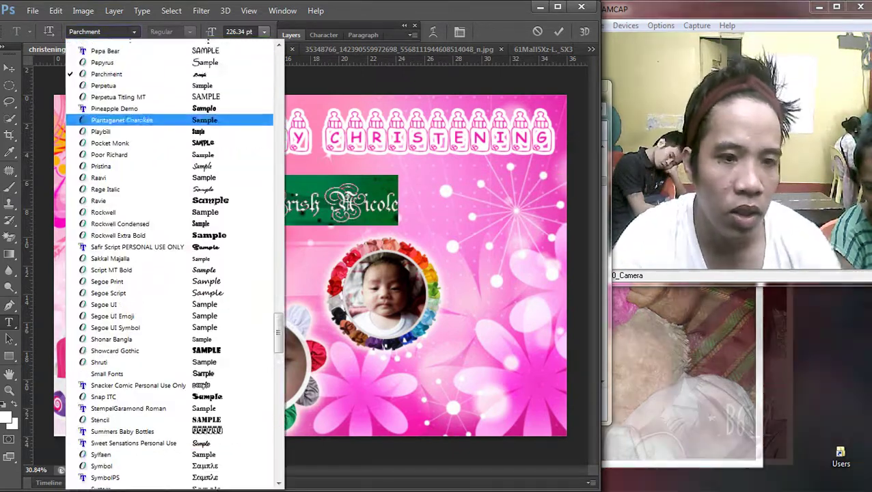
scroll(170, 205, up, 10)
scroll(171, 96, up, 3)
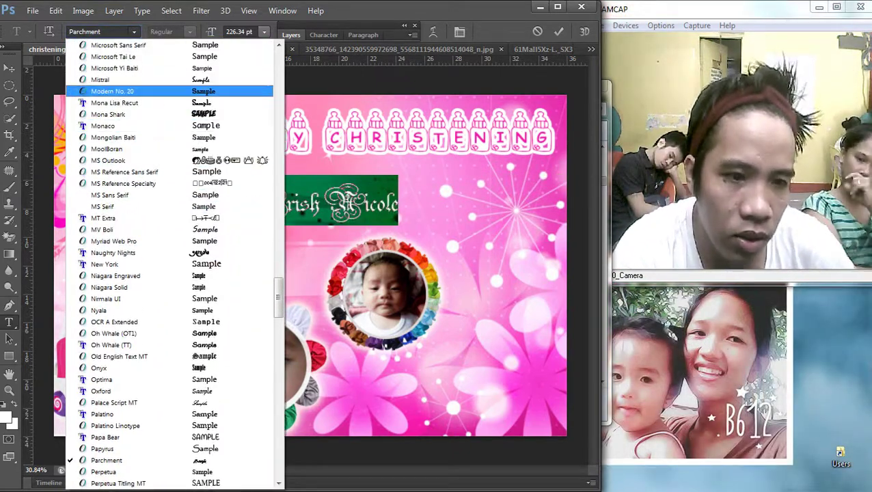
scroll(171, 102, up, 4)
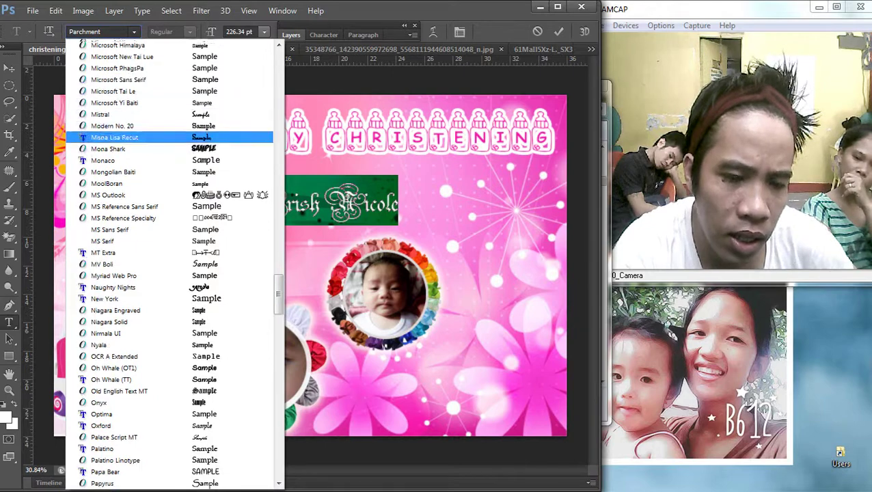
scroll(171, 103, up, 4)
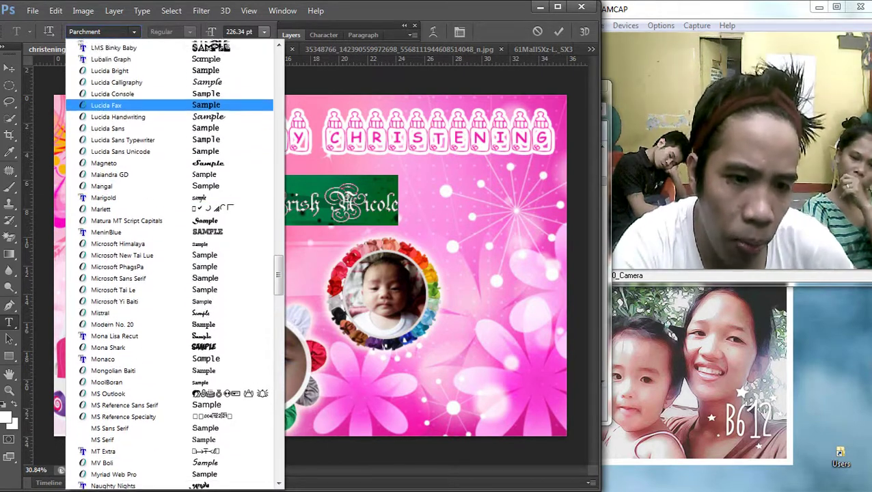
scroll(171, 143, up, 3)
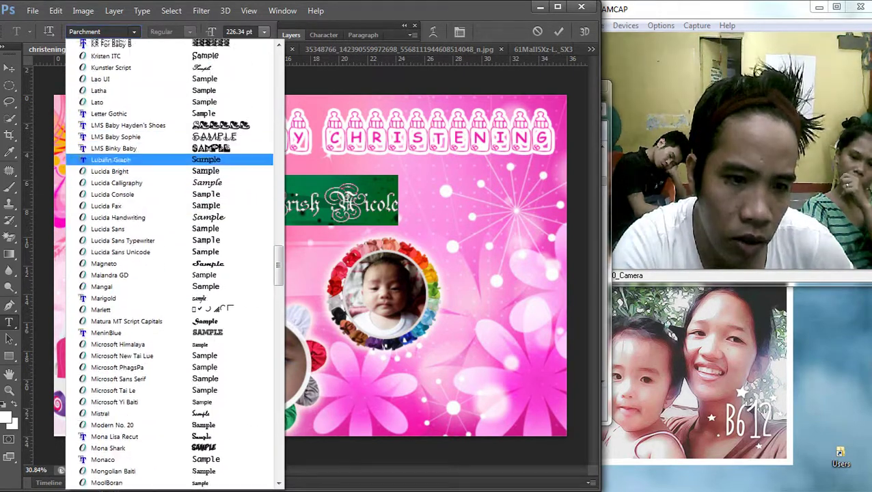
scroll(170, 130, up, 5)
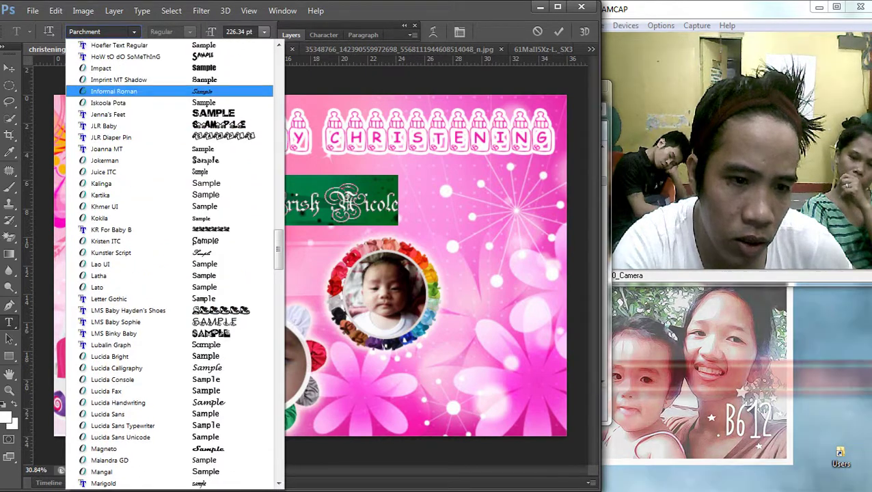
scroll(171, 109, up, 3)
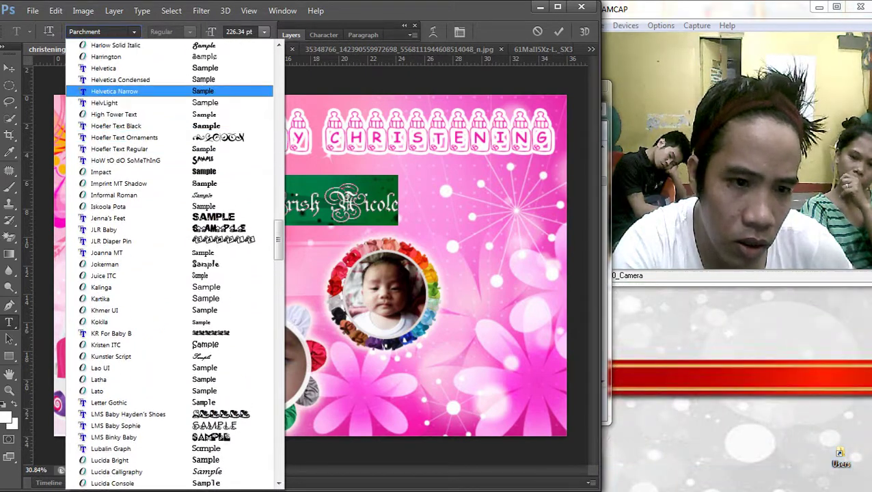
scroll(171, 103, up, 3)
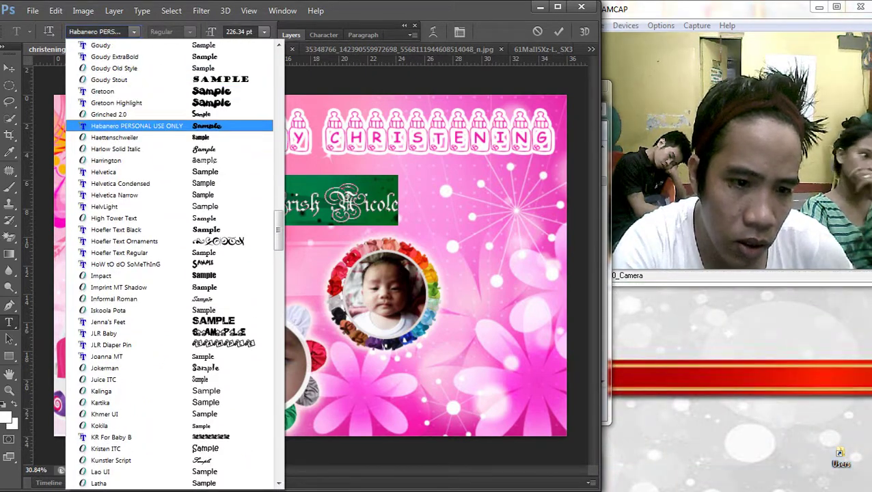
key(Return)
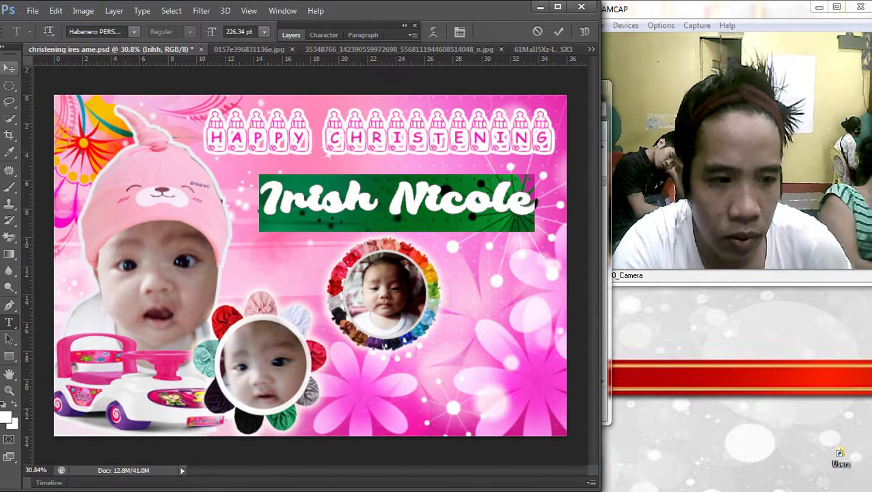
key(ctrl+Return)
key(v)
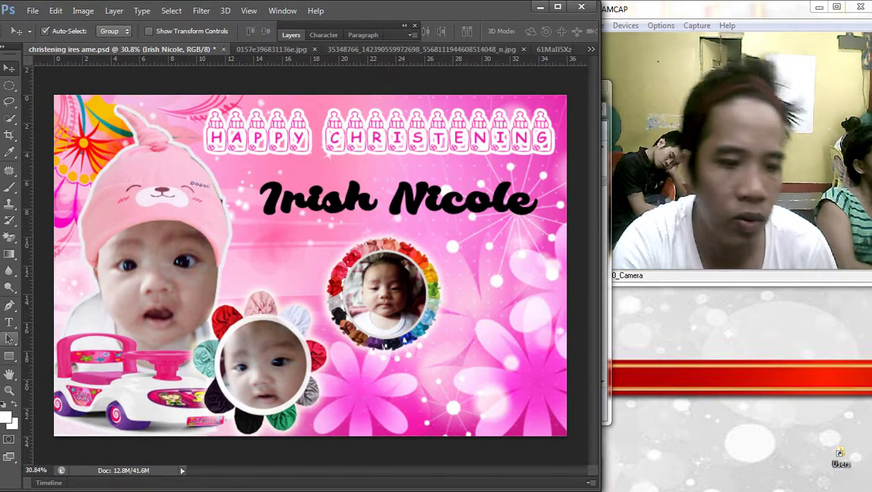
Step: Set the whole name to the Gaby script font and commit it
key(t)
triple_click(345, 201)
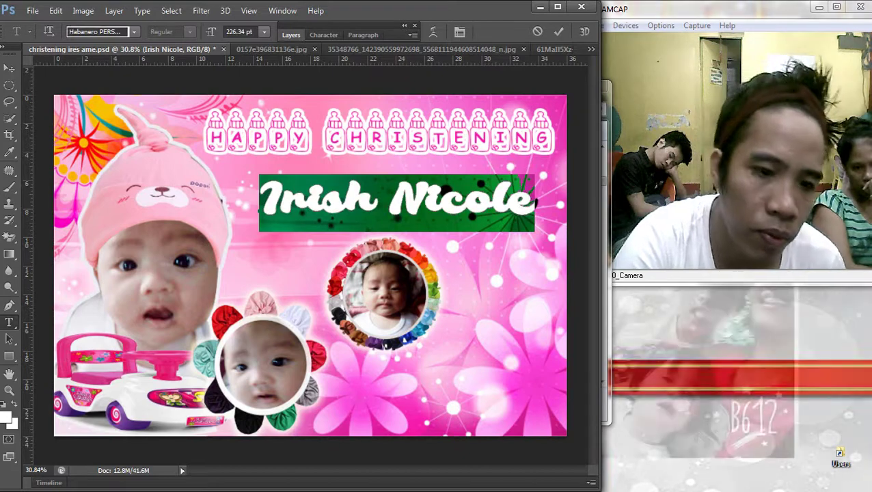
click(134, 31)
scroll(170, 266, up, 12)
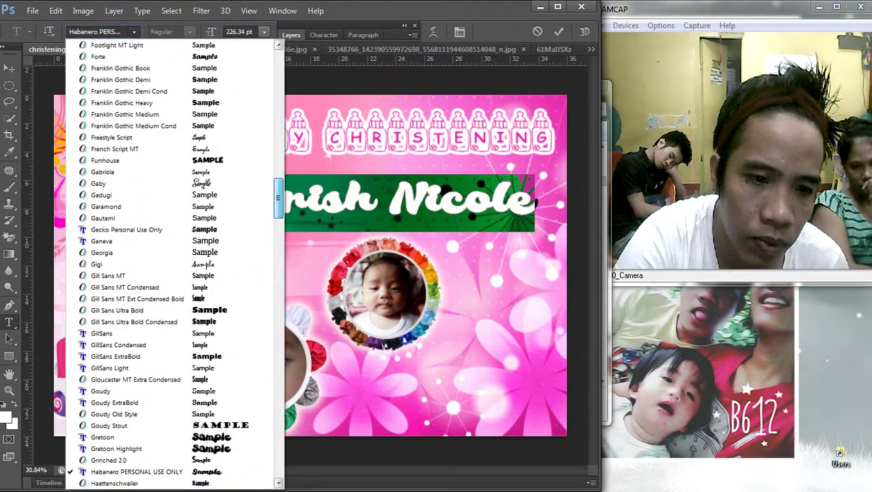
click(103, 183)
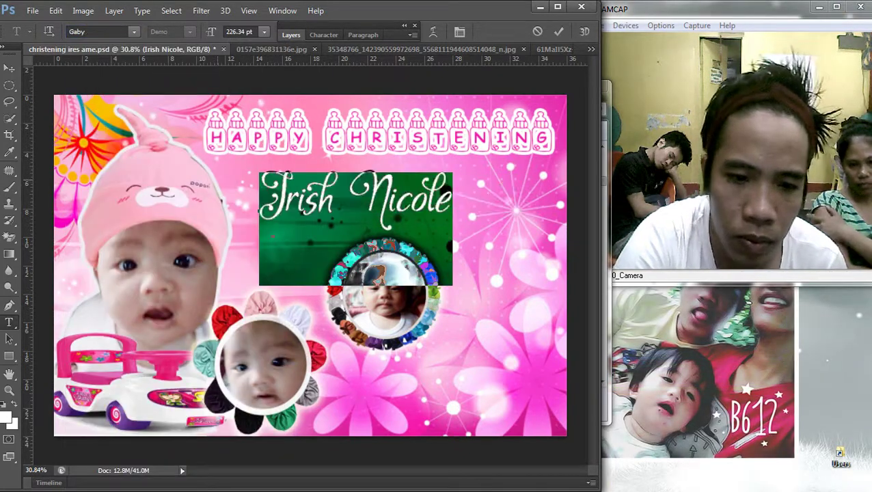
key(ctrl+Return)
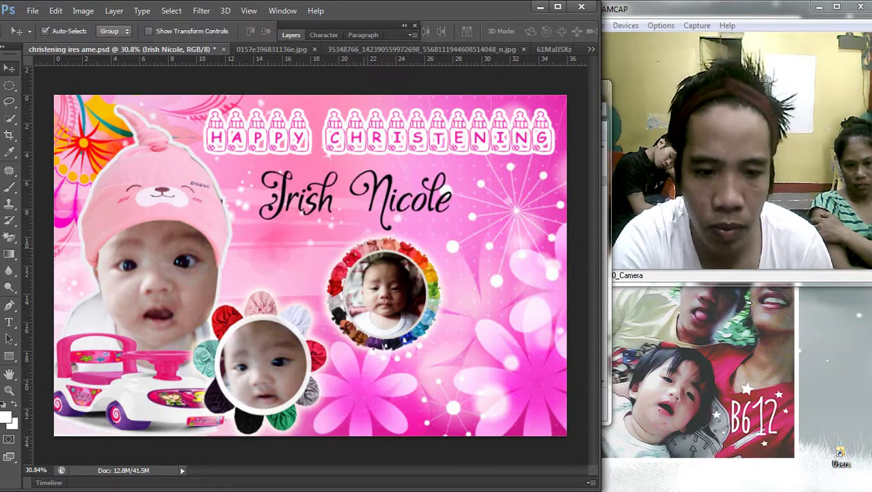
key(ctrl+t)
Step: Widen the name, then change its font to FL Peekababy!
drag(452, 227, 497, 228)
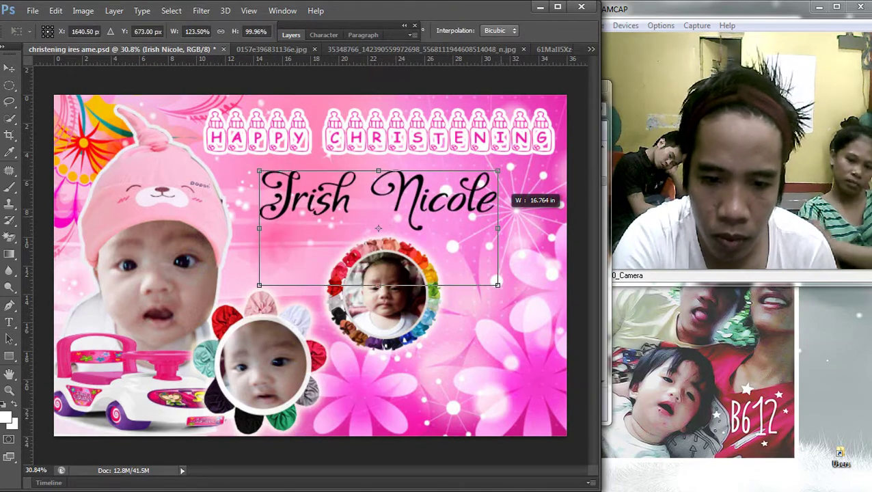
key(Return)
key(t)
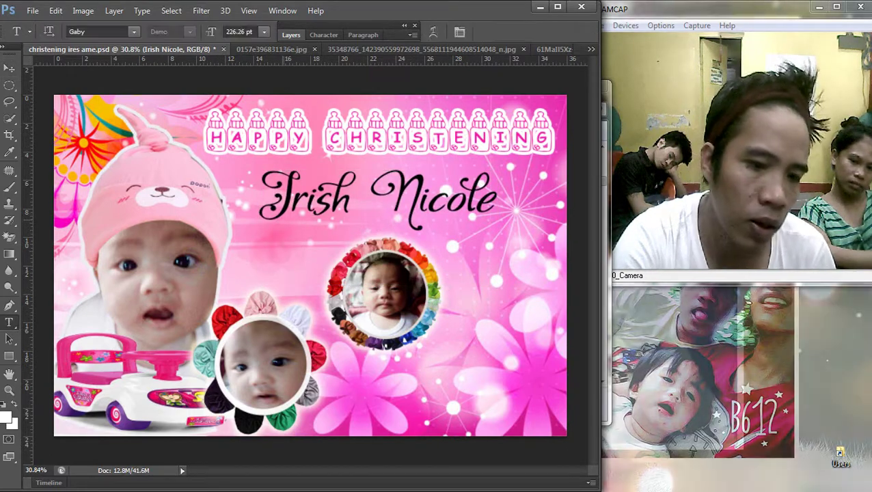
click(376, 198)
key(ctrl+a)
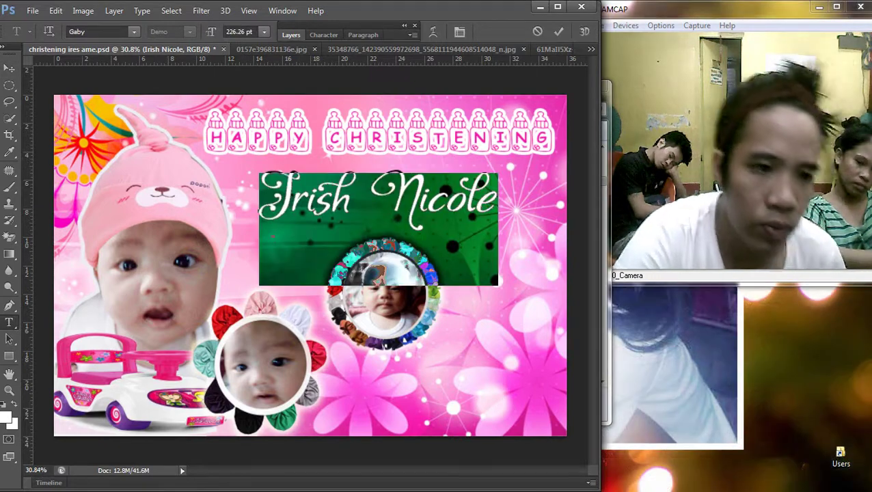
click(134, 32)
scroll(171, 103, up, 2)
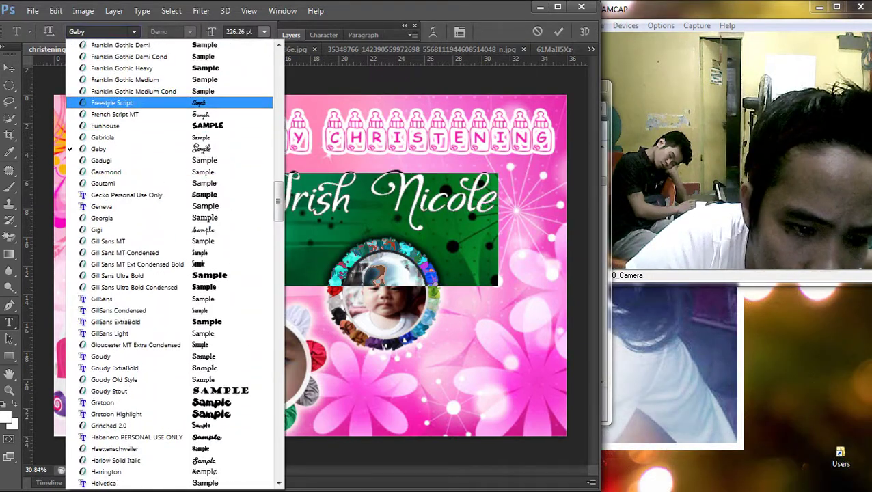
scroll(171, 259, up, 3)
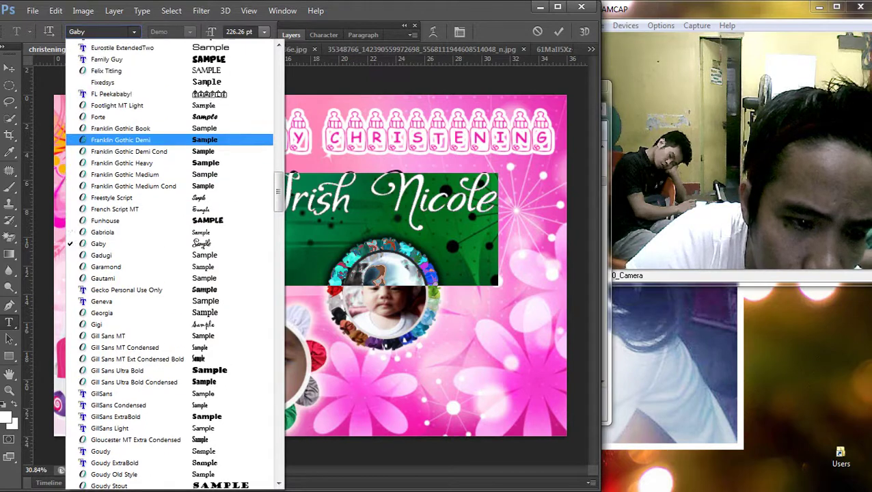
scroll(171, 114, up, 2)
click(111, 138)
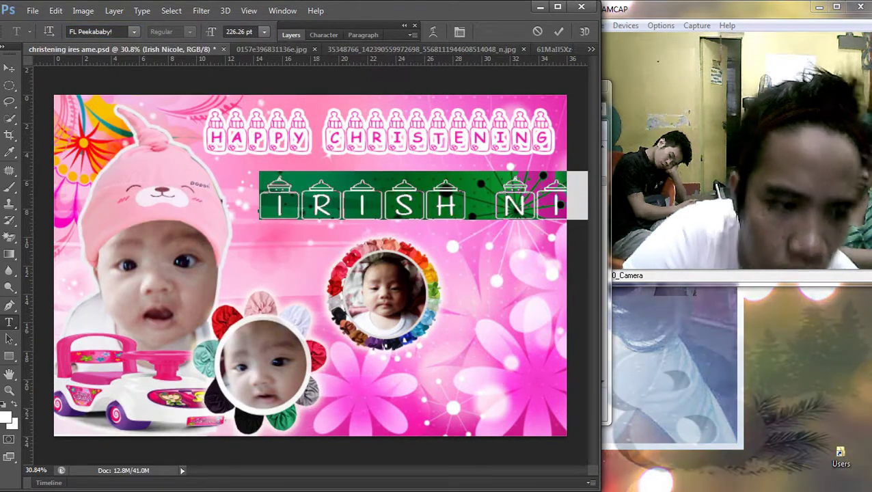
key(ctrl+Return)
Step: Scale the name down to fit the banner and nudge it up
key(ctrl+t)
key(ctrl+0)
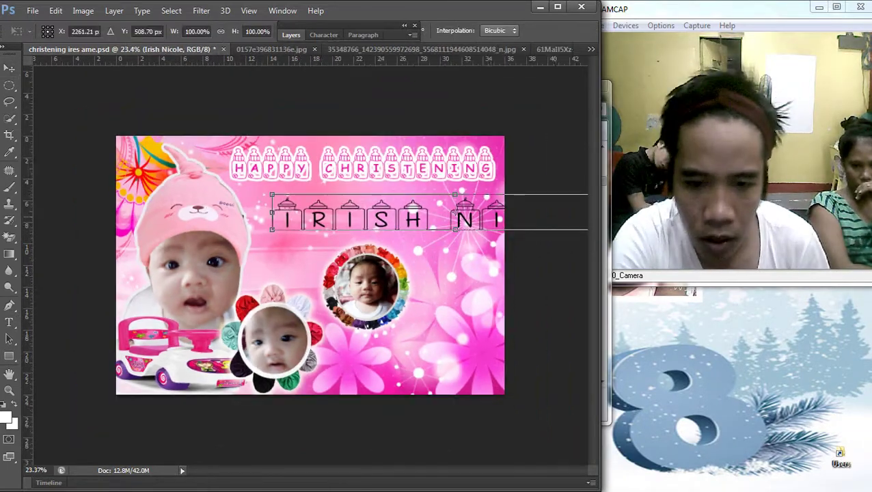
drag(274, 211, 276, 219)
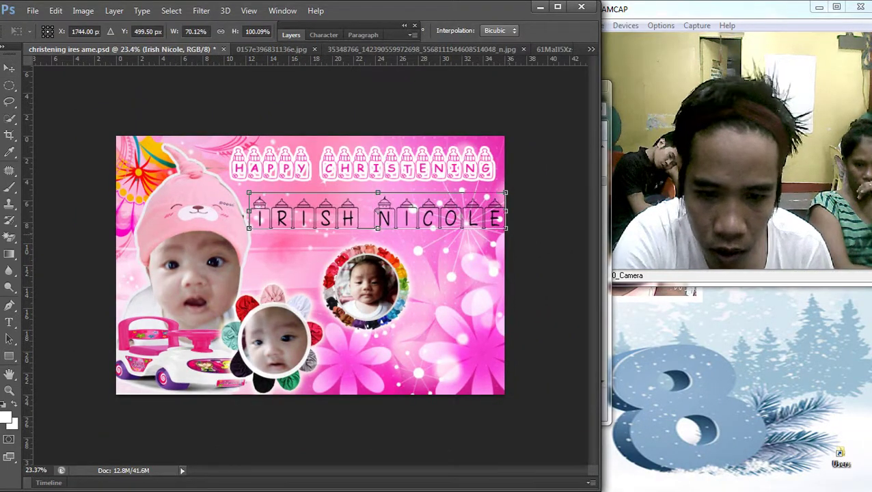
drag(507, 228, 495, 216)
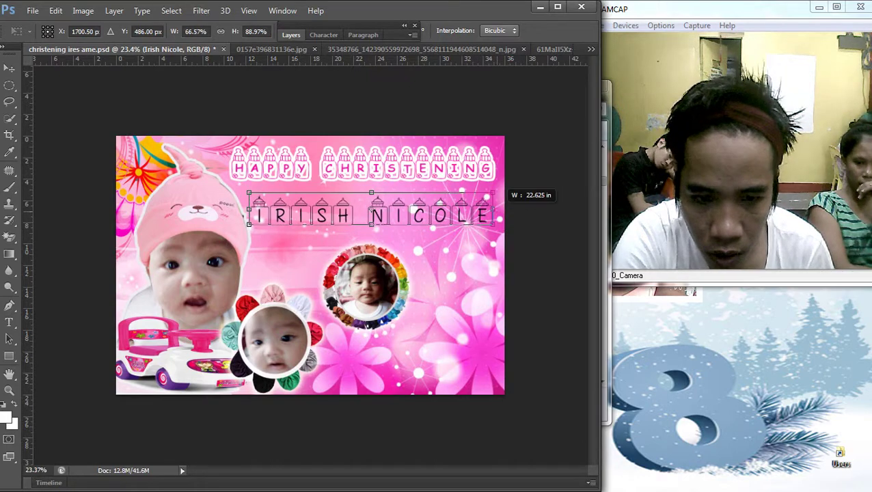
key(Return)
key(shift+Up)
key(shift+Up)
key(shift+Up)
key(shift+Up)
key(shift+Up)
key(shift+Up)
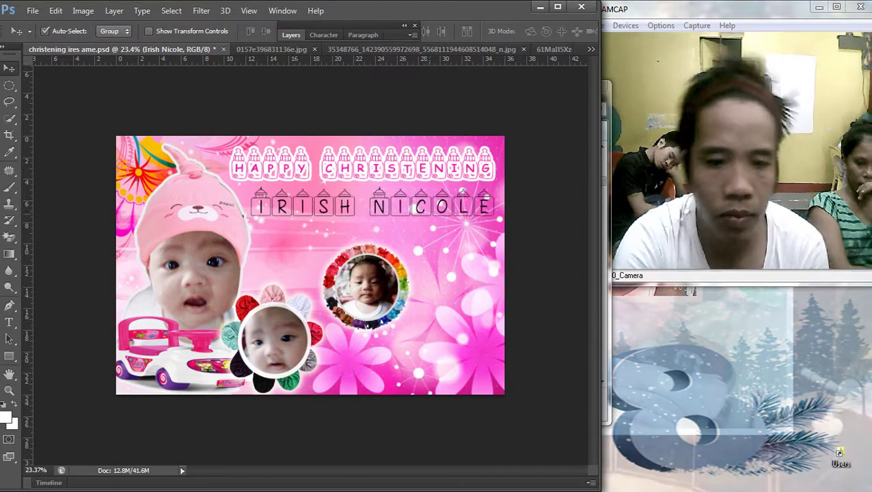
scroll(310, 265, up, 2)
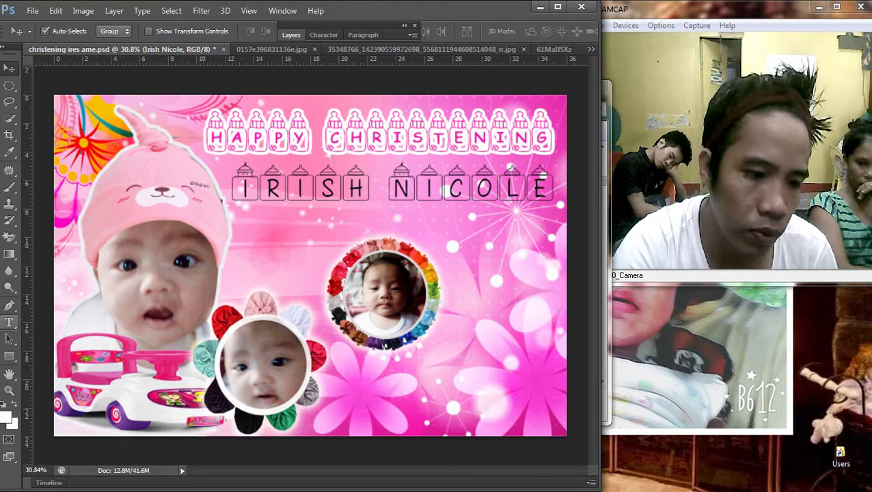
Step: Change the name's font to Family Guy
key(t)
key(ctrl+a)
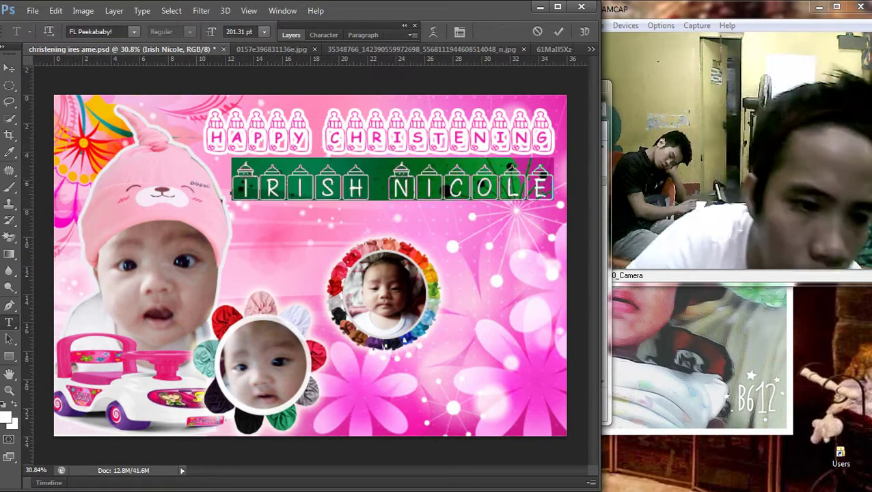
click(134, 31)
scroll(171, 310, up, 4)
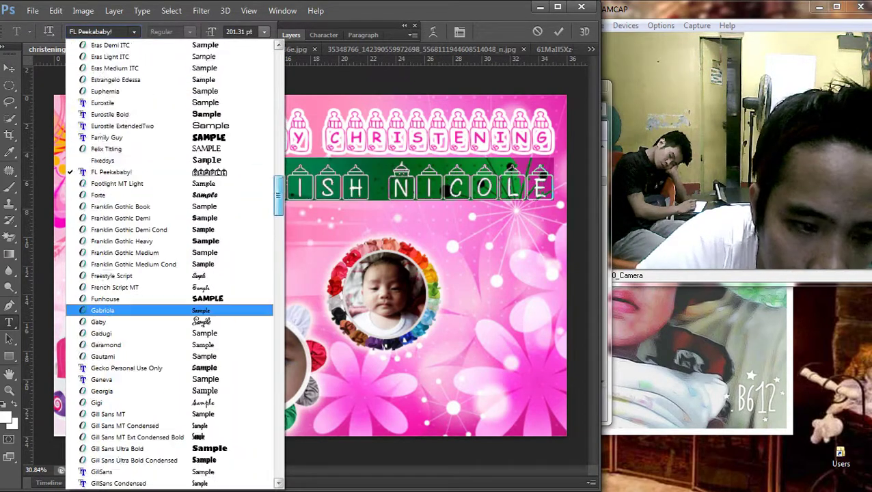
scroll(170, 310, up, 2)
click(106, 194)
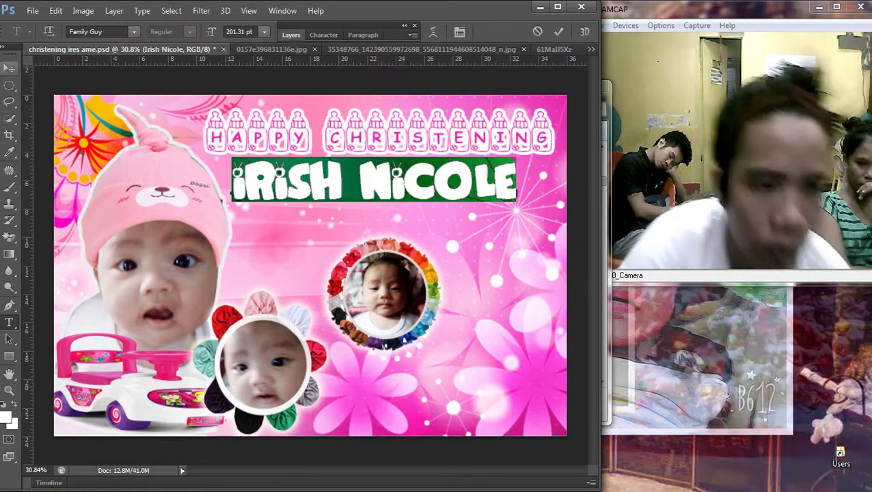
click(9, 68)
Step: Shift the name slightly right and scale it a little smaller
drag(313, 154, 327, 156)
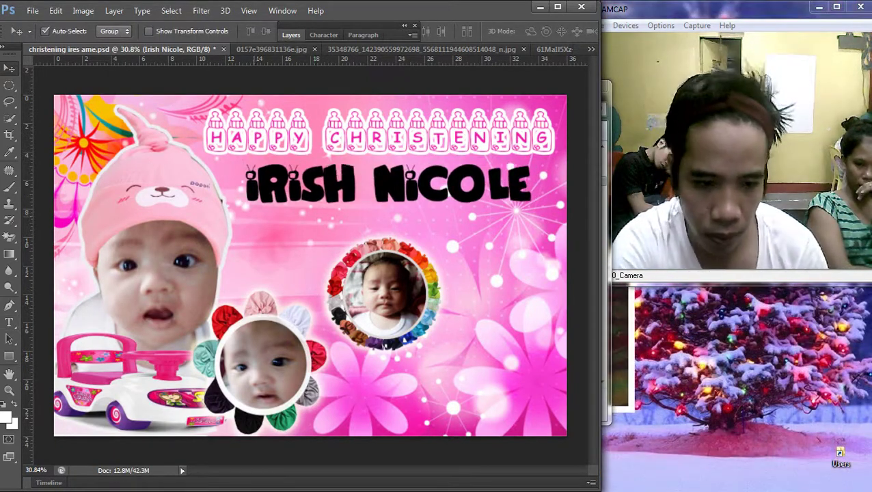
key(ctrl+t)
drag(251, 162, 266, 168)
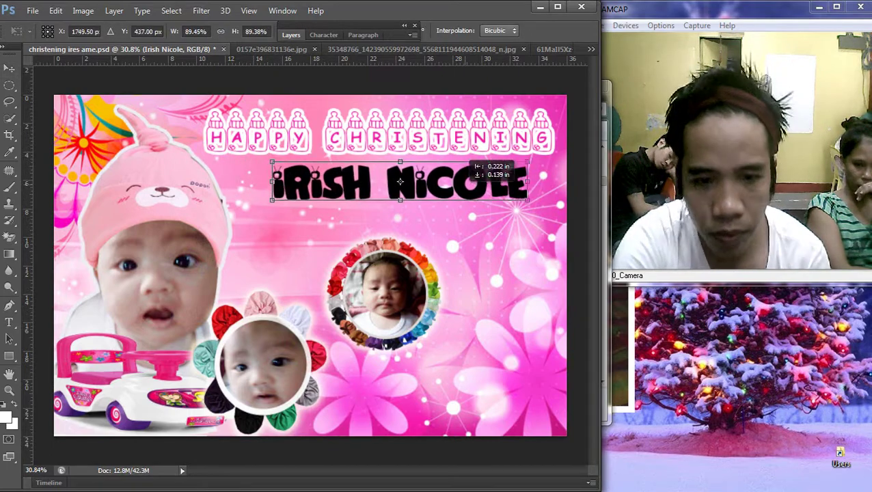
key(Return)
scroll(310, 265, down, 1)
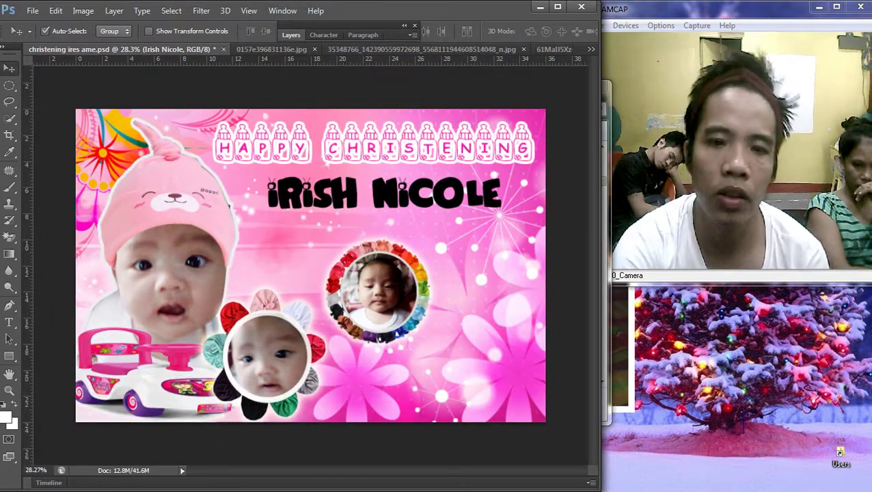
key(F7)
double_click(382, 105)
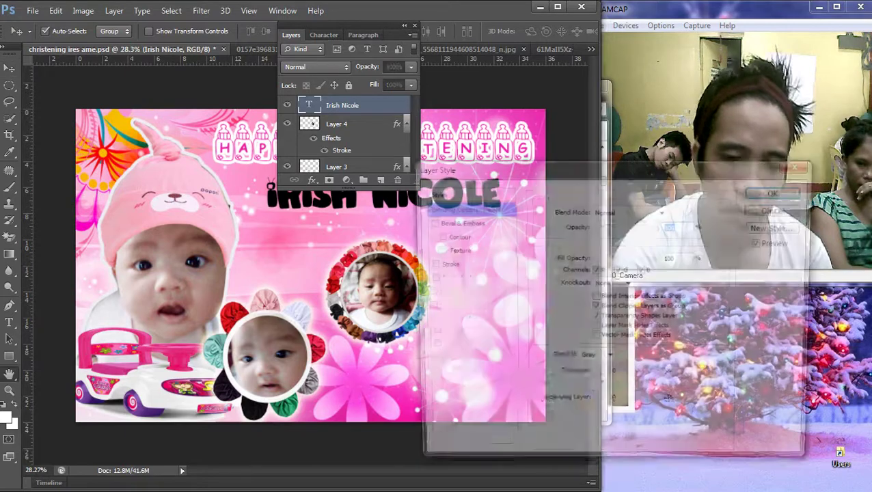
Step: Give the name a pink #e231aa Color Overlay and a white Stroke
click(451, 321)
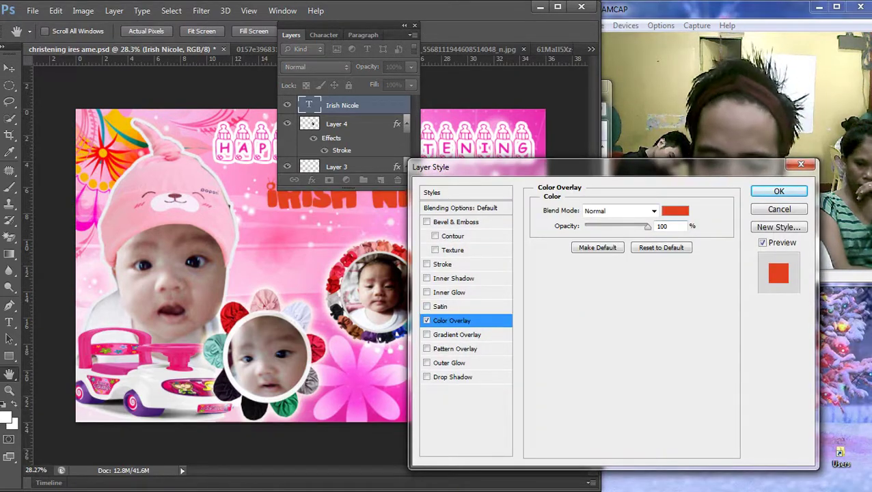
click(675, 211)
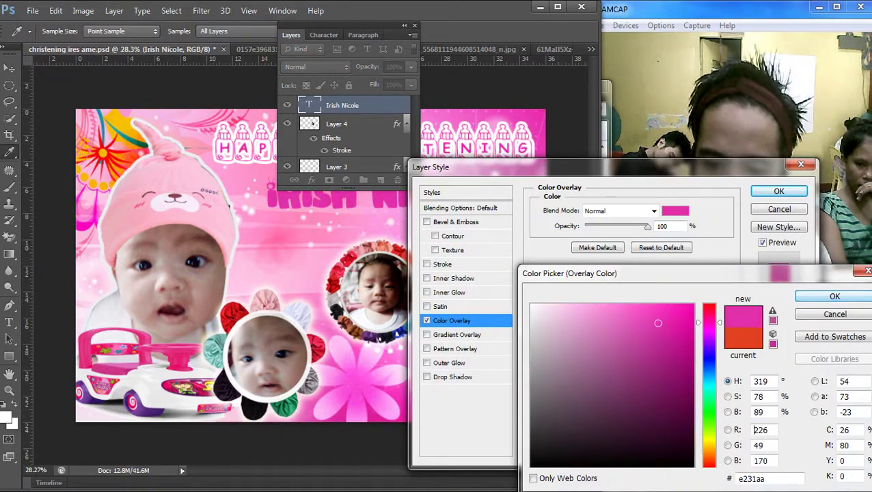
key(Return)
click(442, 264)
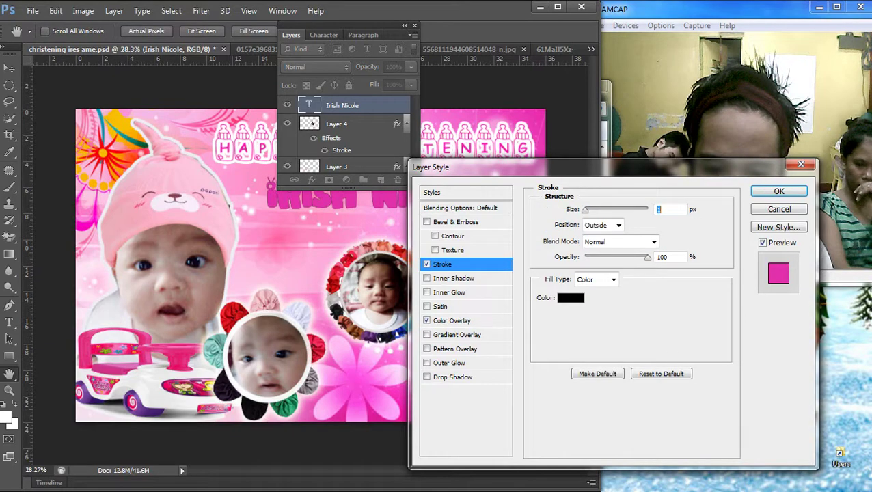
click(570, 297)
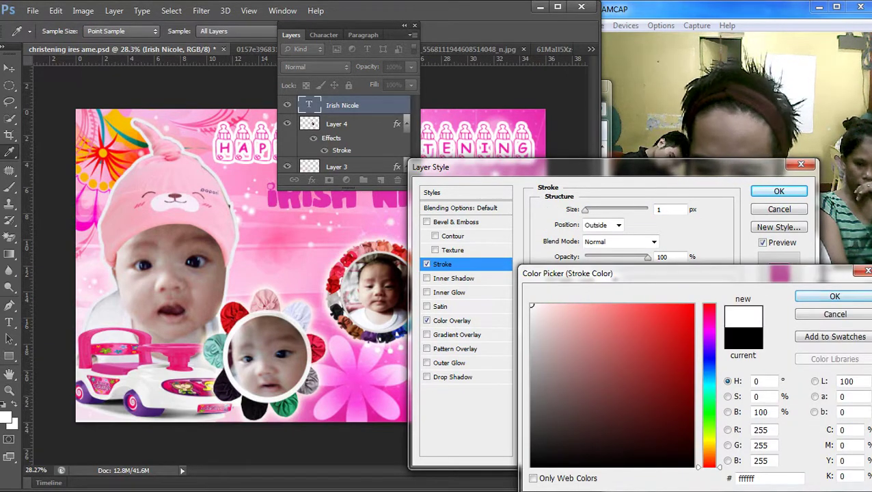
key(Return)
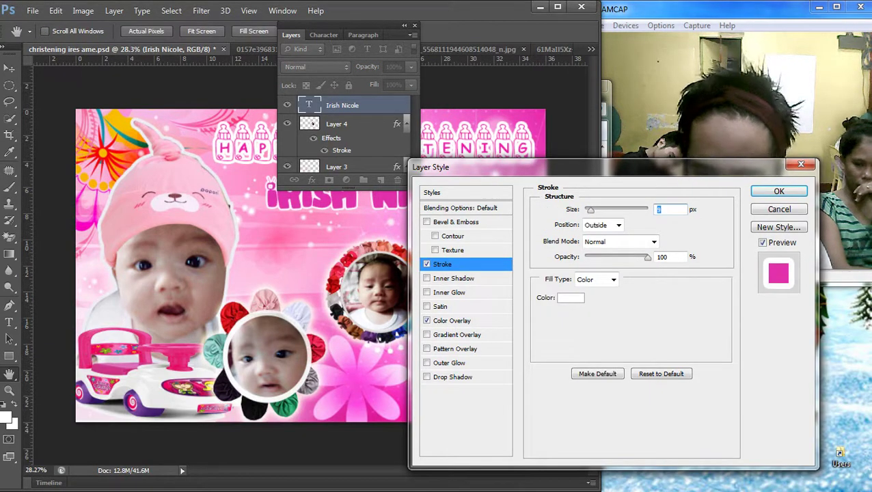
key(Return)
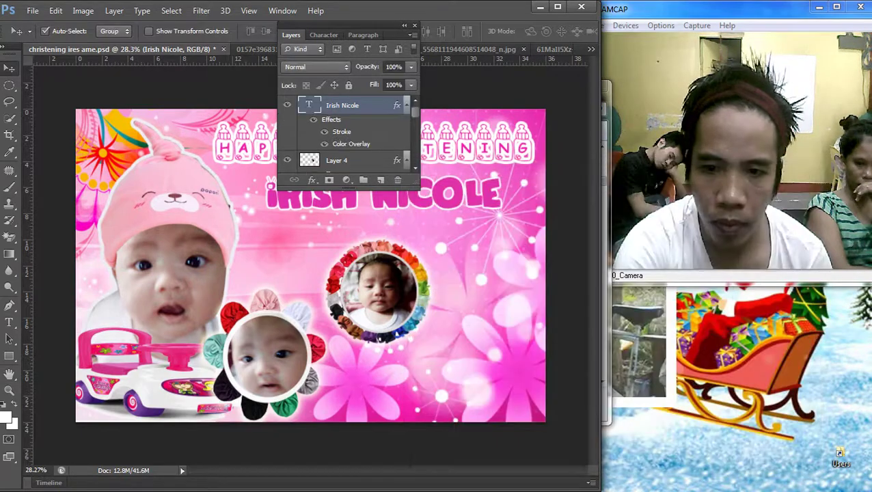
double_click(291, 34)
Step: Raise the rainbow-framed photo and enlarge the name slightly
drag(413, 250, 414, 233)
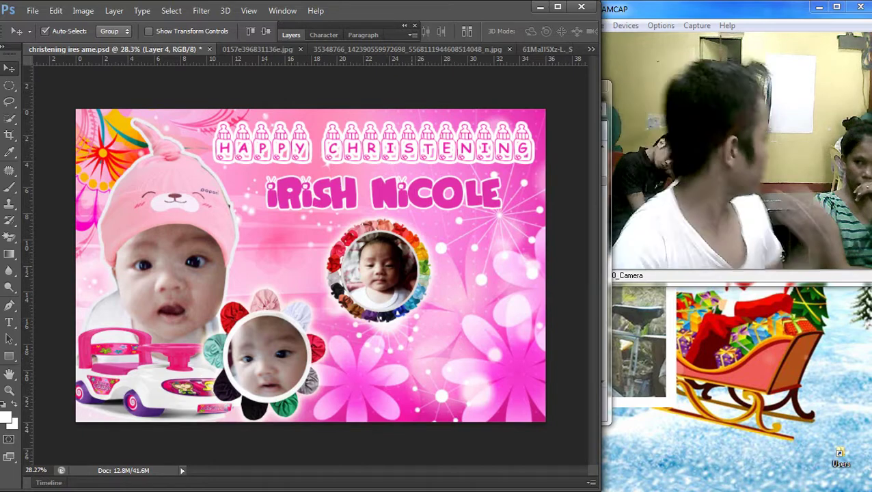
key(ctrl+t)
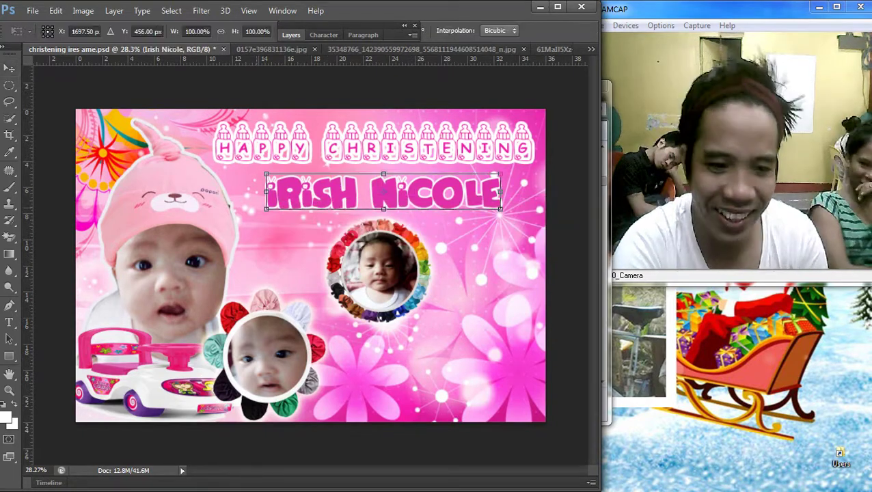
drag(266, 208, 249, 212)
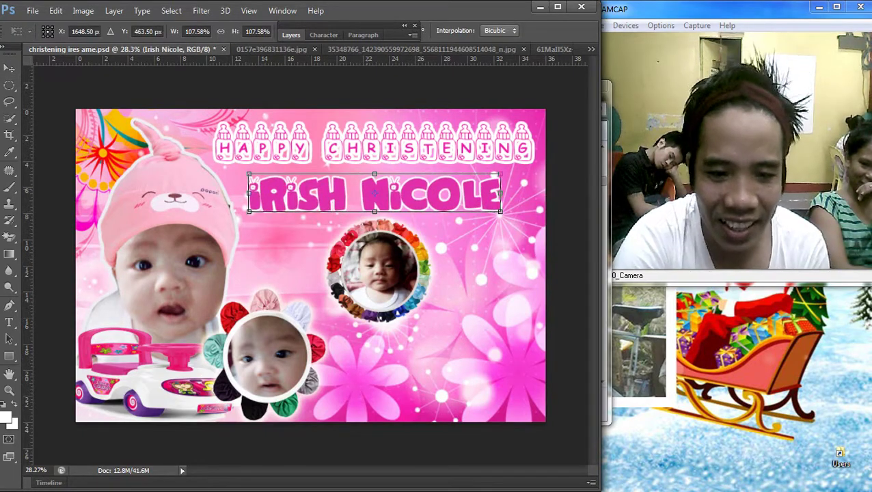
key(Return)
drag(374, 193, 400, 332)
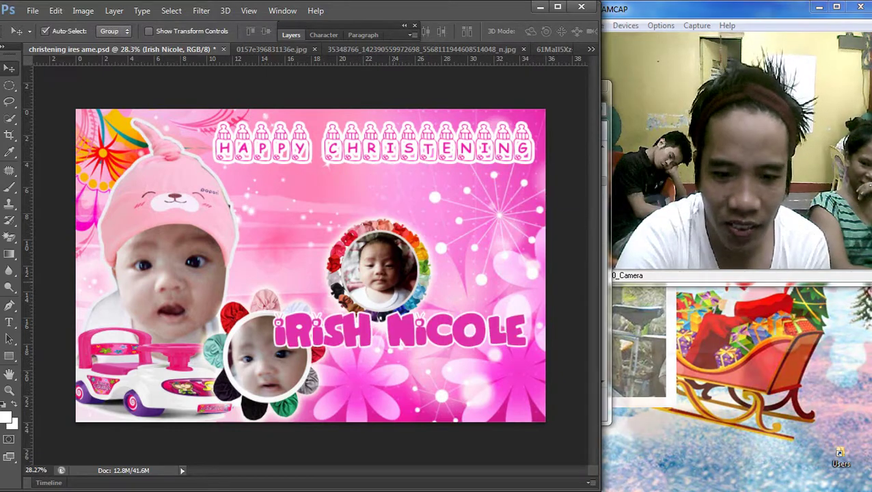
Step: Reposition the rainbow-framed photo, the name and the flower-framed photo
right_click(279, 264)
click(311, 274)
drag(369, 269, 316, 226)
right_click(279, 319)
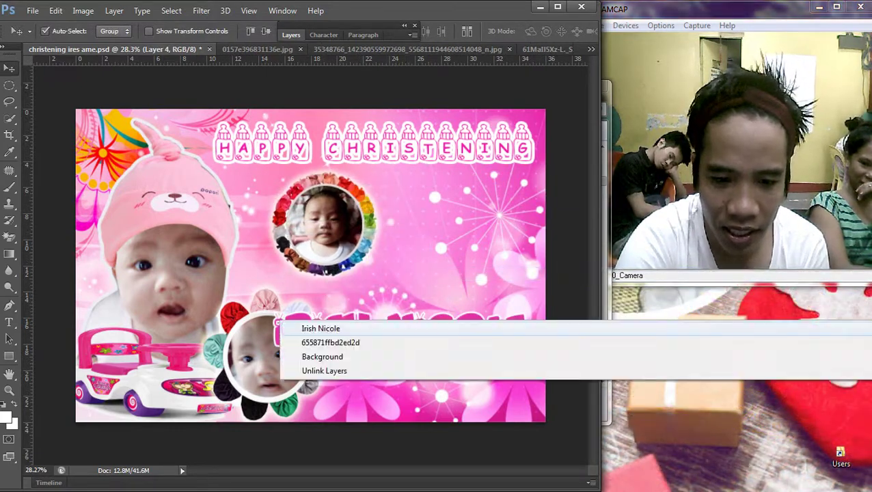
click(320, 328)
drag(404, 302, 418, 360)
right_click(280, 330)
click(313, 338)
drag(304, 305, 327, 276)
drag(372, 396, 328, 396)
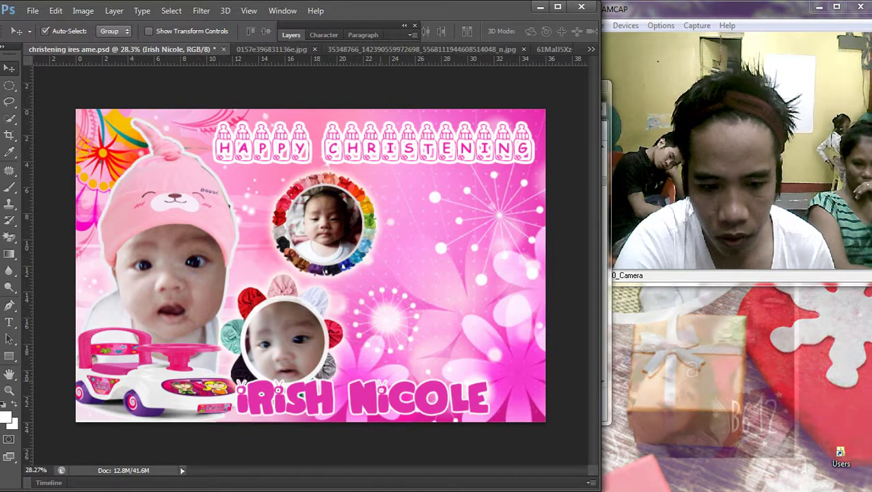
Step: Enlarge the name to about 117% and move it up onto the banner
key(ctrl+t)
drag(488, 377, 533, 370)
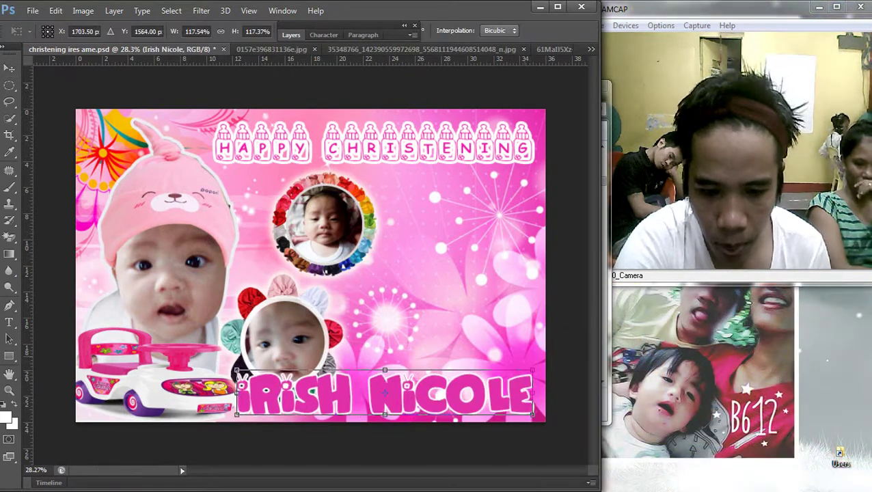
key(Return)
right_click(279, 217)
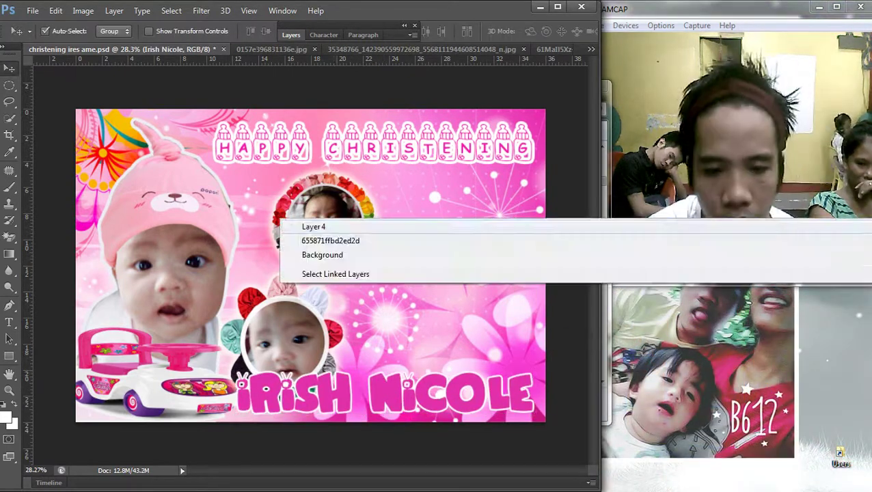
click(313, 226)
drag(358, 205, 396, 200)
scroll(396, 205, down, 3)
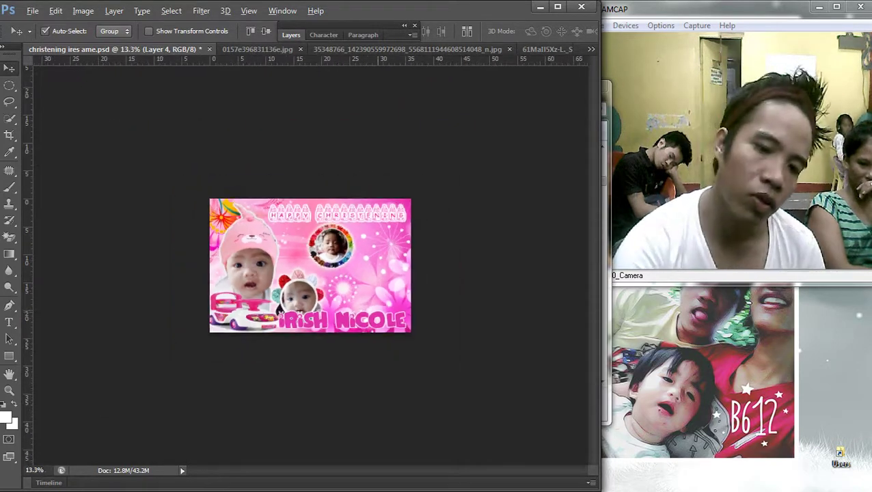
scroll(342, 273, up, 3)
right_click(280, 302)
key(Escape)
right_click(283, 376)
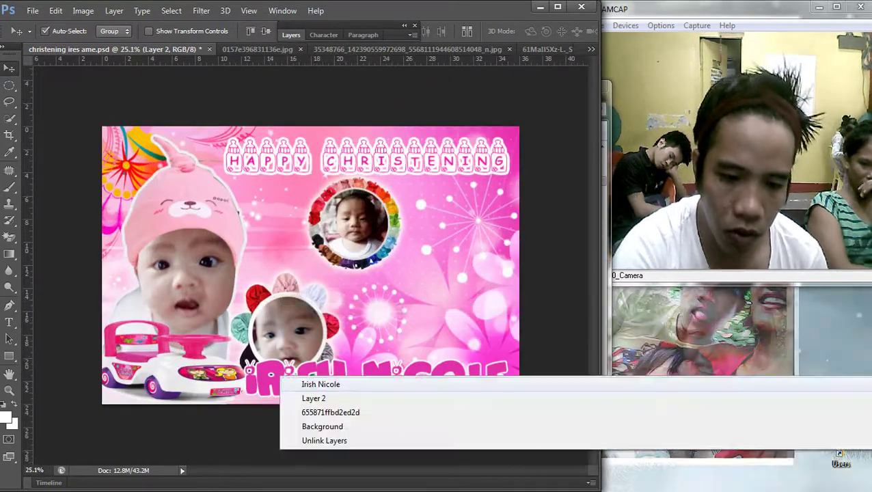
click(308, 383)
drag(307, 383, 339, 243)
Step: Move the round photo to the lower right and fit the name beneath HAPPY CHRISTENING
right_click(280, 204)
click(356, 218)
drag(365, 174, 406, 303)
right_click(279, 226)
click(320, 236)
drag(444, 205, 414, 176)
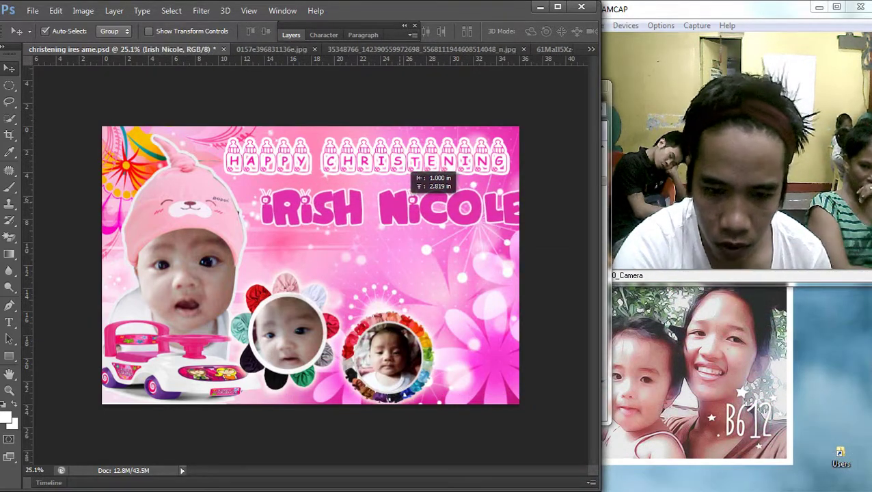
key(ctrl+t)
drag(522, 205, 506, 223)
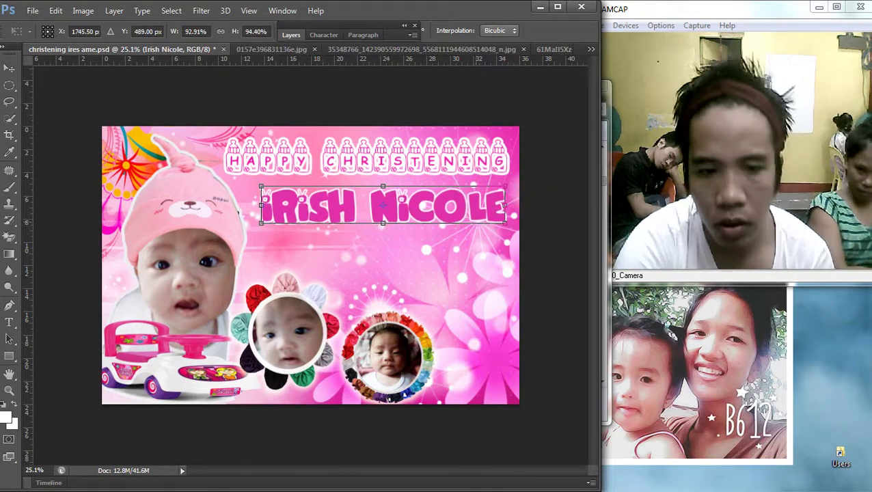
key(Return)
drag(427, 205, 419, 207)
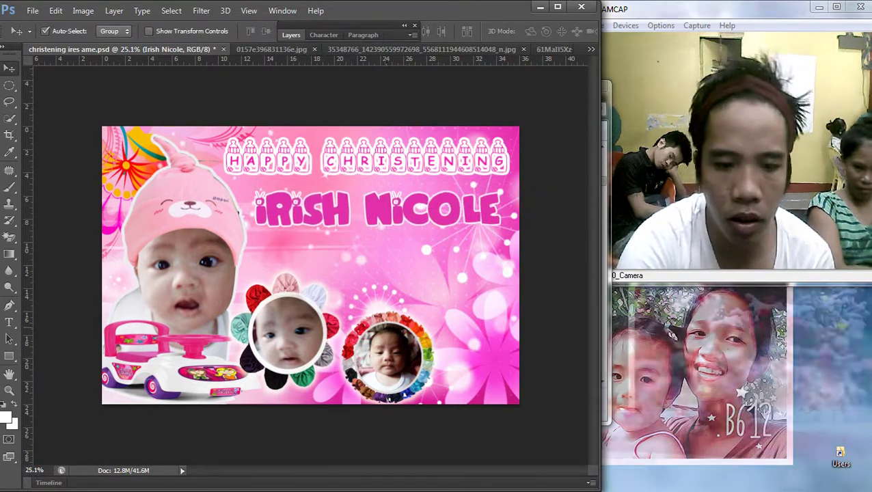
Step: Fine-tune the rainbow-framed and flower-framed photos along the card's lower edge
drag(399, 311, 399, 311)
drag(294, 296, 301, 287)
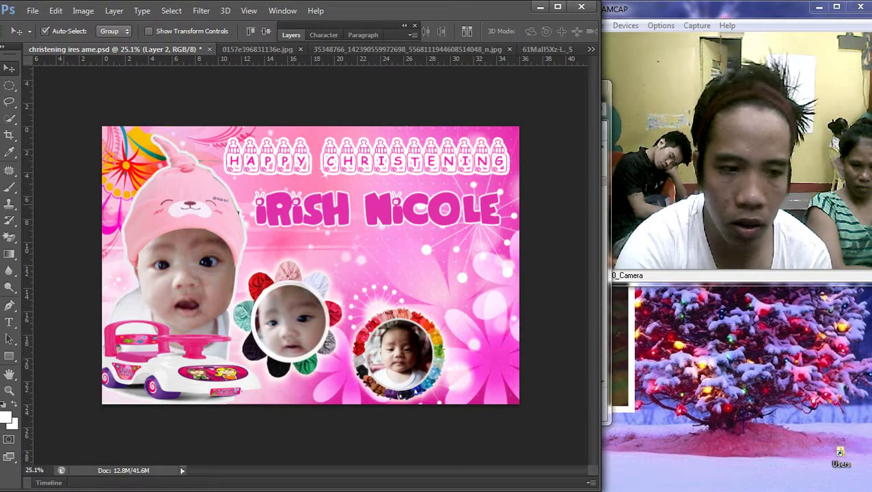
click(9, 84)
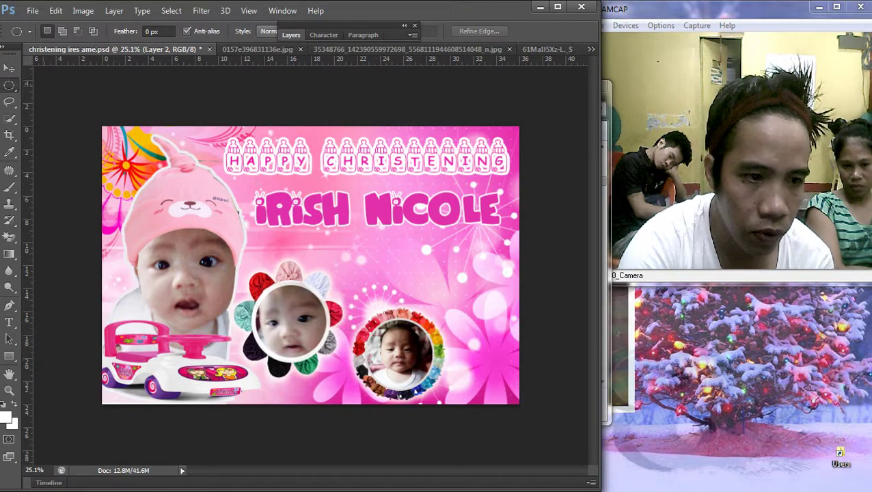
key(v)
right_click(281, 311)
drag(421, 312, 415, 310)
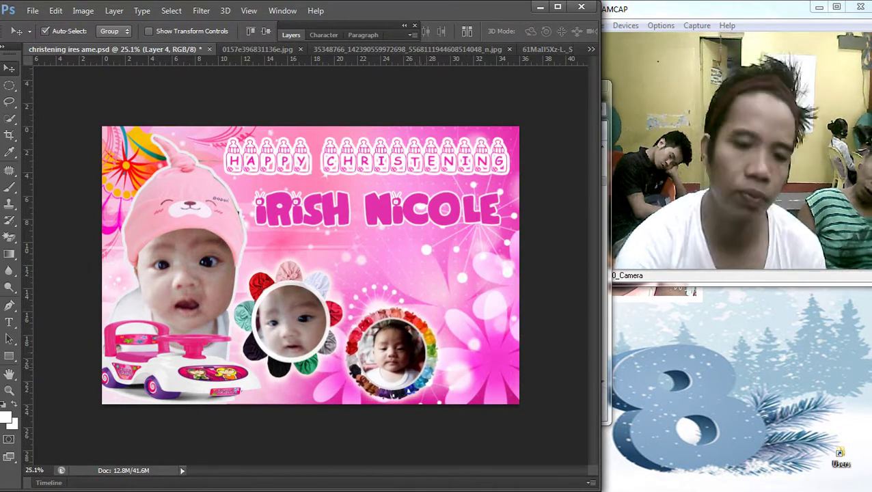
scroll(310, 265, down, 2)
scroll(311, 266, up, 1)
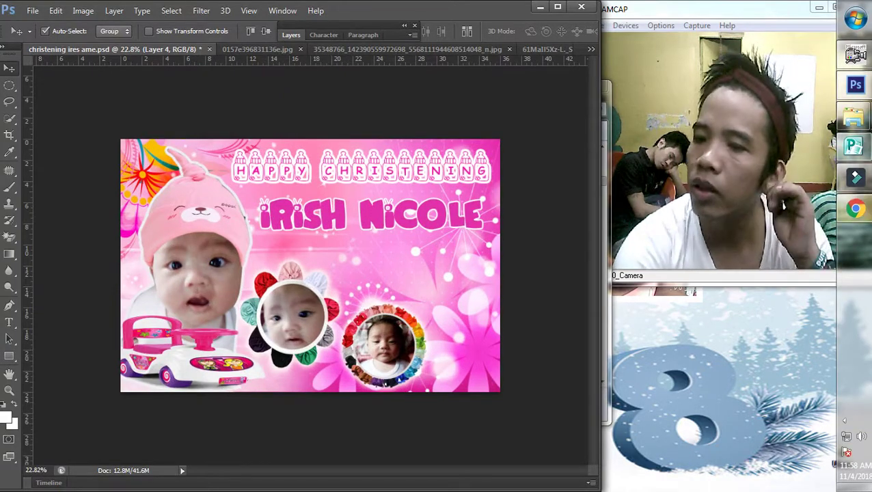
Step: Search Google Images for 'cute angel png'
click(855, 209)
scroll(266, 253, down, 10)
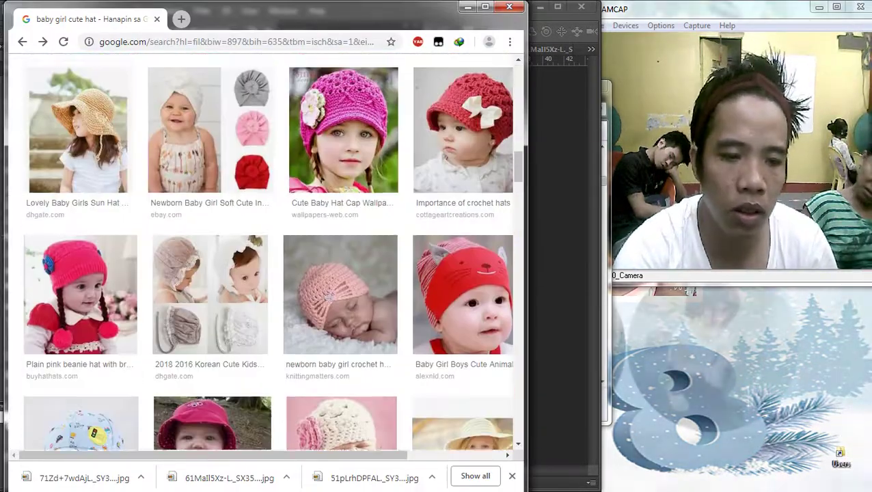
scroll(266, 252, up, 10)
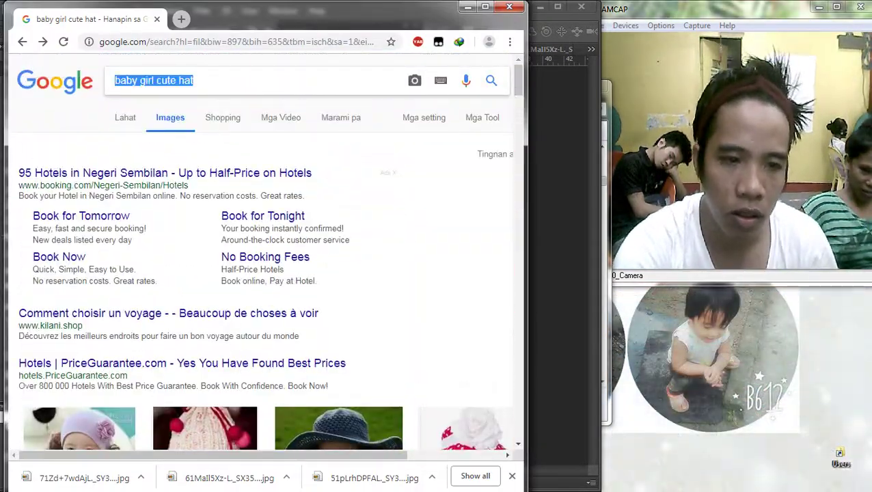
text(cute)
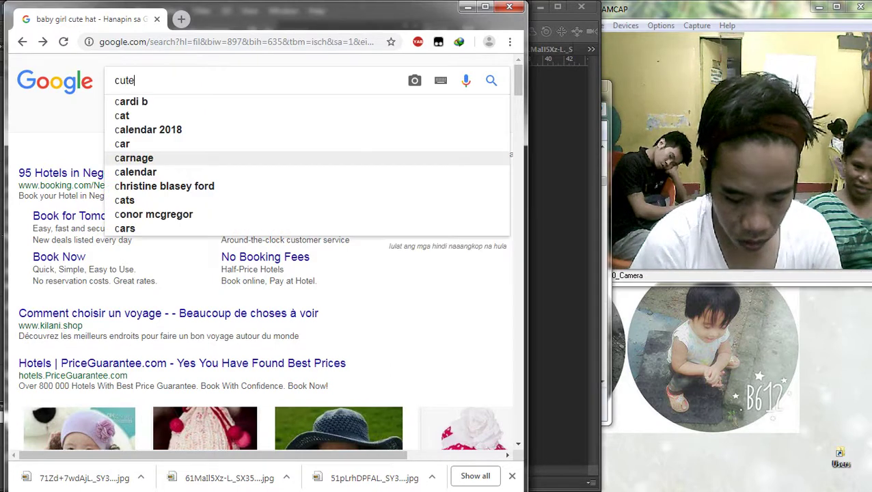
text( angel png)
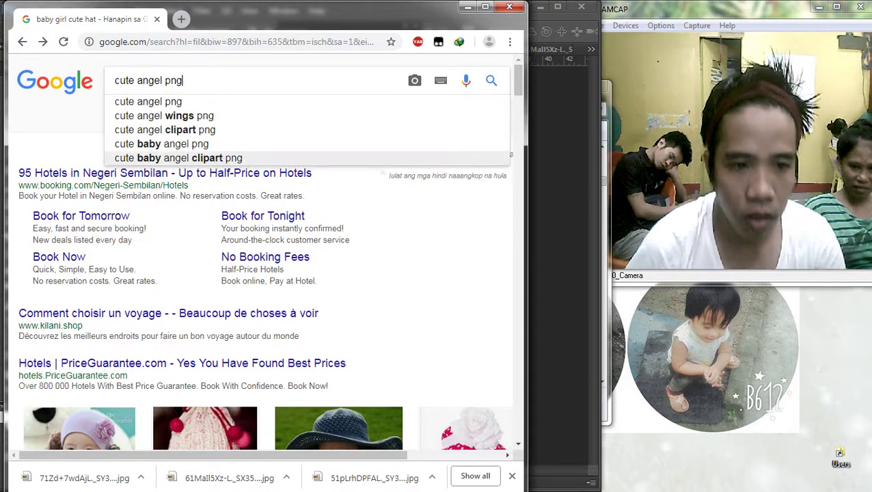
key(Return)
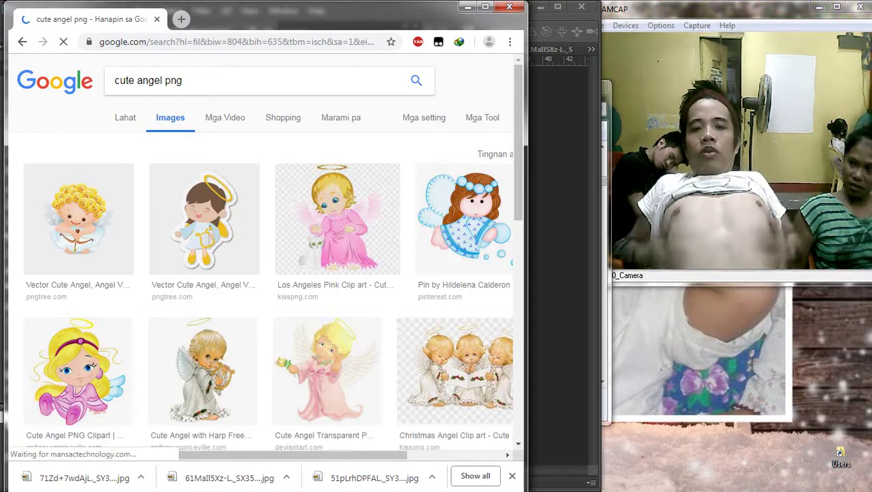
Step: Preview the blonde angel holding a candle and save the image to disk
scroll(335, 205, down, 4)
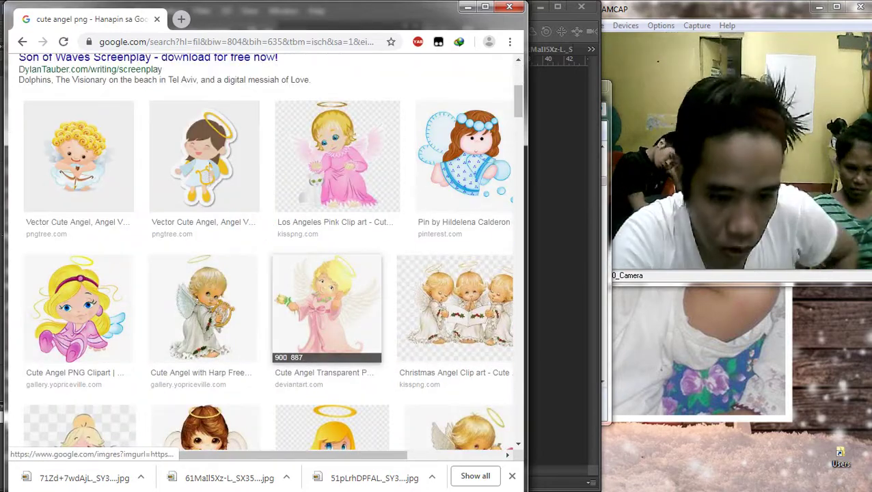
scroll(334, 205, down, 1)
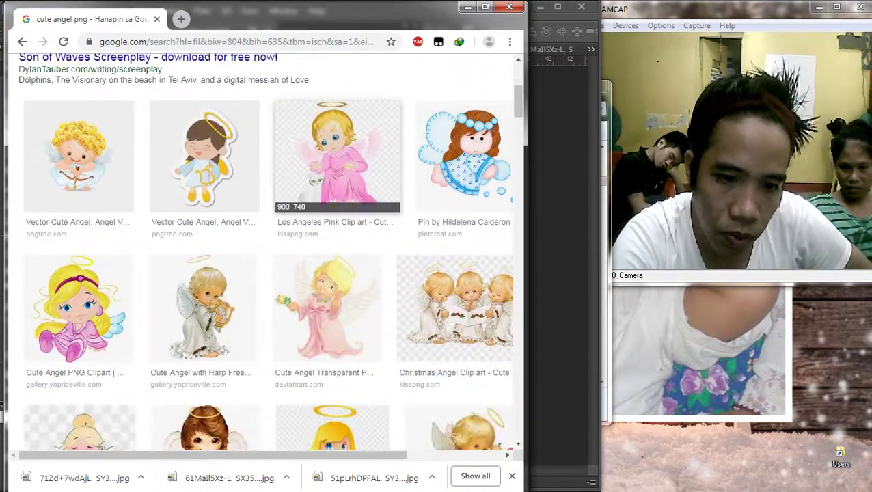
click(335, 167)
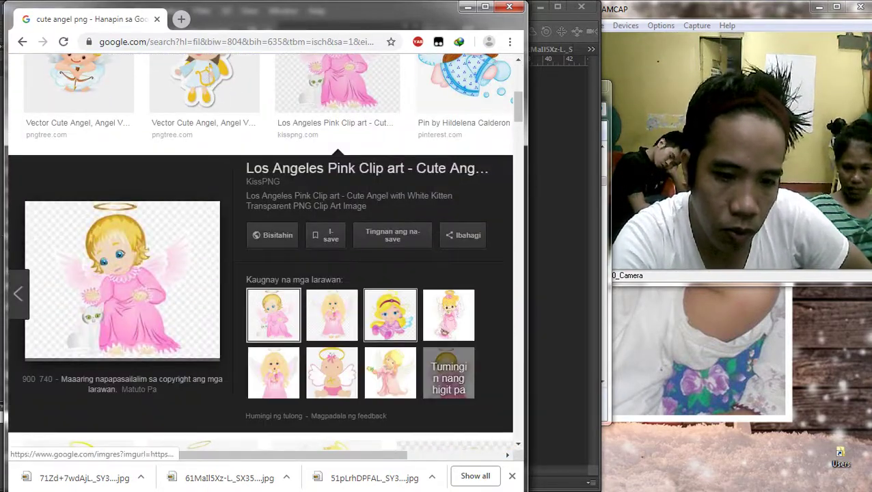
click(332, 314)
scroll(123, 273, down, 2)
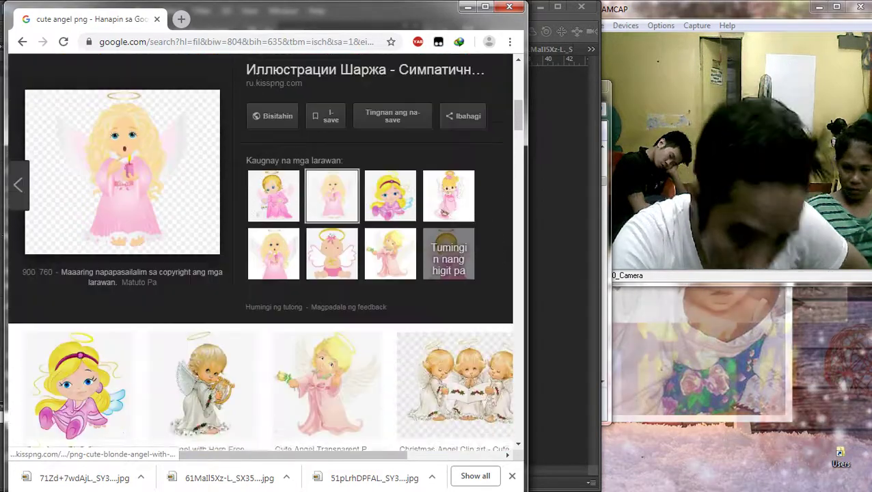
right_click(141, 159)
click(188, 269)
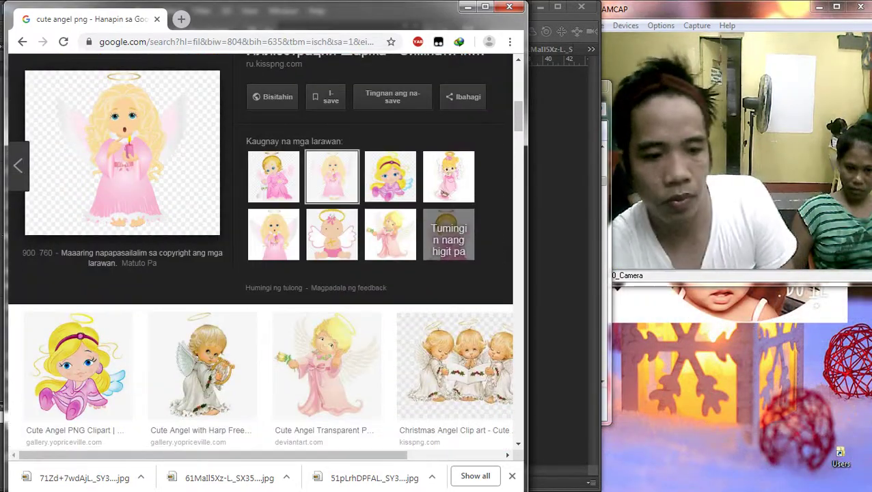
key(Return)
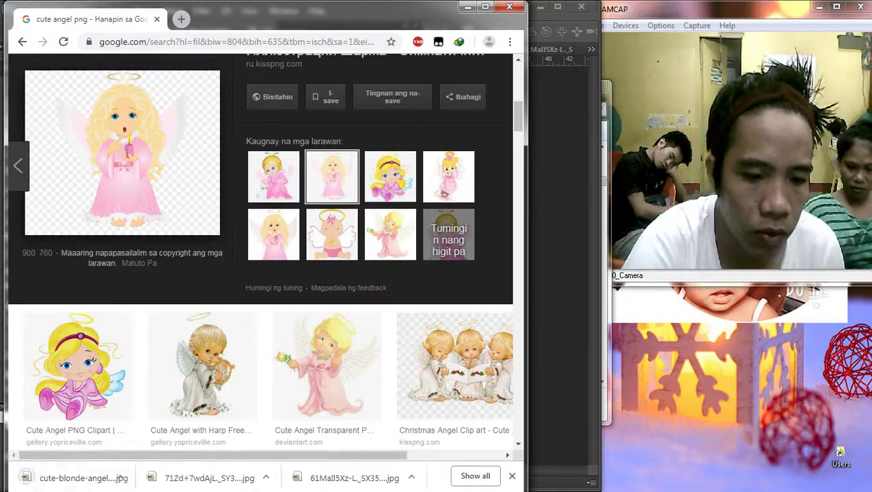
Step: Place the downloaded angel on the banner and delete its white background with the Magic Wand
drag(82, 478, 561, 205)
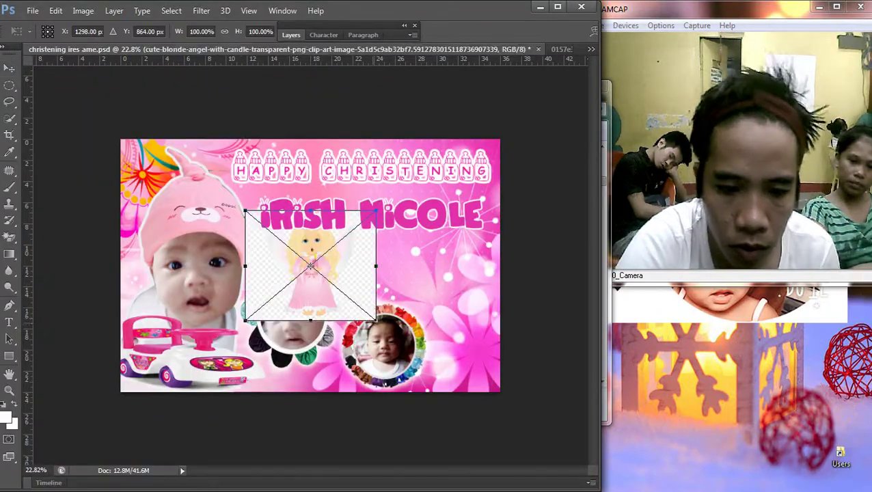
key(Return)
scroll(307, 247, up, 6)
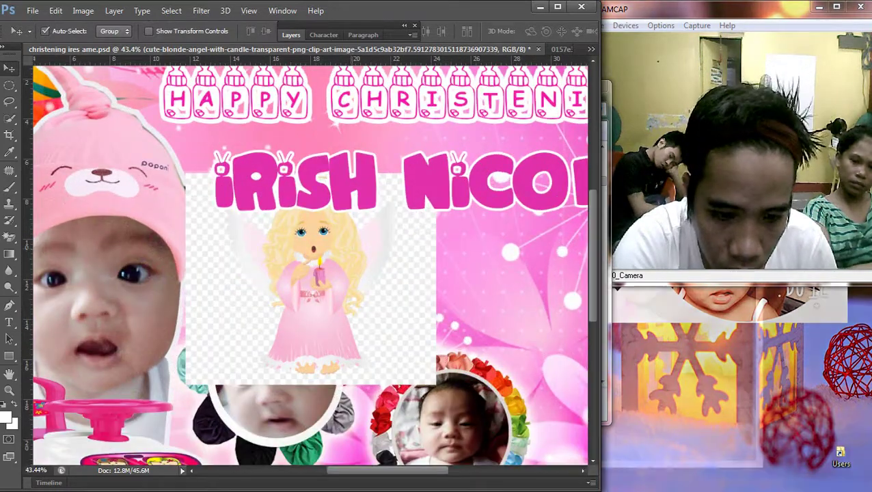
key(w)
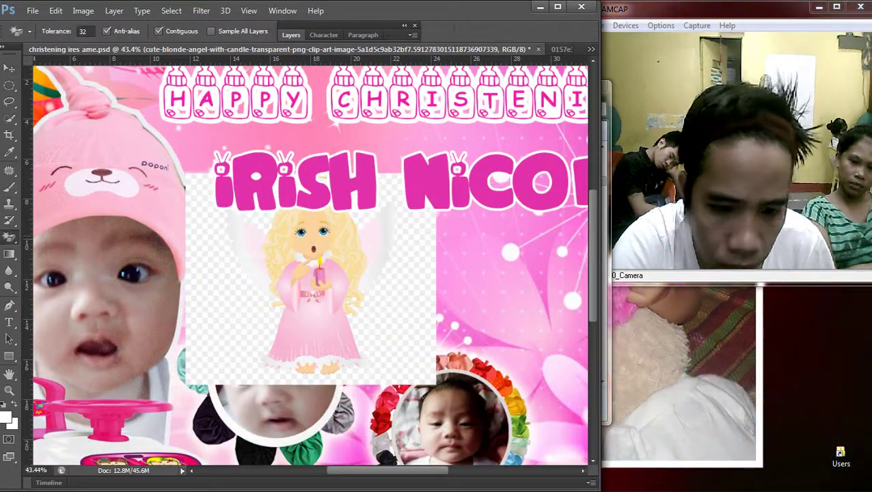
click(191, 195)
key(Escape)
key(Delete)
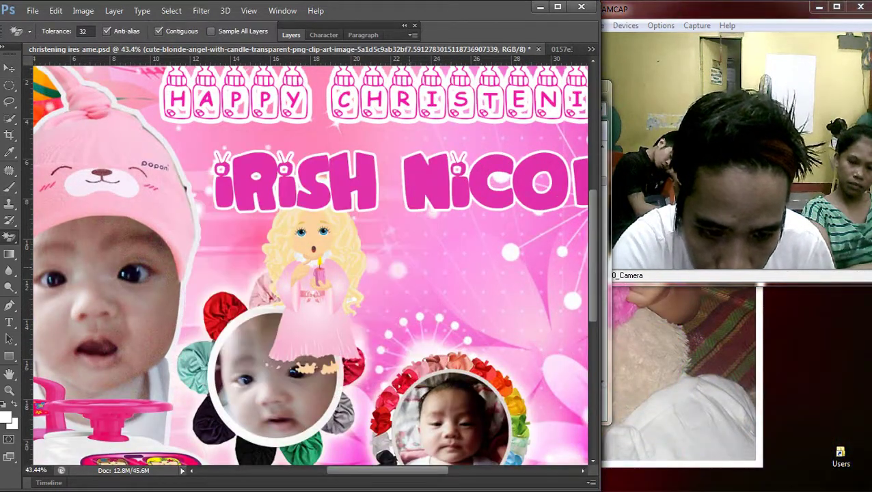
Step: Move the angel to the banner's right side, then preview the pink kitten angel in Chrome
key(v)
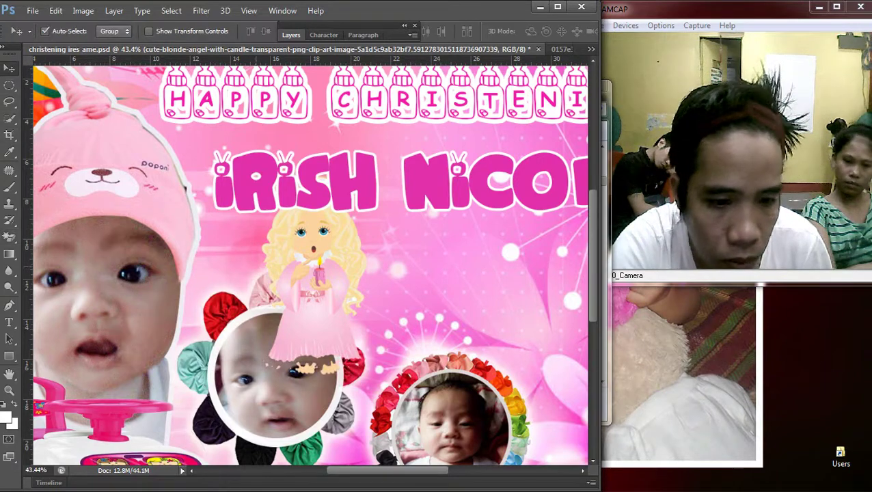
scroll(383, 356, down, 2)
drag(318, 250, 520, 277)
scroll(521, 276, down, 4)
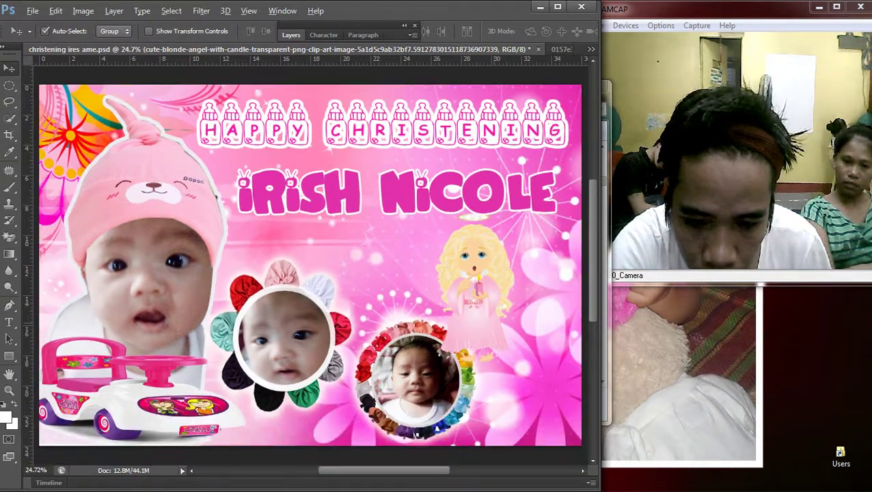
key(ctrl+t)
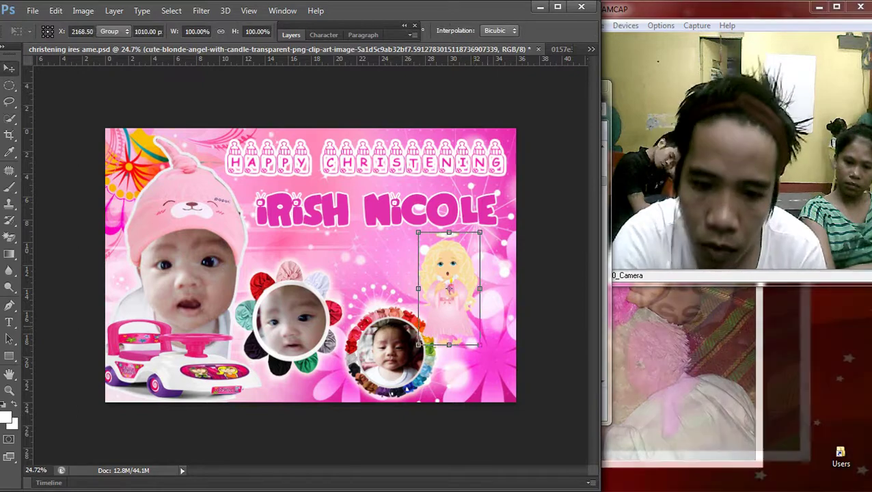
key(Return)
click(854, 208)
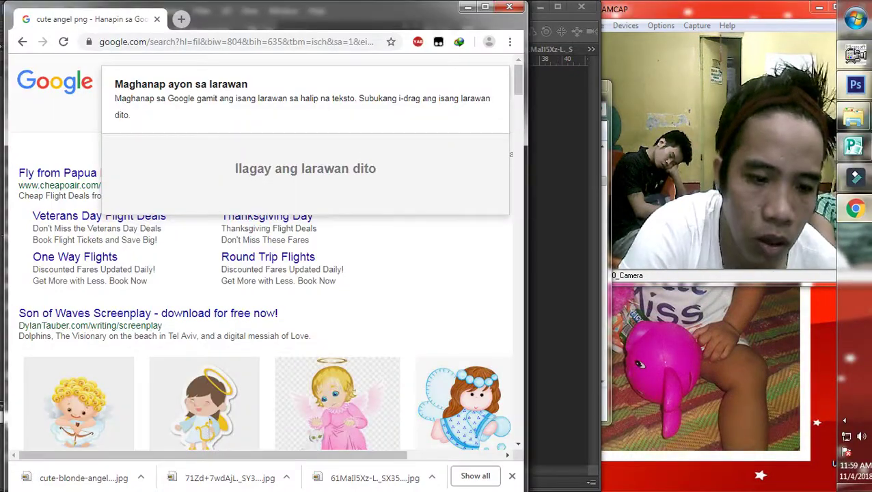
click(337, 403)
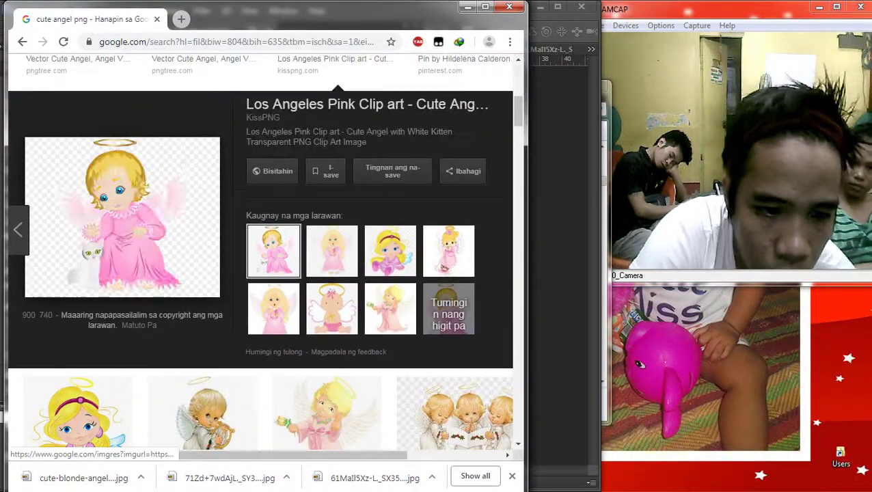
Step: Save the pink angel-with-white-kitten image and drag it onto the christening card
right_click(112, 211)
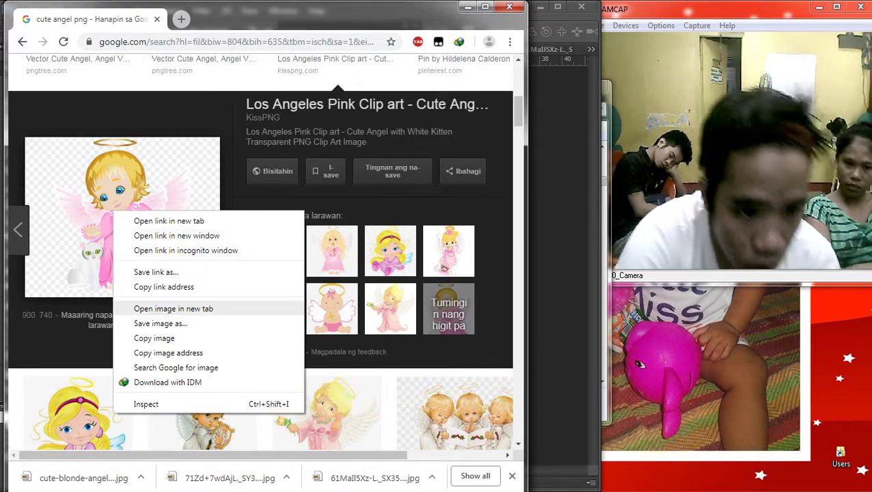
click(157, 321)
key(Return)
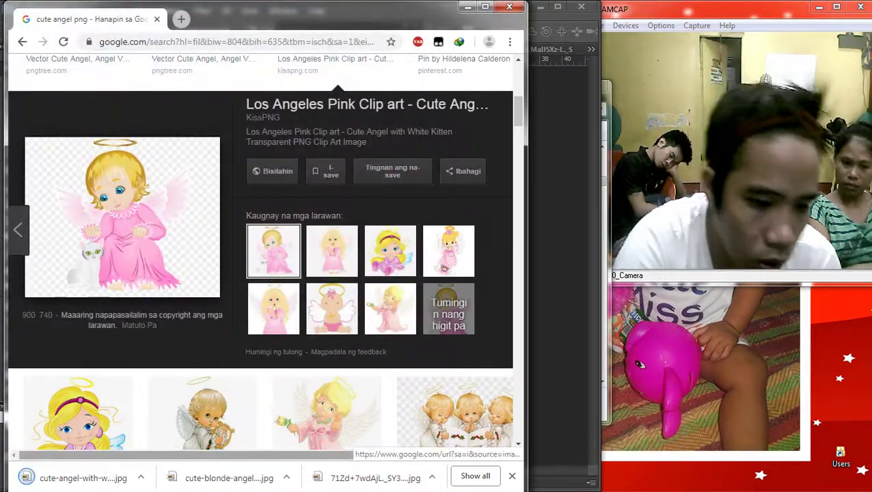
drag(82, 477, 311, 265)
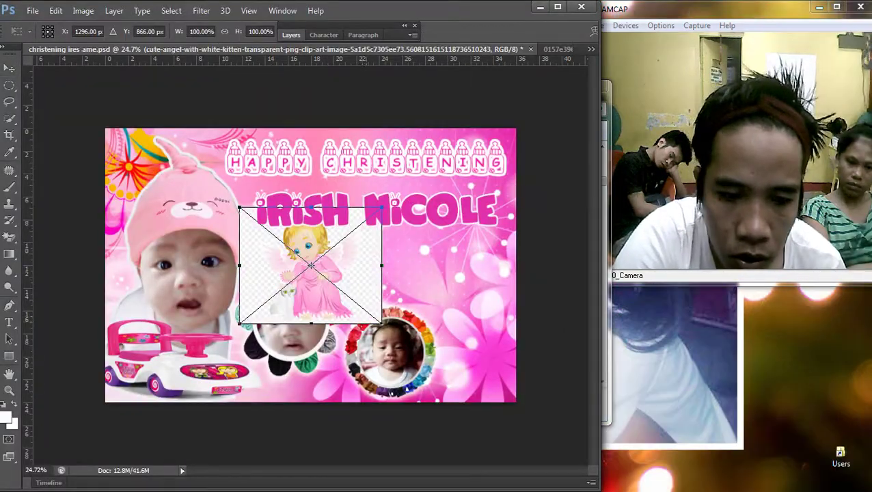
Step: Commit the pink kitten angel, rasterize it, darken it with Curves and erase its background
key(Return)
scroll(321, 291, up, 2)
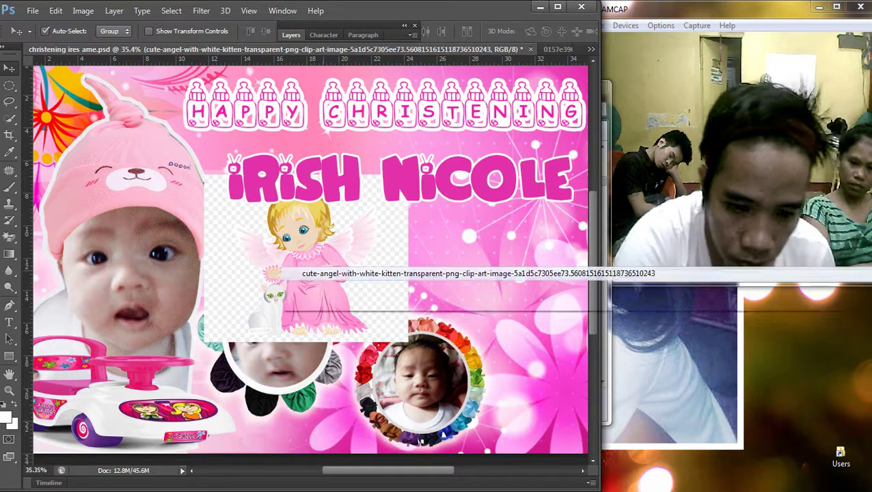
key(e)
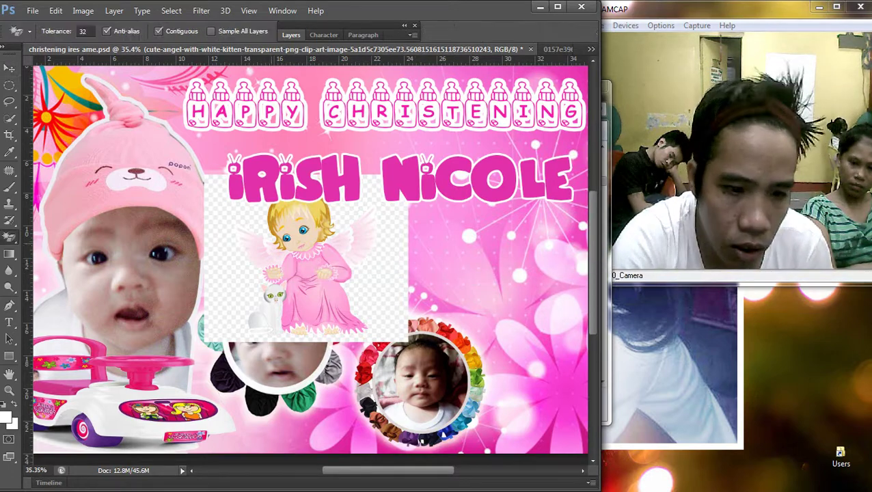
click(311, 267)
click(278, 203)
key(ctrl+m)
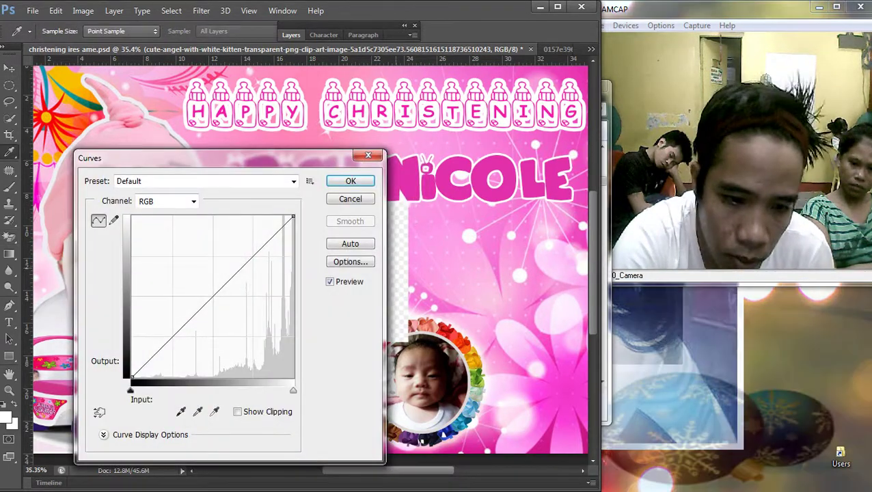
drag(229, 280, 230, 304)
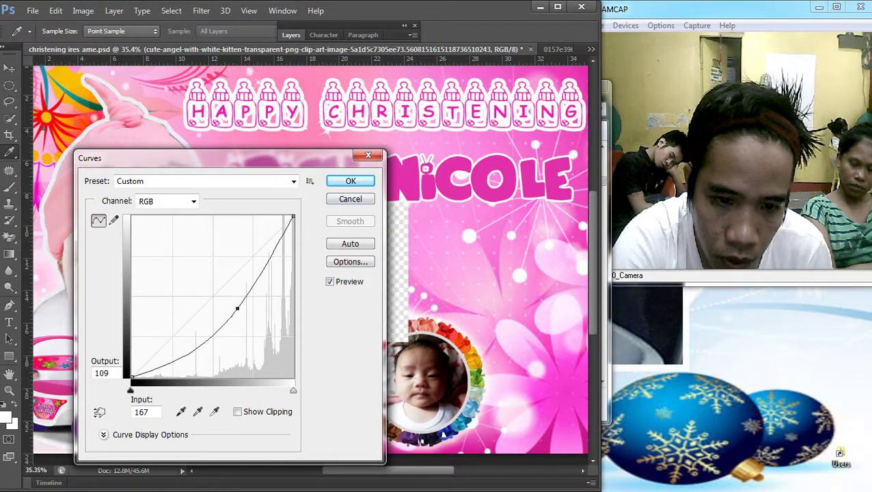
key(Return)
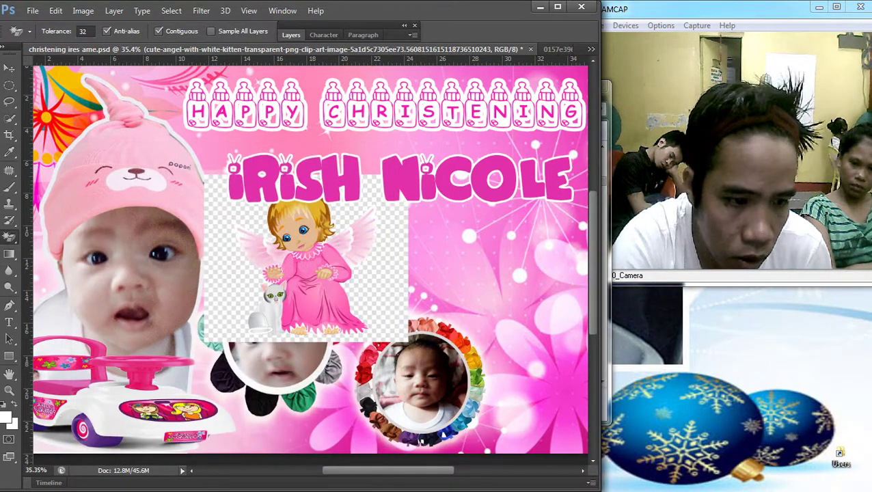
click(226, 274)
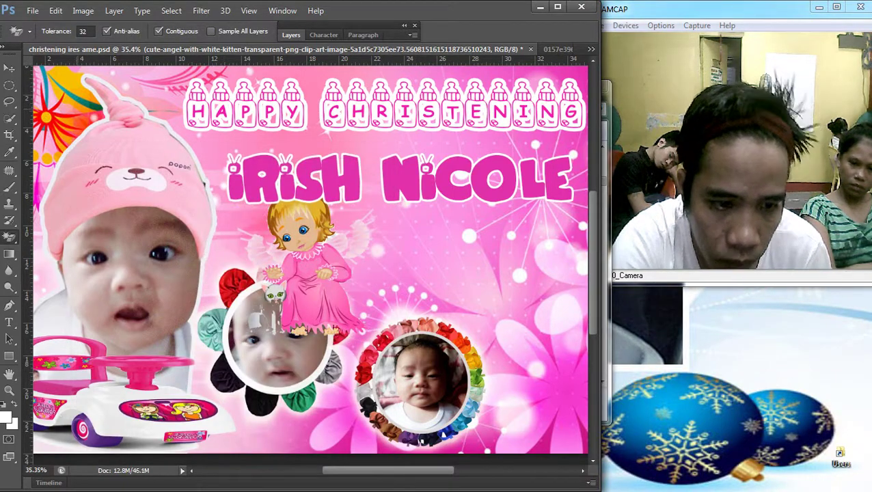
Step: Delete the pink kitten angel from the banner and return to the search results
key(v)
key(Delete)
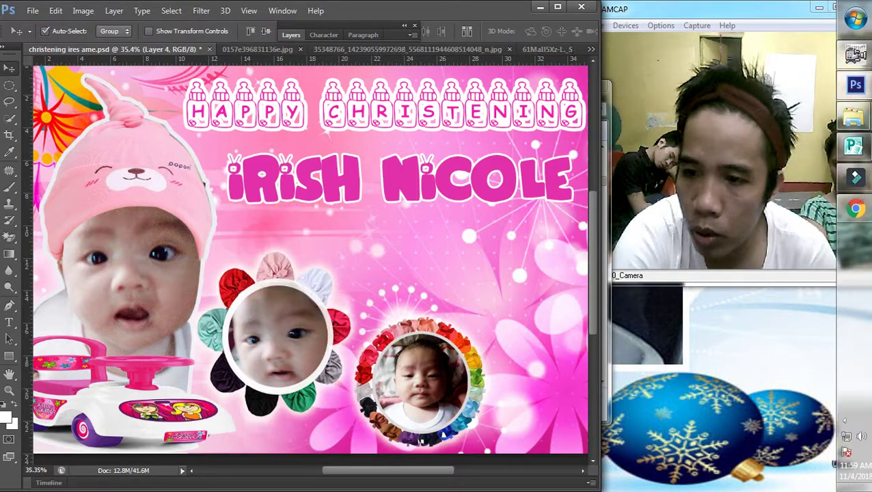
key(alt+Tab)
Step: Compare the pink rose, candle, blue kitten and blue bubble-blowing angel previews
click(338, 342)
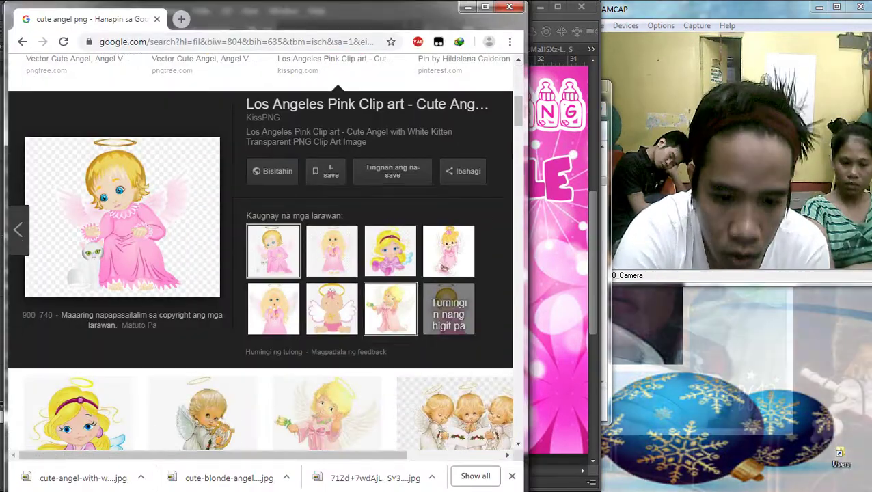
scroll(327, 301, down, 2)
click(327, 301)
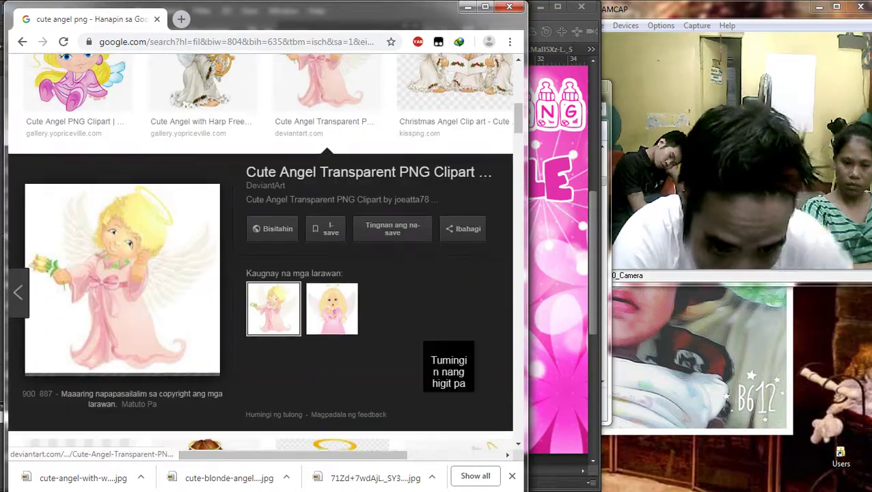
click(331, 309)
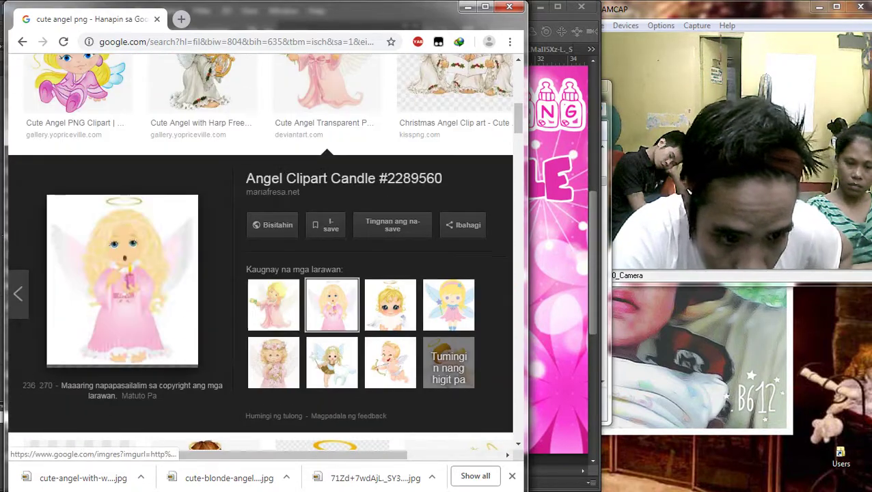
scroll(331, 310, down, 5)
click(205, 177)
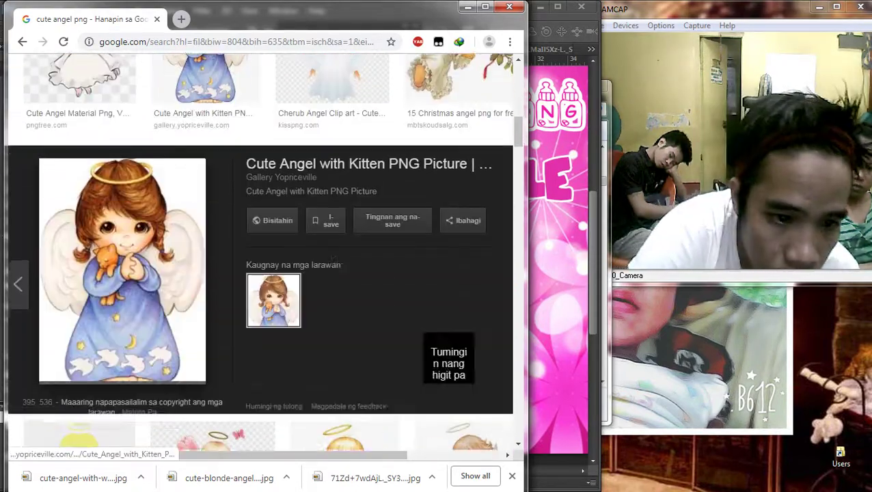
scroll(205, 176, down, 2)
click(331, 117)
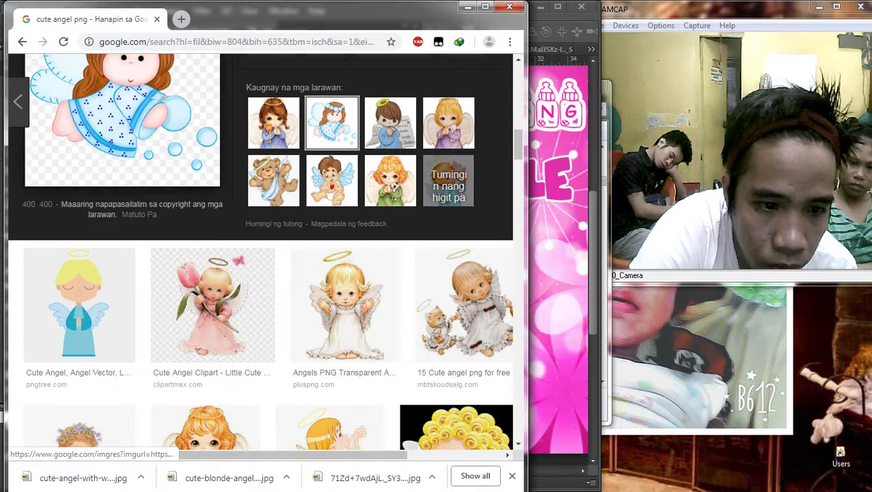
scroll(205, 170, up, 2)
Step: Save the blue bubble-blowing angel PNG and return to the banner in Photoshop
right_click(89, 201)
click(138, 313)
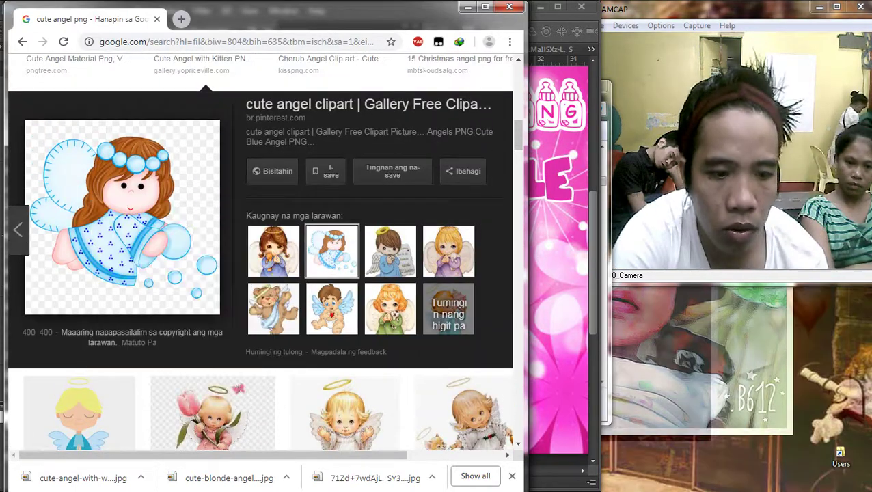
key(Return)
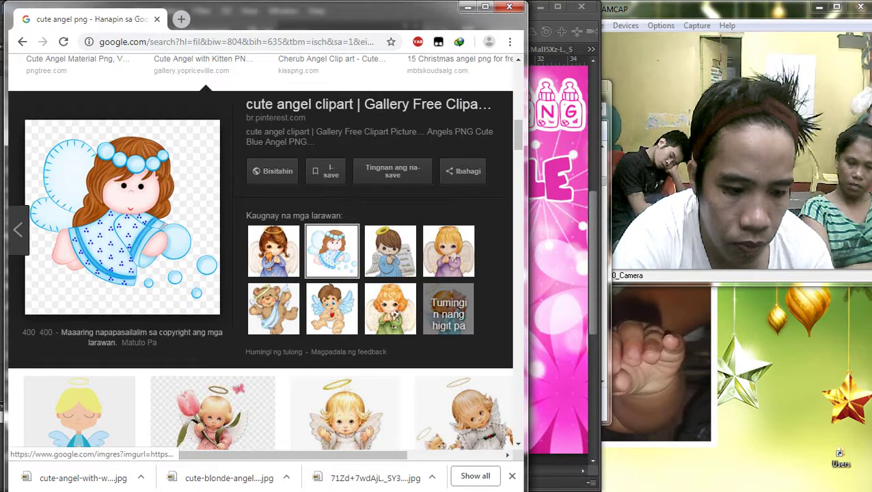
scroll(259, 274, down, 3)
drag(82, 477, 259, 308)
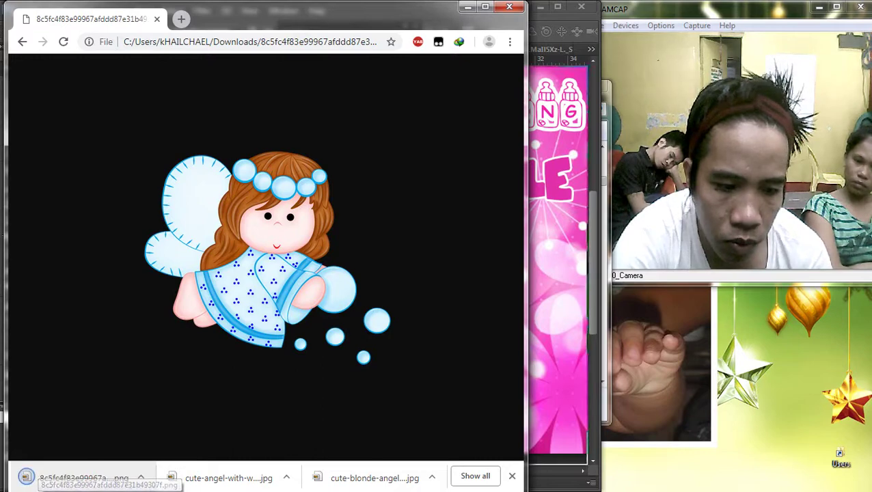
click(863, 146)
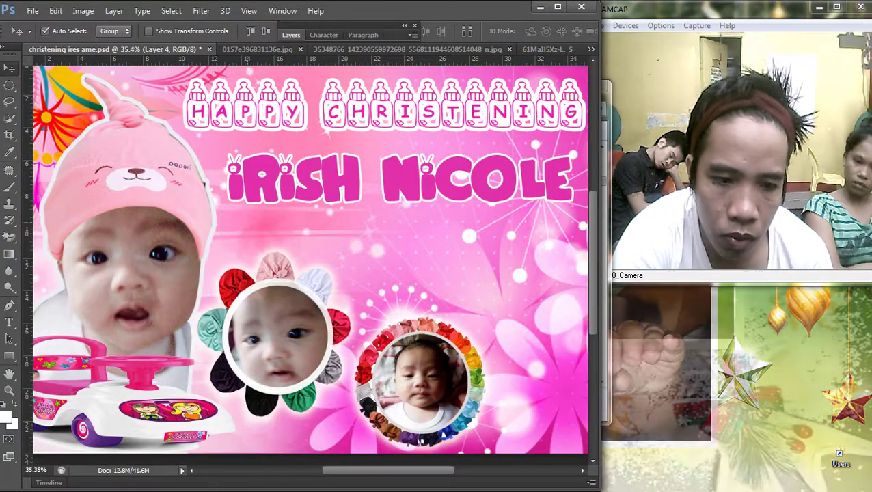
Step: Place the blue angel, enlarge it and move it right under the name title
drag(864, 145, 311, 267)
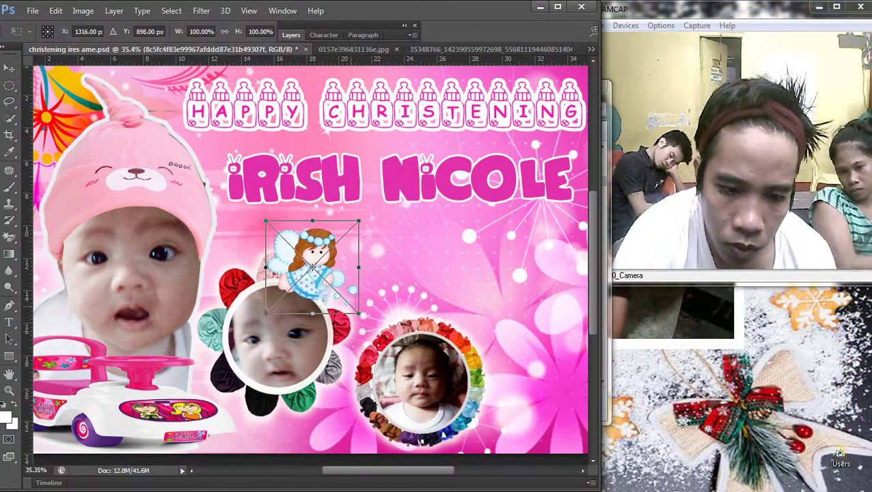
drag(356, 310, 453, 409)
scroll(453, 409, down, 3)
drag(326, 281, 465, 265)
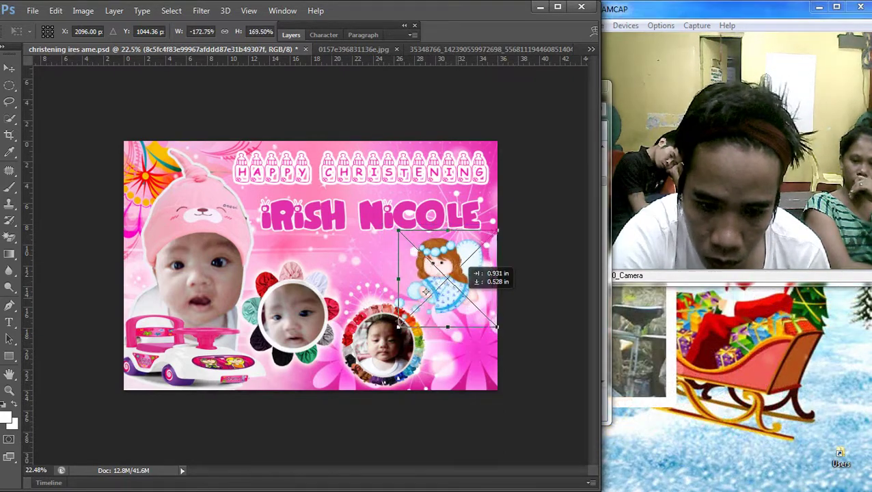
key(Return)
scroll(310, 265, up, 2)
Step: Nudge the flower-circle baby photo, select Layer 4 and duplicate the name title below itself
right_click(278, 297)
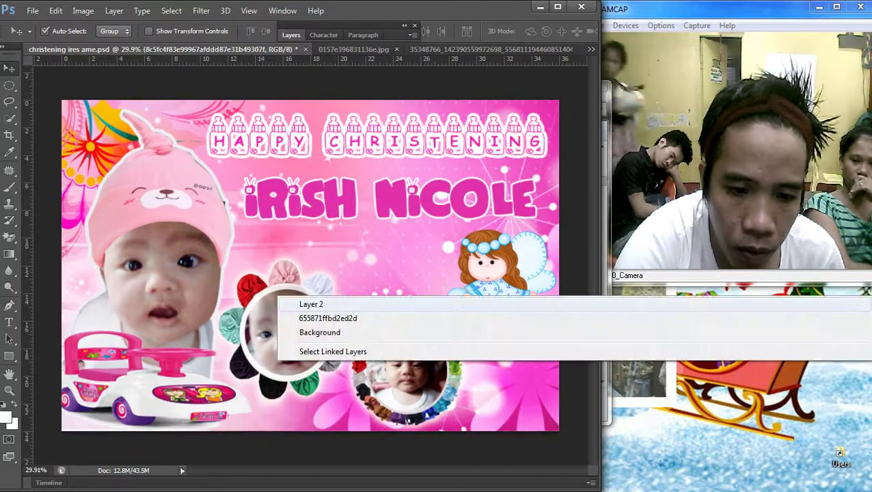
click(311, 304)
drag(286, 275, 294, 284)
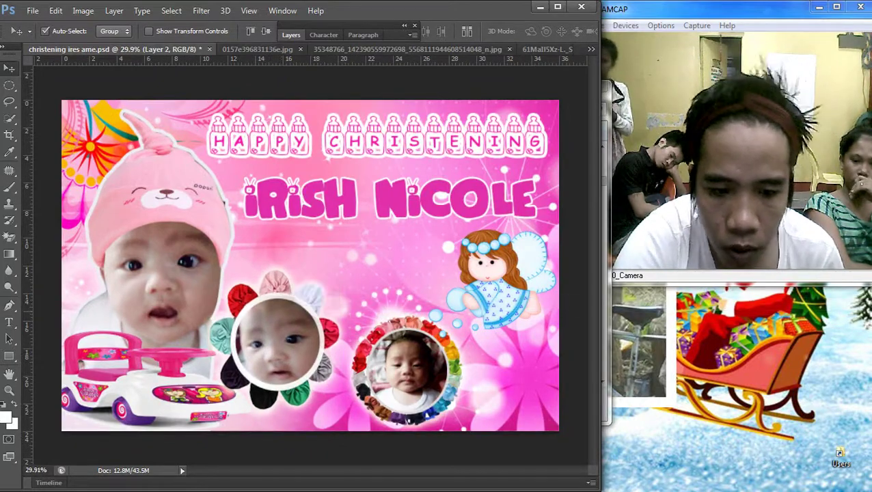
right_click(280, 316)
click(311, 336)
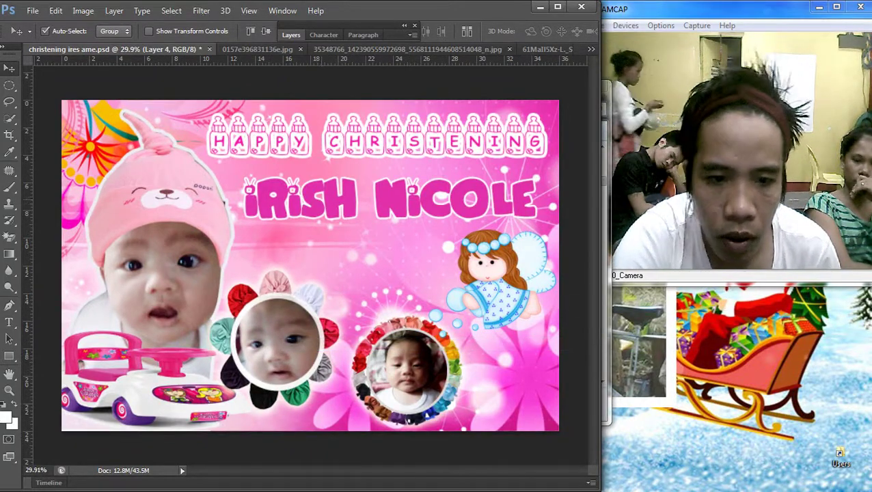
drag(349, 188, 349, 229)
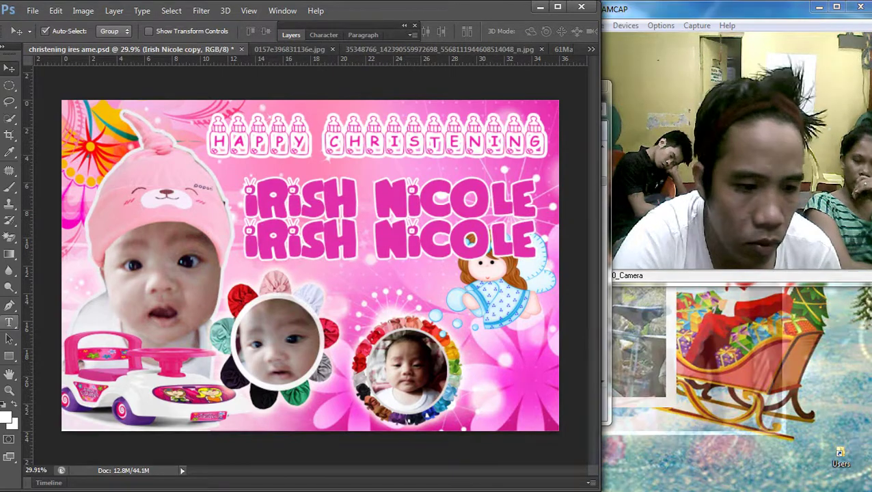
Step: Replace the copied title's text with 'NOVEMBER'
key(t)
click(448, 196)
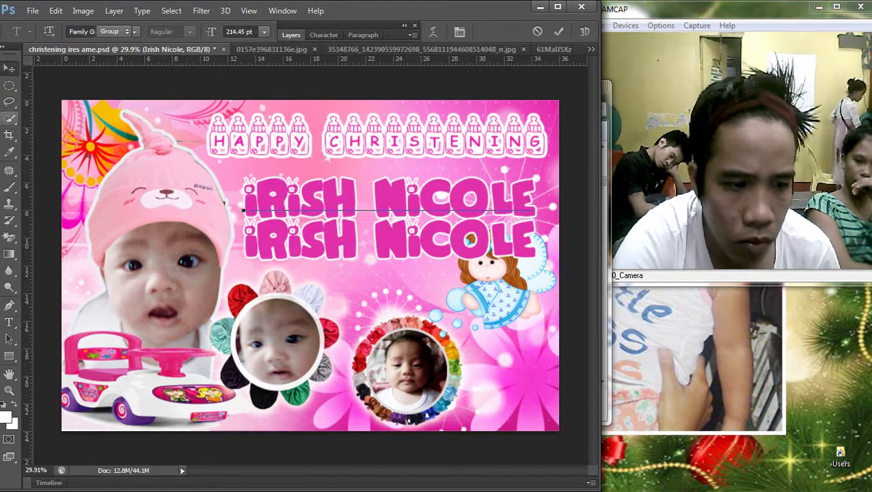
key(ctrl+Return)
key(ctrl+a)
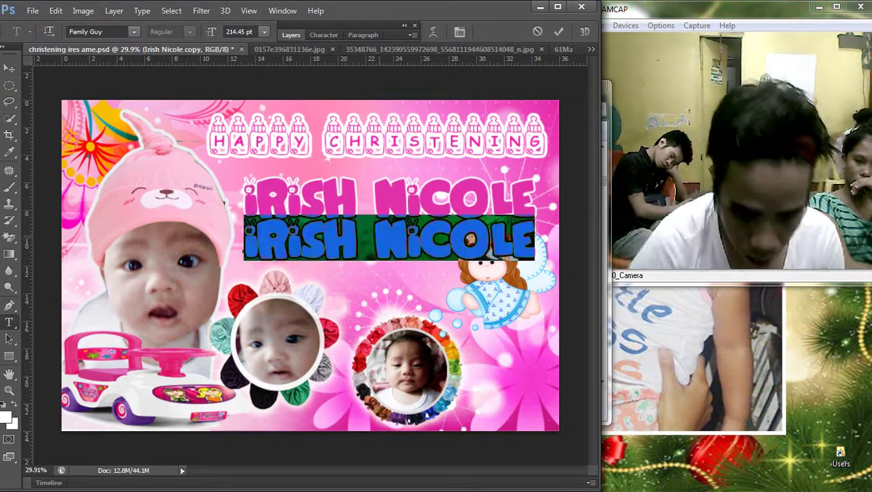
click(276, 243)
key(ctrl+a)
text(NO)
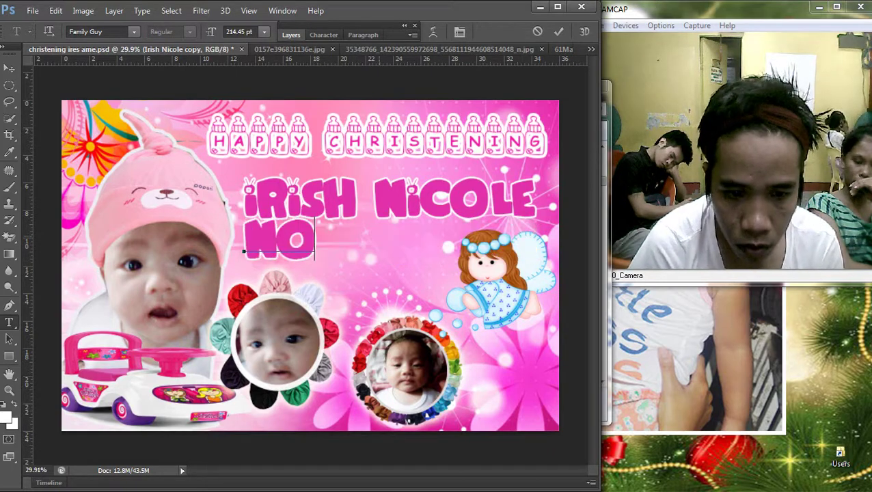
text(VE)
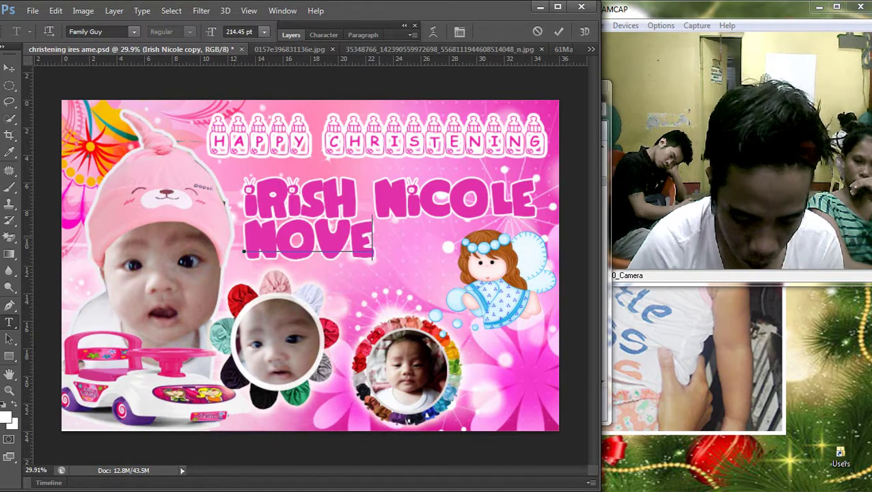
text(MBER)
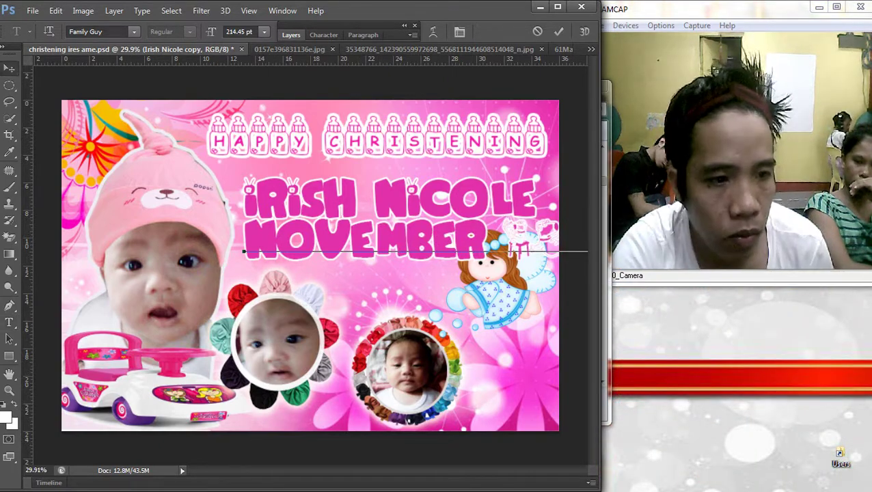
key(ctrl+Return)
Step: Shrink NOVEMBER to about 62 percent and move it just under the name title
key(v)
key(ctrl+t)
drag(247, 217, 419, 233)
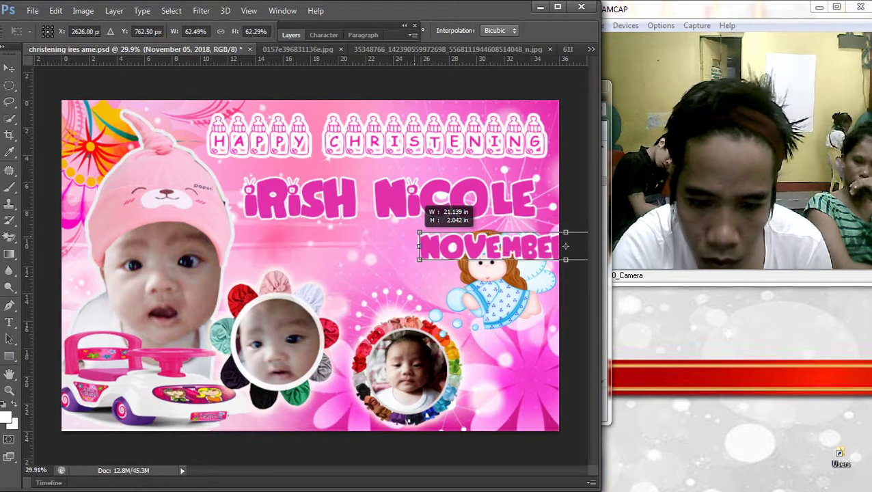
drag(566, 246, 398, 243)
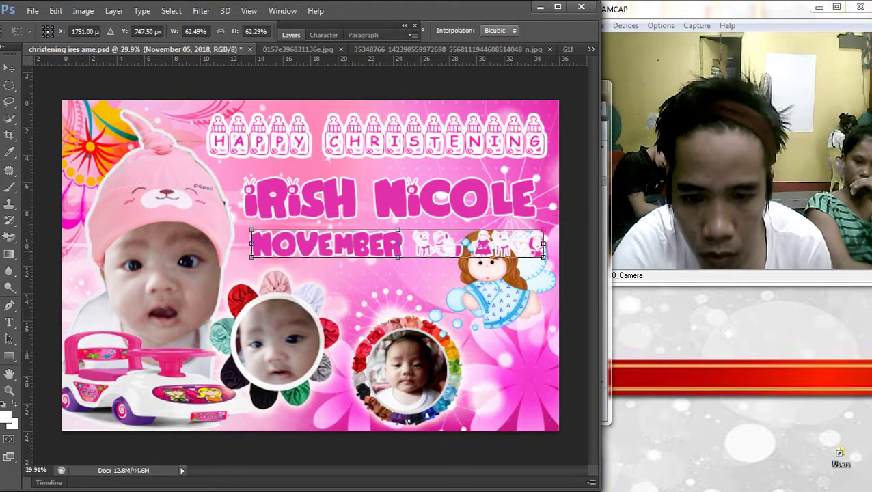
key(Return)
Step: Delete the word NOVEMBER, leaving the text line empty
key(t)
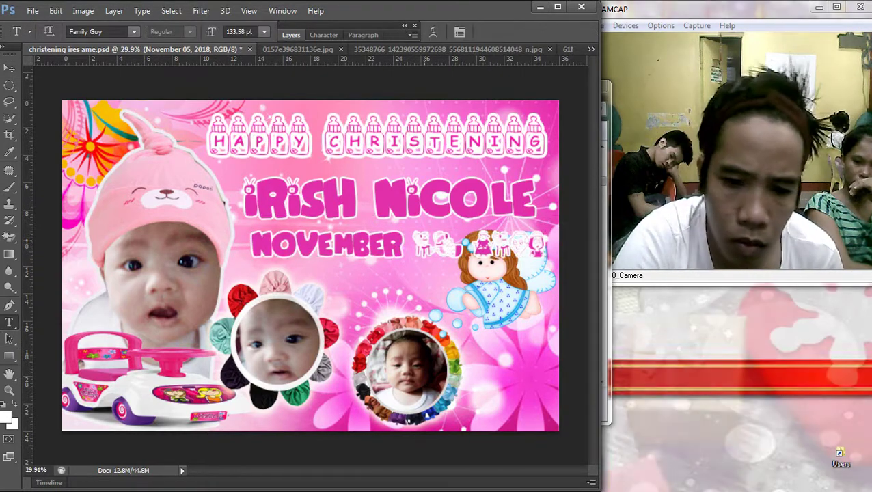
drag(414, 245, 252, 244)
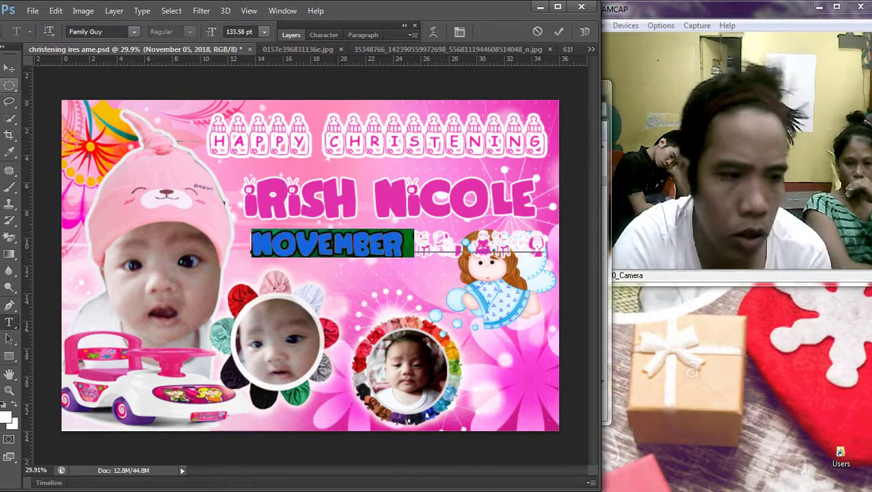
key(BackSpace)
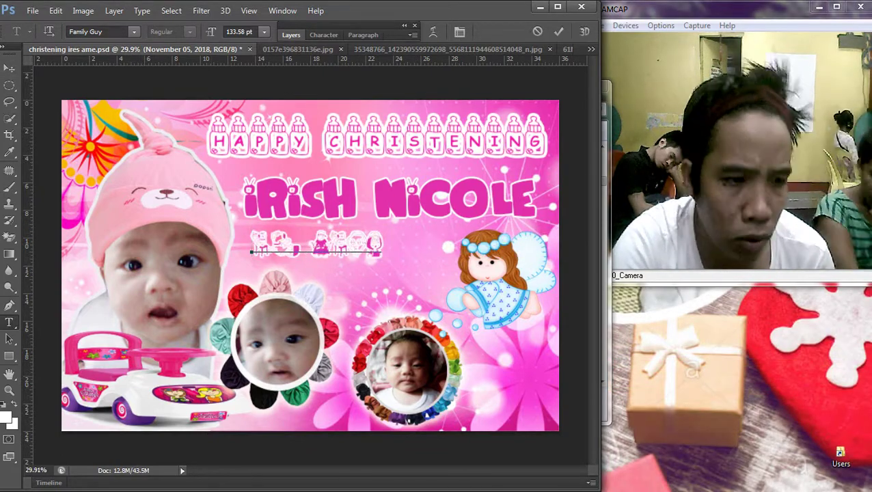
key(ctrl+Return)
Step: Enlarge the white line-art characters graphic under the title
key(v)
key(ctrl+t)
drag(381, 256, 490, 280)
key(Return)
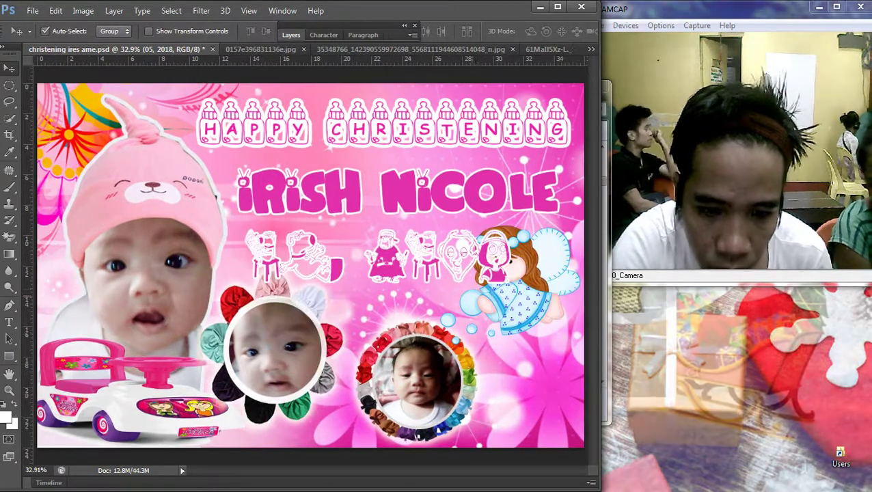
Step: Zoom in and move the line-art characters to the banner's bottom edge
key(ctrl+plus)
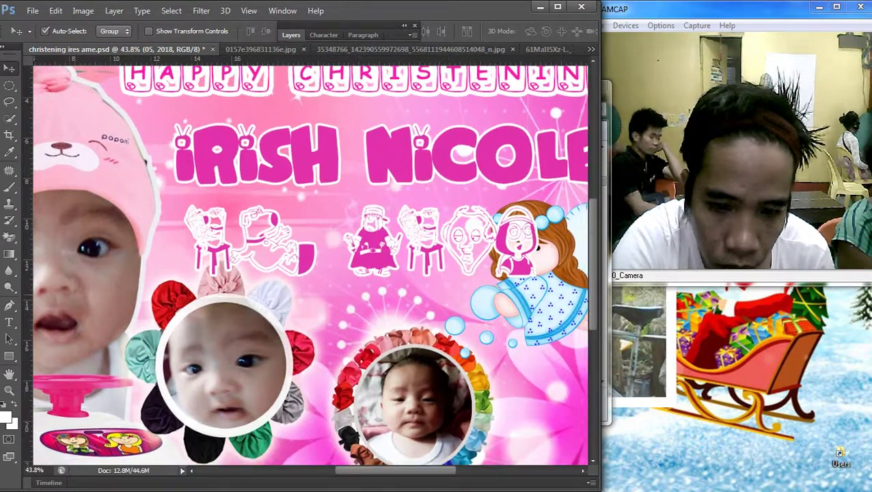
scroll(309, 265, down, 3)
scroll(309, 265, right, 3)
drag(273, 123, 365, 335)
Step: Bring the centre baby photo (Layer 4) to the front and adjust its position
right_click(281, 275)
click(293, 285)
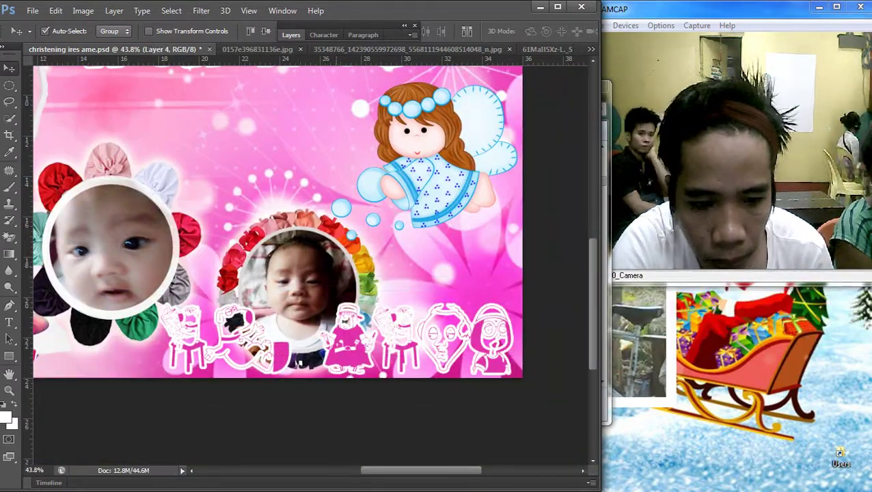
drag(345, 253, 345, 231)
click(114, 10)
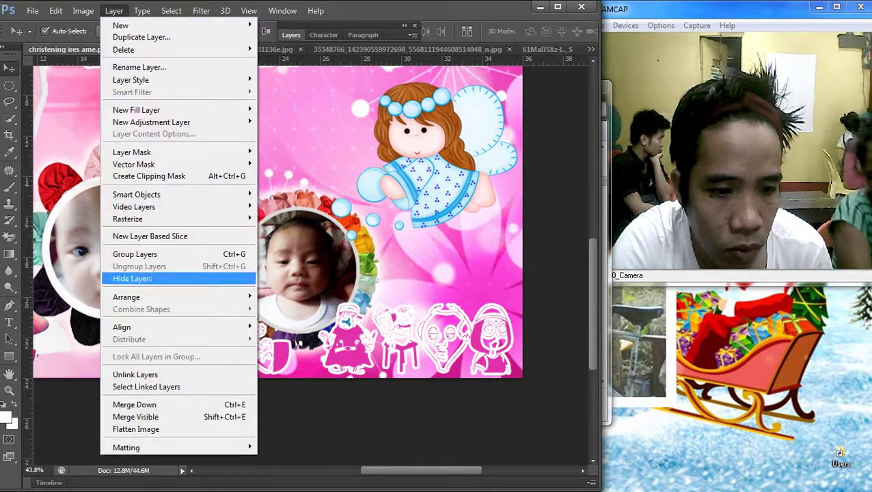
mouse_move(126, 297)
click(290, 296)
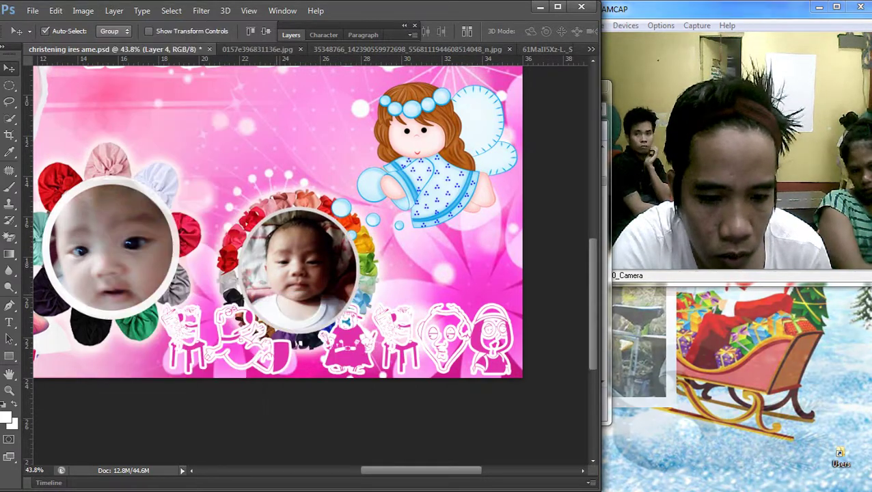
drag(345, 321, 326, 320)
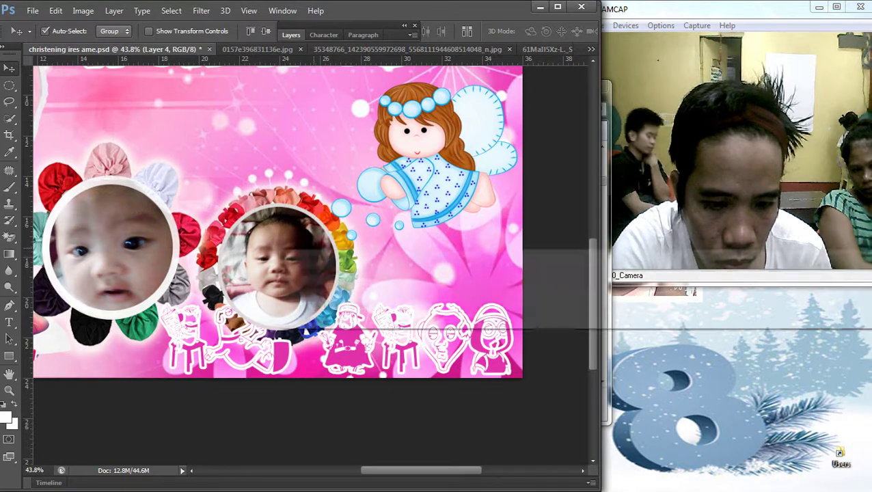
drag(269, 111, 282, 227)
Step: Rasterize the centre photo's stroke layer style and shift it down and right
click(291, 35)
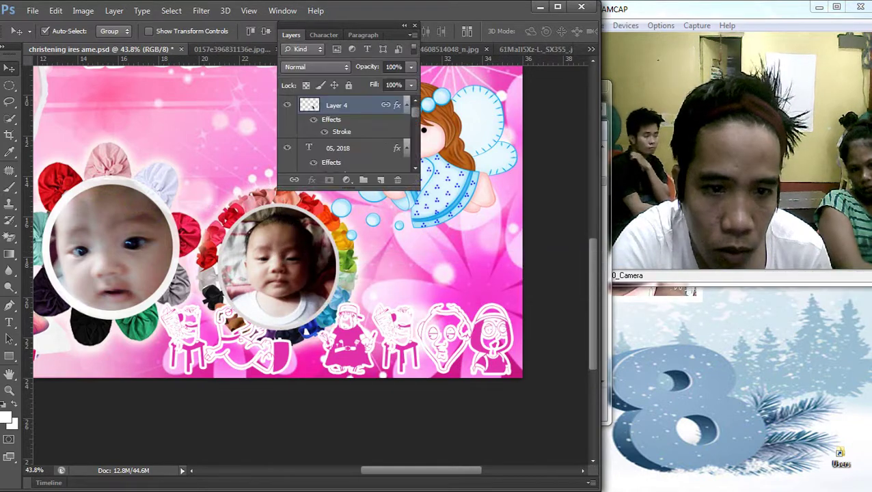
right_click(350, 104)
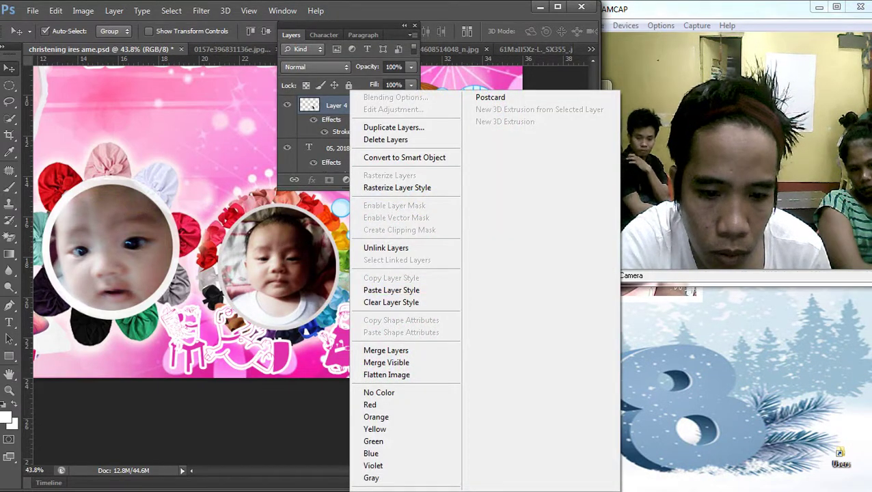
click(386, 350)
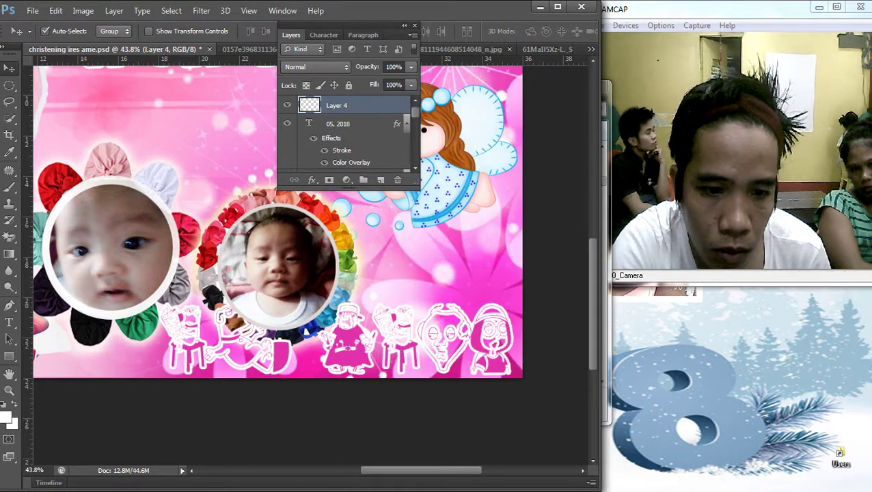
right_click(264, 241)
click(287, 251)
drag(280, 211, 292, 233)
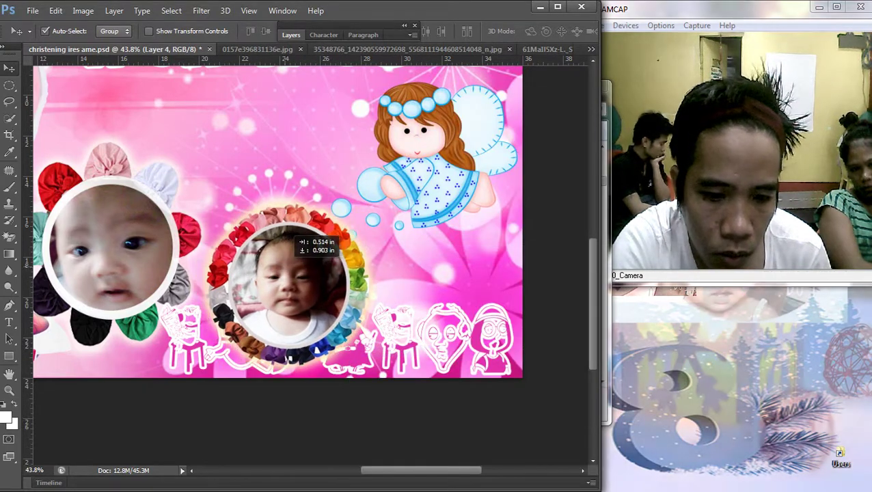
Step: Stretch the bottom line-art decoration wider to the left
scroll(294, 239, down, 4)
scroll(293, 239, up, 1)
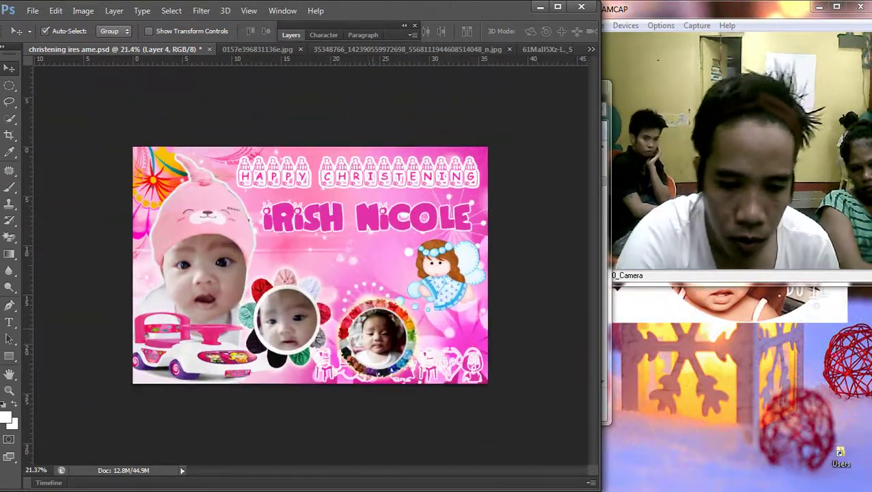
key(ctrl+t)
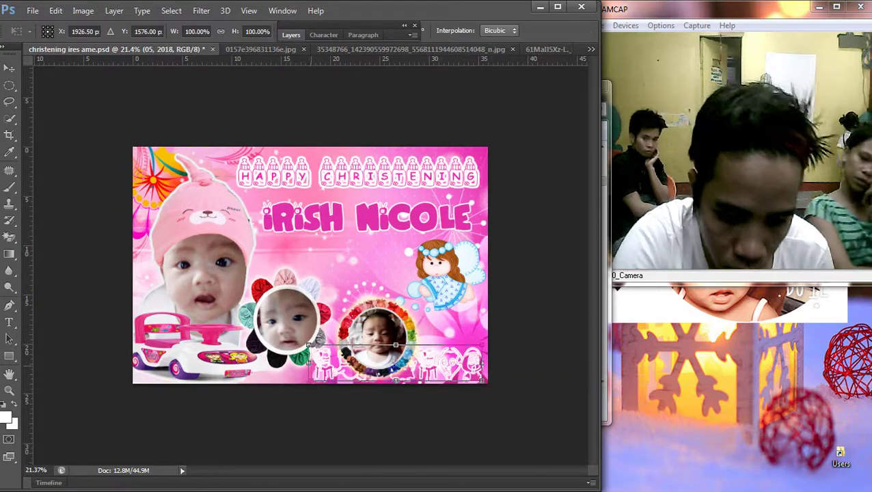
drag(309, 345, 263, 346)
key(Return)
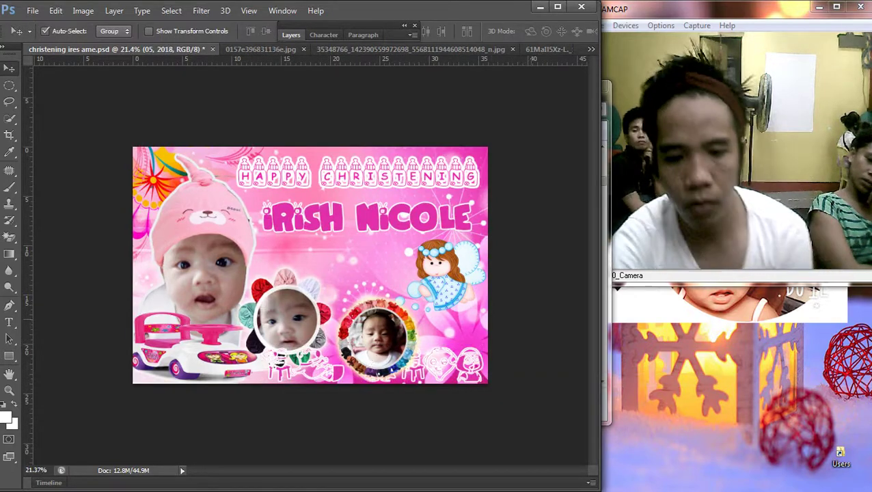
scroll(372, 355, down, 2)
scroll(373, 355, up, 1)
scroll(261, 312, up, 1)
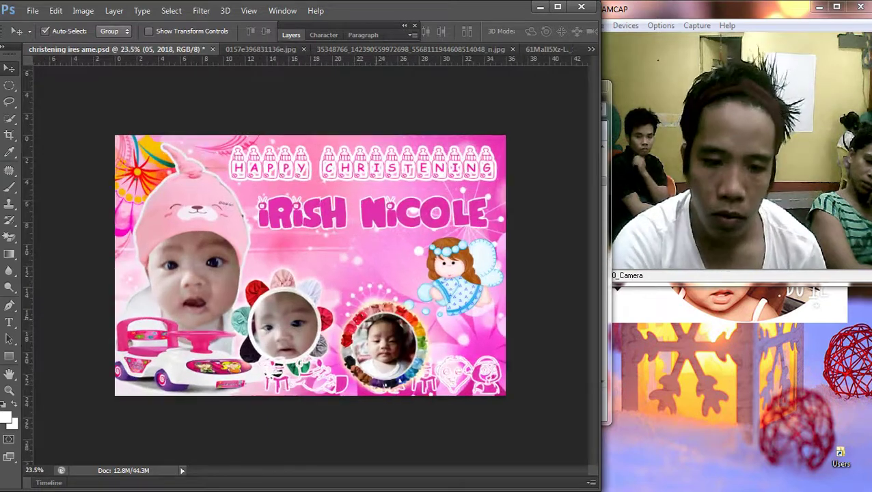
Step: Select Layer 2 and switch to the Type tool
right_click(261, 312)
click(280, 319)
scroll(281, 320, up, 1)
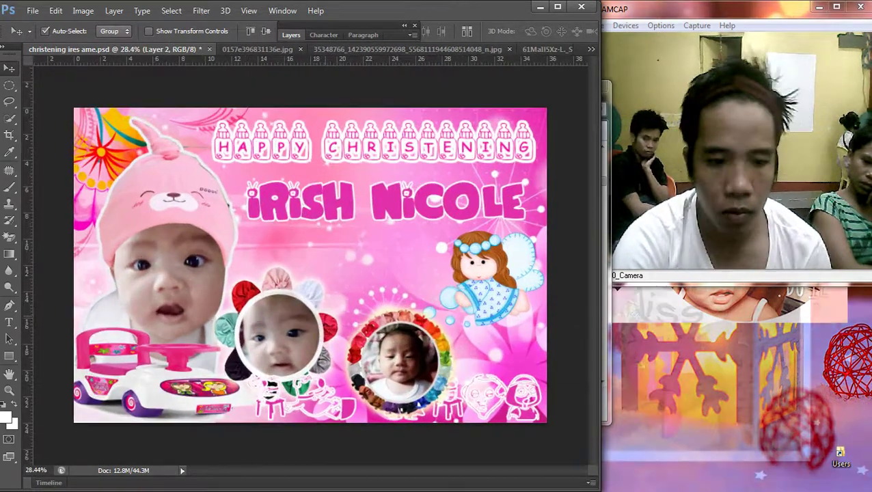
scroll(280, 320, up, 1)
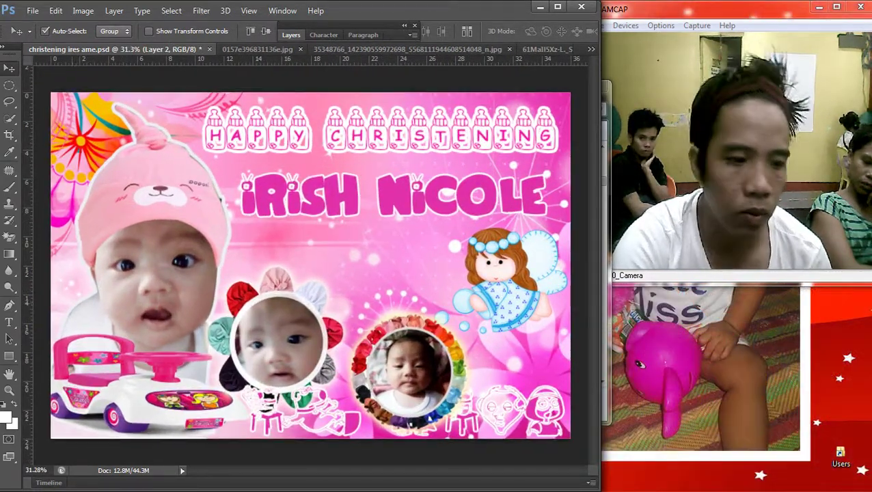
key(t)
scroll(309, 269, up, 1)
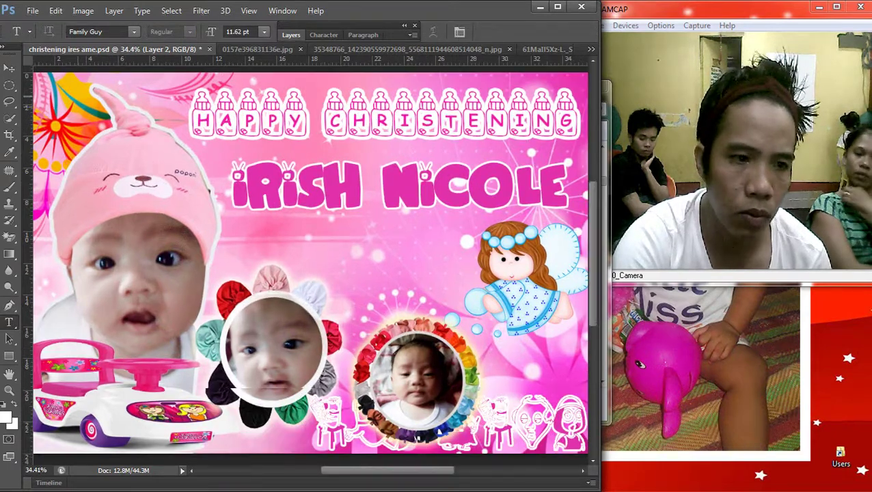
scroll(309, 270, up, 1)
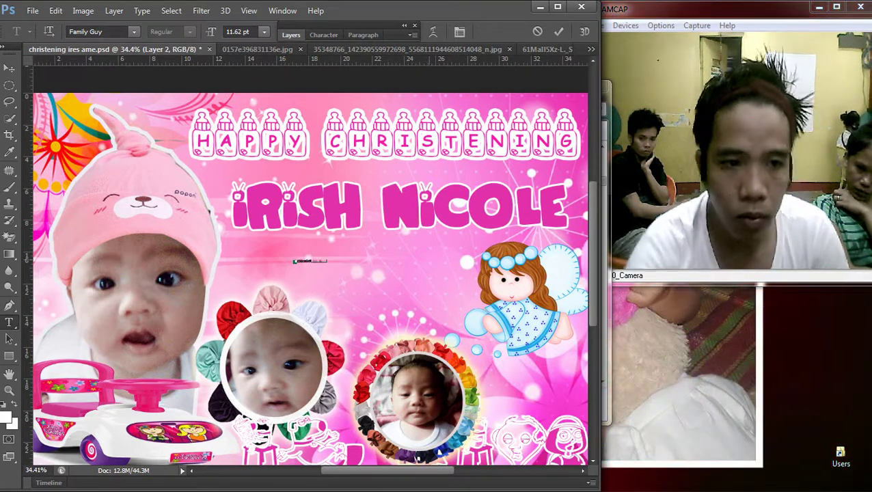
Step: Try Freestyle Script on the date line and enlarge it
click(134, 32)
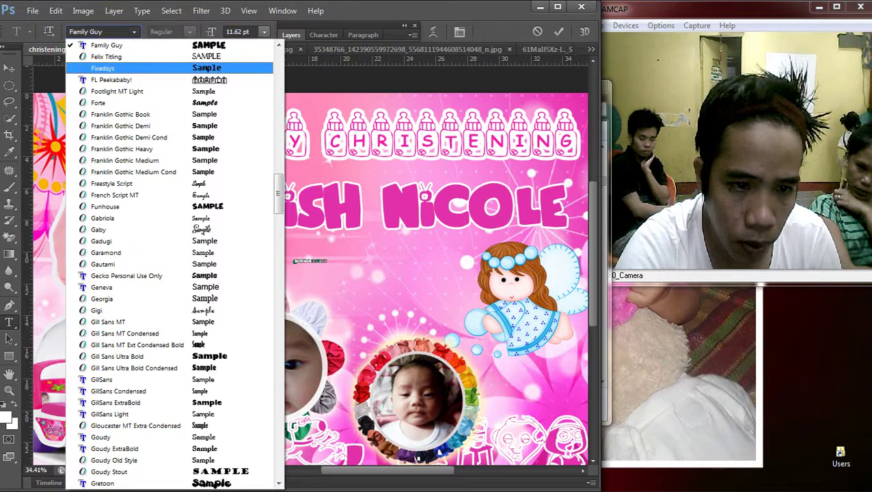
key(Down)
key(Down)
key(Down)
key(Down)
key(Down)
key(Down)
key(Down)
key(Down)
key(Down)
key(Down)
key(Return)
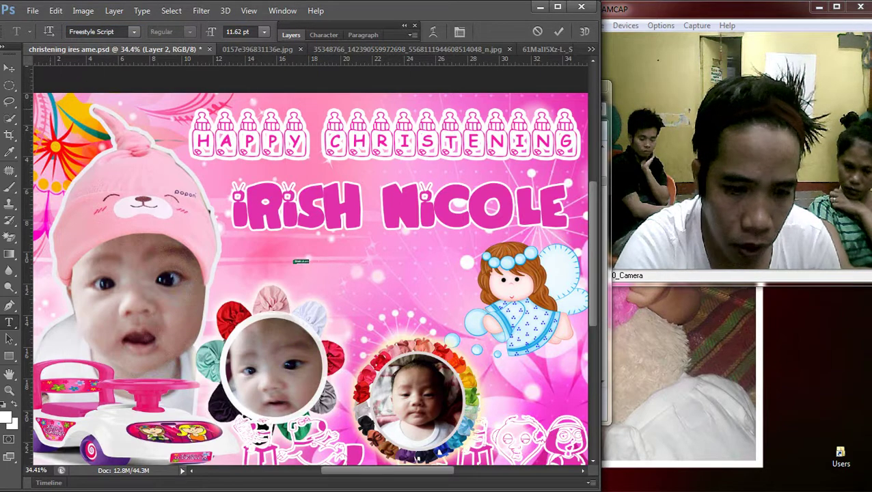
key(ctrl+Return)
key(ctrl+t)
drag(311, 264, 455, 294)
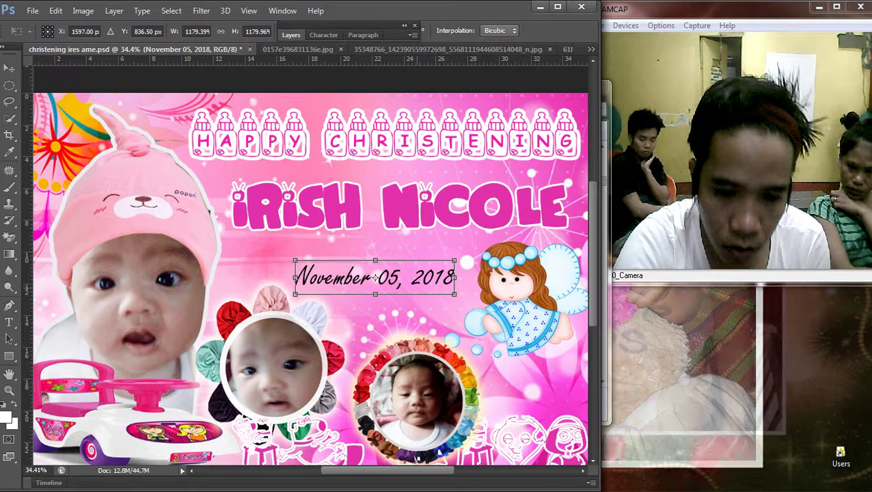
key(Return)
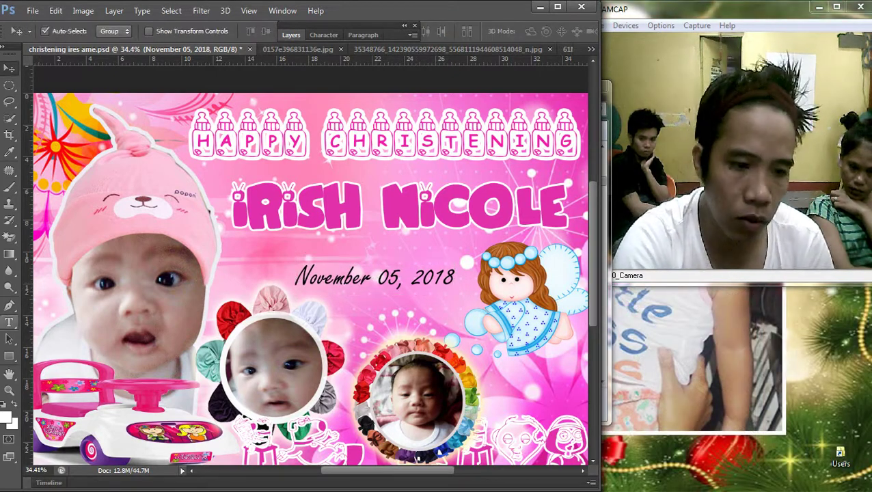
Step: Select the whole date line and switch it to the Family Guy font
key(t)
click(371, 276)
key(ctrl+a)
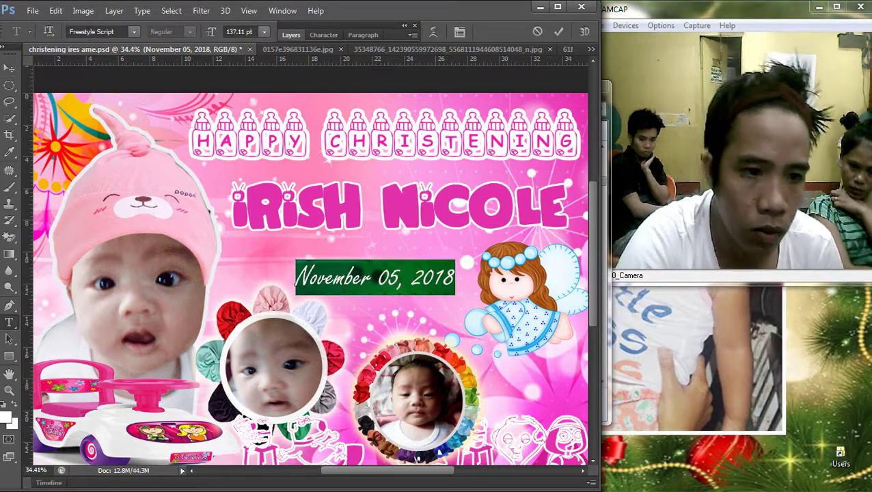
click(134, 32)
scroll(171, 171, up, 5)
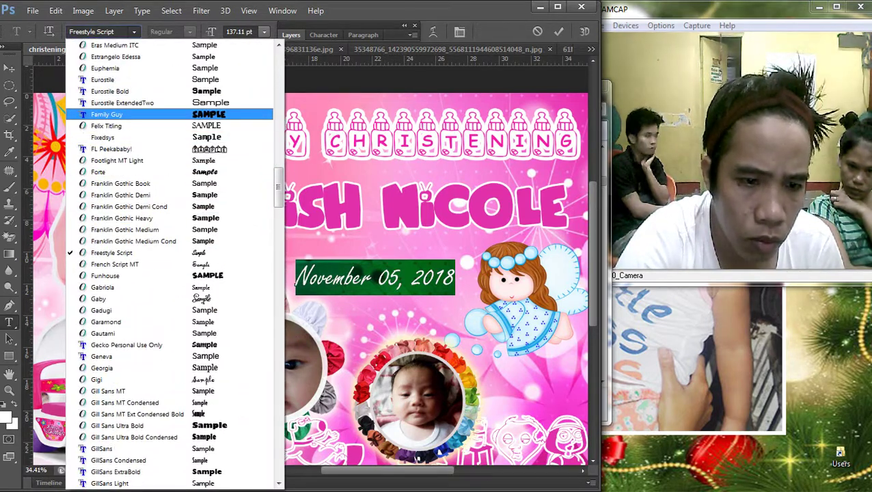
key(Return)
Step: Browse the font list and apply Chock A Block NF to the date
click(134, 32)
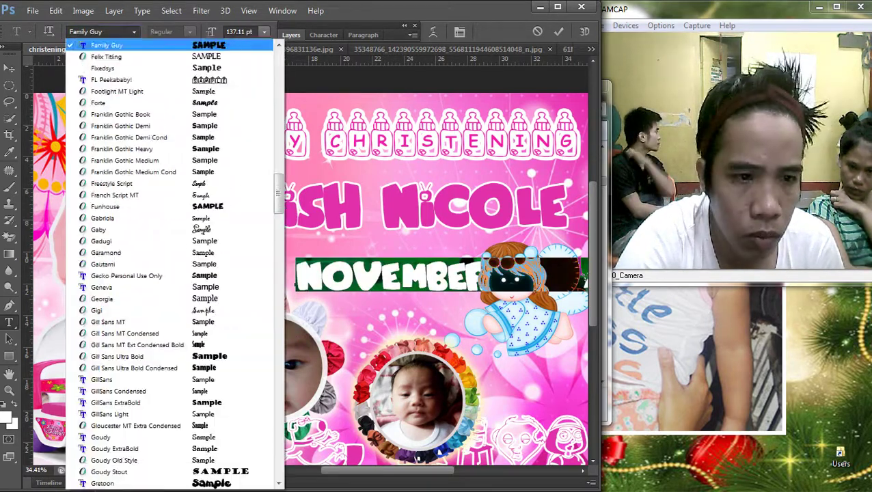
key(Up)
key(Up)
key(Up)
key(Up)
key(Up)
key(Up)
key(Up)
key(Up)
key(Up)
key(Up)
key(Up)
key(Up)
key(Up)
key(Up)
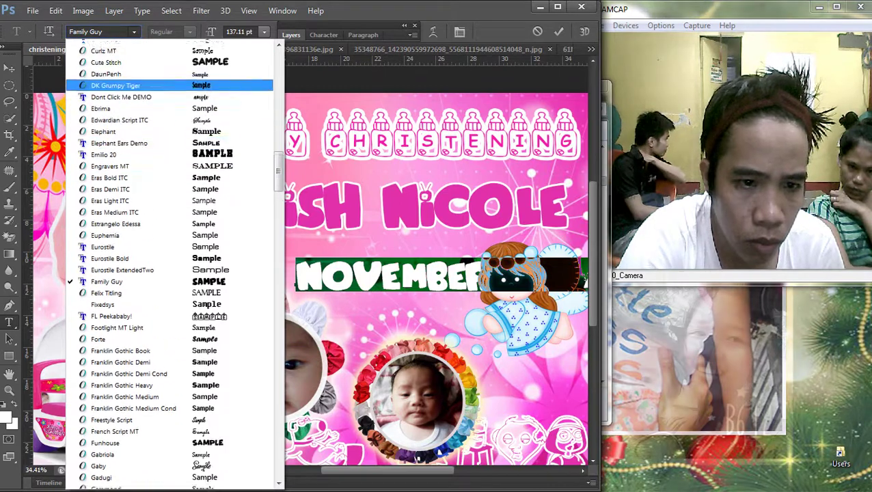
key(Up)
key(Up)
key(Up)
key(Up)
key(Up)
key(Up)
key(Up)
key(Up)
key(Up)
key(Up)
key(Up)
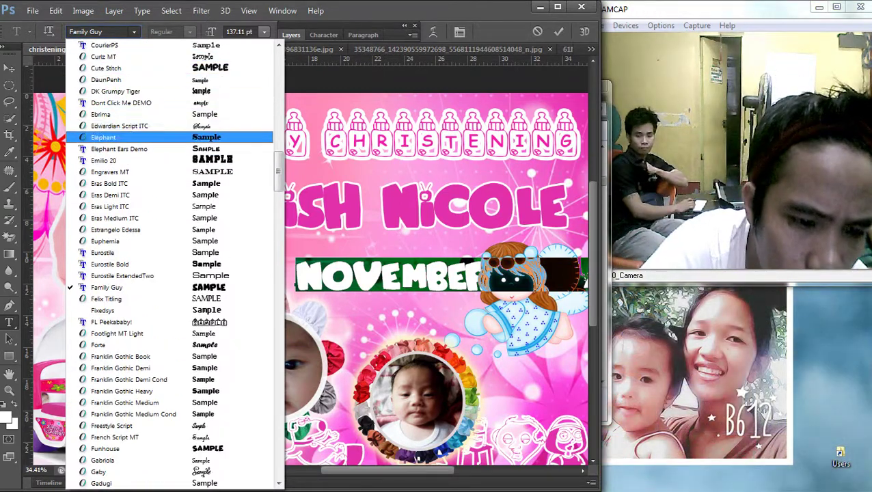
key(Down)
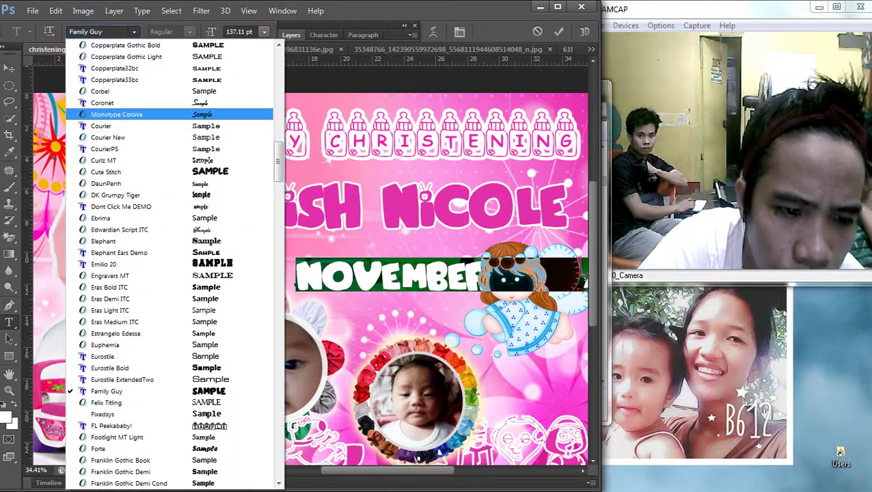
key(Down)
key(Down)
key(Up)
key(Up)
key(Up)
key(Up)
key(Up)
key(Up)
key(Up)
key(Up)
key(Up)
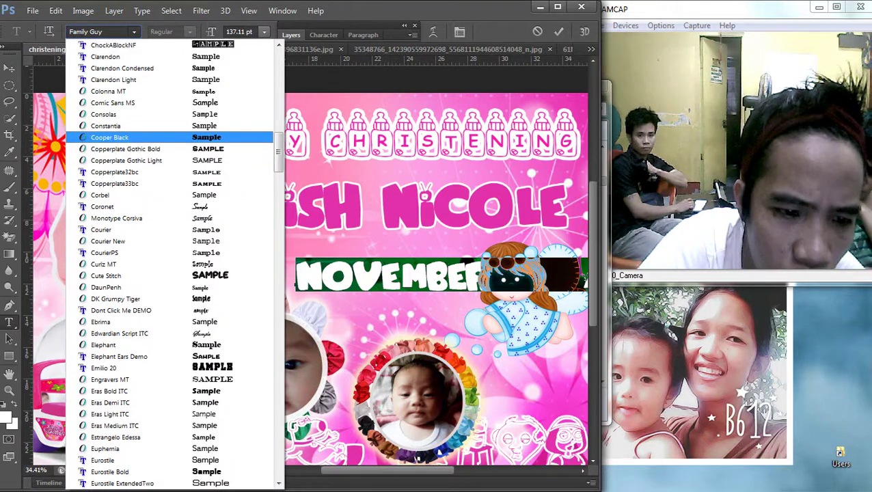
key(Down)
key(Down)
key(Down)
key(Up)
key(Up)
key(Up)
key(Up)
key(Up)
key(Up)
key(Up)
key(Up)
key(Up)
key(Up)
key(Up)
key(Up)
key(Up)
key(Up)
key(Up)
key(Up)
key(Down)
key(Down)
key(Down)
key(Down)
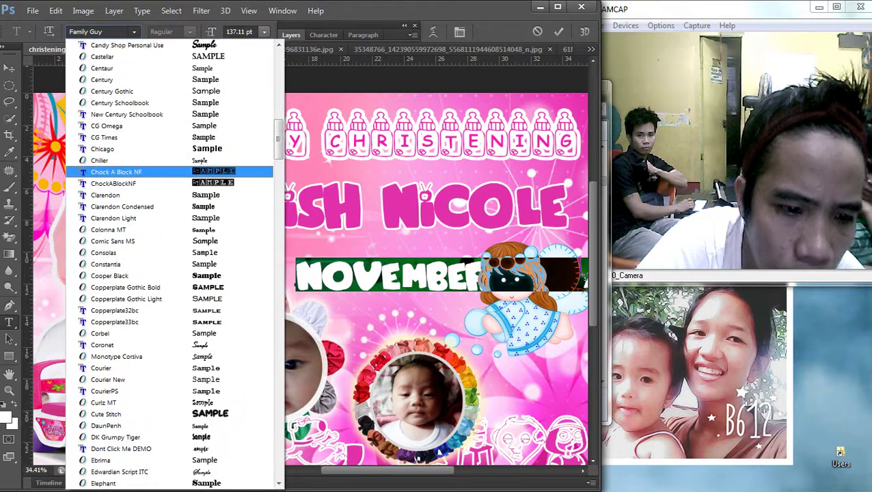
key(Return)
Step: Narrow, shrink and move the date line so it sits under the name
key(ctrl+Return)
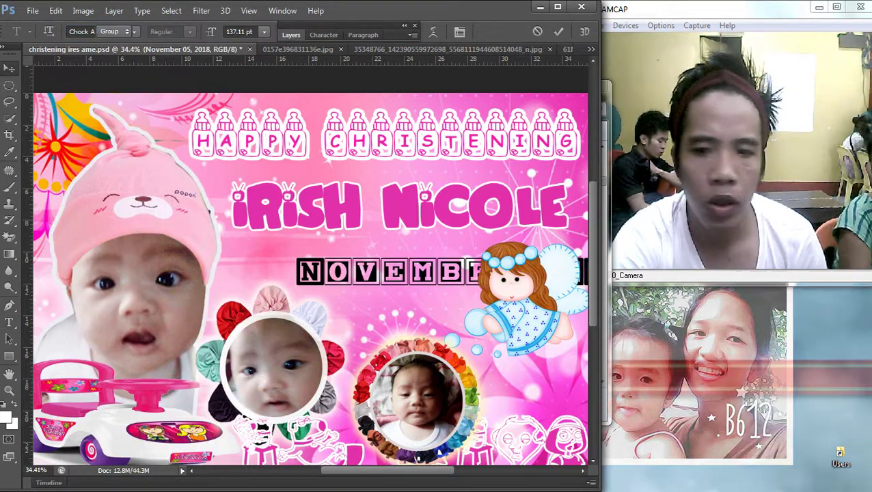
key(ctrl+t)
drag(295, 275, 301, 275)
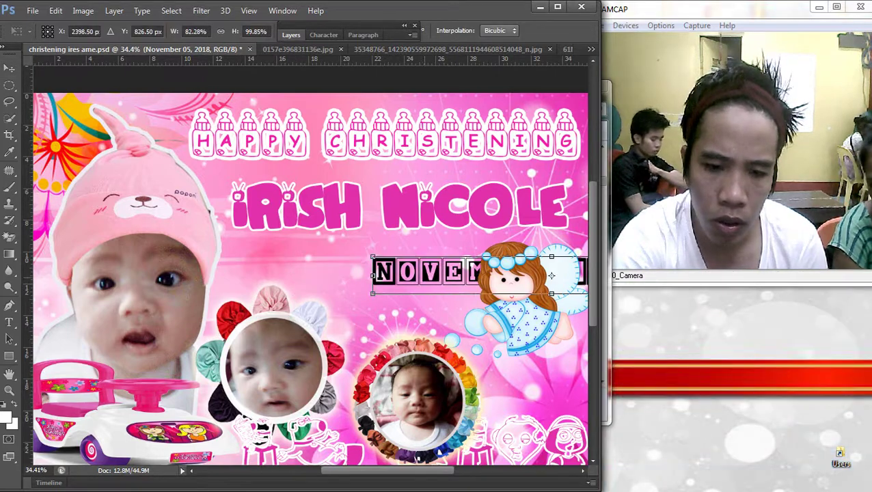
drag(548, 274, 419, 274)
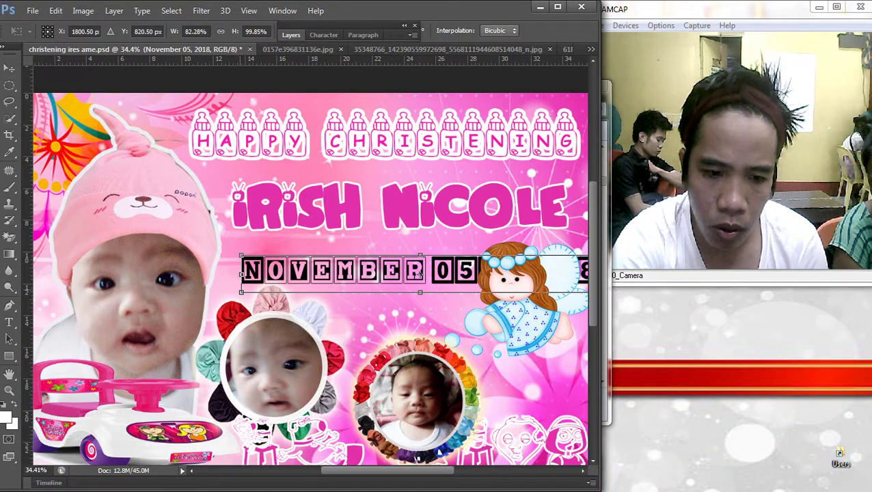
drag(241, 292, 364, 279)
drag(356, 254, 362, 256)
drag(234, 263, 254, 262)
key(Return)
key(ctrl+minus)
key(ctrl+0)
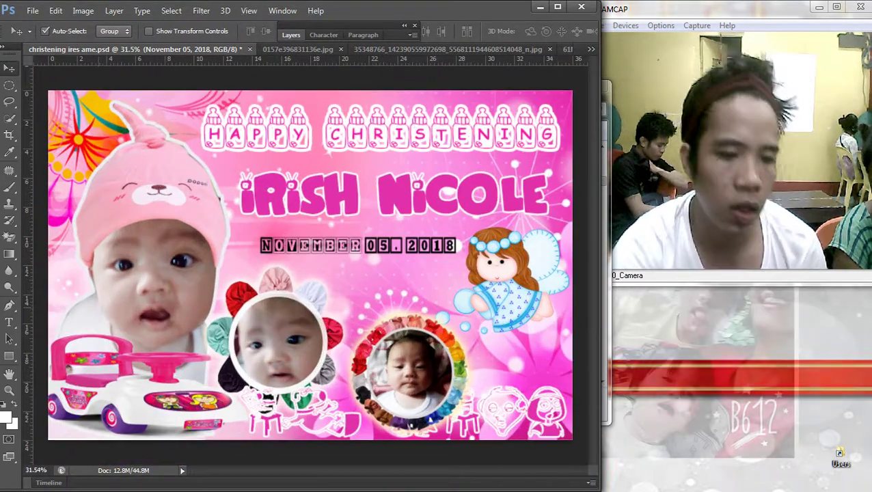
Step: Try Baby Blocks, then set the date line in the Babylove font
key(t)
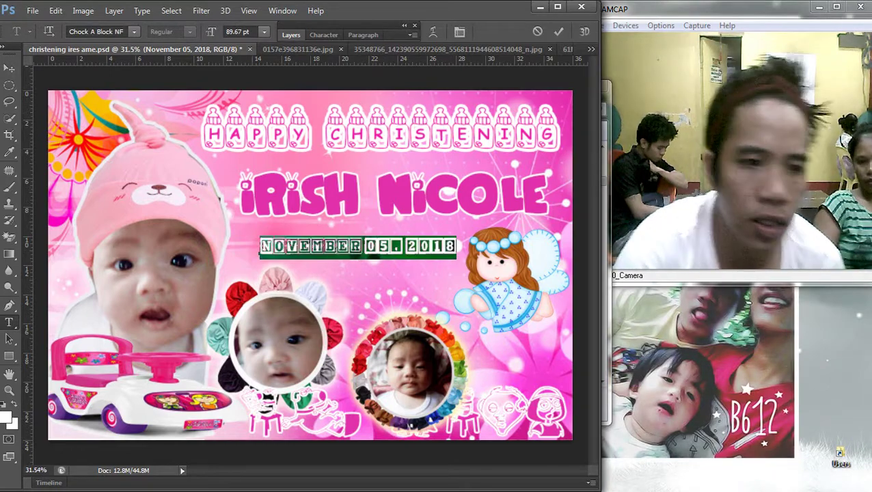
click(134, 32)
scroll(174, 263, up, 10)
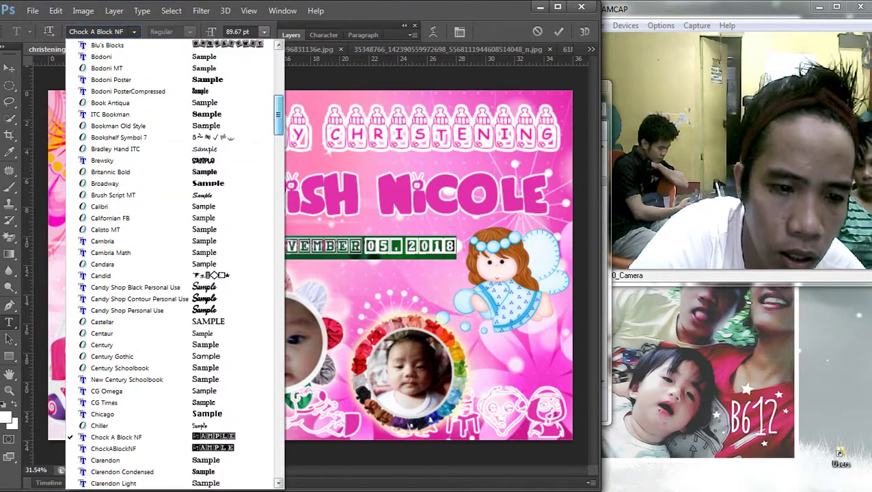
scroll(174, 264, up, 6)
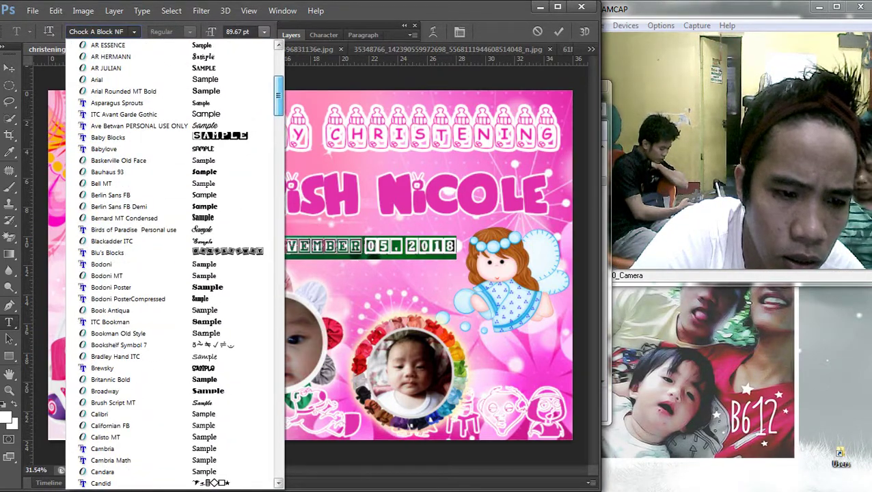
click(110, 137)
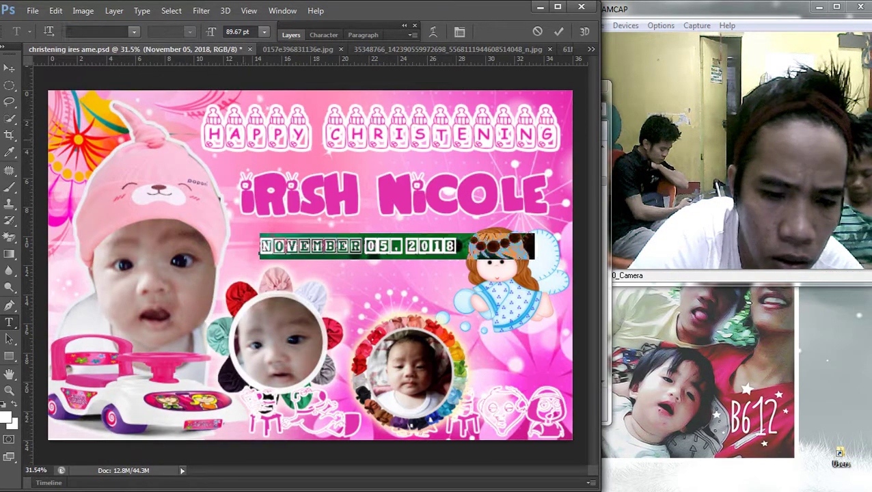
click(134, 31)
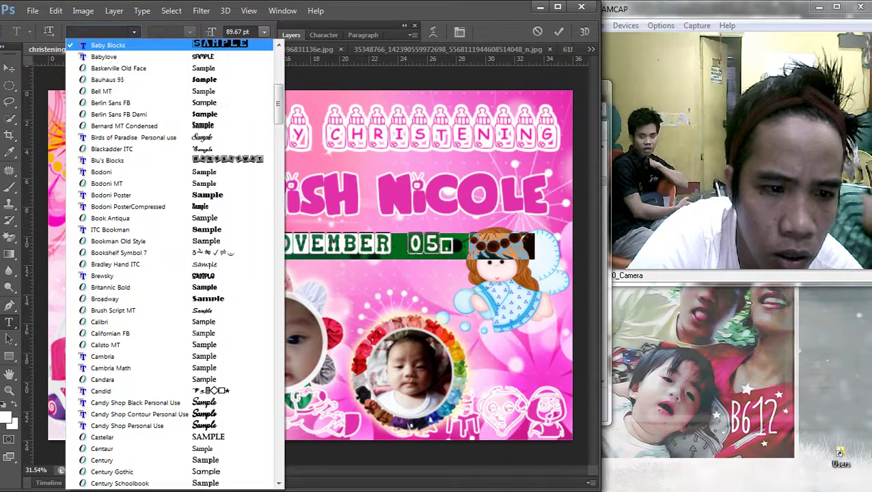
click(109, 53)
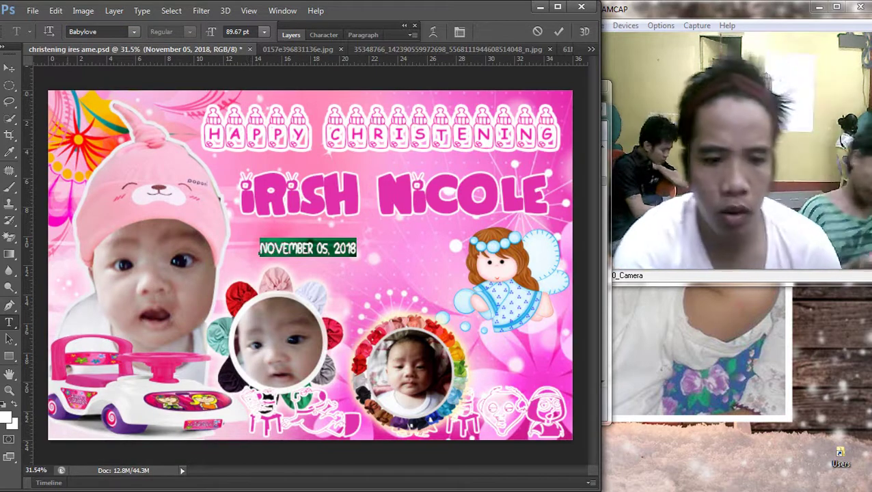
Step: Enlarge and stretch the Babylove date line beneath the name
key(ctrl+Return)
key(v)
key(ctrl+t)
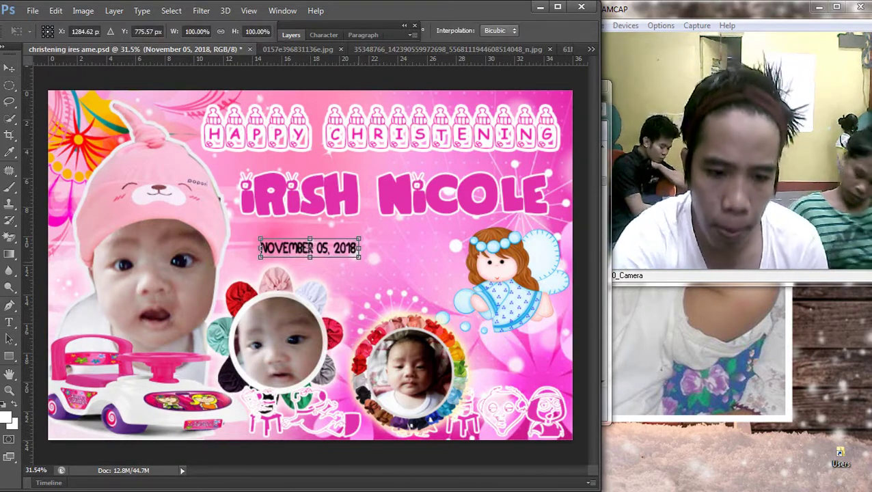
drag(358, 257, 449, 252)
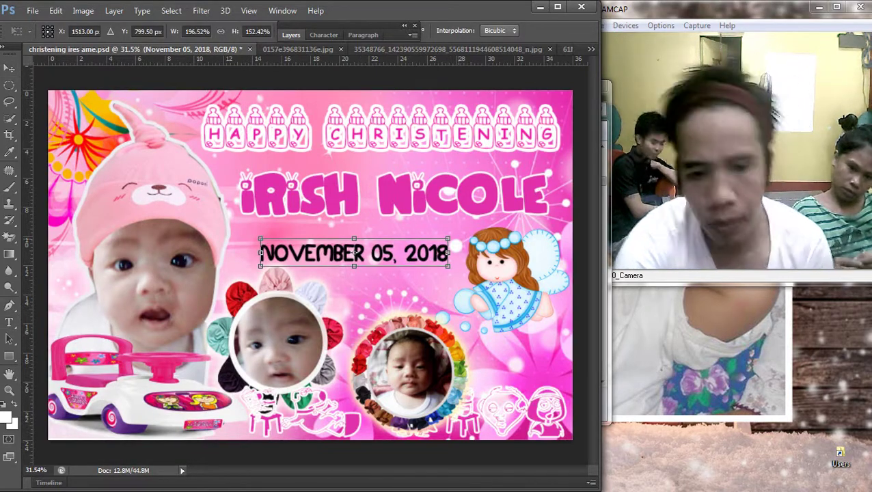
key(Return)
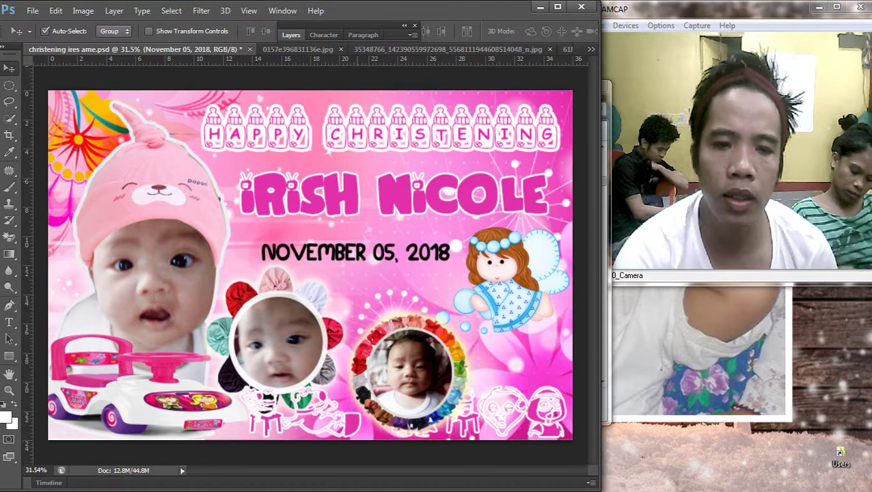
click(393, 194)
key(F7)
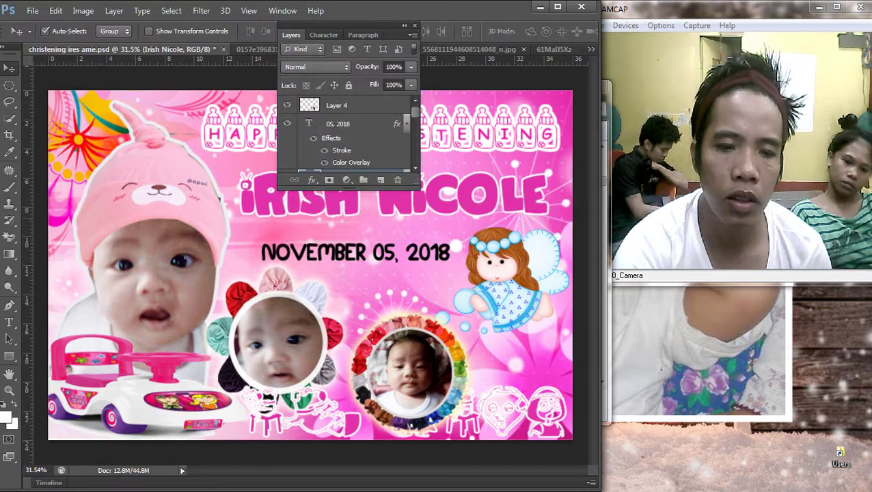
scroll(345, 137, down, 2)
right_click(362, 160)
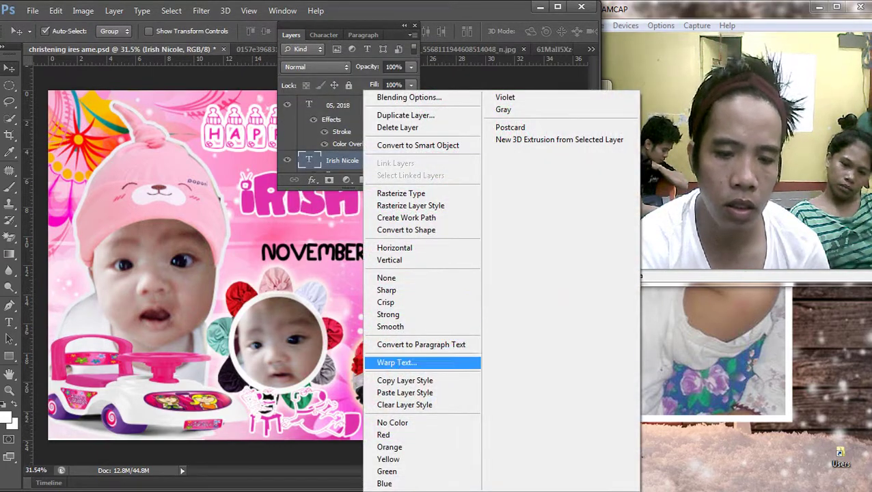
click(405, 380)
right_click(284, 252)
click(314, 258)
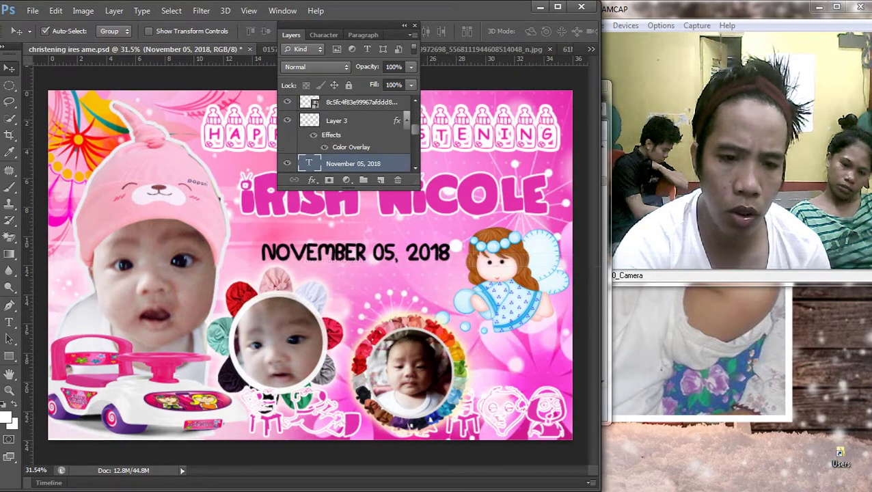
right_click(345, 163)
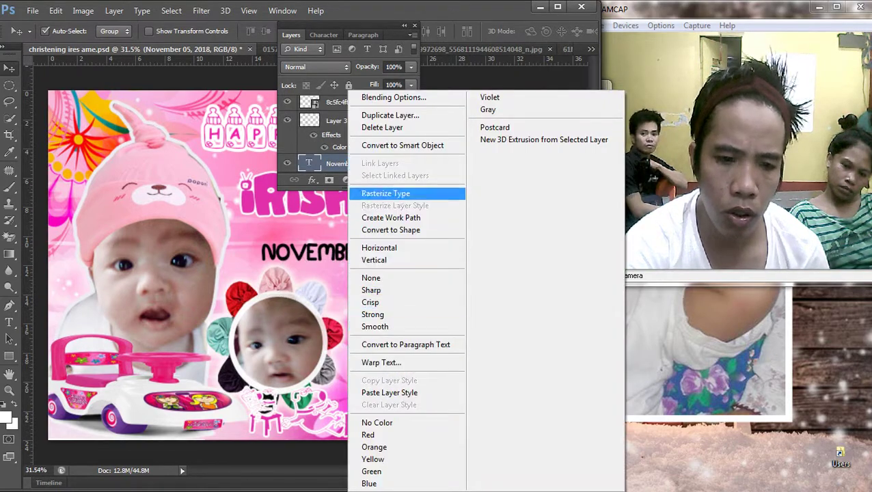
click(389, 393)
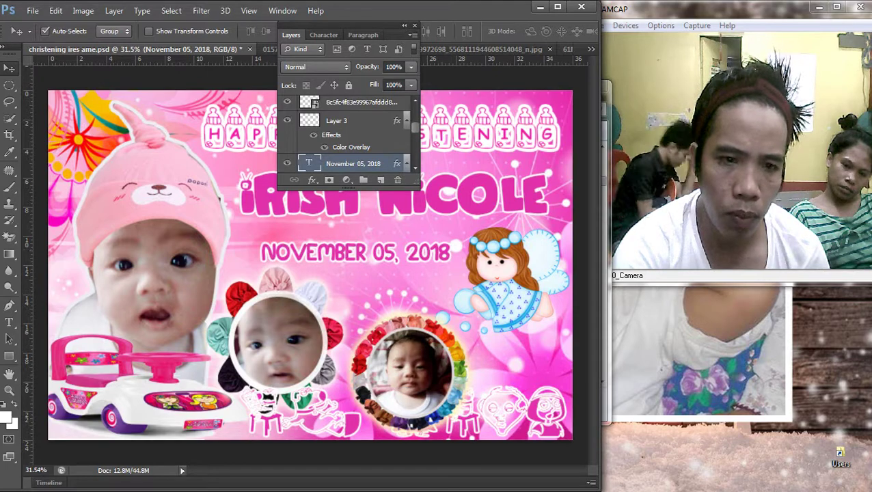
key(F7)
drag(393, 254, 393, 250)
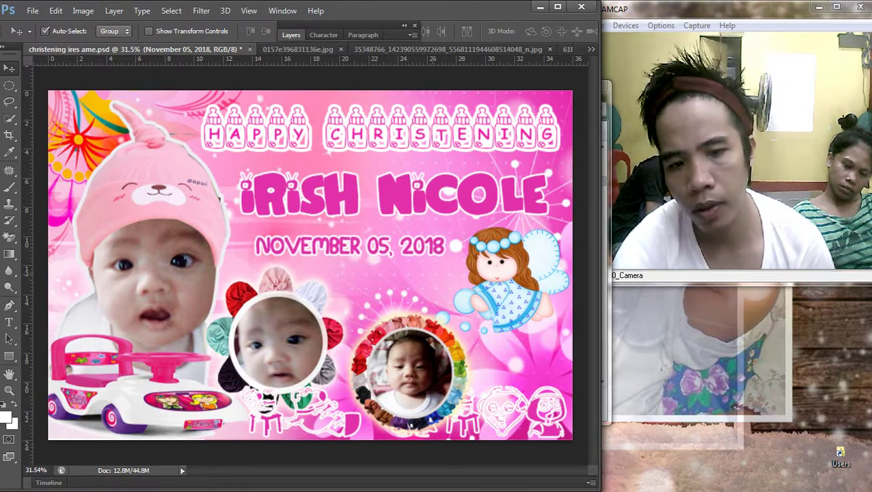
Step: Enlarge the blue bubble angel clip-art and shift it into place beside the date
scroll(310, 267, down, 2)
scroll(282, 232, up, 1)
right_click(281, 233)
right_click(282, 214)
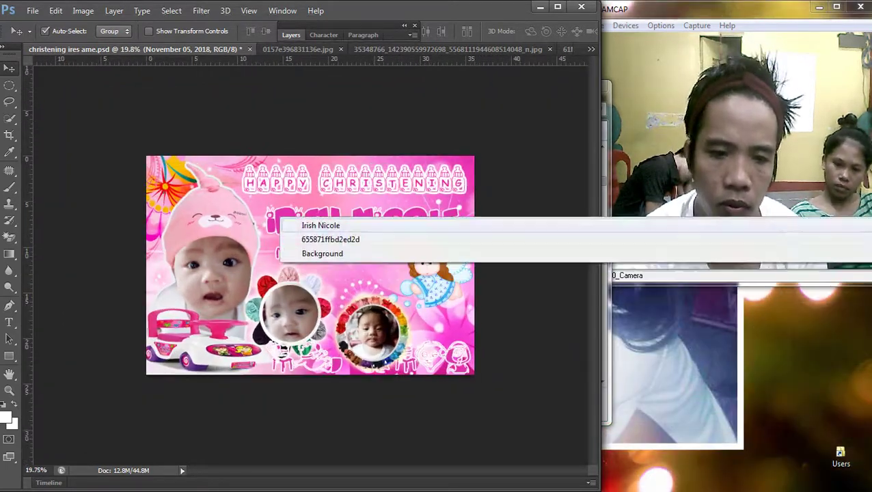
click(315, 224)
right_click(280, 261)
click(328, 267)
key(ctrl+t)
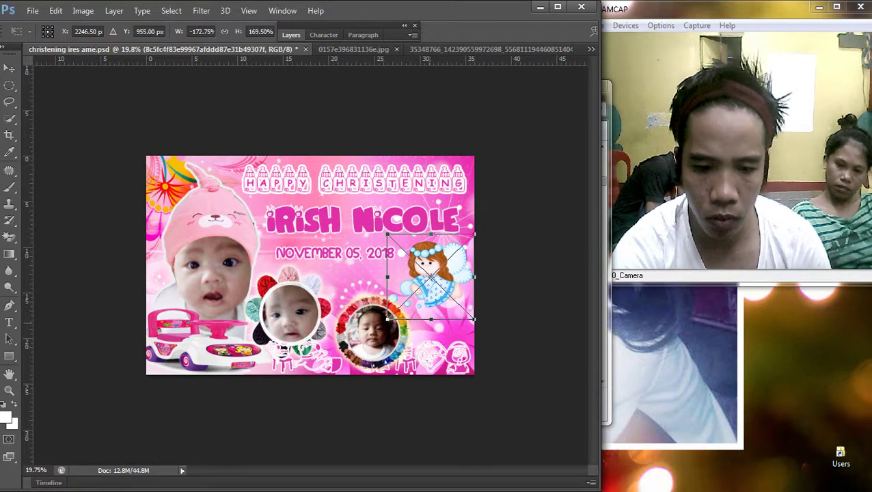
drag(387, 319, 375, 330)
key(Return)
drag(442, 258, 451, 266)
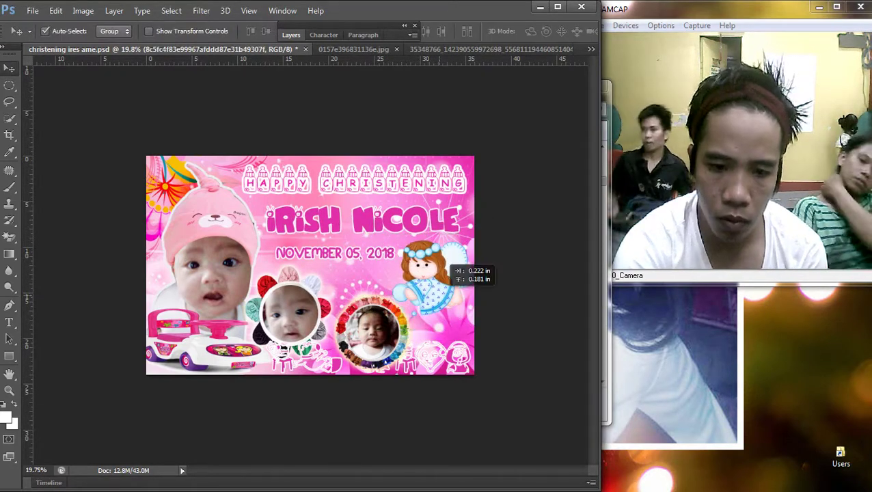
scroll(310, 265, up, 2)
key(alt+bracketleft)
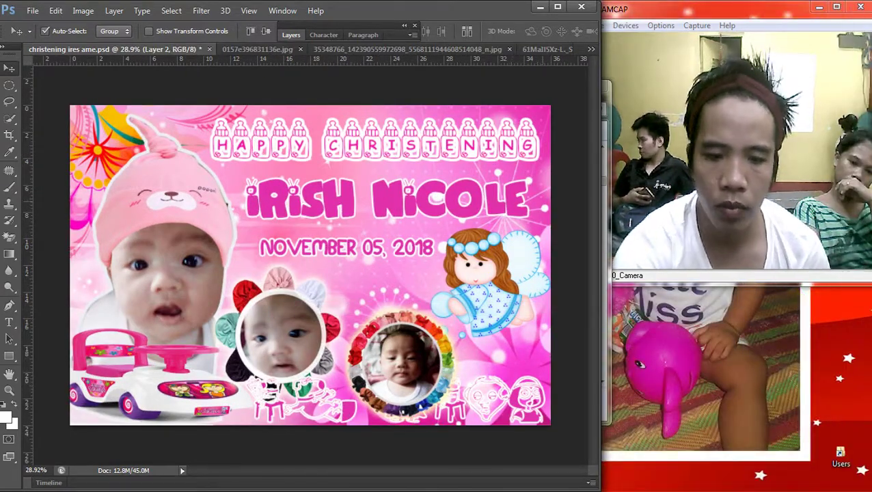
scroll(311, 265, down, 2)
Step: Return to the angel image results and preview them, cancelling a save of the shell angel
key(alt+Tab)
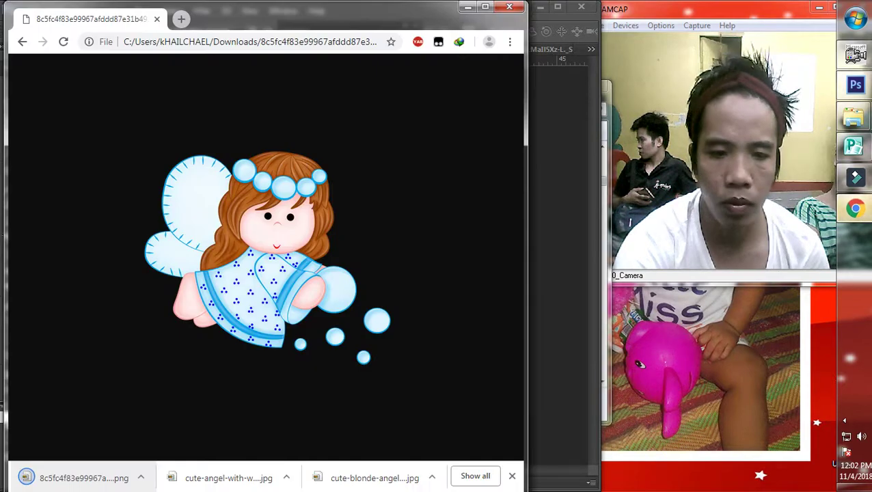
key(alt+Left)
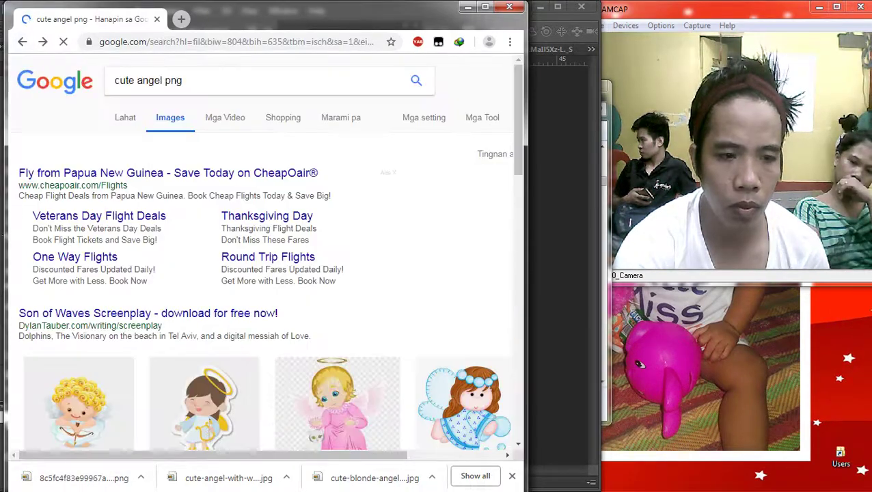
scroll(345, 239, down, 3)
click(345, 239)
scroll(345, 239, down, 4)
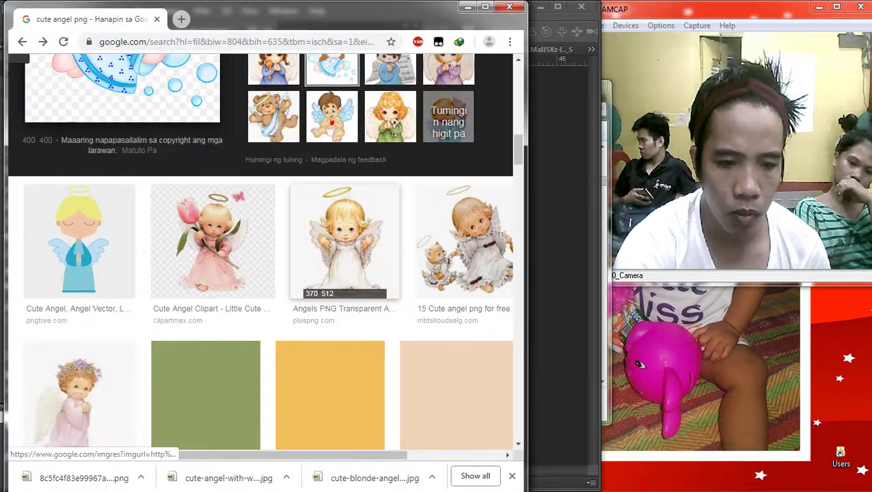
scroll(335, 279, down, 3)
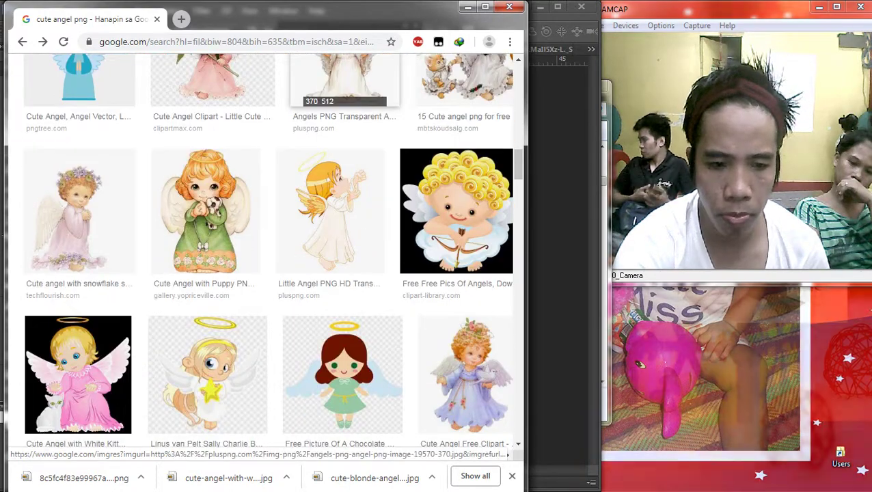
scroll(335, 279, up, 2)
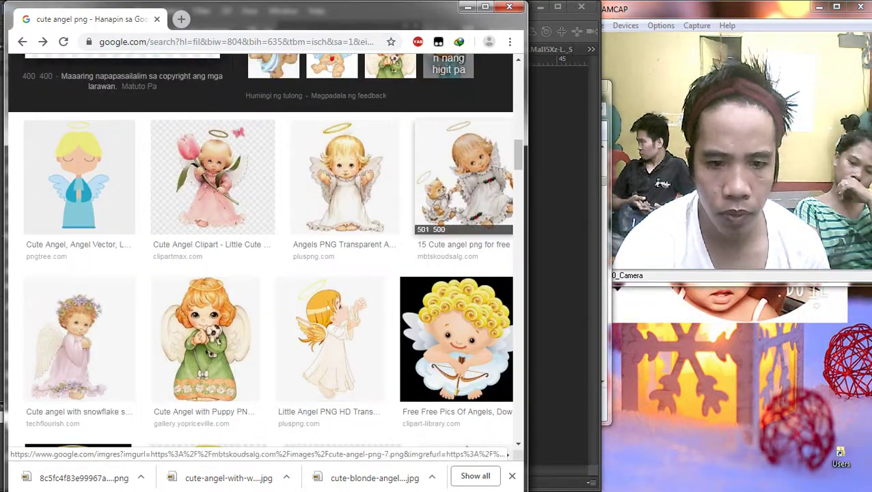
click(463, 178)
click(390, 310)
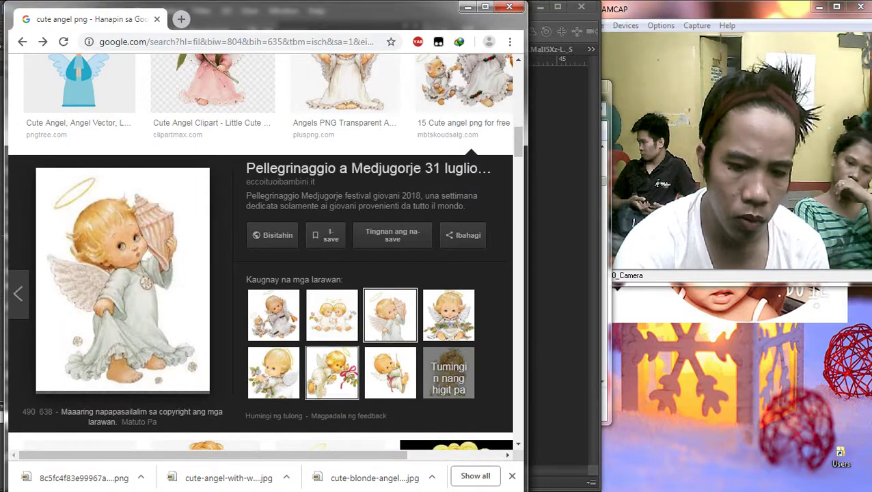
right_click(74, 267)
click(123, 375)
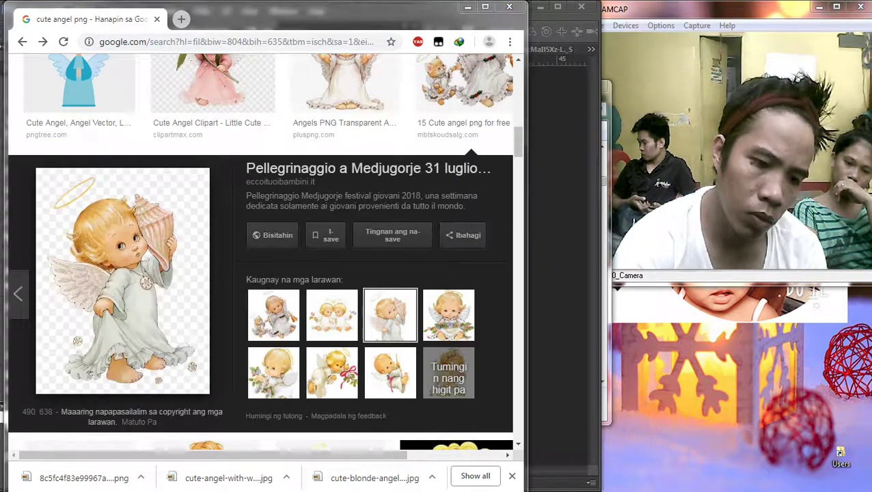
key(Escape)
Step: Find the Angel Cherub result and save the trumpet angel picture to downloads
scroll(342, 280, down, 6)
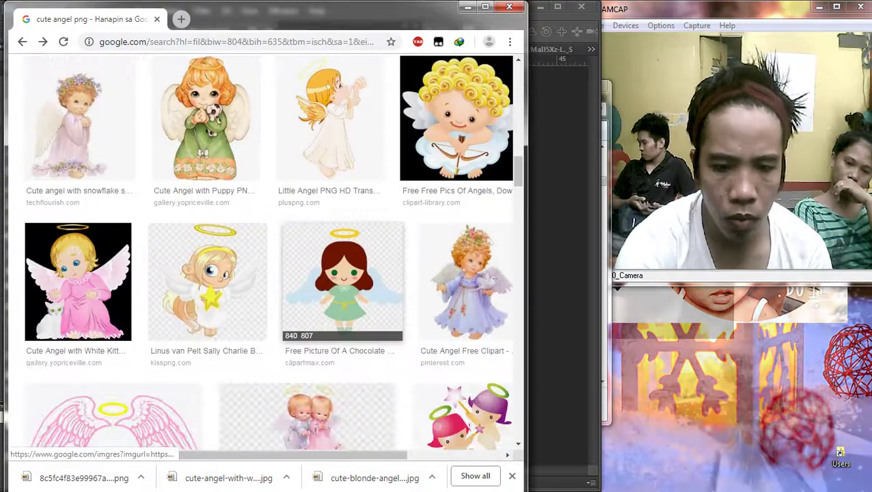
scroll(267, 252, down, 2)
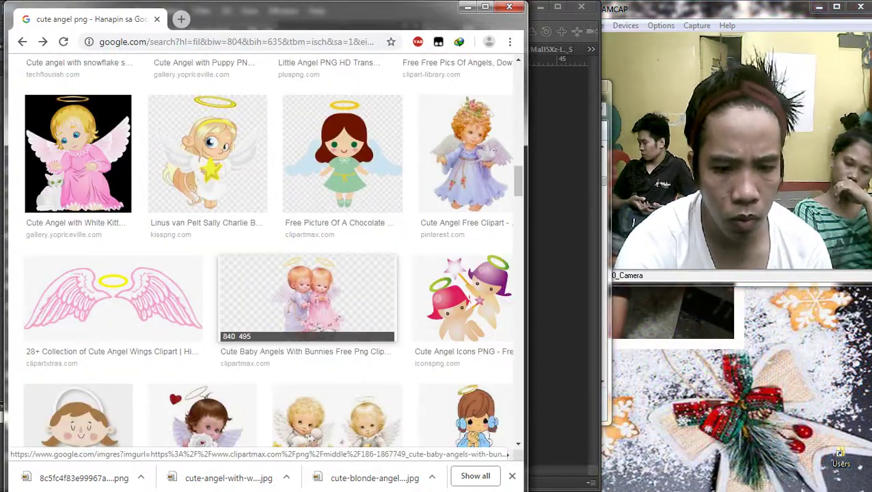
scroll(315, 301, down, 3)
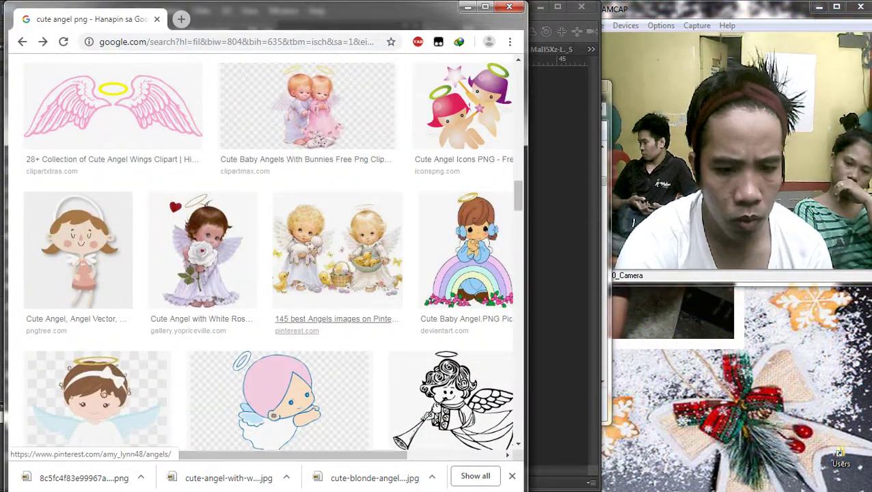
scroll(335, 318, down, 4)
scroll(465, 191, up, 2)
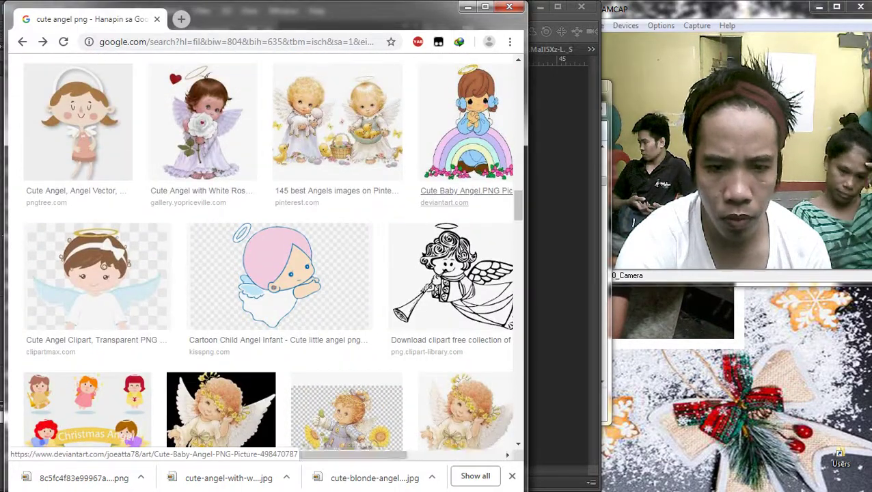
scroll(205, 225, down, 5)
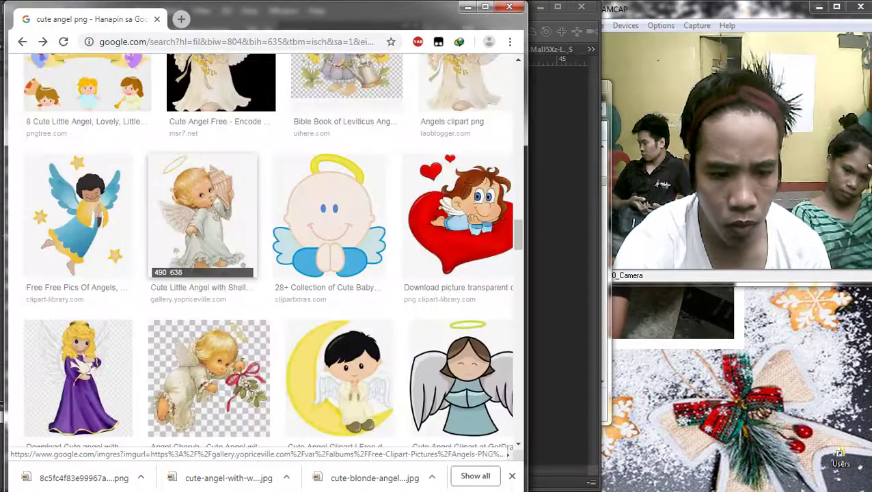
scroll(205, 226, down, 3)
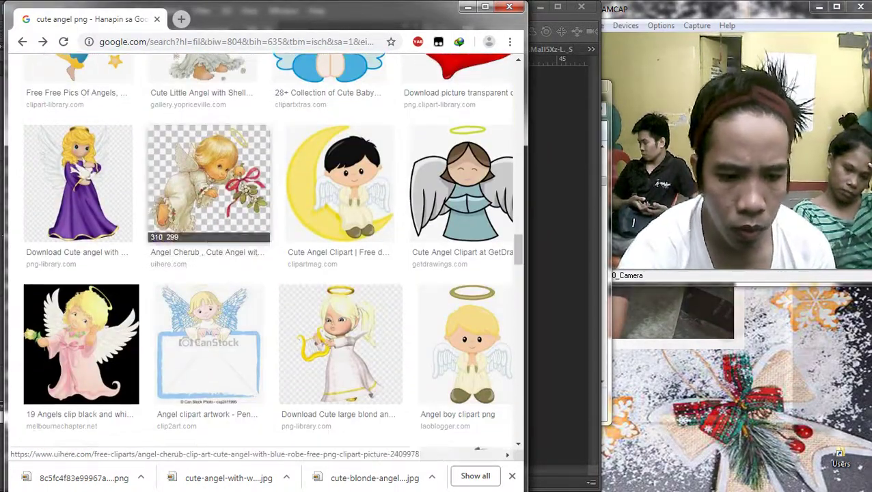
scroll(205, 226, down, 3)
scroll(205, 225, down, 4)
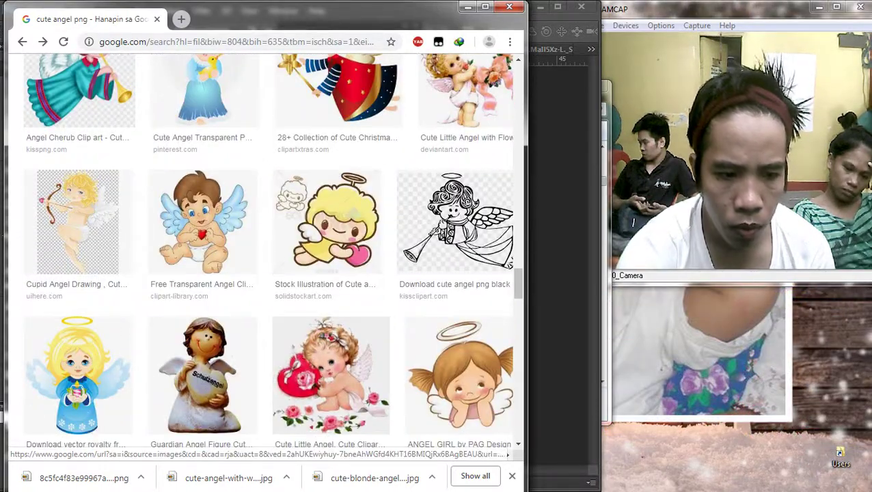
scroll(78, 96, up, 1)
click(78, 96)
scroll(78, 96, down, 3)
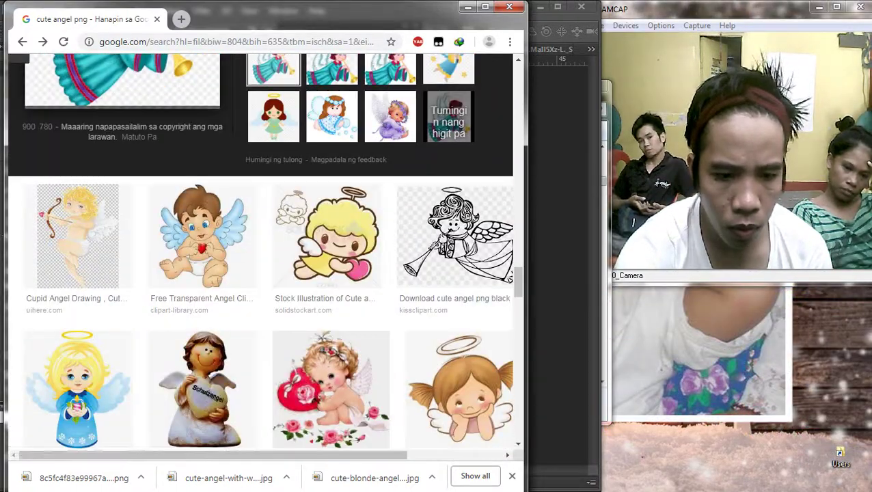
scroll(110, 117, up, 2)
right_click(111, 118)
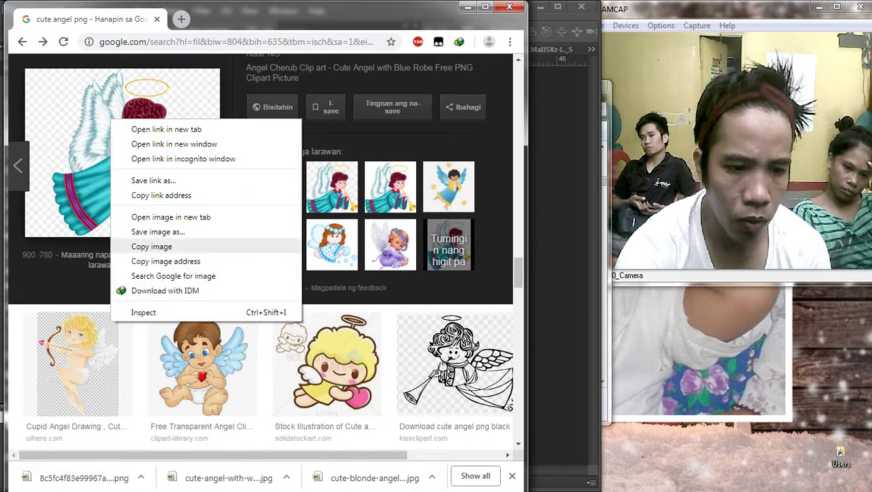
click(158, 231)
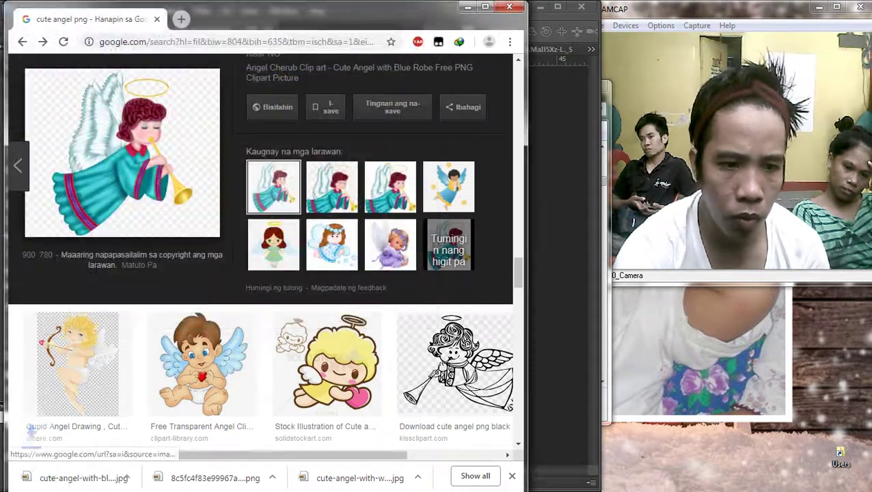
Step: Preview the baby boy angel, then save the angel-with-kitten picture
scroll(328, 328, down, 3)
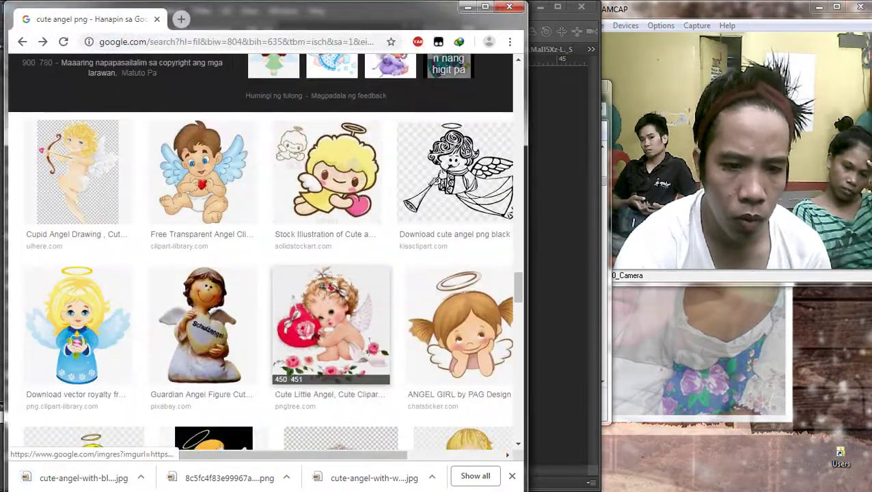
scroll(335, 321, down, 3)
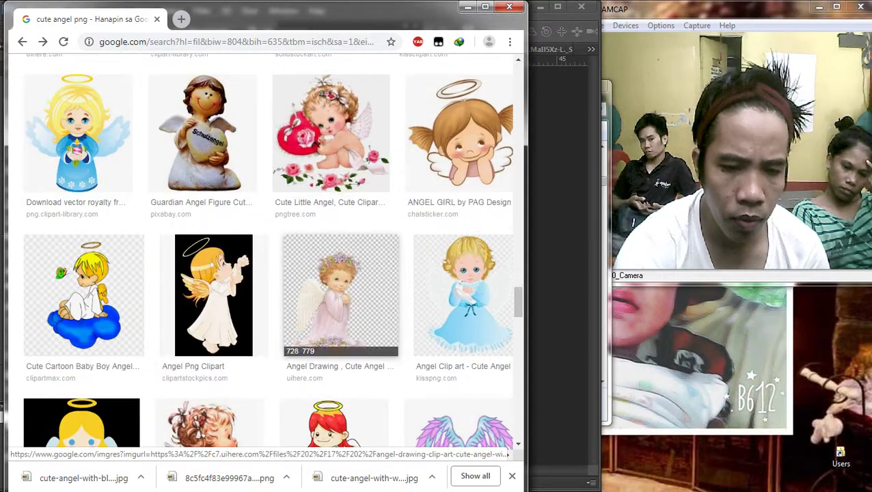
scroll(340, 321, down, 4)
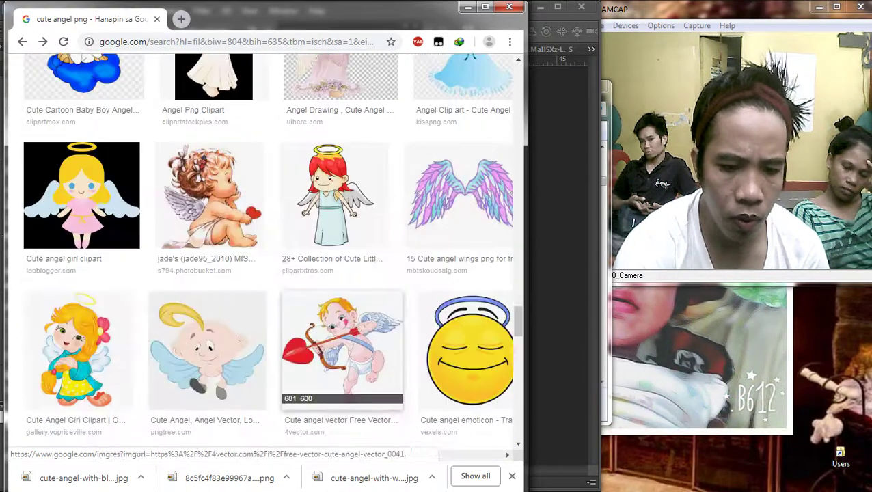
scroll(341, 348, down, 4)
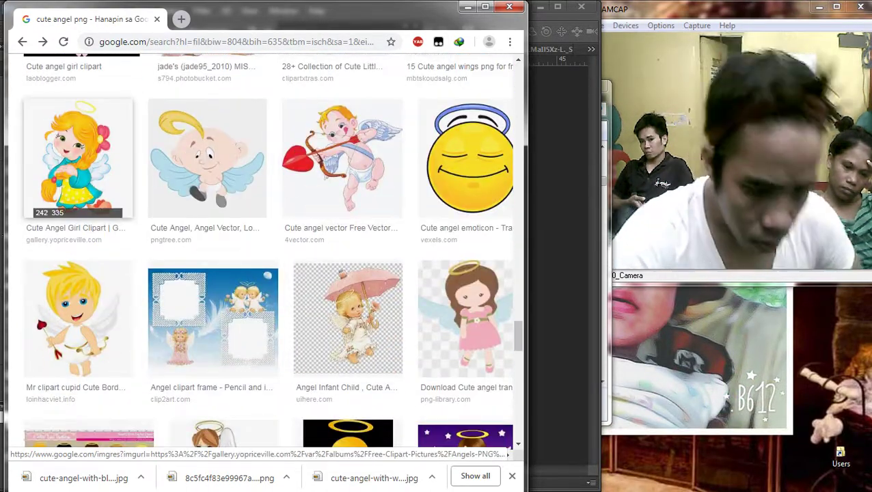
scroll(223, 225, down, 4)
scroll(223, 225, down, 2)
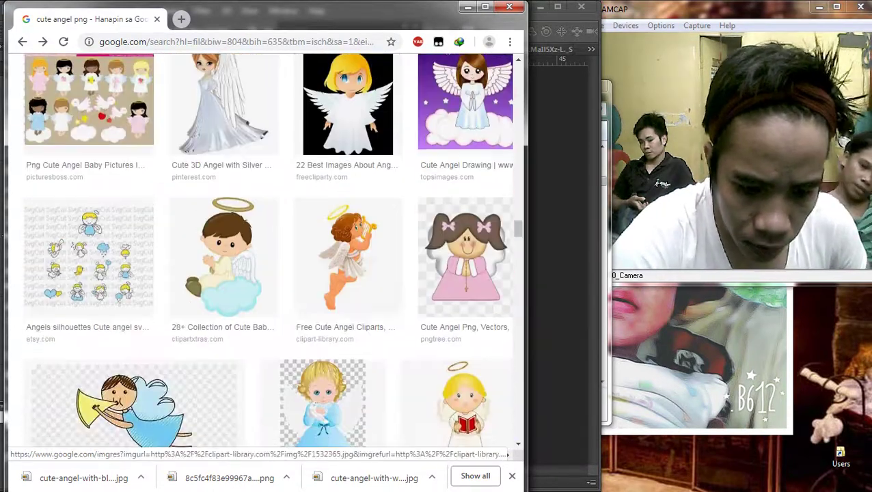
click(224, 257)
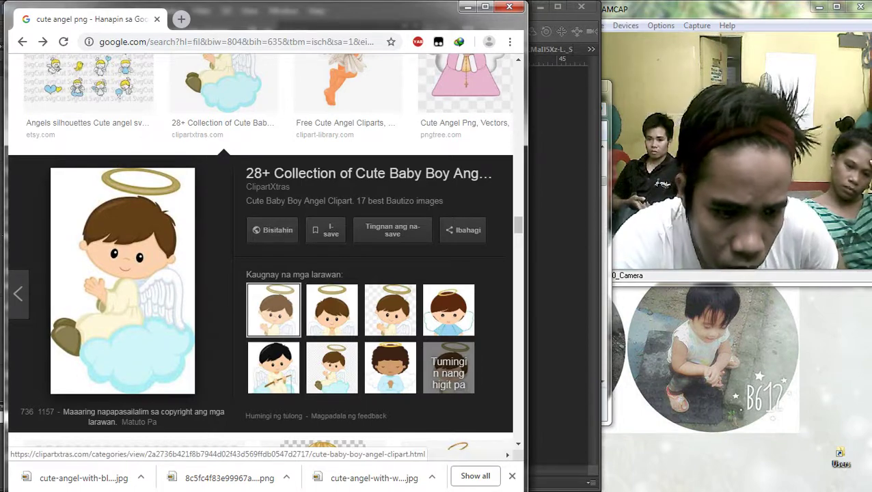
scroll(130, 239, down, 4)
scroll(134, 232, down, 5)
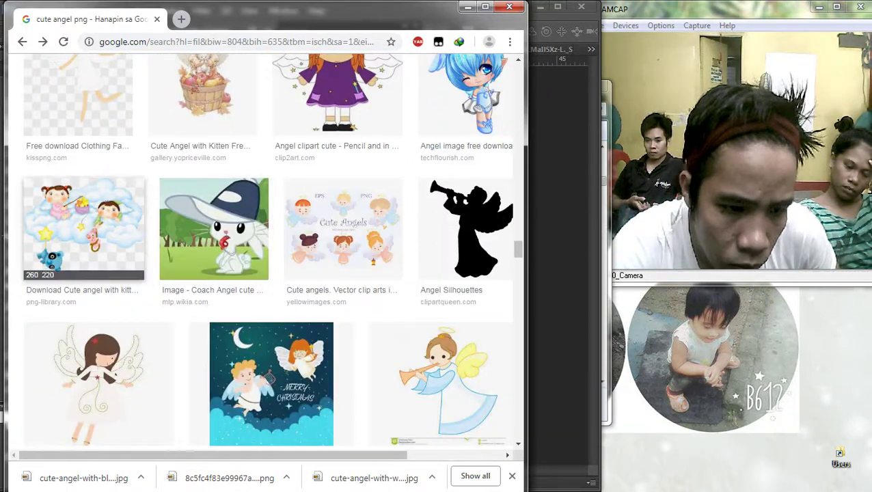
click(83, 229)
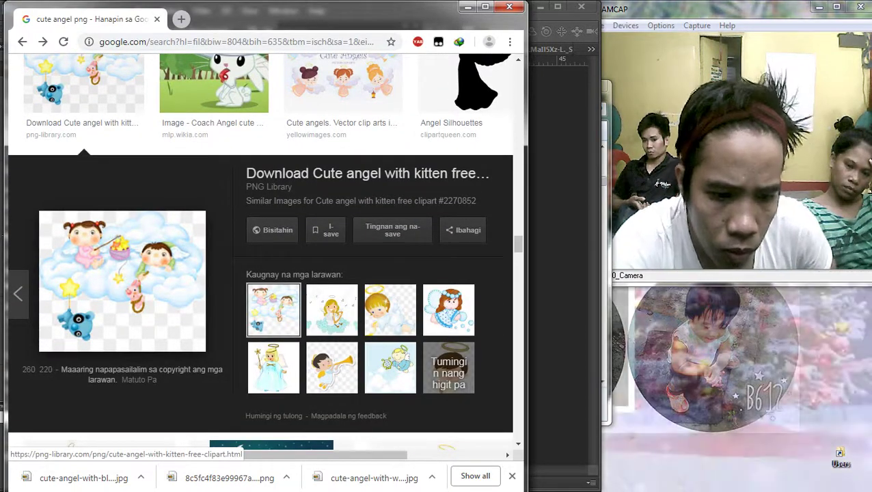
right_click(132, 260)
click(178, 371)
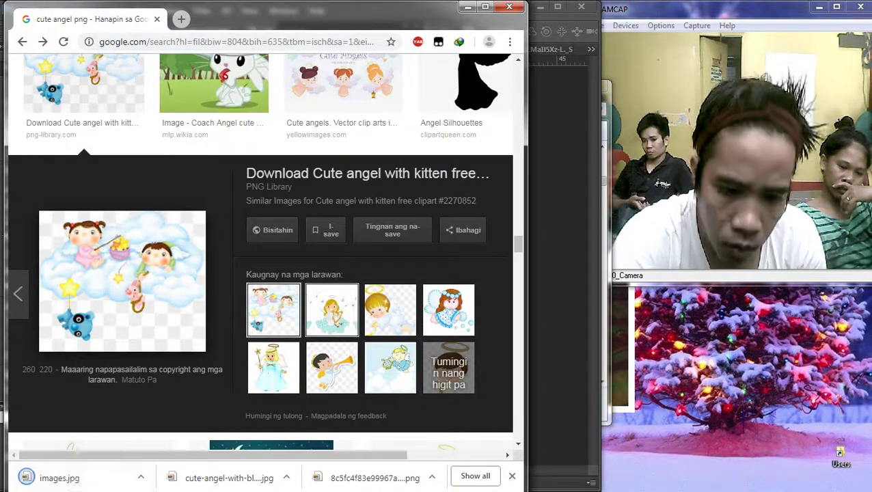
Step: Skip the singing angels and save the blue harp-playing angel picture
click(332, 311)
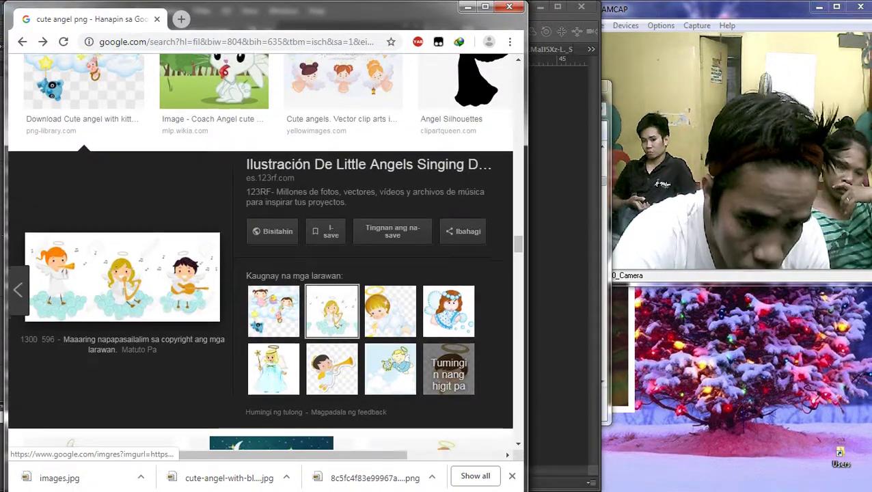
scroll(264, 273, down, 3)
scroll(137, 171, up, 1)
right_click(107, 140)
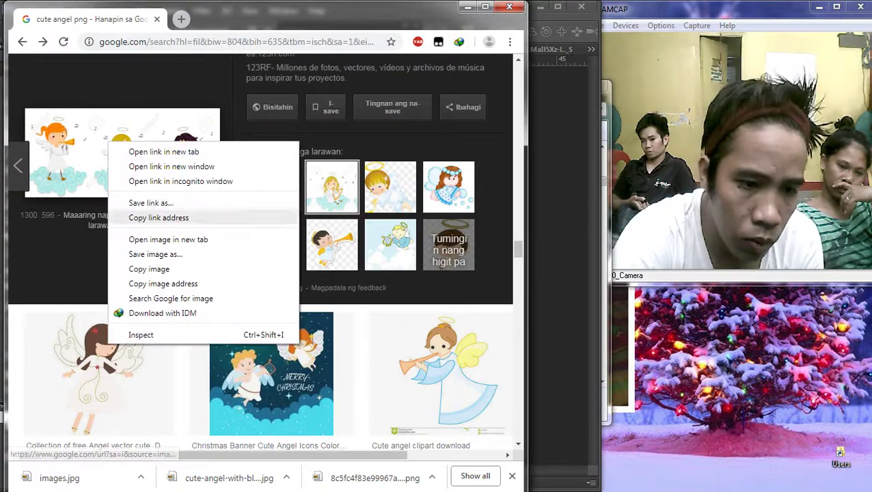
click(203, 282)
click(391, 245)
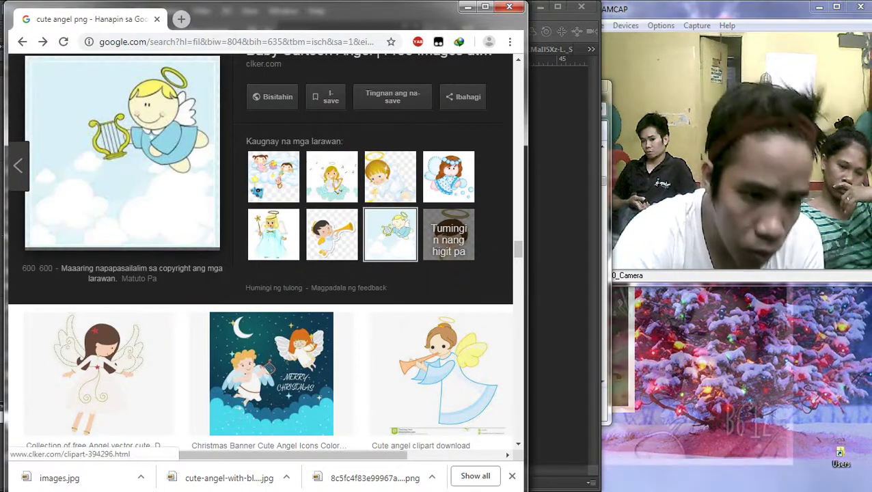
right_click(65, 107)
click(111, 218)
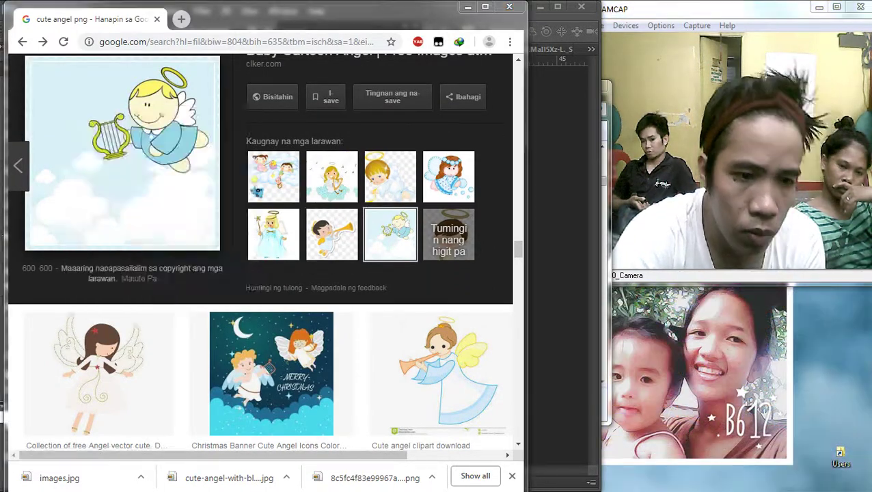
key(Return)
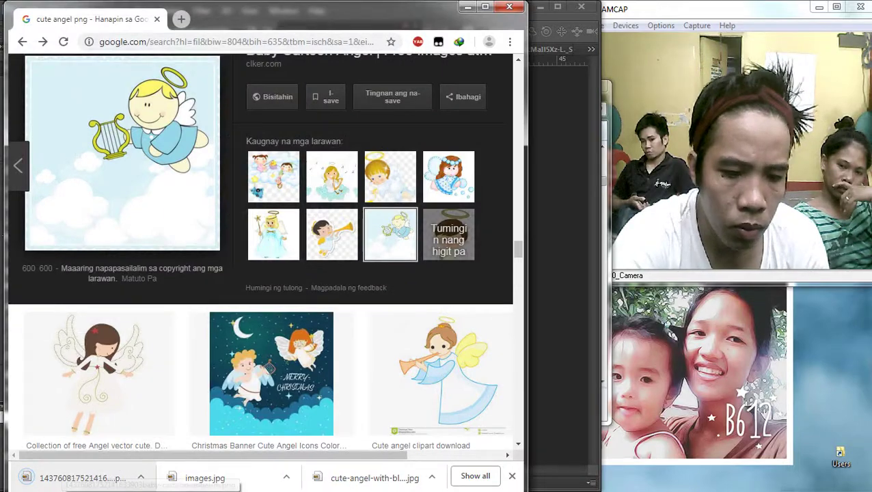
Step: Place the harp angel on the banner, enlarge it to about 193% and bring it to front
drag(89, 478, 311, 265)
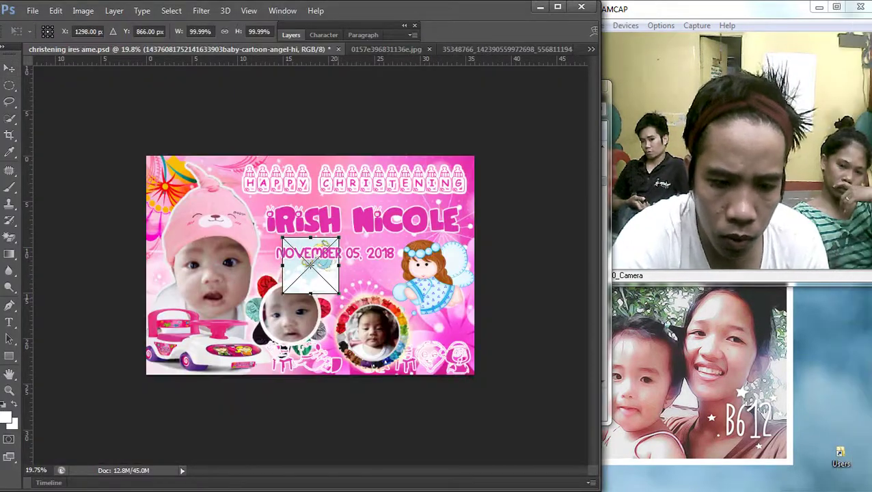
drag(338, 294, 391, 347)
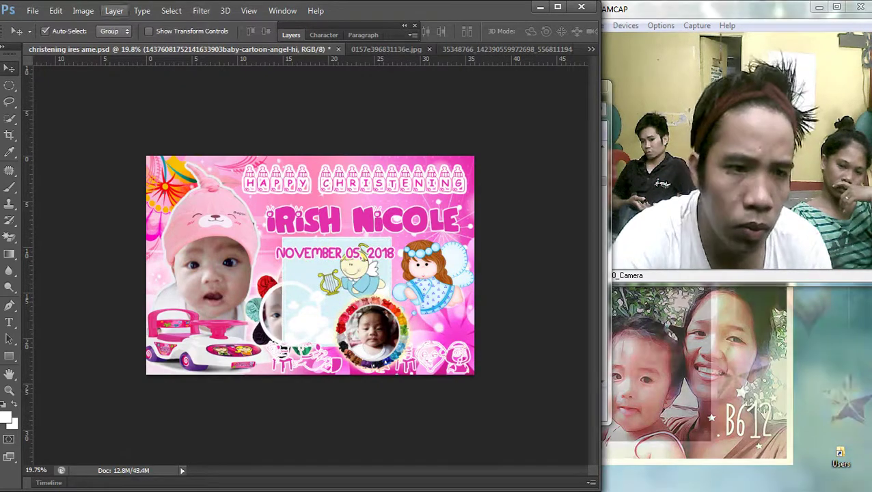
click(114, 11)
mouse_move(123, 296)
click(294, 296)
scroll(319, 266, up, 7)
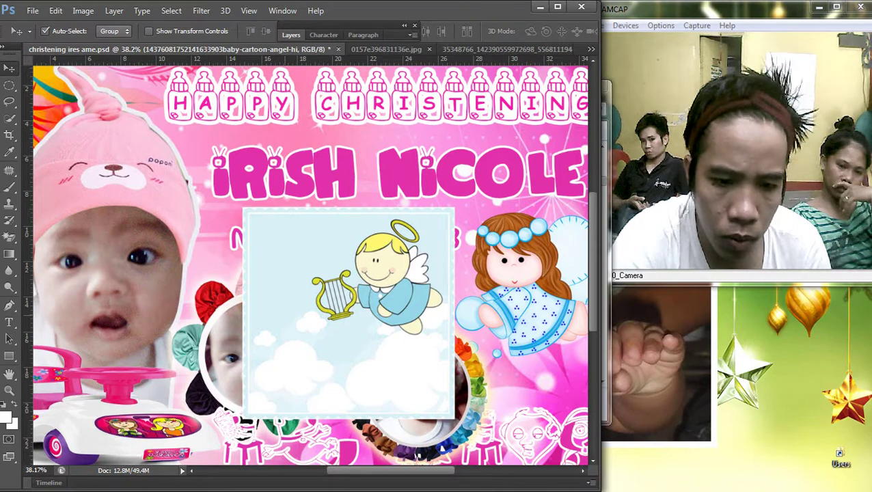
Step: Rasterize the angel and Magic Erase the pale background behind it
key(e)
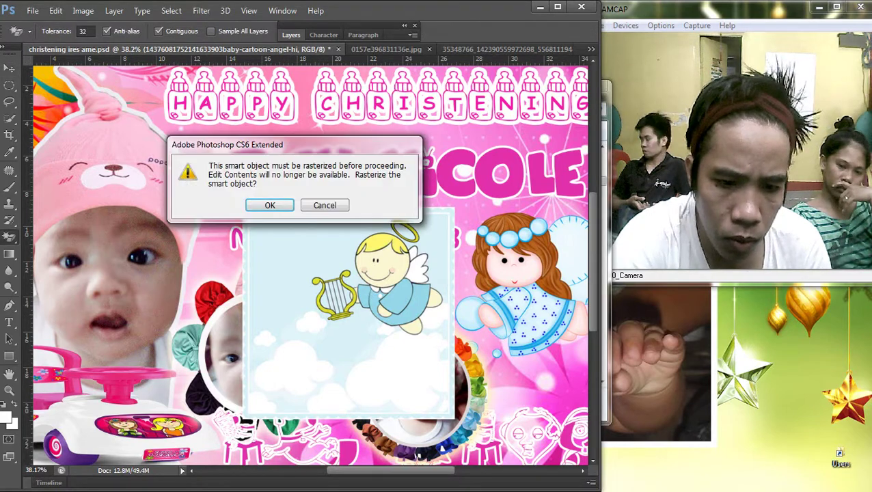
key(Escape)
click(298, 246)
key(v)
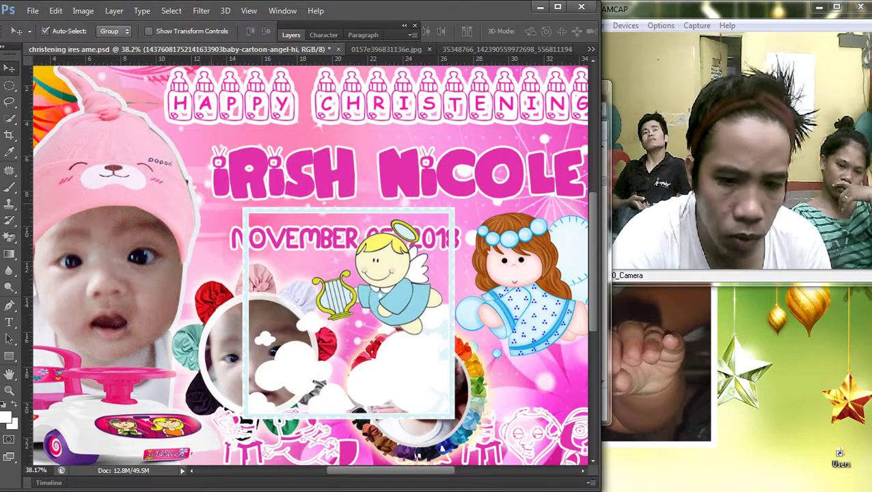
key(e)
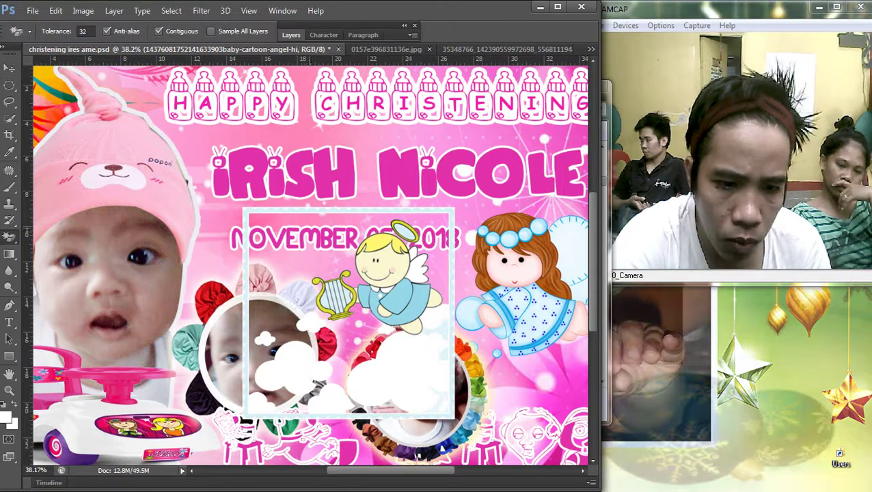
click(298, 246)
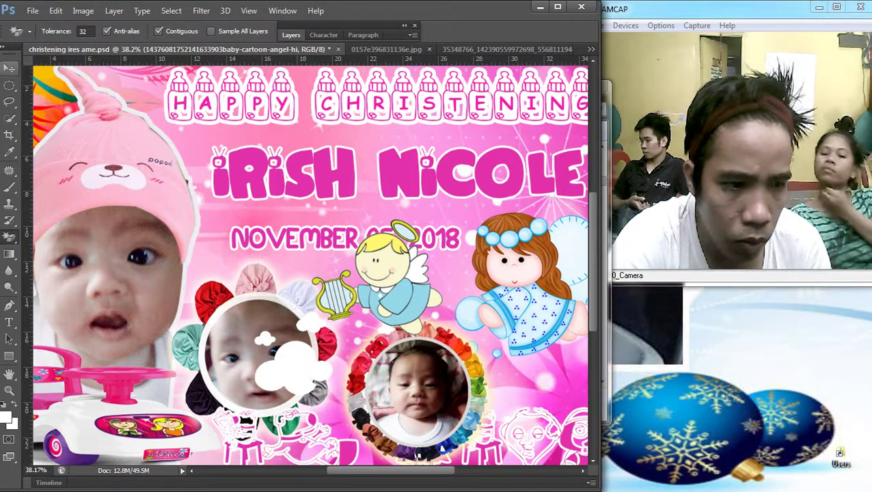
right_click(281, 283)
Step: Shrink the cherub angel to about 73% and move it just under NICOLE
click(369, 292)
drag(410, 250, 443, 212)
key(ctrl+t)
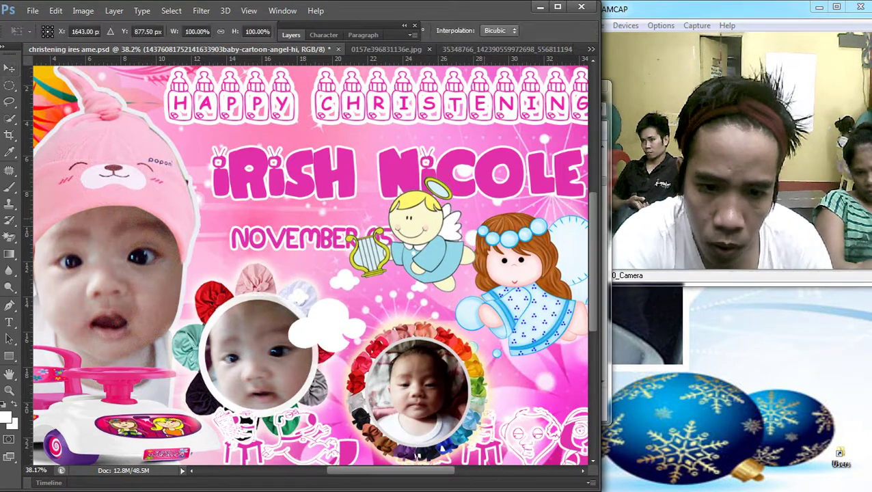
drag(474, 179, 425, 212)
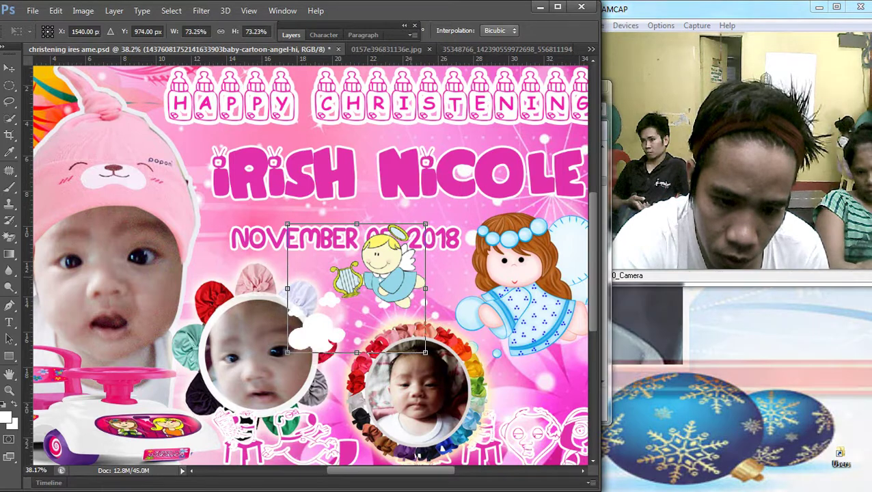
drag(403, 246, 443, 242)
key(Return)
Step: Bring the November 05, 2018 date text in front of the cherub
click(321, 239)
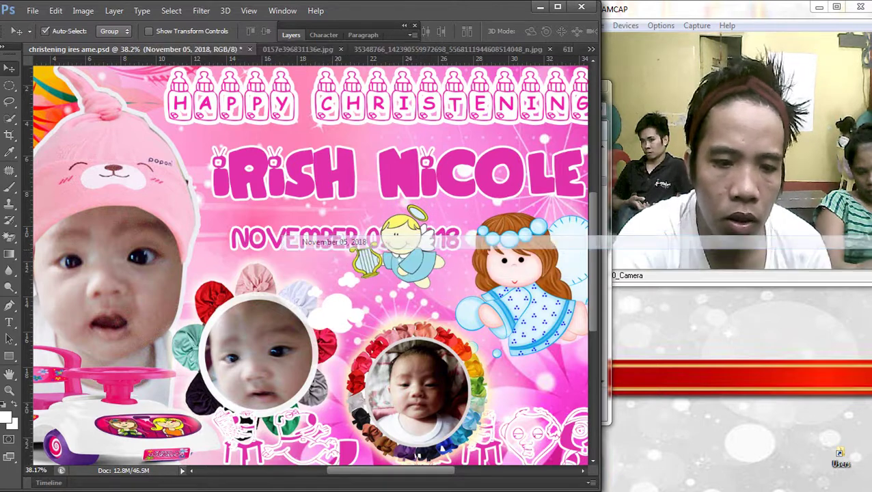
click(115, 10)
mouse_move(137, 295)
click(294, 296)
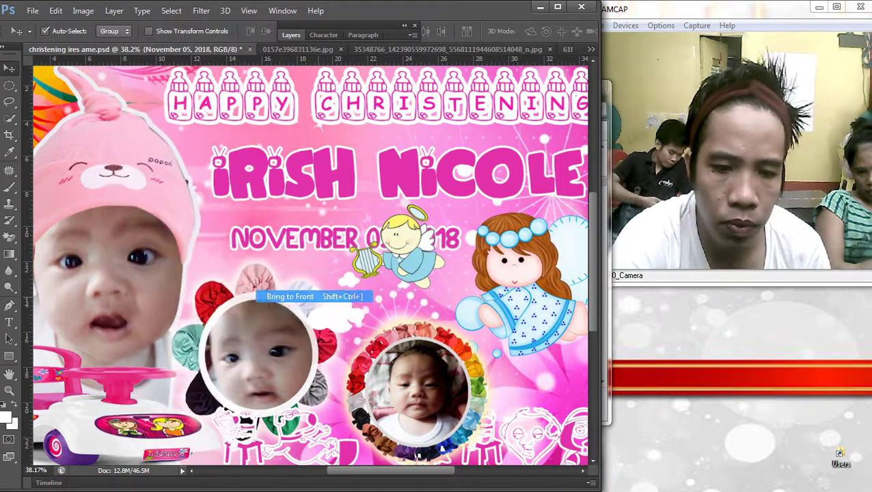
Step: Reselect the cherub angel layer and raise it a little higher
right_click(280, 254)
click(321, 261)
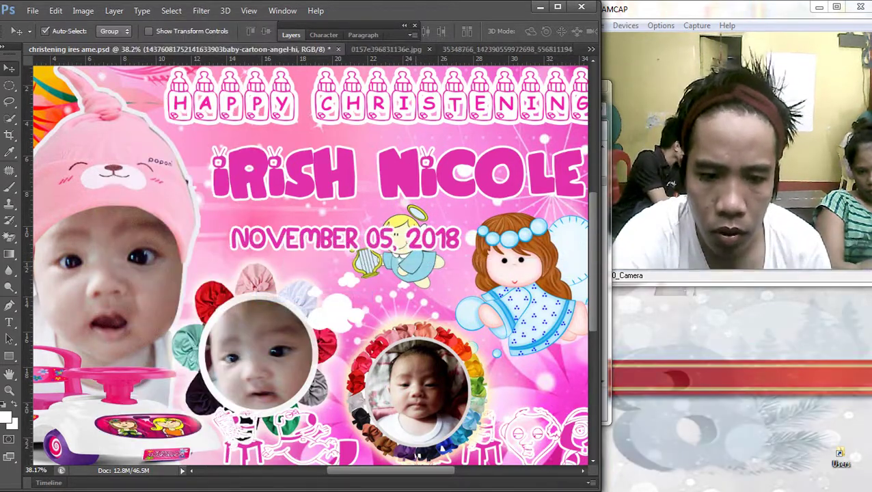
drag(438, 251, 434, 225)
drag(448, 157, 447, 147)
right_click(298, 217)
click(328, 226)
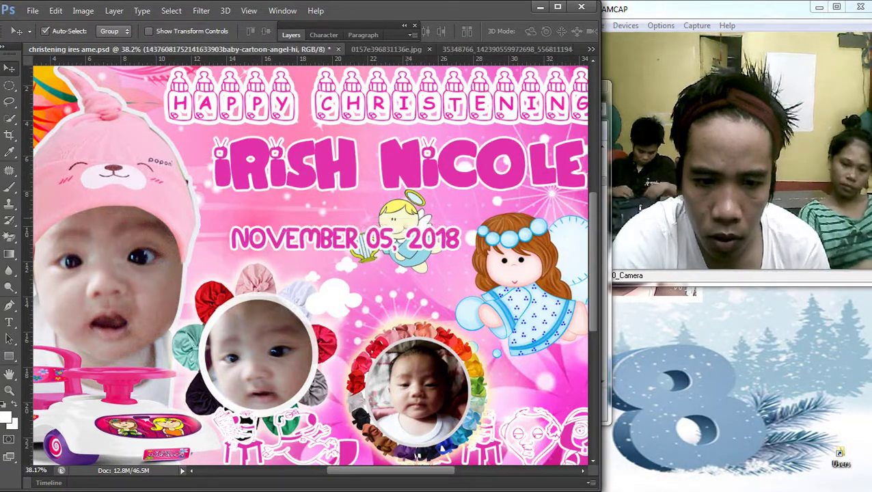
Step: Nudge the cherub up about 18 px, then stretch the fairy angel taller and wider
drag(417, 198, 415, 186)
scroll(333, 273, down, 3)
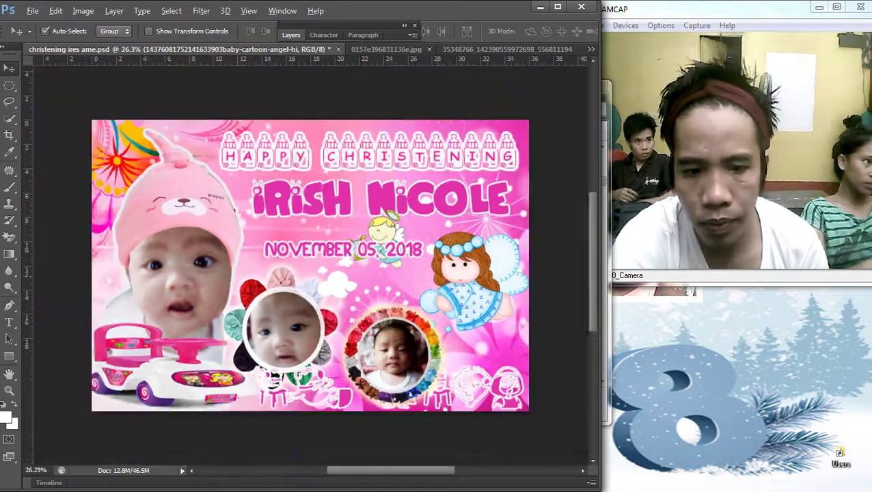
right_click(280, 277)
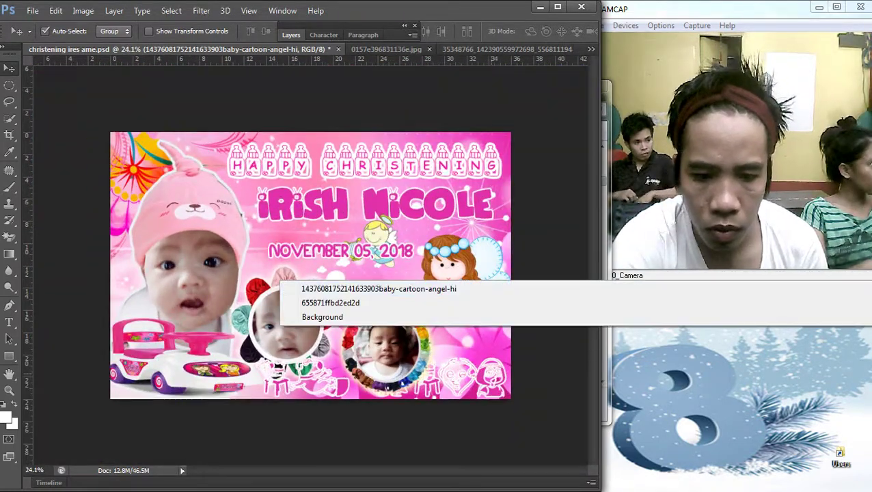
click(307, 284)
right_click(280, 294)
click(307, 303)
key(ctrl+t)
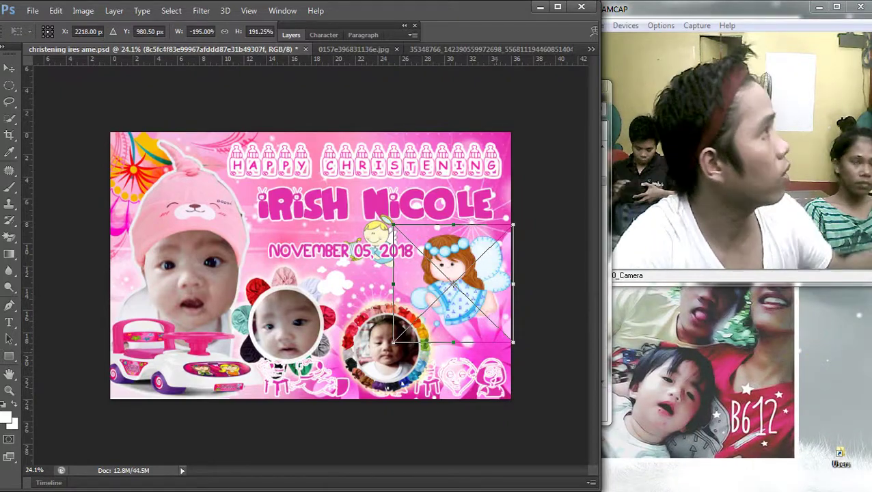
drag(453, 341, 453, 357)
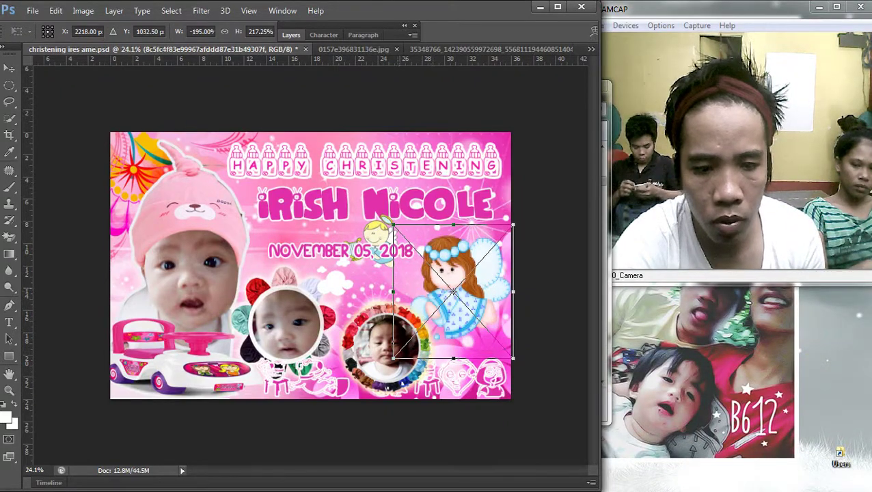
drag(387, 292, 380, 292)
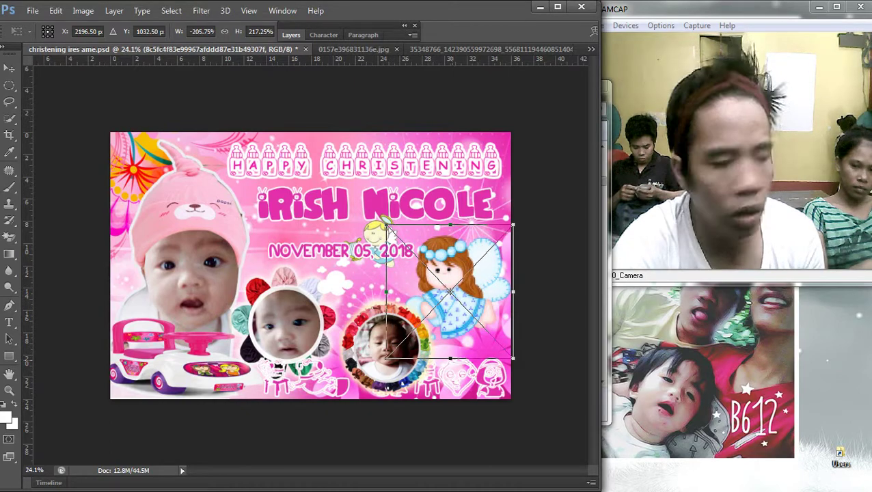
key(Return)
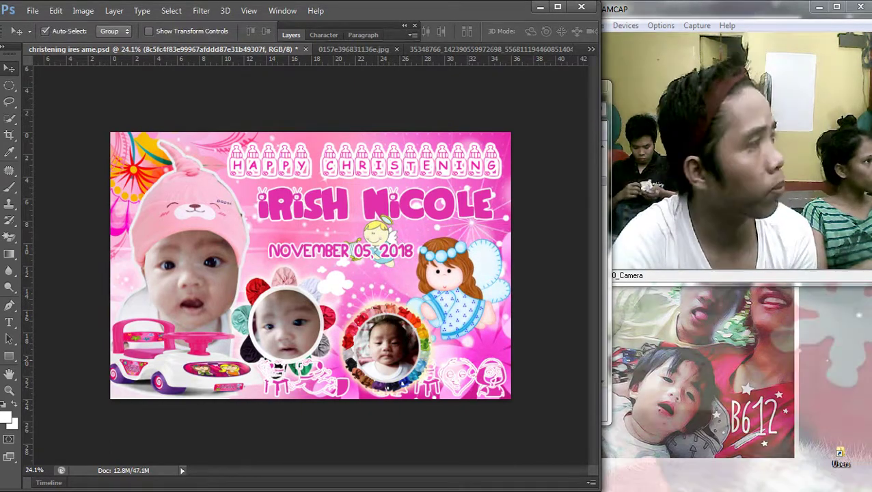
right_click(278, 208)
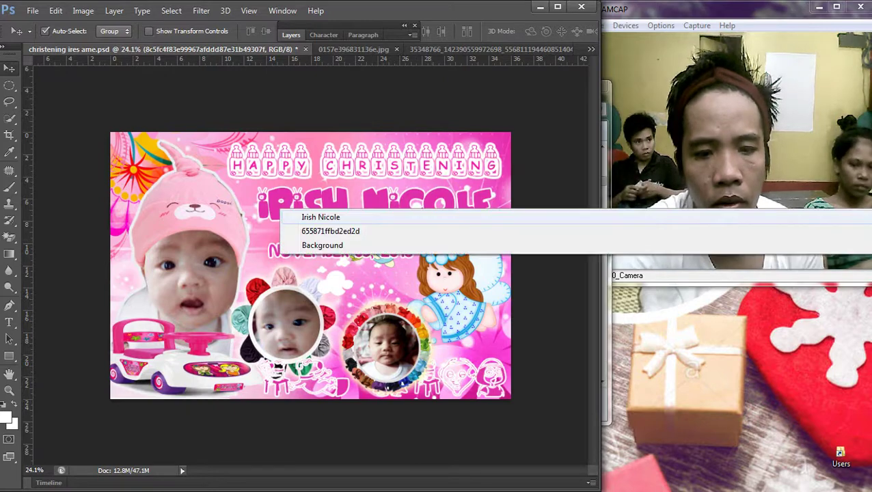
click(301, 218)
scroll(312, 265, up, 2)
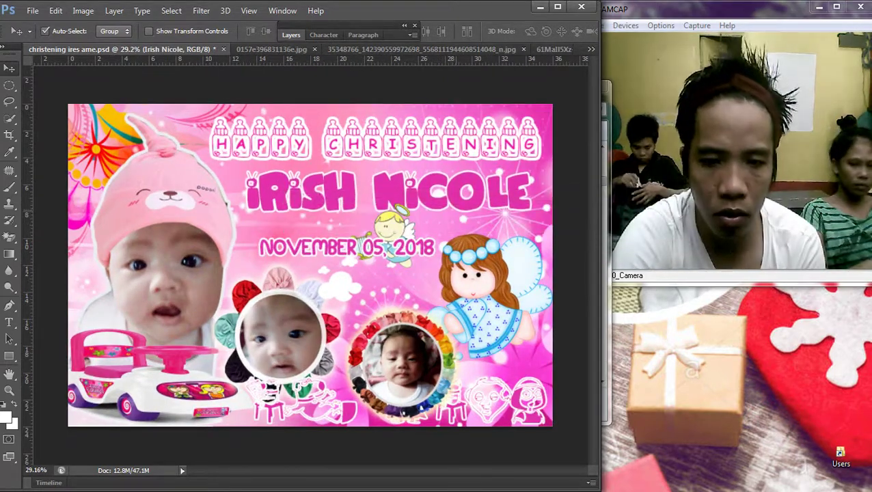
key(ctrl+t)
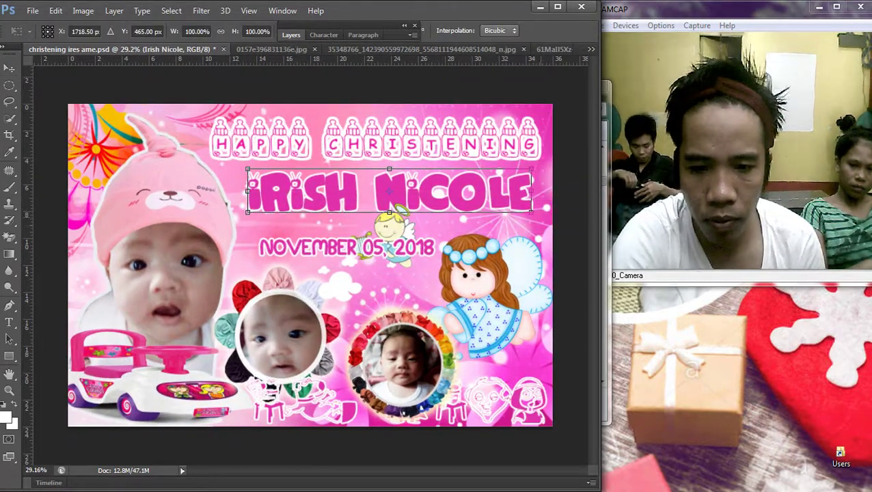
key(Return)
Step: Select the cherub angel layer in the Layers panel and begin renaming it
right_click(278, 218)
click(301, 225)
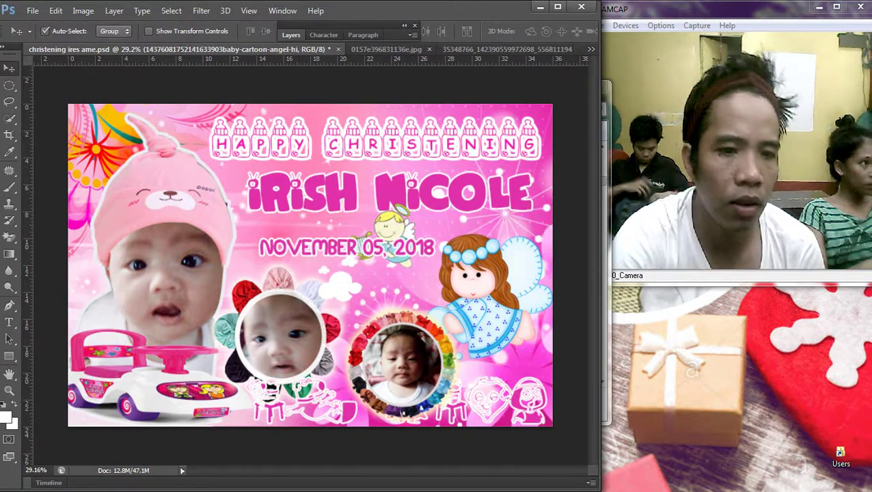
key(F7)
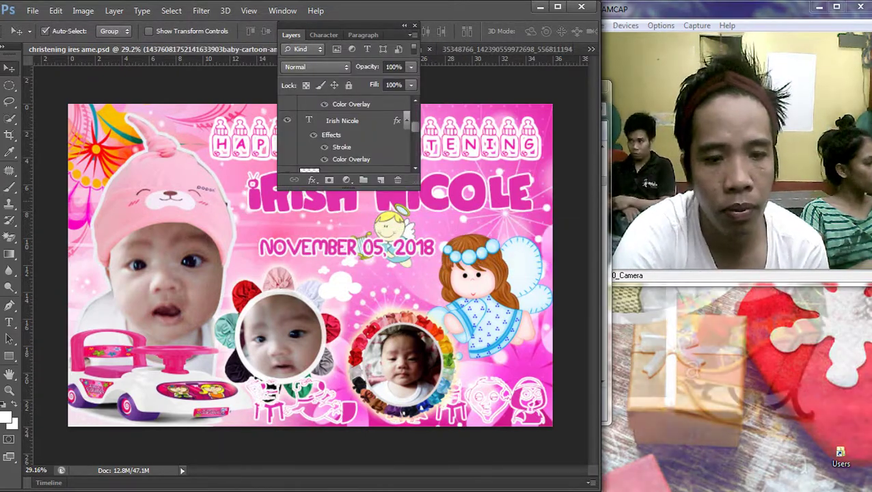
right_click(279, 219)
click(308, 229)
right_click(280, 221)
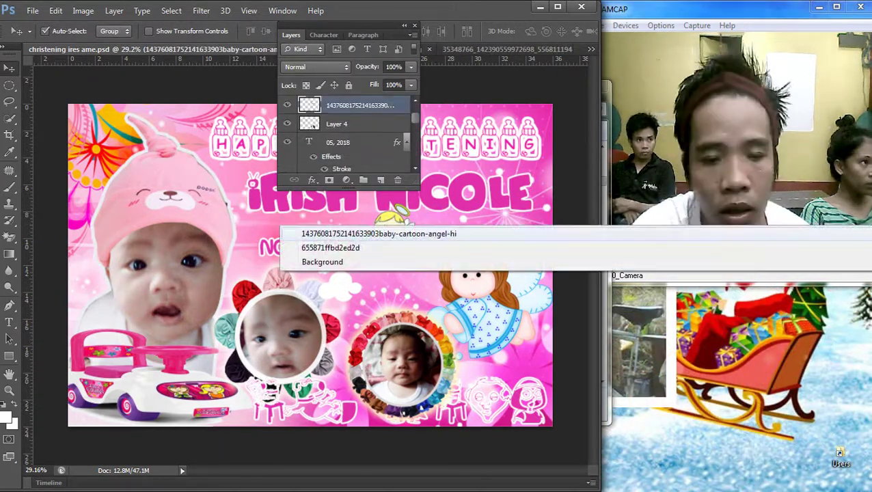
click(307, 231)
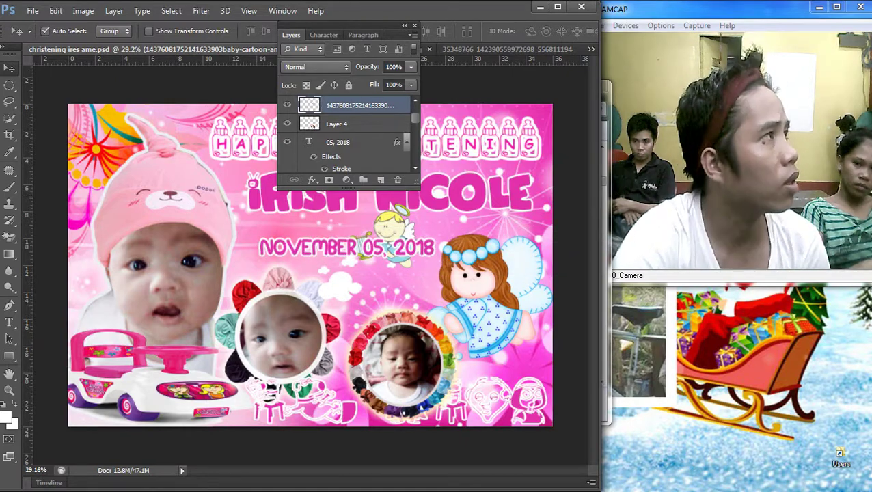
double_click(360, 105)
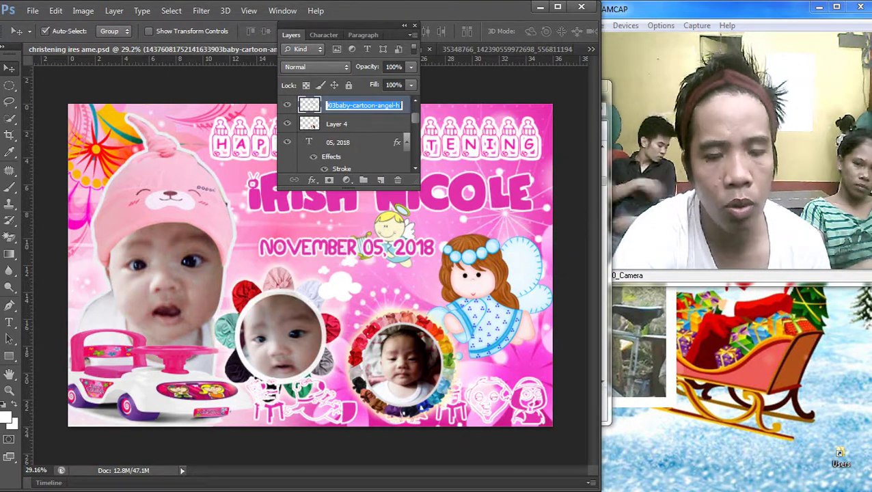
Step: Add an outer glow style to the cherub angel and shift it slightly
double_click(309, 104)
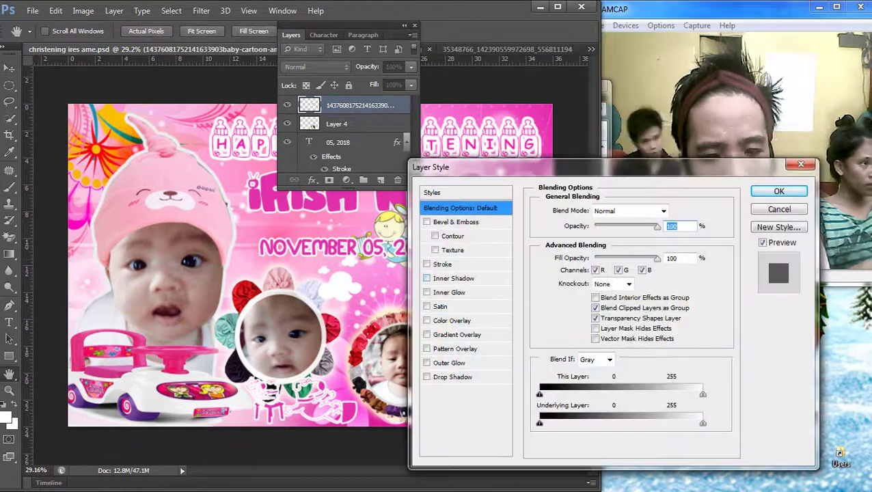
click(449, 363)
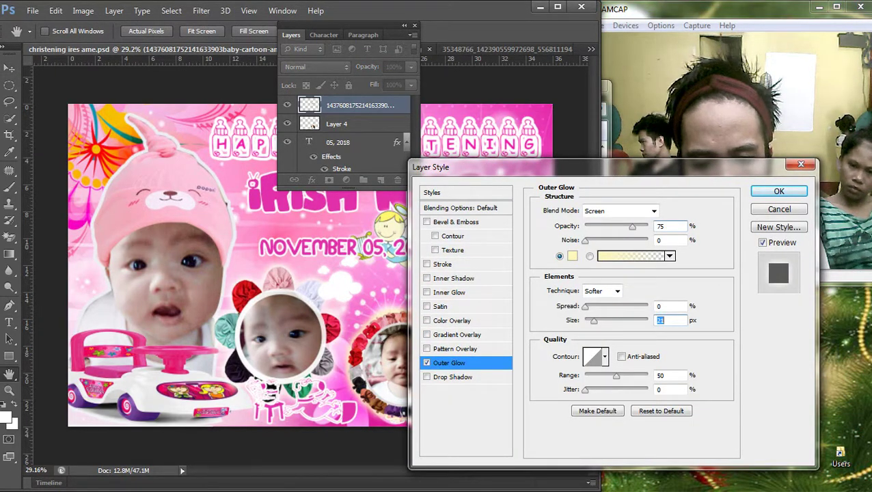
key(Return)
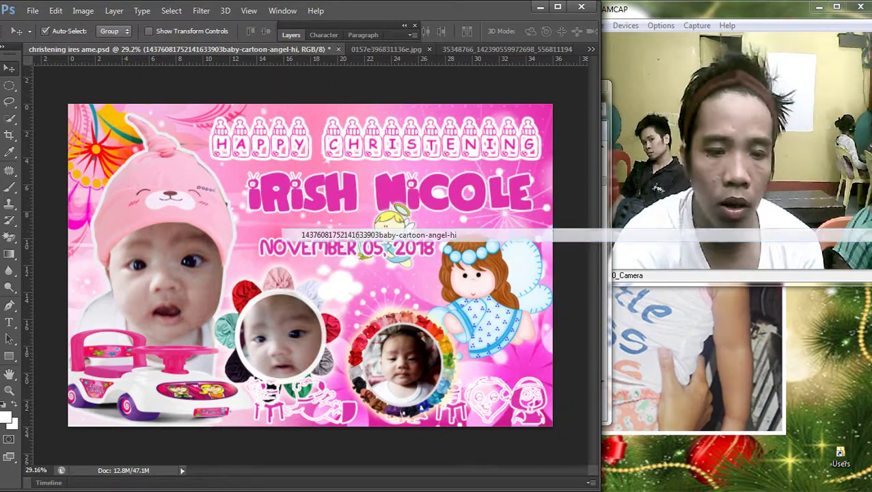
drag(387, 249, 421, 200)
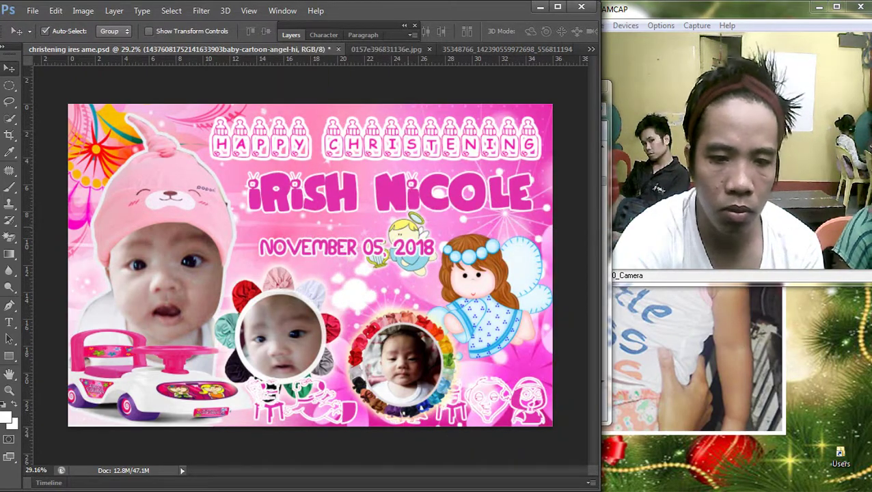
Step: Reselect the cherub angel layer and move it up and to the left
click(352, 264)
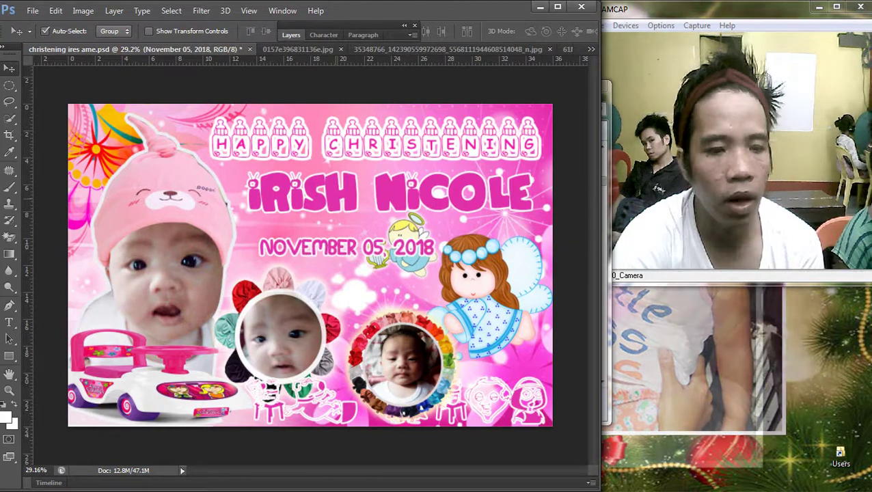
click(307, 195)
scroll(306, 272, down, 2)
scroll(277, 192, up, 1)
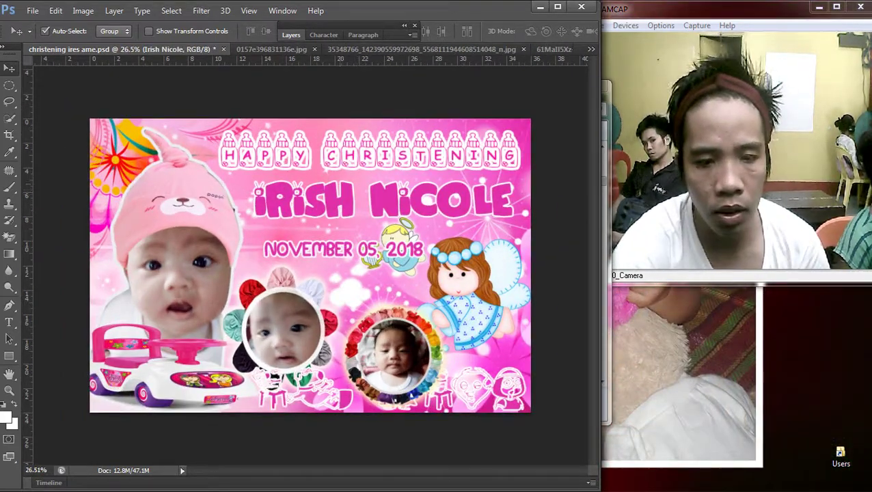
right_click(277, 190)
click(300, 199)
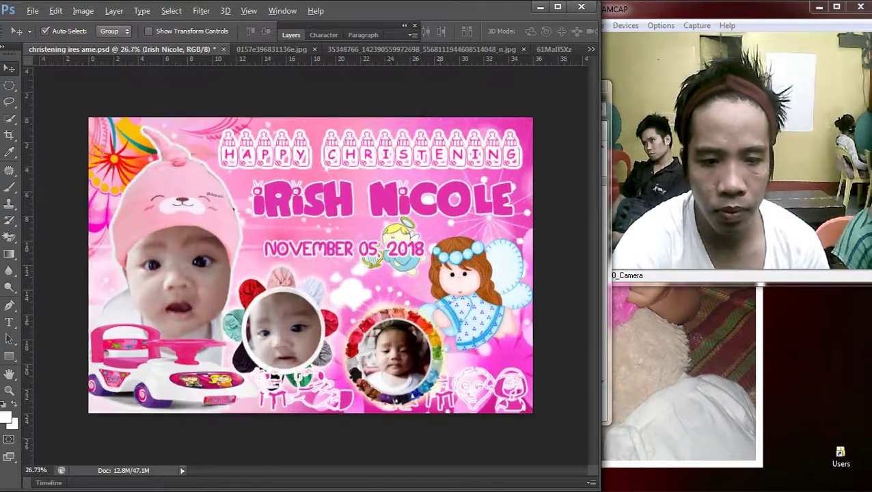
scroll(284, 232, up, 1)
right_click(283, 231)
click(373, 241)
drag(448, 222, 413, 199)
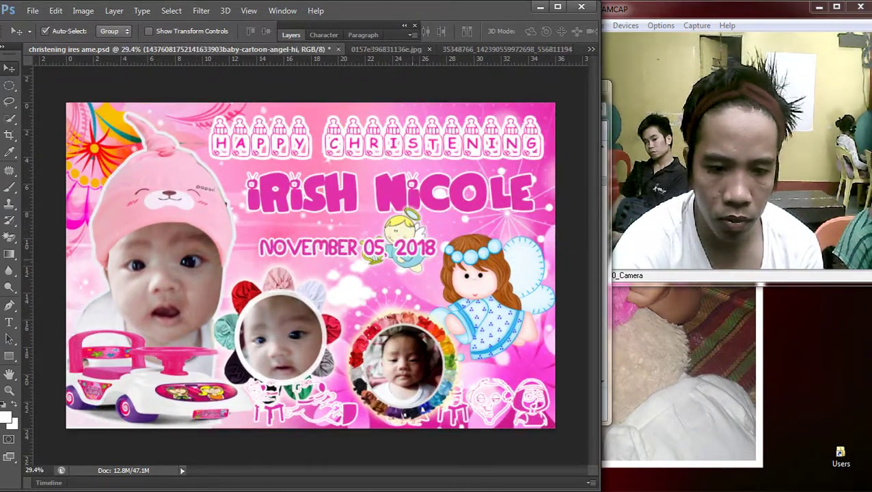
right_click(278, 245)
click(301, 252)
right_click(278, 166)
click(300, 172)
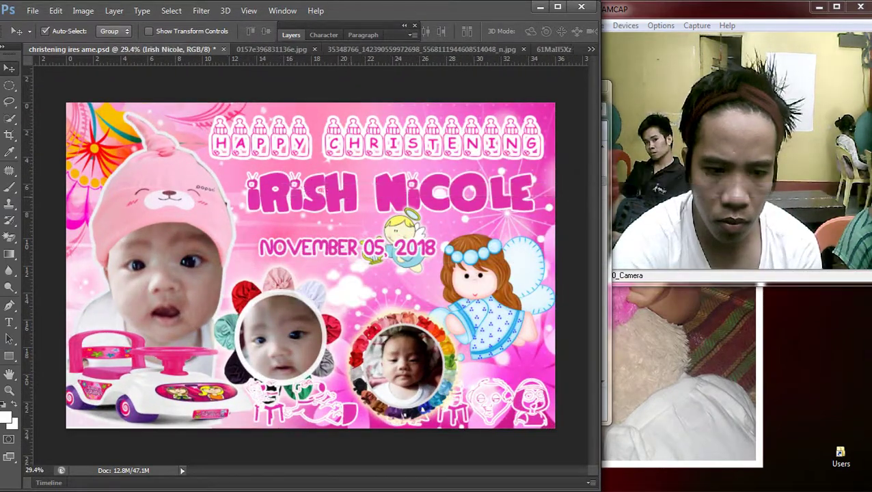
scroll(318, 199, down, 2)
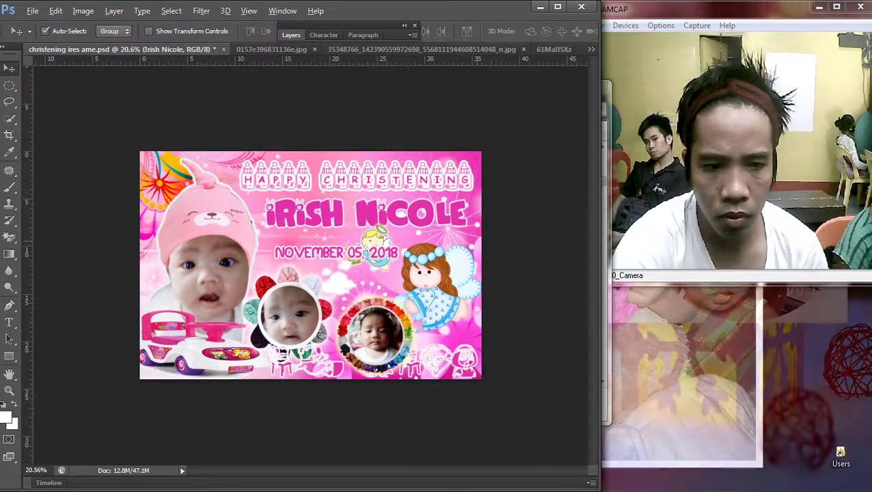
right_click(320, 196)
click(342, 203)
click(291, 35)
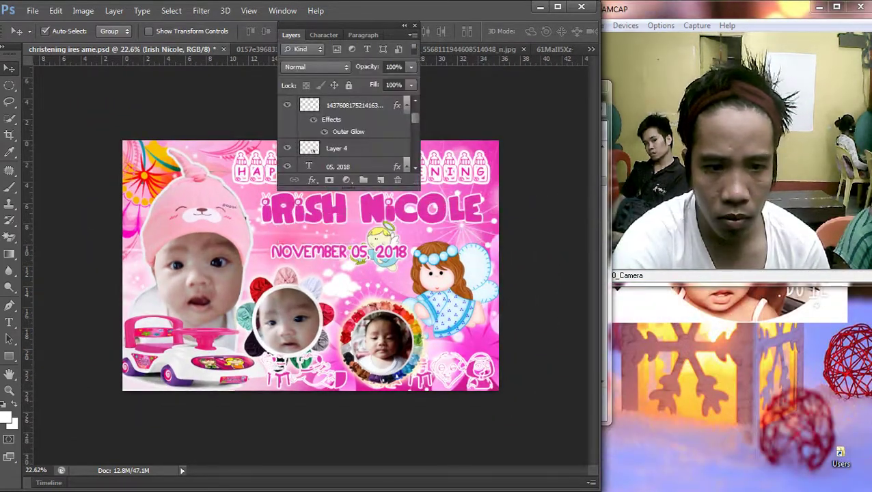
scroll(311, 149, down, 3)
double_click(376, 127)
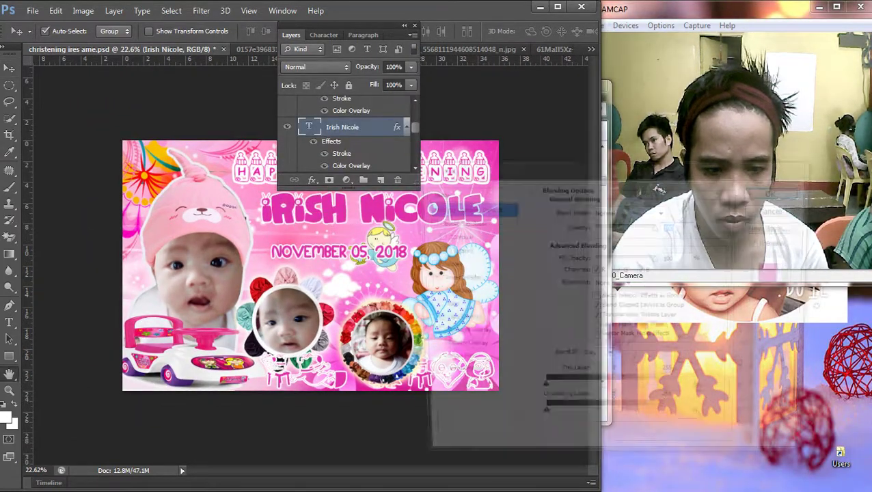
click(442, 264)
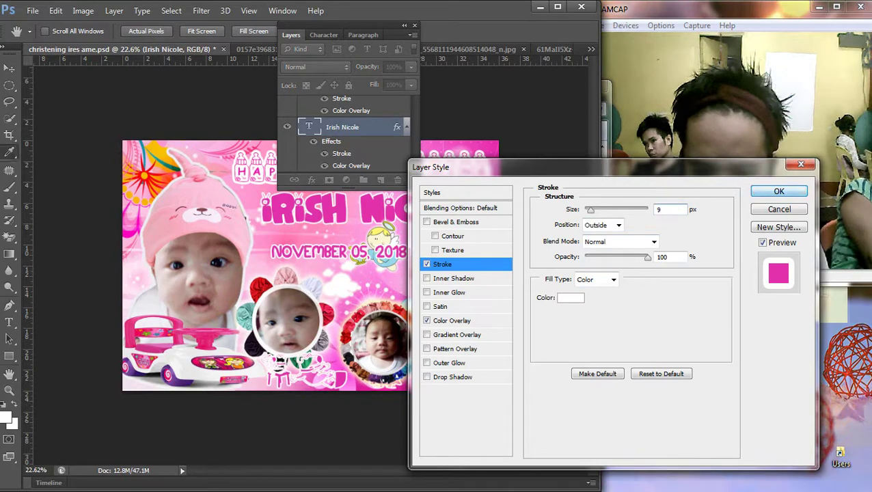
key(Return)
key(v)
Step: Select the baby photo layers, ending on the Layer 4 photo
key(ctrl+minus)
key(ctrl+plus)
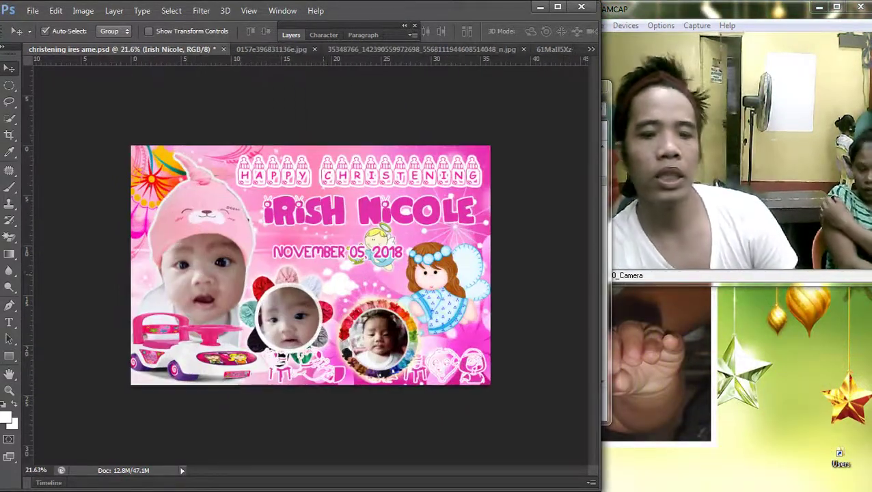
right_click(190, 231)
click(273, 241)
key(ctrl+minus)
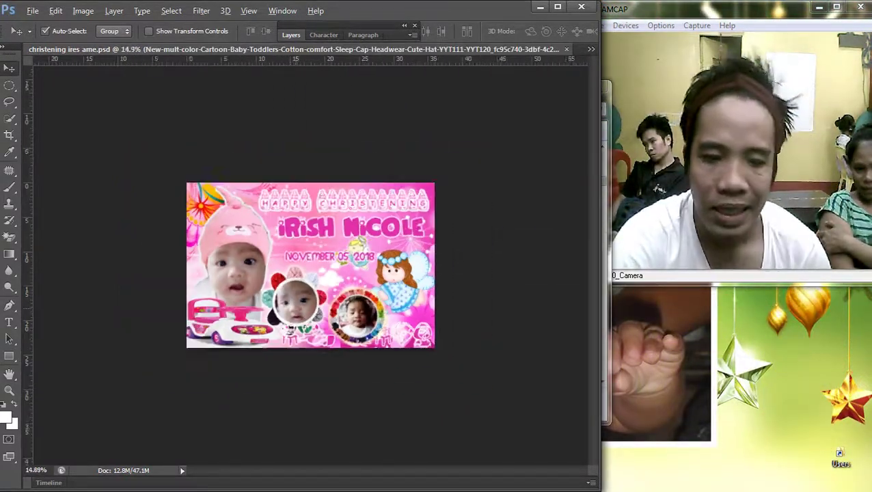
key(ctrl+plus)
key(alt+bracketleft)
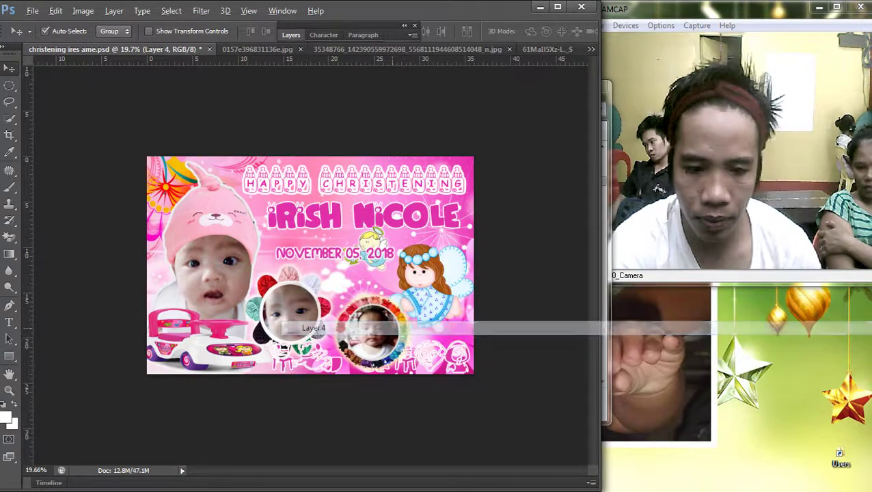
key(alt+bracketright)
key(alt+bracketright)
key(ctrl+plus)
Step: Brighten the Layer 4 baby photo by raising its Curves
key(i)
key(ctrl+m)
drag(205, 158, 65, 167)
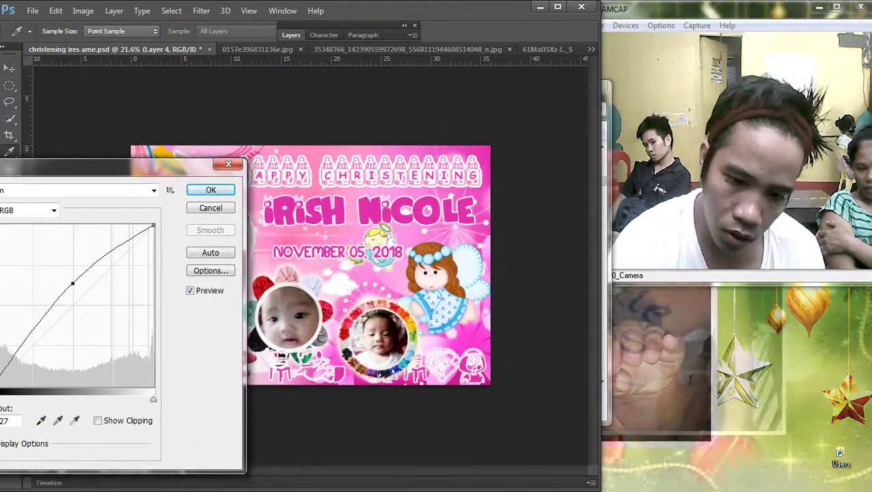
drag(71, 283, 83, 289)
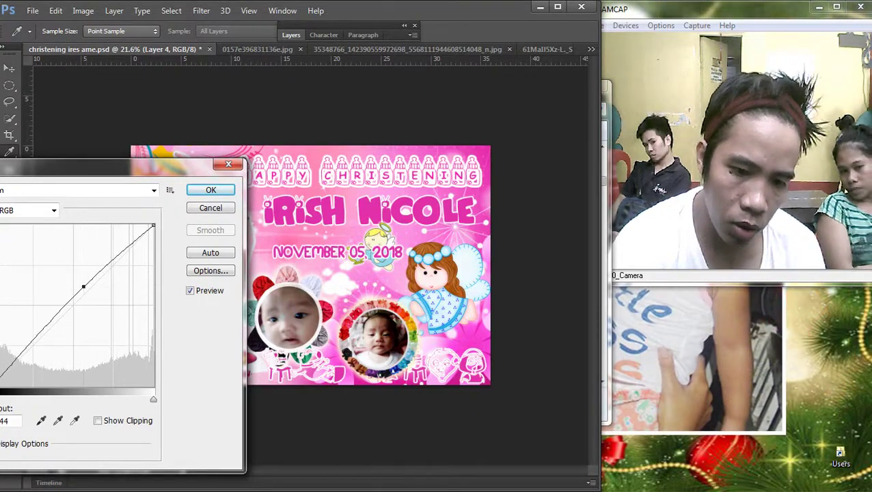
key(Return)
key(v)
key(ctrl+0)
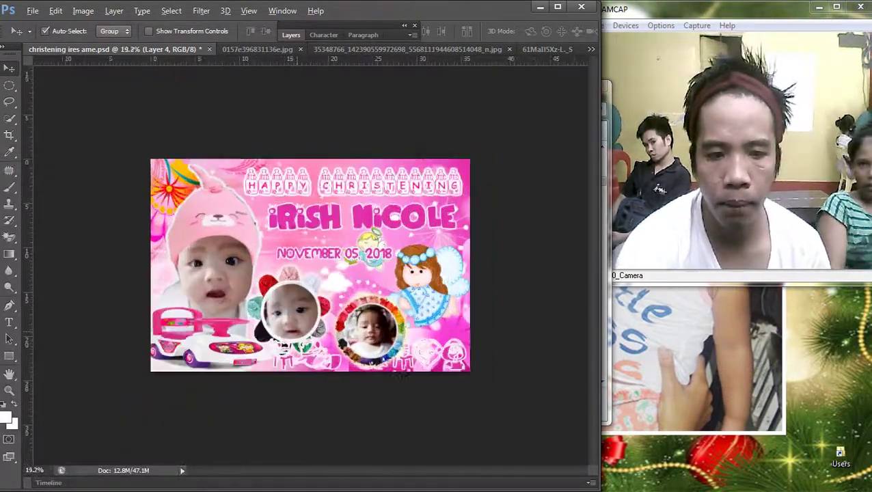
Step: Apply a Curves adjustment to the Layer 2 photo
key(ctrl+m)
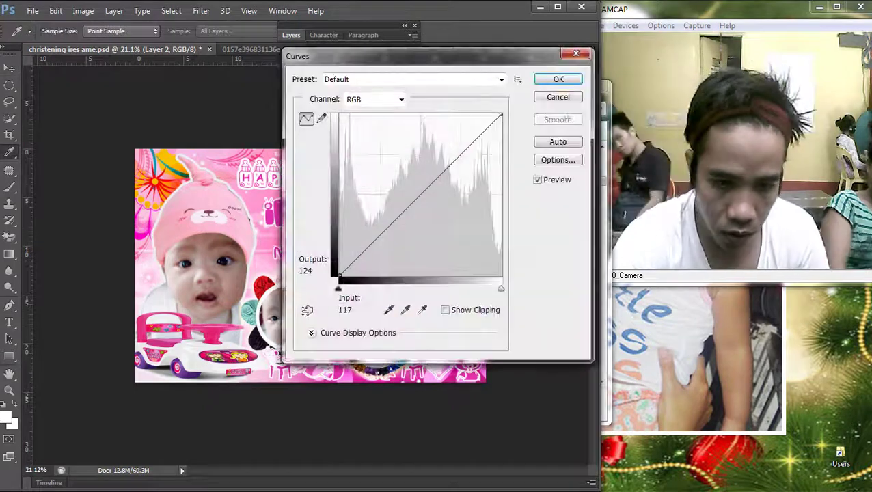
key(Return)
key(ctrl+0)
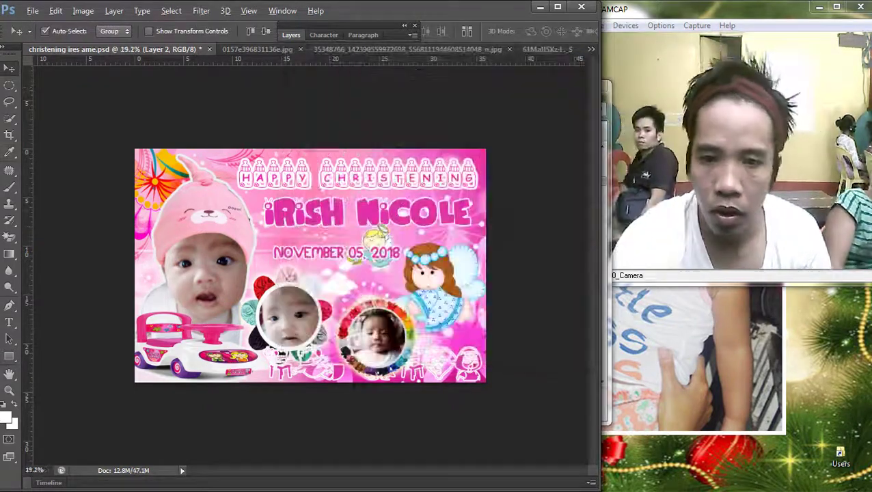
key(ctrl+minus)
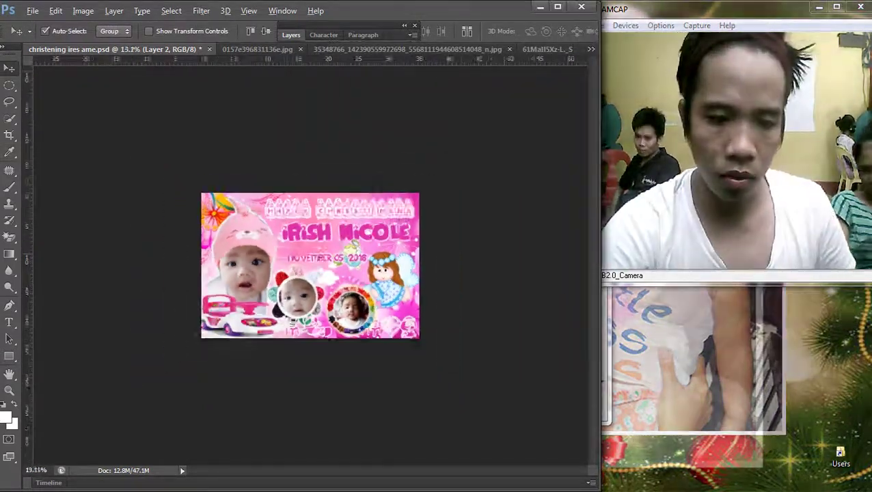
key(ctrl+plus)
key(ctrl+plus)
Step: Enlarge the Happy Christening heading slightly by dragging a corner outward
click(342, 250)
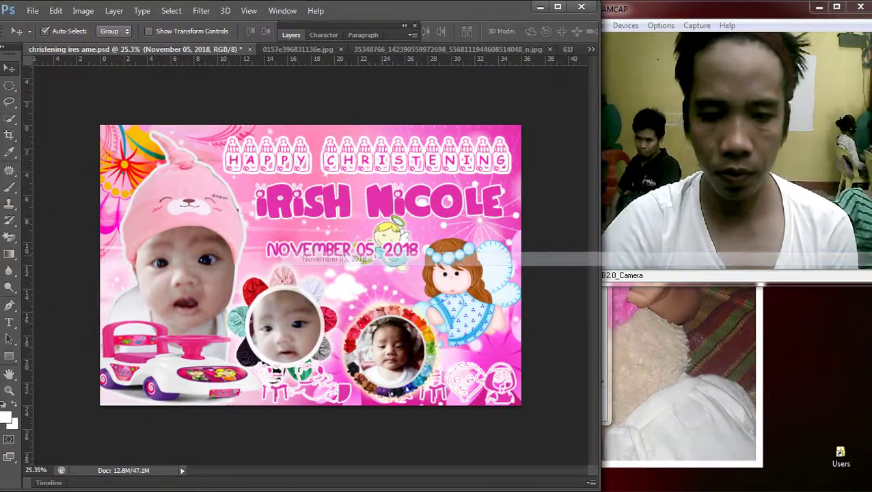
right_click(280, 191)
click(320, 197)
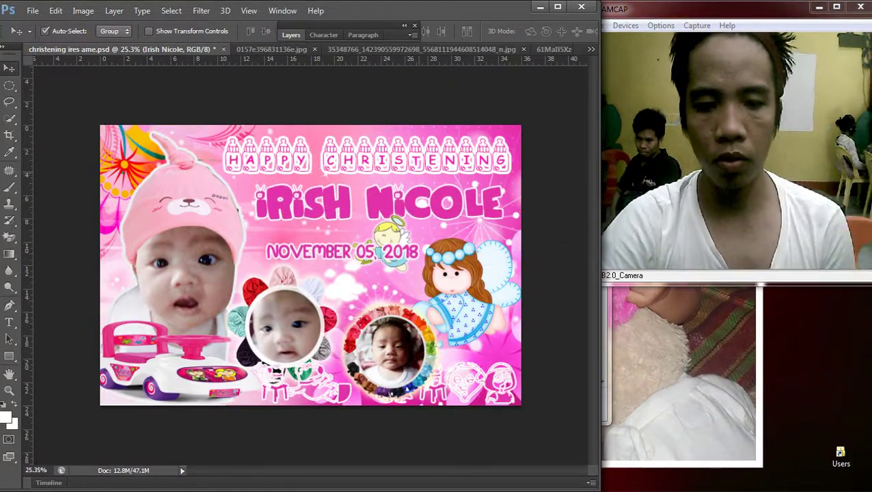
right_click(280, 162)
click(333, 169)
key(ctrl+t)
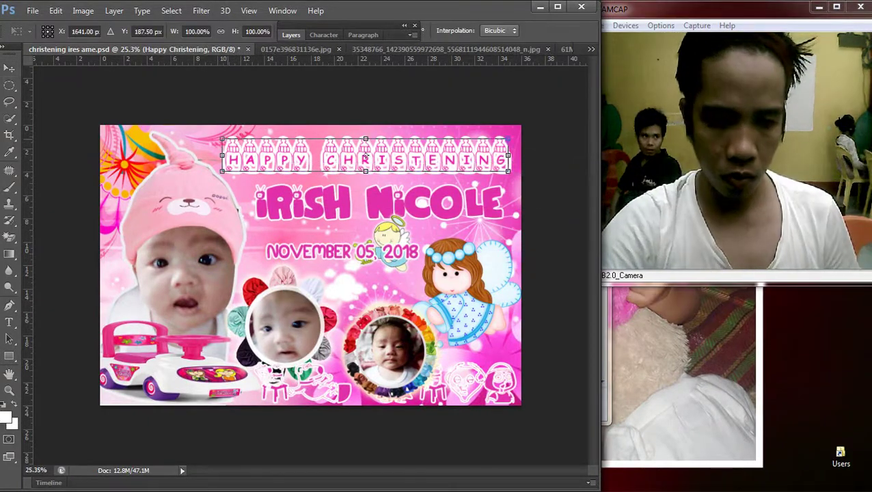
drag(222, 138, 219, 137)
key(Return)
key(ctrl+minus)
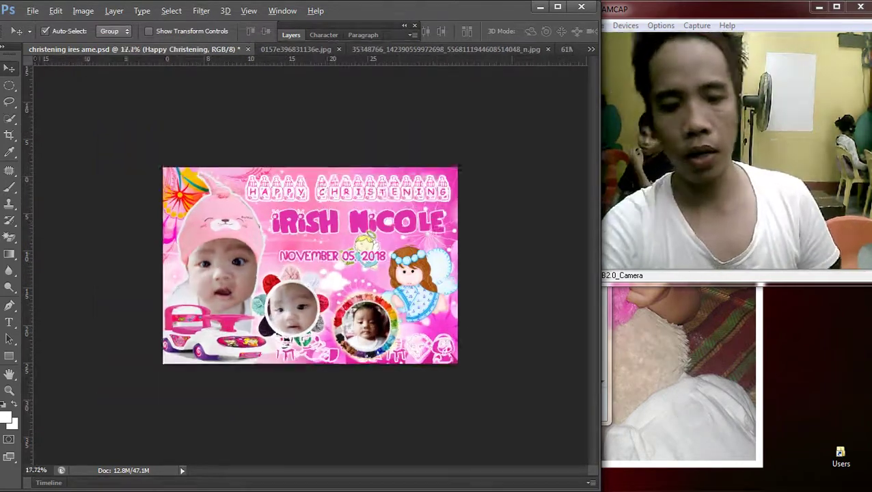
key(ctrl+0)
Step: Select the baby hat photo layer and review the finished card
right_click(170, 262)
click(205, 268)
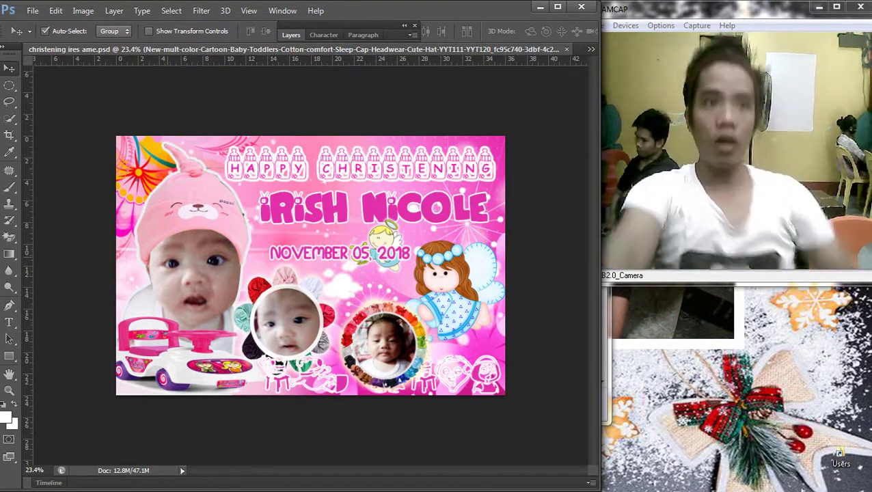
alt+scroll(307, 223, down, 1)
alt+scroll(307, 223, up, 3)
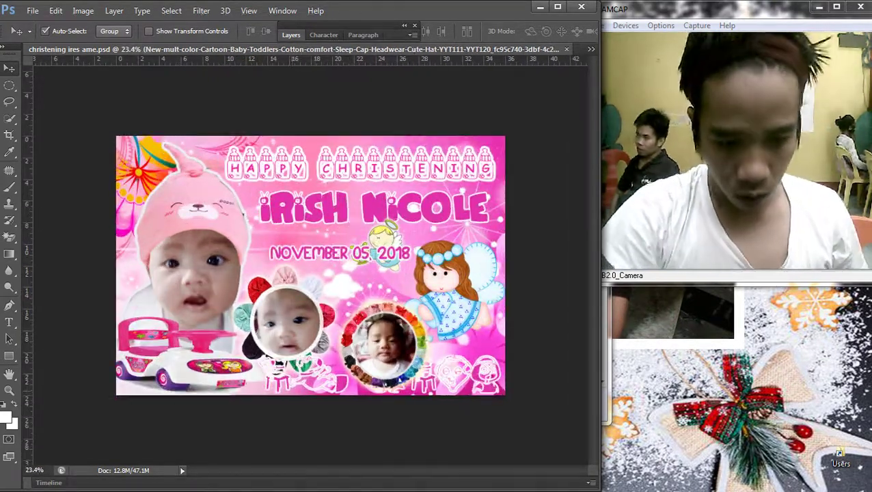
scroll(307, 224, down, 2)
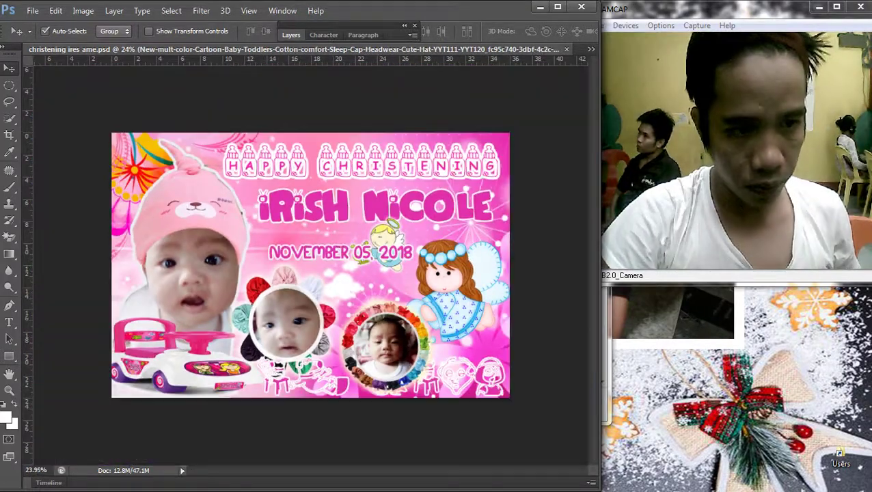
click(33, 11)
Step: Save the banner as christening ires ame.psd, then save a JPEG copy
click(179, 167)
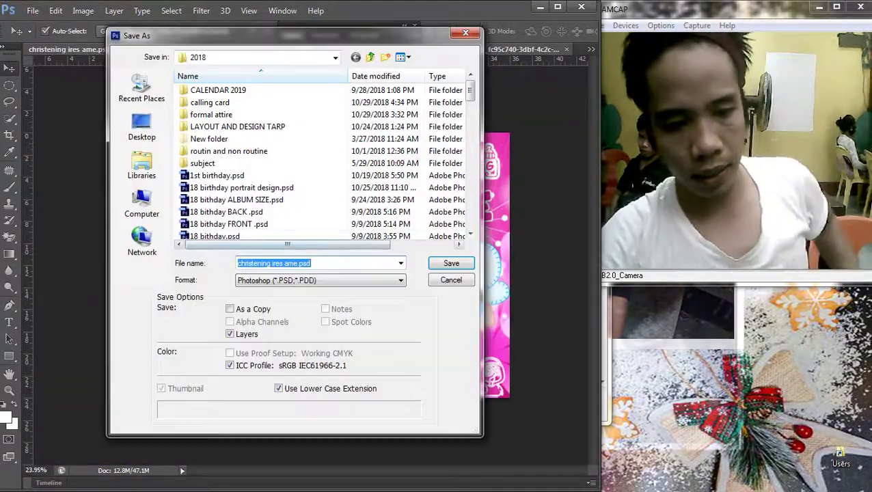
key(Return)
key(Return)
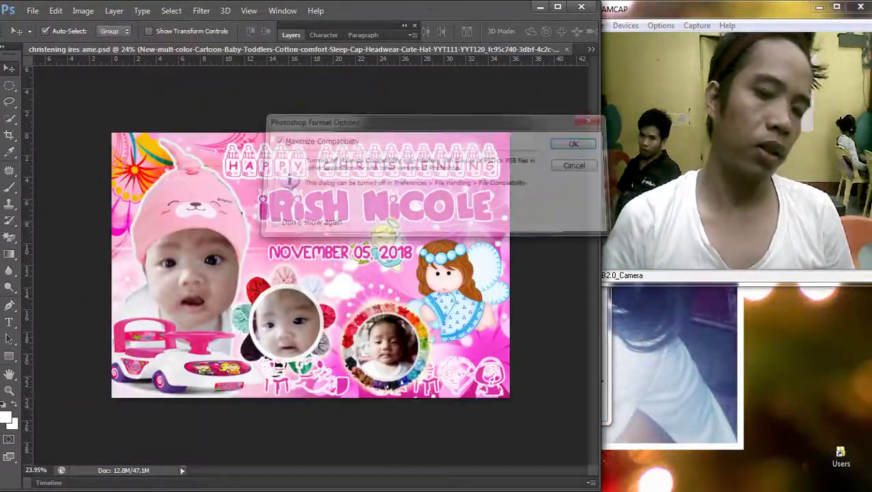
click(32, 10)
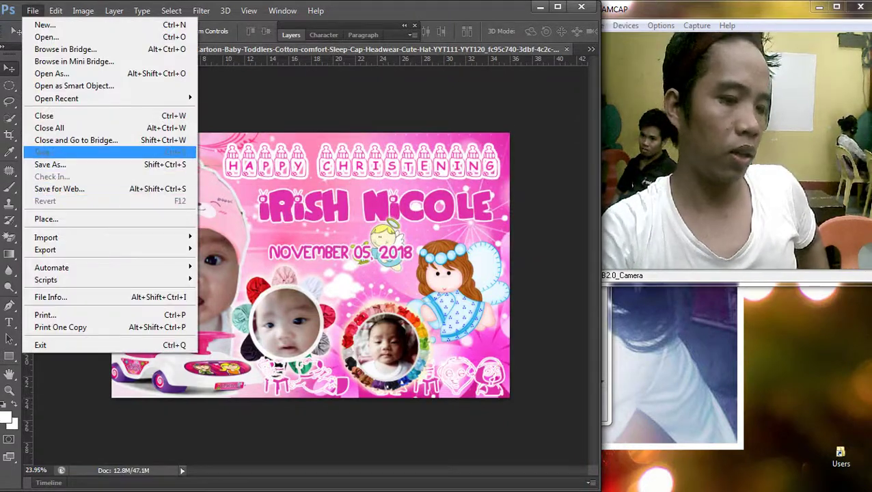
click(170, 164)
key(Tab)
key(alt+Down)
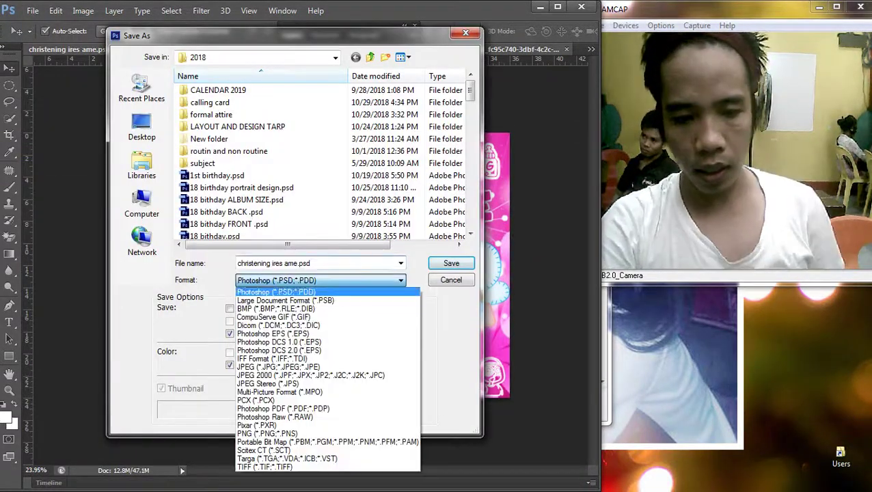
key(Return)
key(Return)
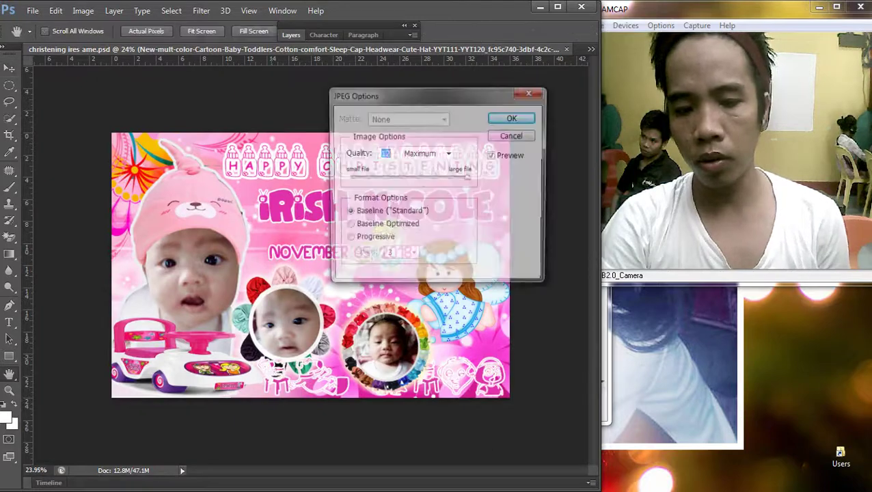
key(Return)
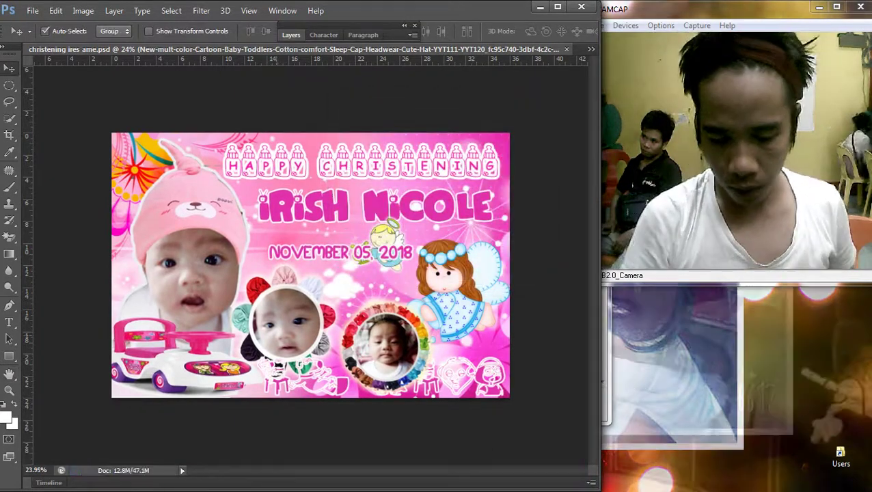